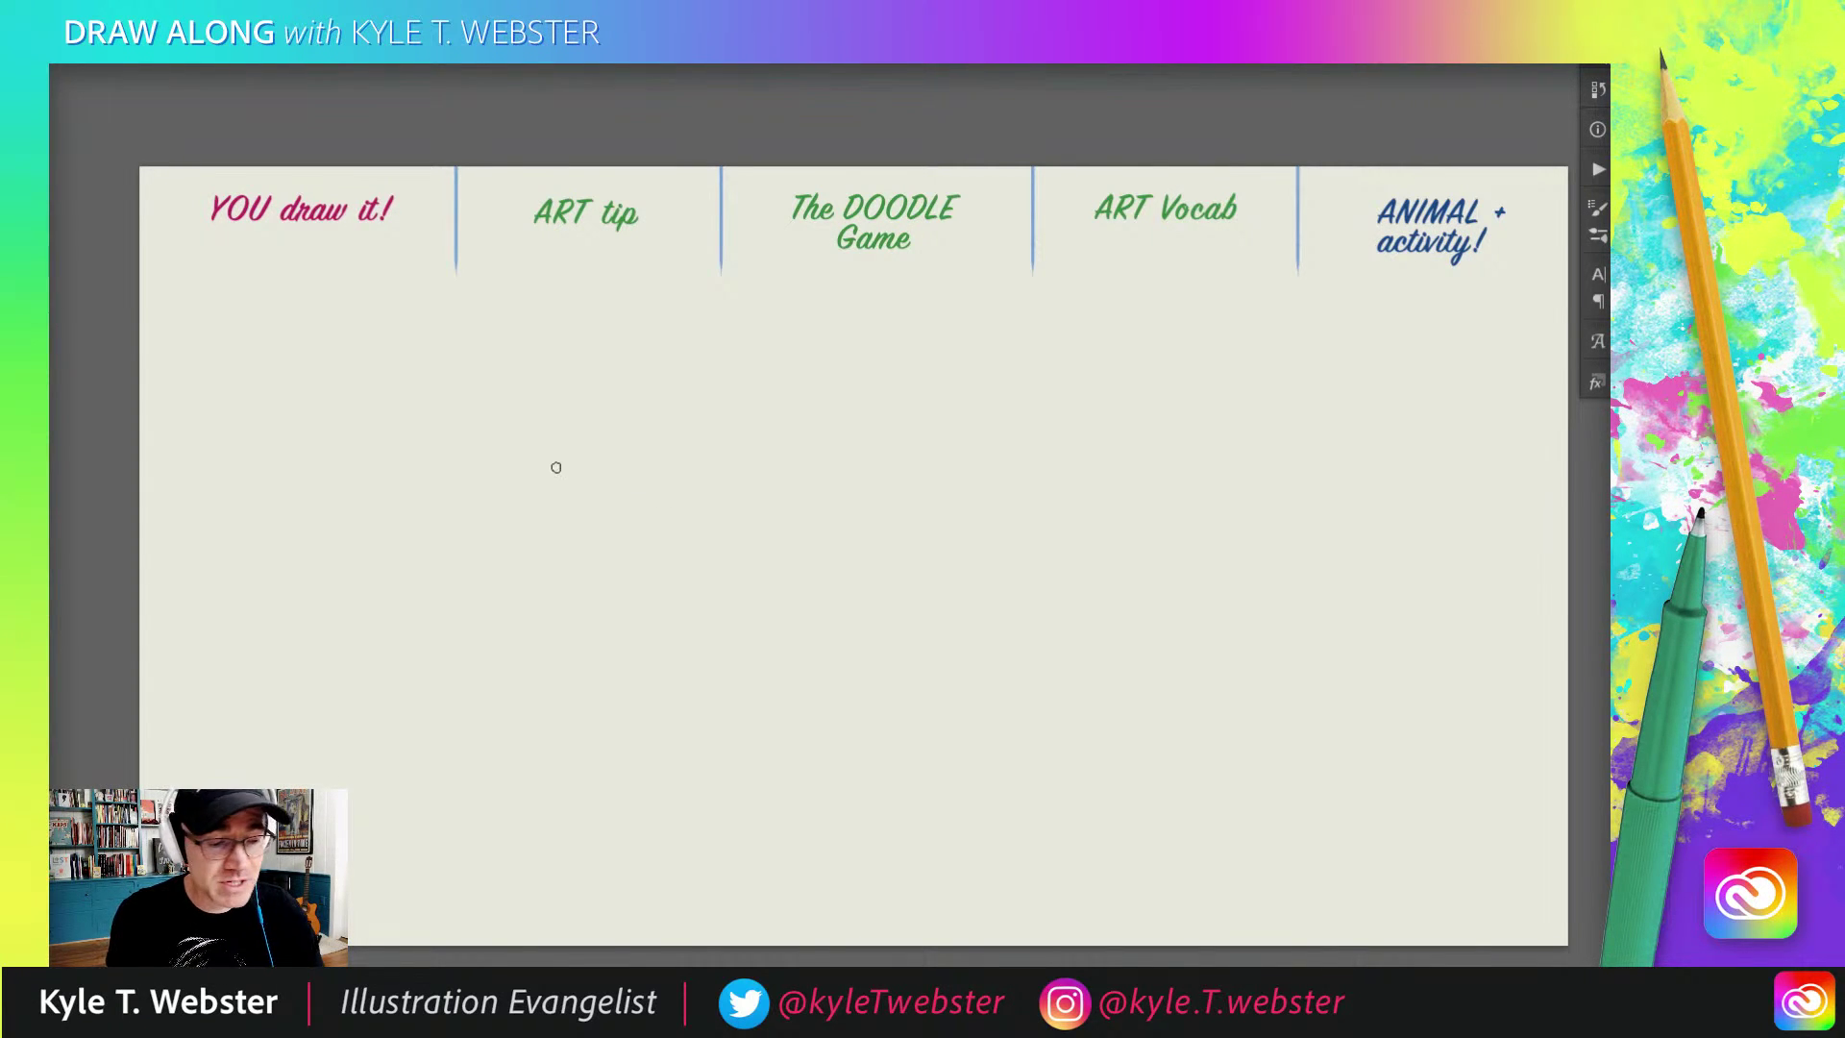
{"action": "left_click_drag", "start_coordinate": [570, 454], "coordinate": [530, 539]}
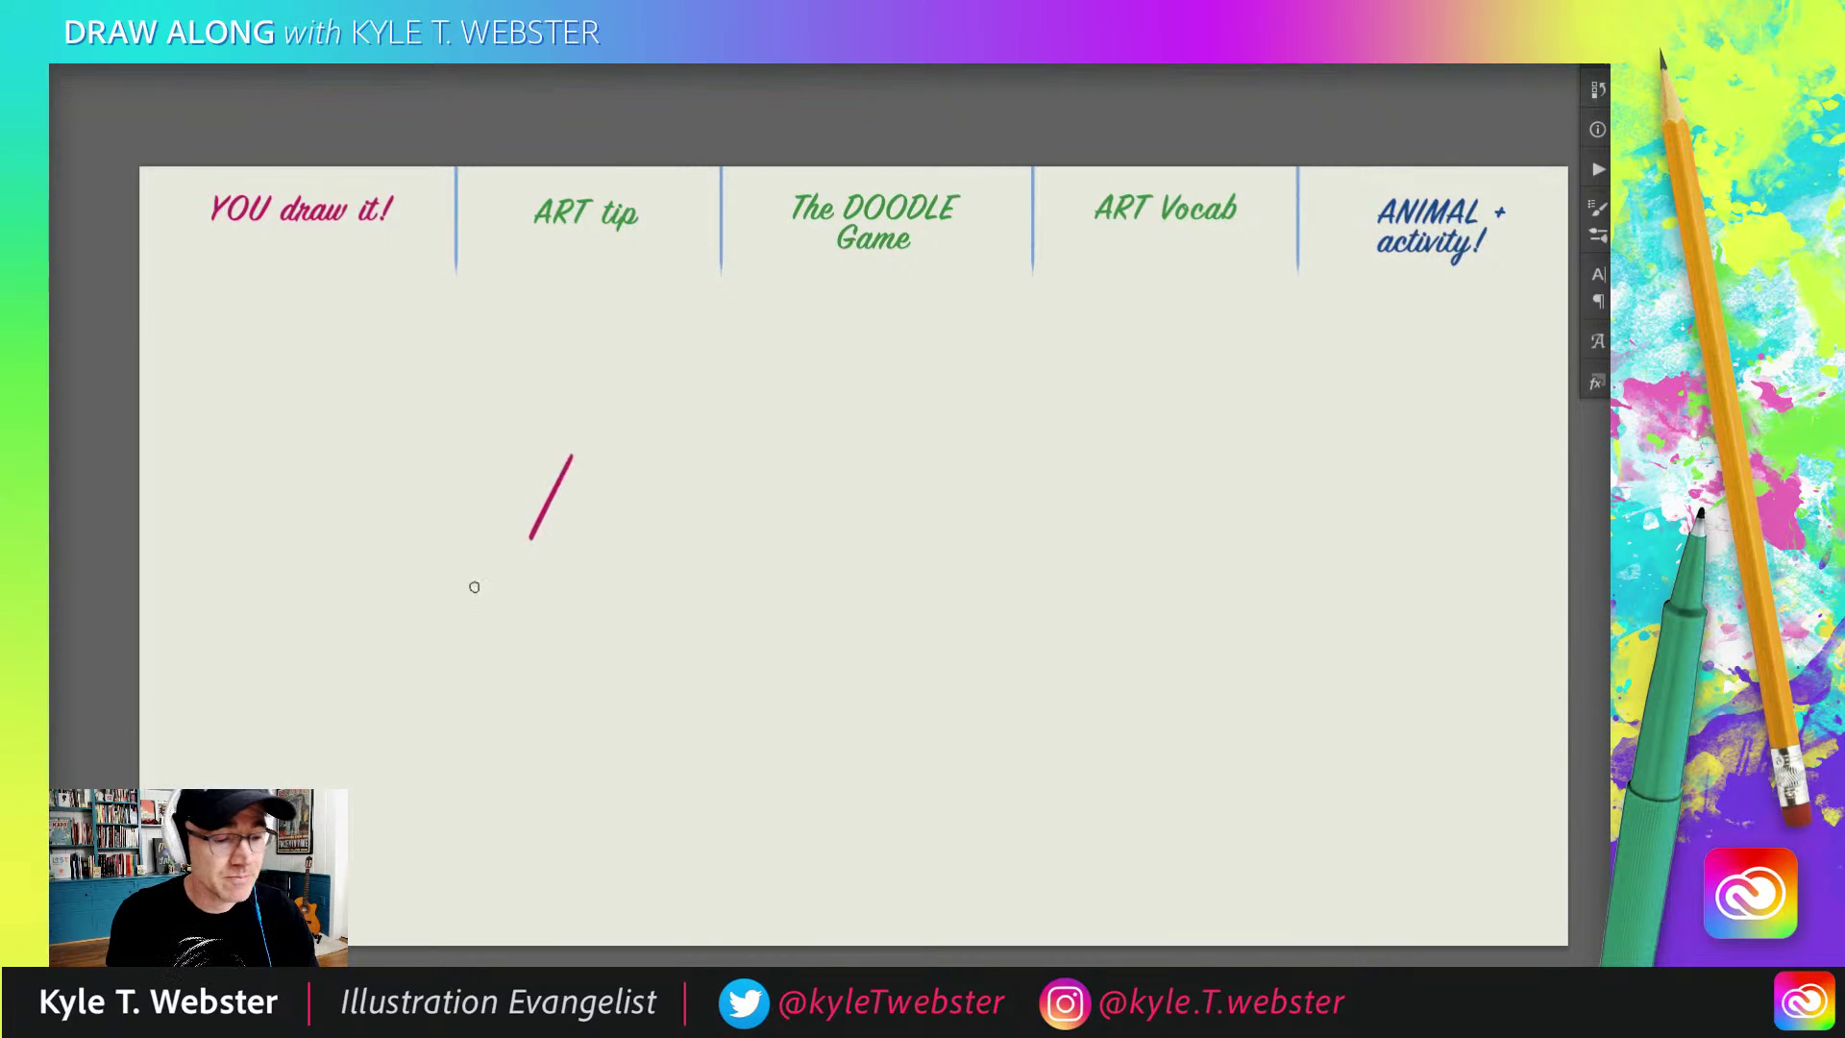
{"action": "mouse_move", "coordinate": [515, 452]}
{"action": "left_mouse_down"}
{"action": "mouse_move", "coordinate": [481, 479]}
{"action": "mouse_move", "coordinate": [407, 484]}
{"action": "mouse_move", "coordinate": [416, 579]}
{"action": "mouse_move", "coordinate": [515, 650]}
{"action": "mouse_move", "coordinate": [418, 663]}
{"action": "left_mouse_up"}
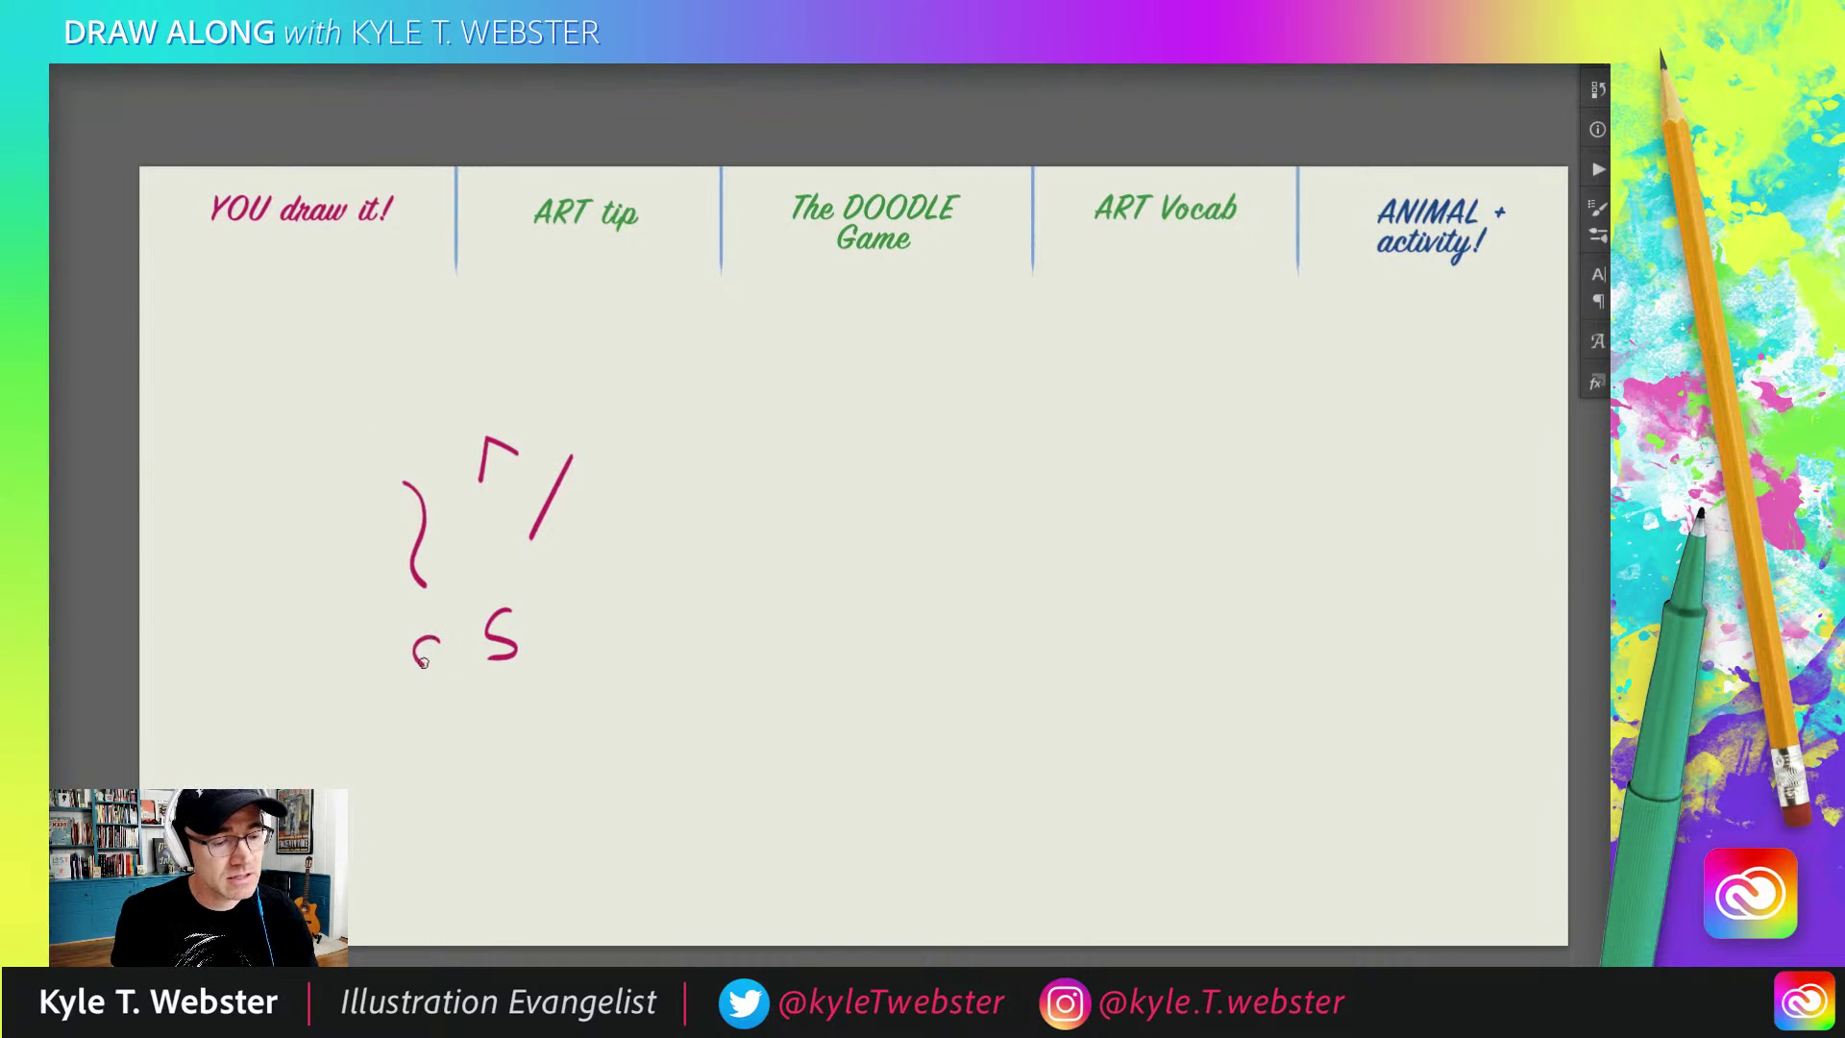
{"action": "left_click_drag", "start_coordinate": [473, 749], "coordinate": [301, 620]}
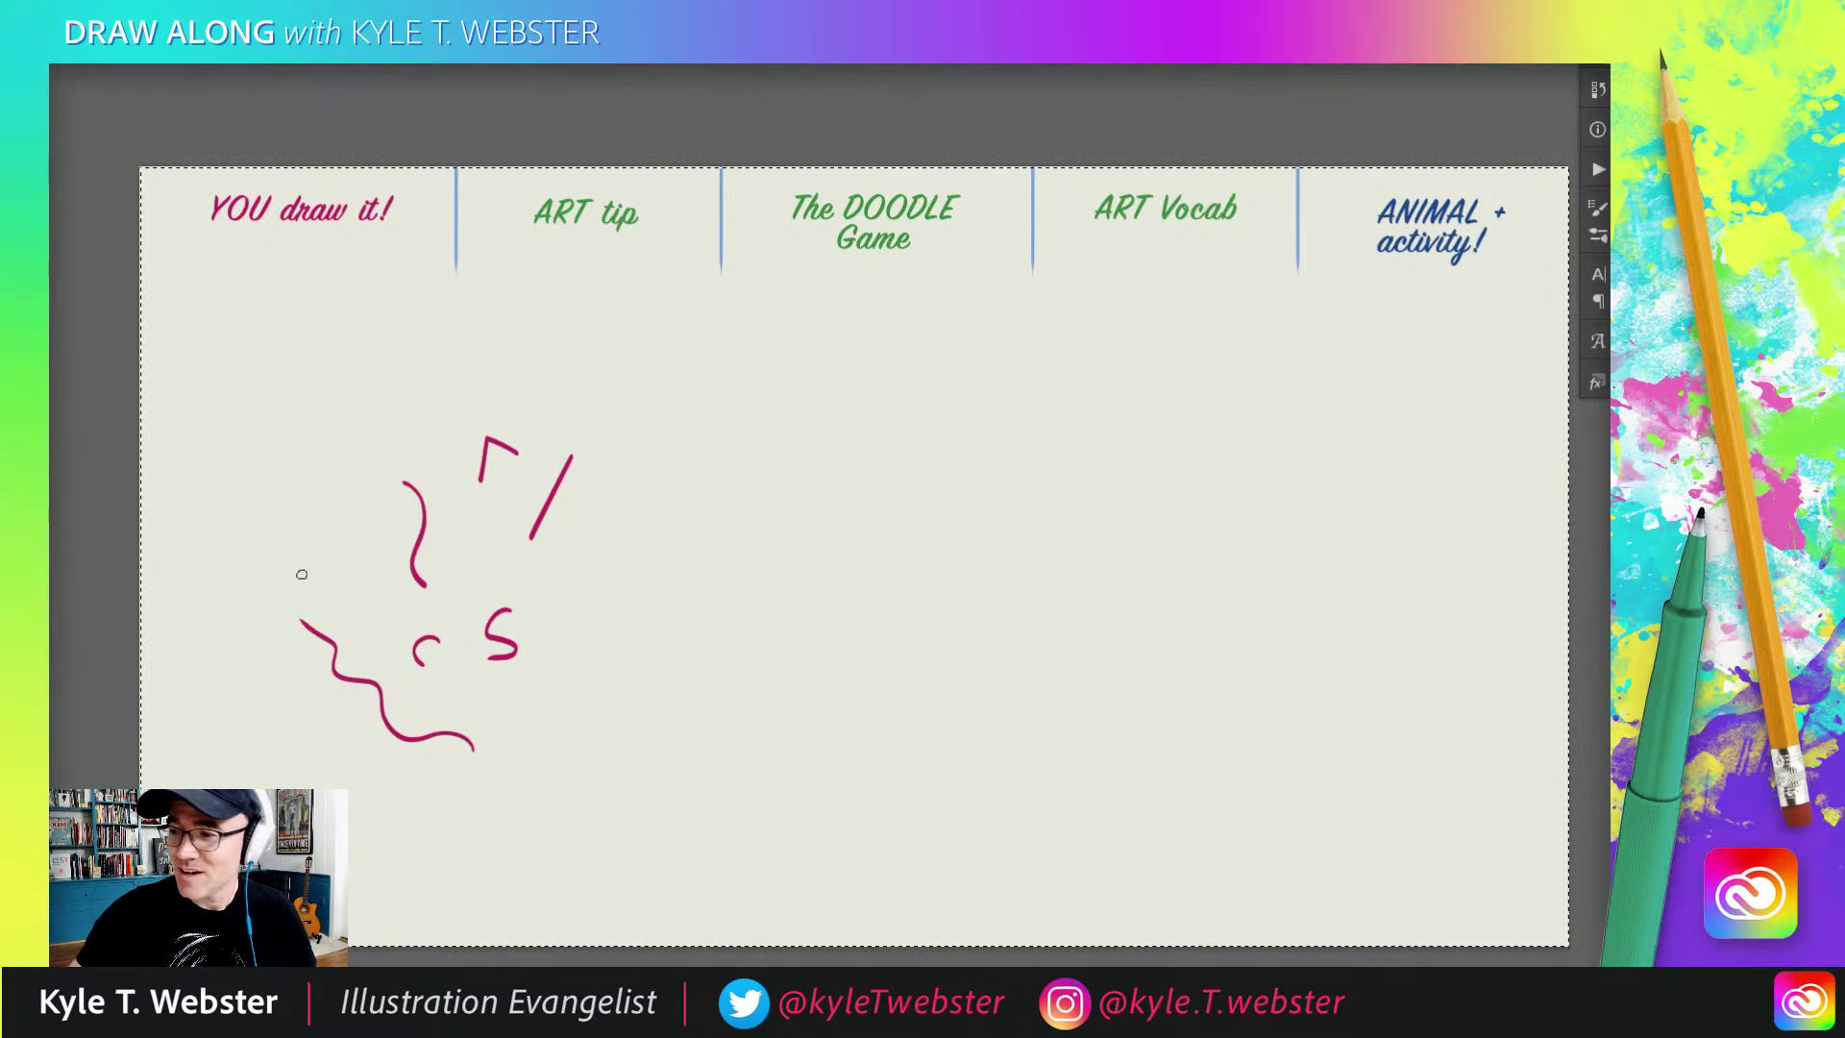
{"action": "key", "text": "ctrl+a"}
{"action": "key", "text": "Delete"}
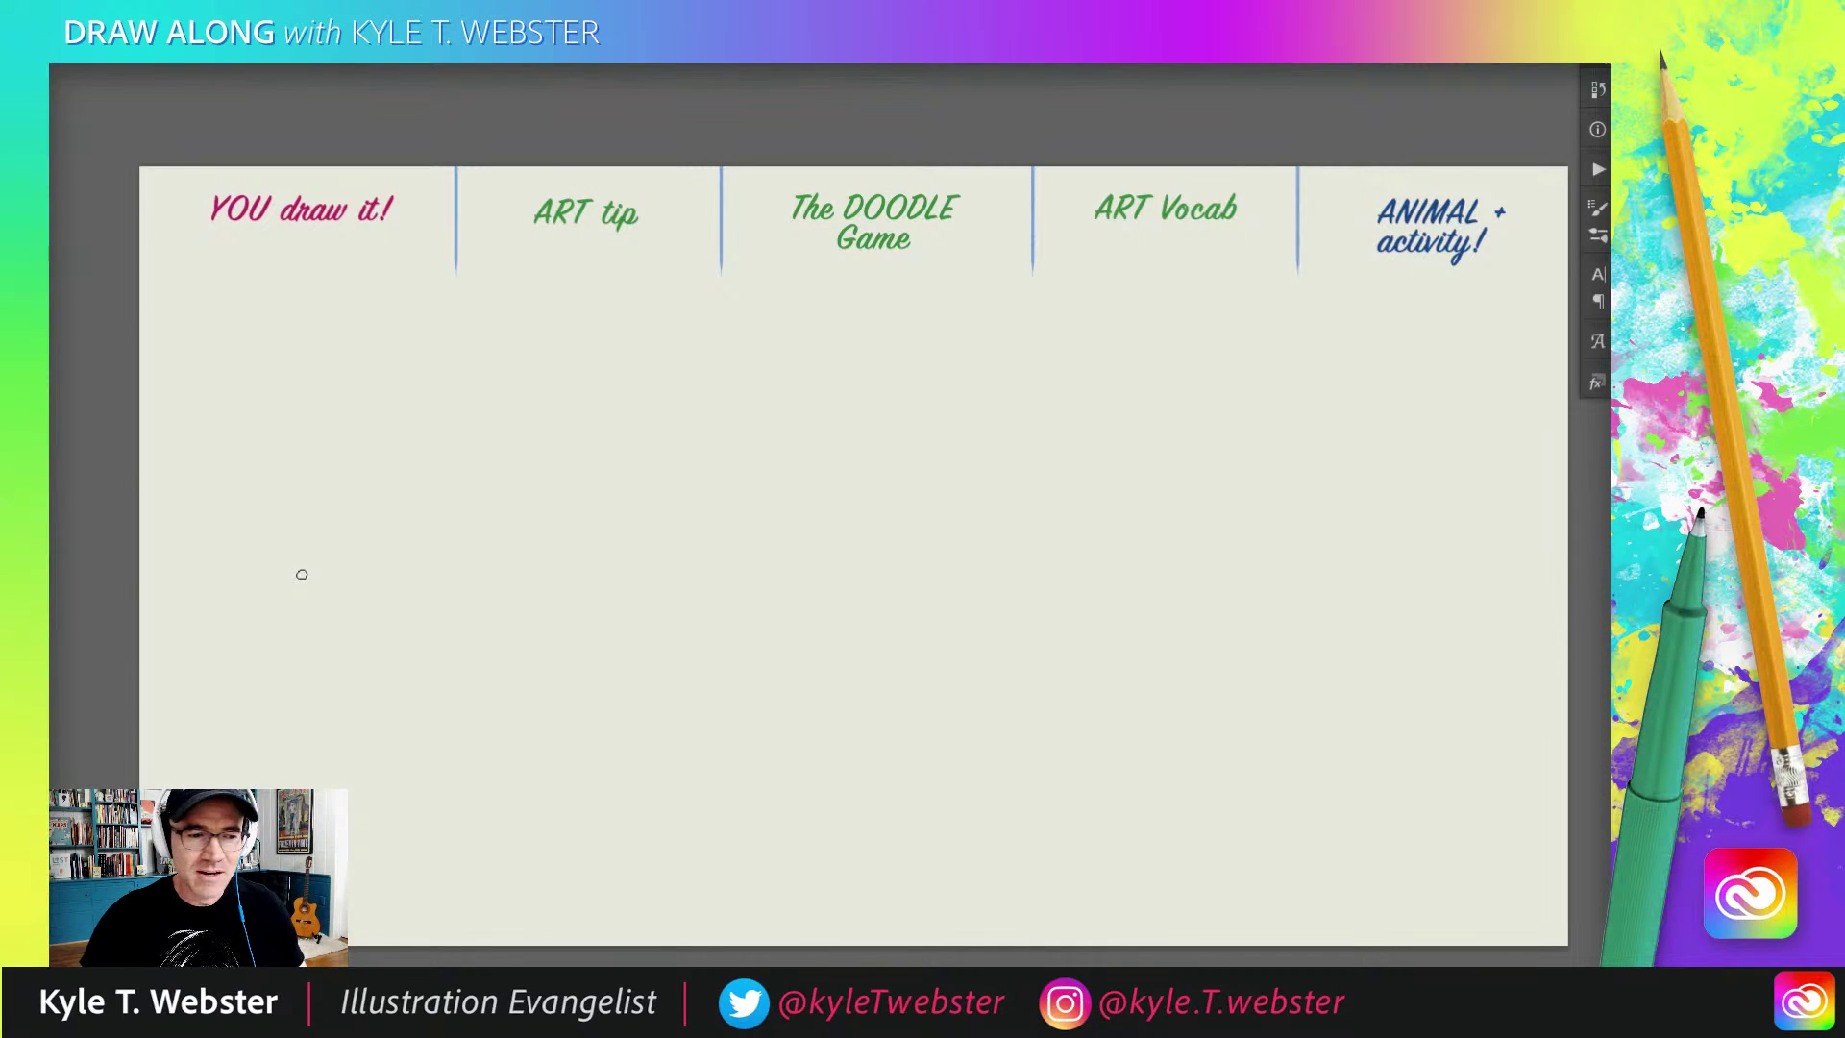
Step: Draw a crimson X in the blank area below the DOODLE Game heading and a horizontal line across its upper ends
{"action": "scroll", "coordinate": [794, 481], "scroll_direction": "up", "scroll_amount": 2}
{"action": "left_click_drag", "start_coordinate": [795, 481], "coordinate": [762, 473]}
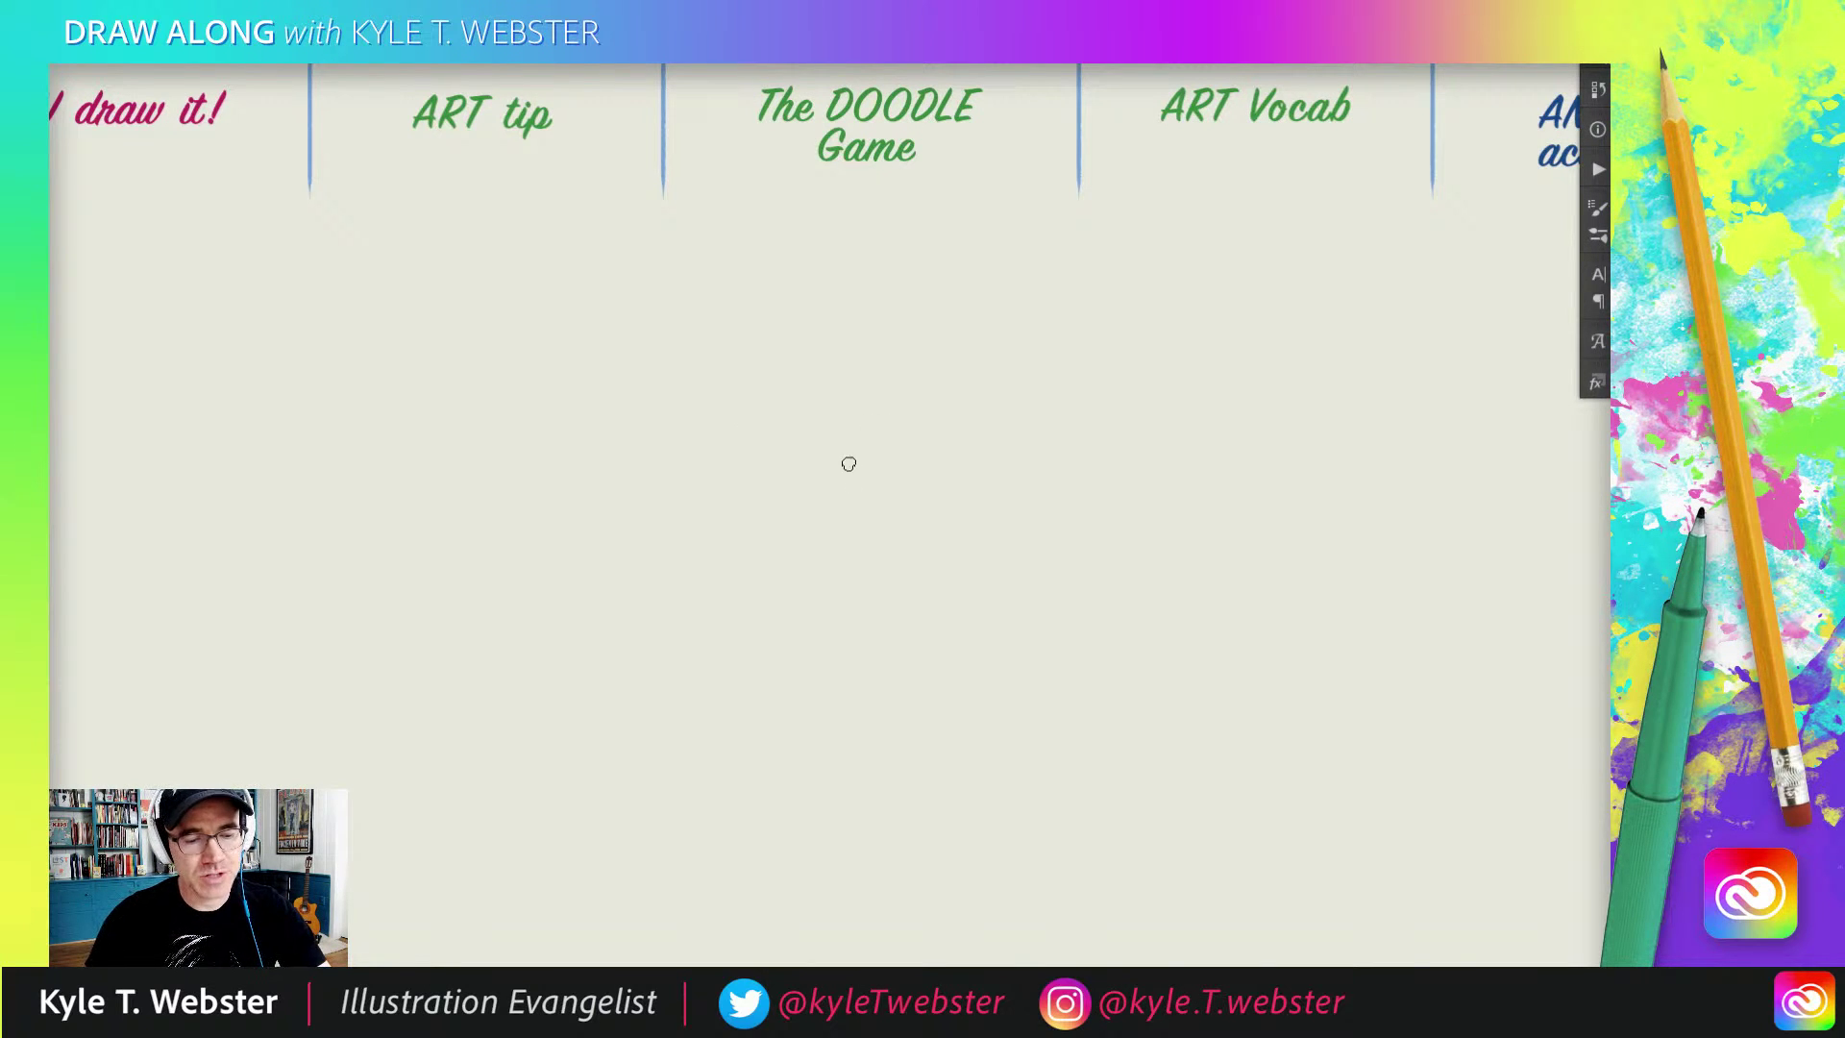
{"action": "left_click_drag", "start_coordinate": [905, 483], "coordinate": [796, 557]}
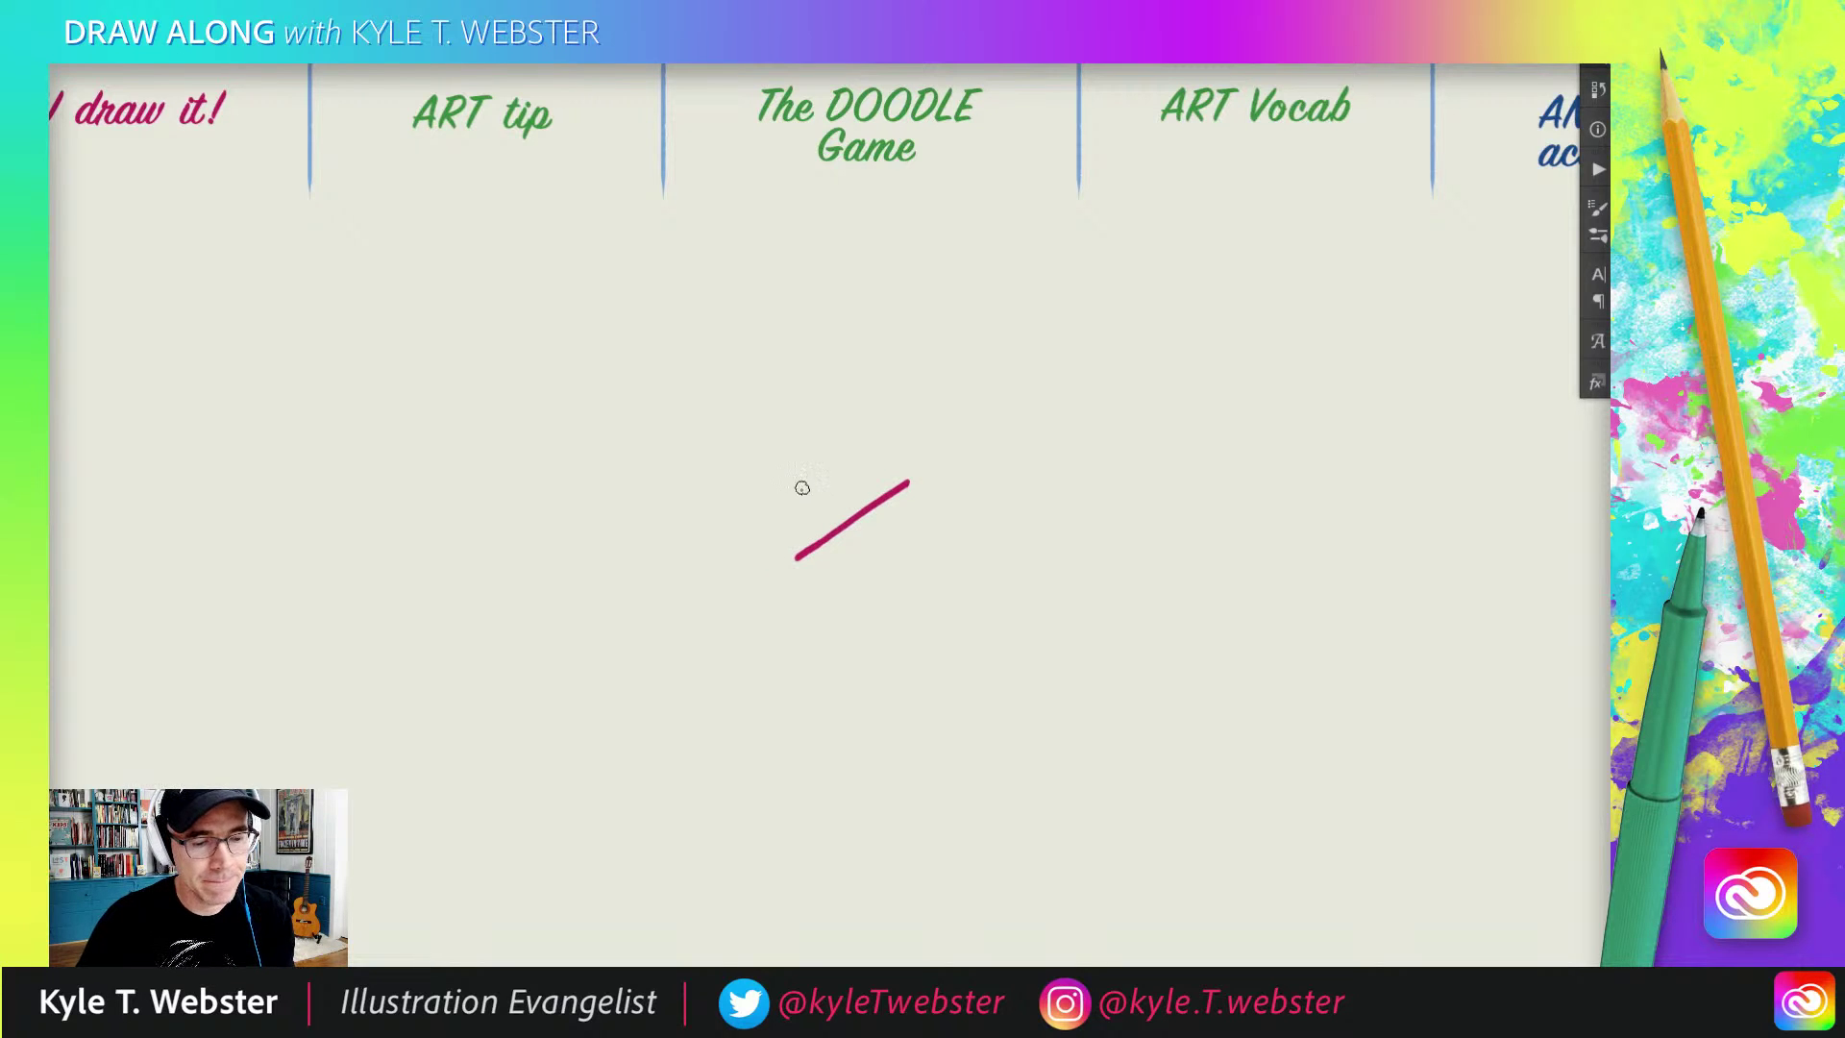
{"action": "left_click_drag", "start_coordinate": [788, 481], "coordinate": [913, 557]}
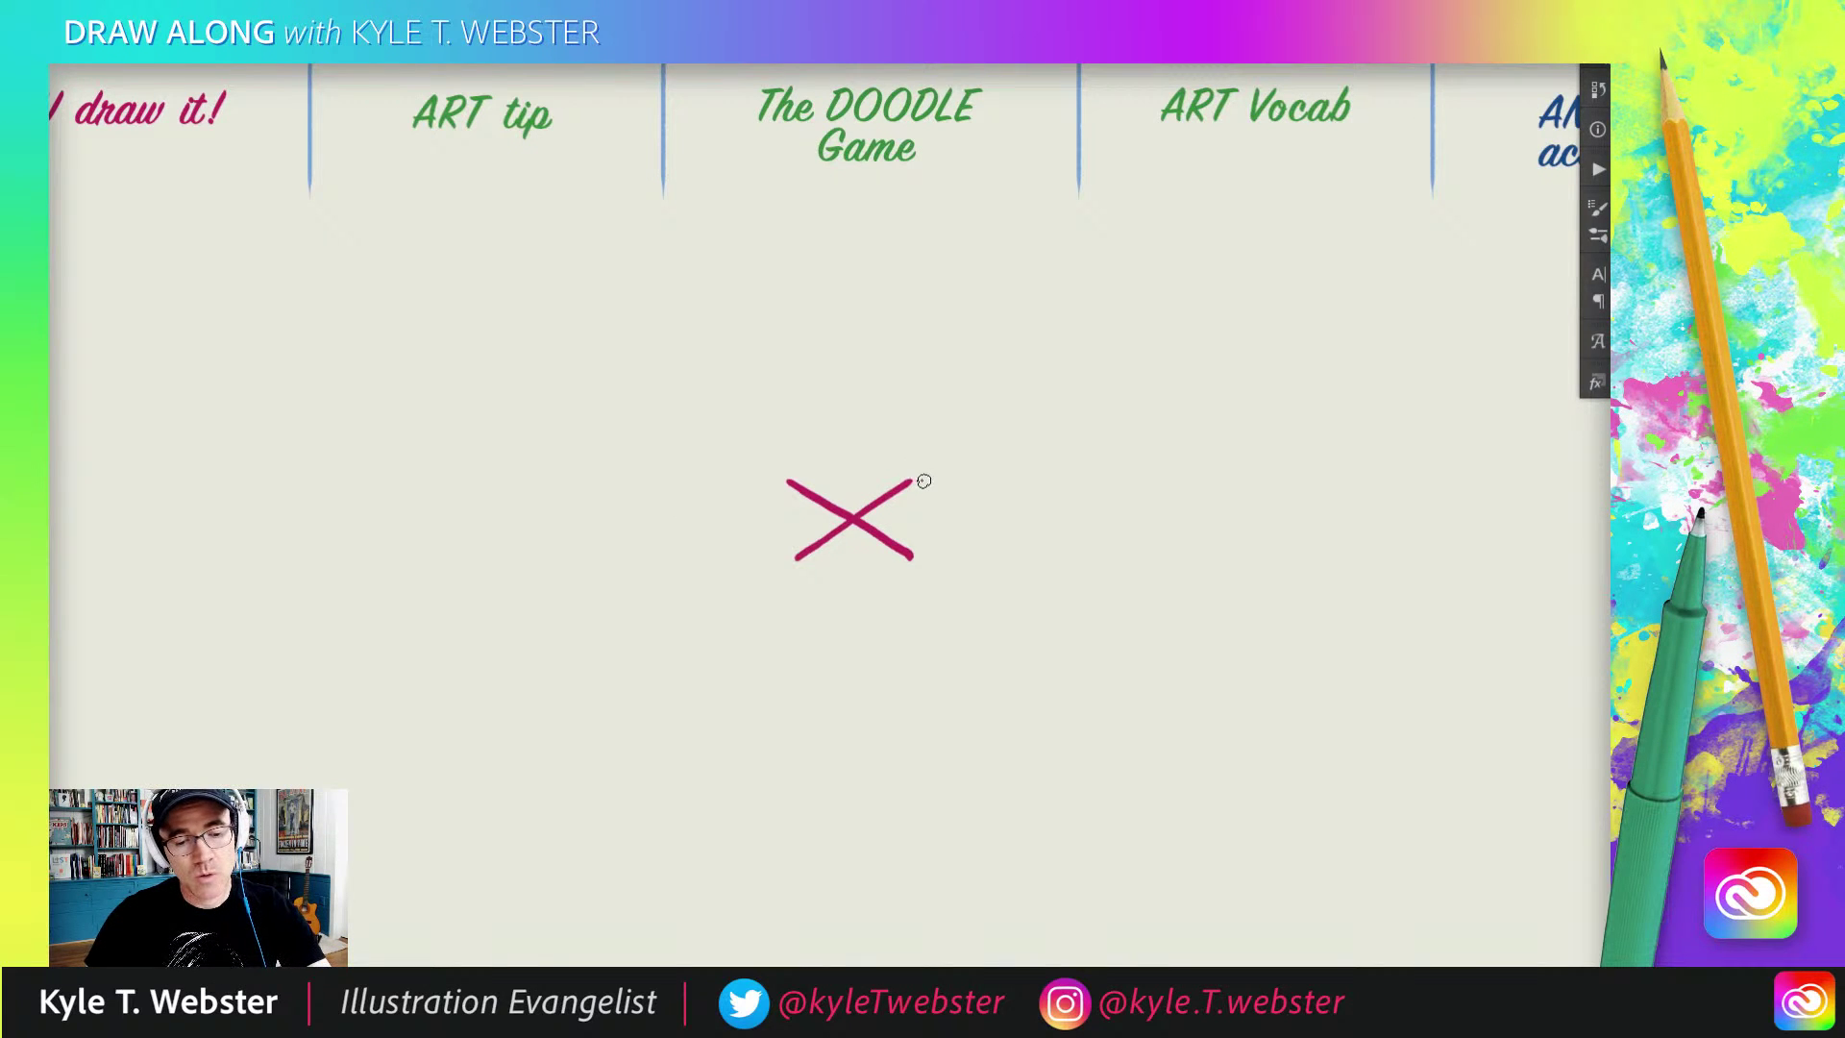
{"action": "left_click_drag", "start_coordinate": [928, 479], "coordinate": [776, 483]}
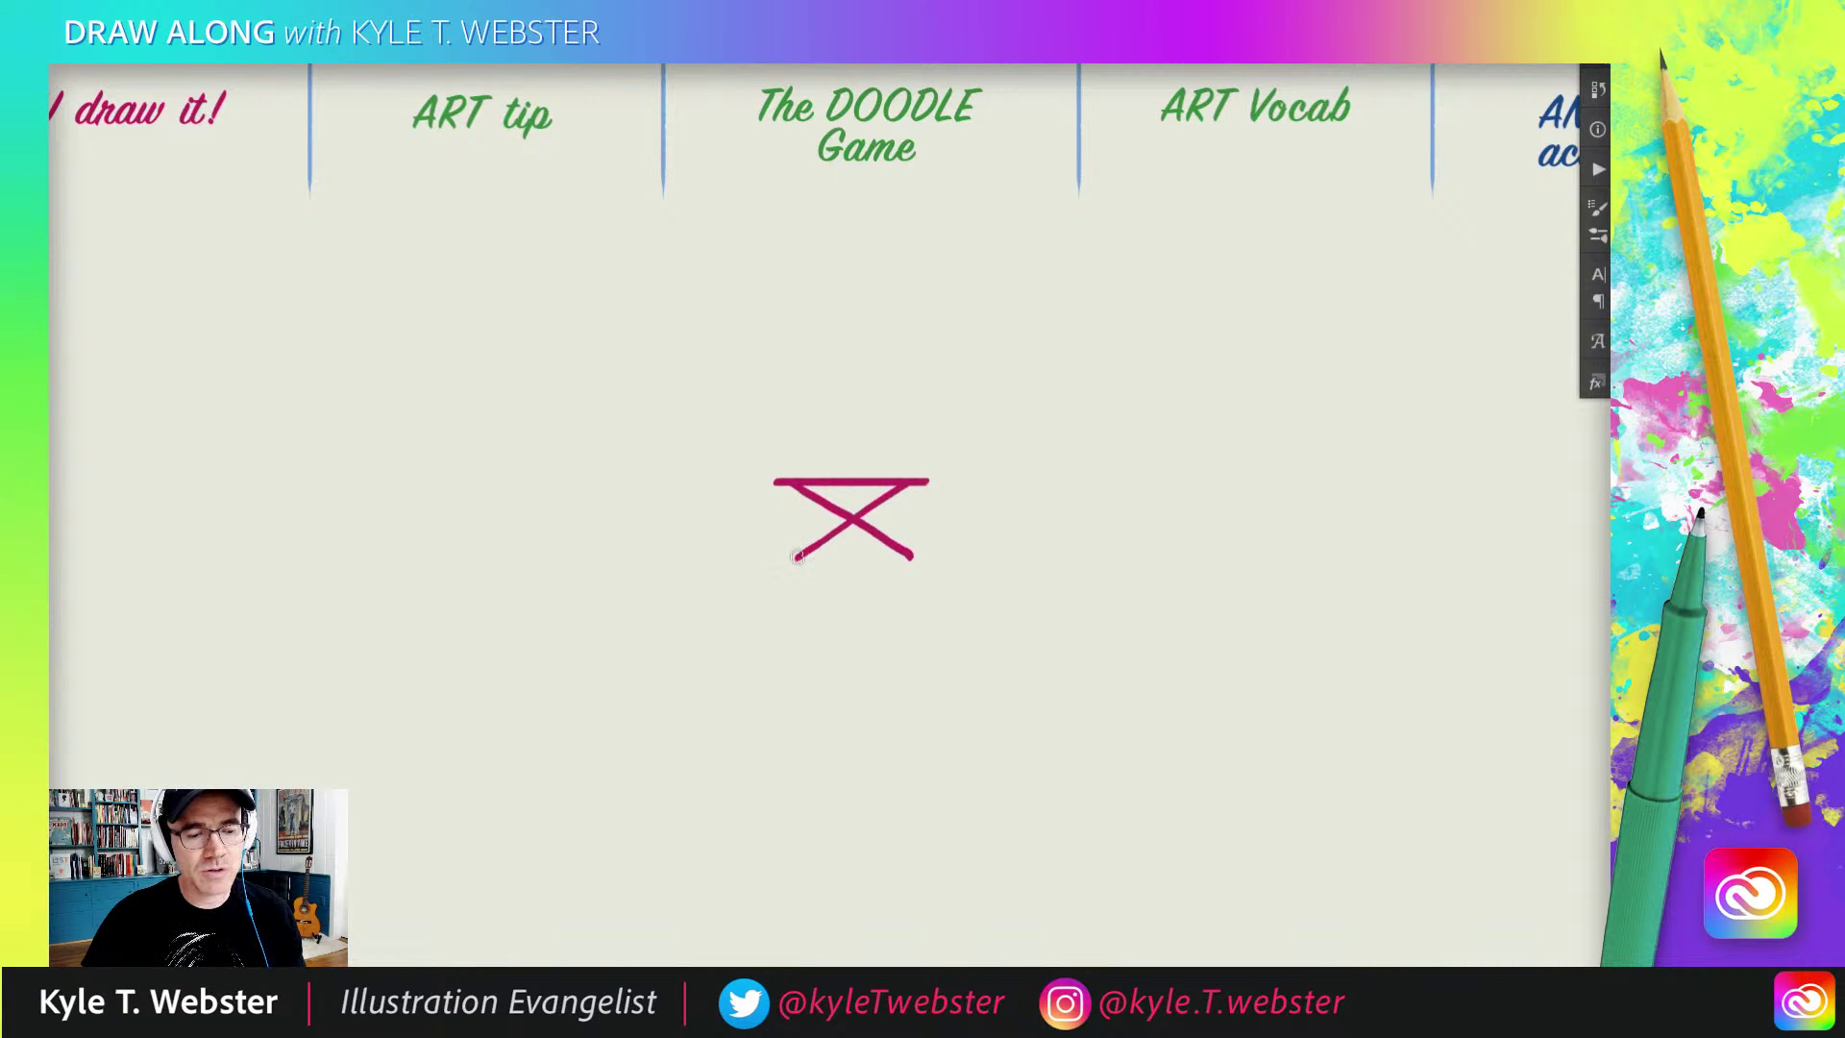
Step: Draw matching vertical lines down from both lower ends of the X and extend each one upward past the X's ends
{"action": "left_click_drag", "start_coordinate": [797, 555], "coordinate": [798, 624]}
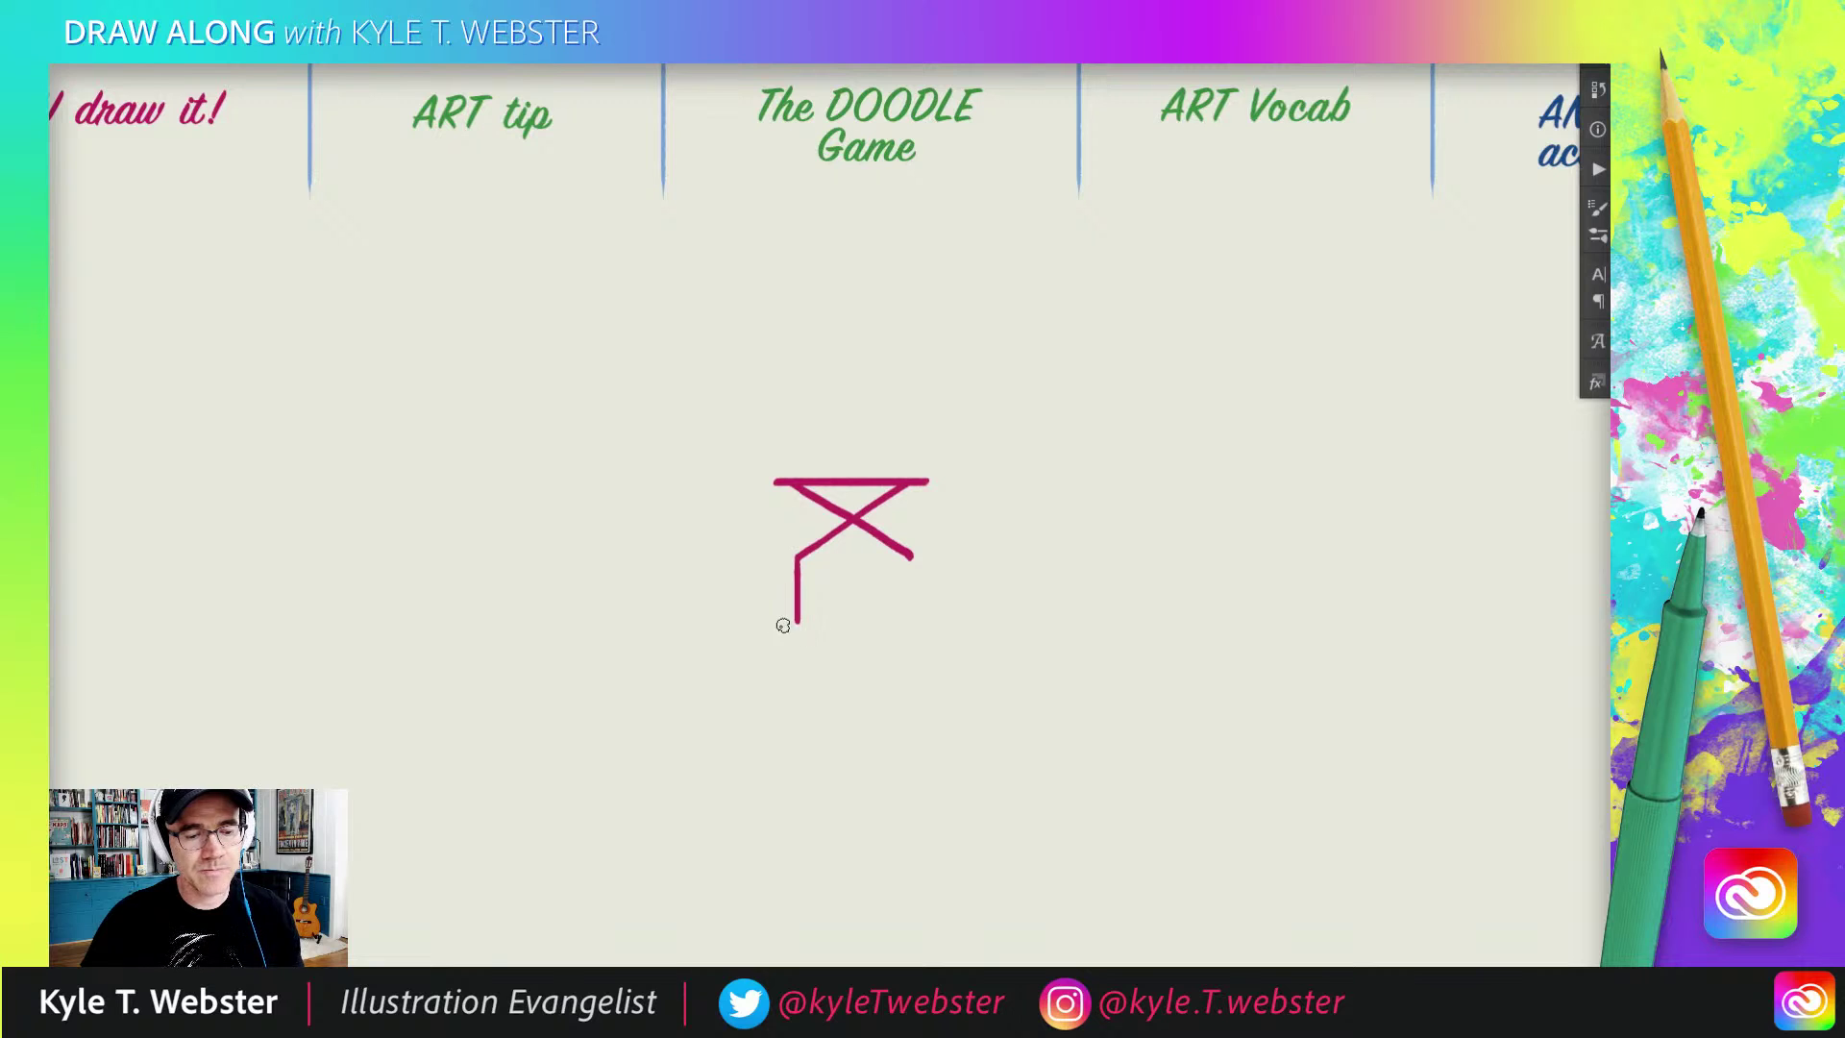
{"action": "left_click_drag", "start_coordinate": [910, 555], "coordinate": [910, 618]}
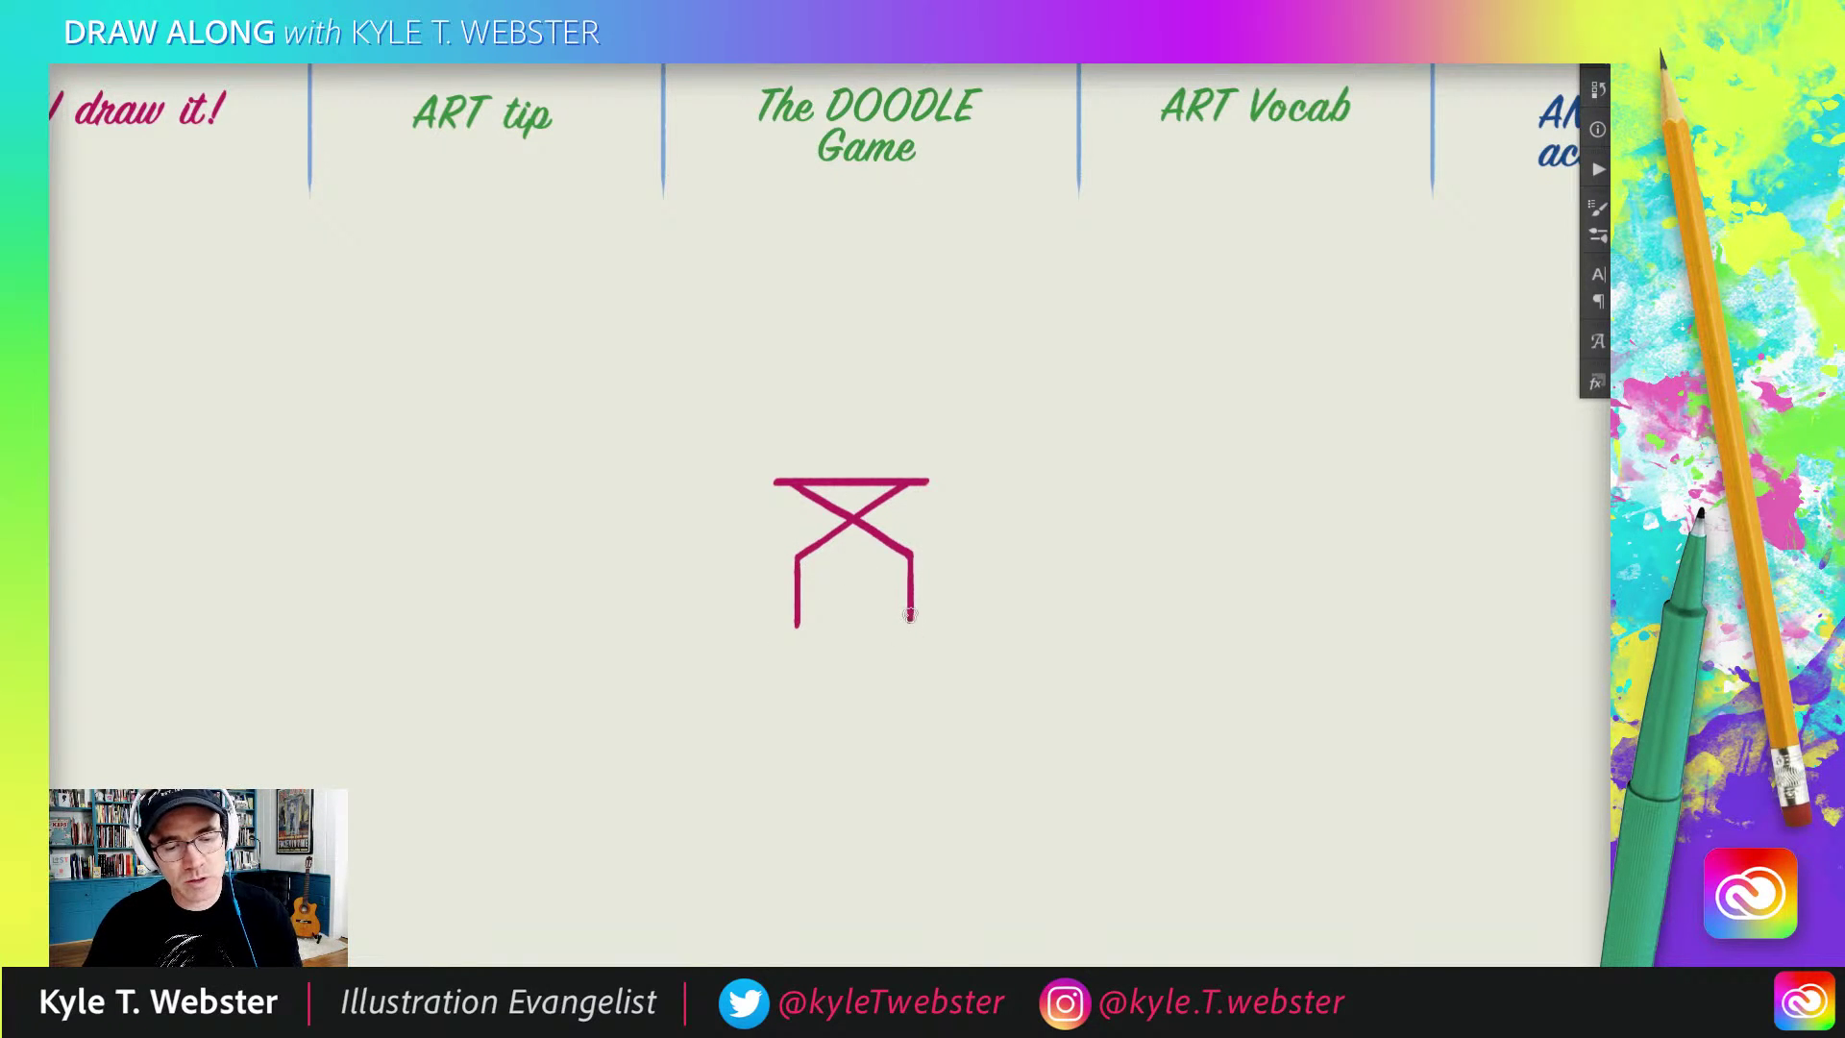
{"action": "left_click_drag", "start_coordinate": [909, 607], "coordinate": [910, 629]}
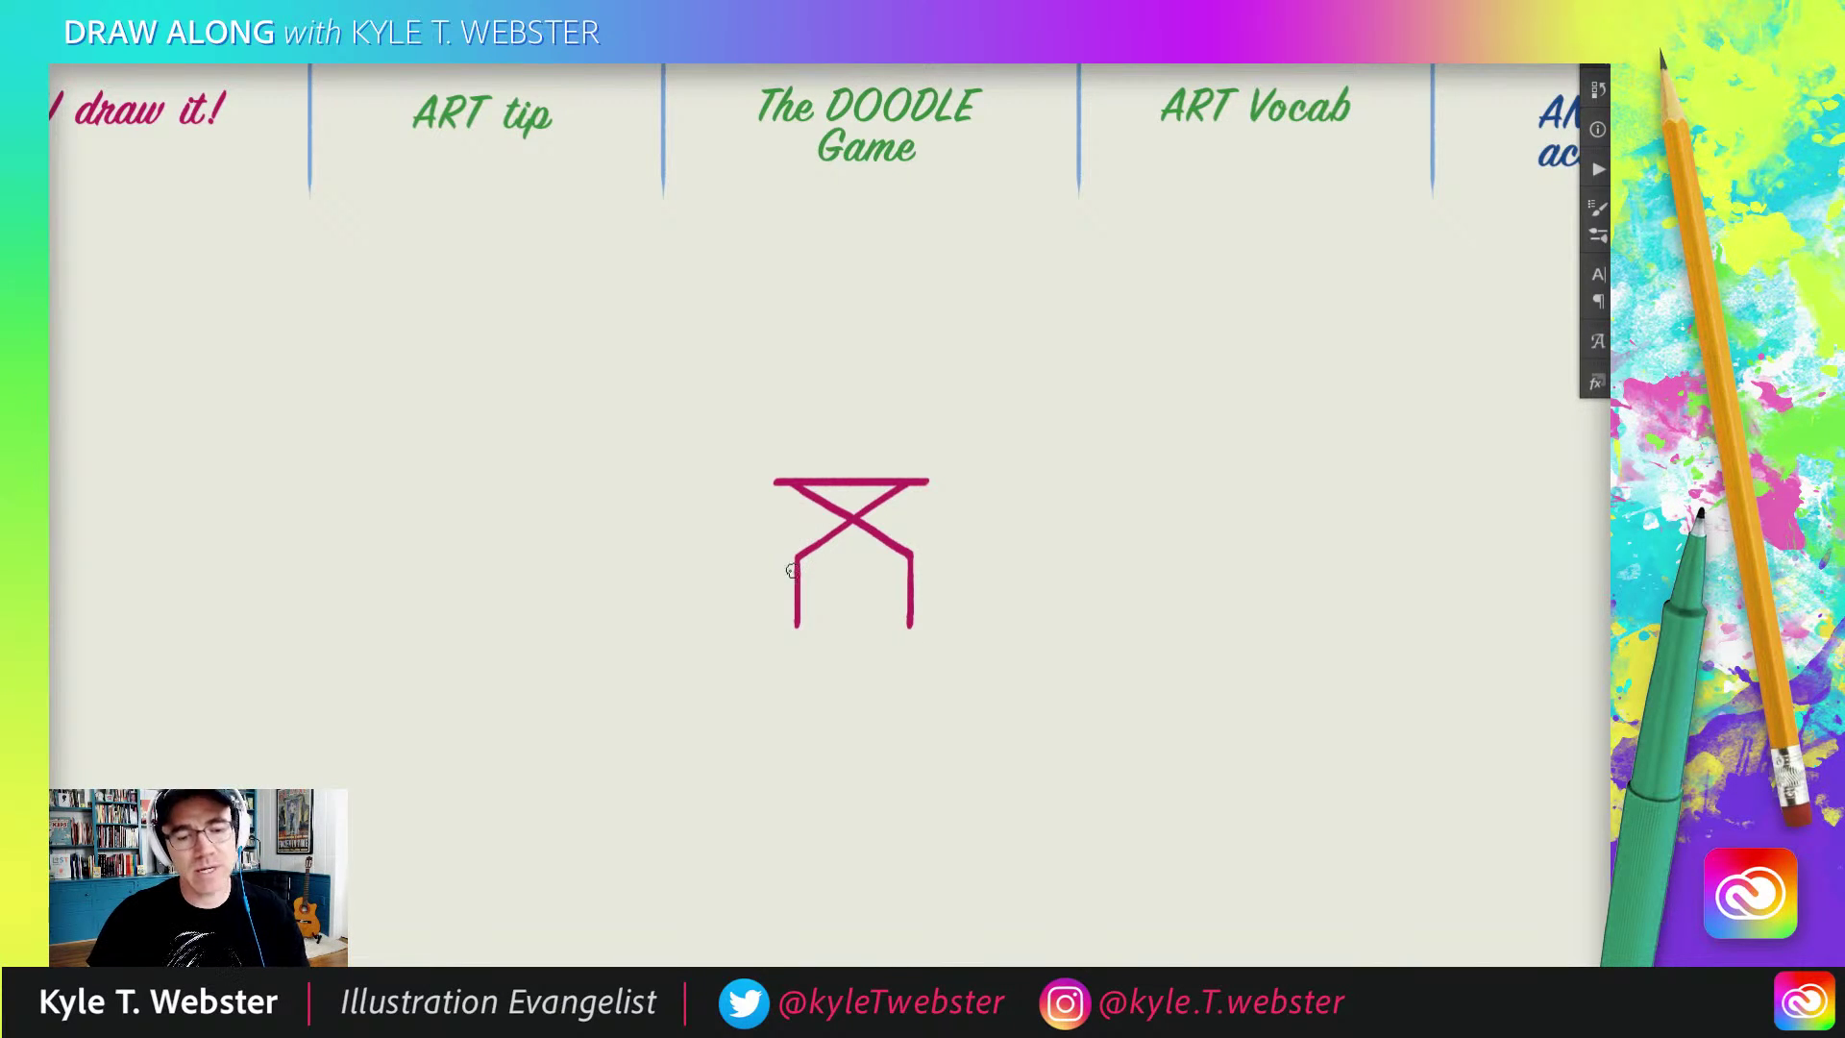
{"action": "left_click_drag", "start_coordinate": [796, 567], "coordinate": [796, 514]}
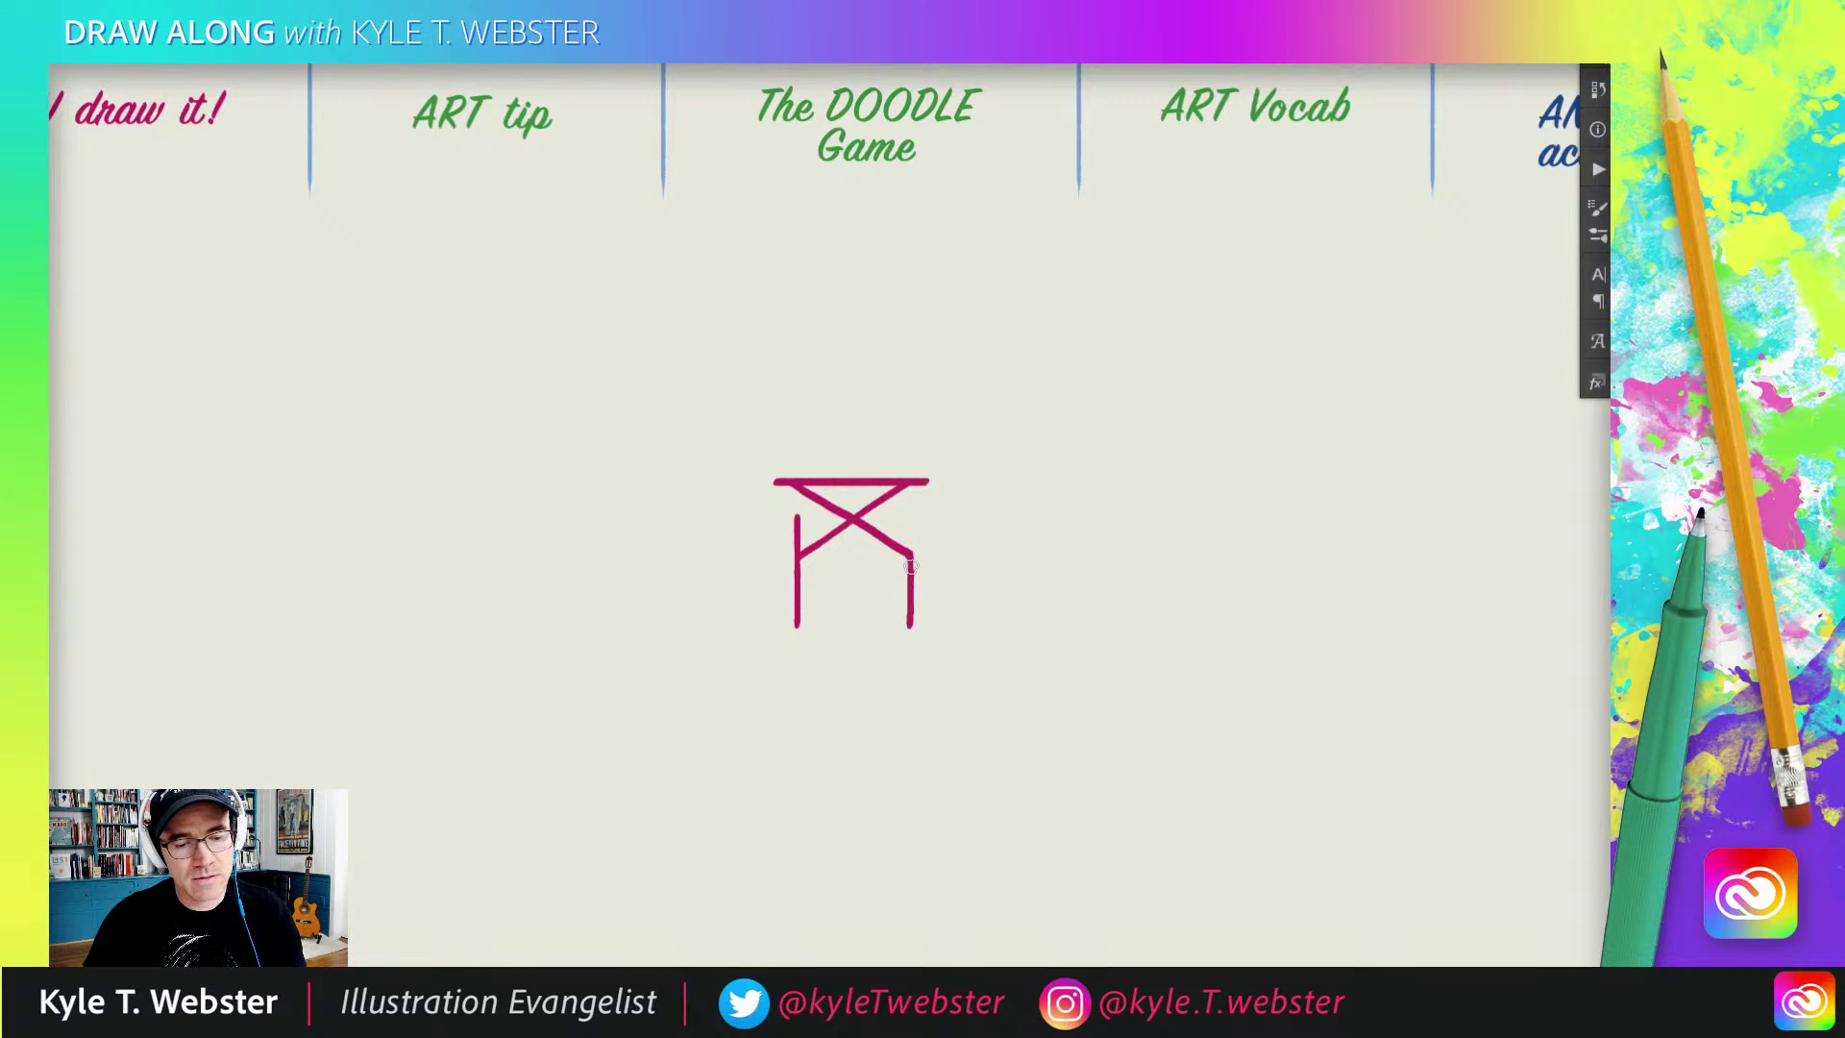
{"action": "left_click_drag", "start_coordinate": [911, 582], "coordinate": [911, 516]}
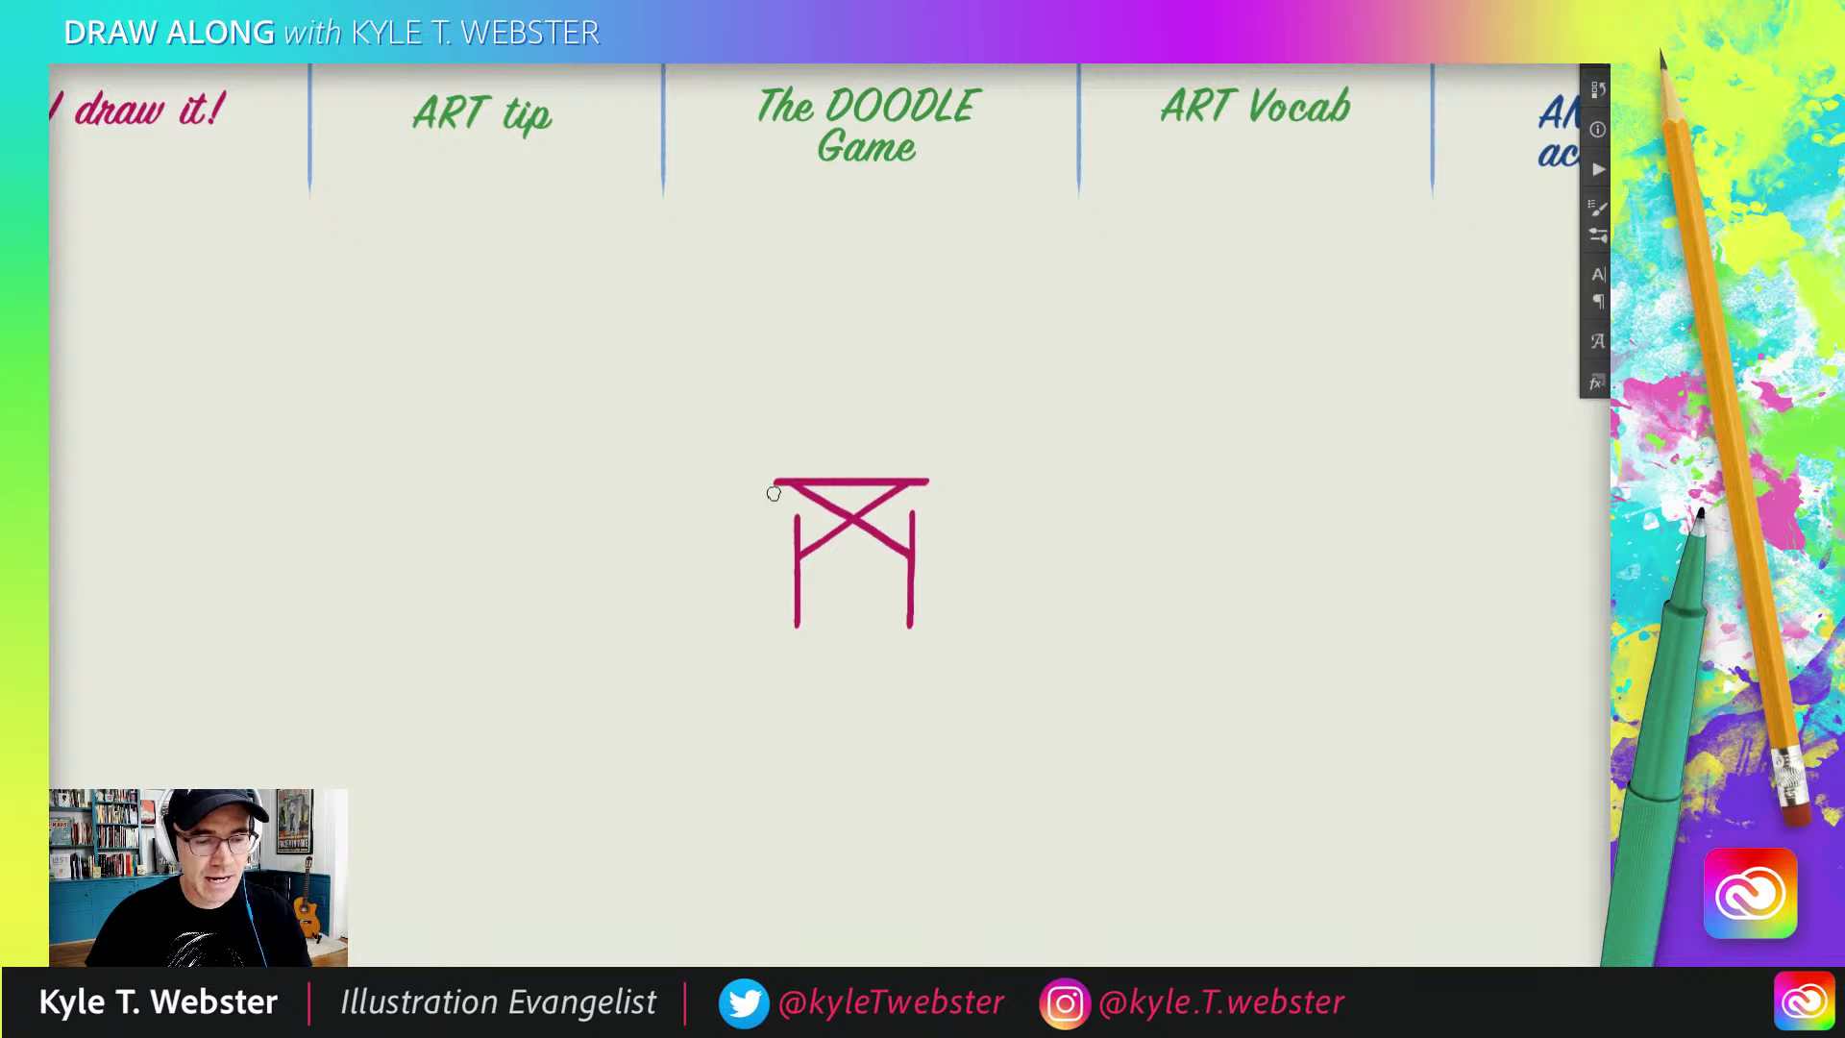
Step: Draw outward-slanting sides from both ends of the horizontal line and curve their lower ends inward to meet the vertical lines
{"action": "left_click_drag", "start_coordinate": [774, 480], "coordinate": [762, 568]}
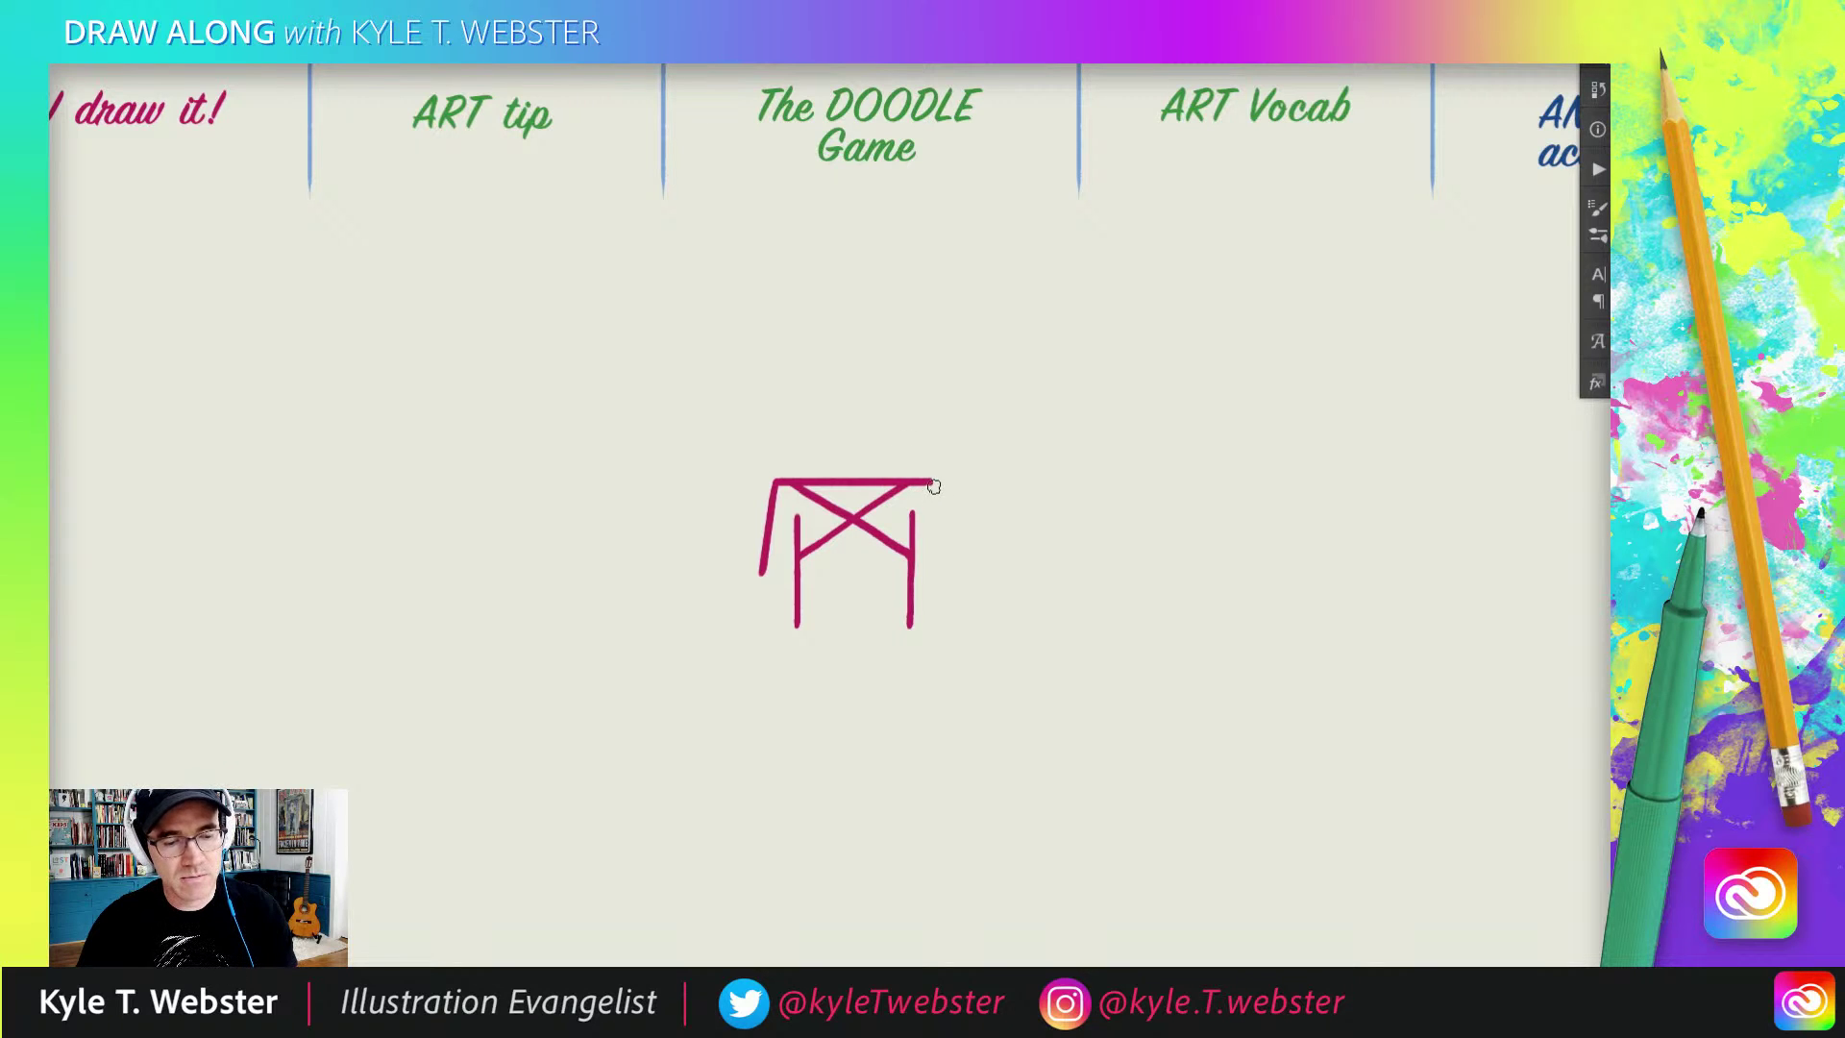
{"action": "left_click_drag", "start_coordinate": [932, 483], "coordinate": [938, 512]}
{"action": "left_click_drag", "start_coordinate": [944, 545], "coordinate": [946, 571]}
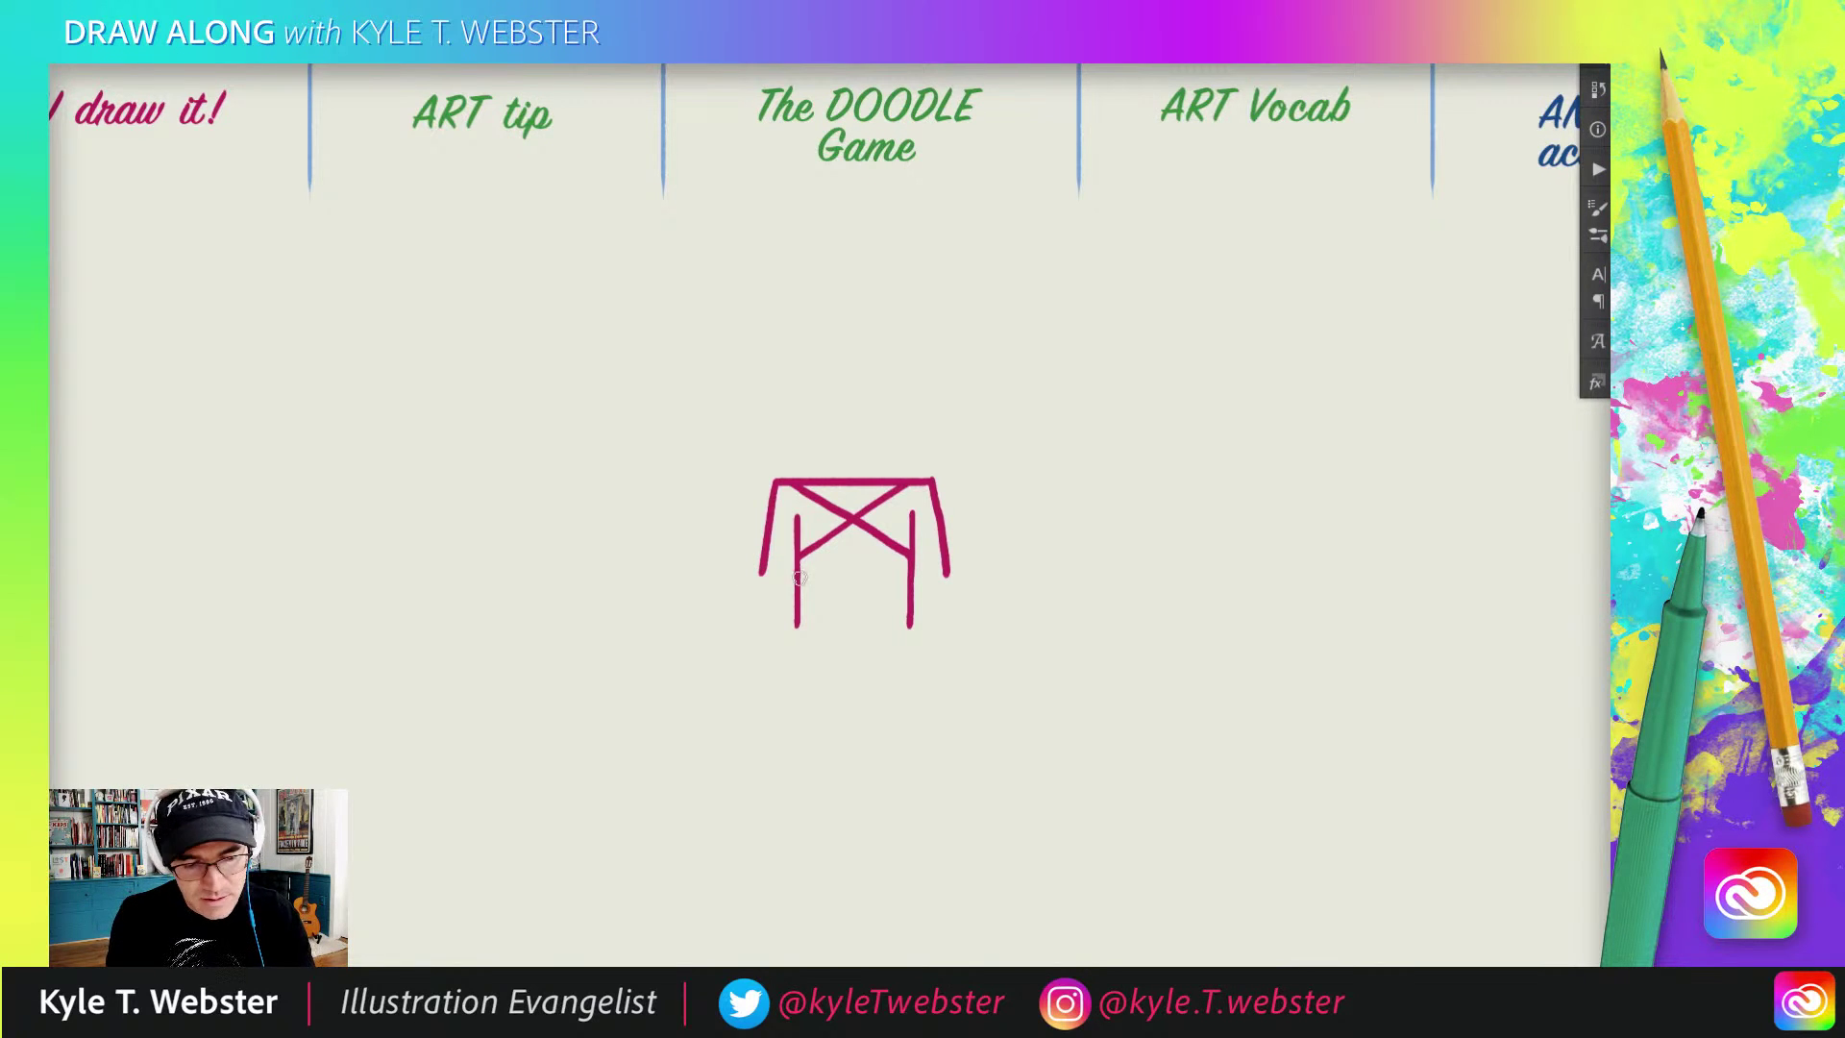
{"action": "left_click_drag", "start_coordinate": [761, 569], "coordinate": [795, 583]}
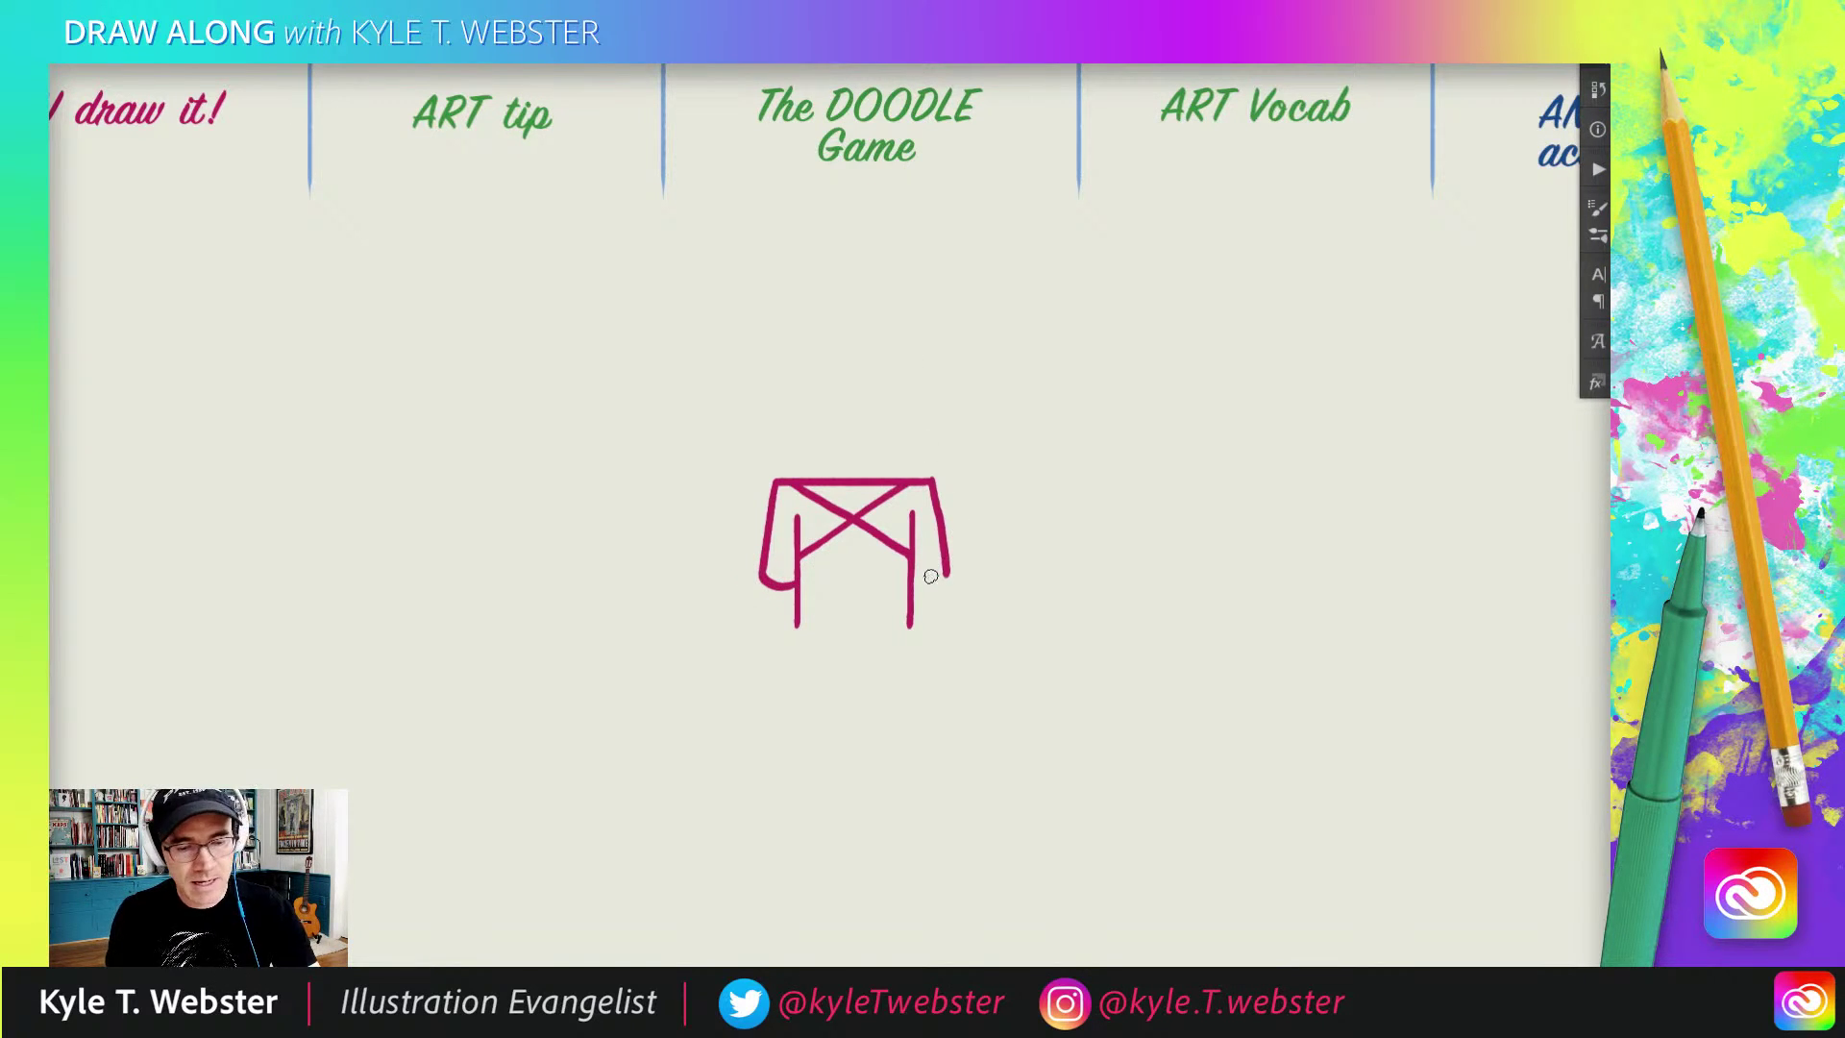
{"action": "left_click_drag", "start_coordinate": [911, 582], "coordinate": [945, 571]}
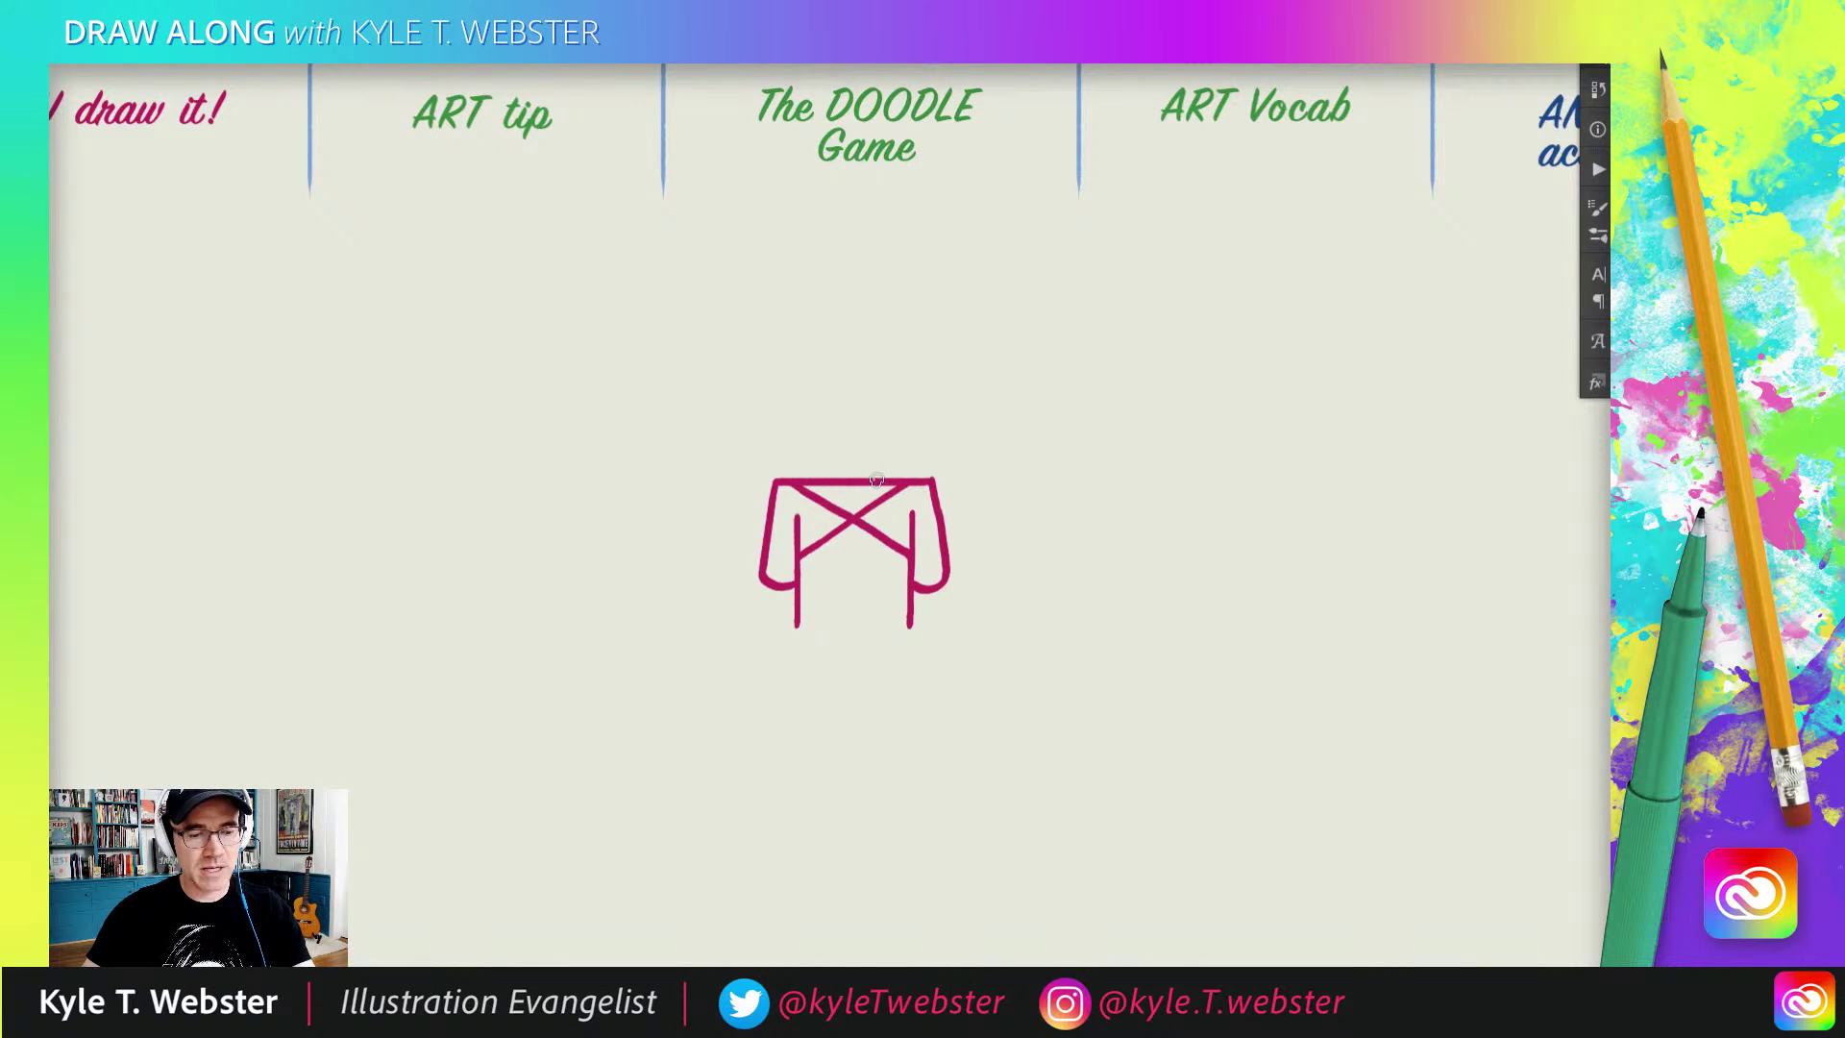
Step: Draw two short parallel vertical lines rising from the middle of the horizontal line and connect them with a small arch
{"action": "left_click_drag", "start_coordinate": [877, 479], "coordinate": [877, 445]}
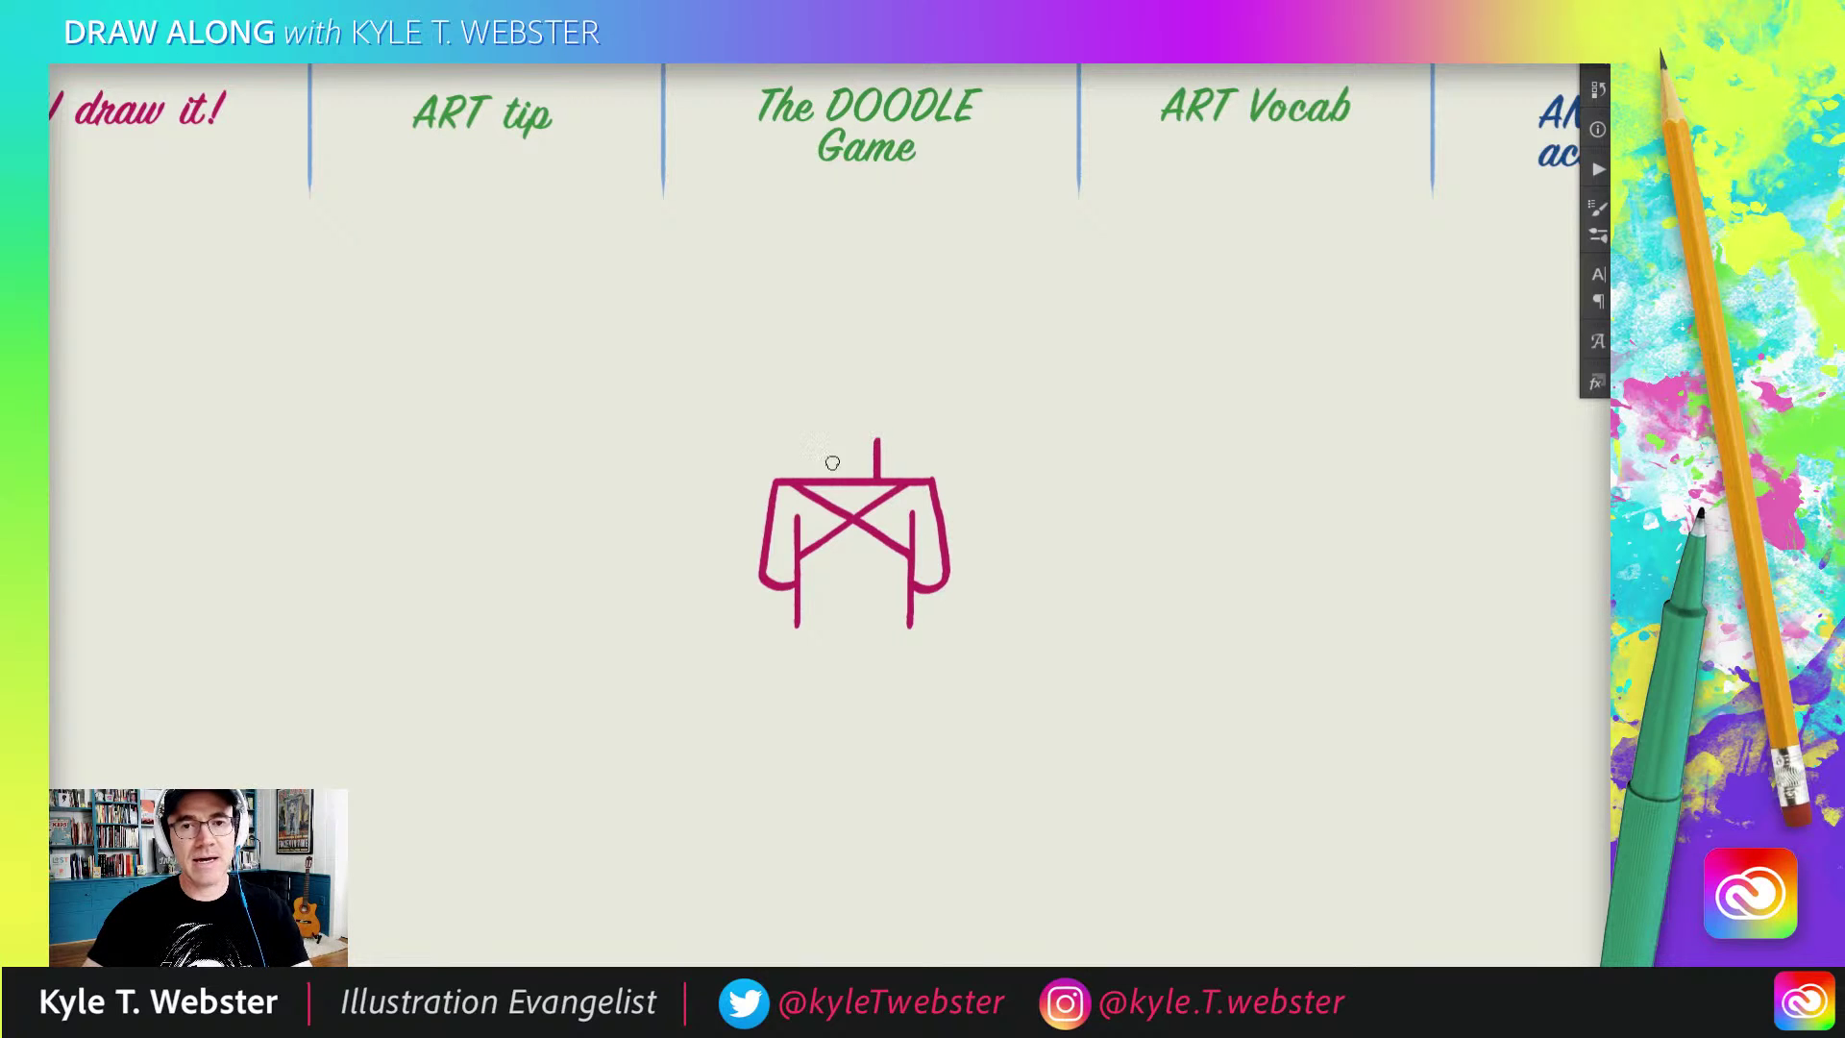
{"action": "left_click_drag", "start_coordinate": [829, 479], "coordinate": [829, 446]}
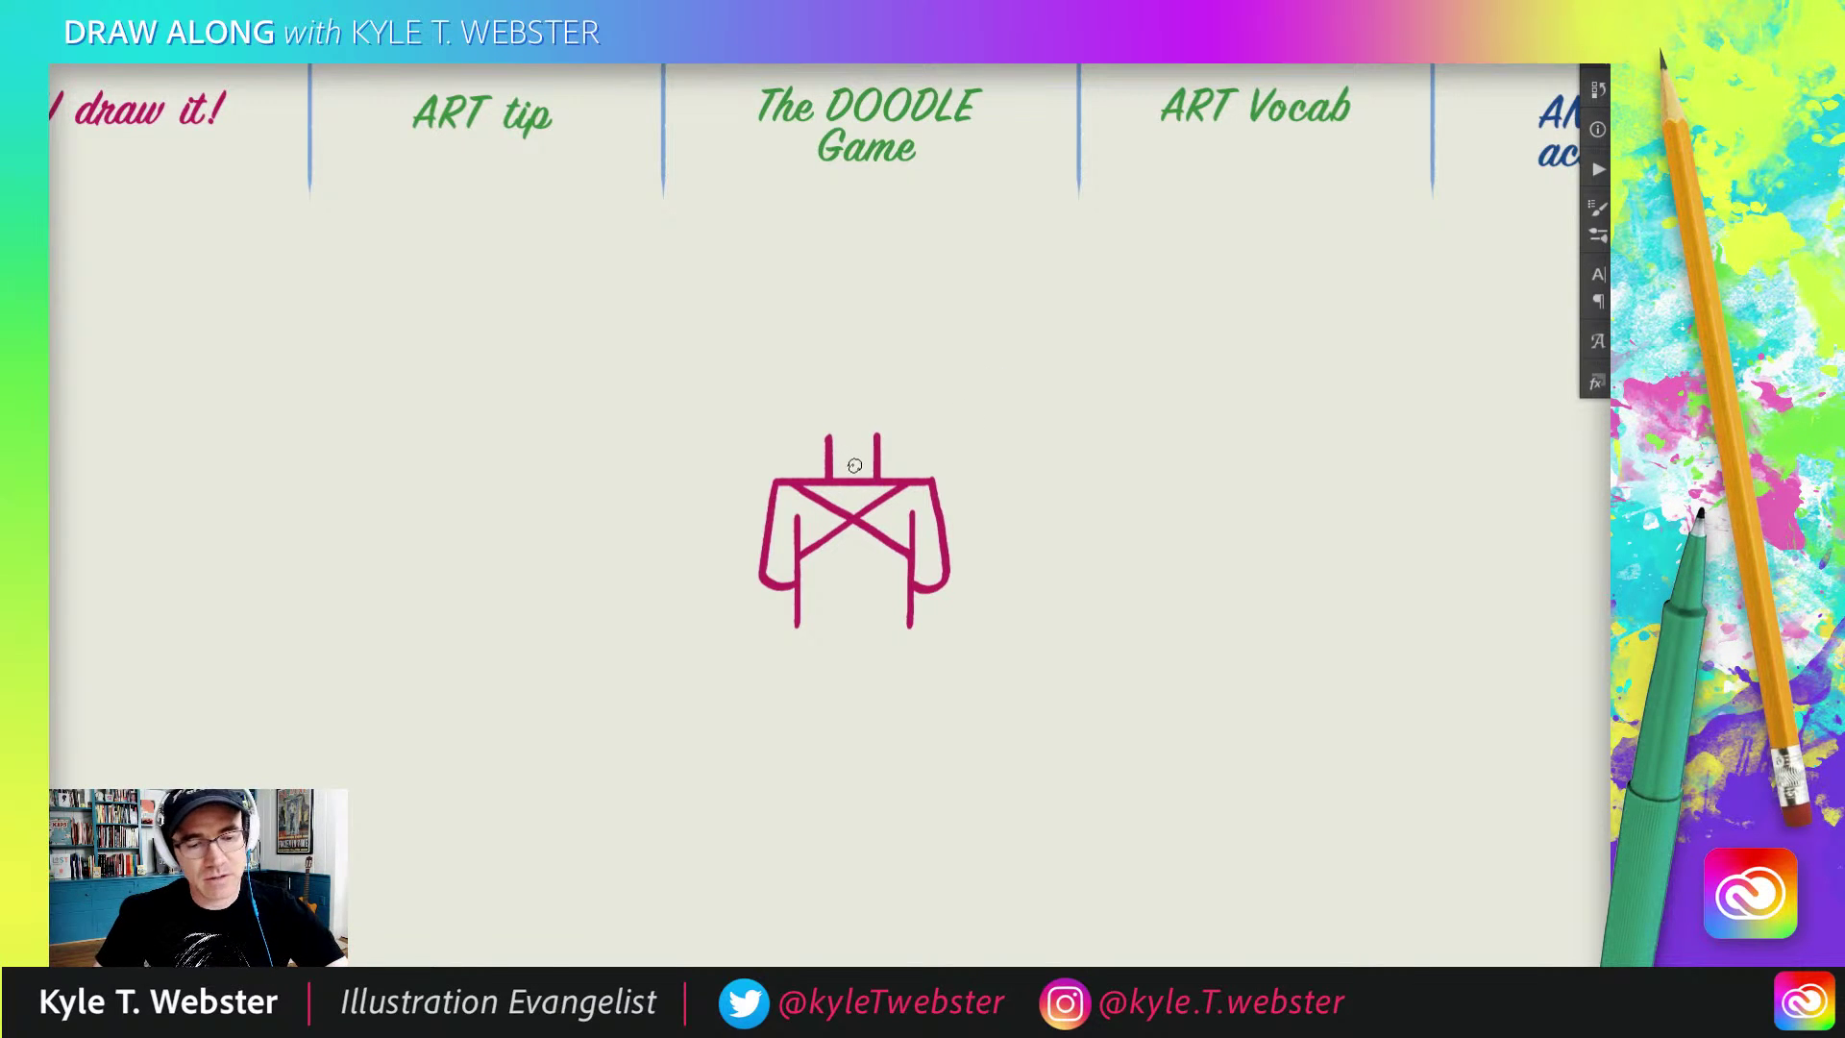
{"action": "left_click_drag", "start_coordinate": [874, 468], "coordinate": [828, 471]}
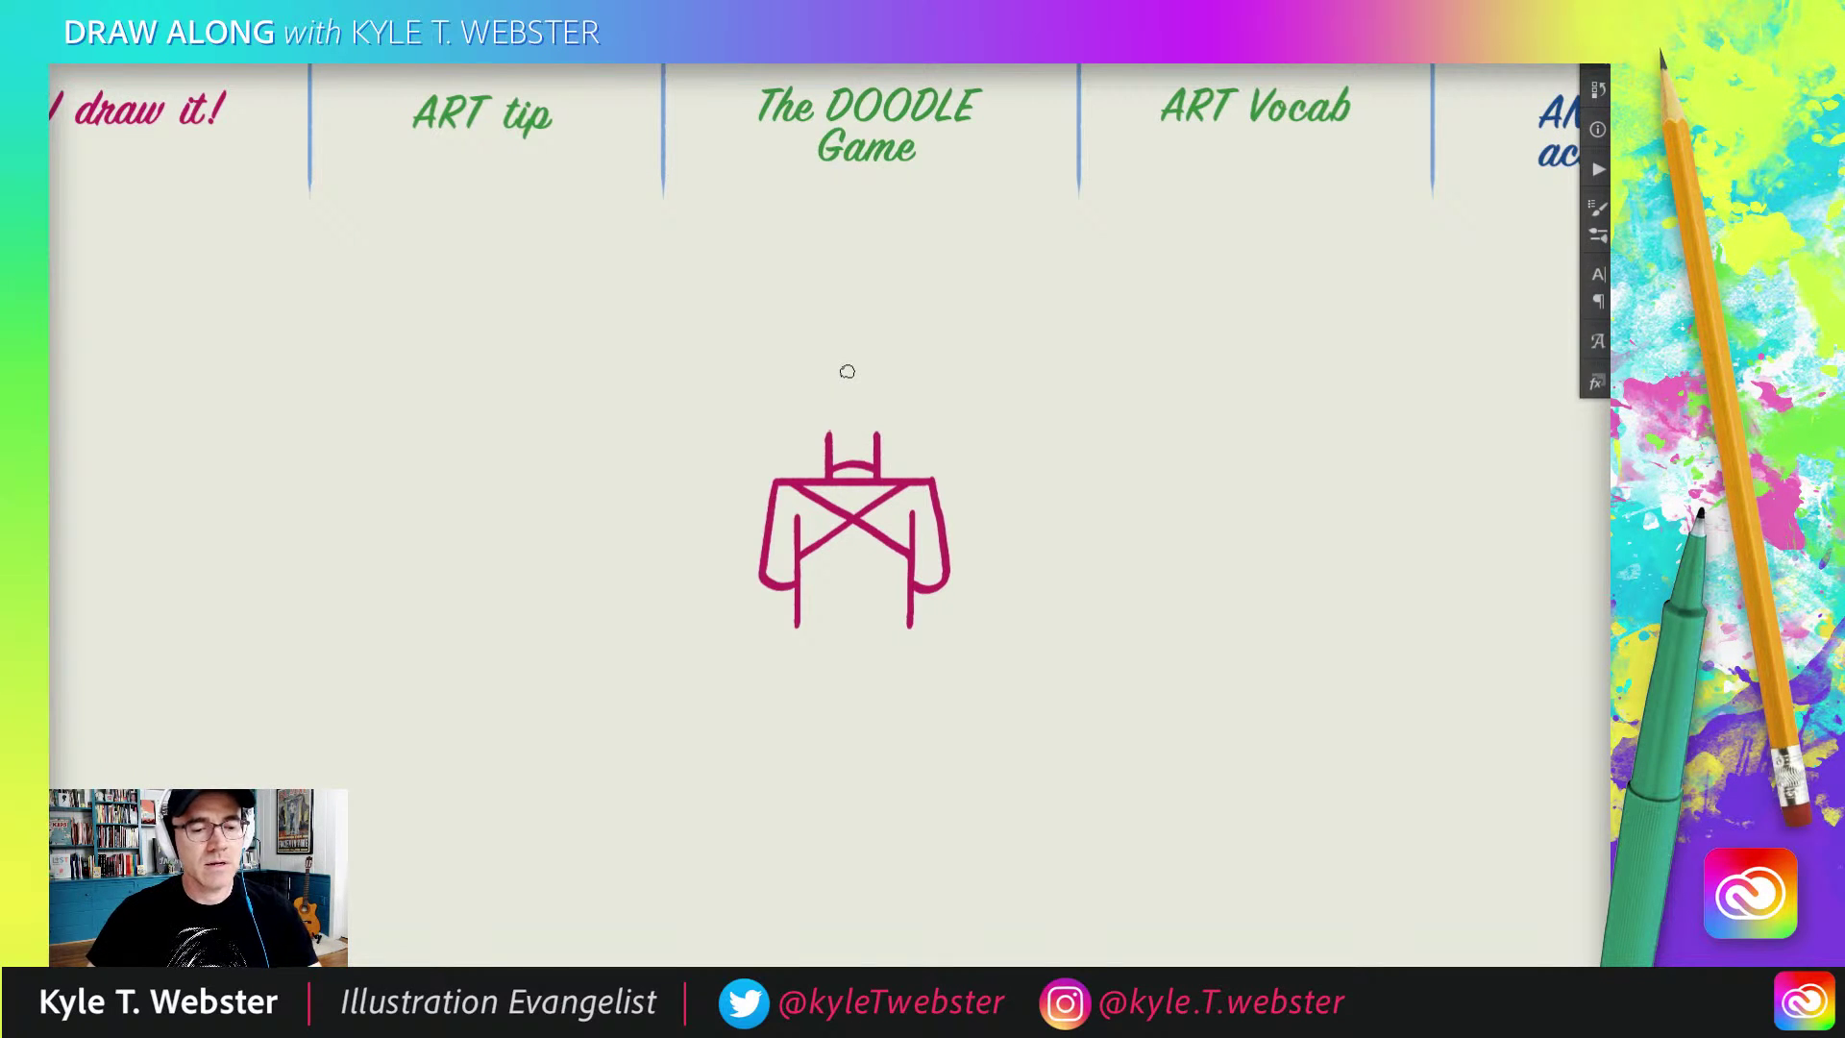
Step: Lengthen both long vertical lines slightly downward and draw a short smile-shaped curve centred below them
{"action": "left_click_drag", "start_coordinate": [741, 436], "coordinate": [741, 351]}
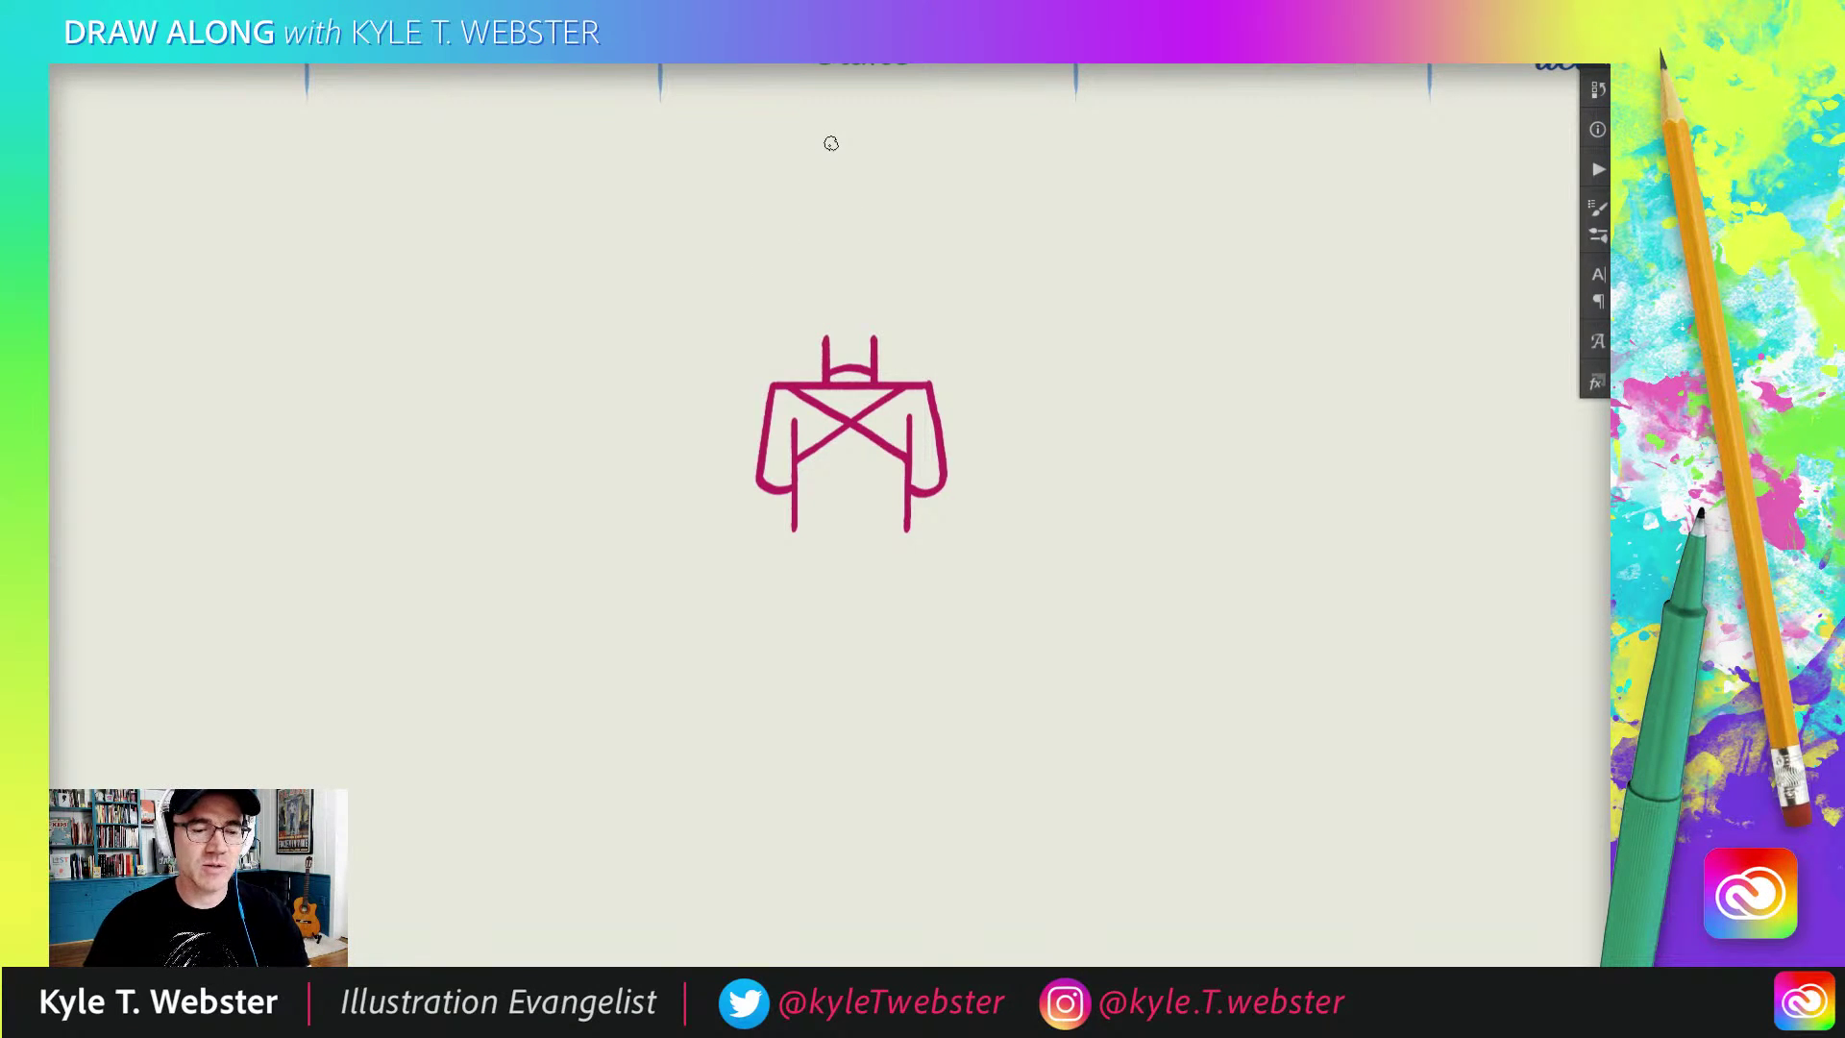
{"action": "left_click_drag", "start_coordinate": [770, 396], "coordinate": [776, 394]}
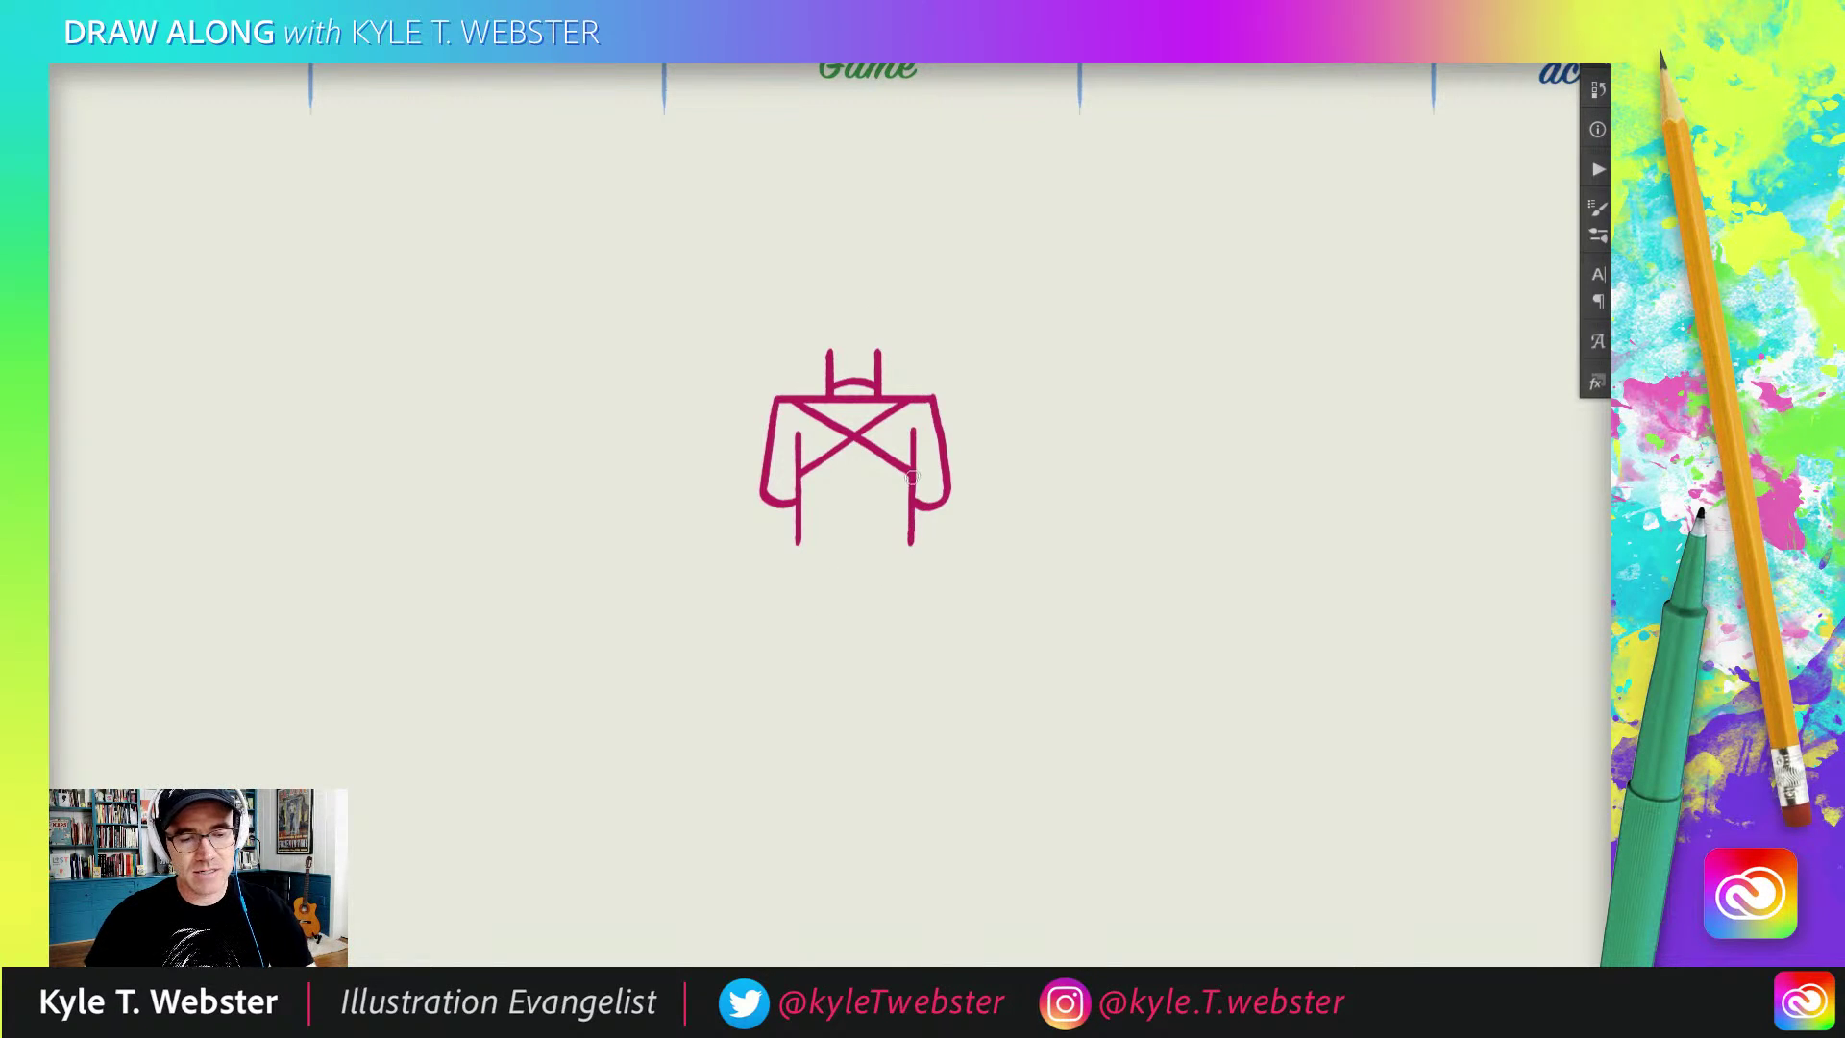
{"action": "left_click_drag", "start_coordinate": [798, 530], "coordinate": [796, 553]}
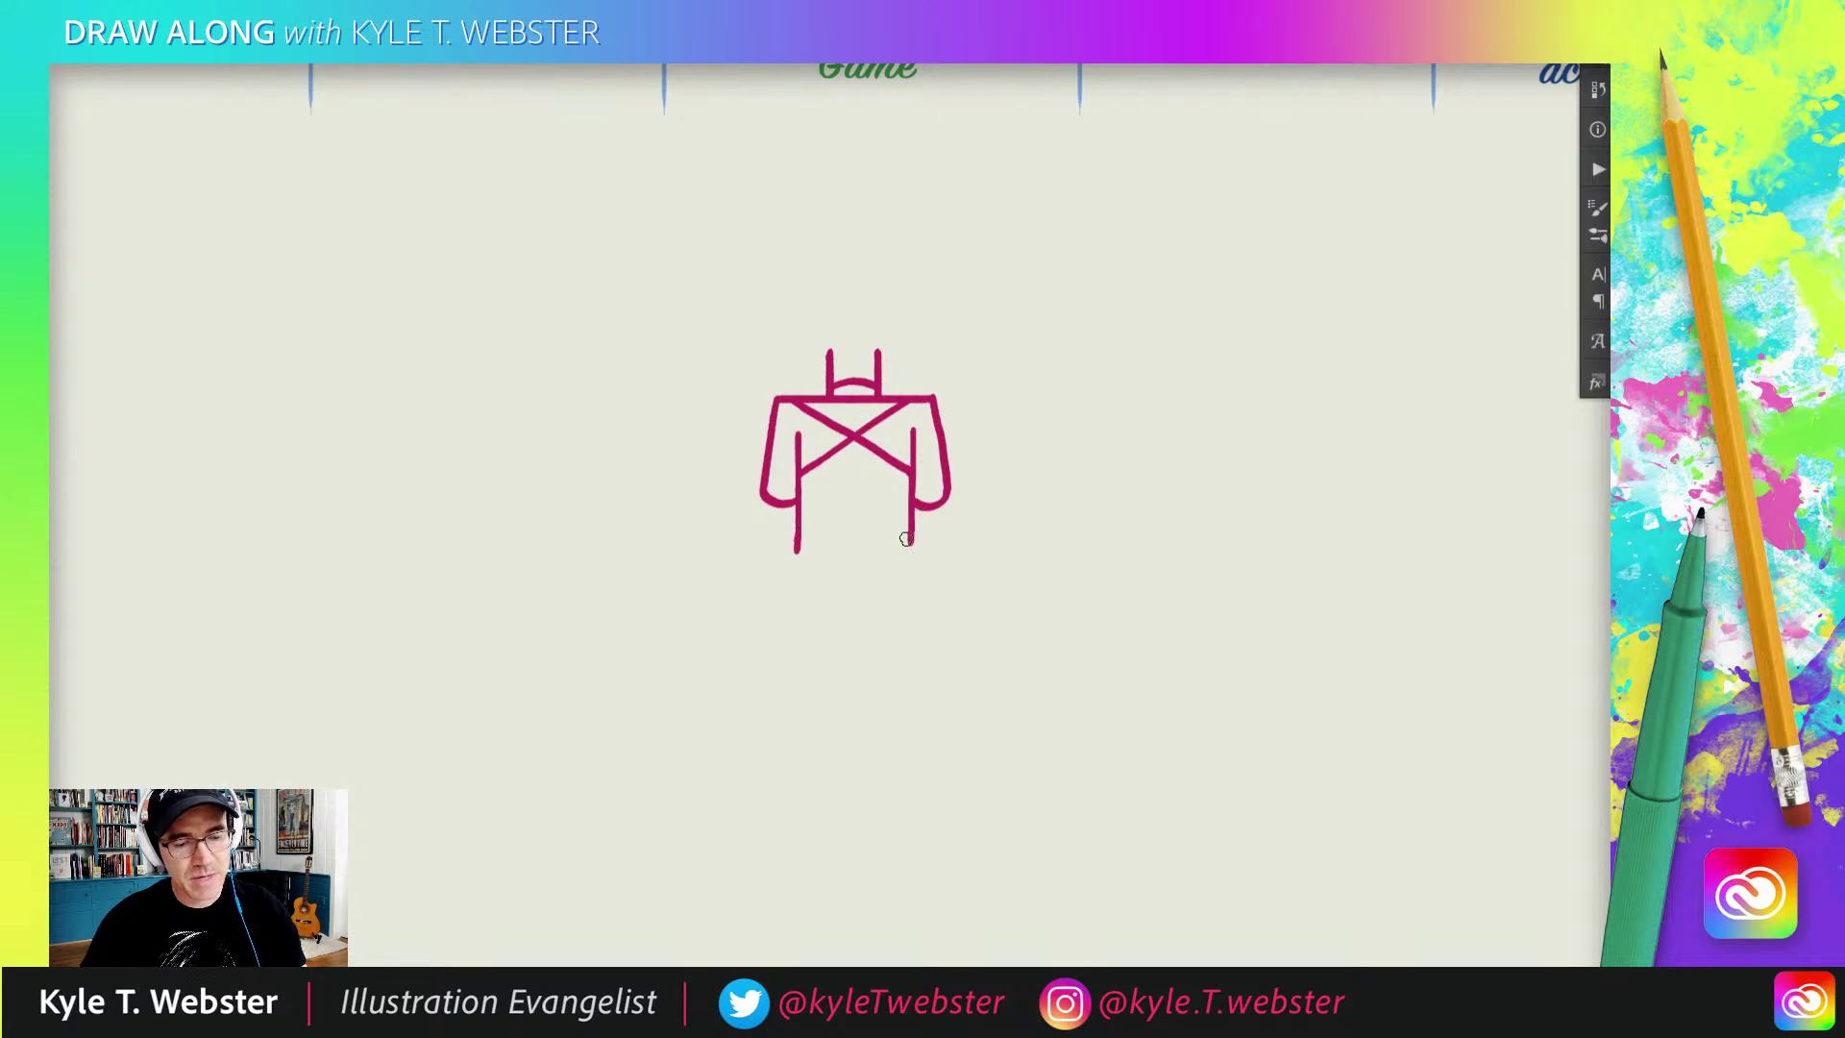
{"action": "left_click_drag", "start_coordinate": [911, 536], "coordinate": [911, 550]}
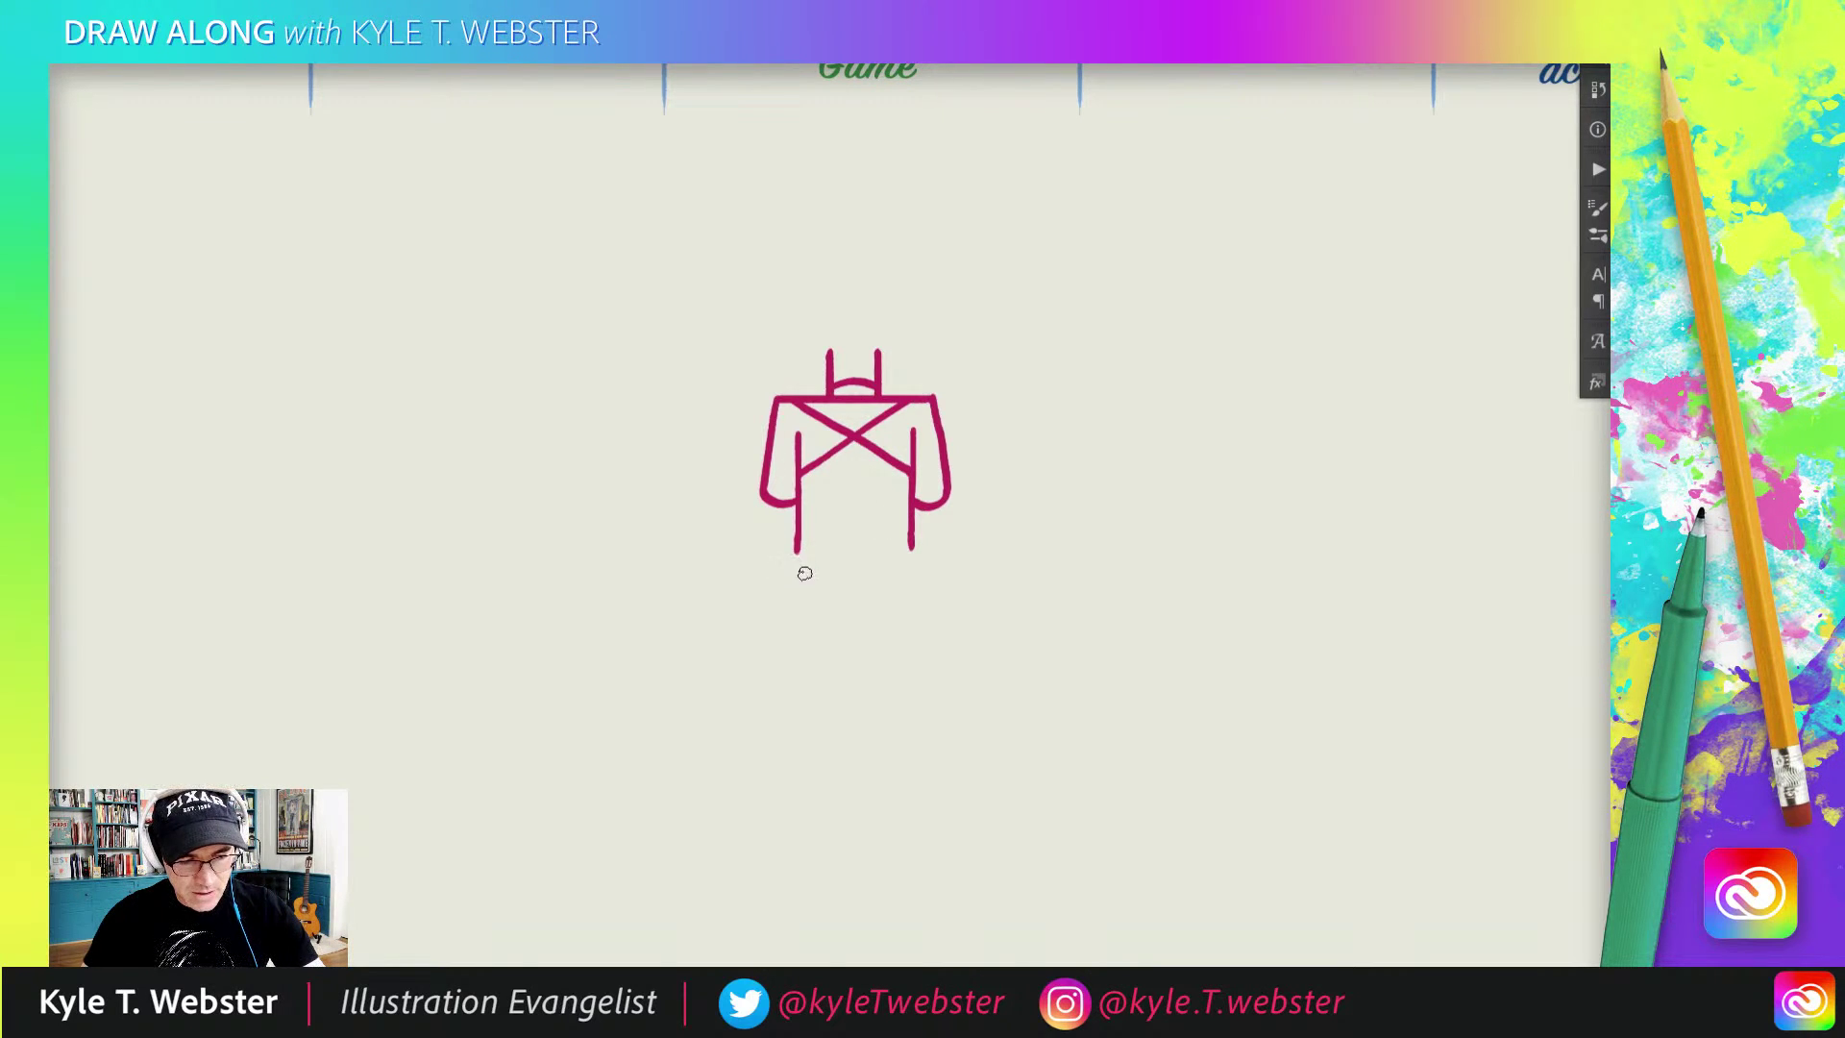
{"action": "left_click_drag", "start_coordinate": [814, 585], "coordinate": [893, 583]}
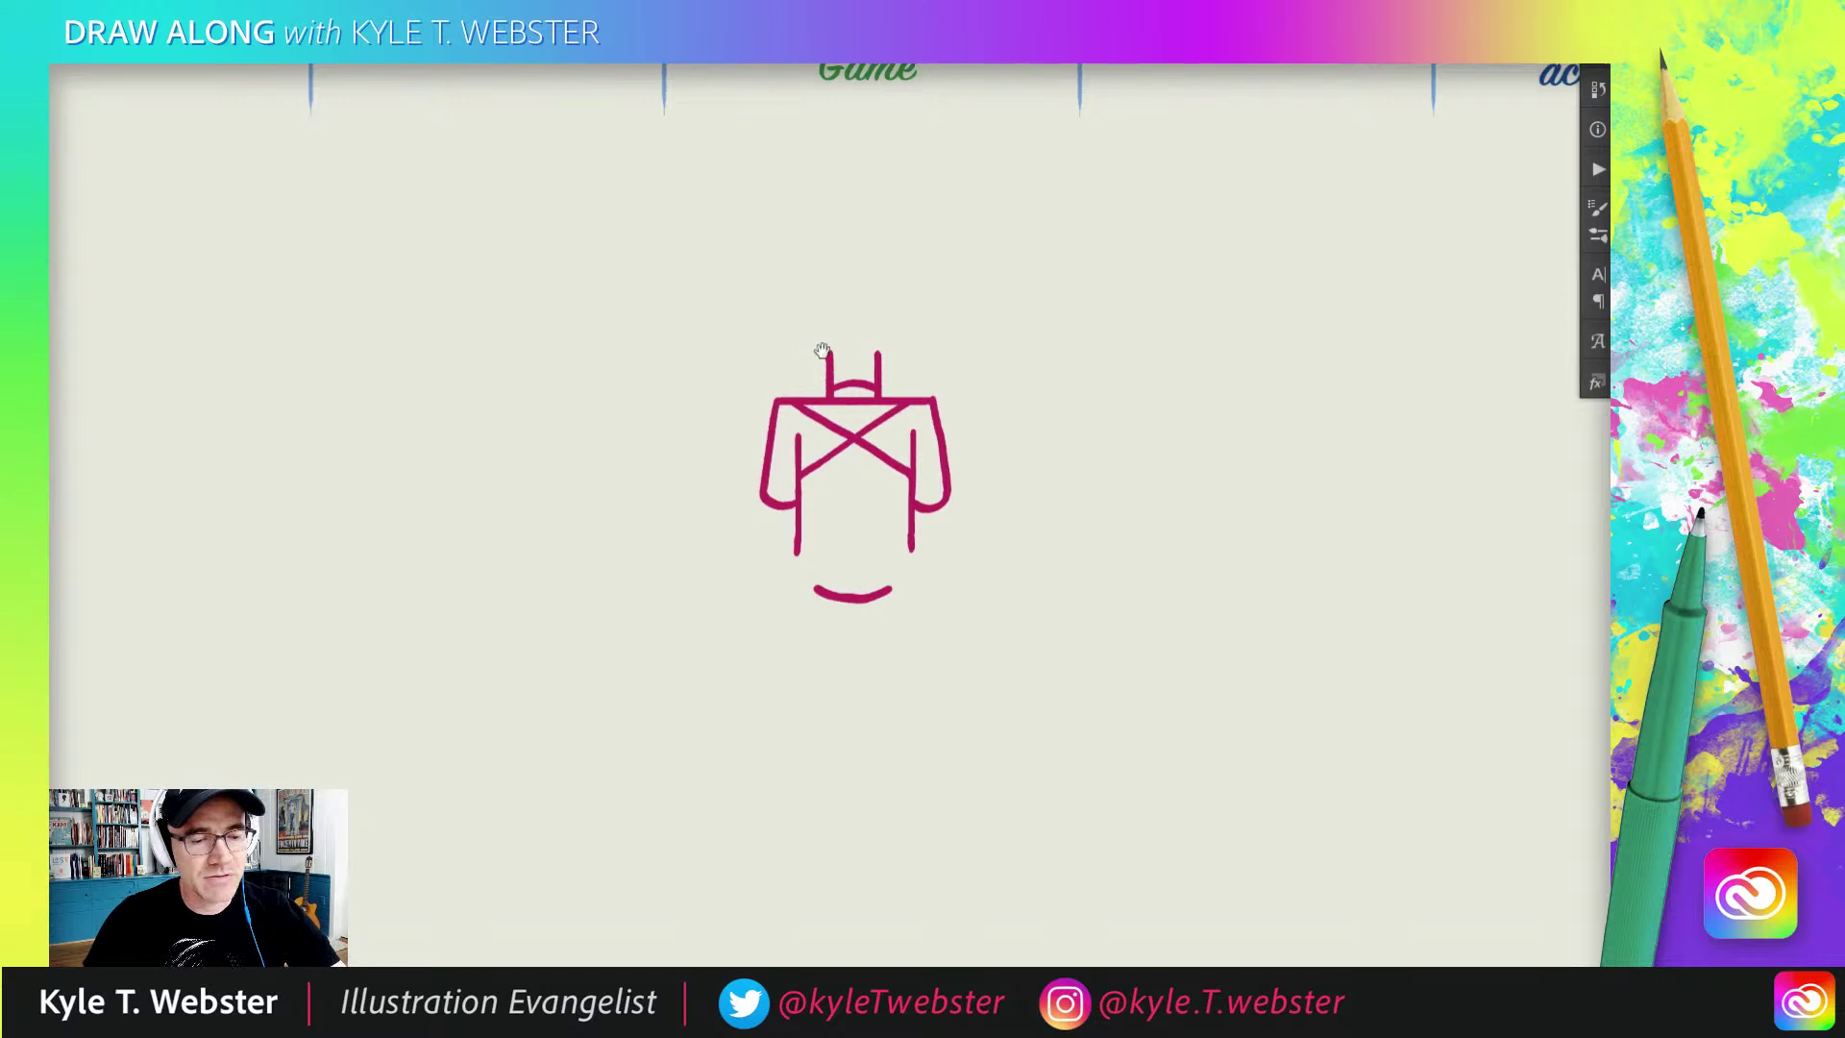
Step: Draw a wide, shallow upturned curve across the tops of the two short vertical lines
{"action": "scroll", "coordinate": [845, 365], "scroll_direction": "up", "scroll_amount": 2}
{"action": "scroll", "coordinate": [845, 365], "scroll_direction": "left", "scroll_amount": 2}
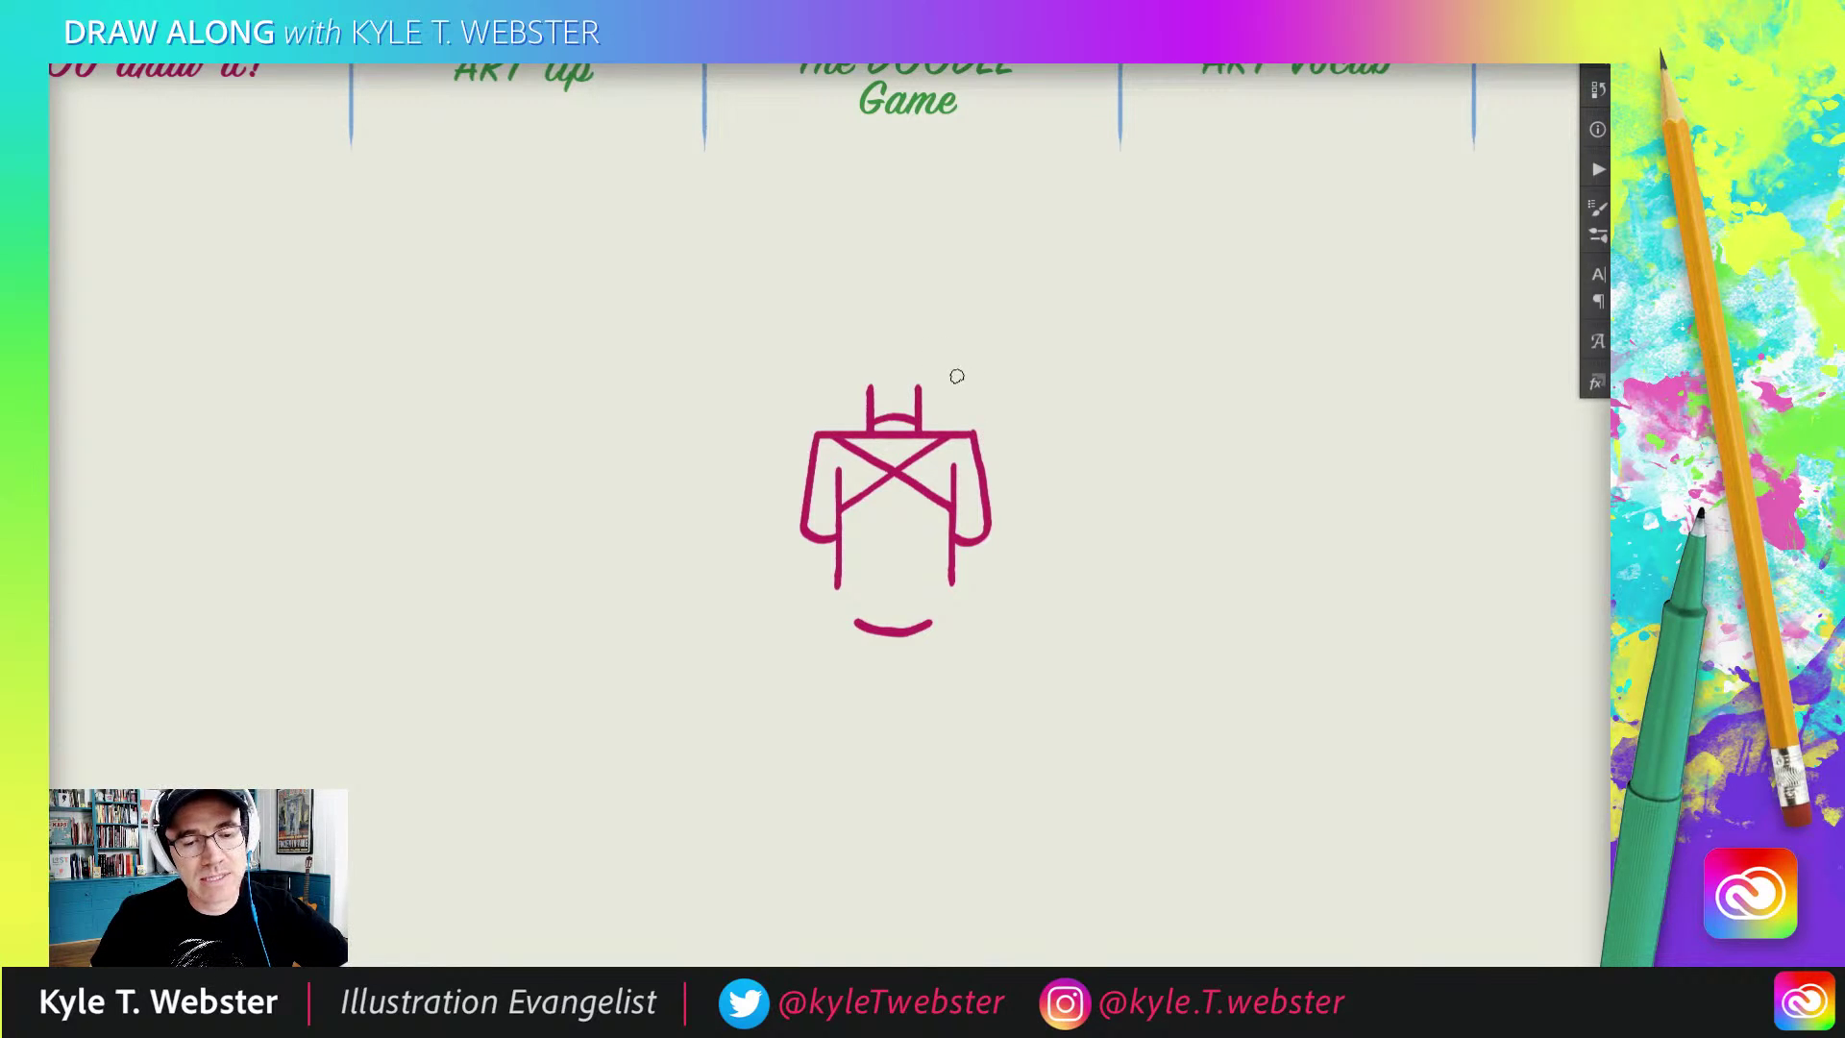
{"action": "left_click_drag", "start_coordinate": [961, 374], "coordinate": [819, 379]}
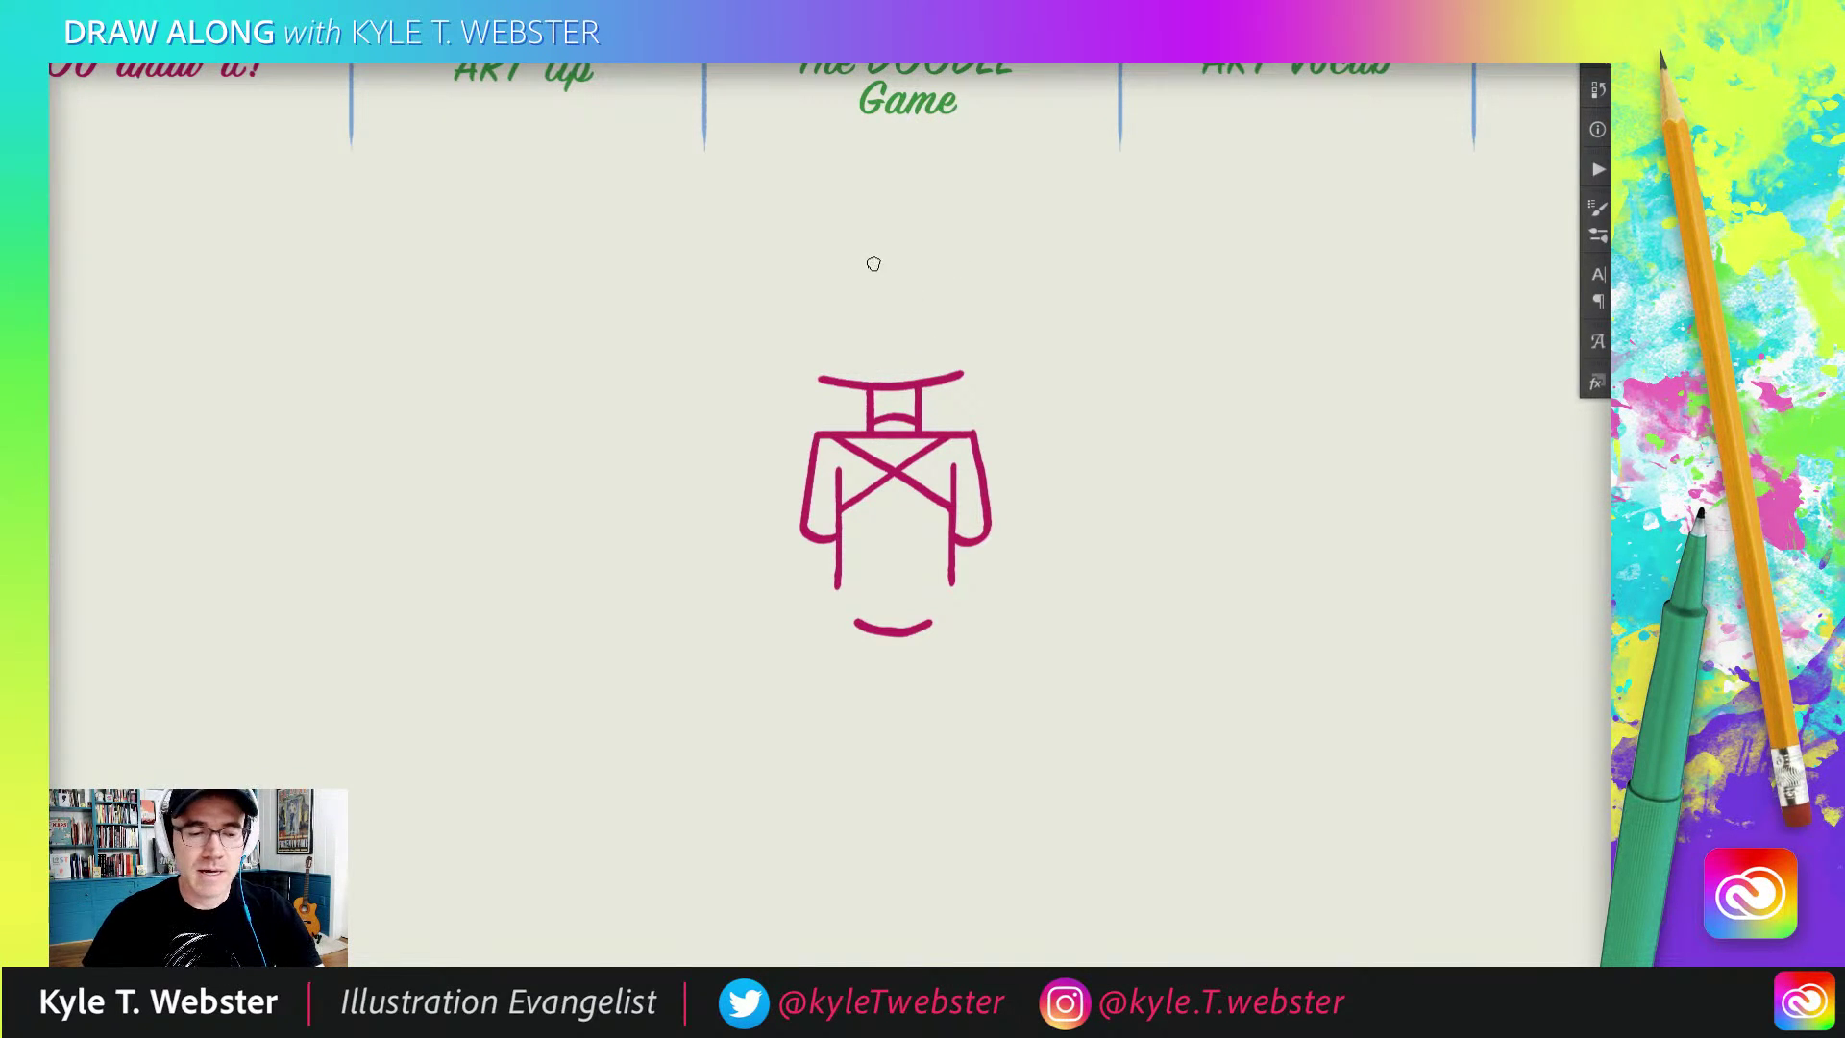
Step: Draw a closed dome below the smile-shaped curve, with an arch touching it, short vertical sides and a straight base
{"action": "left_click_drag", "start_coordinate": [700, 486], "coordinate": [672, 465]}
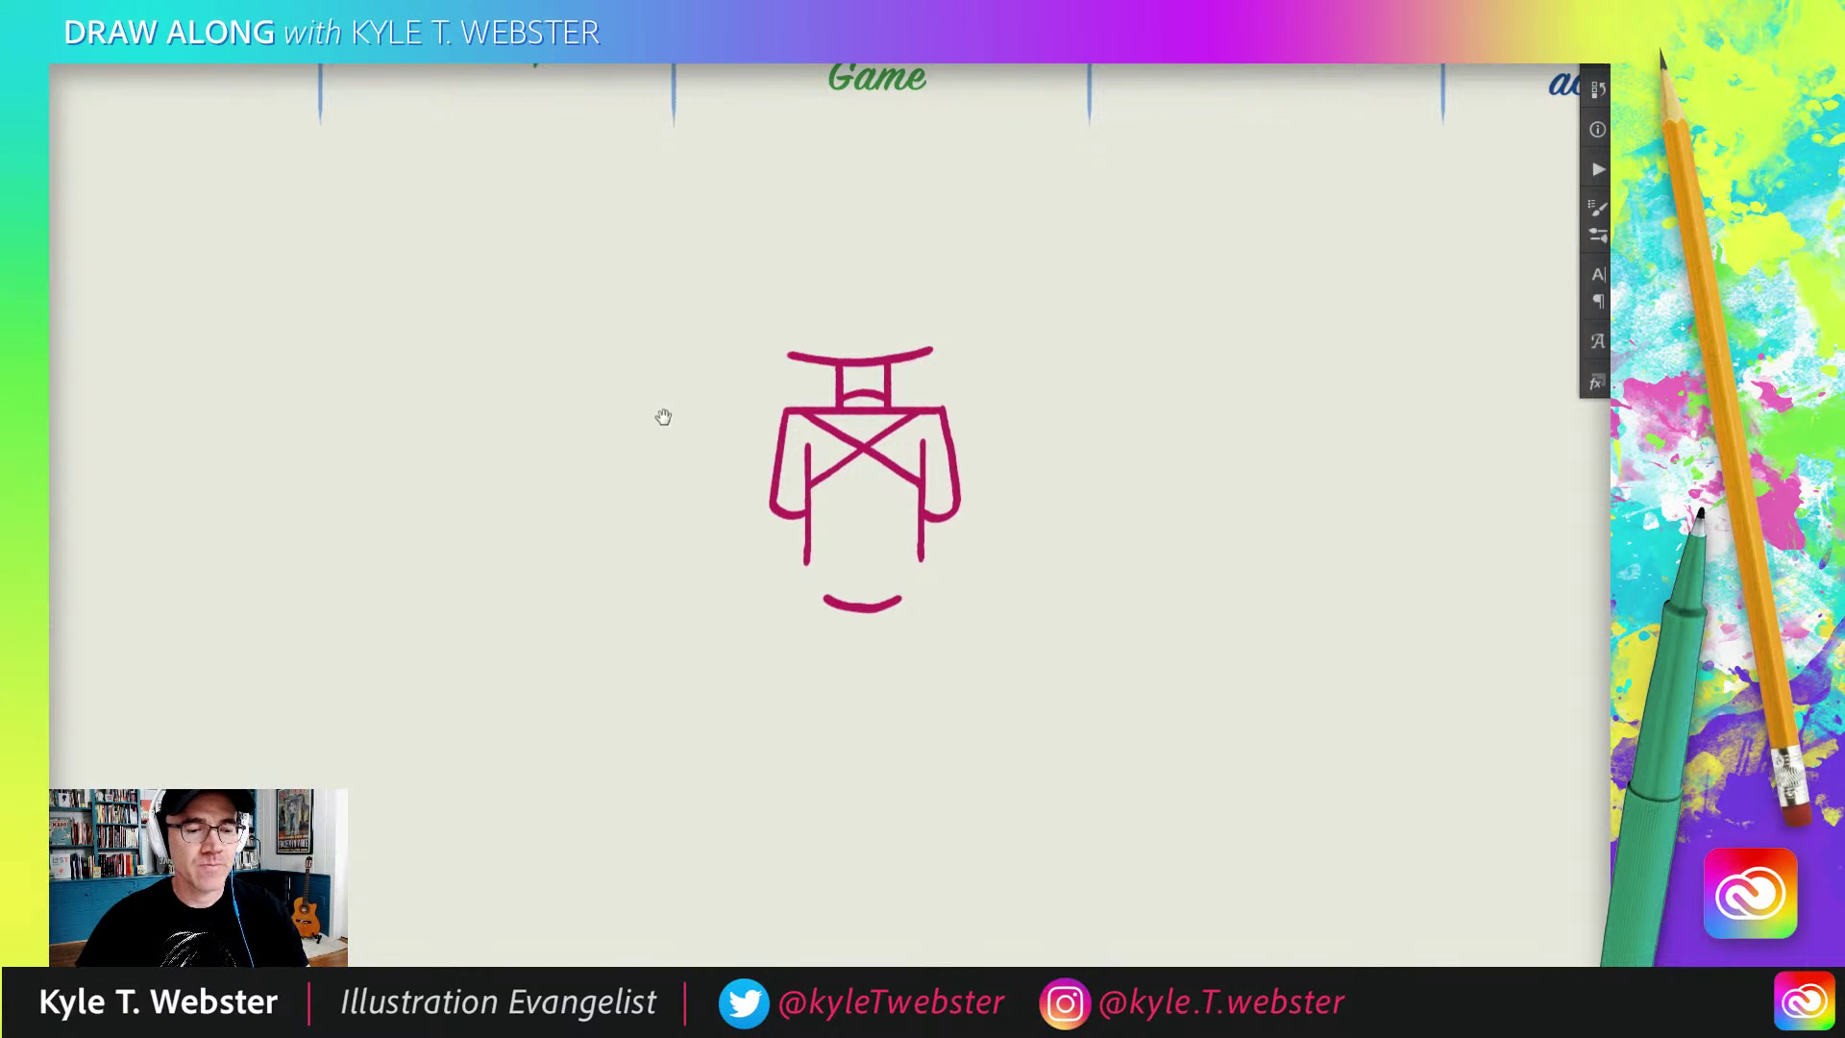
{"action": "left_click_drag", "start_coordinate": [664, 413], "coordinate": [633, 387]}
{"action": "mouse_move", "coordinate": [651, 517]}
{"action": "left_mouse_down"}
{"action": "mouse_move", "coordinate": [646, 378]}
{"action": "mouse_move", "coordinate": [651, 588]}
{"action": "mouse_move", "coordinate": [667, 548]}
{"action": "left_mouse_up"}
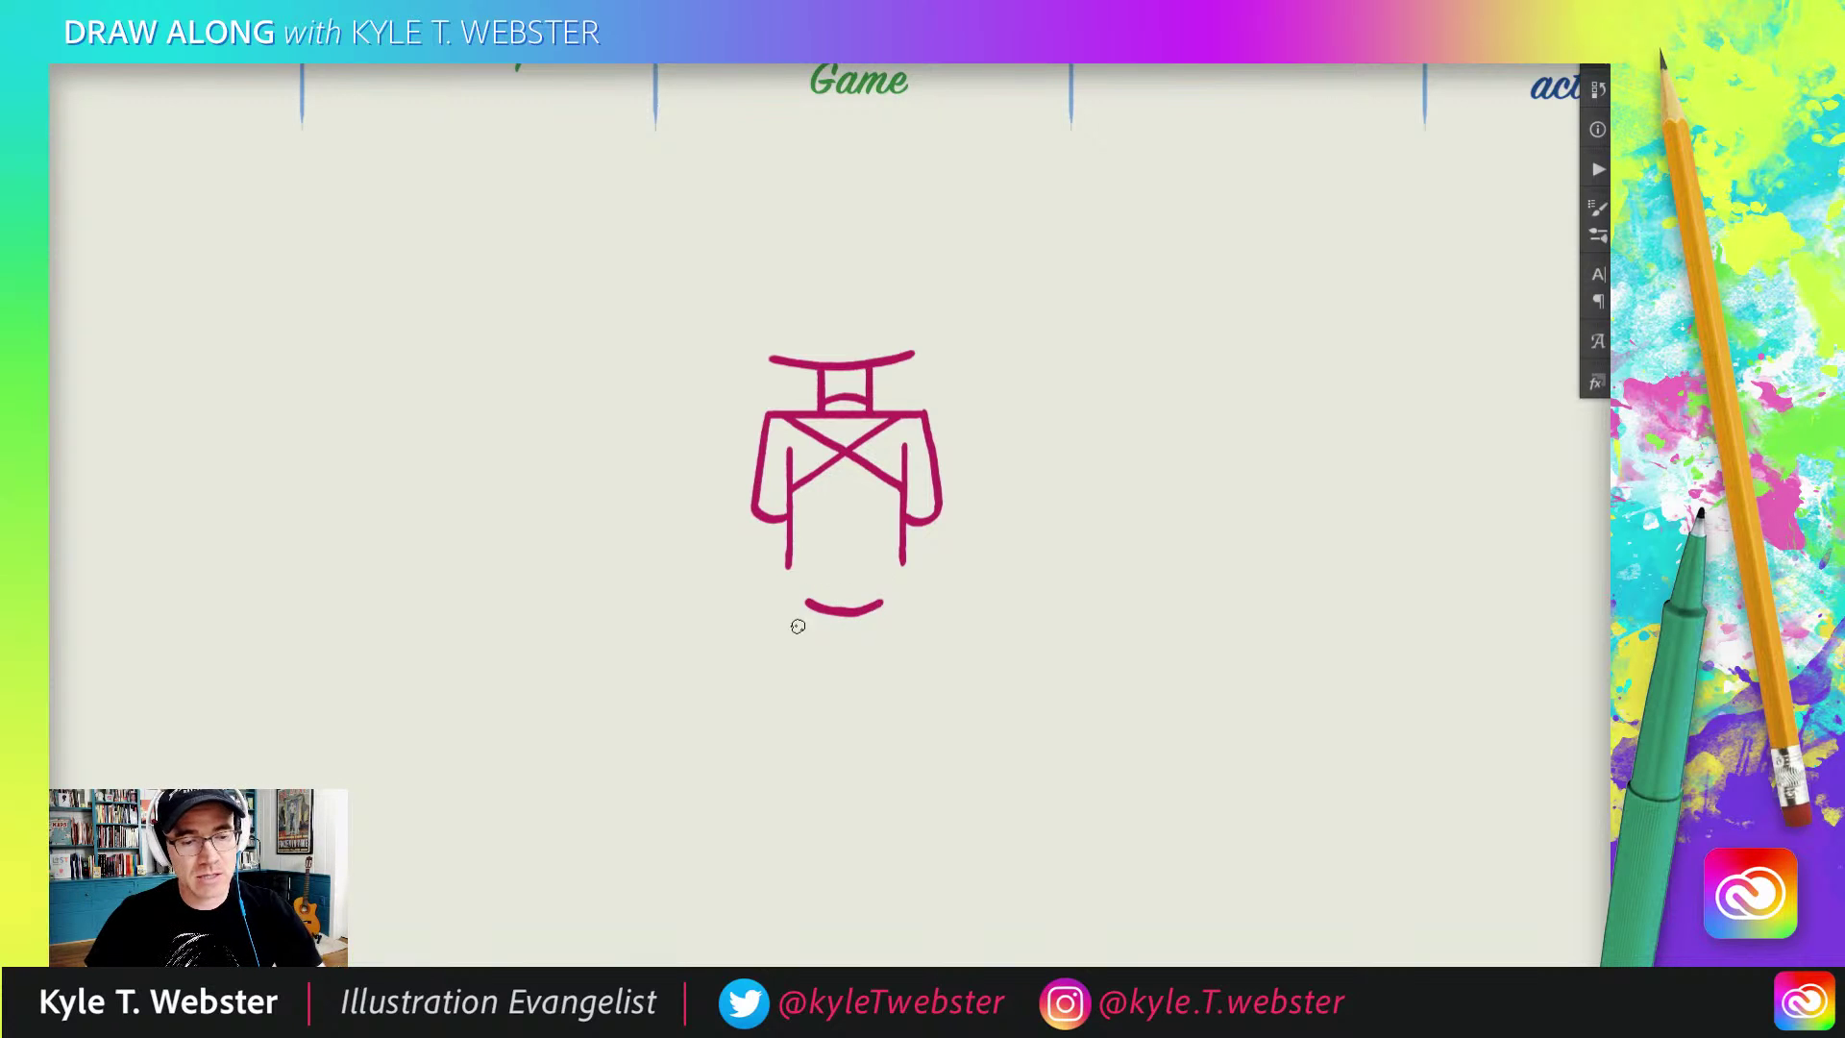
{"action": "key", "text": "z"}
{"action": "left_click", "coordinate": [793, 661]}
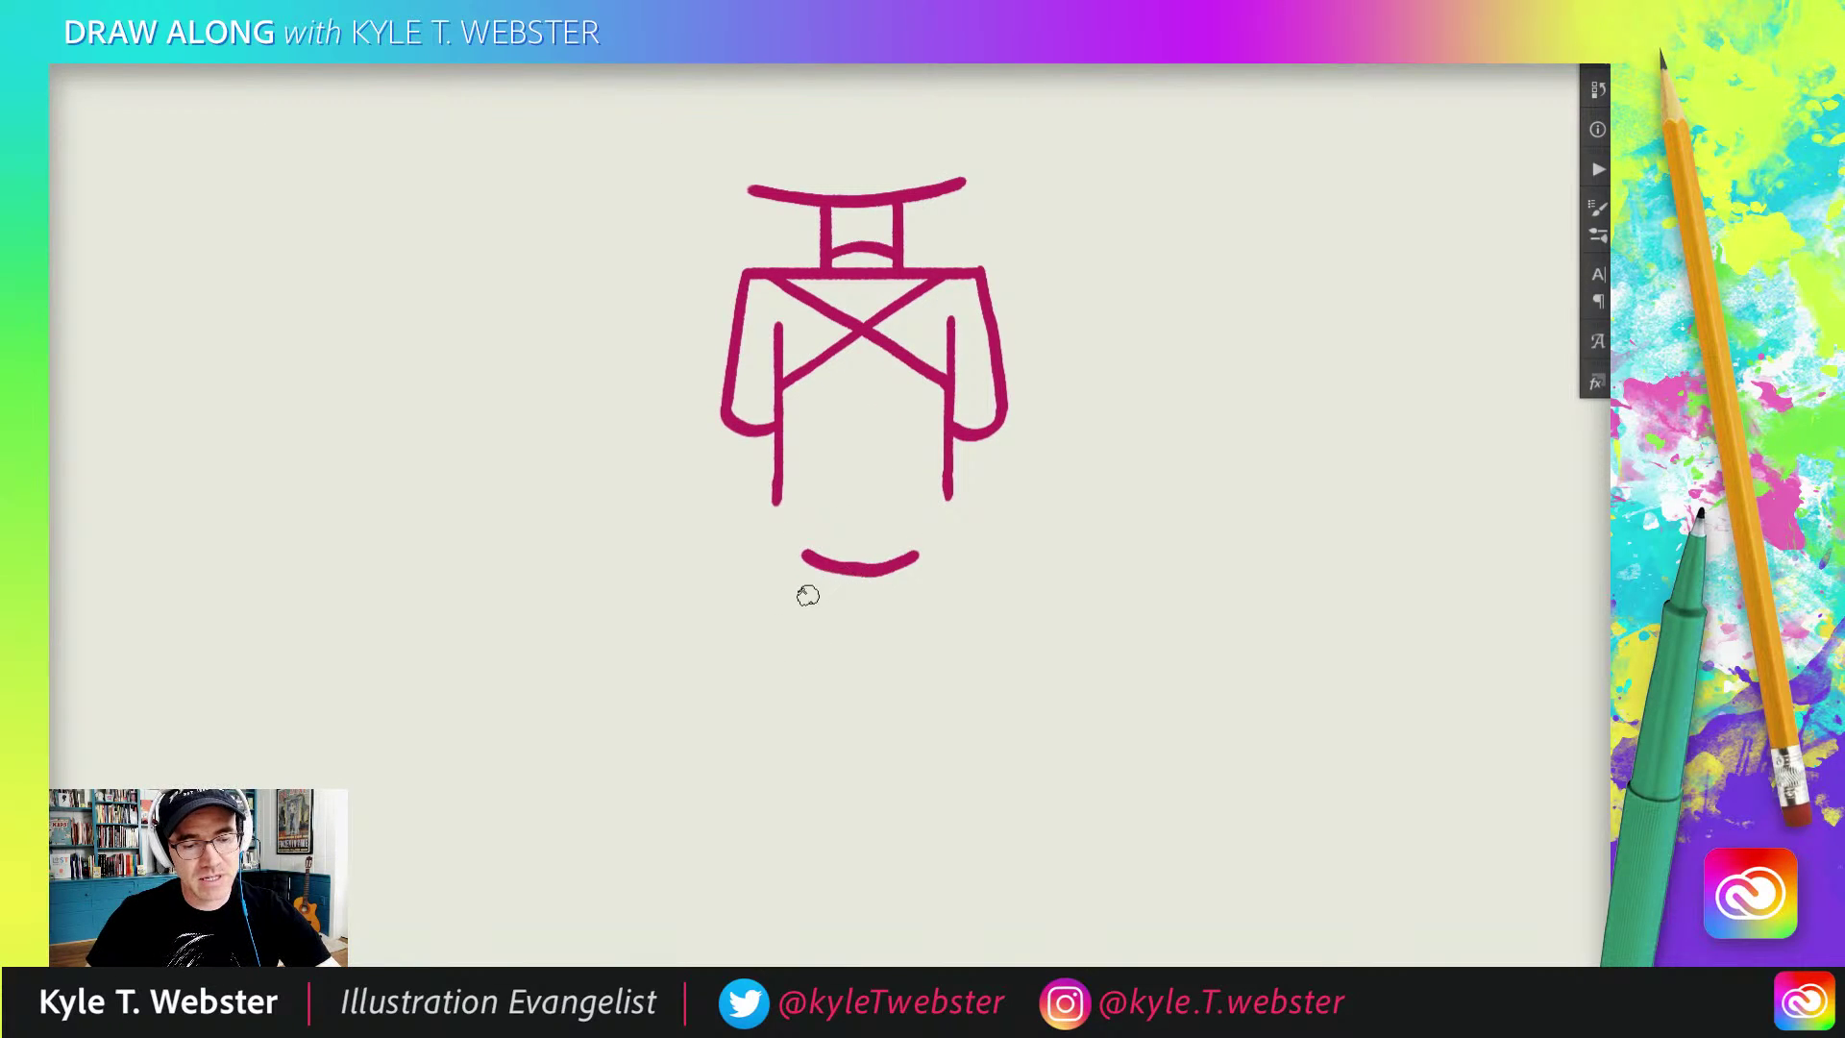
{"action": "mouse_move", "coordinate": [920, 594]}
{"action": "left_mouse_down"}
{"action": "mouse_move", "coordinate": [850, 574]}
{"action": "mouse_move", "coordinate": [803, 597]}
{"action": "left_mouse_up"}
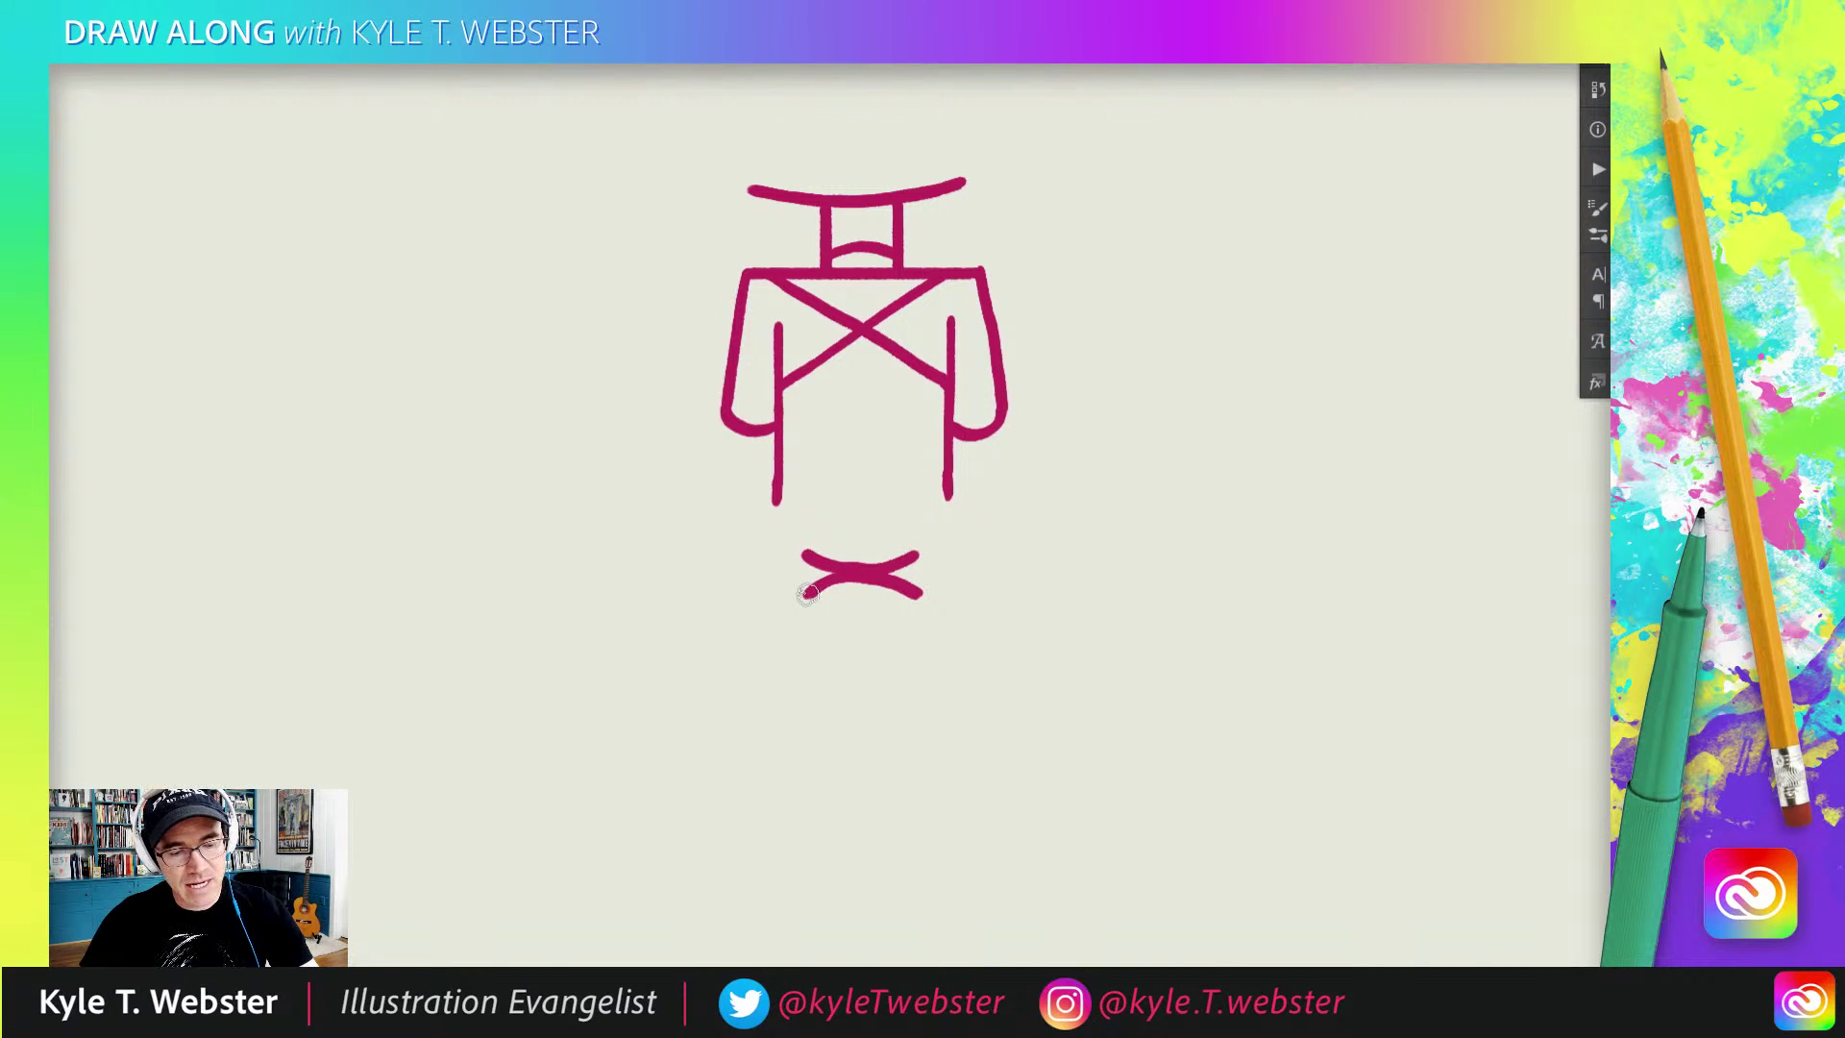
{"action": "left_click_drag", "start_coordinate": [807, 593], "coordinate": [803, 612]}
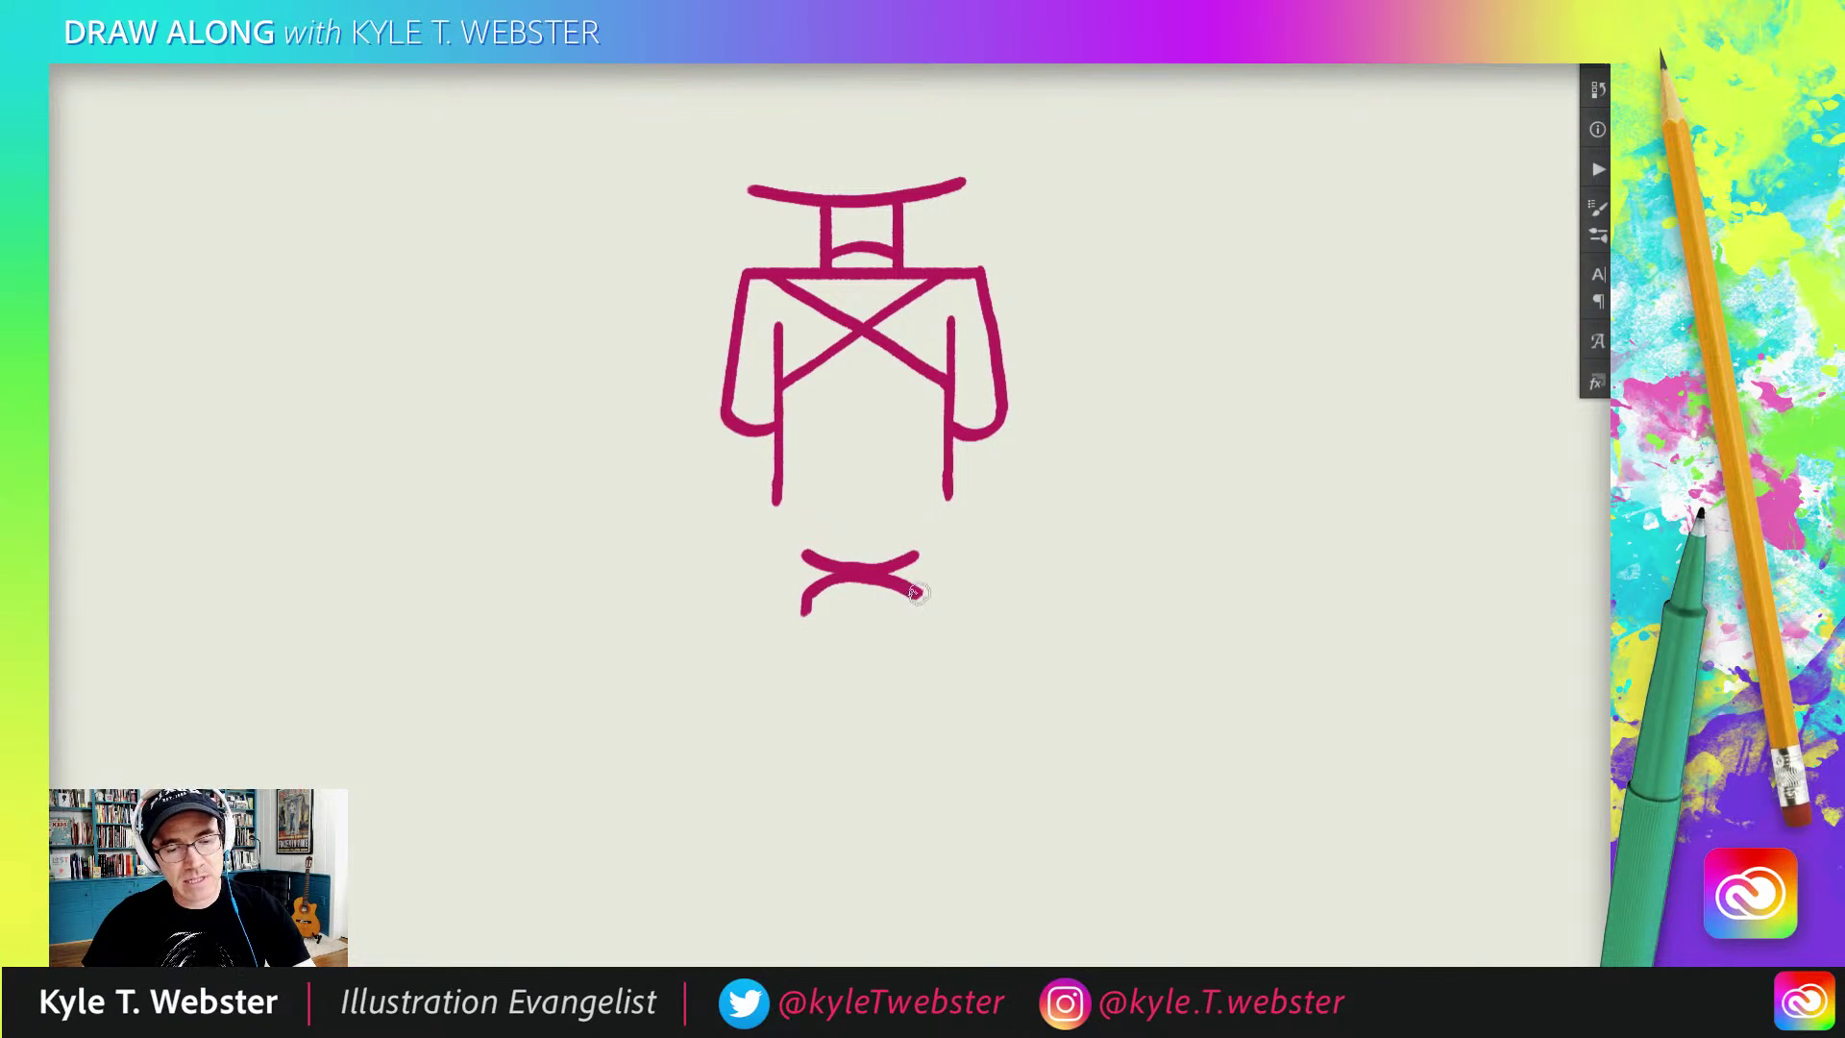
{"action": "left_click_drag", "start_coordinate": [913, 589], "coordinate": [920, 613]}
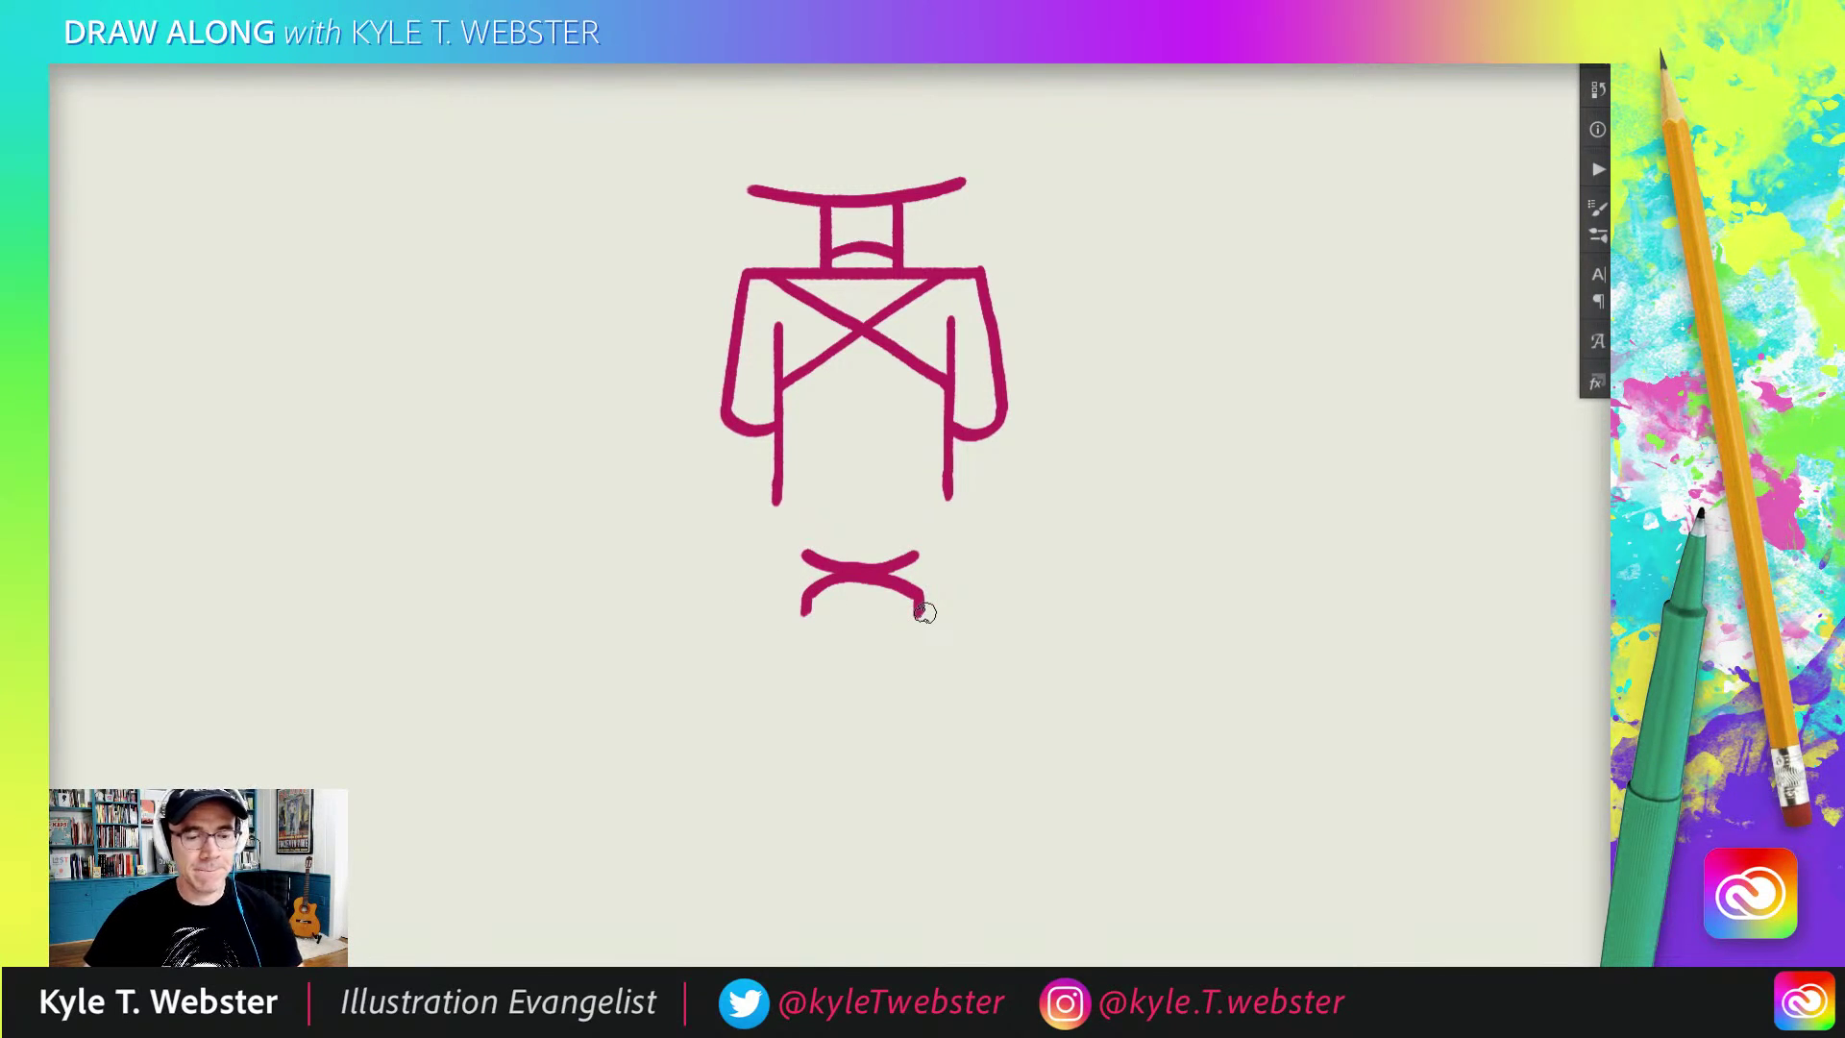
{"action": "left_click_drag", "start_coordinate": [920, 615], "coordinate": [800, 618]}
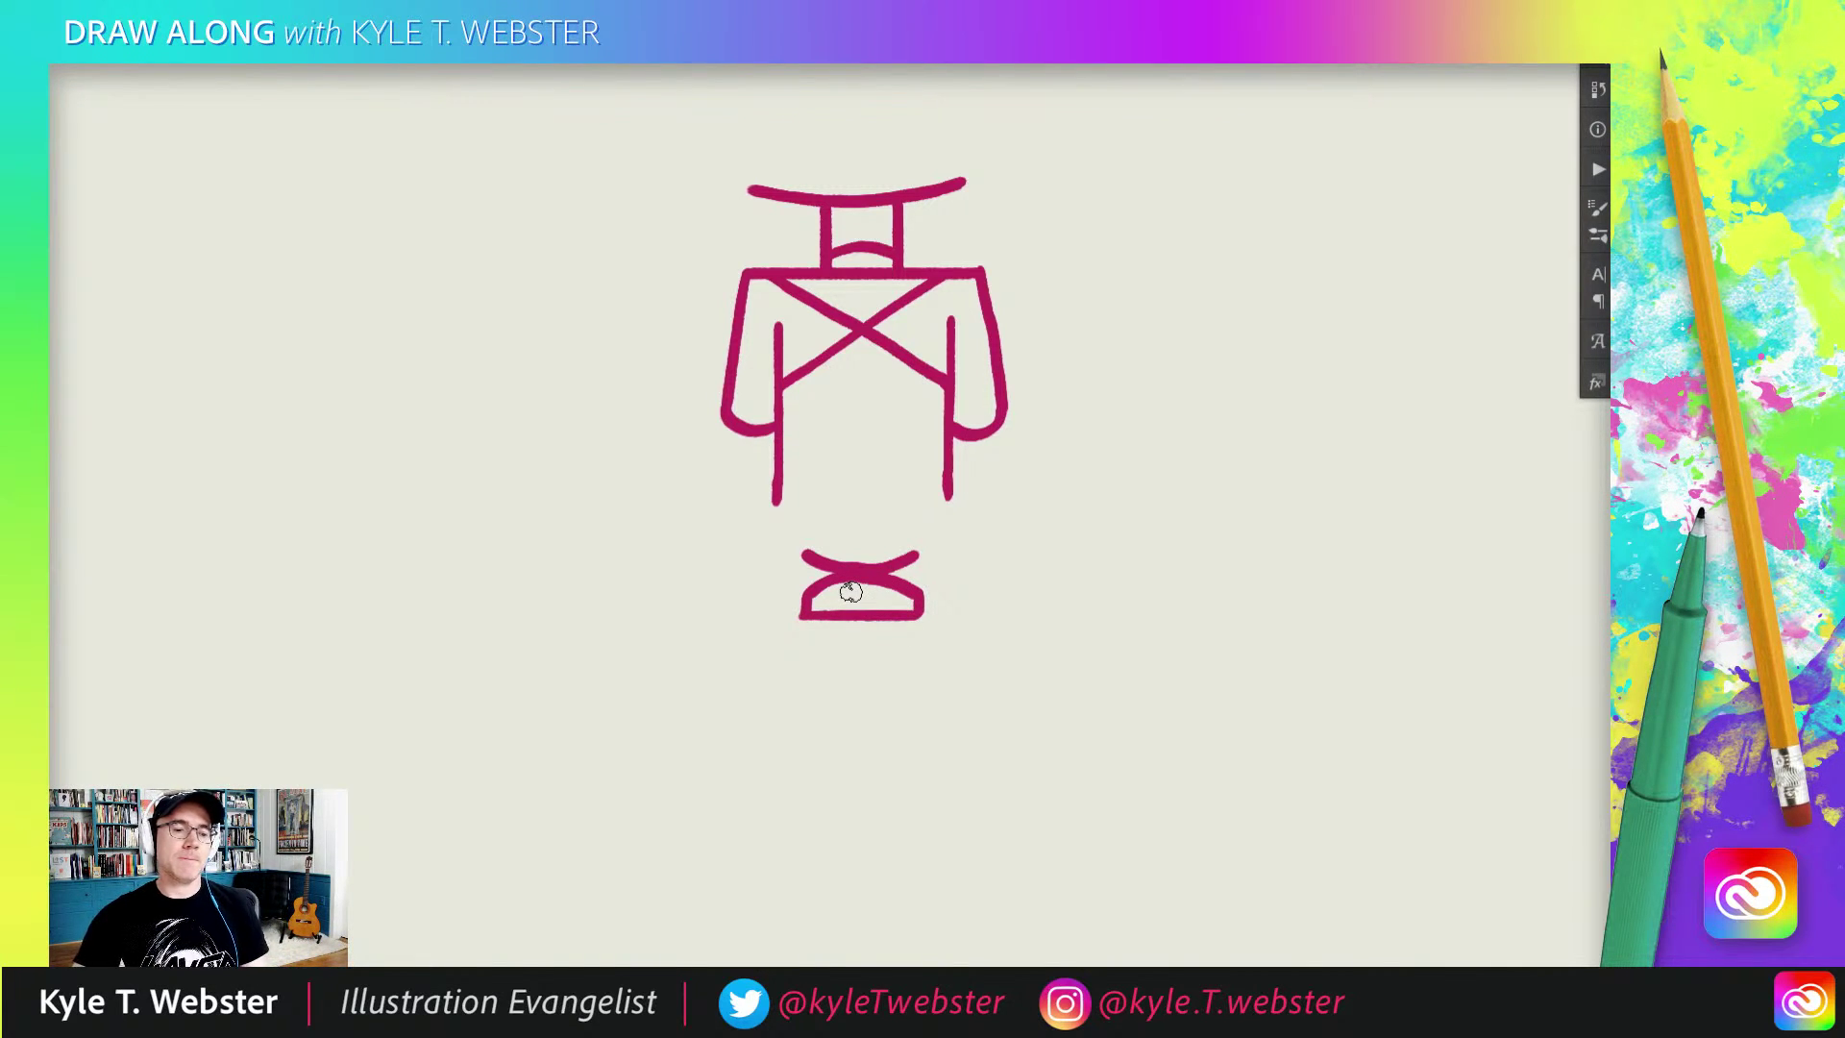
{"action": "key", "text": "space"}
{"action": "left_click_drag", "start_coordinate": [553, 527], "coordinate": [544, 523]}
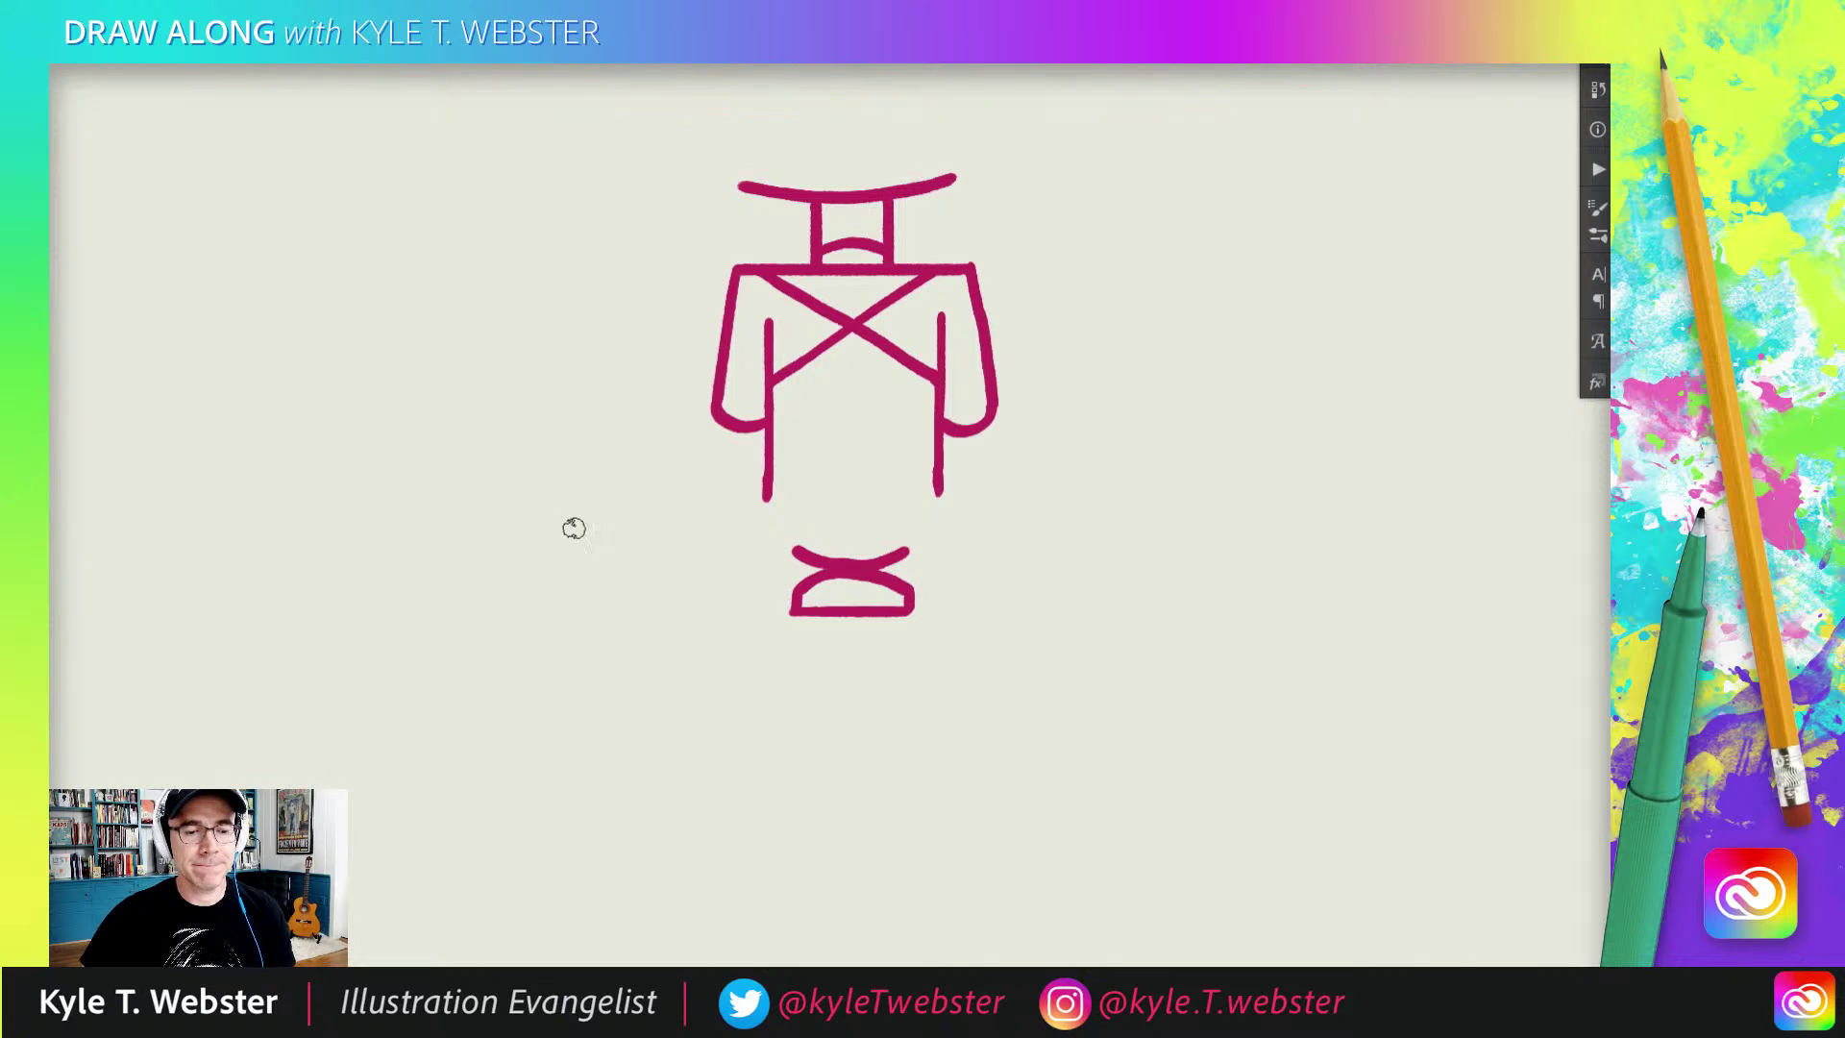
Step: Draw a short vertical line down from the dome's base, ending in a narrow round-topped box with a flat bottom
{"action": "left_click", "coordinate": [846, 590]}
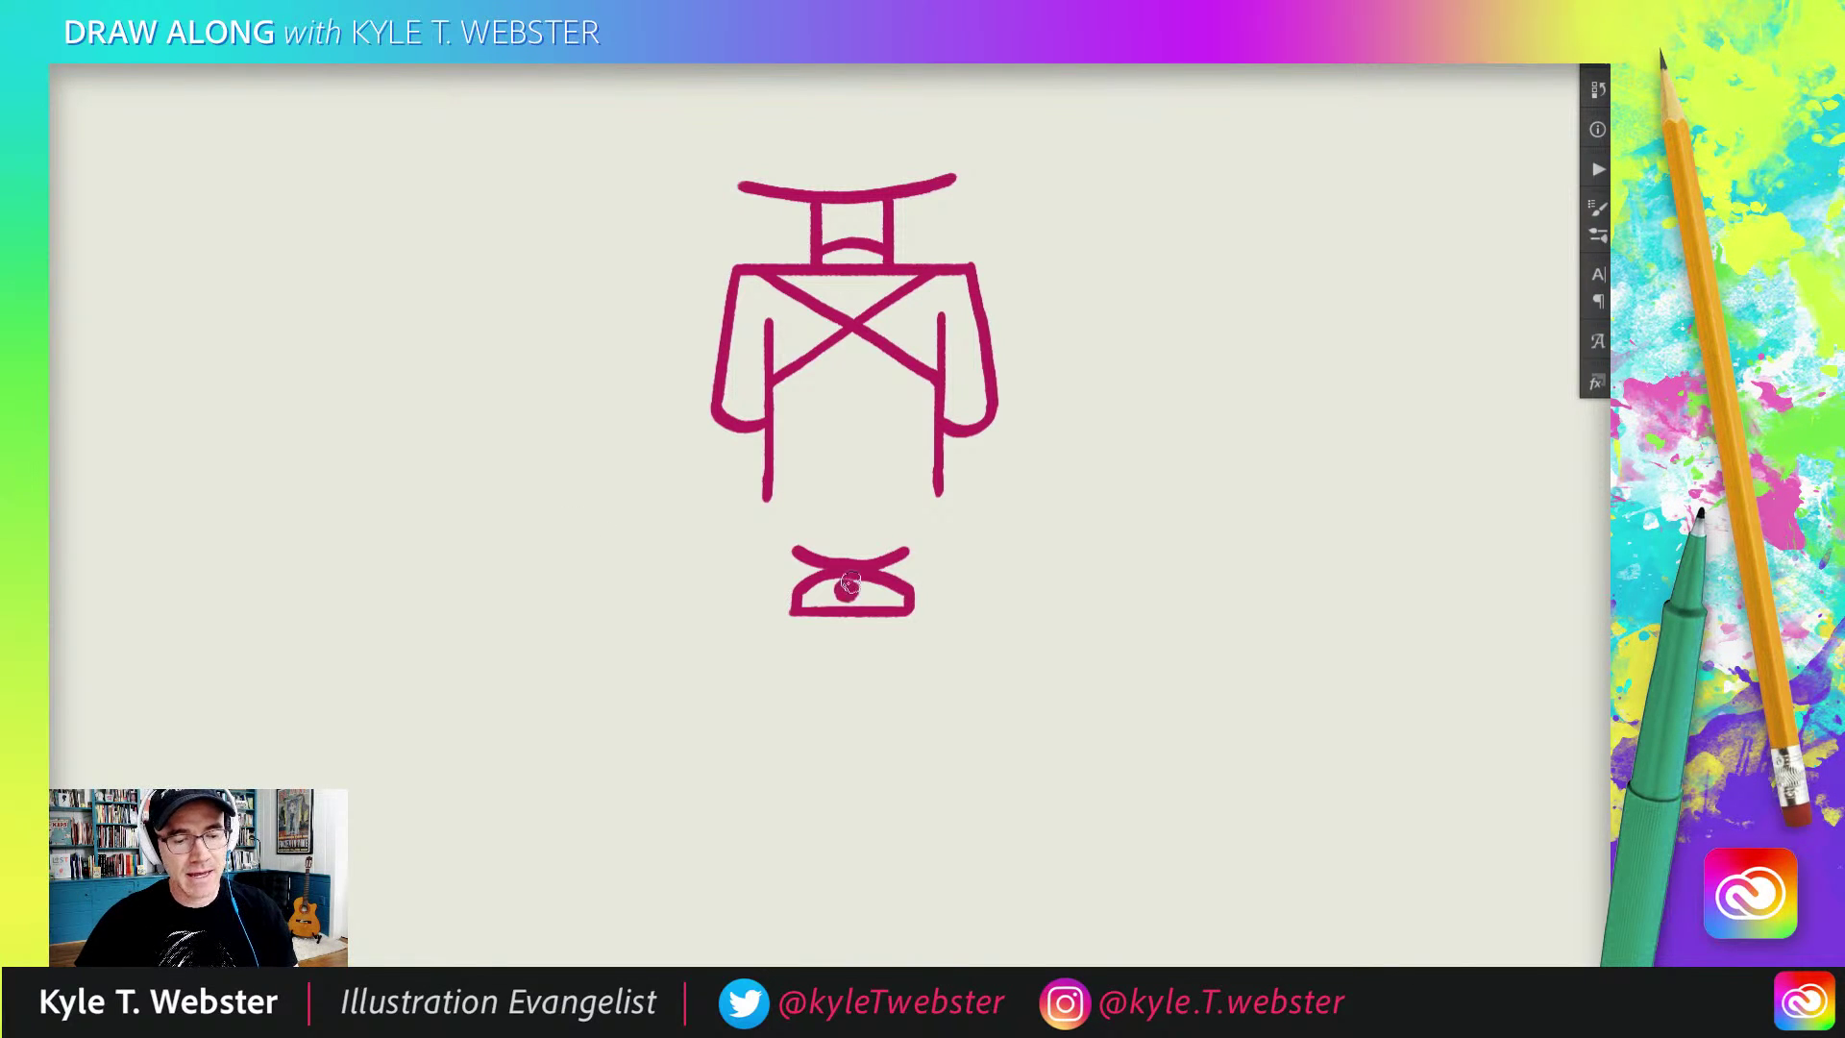
{"action": "key", "text": "ctrl+z"}
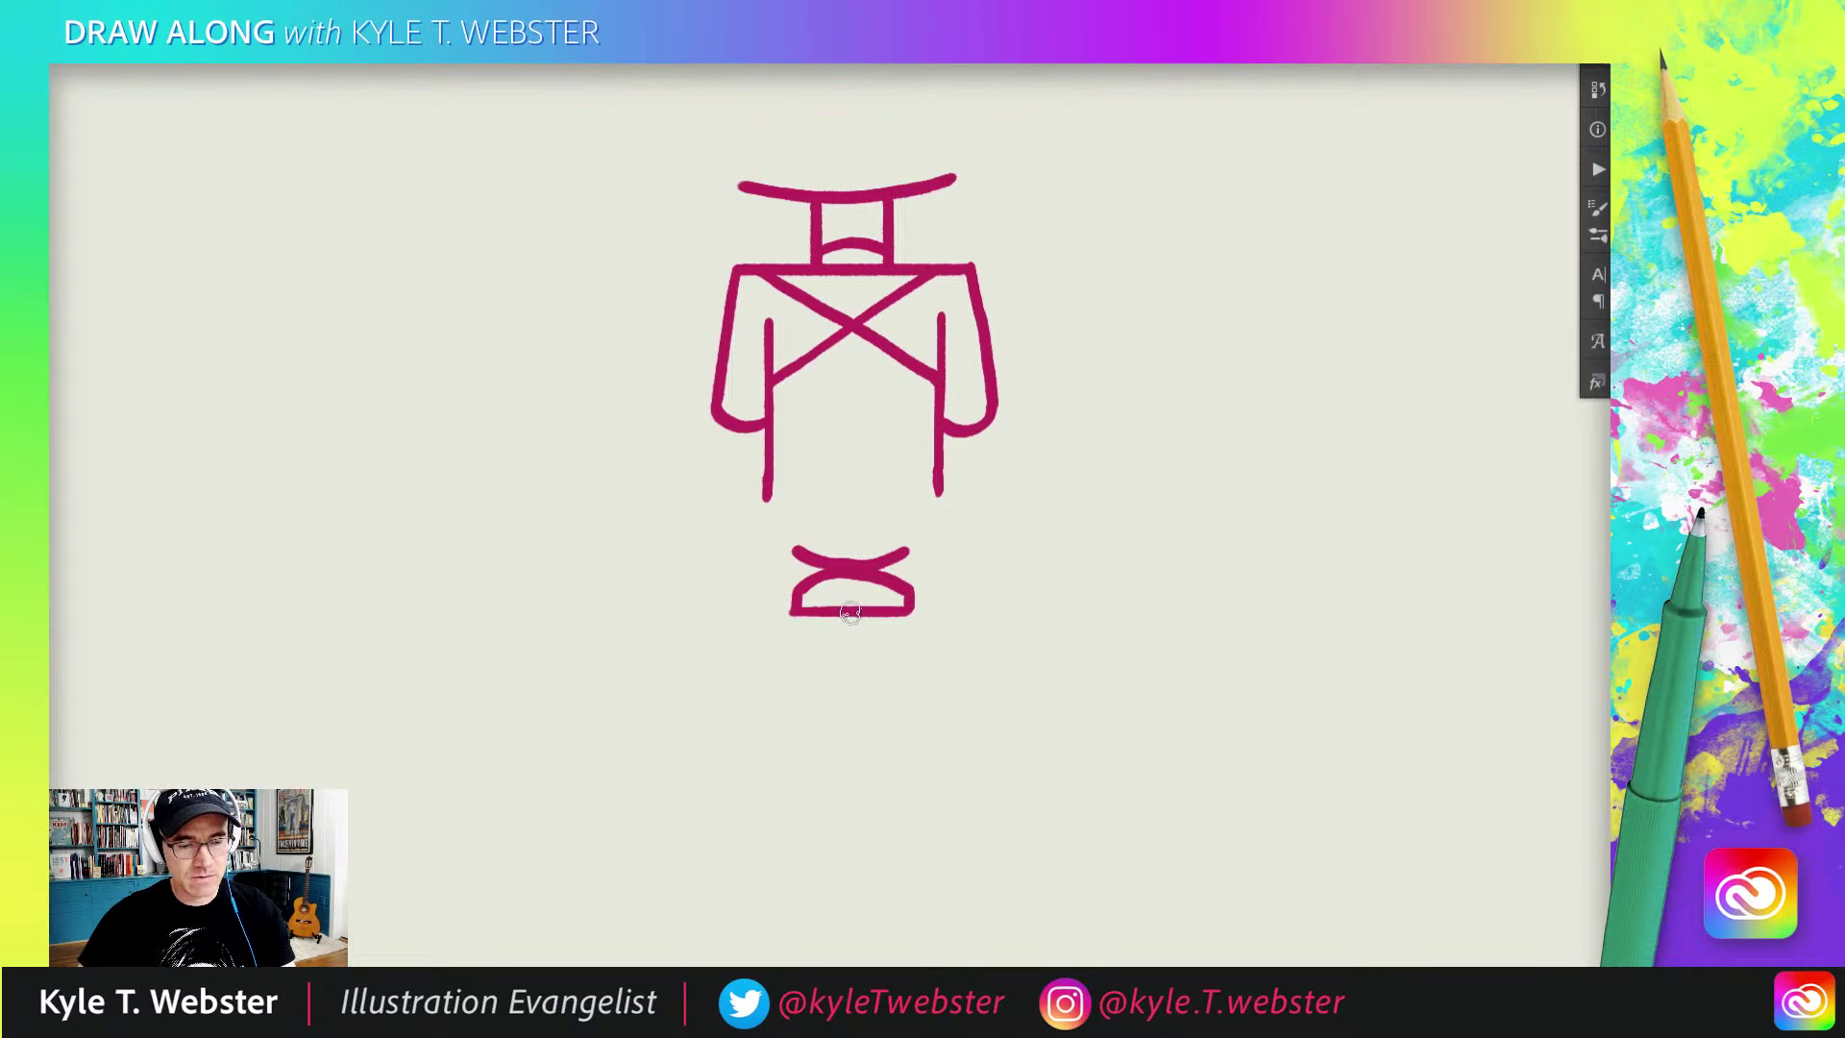
{"action": "left_click_drag", "start_coordinate": [850, 612], "coordinate": [851, 676]}
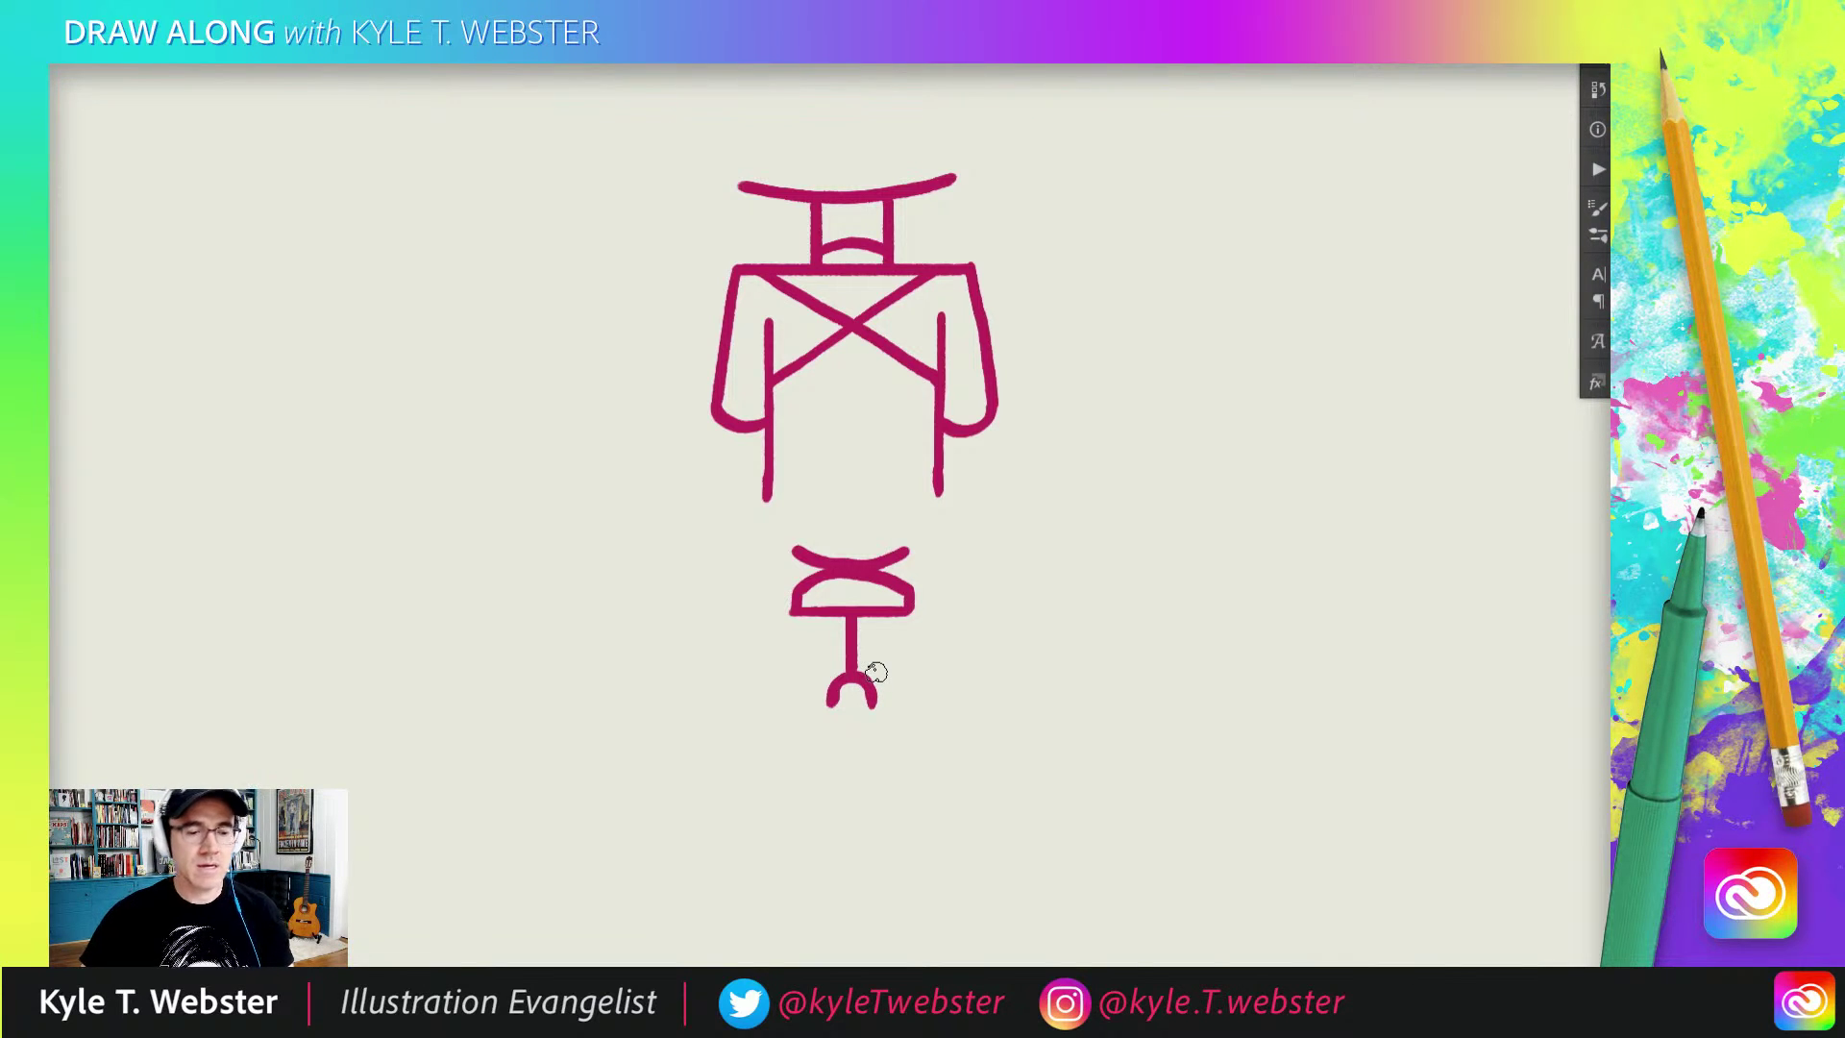
{"action": "mouse_move", "coordinate": [869, 693]}
{"action": "left_mouse_down"}
{"action": "mouse_move", "coordinate": [870, 742]}
{"action": "mouse_move", "coordinate": [831, 697]}
{"action": "mouse_move", "coordinate": [830, 759]}
{"action": "left_mouse_up"}
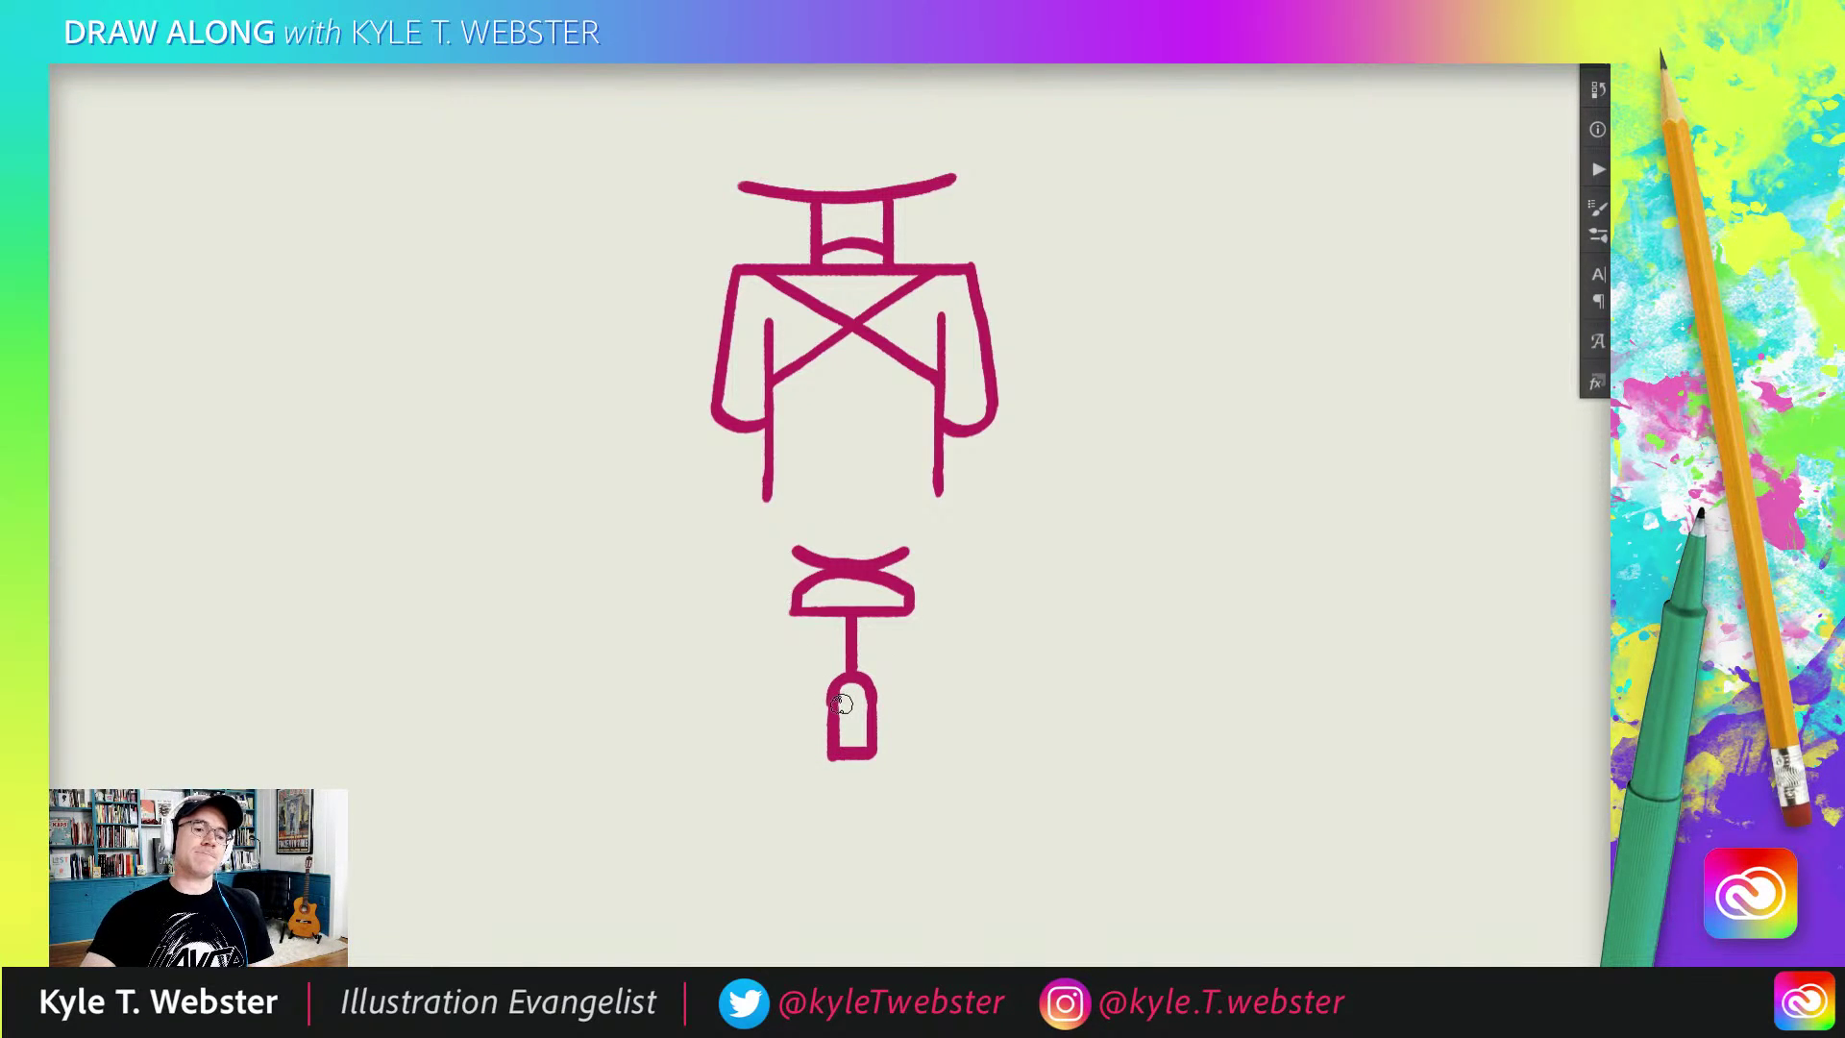
Step: Draw a long vertical line below the round-topped box, flanked by a low horizontal dash on its left and a higher one on its right
{"action": "left_click_drag", "start_coordinate": [669, 674], "coordinate": [659, 548]}
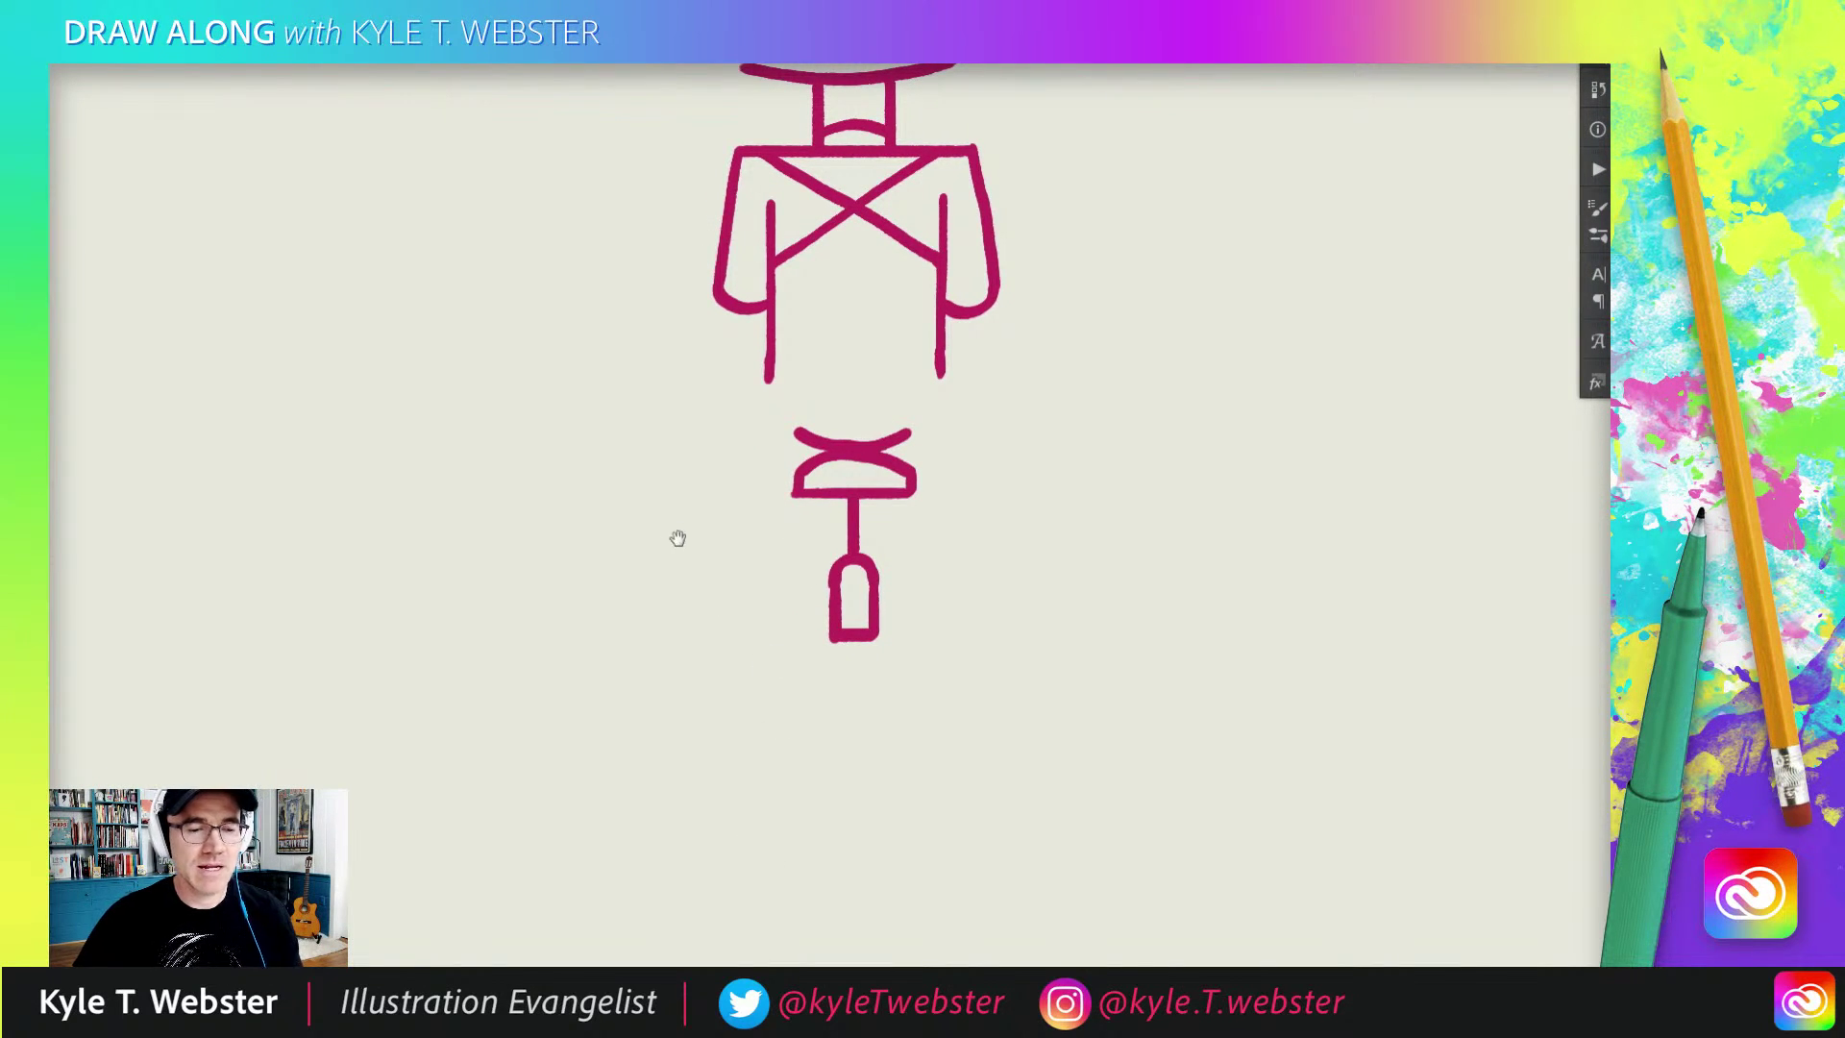
{"action": "left_click_drag", "start_coordinate": [679, 535], "coordinate": [652, 586]}
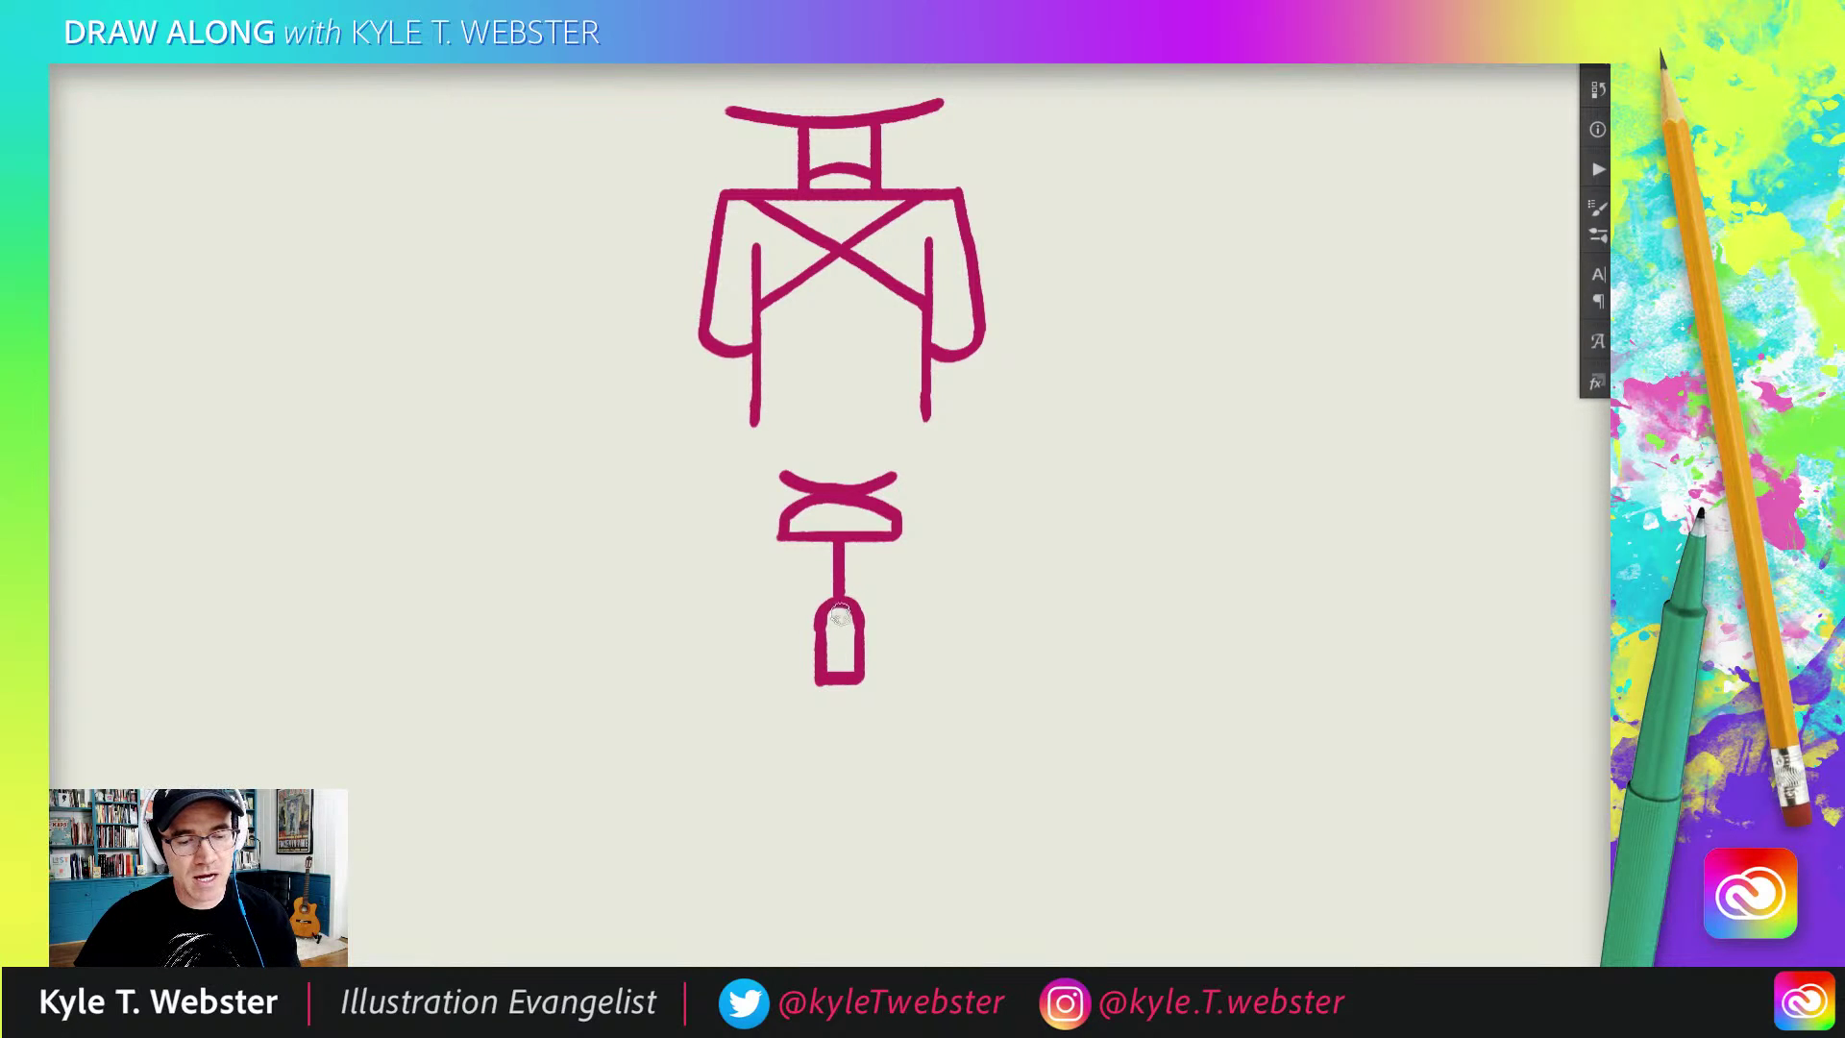
{"action": "left_click_drag", "start_coordinate": [839, 684], "coordinate": [836, 857]}
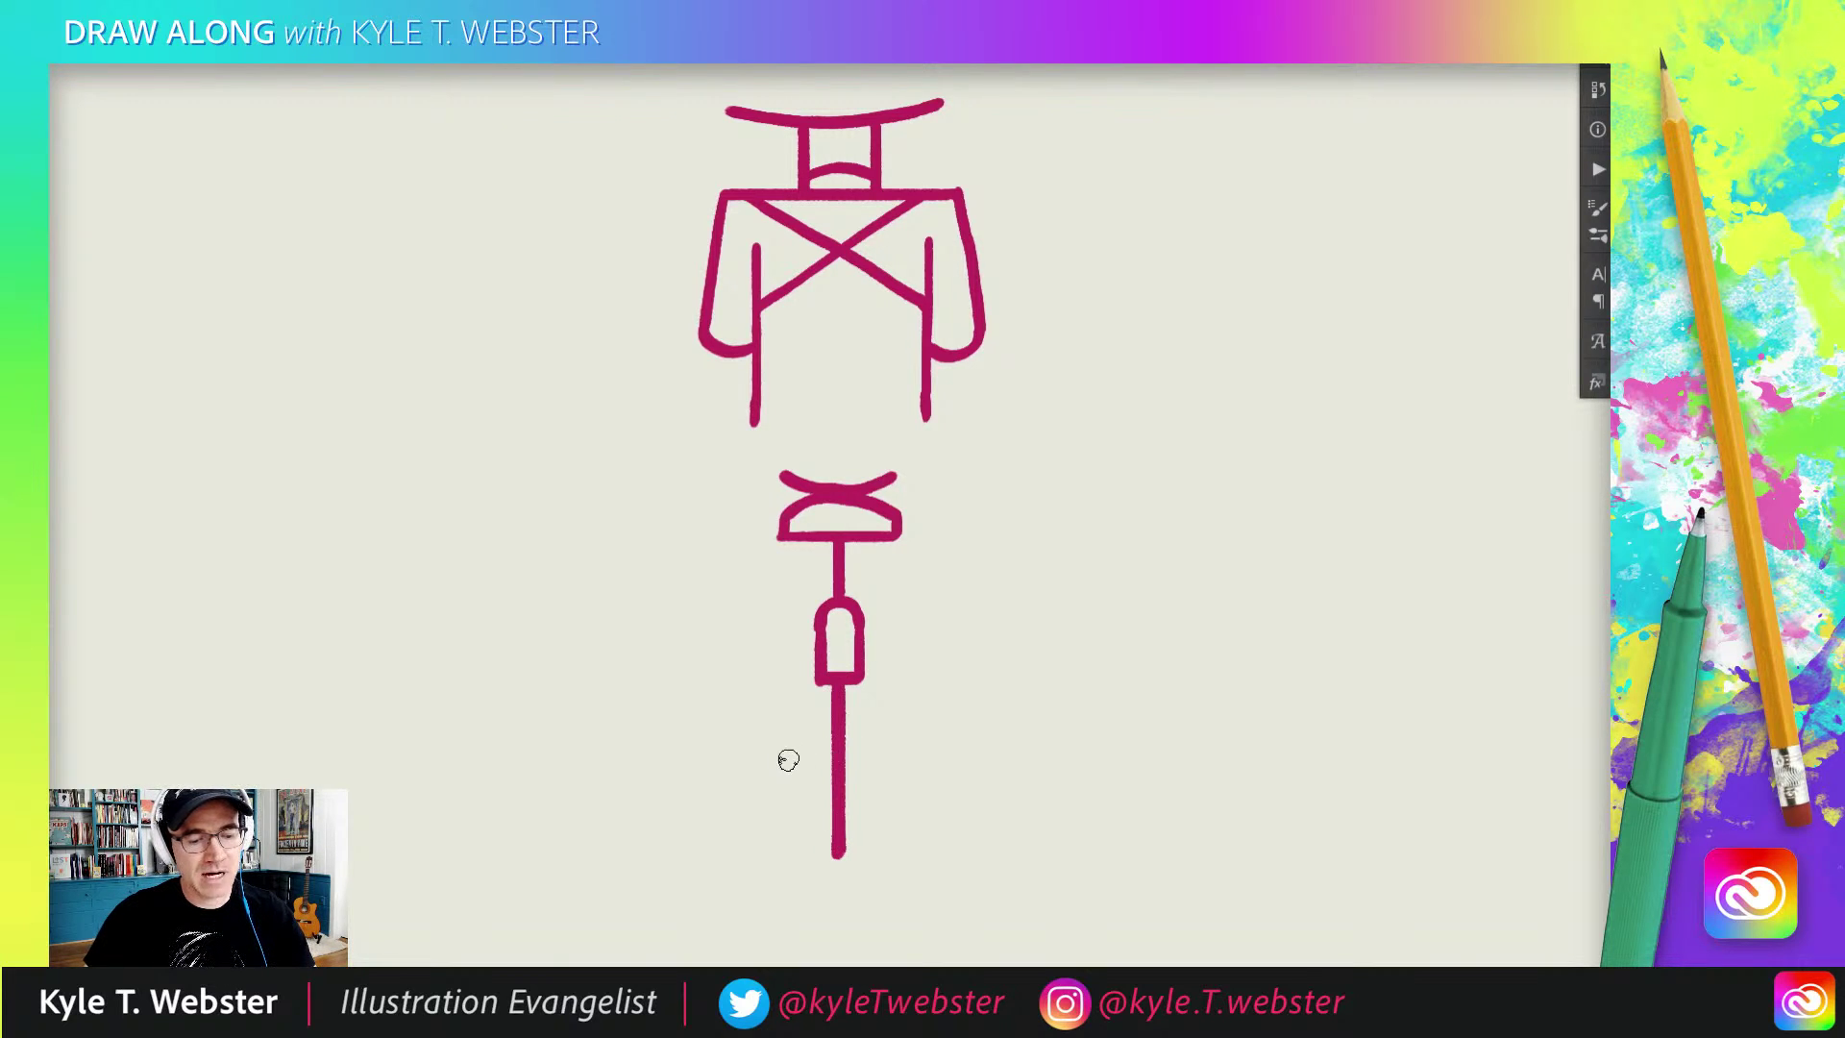
{"action": "left_click_drag", "start_coordinate": [786, 765], "coordinate": [731, 765]}
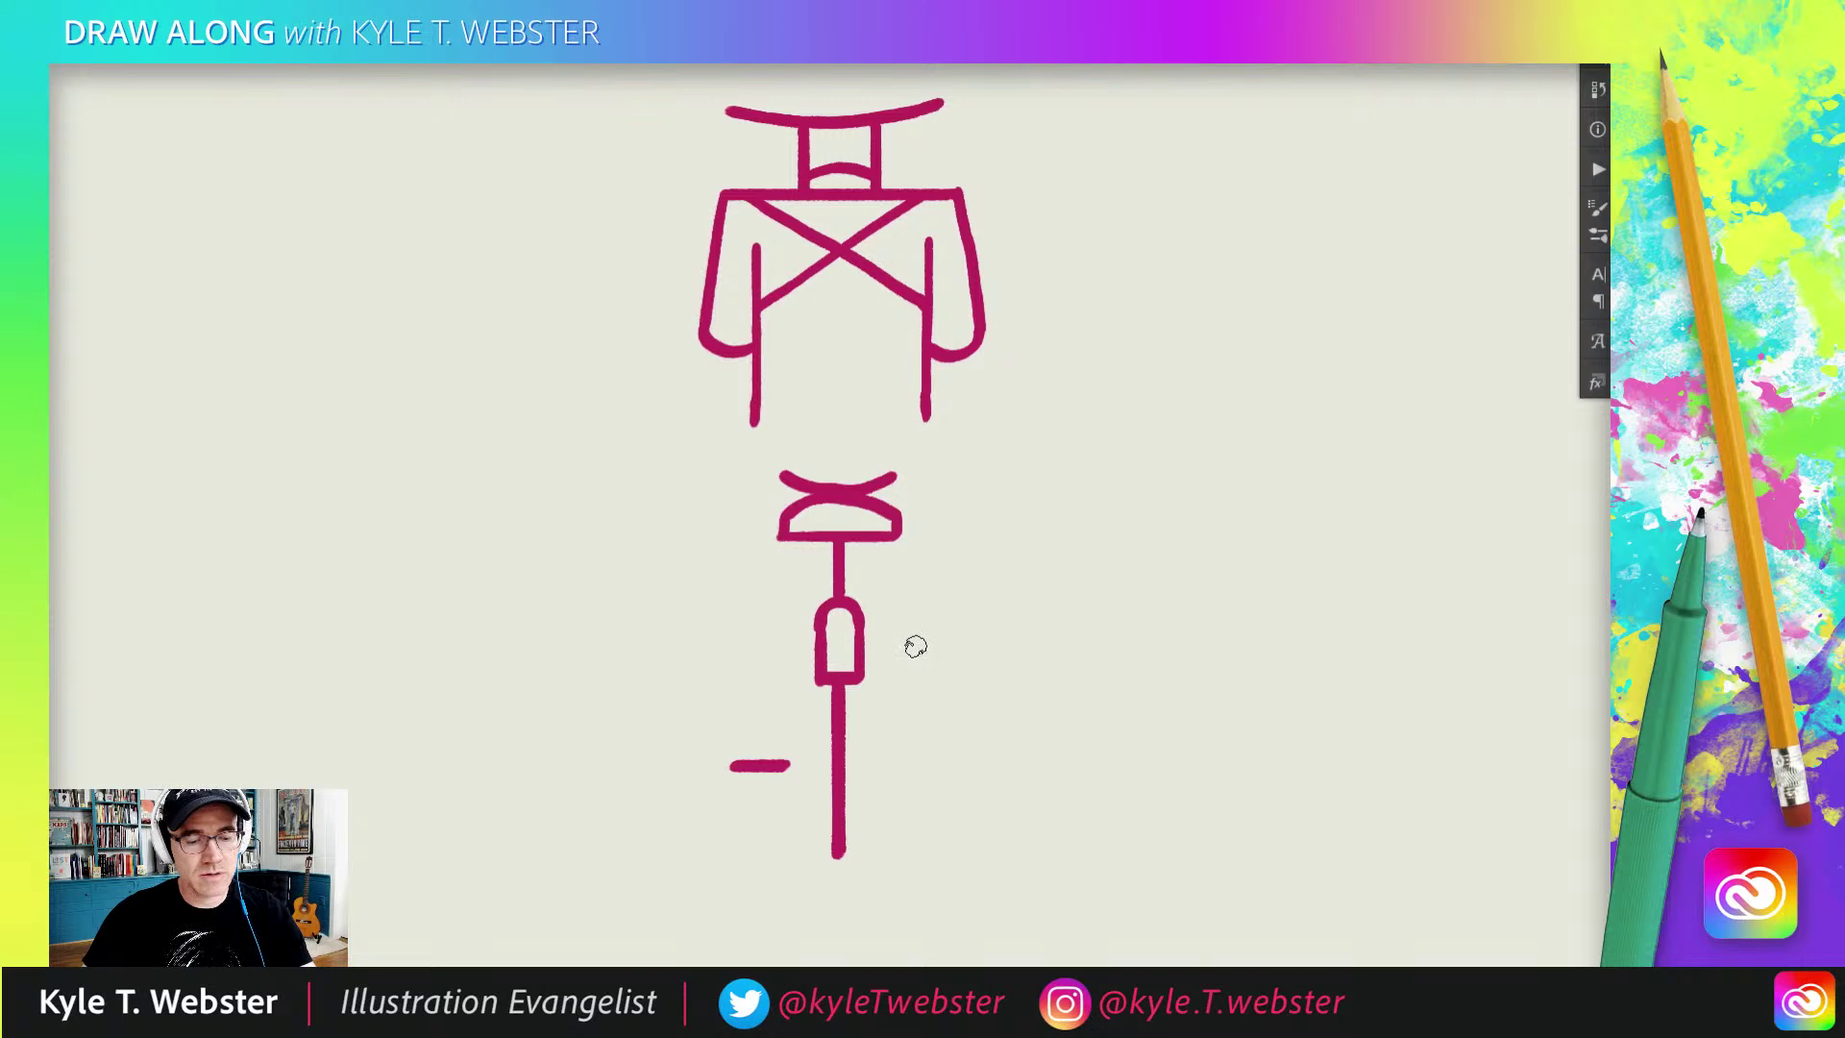
{"action": "mouse_move", "coordinate": [908, 645]}
{"action": "left_mouse_down"}
{"action": "mouse_move", "coordinate": [957, 648]}
{"action": "mouse_move", "coordinate": [899, 648]}
{"action": "left_mouse_up"}
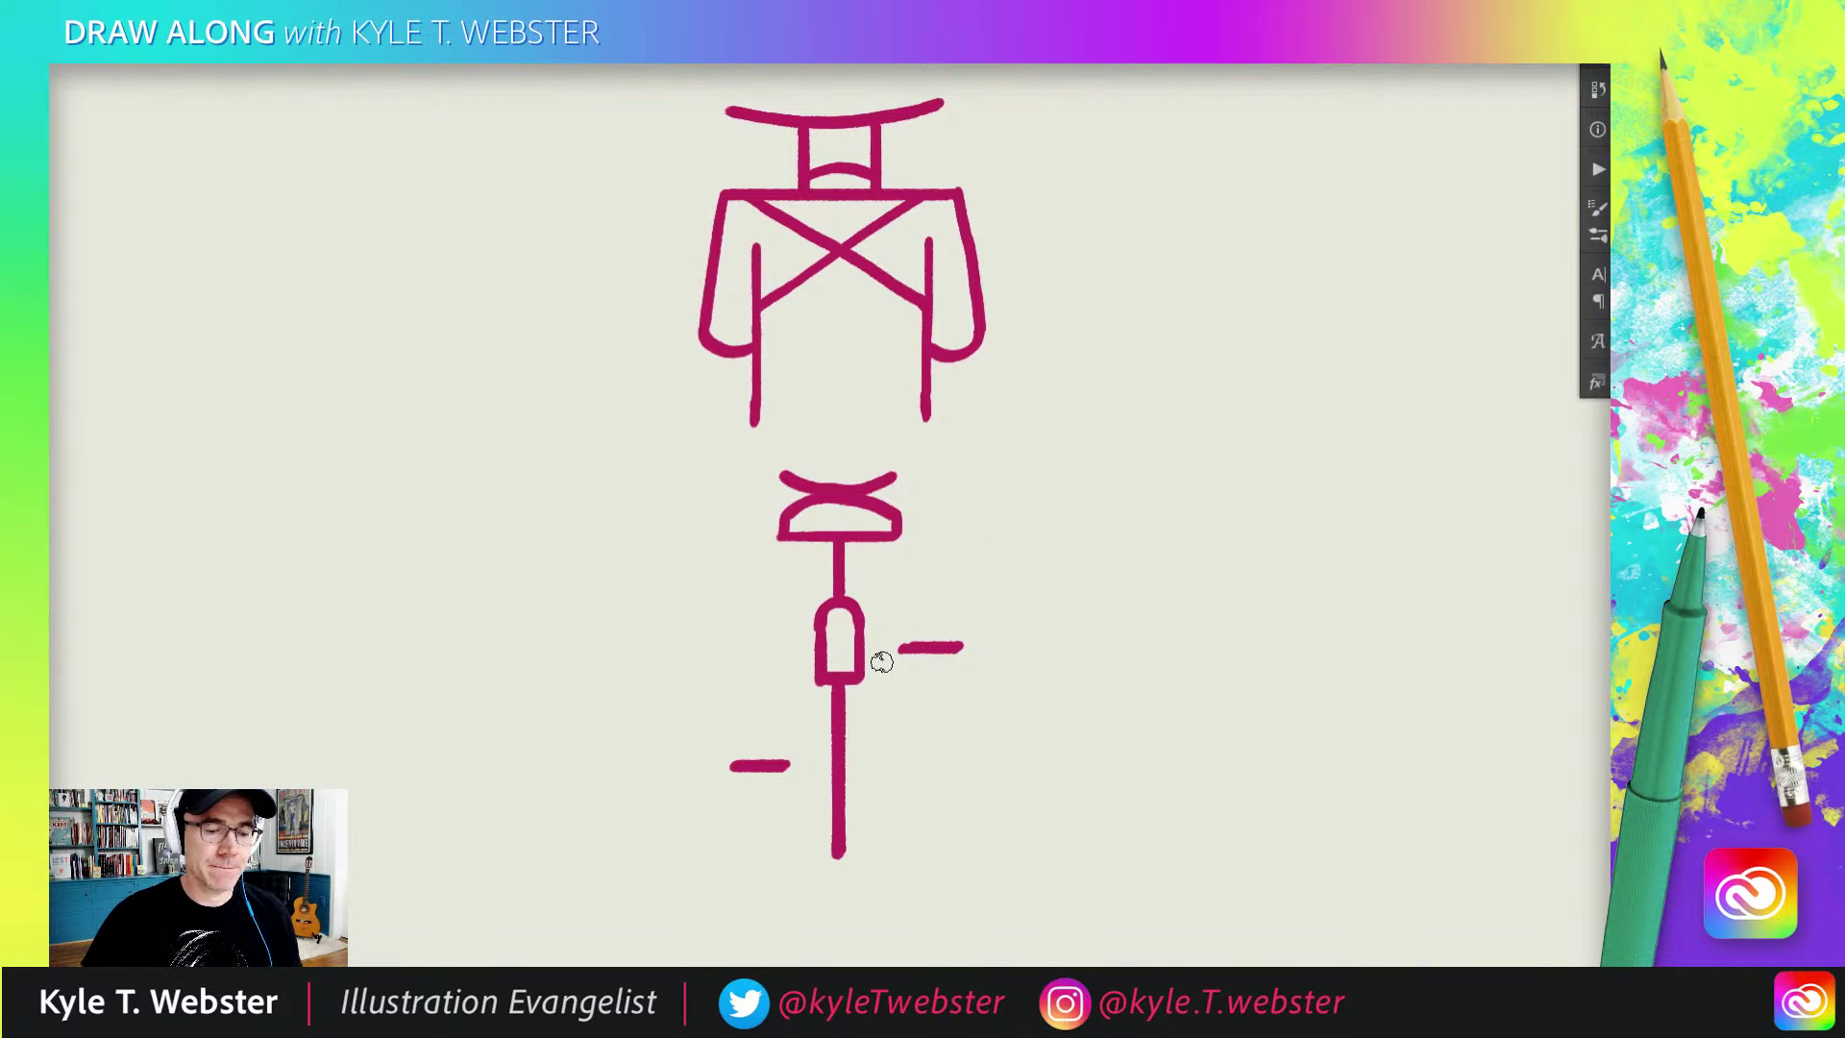
Step: Draw the left leg as two long curves from the torso and saddle to a shoe around the lower dash, with curved sock bands at the ankle
{"action": "scroll", "coordinate": [639, 540], "scroll_direction": "up", "scroll_amount": 1}
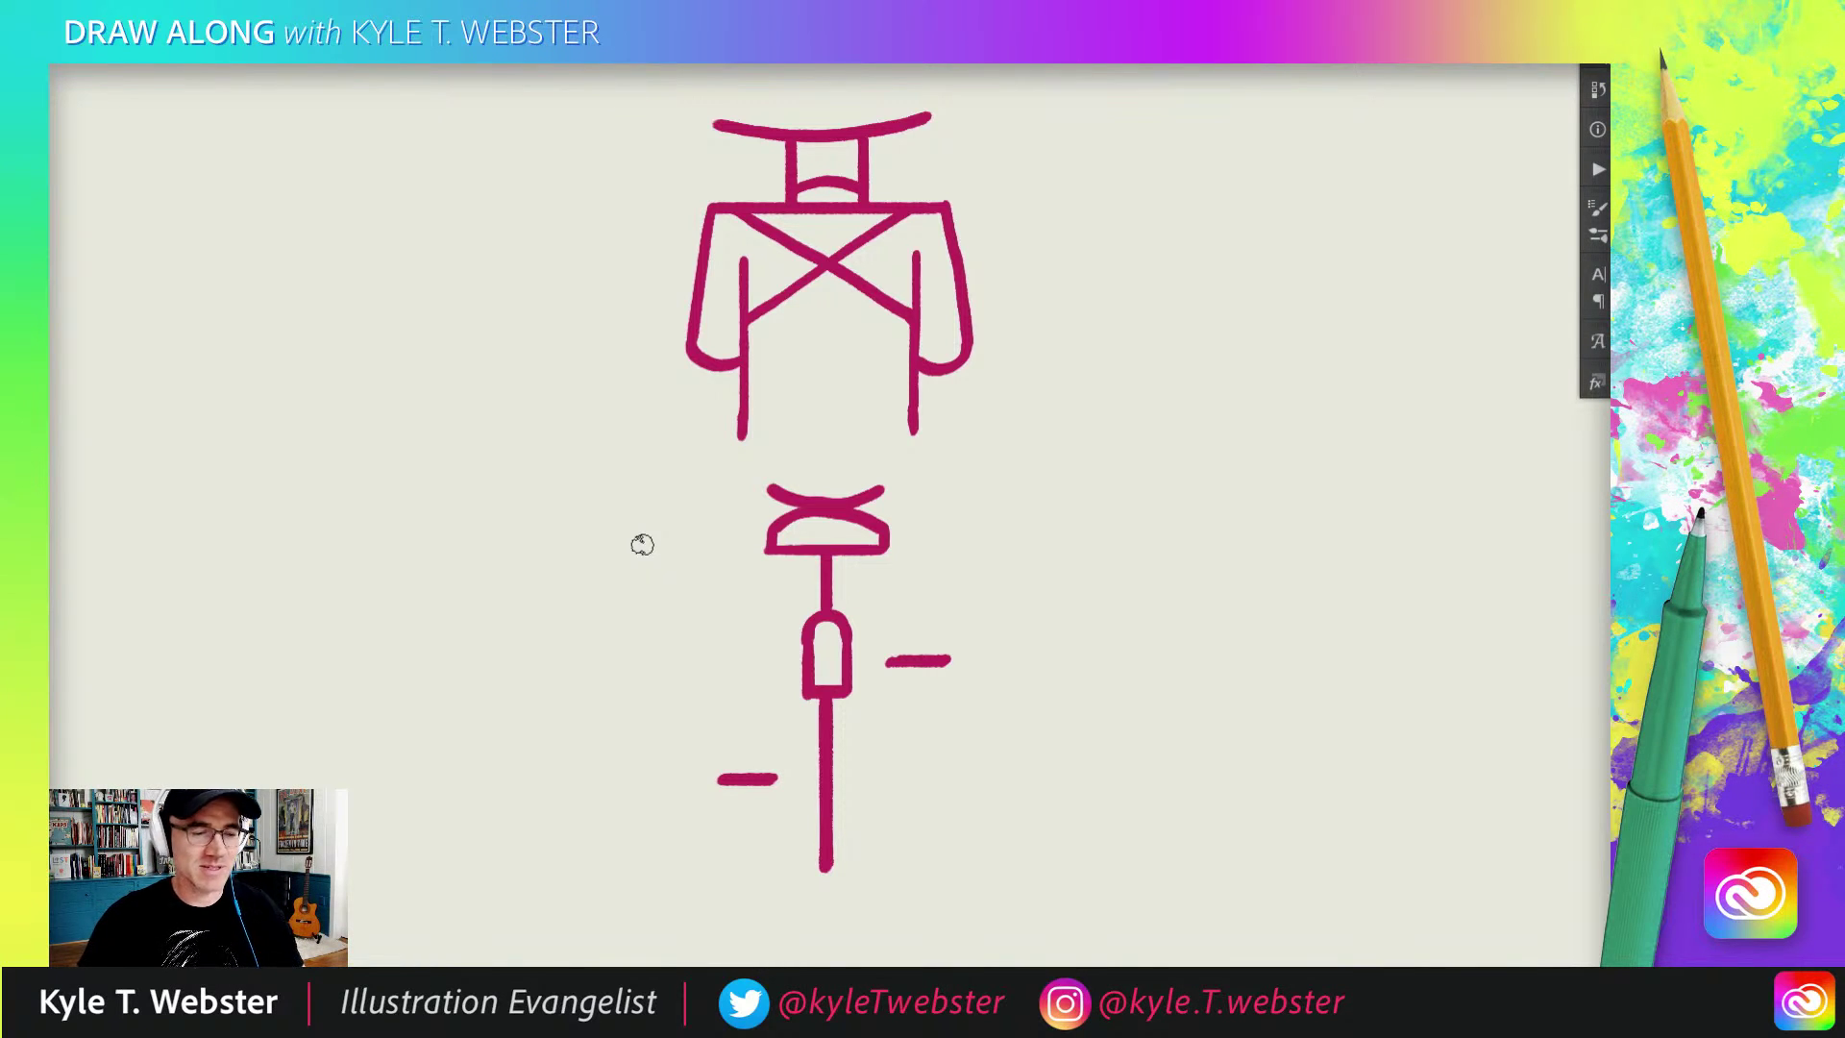
{"action": "left_click_drag", "start_coordinate": [661, 503], "coordinate": [654, 480]}
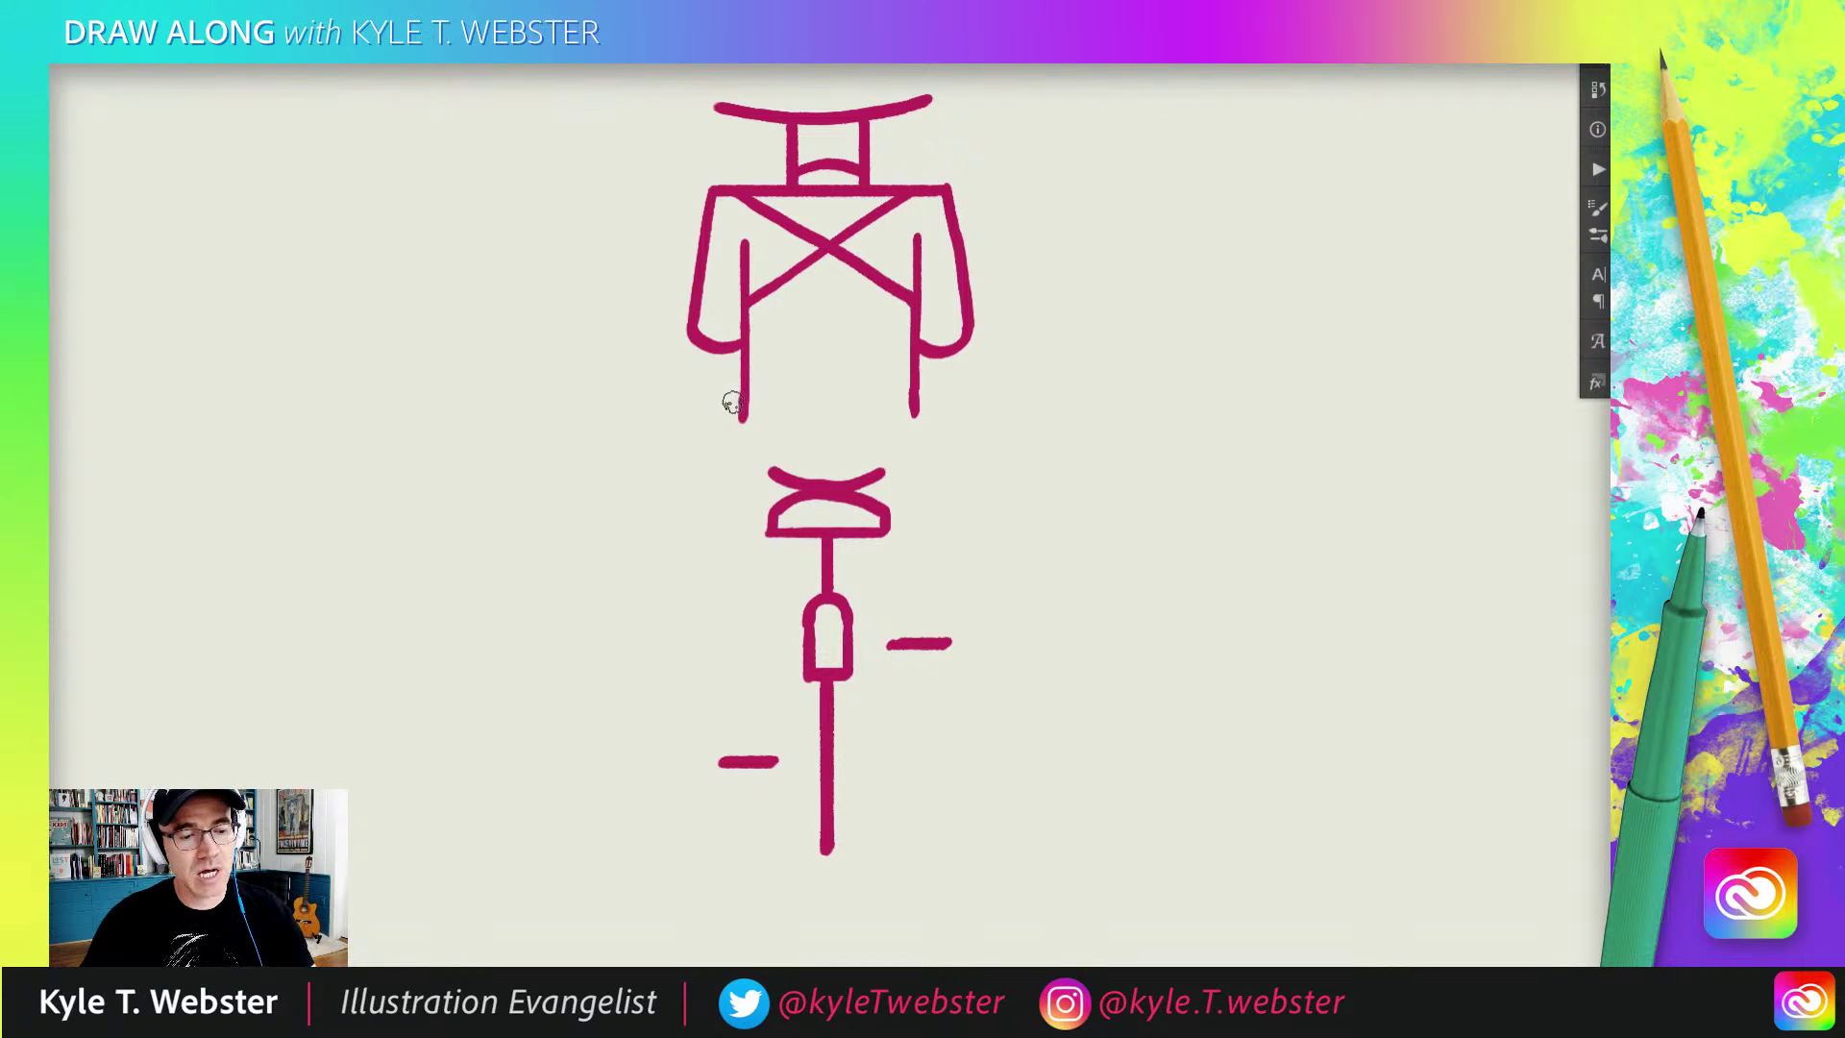
{"action": "mouse_move", "coordinate": [741, 398]}
{"action": "left_mouse_down"}
{"action": "mouse_move", "coordinate": [685, 511]}
{"action": "mouse_move", "coordinate": [691, 646]}
{"action": "mouse_move", "coordinate": [730, 722]}
{"action": "left_mouse_up"}
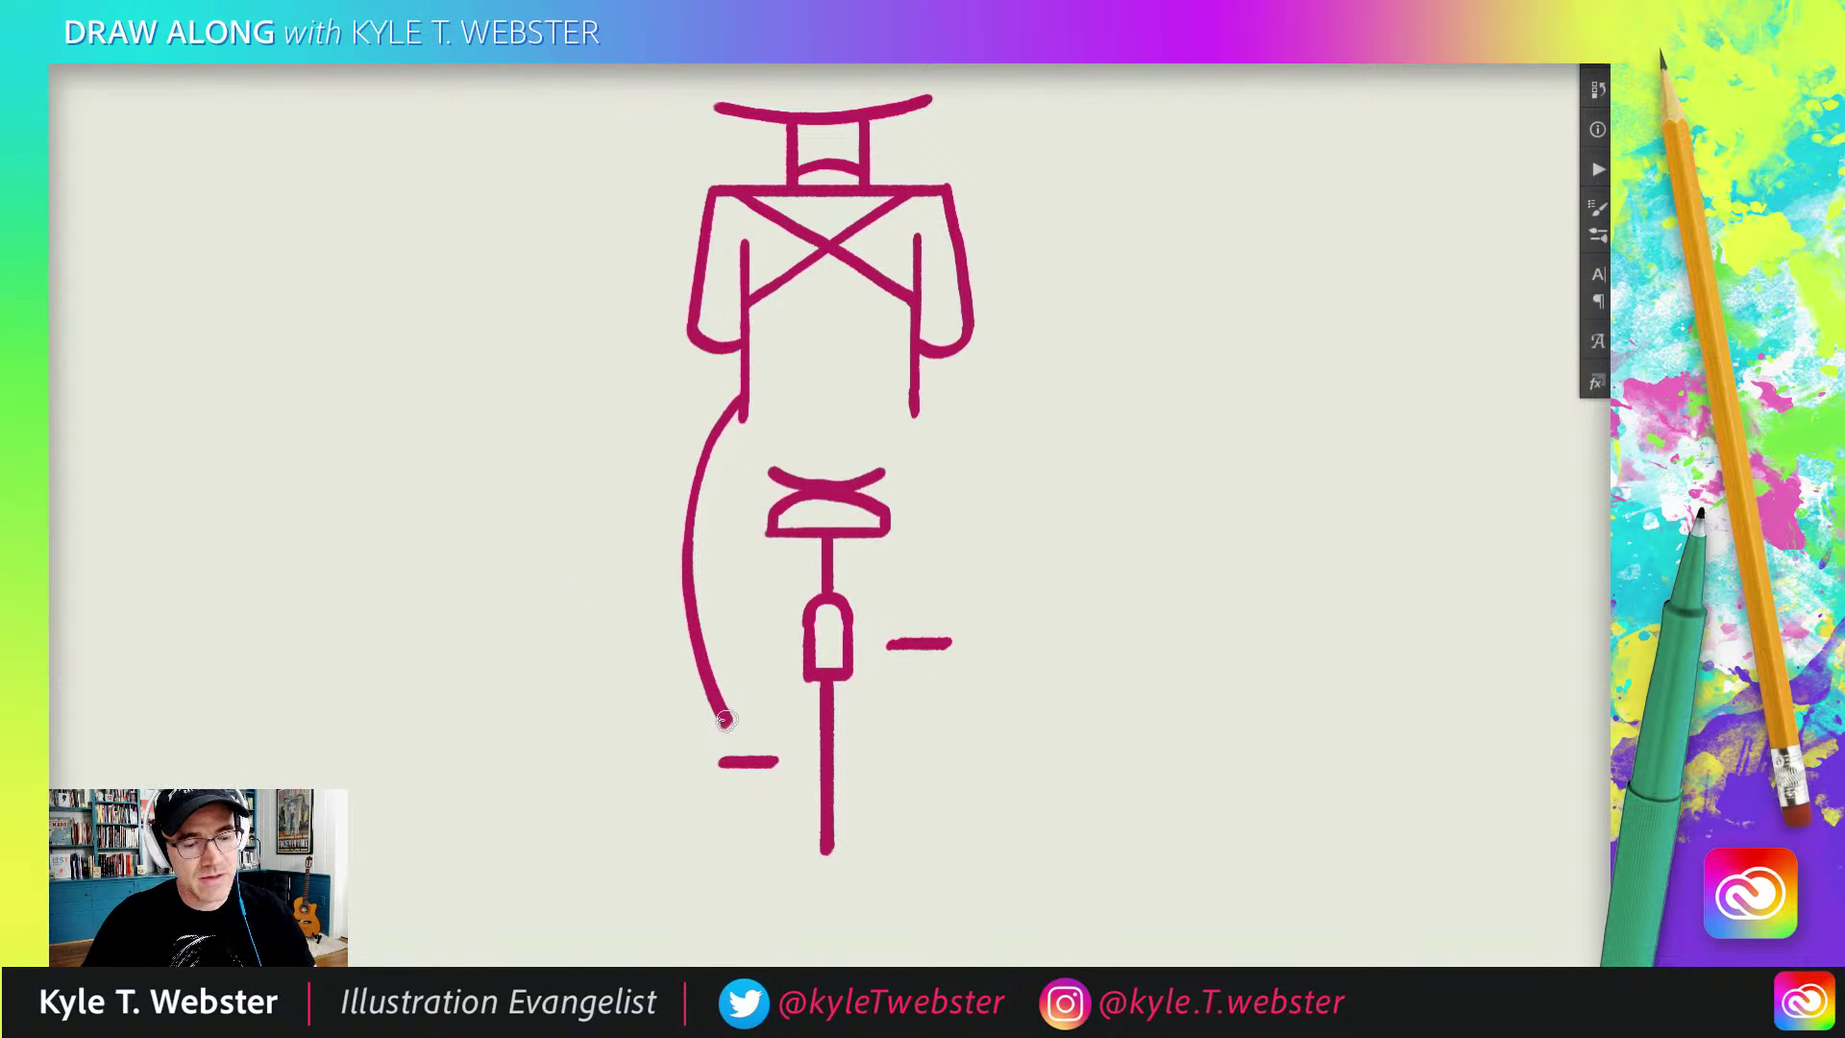
{"action": "mouse_move", "coordinate": [726, 721]}
{"action": "left_mouse_down"}
{"action": "mouse_move", "coordinate": [691, 774]}
{"action": "mouse_move", "coordinate": [738, 774]}
{"action": "left_mouse_up"}
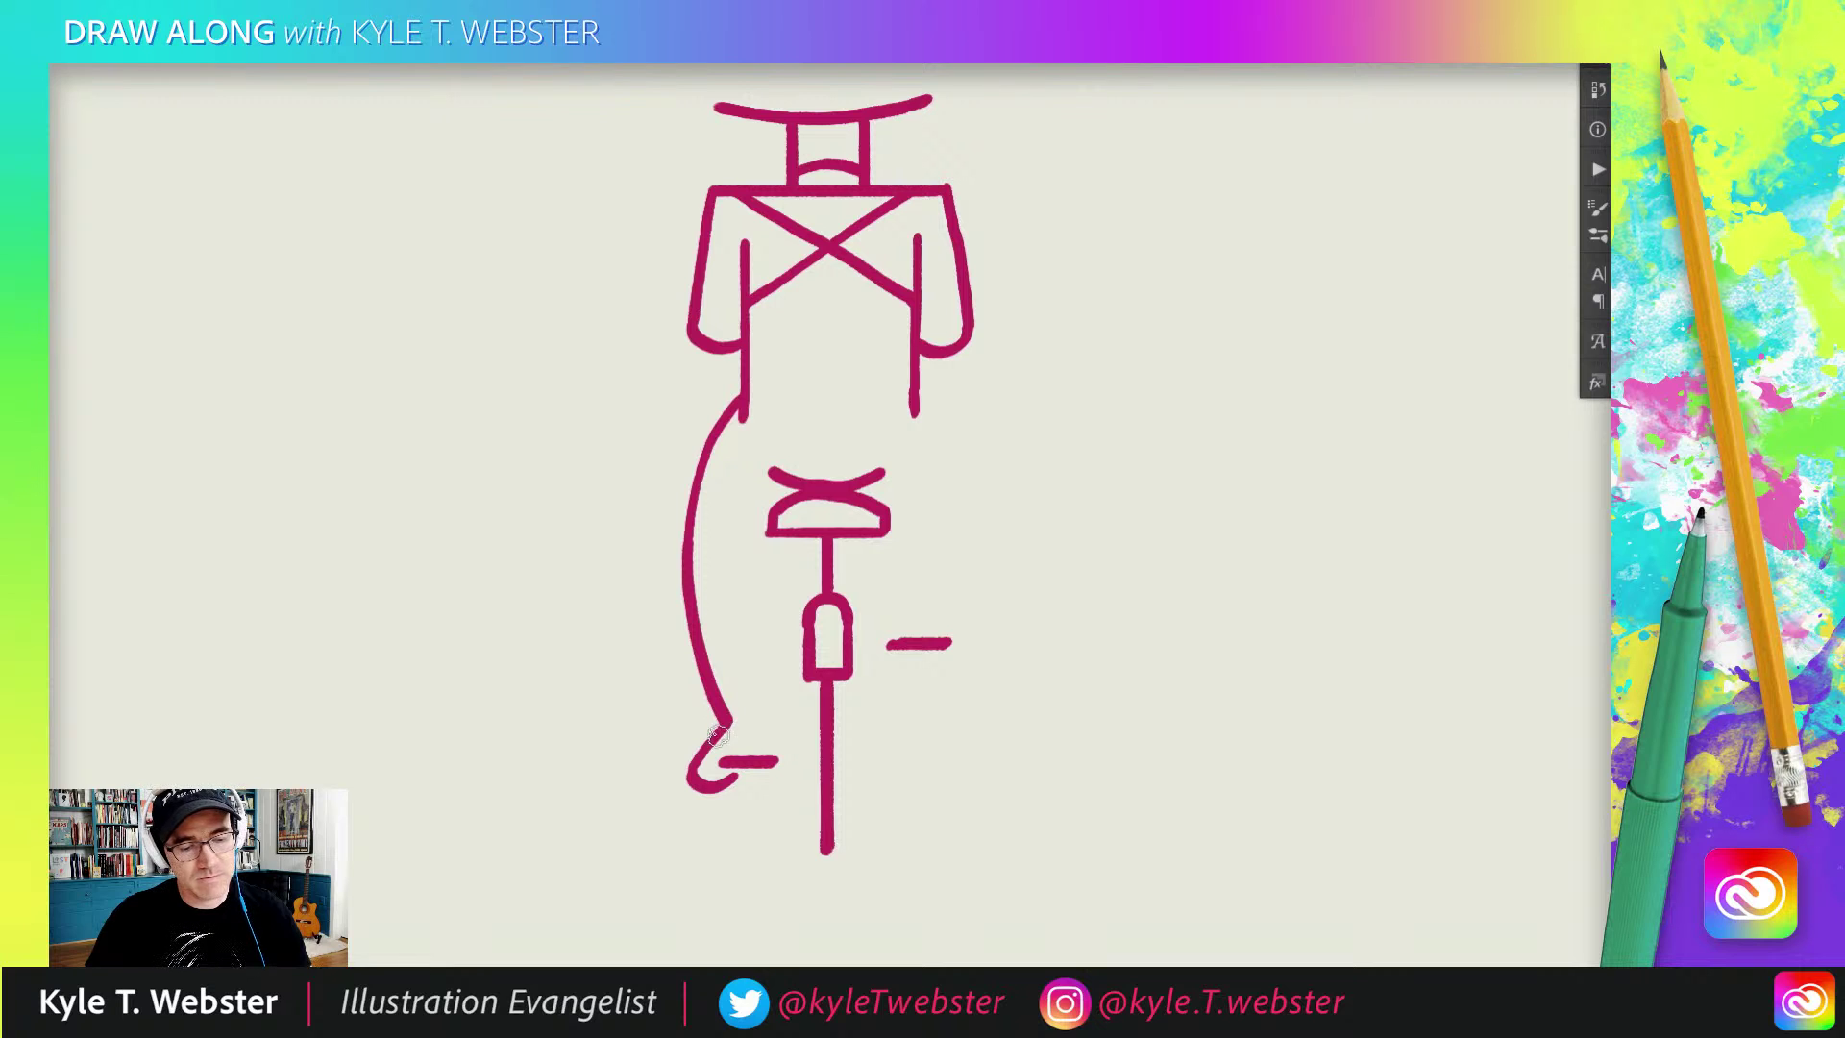
{"action": "mouse_move", "coordinate": [733, 719]}
{"action": "left_mouse_down"}
{"action": "mouse_move", "coordinate": [768, 745]}
{"action": "mouse_move", "coordinate": [770, 711]}
{"action": "left_mouse_up"}
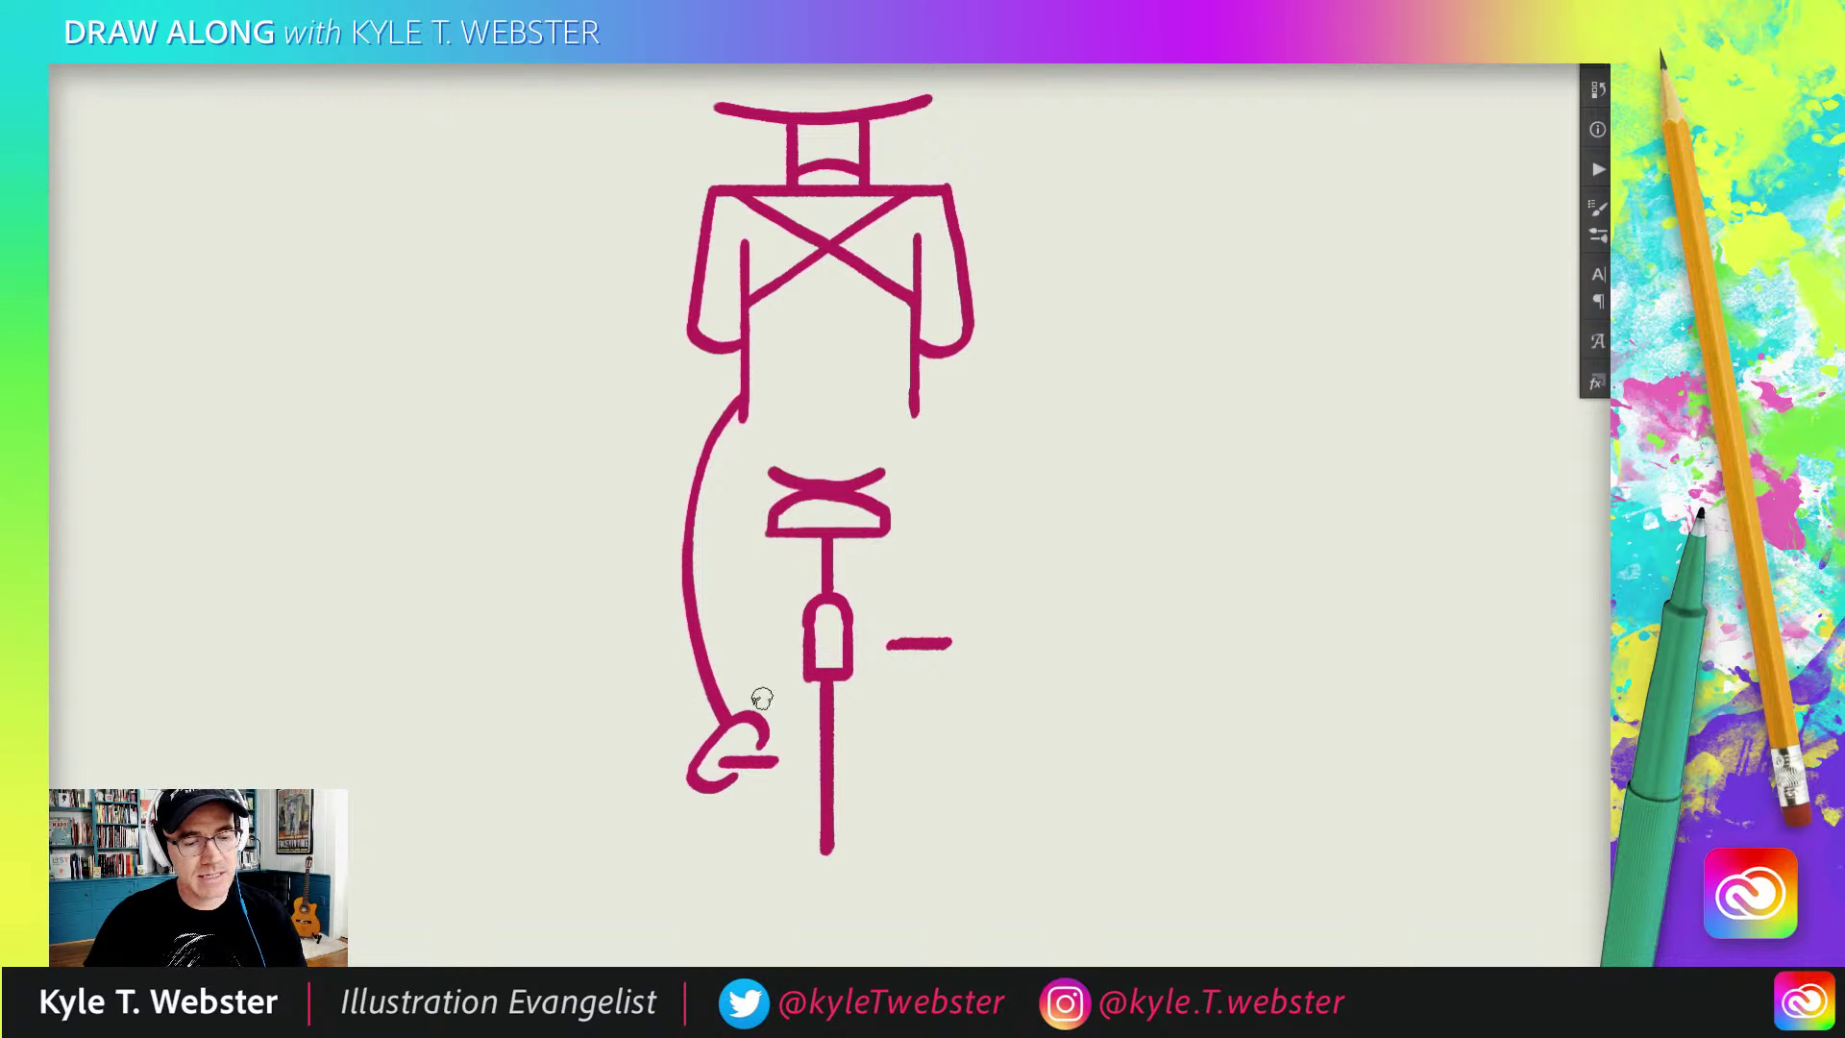
{"action": "mouse_move", "coordinate": [766, 733]}
{"action": "left_mouse_down"}
{"action": "mouse_move", "coordinate": [757, 588]}
{"action": "mouse_move", "coordinate": [777, 509]}
{"action": "left_mouse_up"}
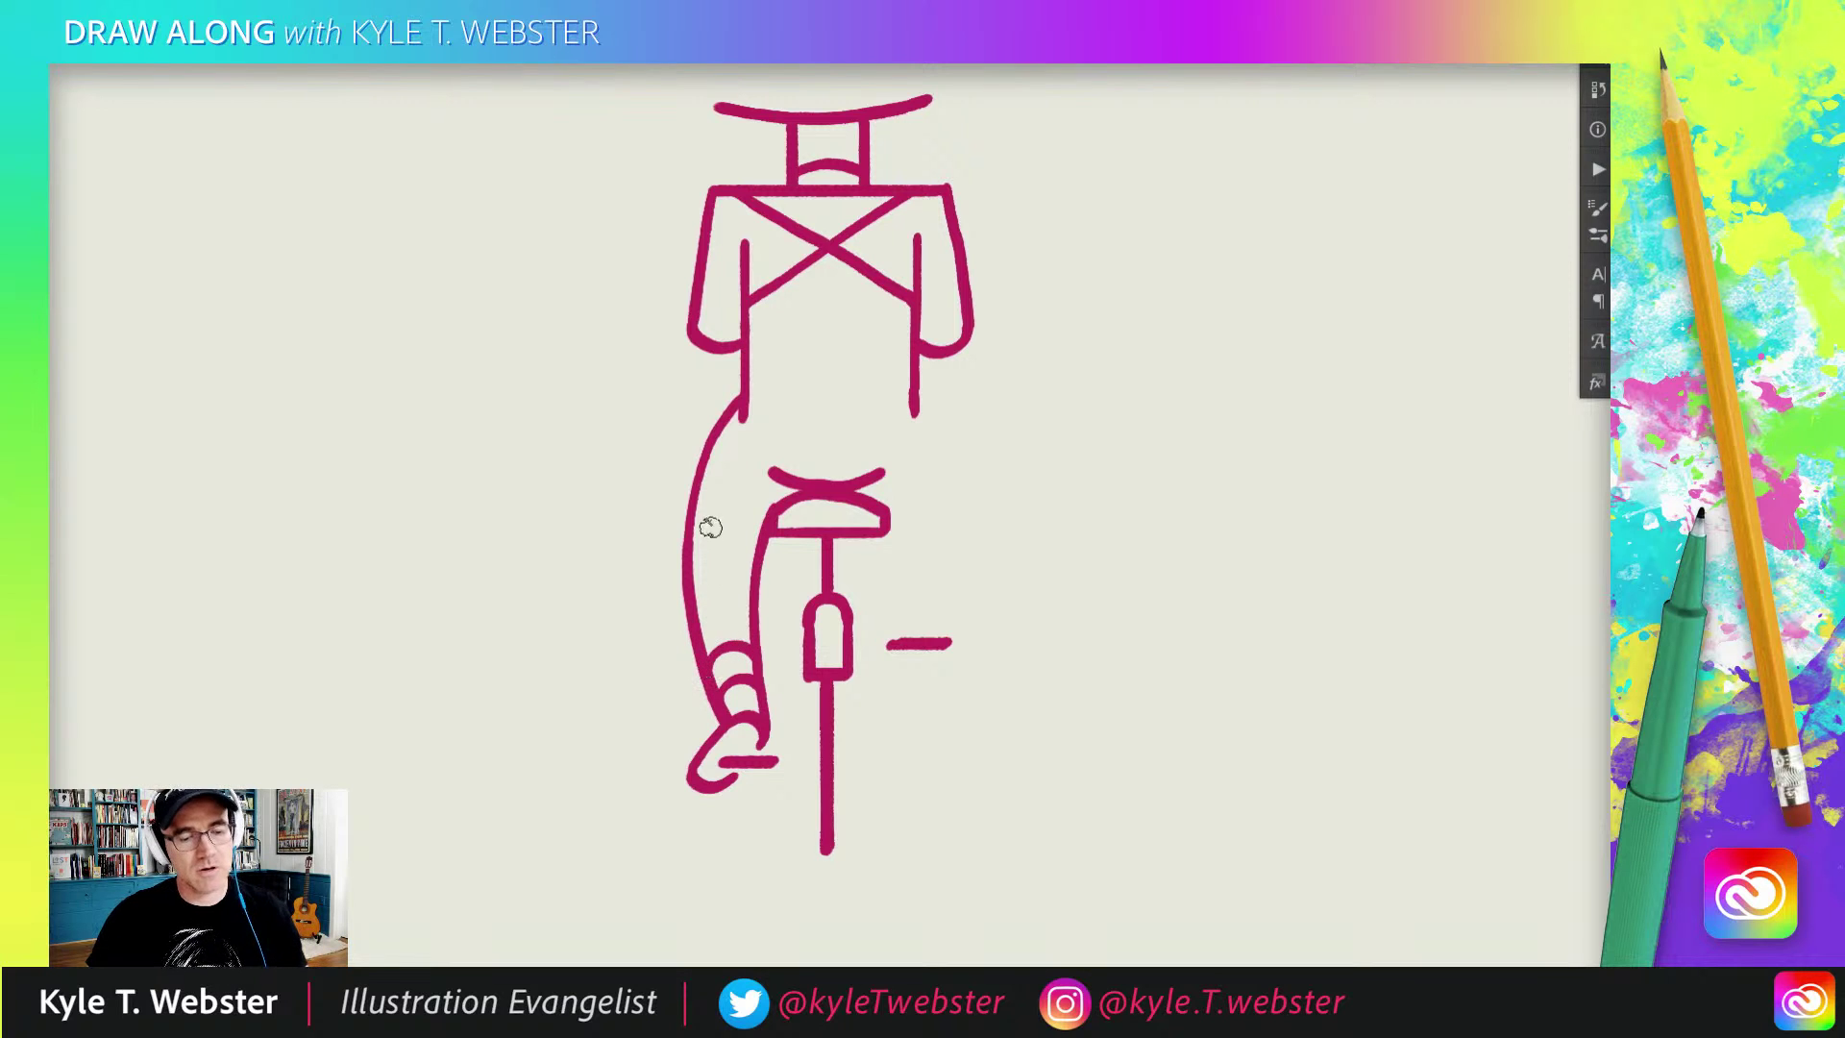
{"action": "left_click_drag", "start_coordinate": [719, 674], "coordinate": [732, 663]}
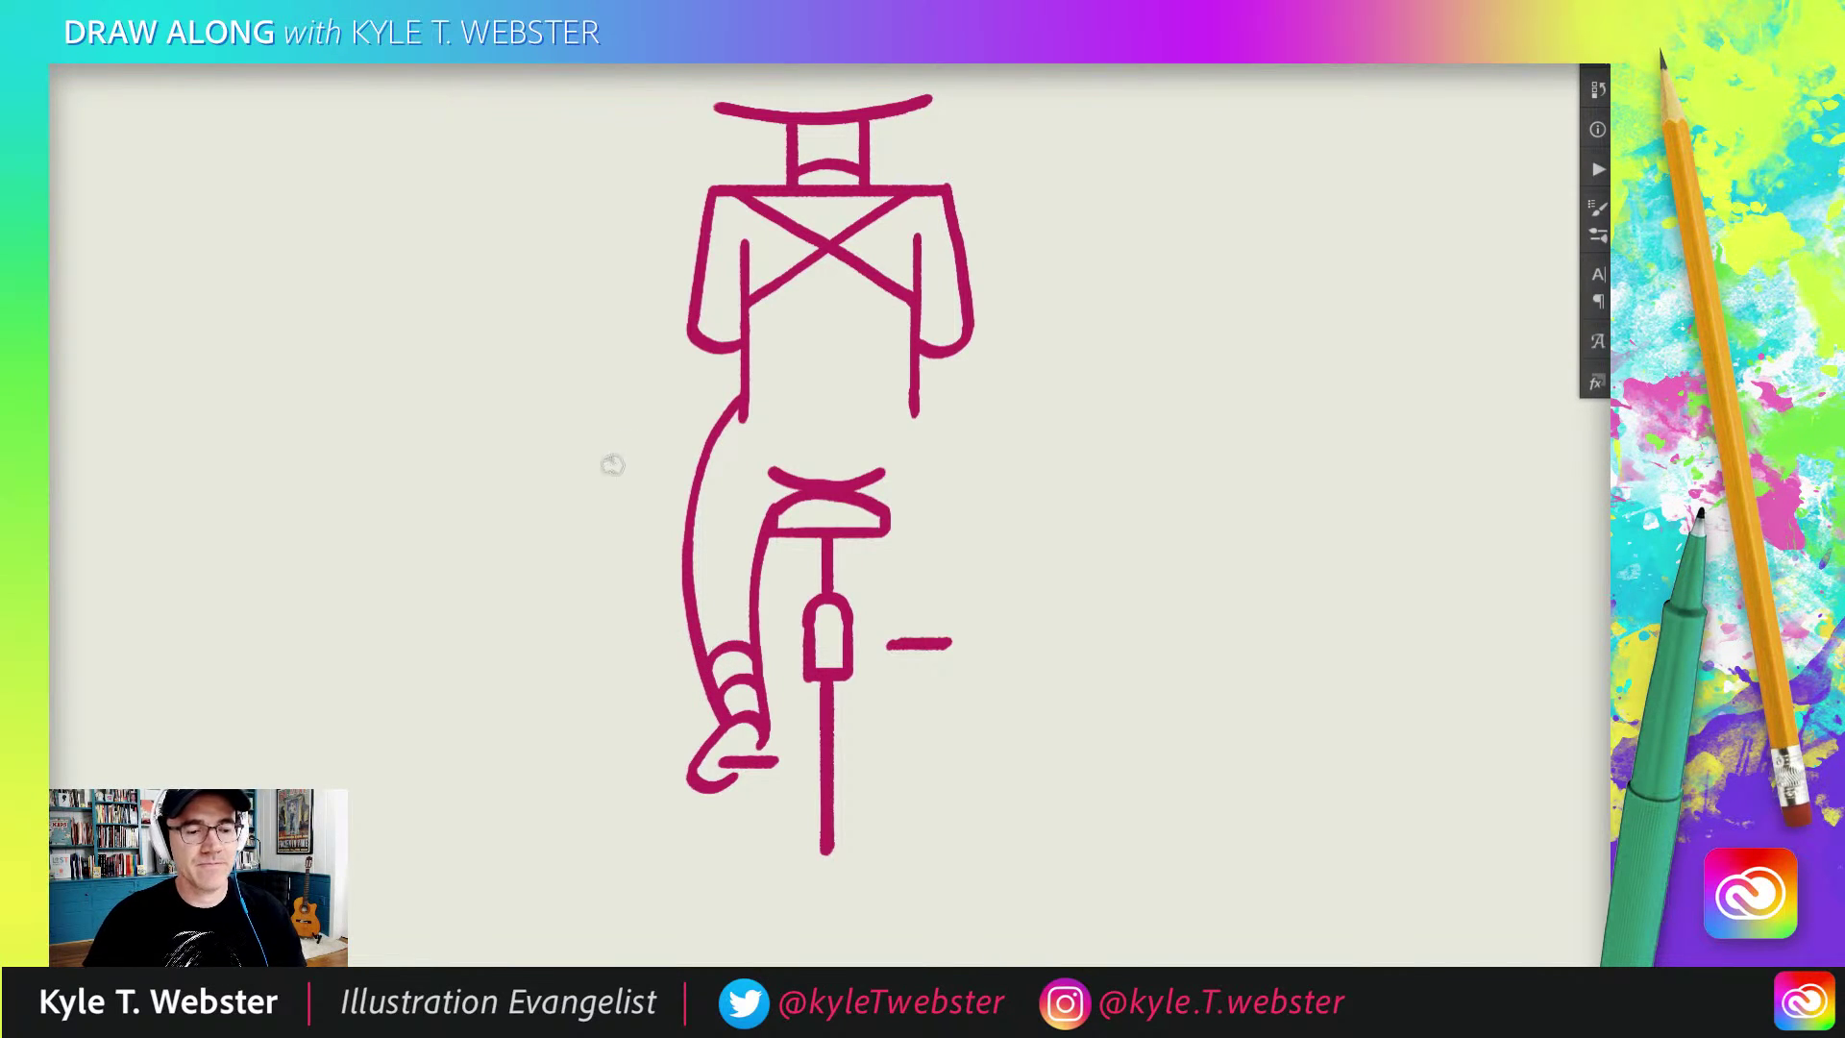
Step: Draw the right leg's bulging outer curve from the torso to the upper dash and curve a shoe edge around the dash's outer end
{"action": "left_click_drag", "start_coordinate": [595, 492], "coordinate": [539, 528]}
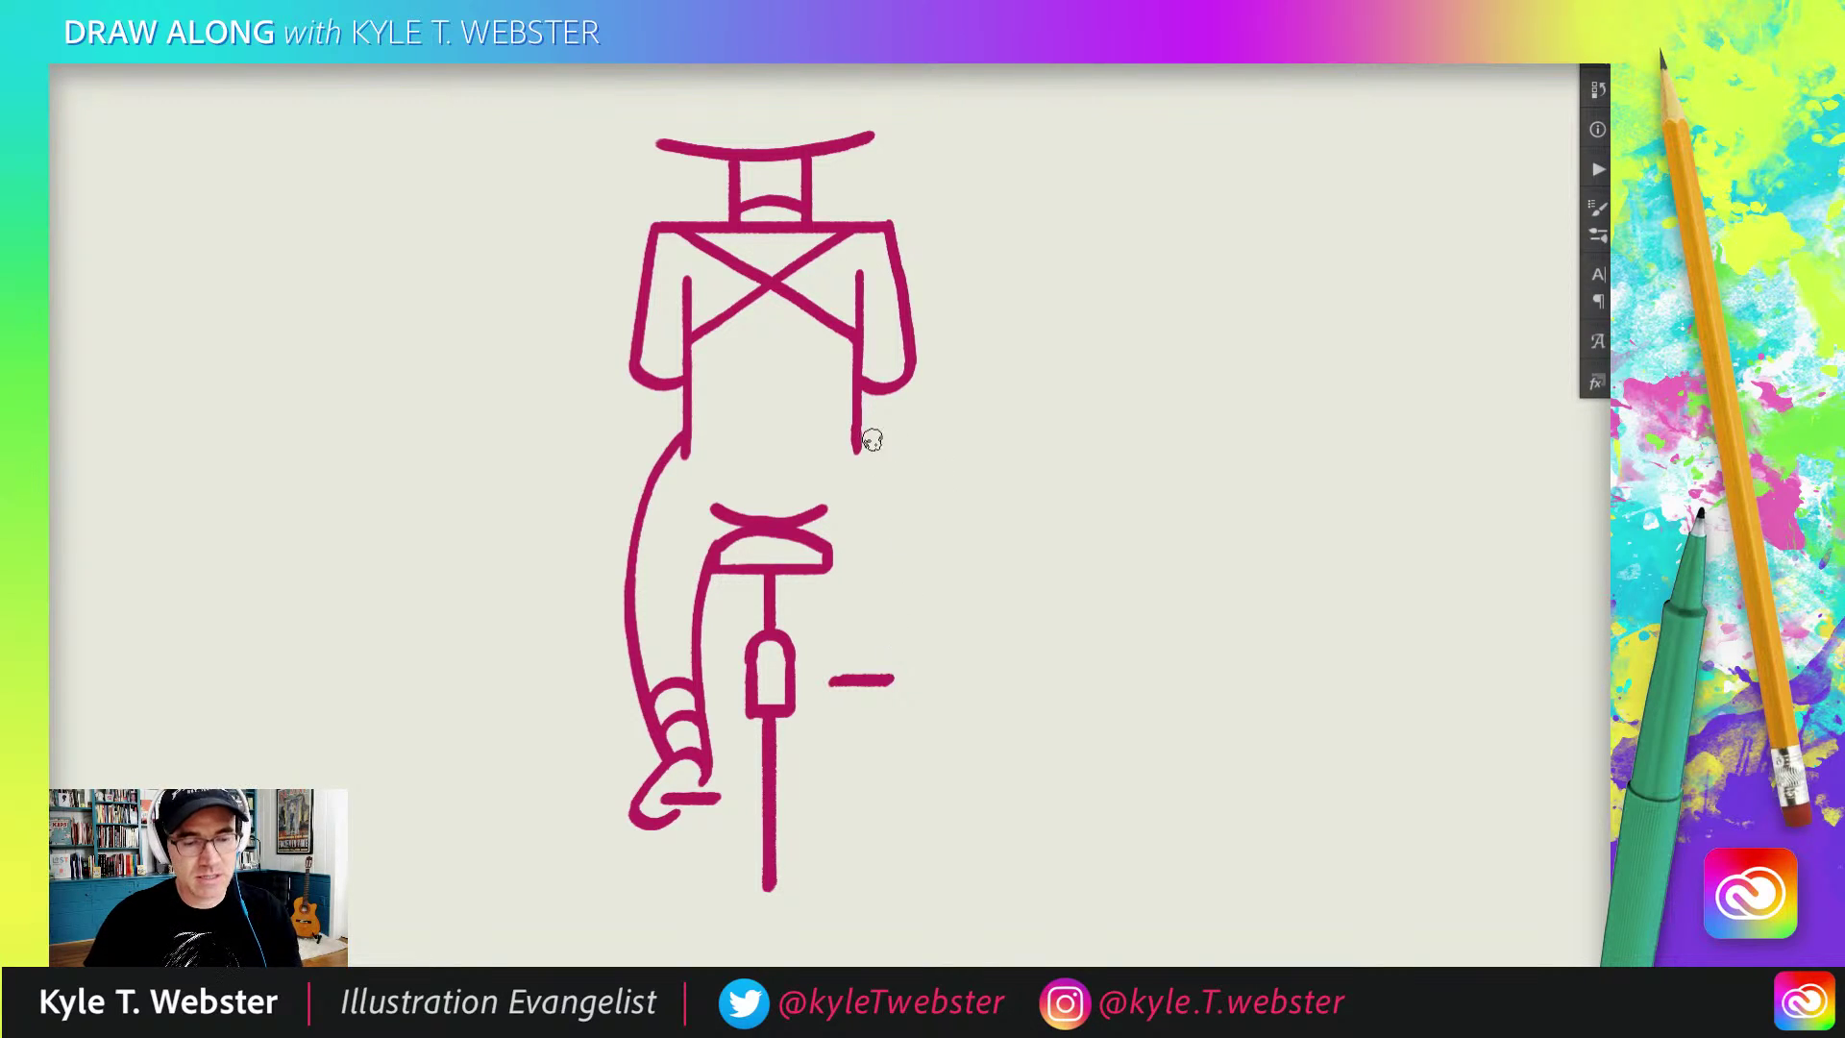
{"action": "mouse_move", "coordinate": [857, 427]}
{"action": "left_mouse_down"}
{"action": "mouse_move", "coordinate": [913, 459]}
{"action": "mouse_move", "coordinate": [920, 502]}
{"action": "mouse_move", "coordinate": [877, 646]}
{"action": "left_mouse_up"}
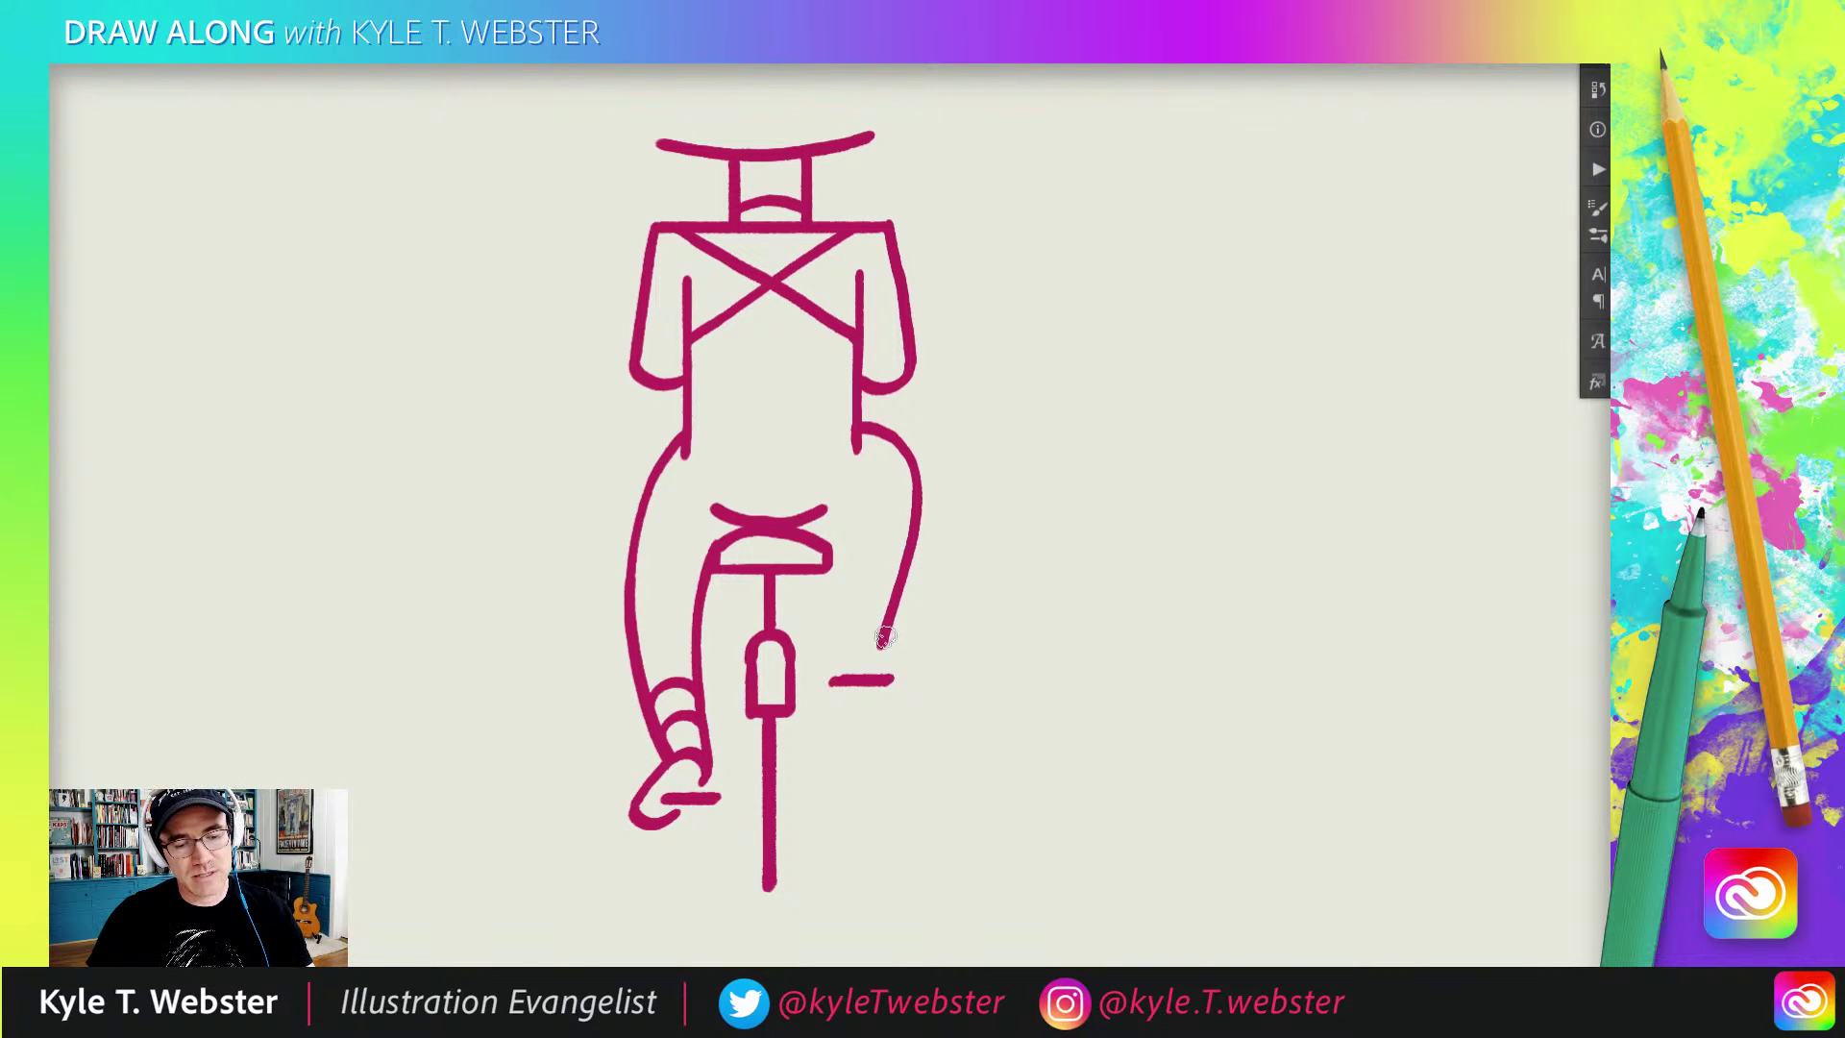
{"action": "mouse_move", "coordinate": [883, 639]}
{"action": "left_mouse_down"}
{"action": "mouse_move", "coordinate": [903, 645]}
{"action": "mouse_move", "coordinate": [899, 681]}
{"action": "left_mouse_up"}
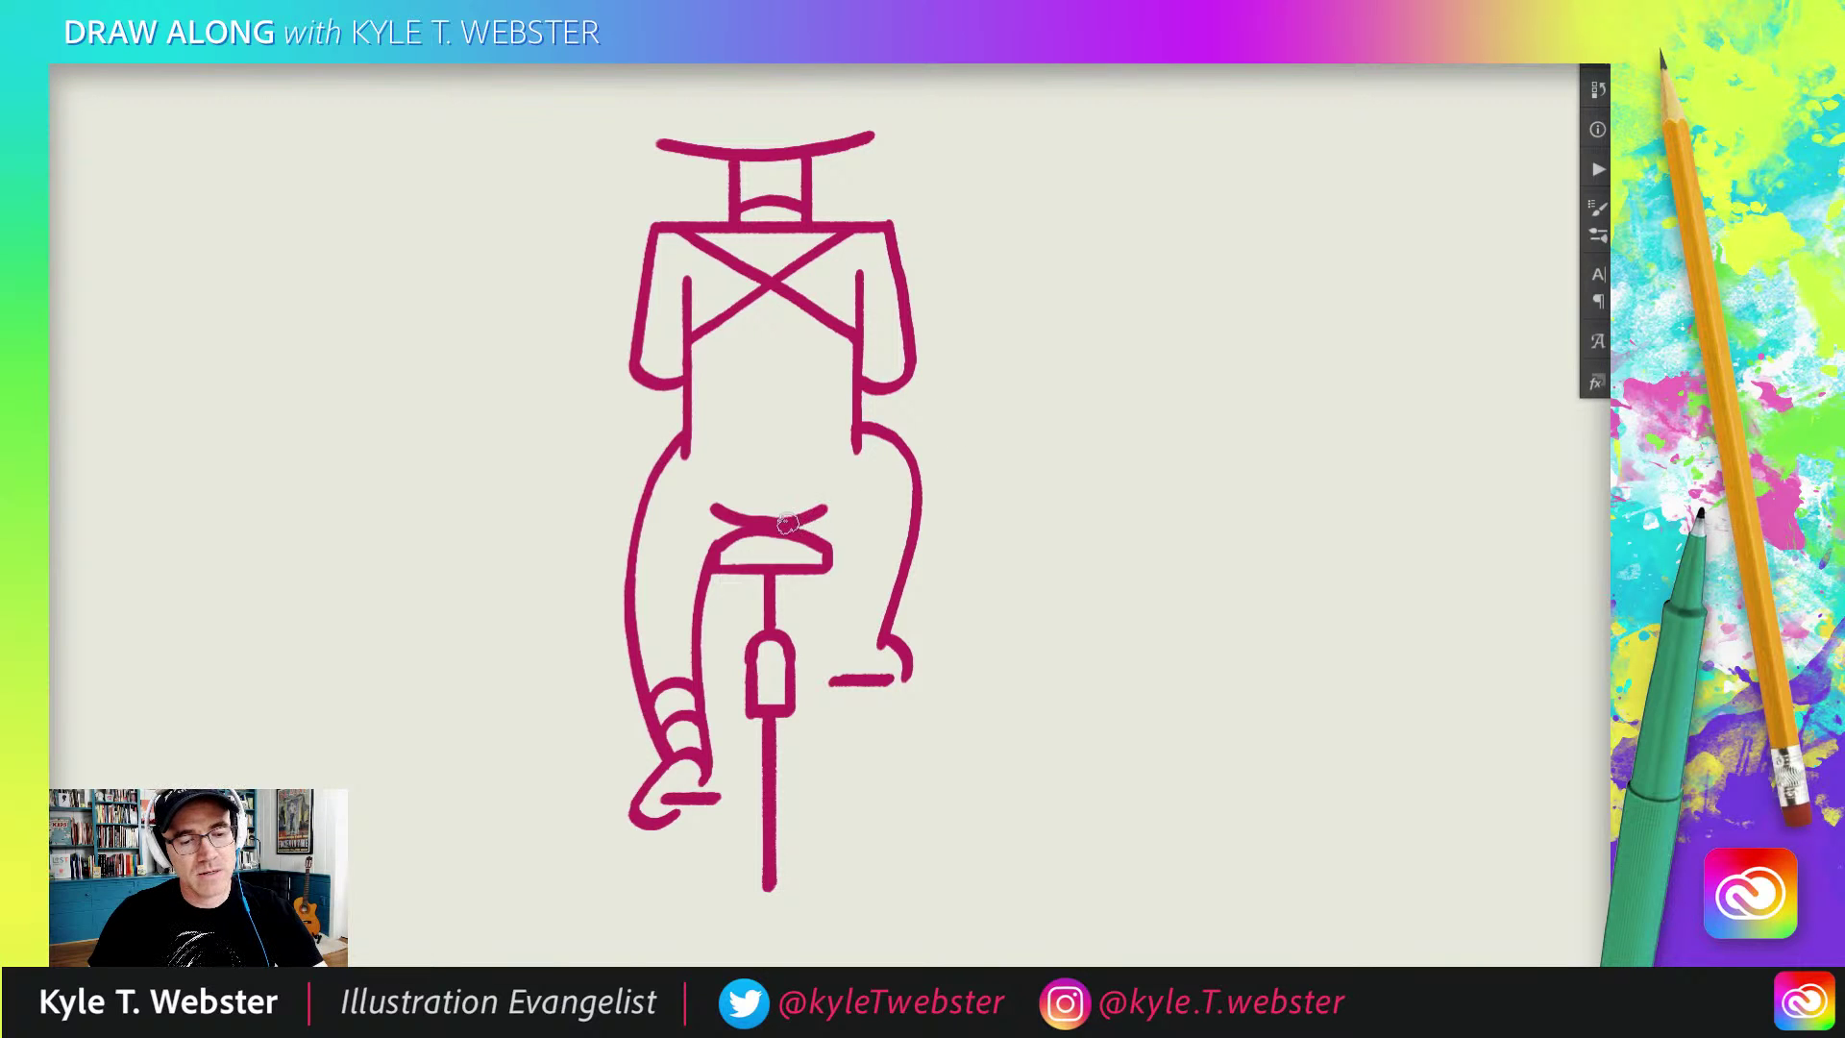
Step: Extend the seat curve across the right thigh with a short crease, and draw the inner leg line and two sock bands
{"action": "mouse_move", "coordinate": [796, 519]}
{"action": "left_mouse_down"}
{"action": "mouse_move", "coordinate": [876, 486]}
{"action": "mouse_move", "coordinate": [885, 514]}
{"action": "left_mouse_up"}
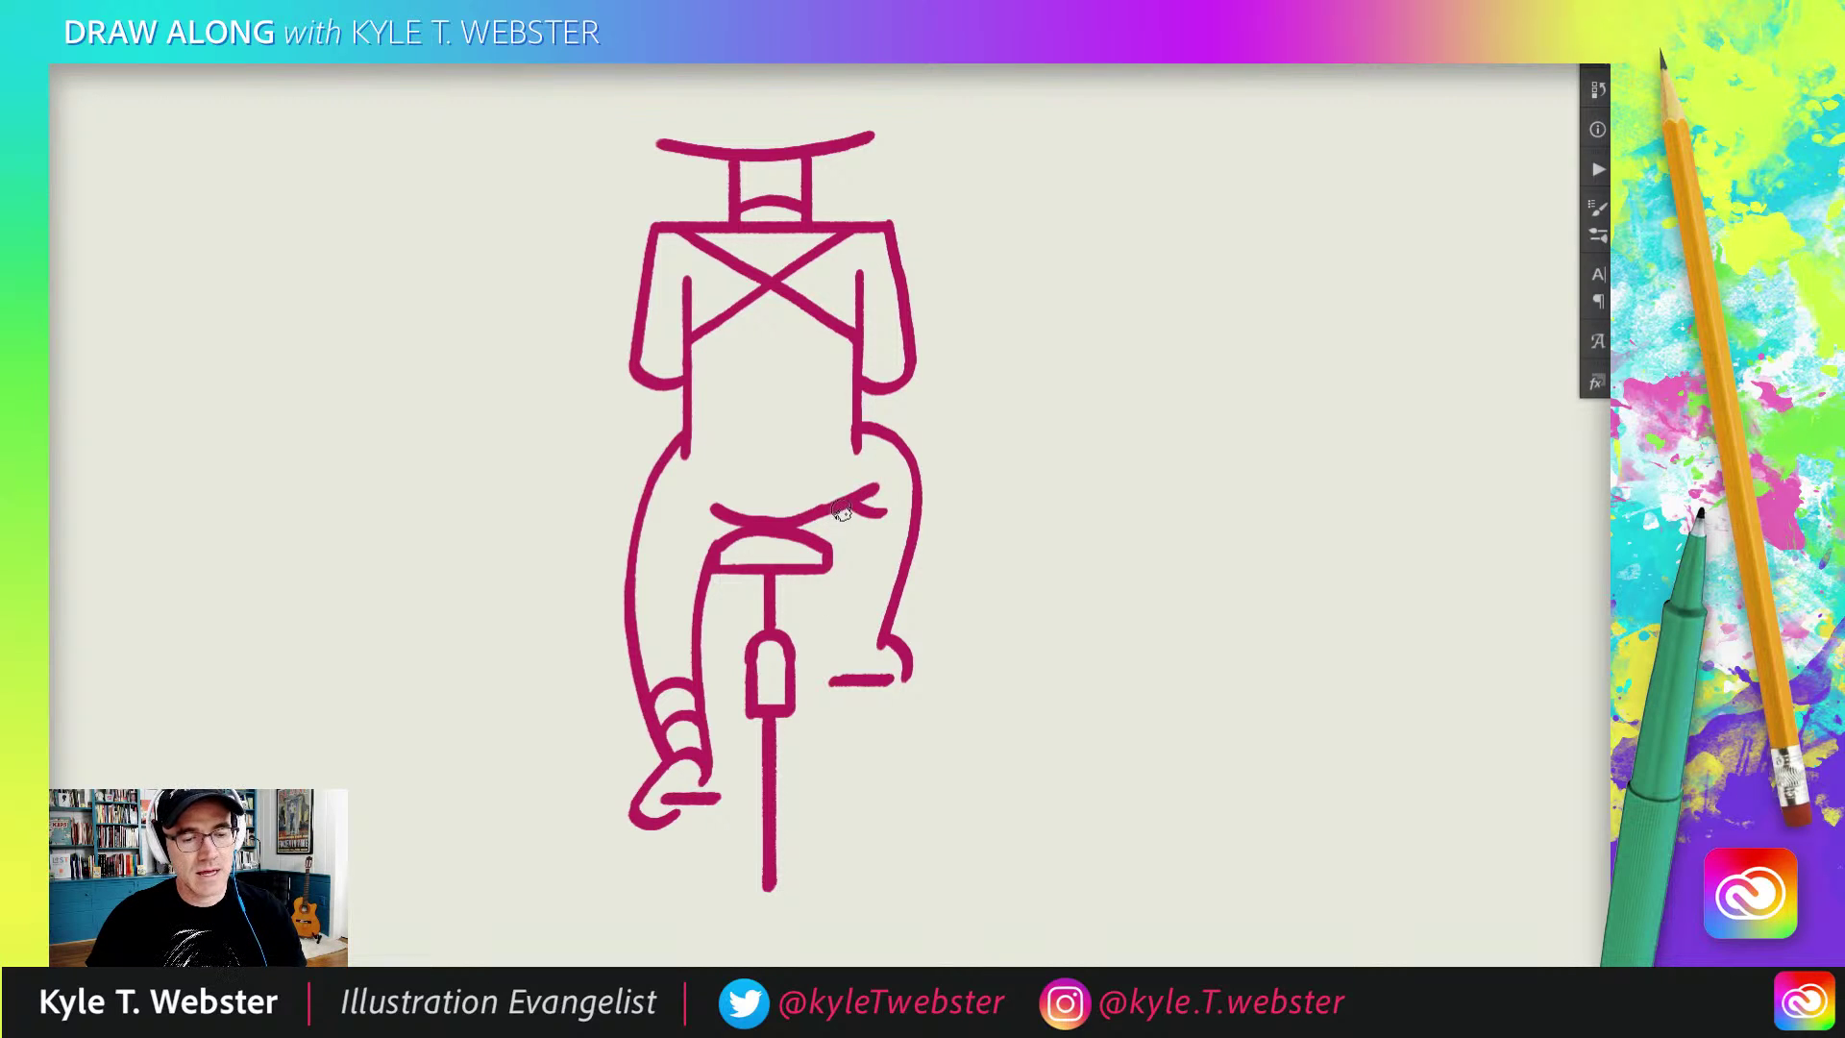
{"action": "left_click_drag", "start_coordinate": [846, 501], "coordinate": [828, 671]}
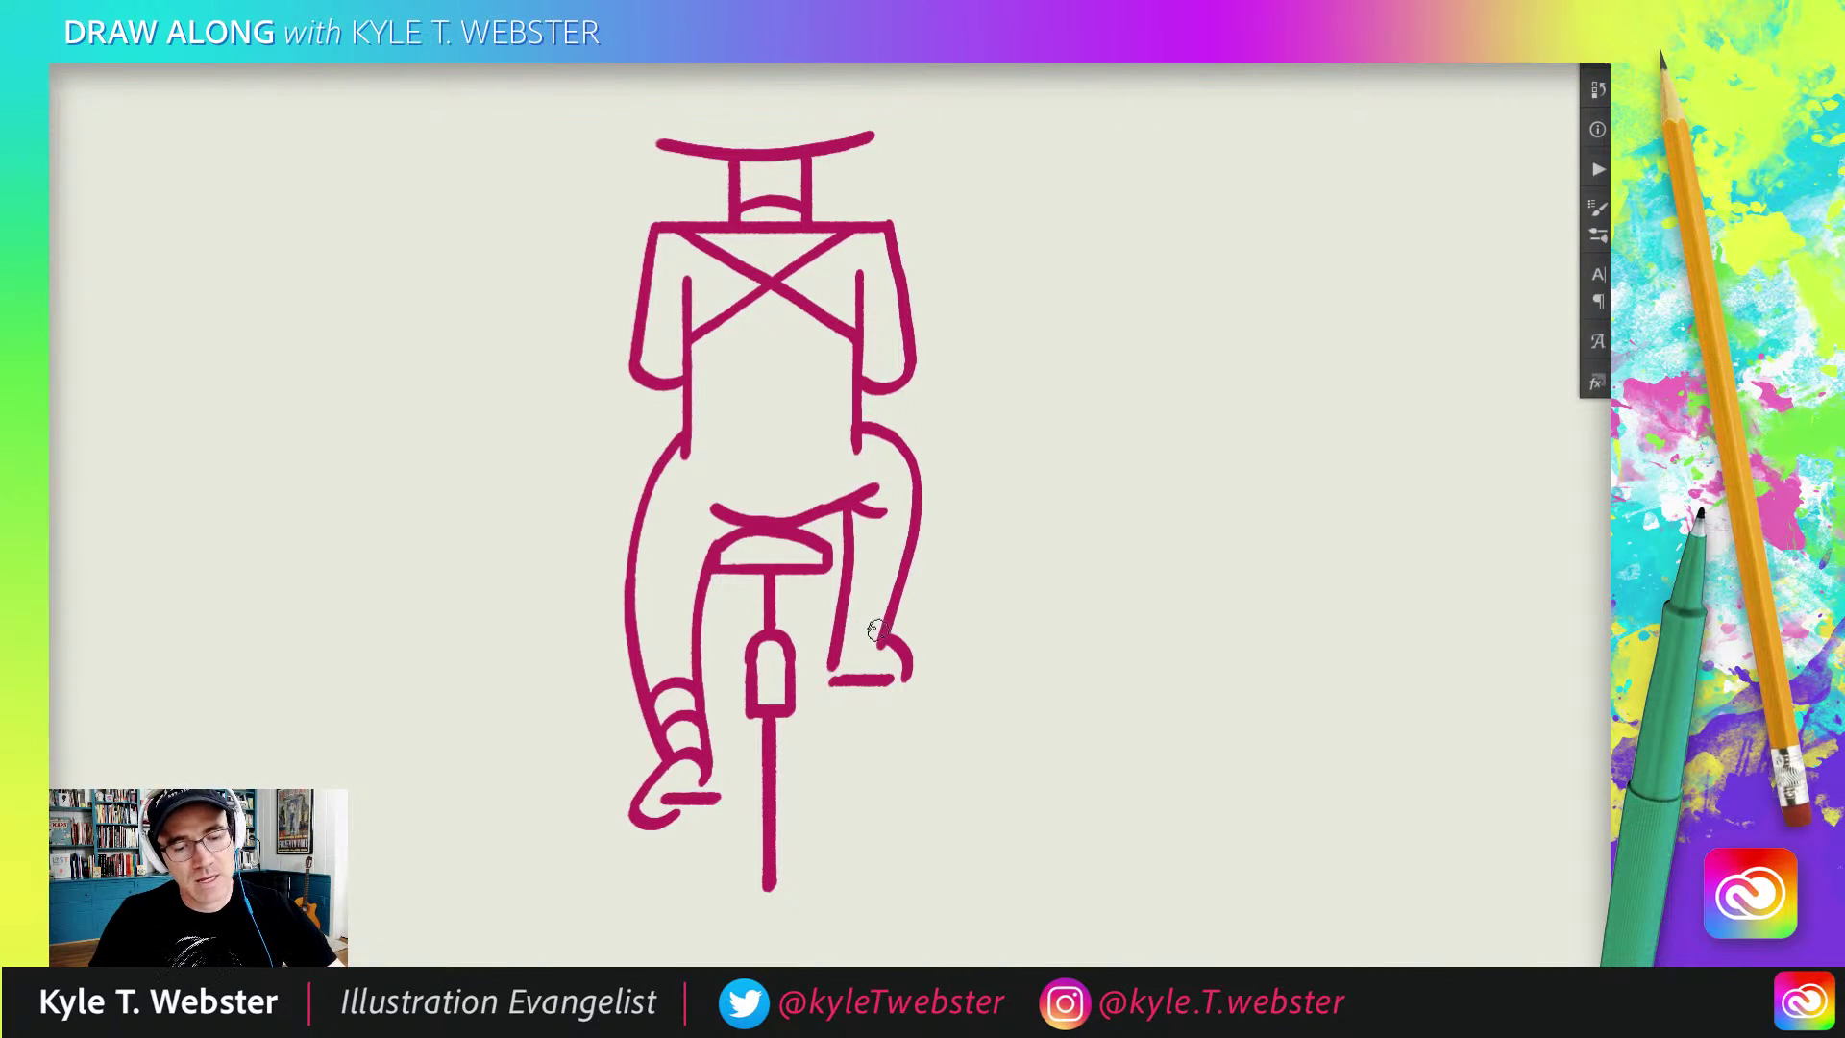
{"action": "mouse_move", "coordinate": [882, 632]}
{"action": "left_mouse_down"}
{"action": "mouse_move", "coordinate": [888, 595]}
{"action": "mouse_move", "coordinate": [872, 595]}
{"action": "mouse_move", "coordinate": [880, 620]}
{"action": "mouse_move", "coordinate": [845, 586]}
{"action": "left_mouse_up"}
{"action": "key", "text": "ctrl+z"}
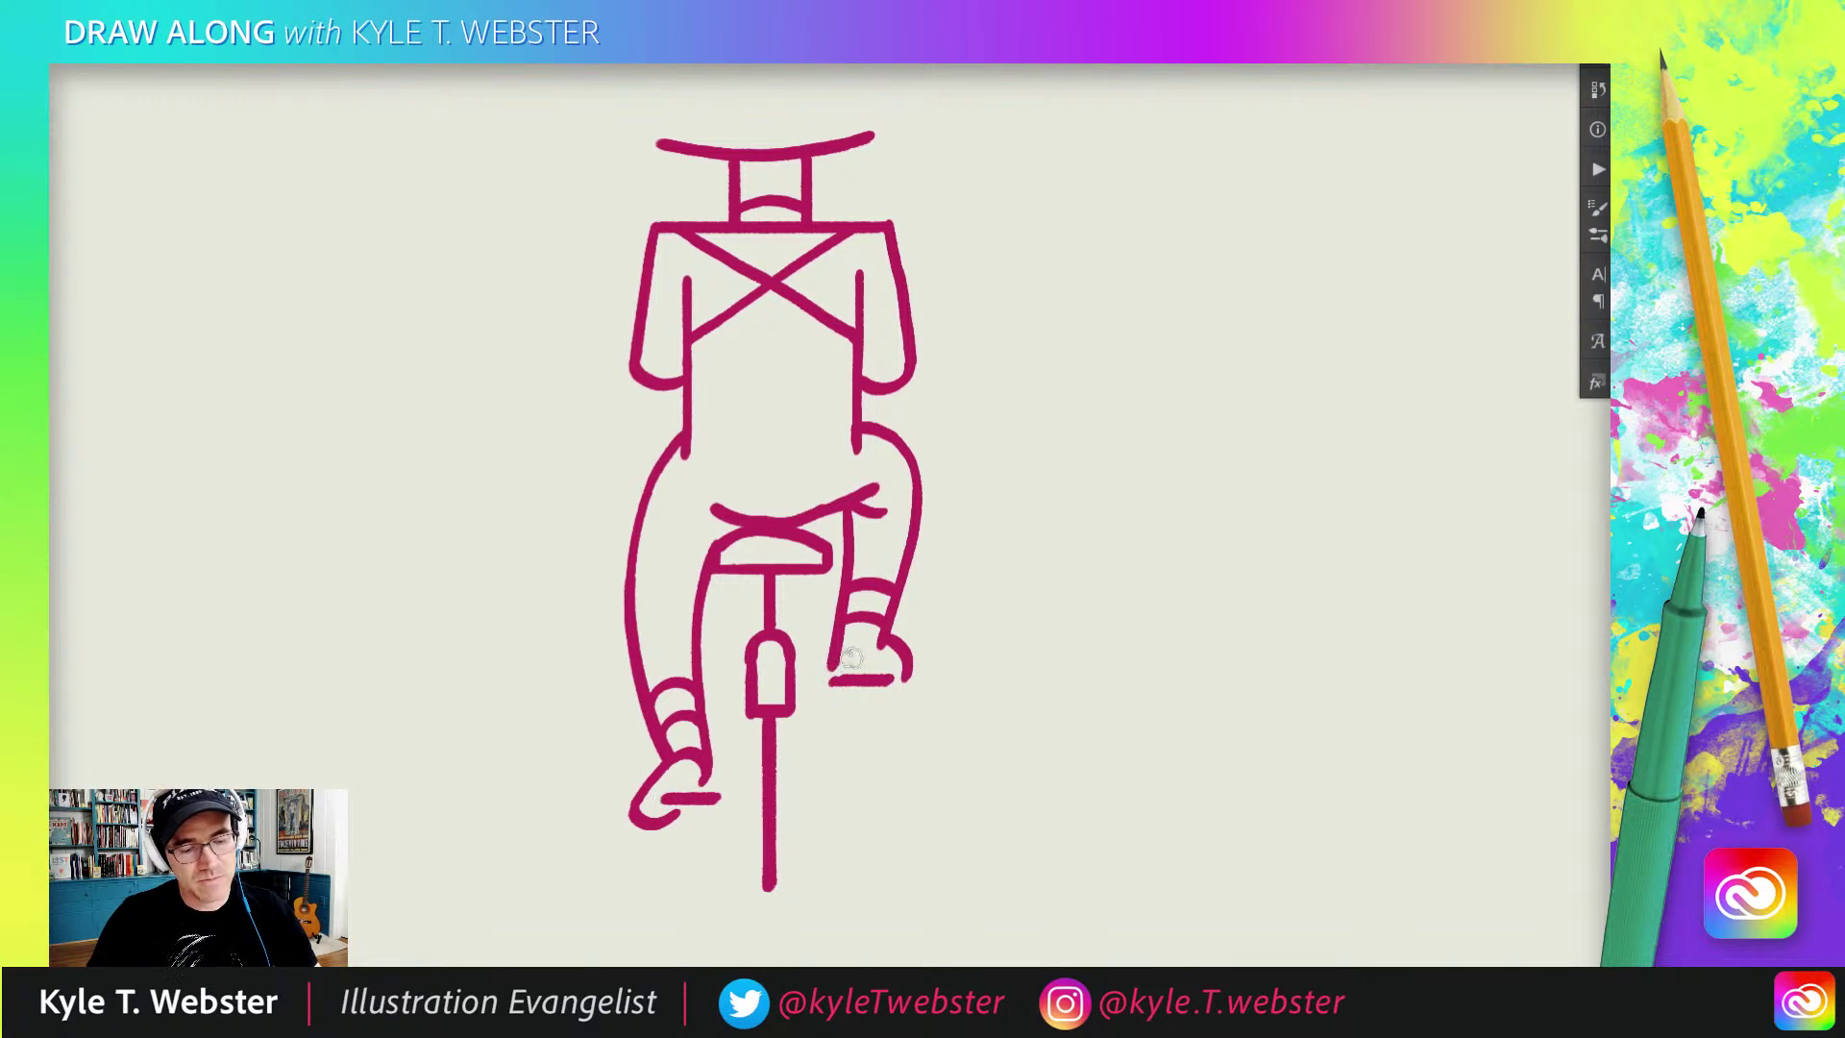
Step: Draw a diagonal crank line from the inner end of each pedal dash toward the long central vertical line
{"action": "left_click_drag", "start_coordinate": [718, 796], "coordinate": [749, 757]}
{"action": "left_click_drag", "start_coordinate": [824, 686], "coordinate": [792, 732]}
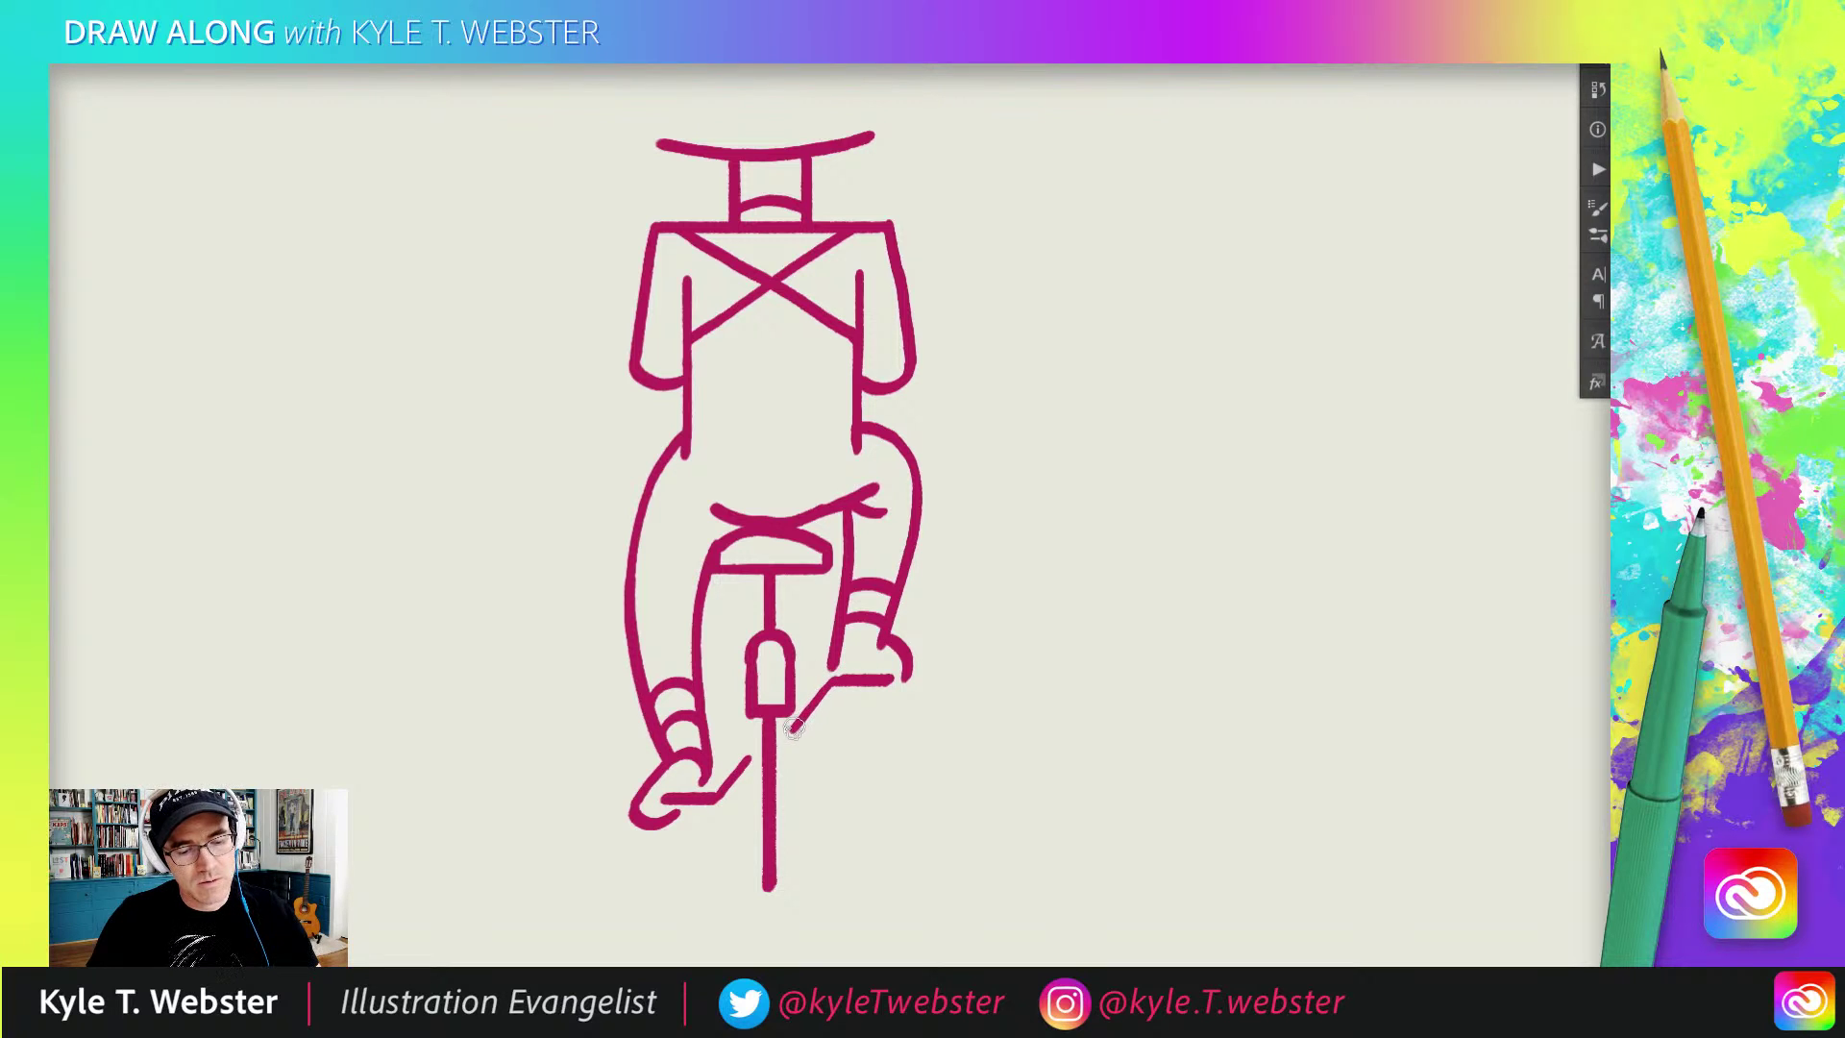
Step: Draw two small back pockets with flat tops and pointed bottoms side by side above the seat curve
{"action": "left_click_drag", "start_coordinate": [602, 640], "coordinate": [622, 680]}
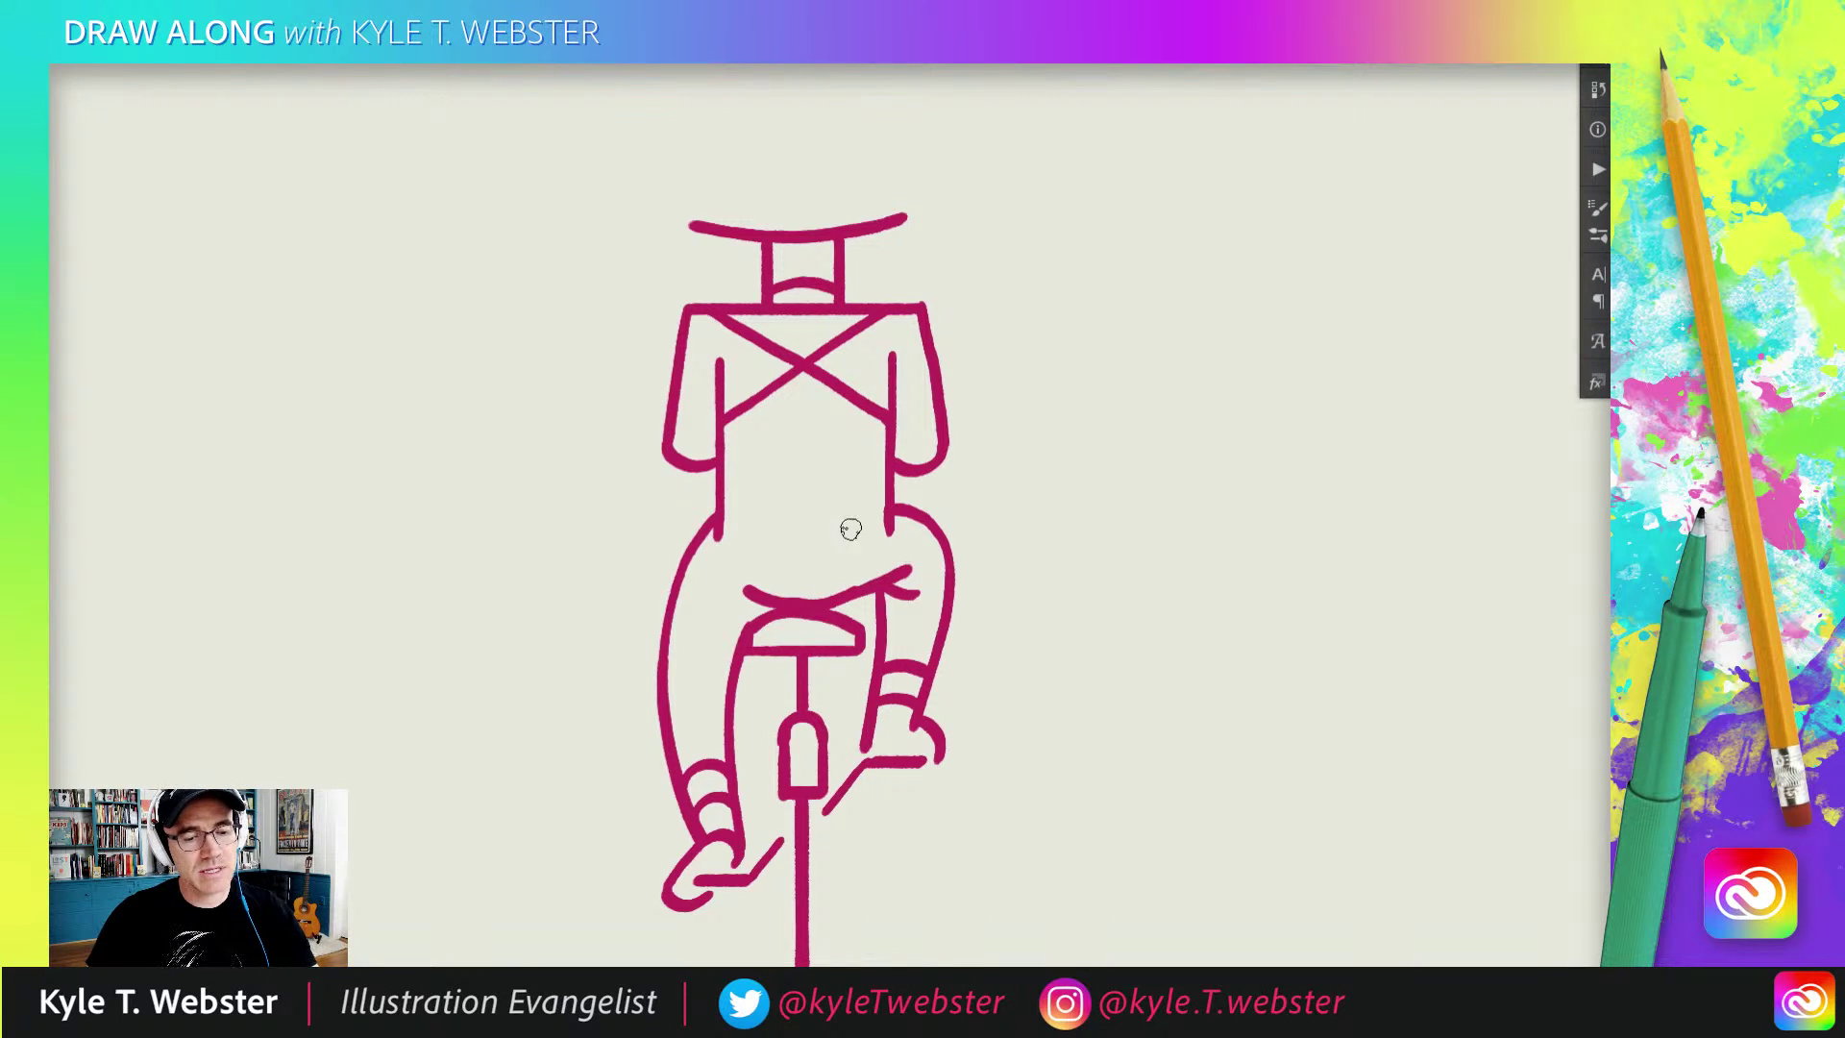
{"action": "mouse_move", "coordinate": [866, 524]}
{"action": "left_mouse_down"}
{"action": "mouse_move", "coordinate": [828, 525]}
{"action": "mouse_move", "coordinate": [867, 554]}
{"action": "mouse_move", "coordinate": [825, 554]}
{"action": "left_mouse_up"}
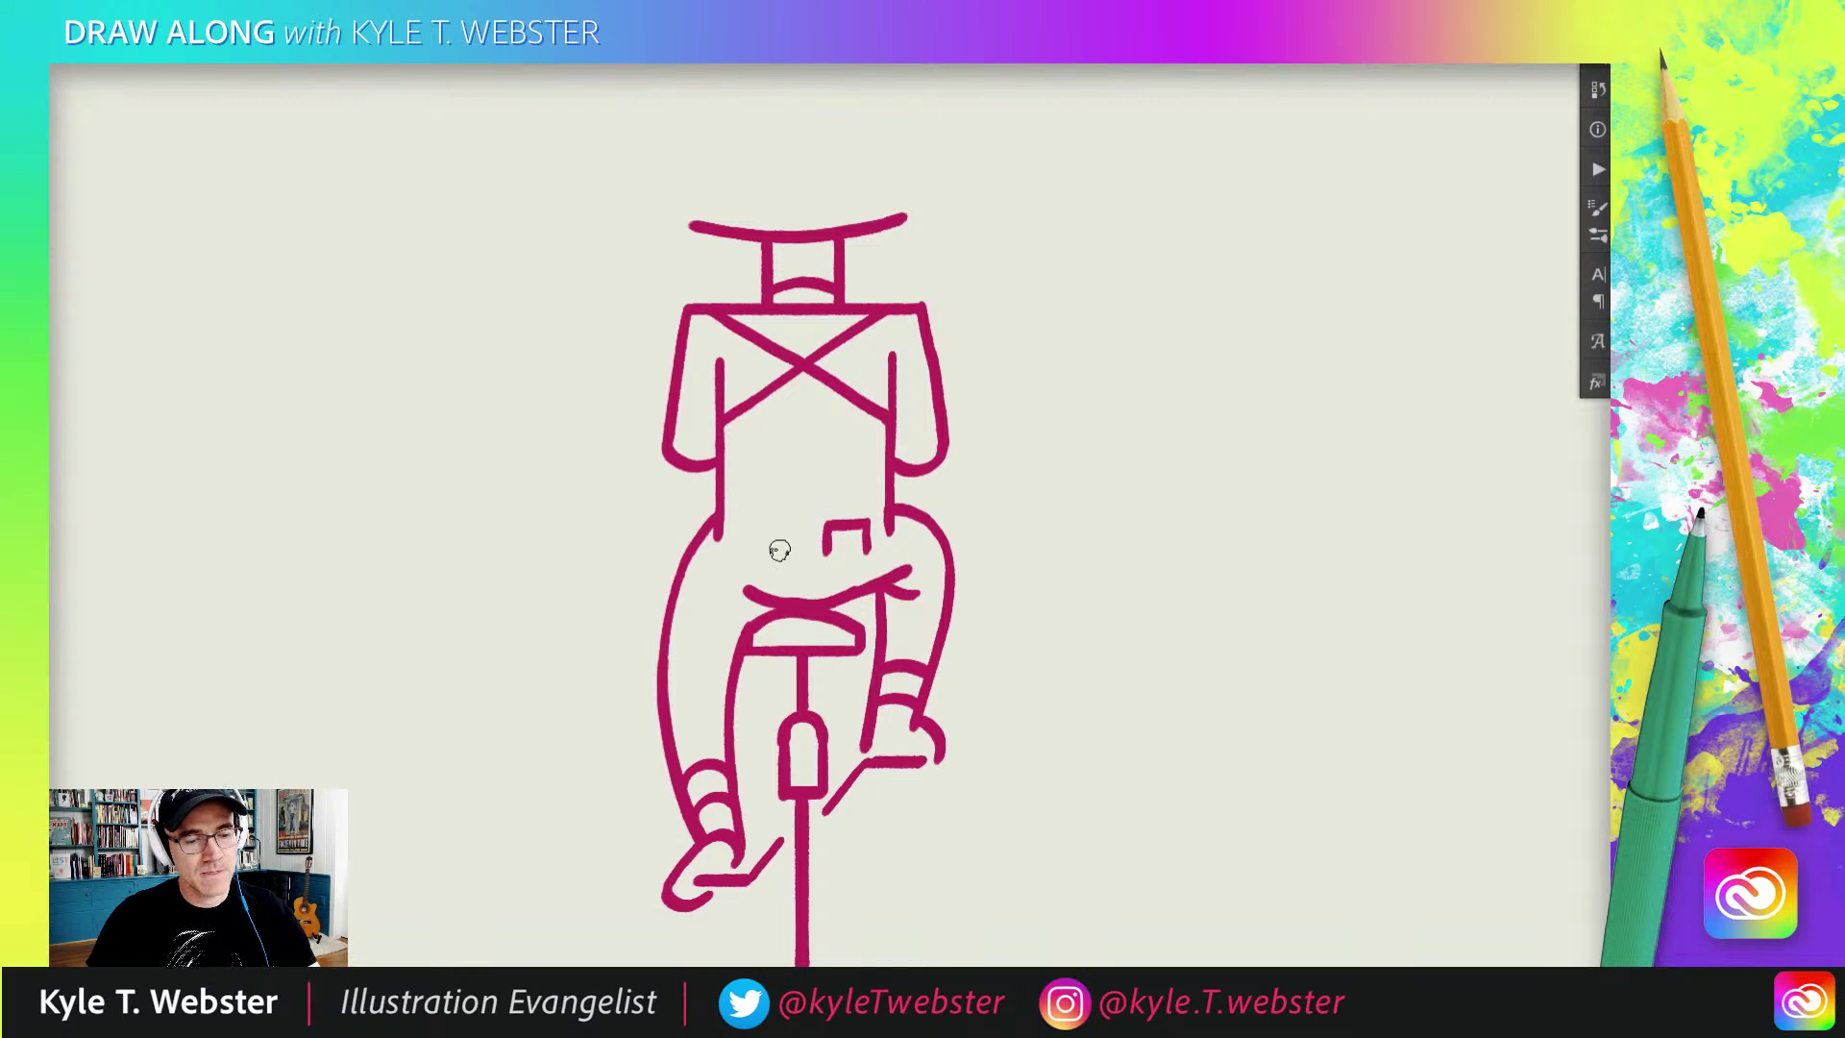
{"action": "mouse_move", "coordinate": [782, 554]}
{"action": "left_mouse_down"}
{"action": "mouse_move", "coordinate": [783, 527]}
{"action": "mouse_move", "coordinate": [758, 525]}
{"action": "mouse_move", "coordinate": [738, 528]}
{"action": "mouse_move", "coordinate": [740, 555]}
{"action": "left_mouse_up"}
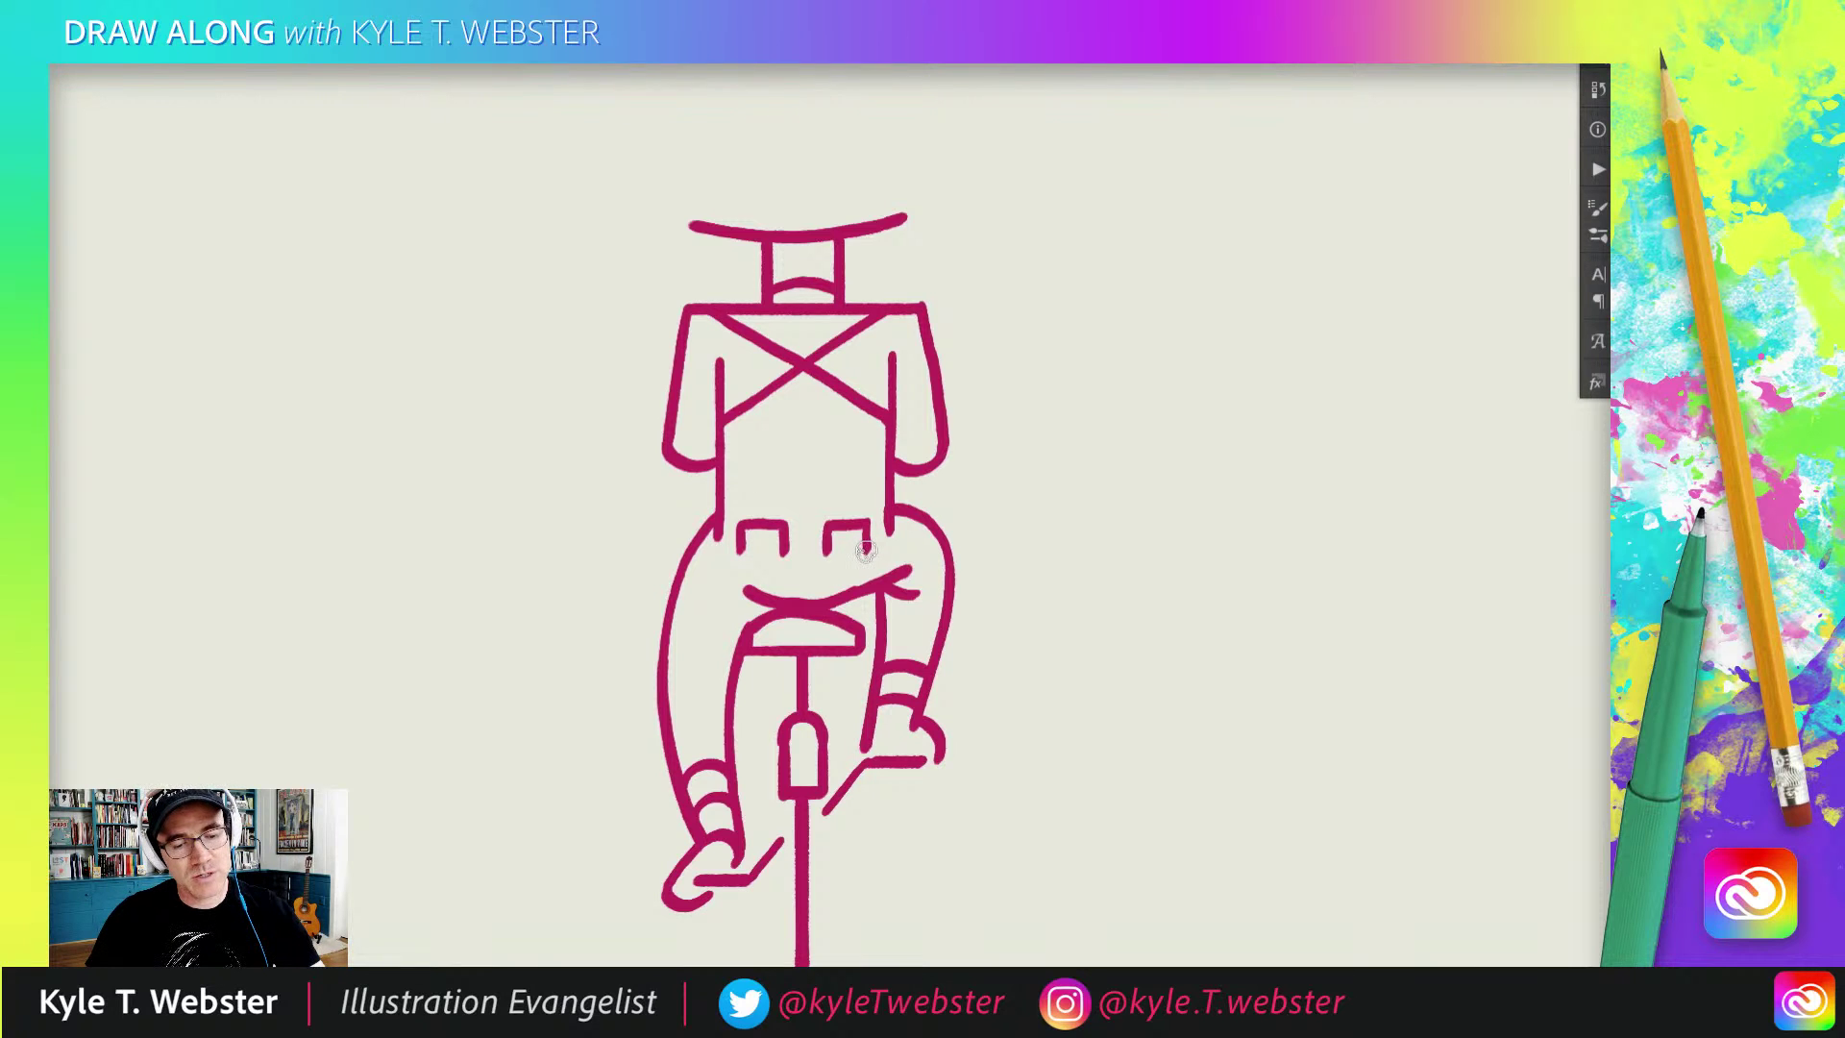
{"action": "mouse_move", "coordinate": [825, 544]}
{"action": "left_mouse_down"}
{"action": "mouse_move", "coordinate": [845, 563]}
{"action": "mouse_move", "coordinate": [867, 540]}
{"action": "left_mouse_up"}
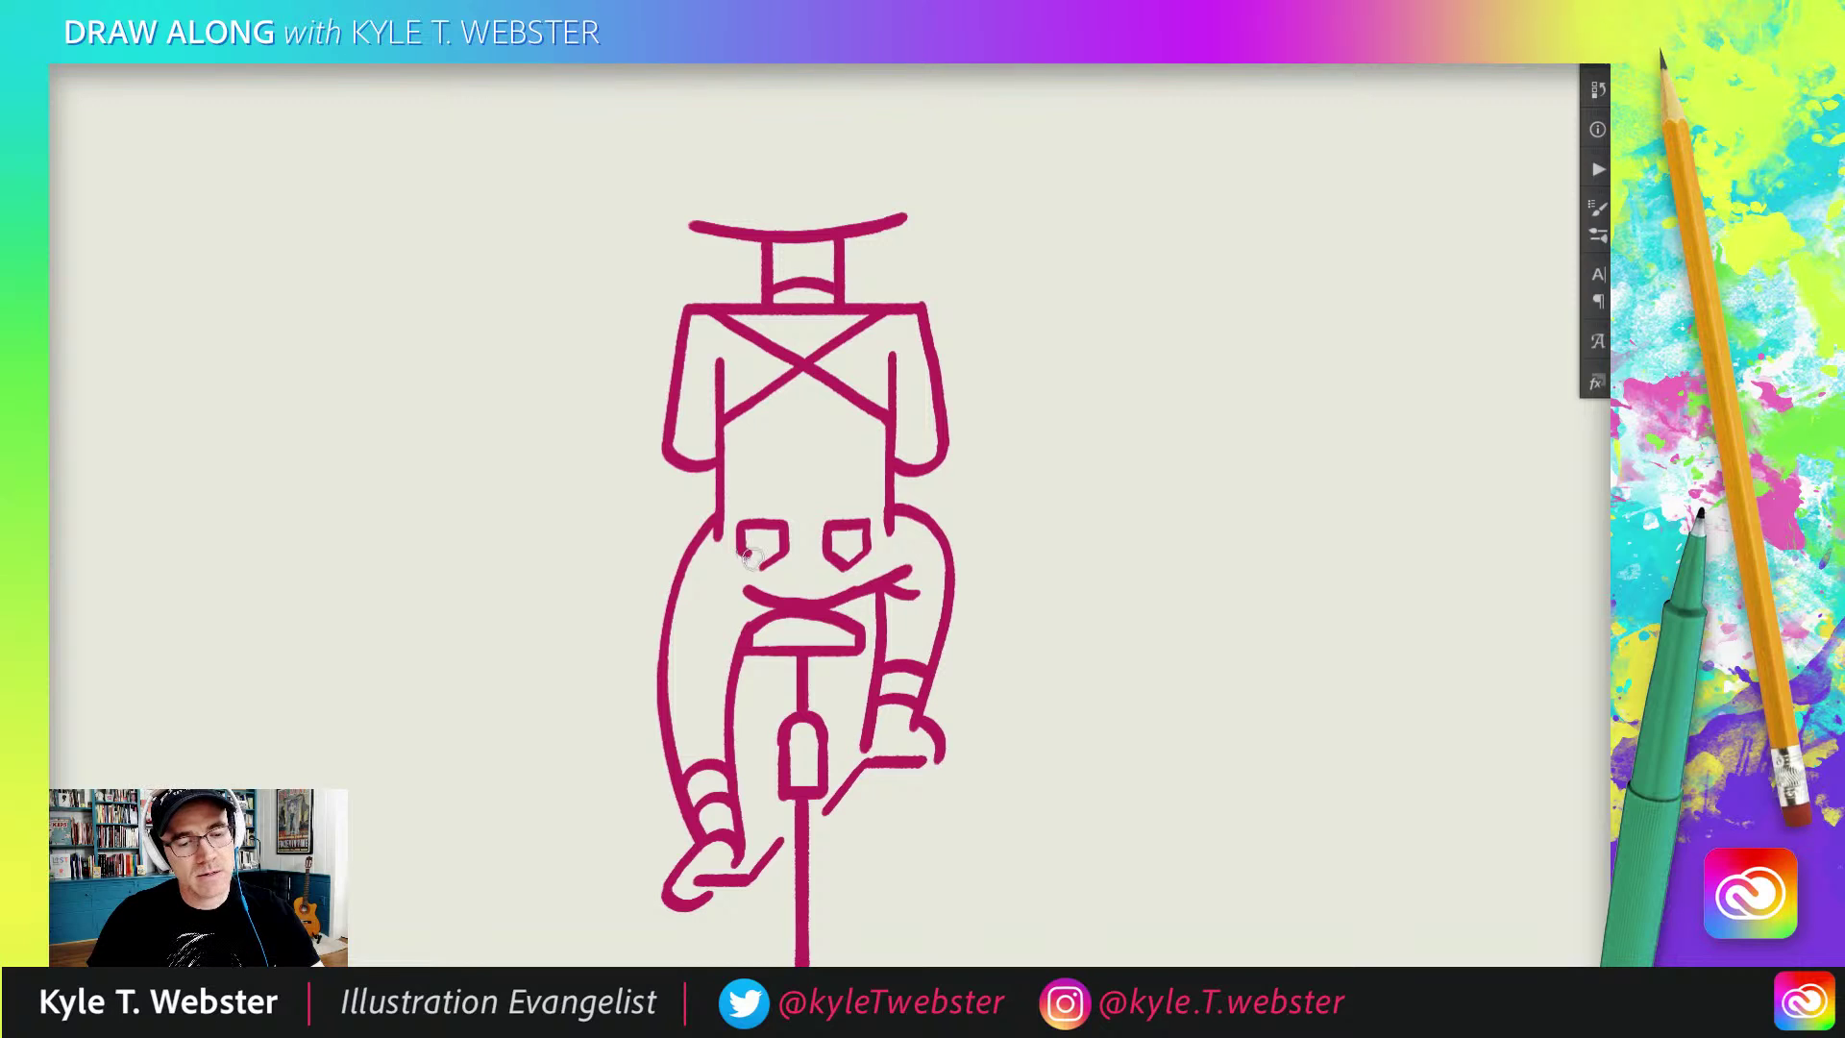
{"action": "left_click_drag", "start_coordinate": [739, 546], "coordinate": [762, 567]}
{"action": "left_click_drag", "start_coordinate": [762, 567], "coordinate": [786, 544]}
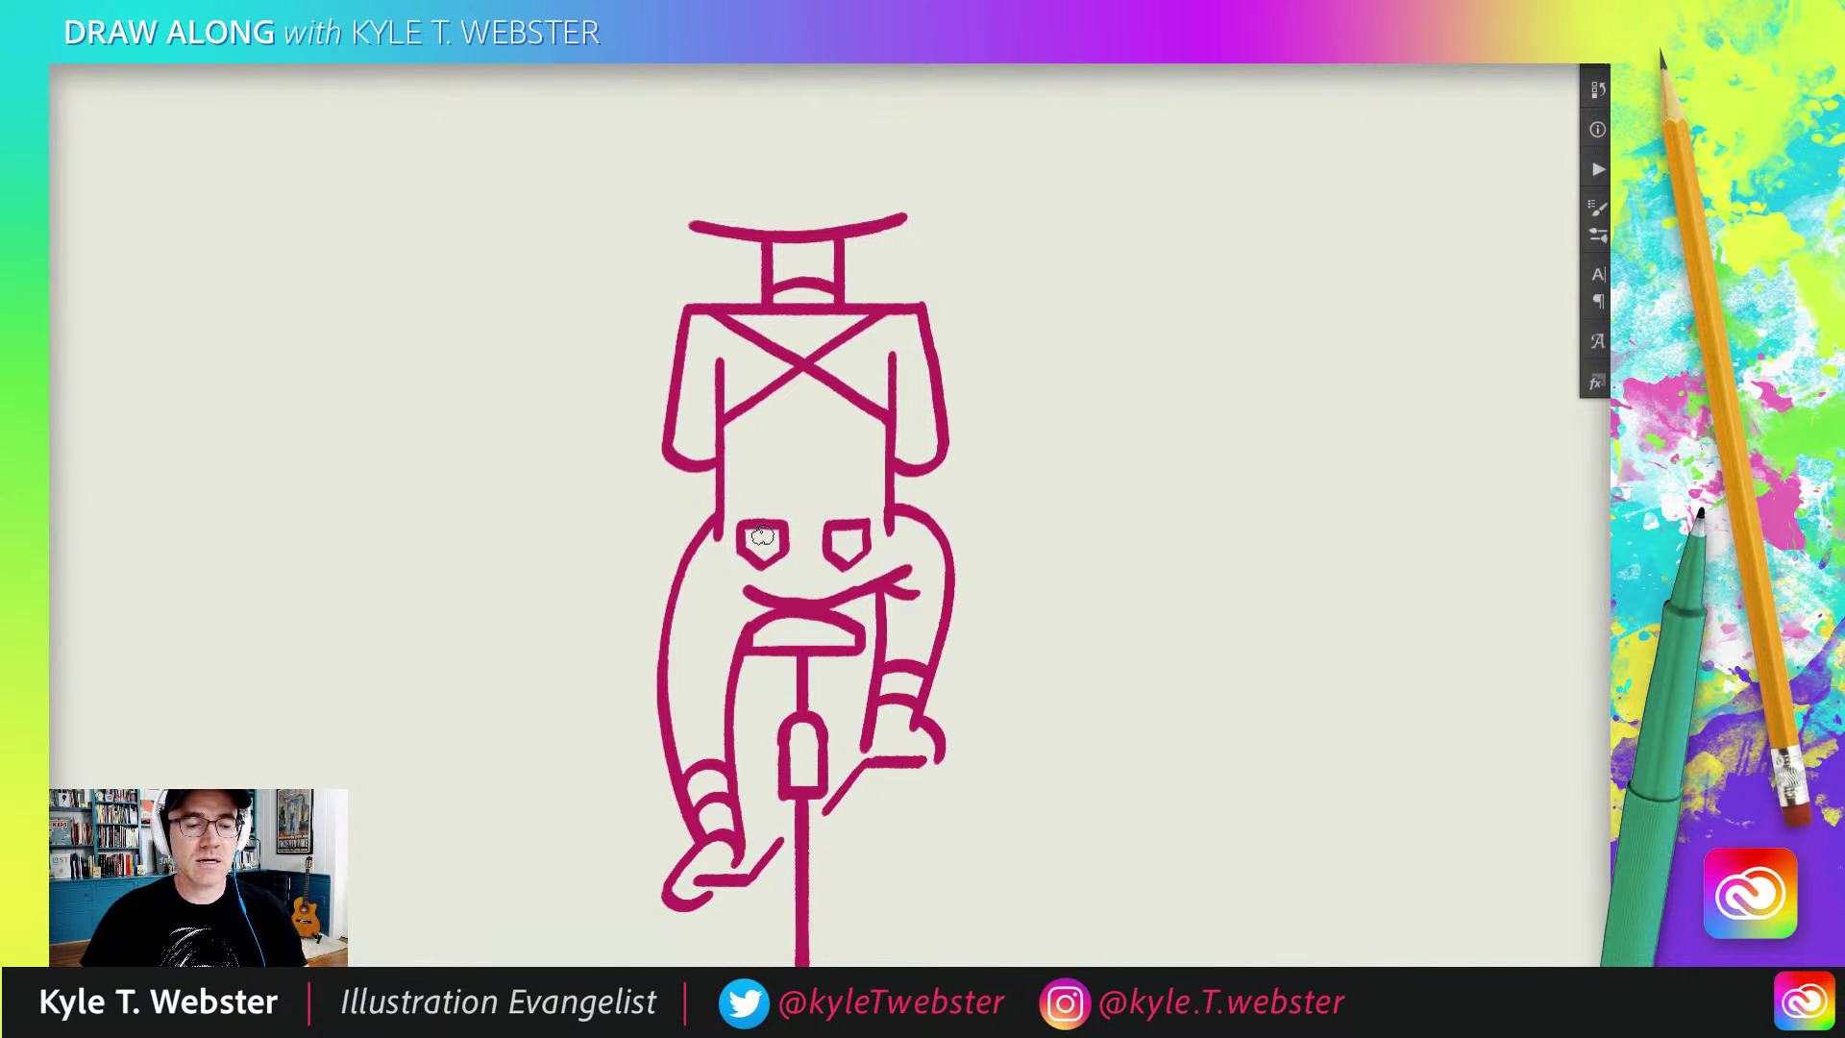
Step: Draw a row of short slanted hair strokes at the top of the neck and a small ear stroke on each side
{"action": "left_click_drag", "start_coordinate": [611, 347], "coordinate": [613, 387]}
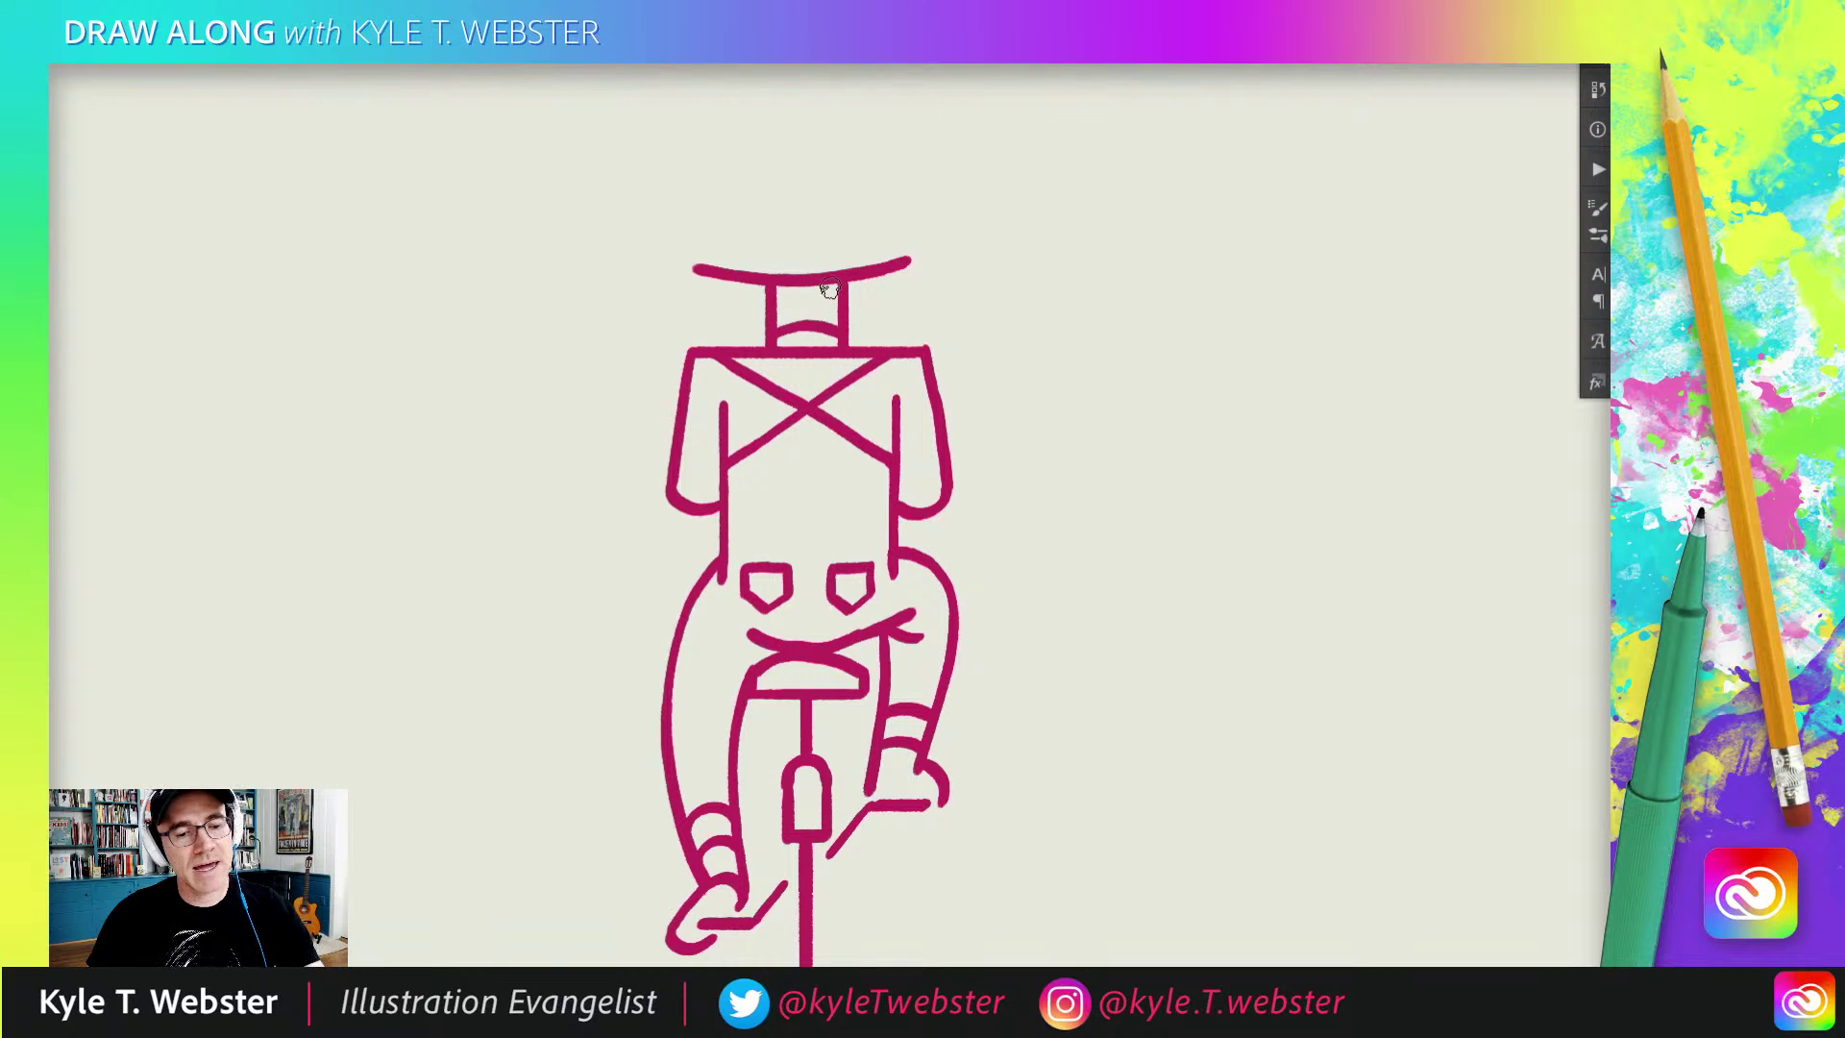
{"action": "mouse_move", "coordinate": [829, 285]}
{"action": "left_mouse_down"}
{"action": "mouse_move", "coordinate": [824, 303]}
{"action": "mouse_move", "coordinate": [786, 305]}
{"action": "left_mouse_up"}
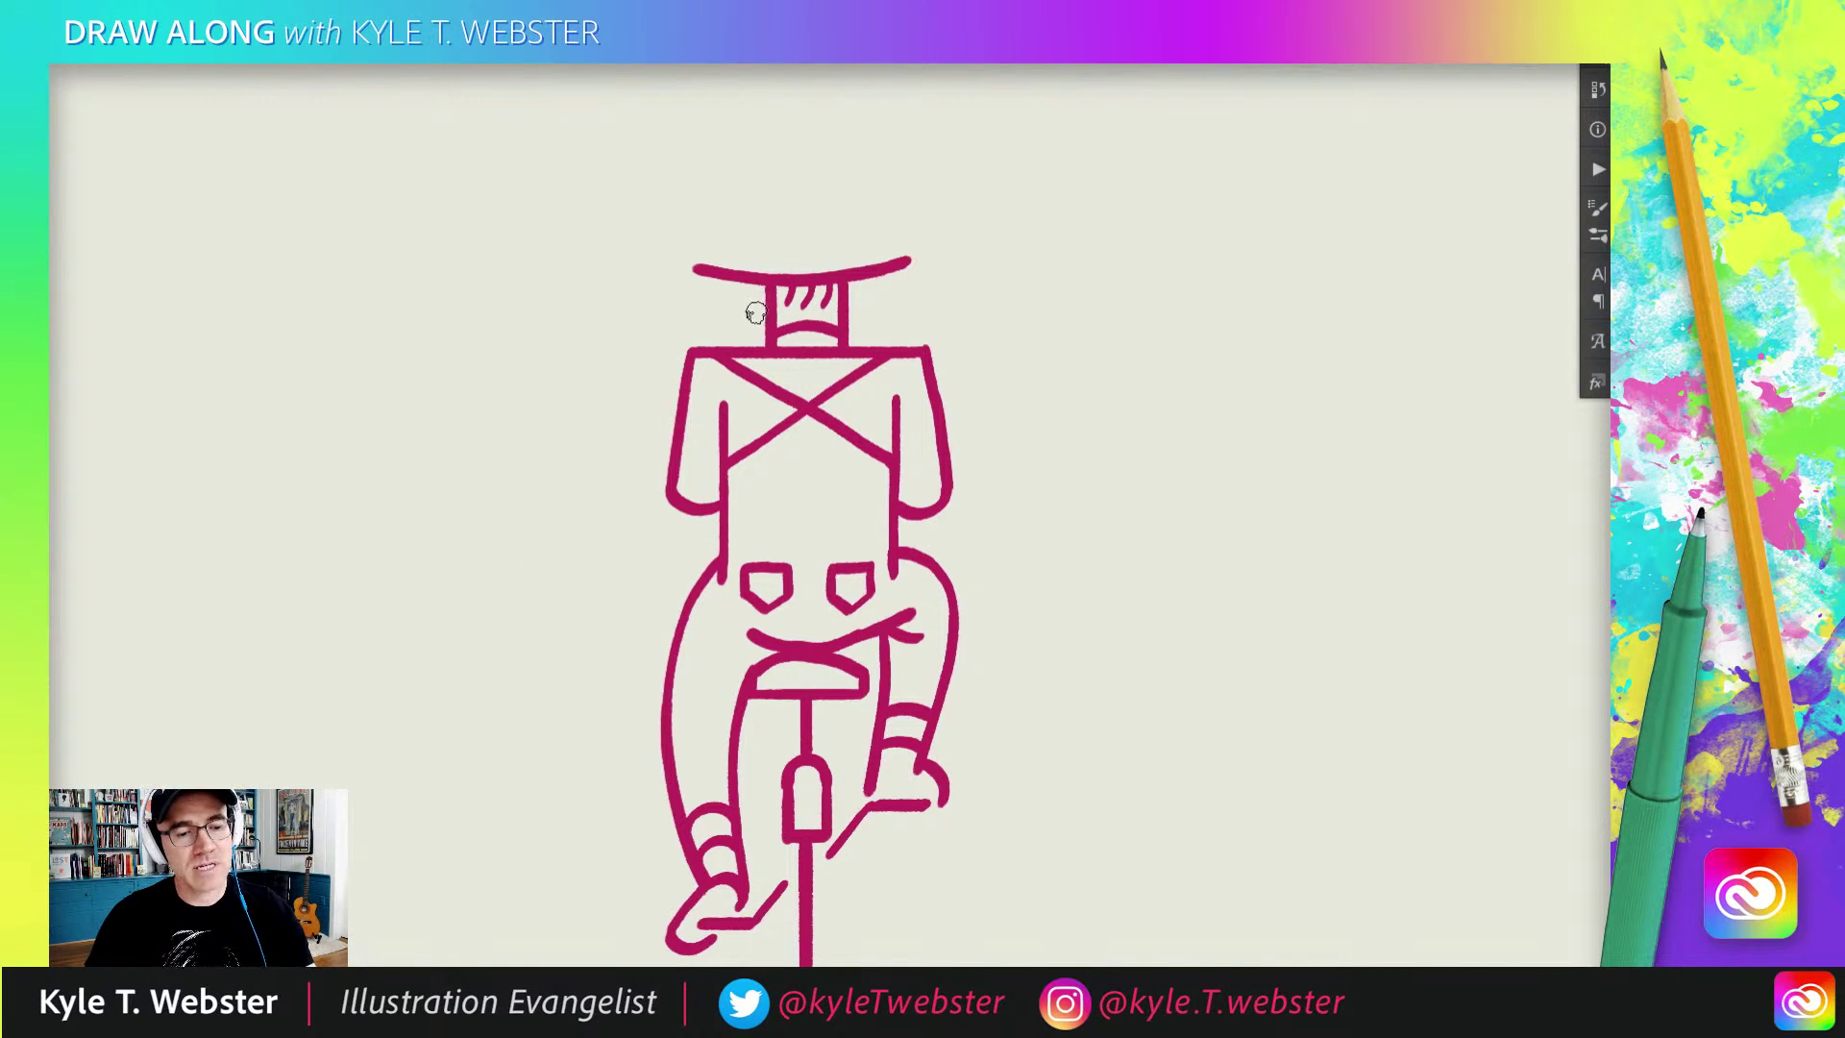
{"action": "left_click_drag", "start_coordinate": [752, 294], "coordinate": [755, 319]}
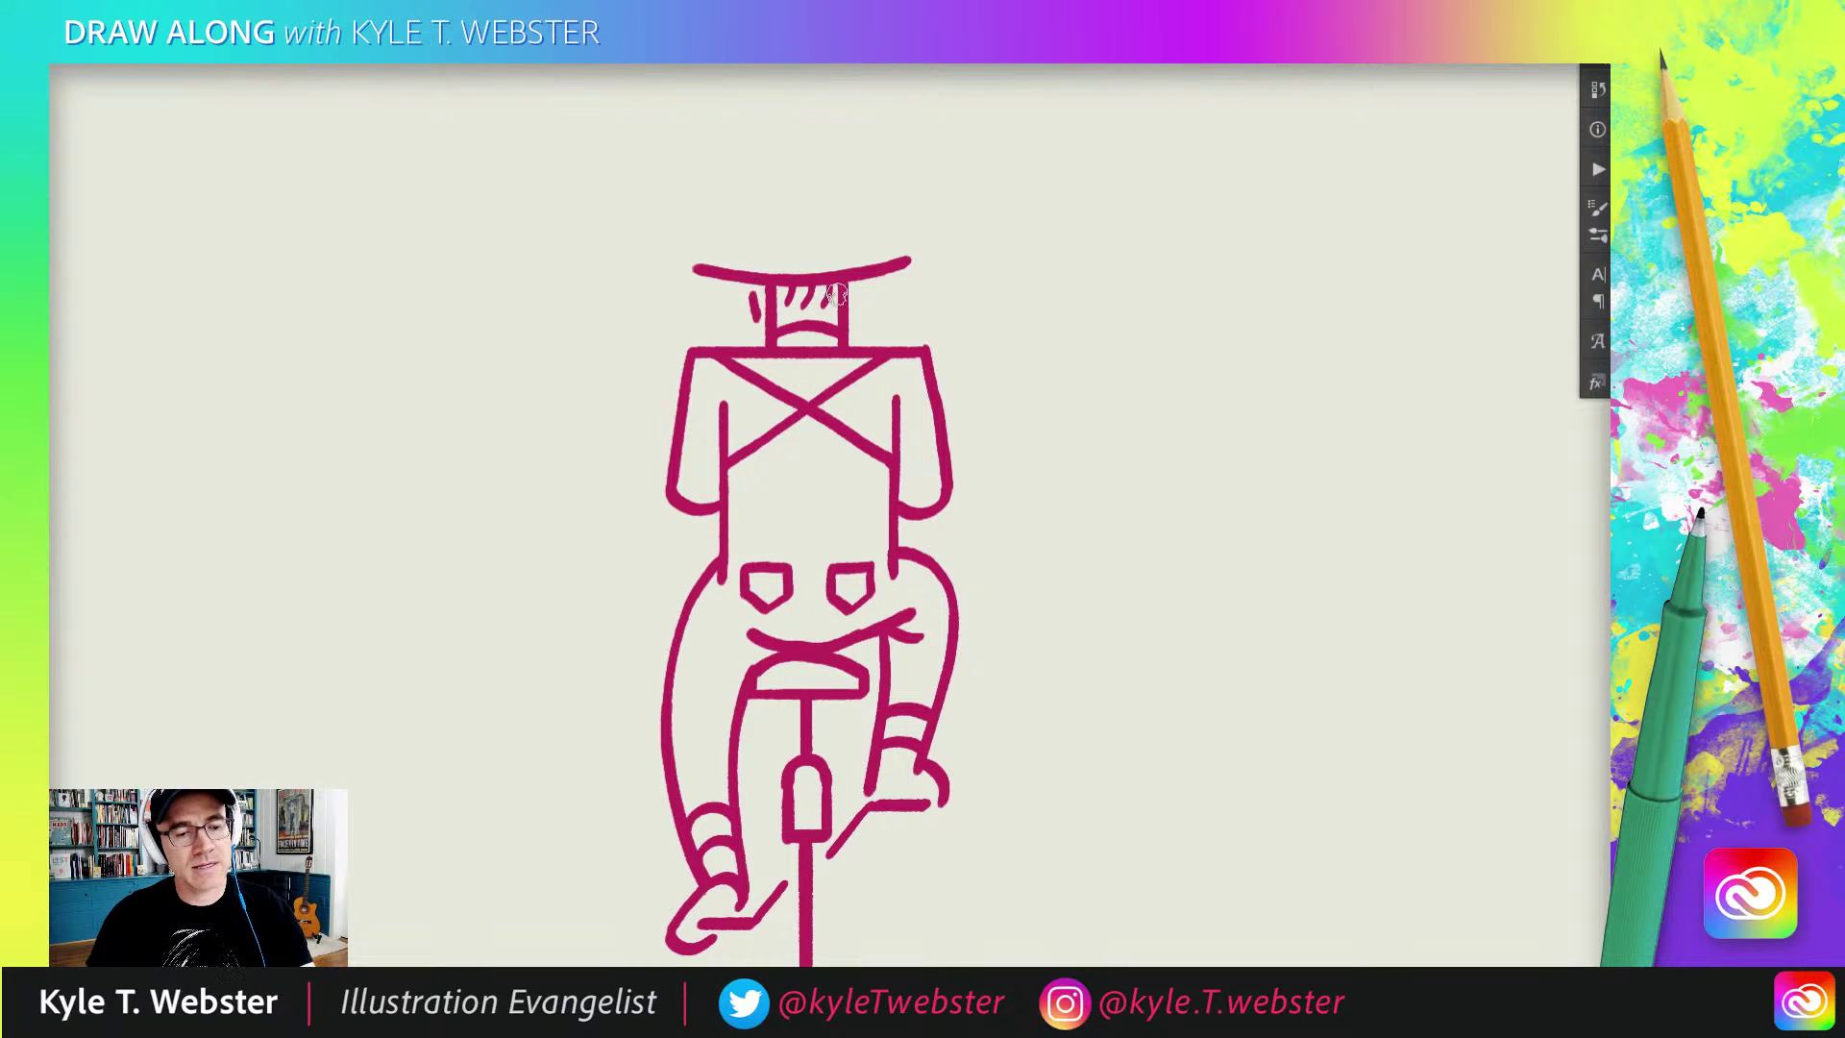
{"action": "left_click_drag", "start_coordinate": [860, 294], "coordinate": [855, 320]}
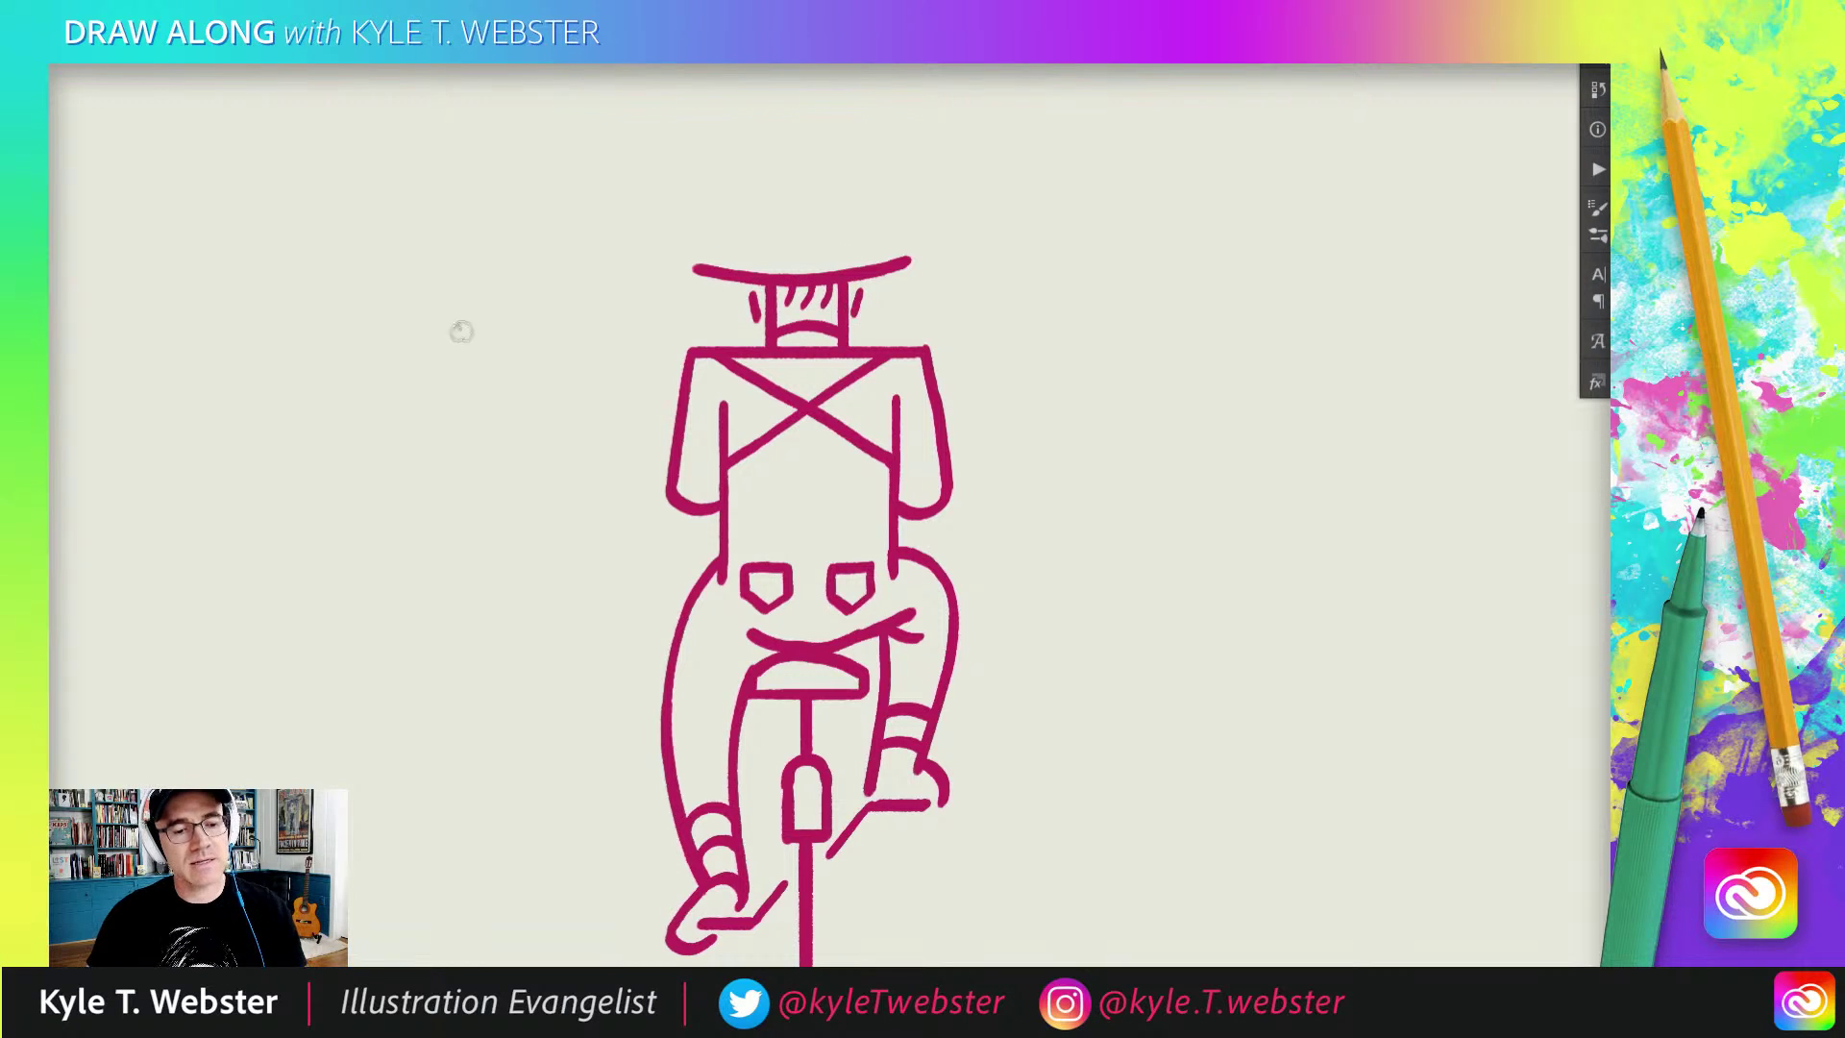
Step: Draw a rounded hat crown rising from the middle of the wide brim curve
{"action": "left_click", "coordinate": [644, 749], "text": "ctrl+alt"}
{"action": "left_click_drag", "start_coordinate": [564, 774], "coordinate": [640, 686]}
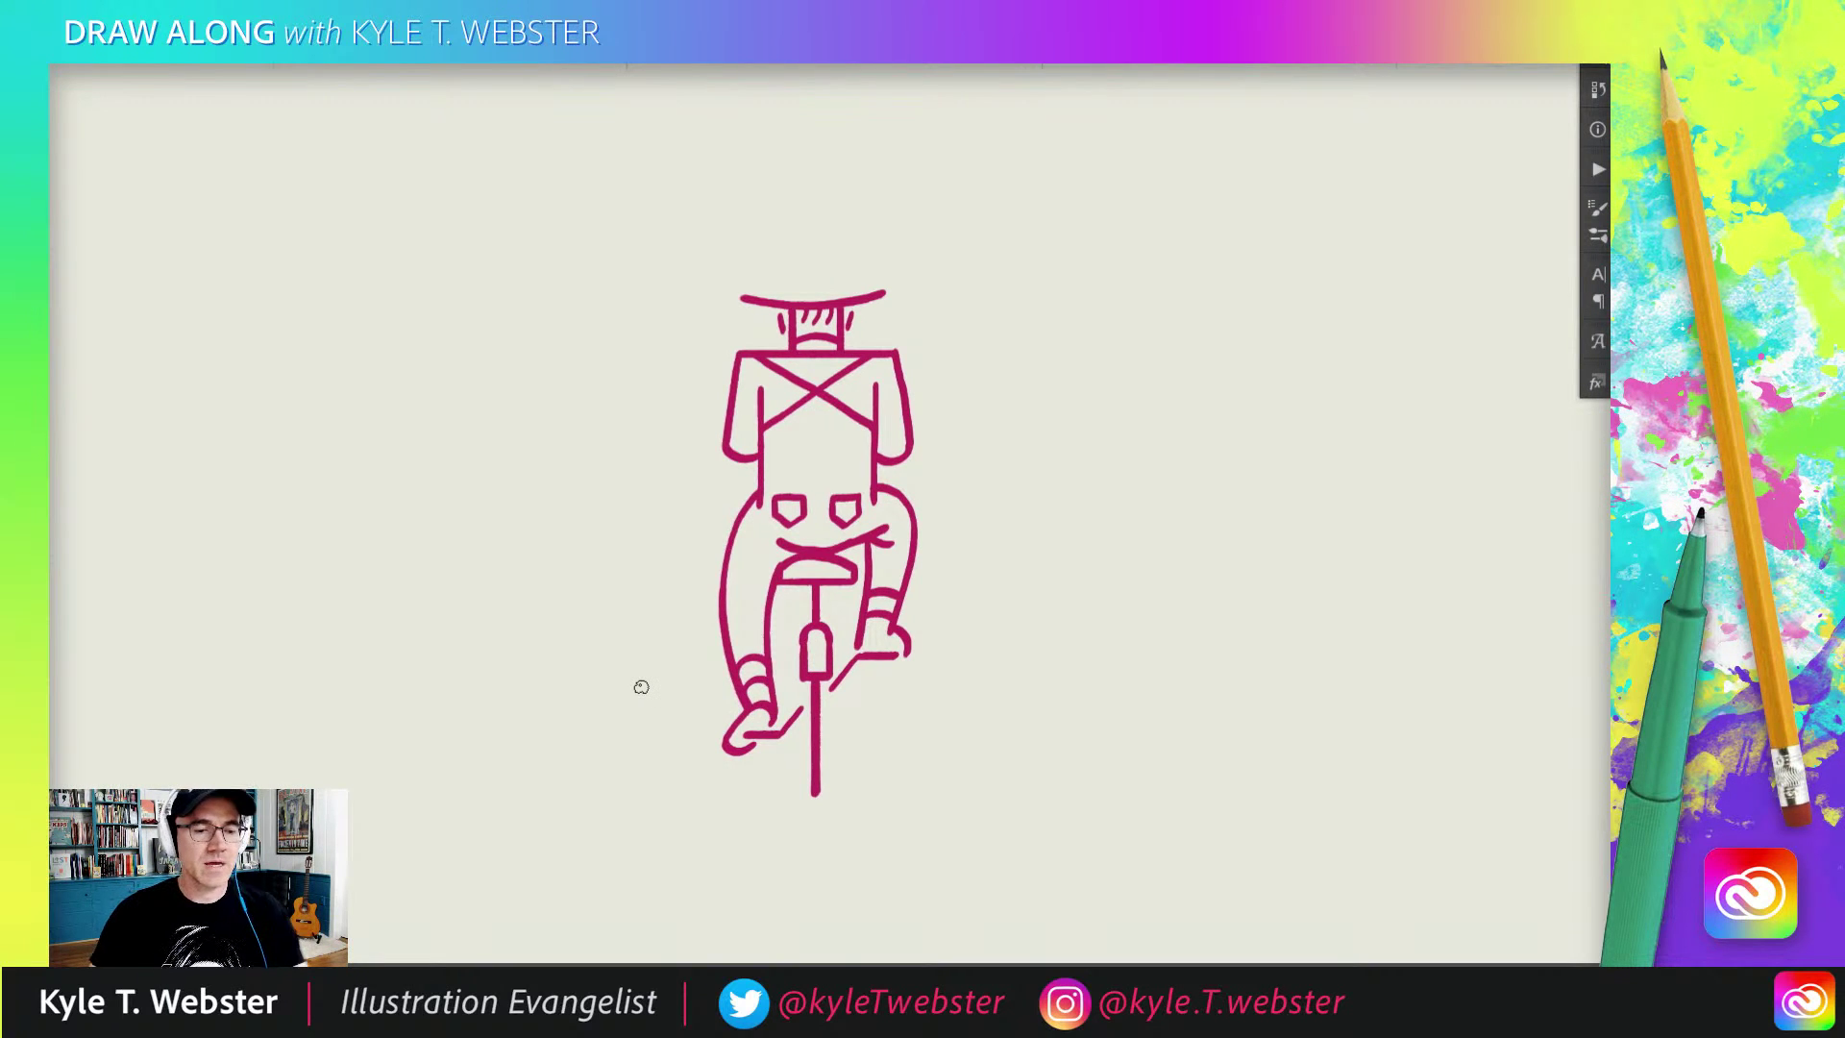
{"action": "left_click", "coordinate": [721, 255], "text": "ctrl"}
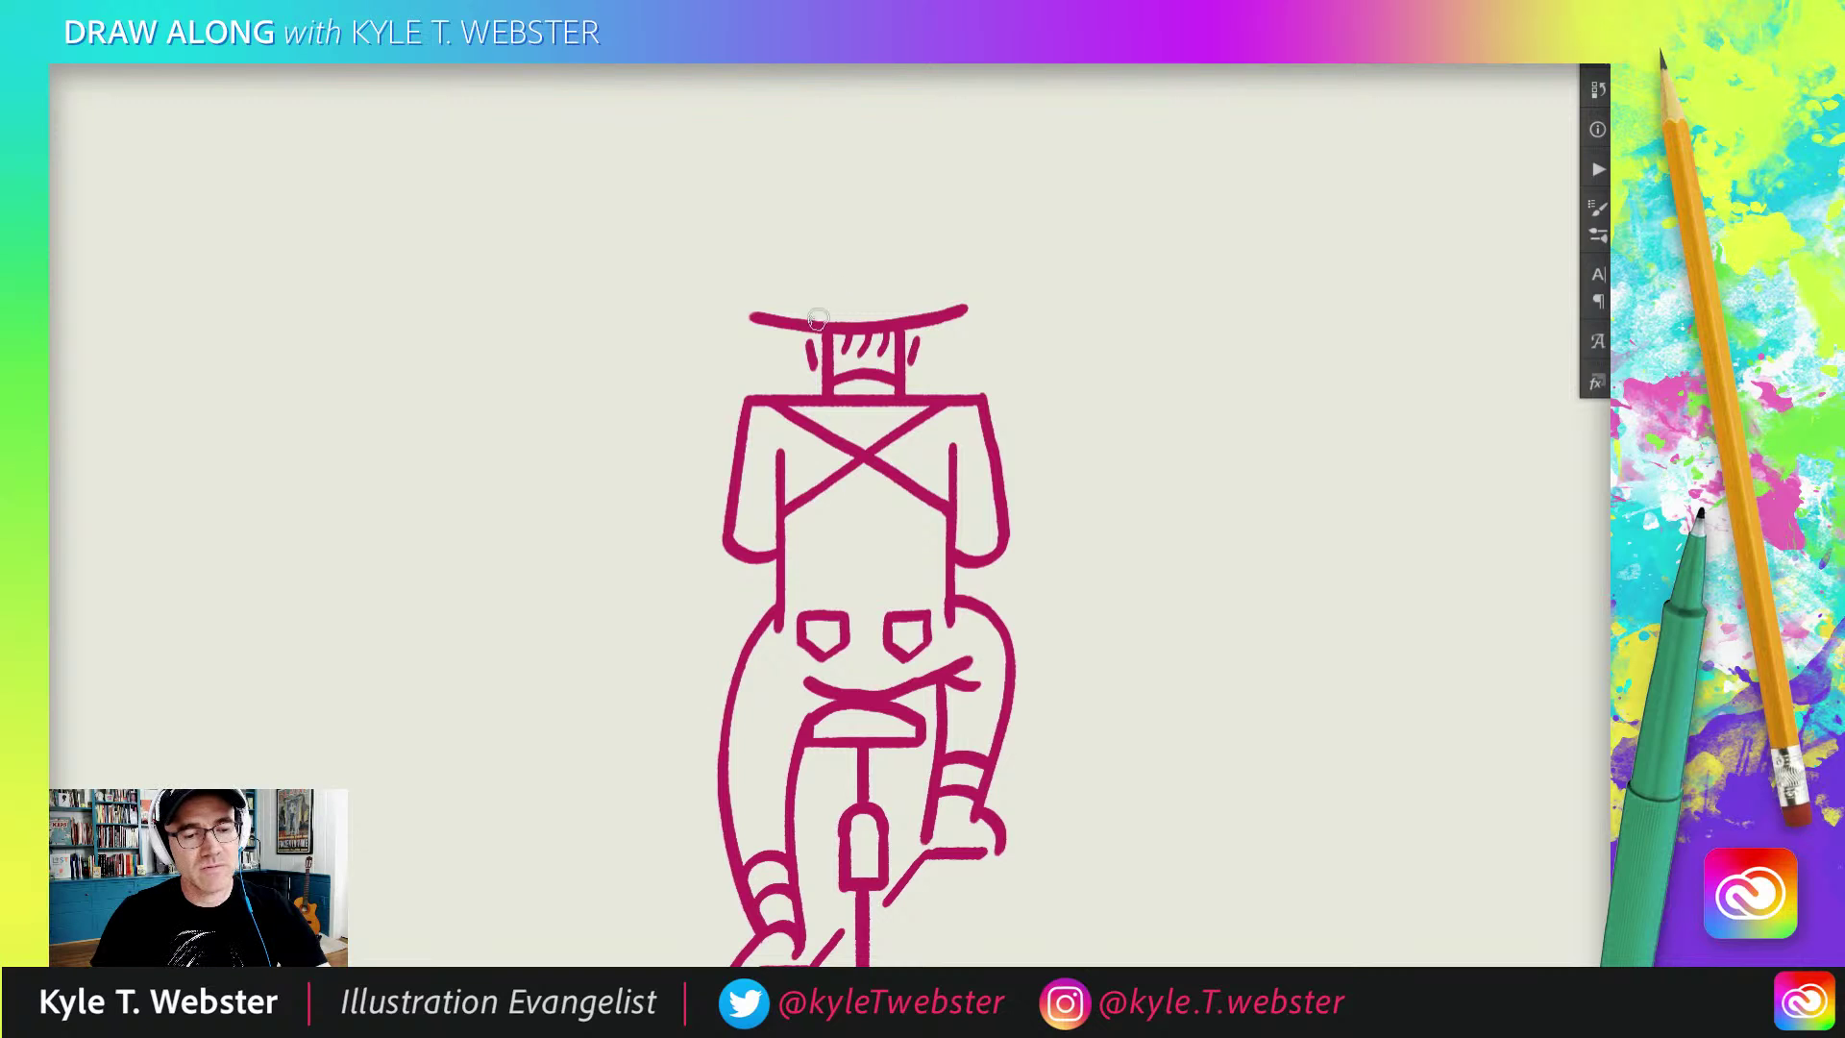
{"action": "mouse_move", "coordinate": [910, 319]}
{"action": "left_mouse_down"}
{"action": "mouse_move", "coordinate": [871, 266]}
{"action": "mouse_move", "coordinate": [828, 280]}
{"action": "mouse_move", "coordinate": [814, 325]}
{"action": "left_mouse_up"}
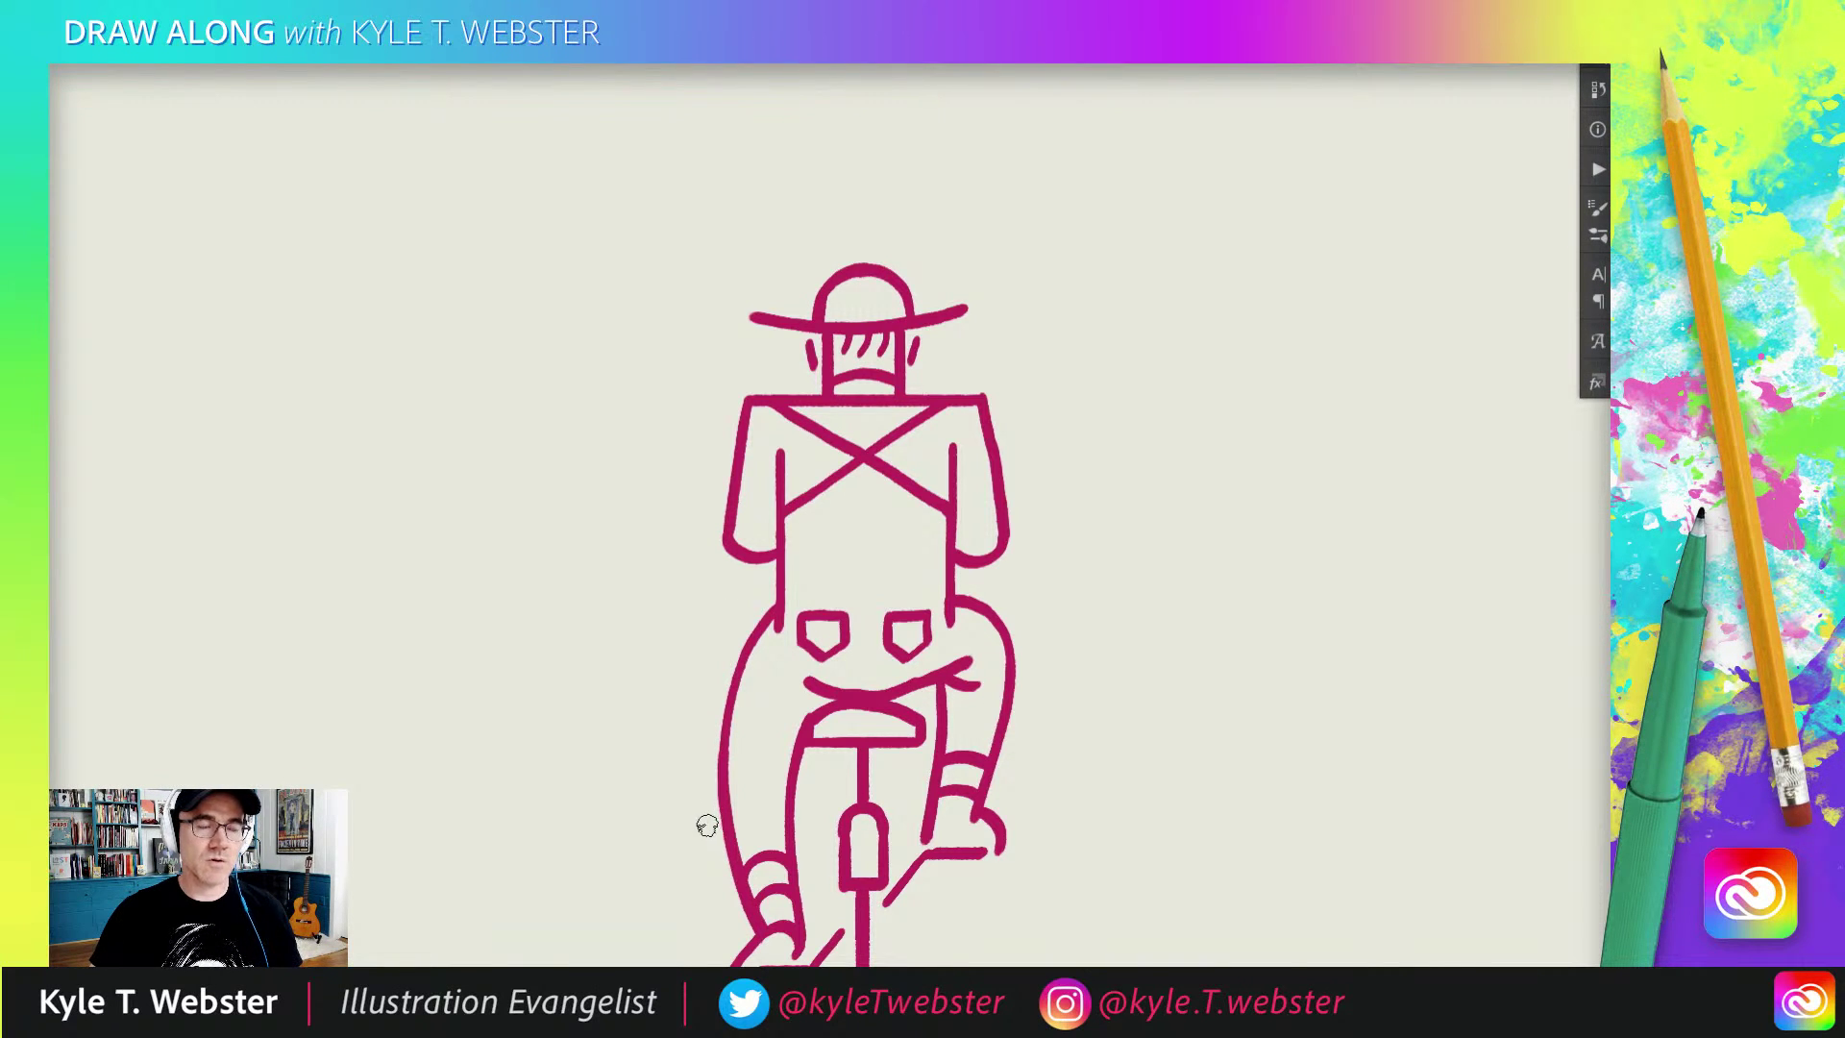
Step: Draw a short horizontal handlebar dash sticking out from the outer side of each of the cyclist's arms
{"action": "left_click", "coordinate": [690, 714], "text": "ctrl+alt"}
{"action": "key", "text": "ctrl+0"}
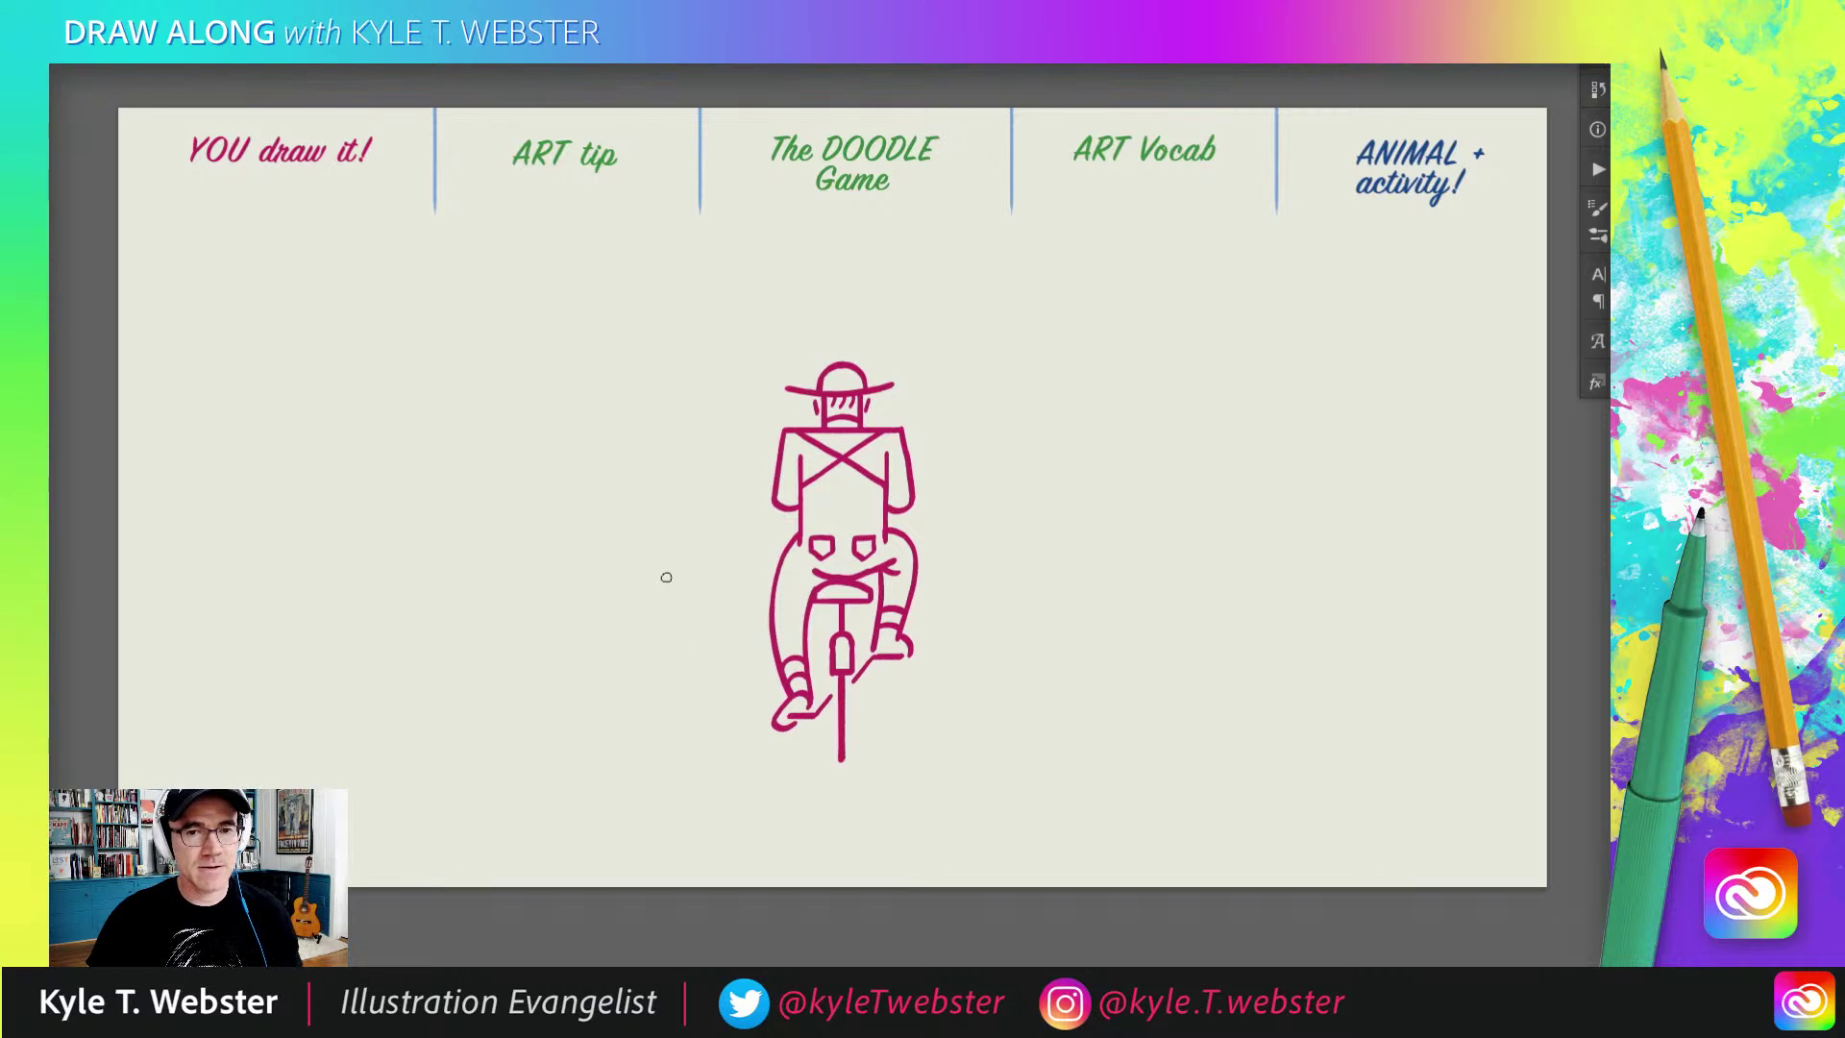
{"action": "left_click", "coordinate": [776, 492], "text": "ctrl"}
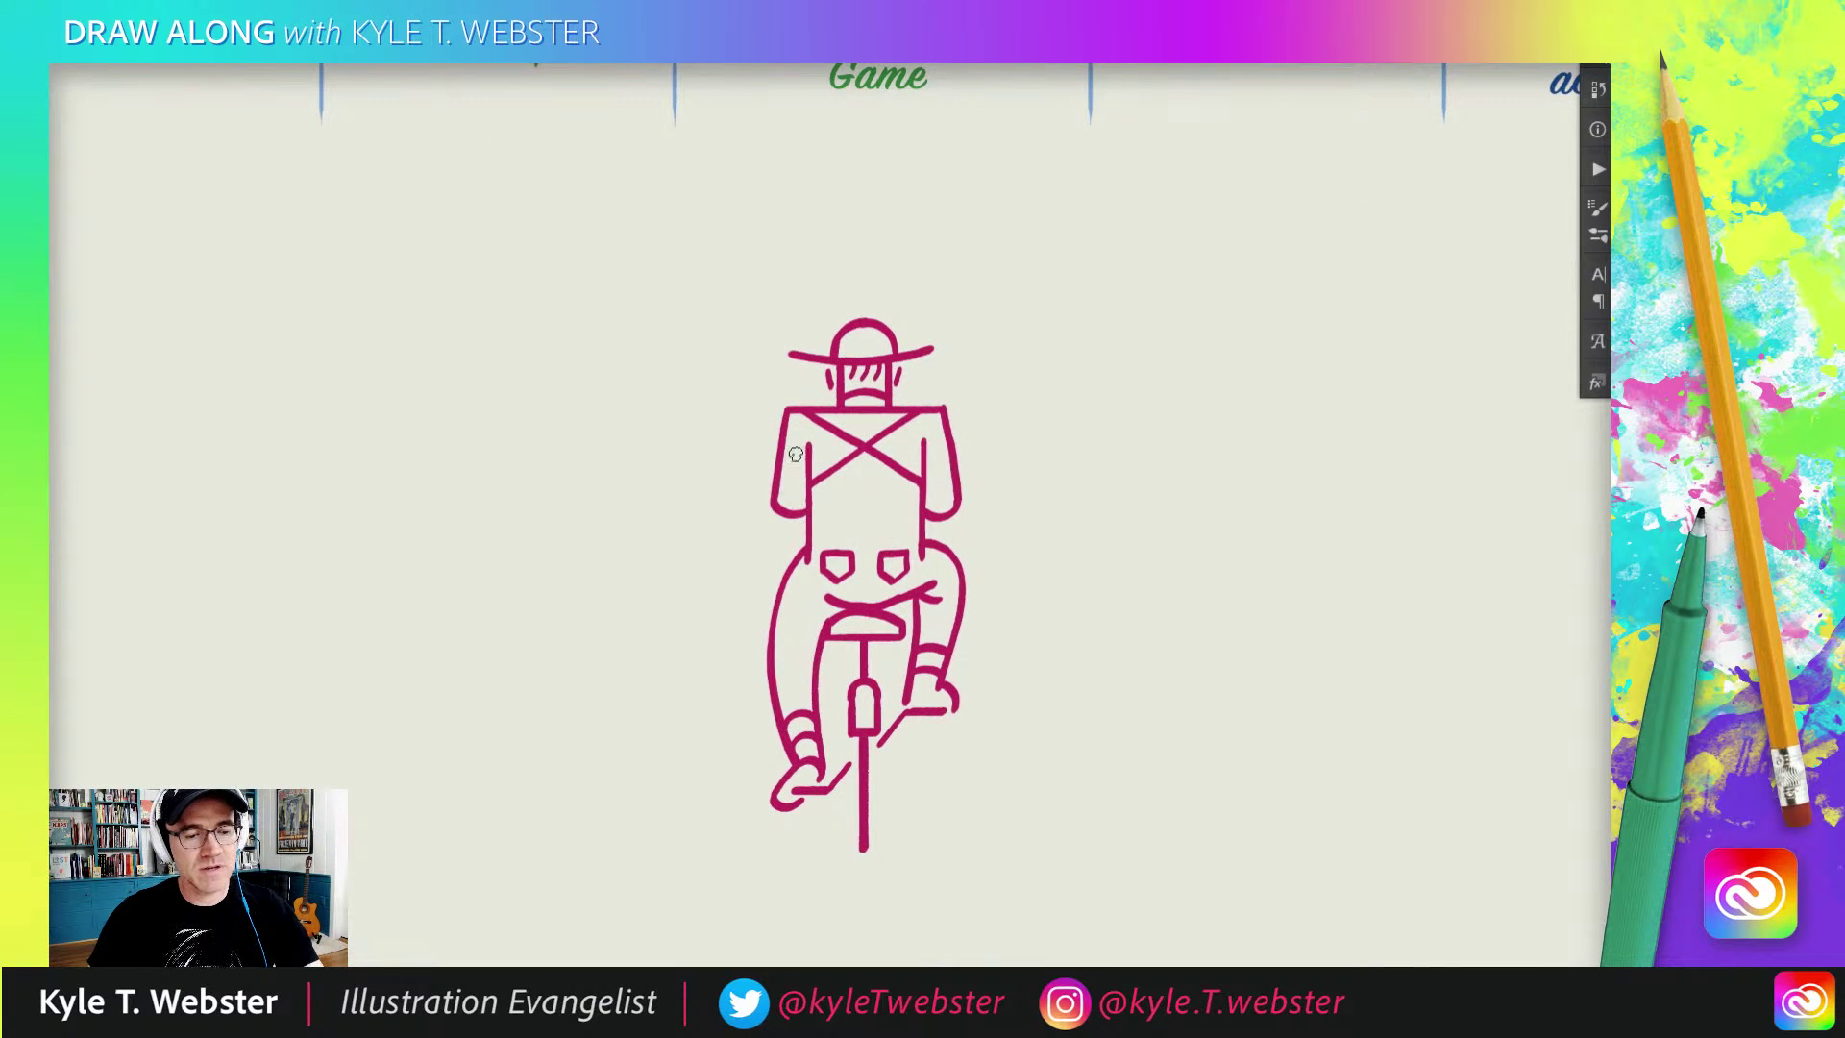
{"action": "left_click_drag", "start_coordinate": [774, 487], "coordinate": [751, 479]}
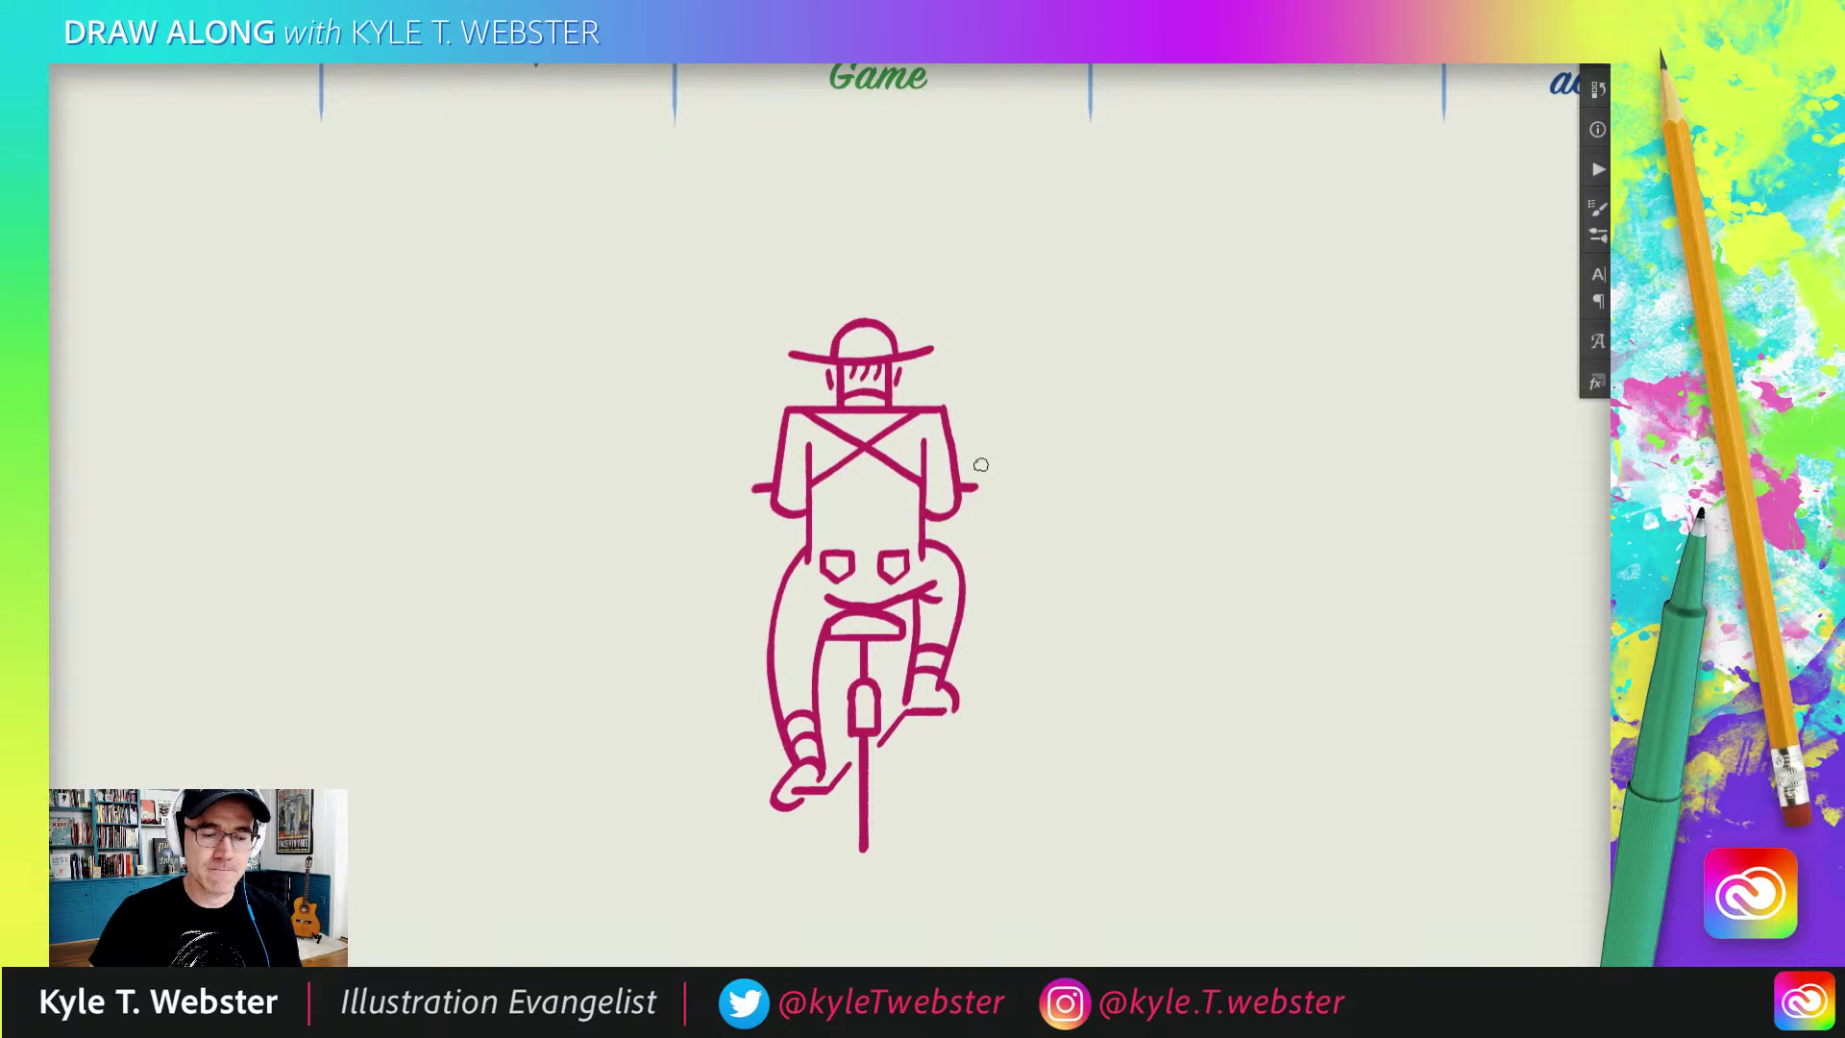
Step: Draw a horizontal ground line through the base of the wheel, with both ends curving downward as slopes
{"action": "mouse_move", "coordinate": [596, 638]}
{"action": "left_mouse_down"}
{"action": "mouse_move", "coordinate": [581, 523]}
{"action": "mouse_move", "coordinate": [647, 527]}
{"action": "left_mouse_up"}
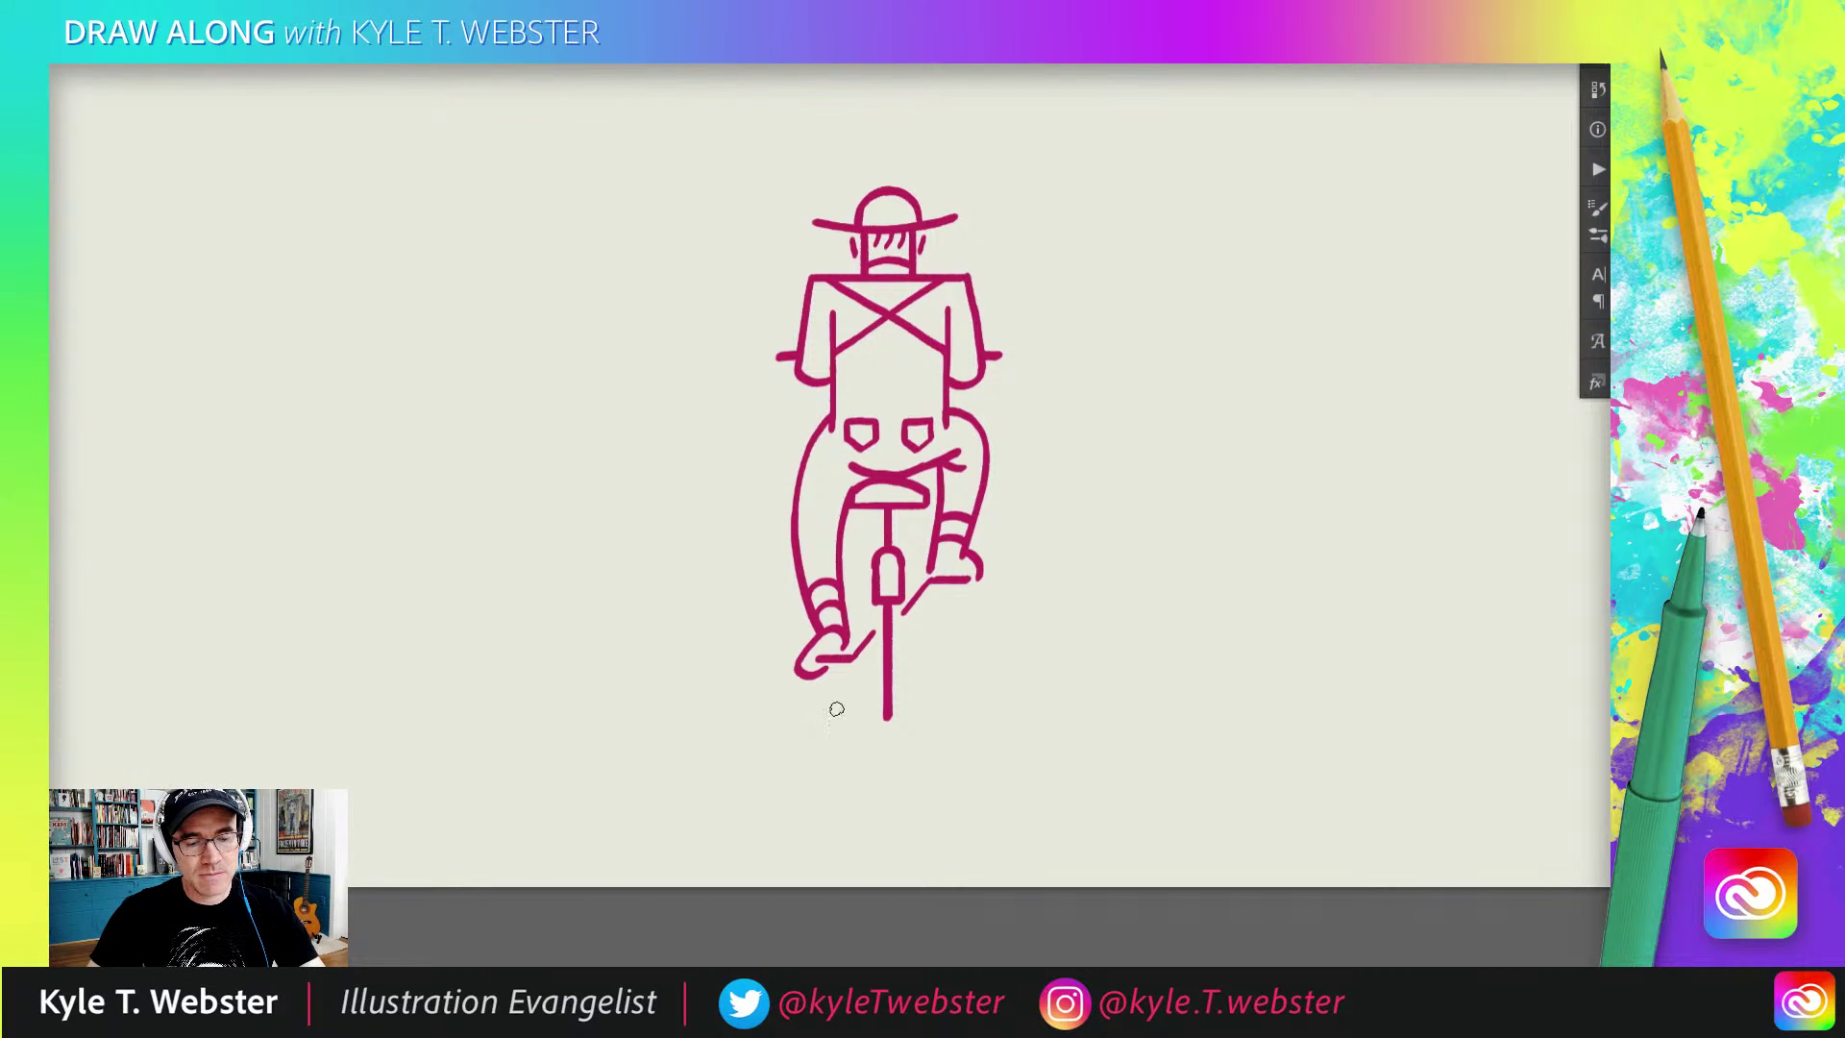
{"action": "left_click_drag", "start_coordinate": [1039, 718], "coordinate": [738, 712]}
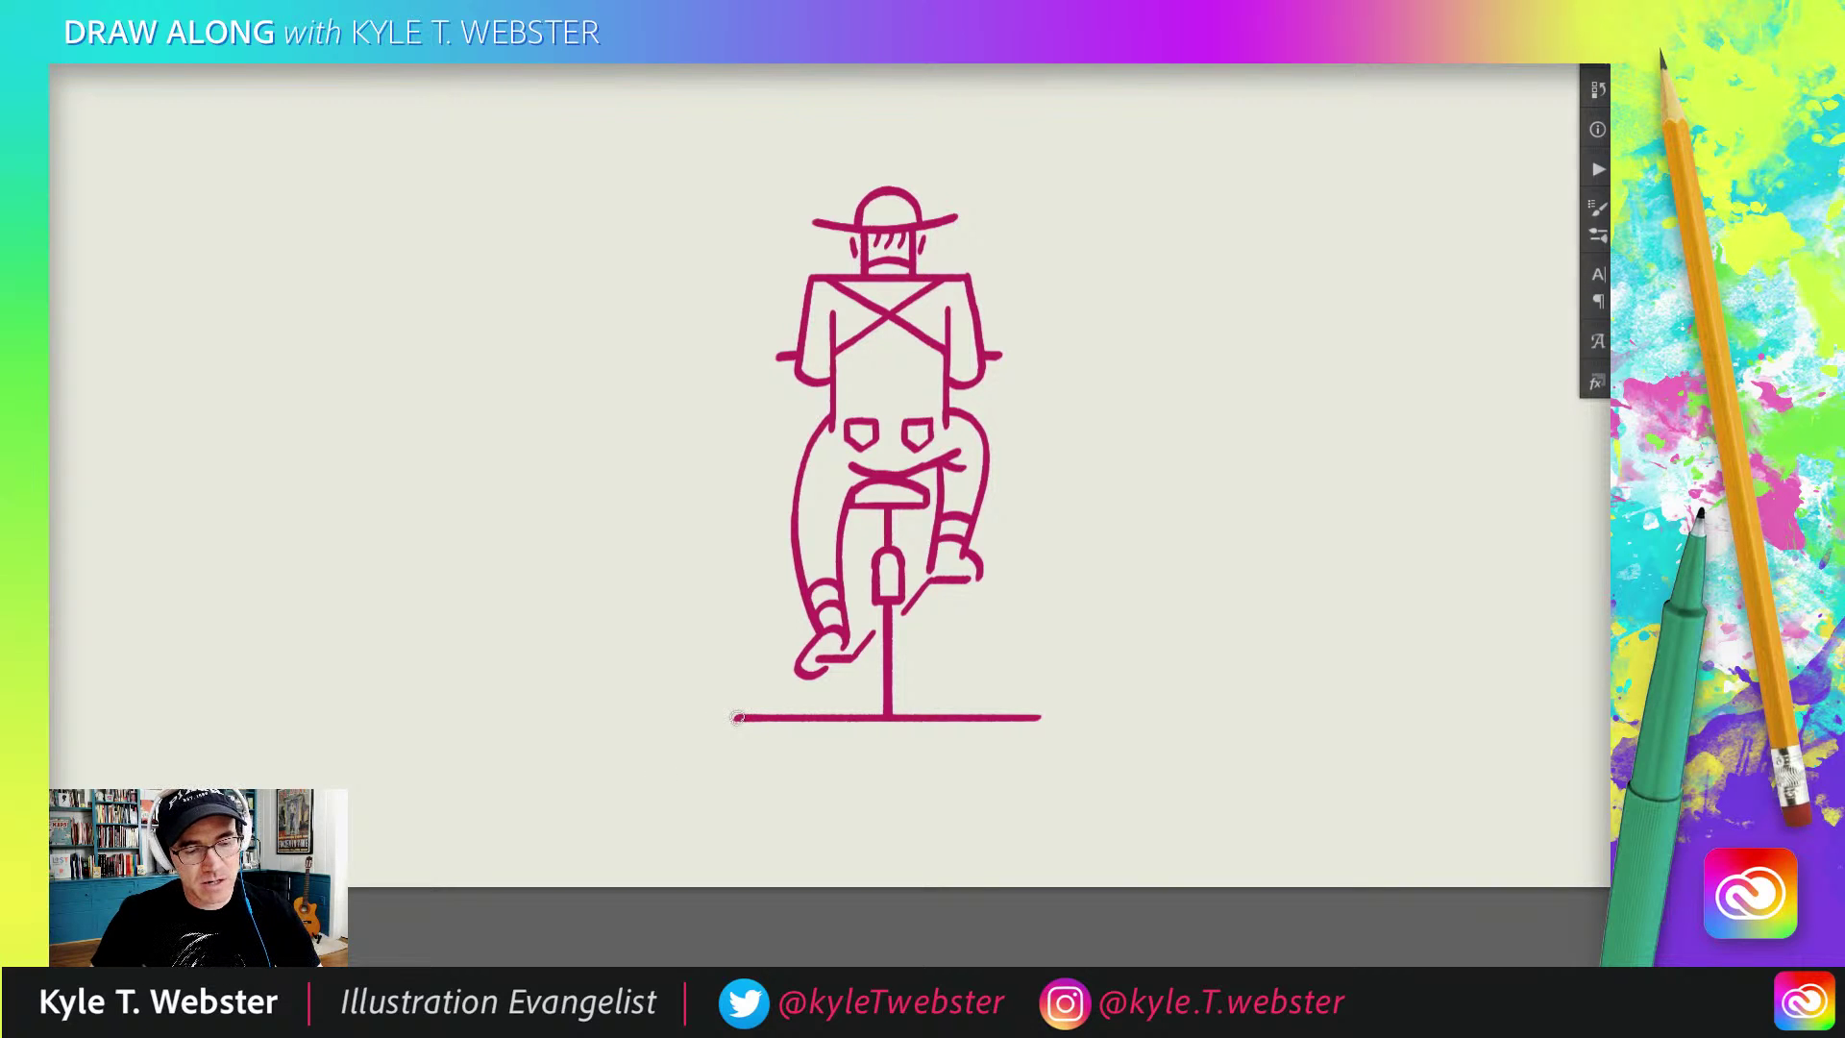
{"action": "left_click_drag", "start_coordinate": [736, 716], "coordinate": [659, 800]}
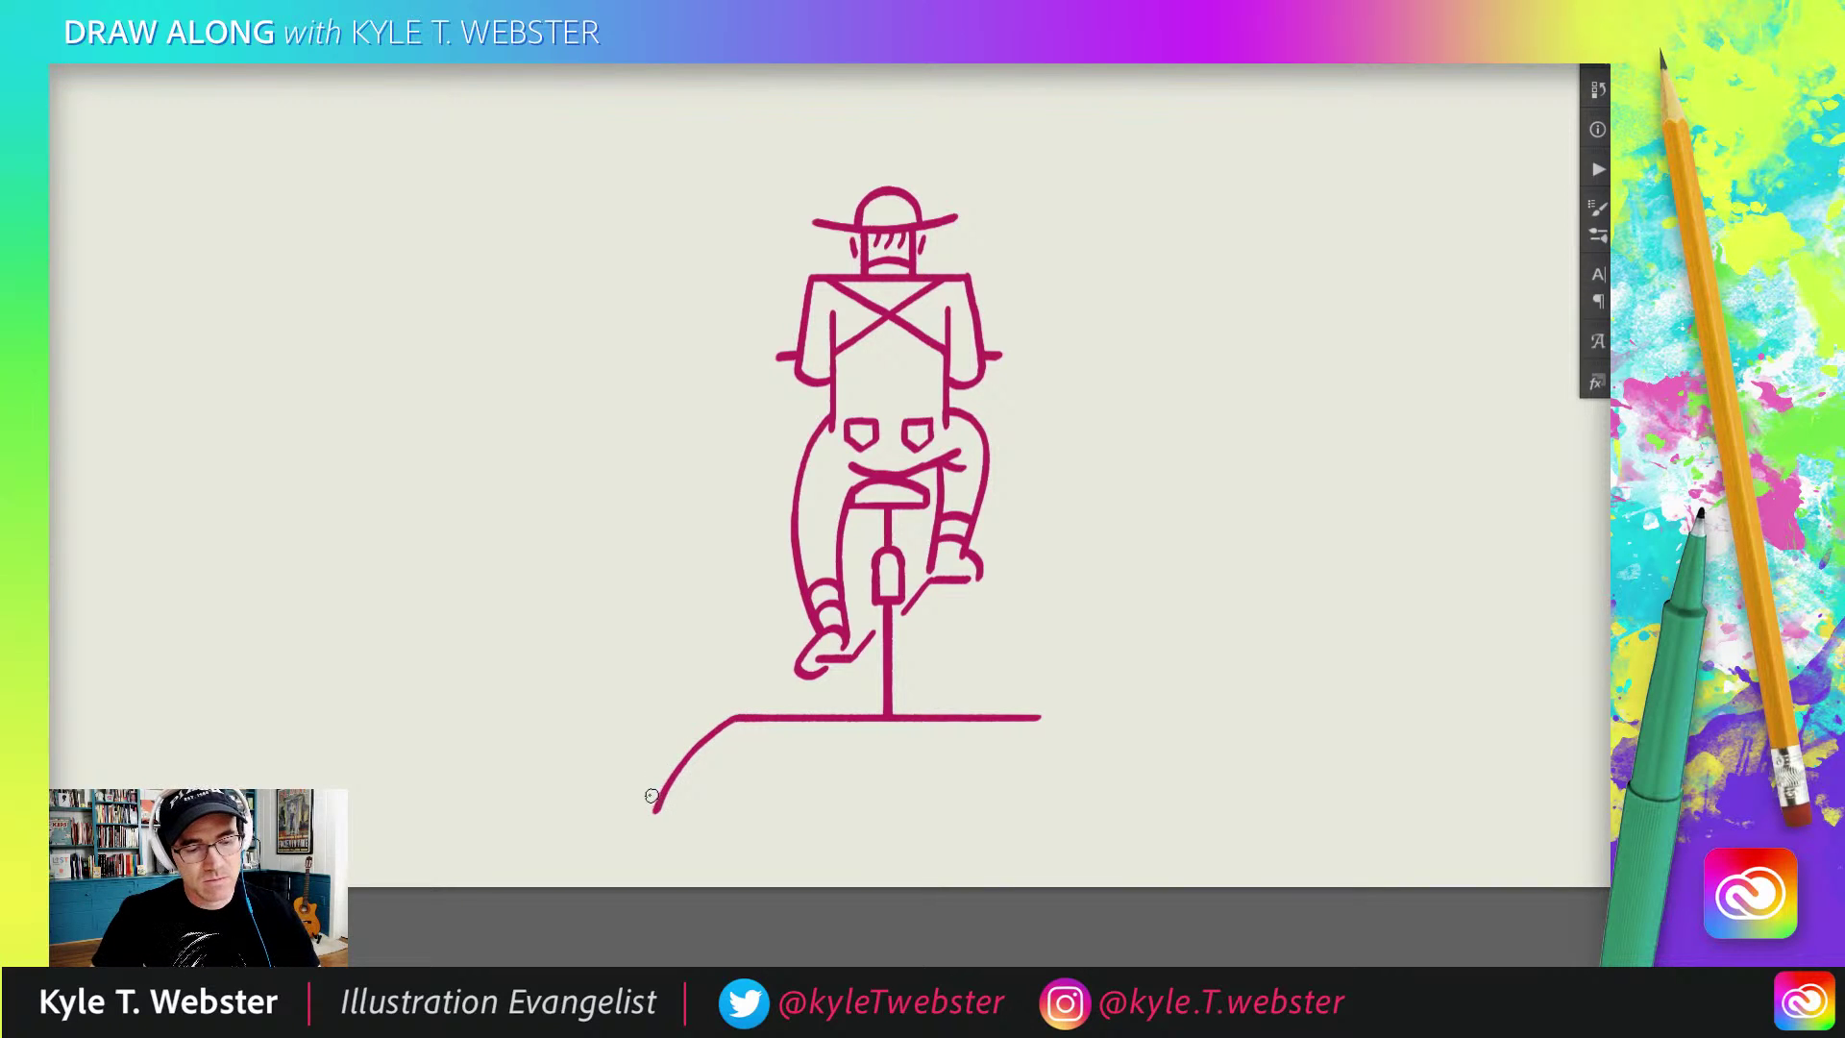
{"action": "left_click_drag", "start_coordinate": [698, 702], "coordinate": [678, 735]}
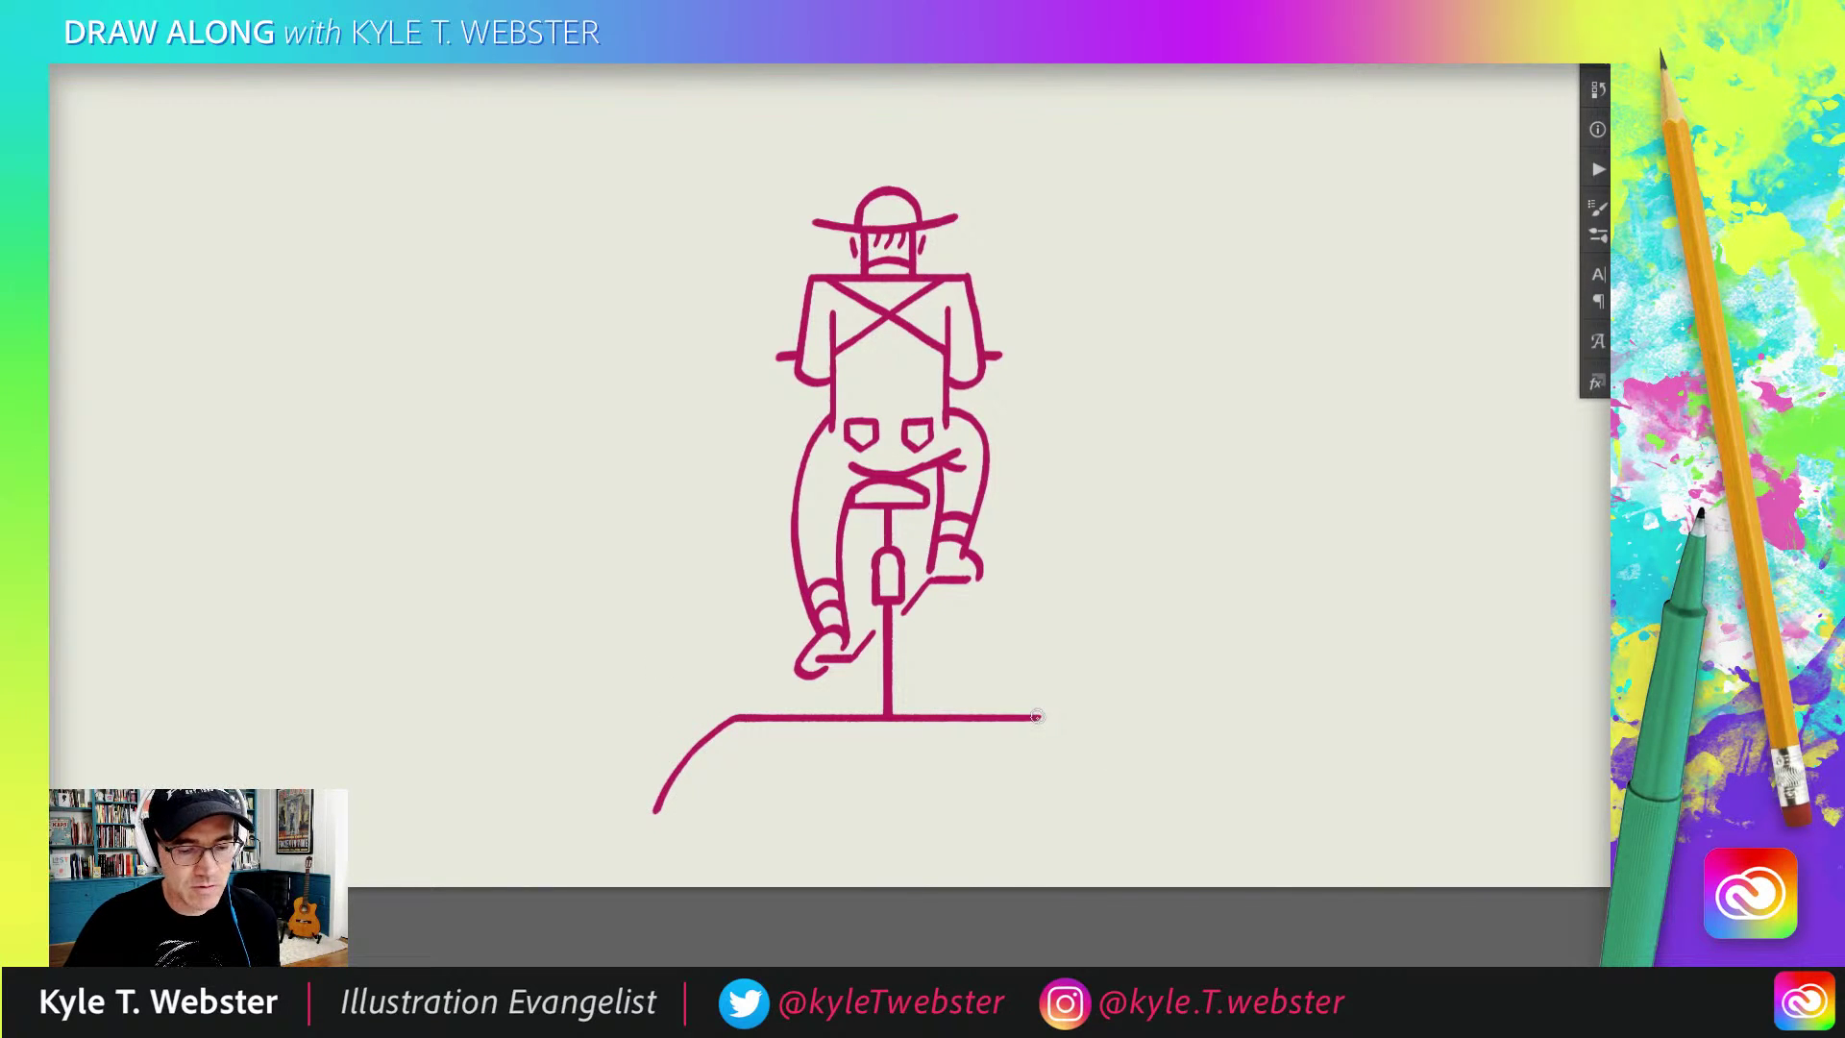
{"action": "left_click_drag", "start_coordinate": [1036, 716], "coordinate": [1117, 812]}
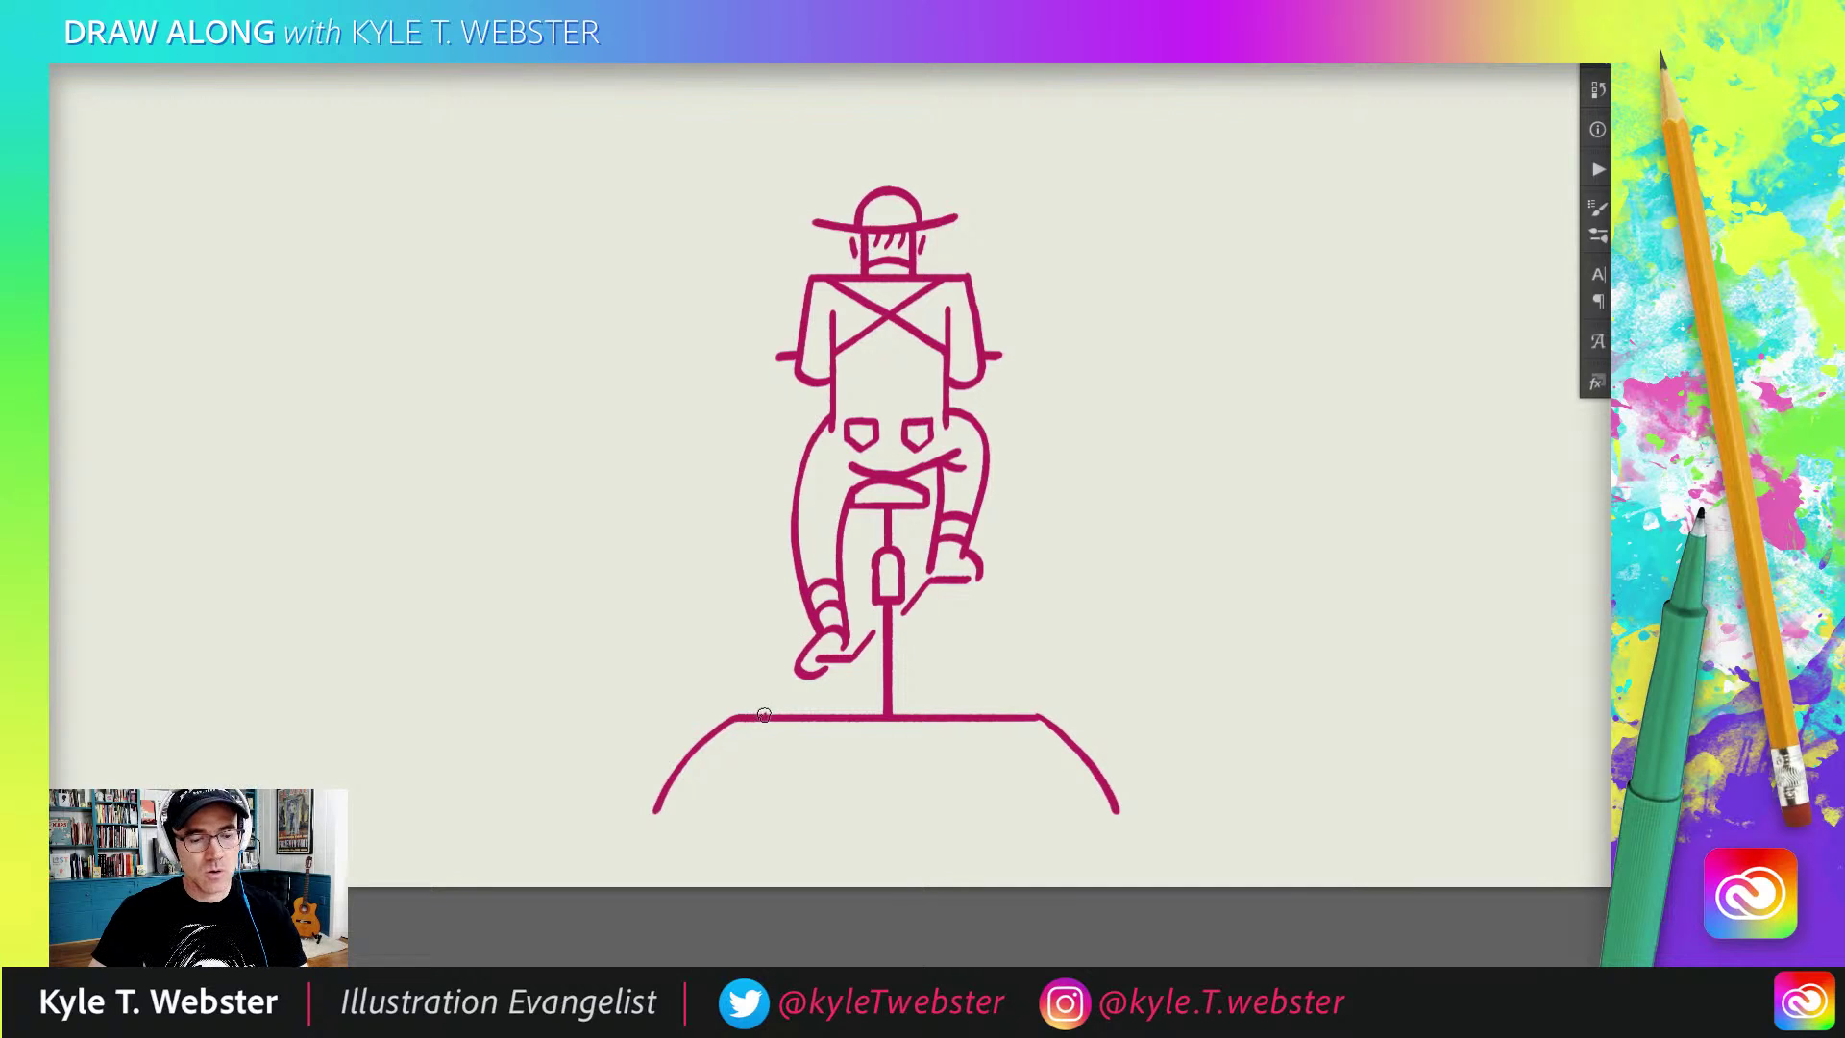
Step: Draw two rows of scalloped bush outlines rising outward from the ground line on each side of the cyclist
{"action": "mouse_move", "coordinate": [764, 715]}
{"action": "left_mouse_down"}
{"action": "mouse_move", "coordinate": [727, 630]}
{"action": "mouse_move", "coordinate": [699, 636]}
{"action": "mouse_move", "coordinate": [601, 582]}
{"action": "mouse_move", "coordinate": [581, 600]}
{"action": "left_mouse_up"}
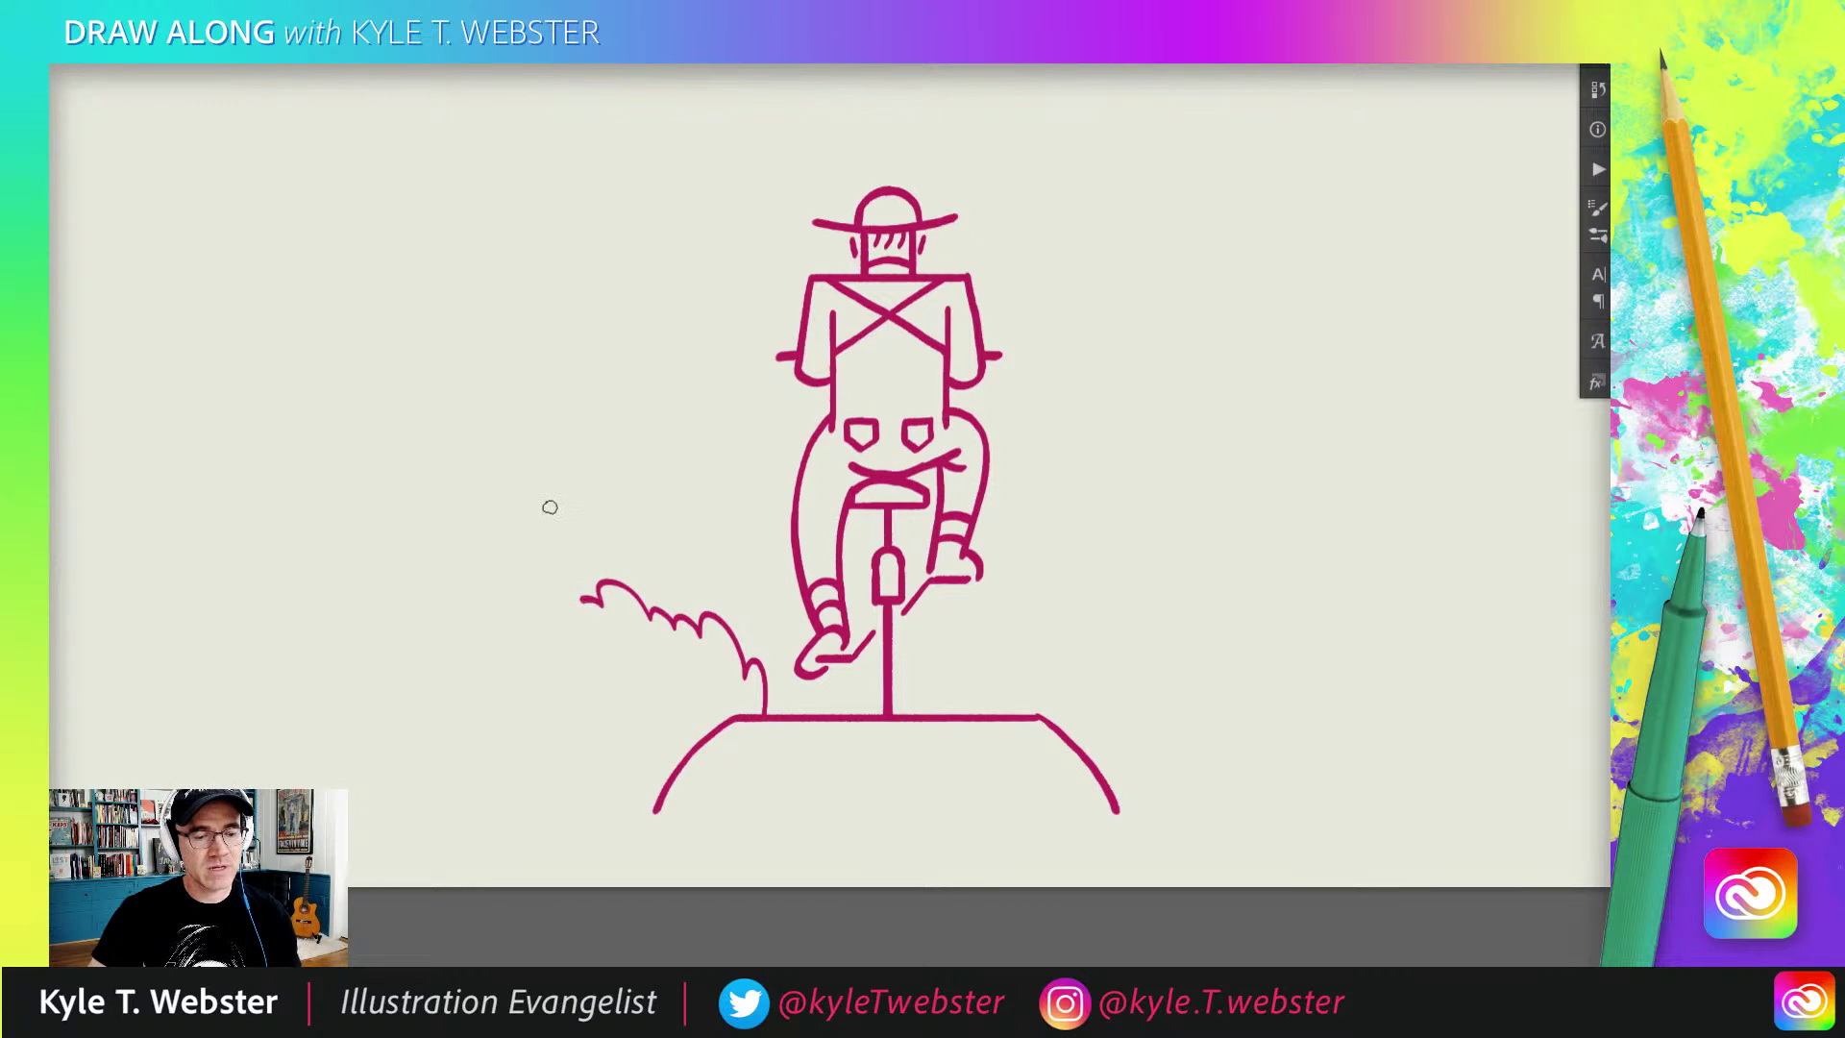
{"action": "mouse_move", "coordinate": [1012, 716]}
{"action": "left_mouse_down"}
{"action": "mouse_move", "coordinate": [1010, 688]}
{"action": "mouse_move", "coordinate": [1070, 623]}
{"action": "mouse_move", "coordinate": [1159, 592]}
{"action": "left_mouse_up"}
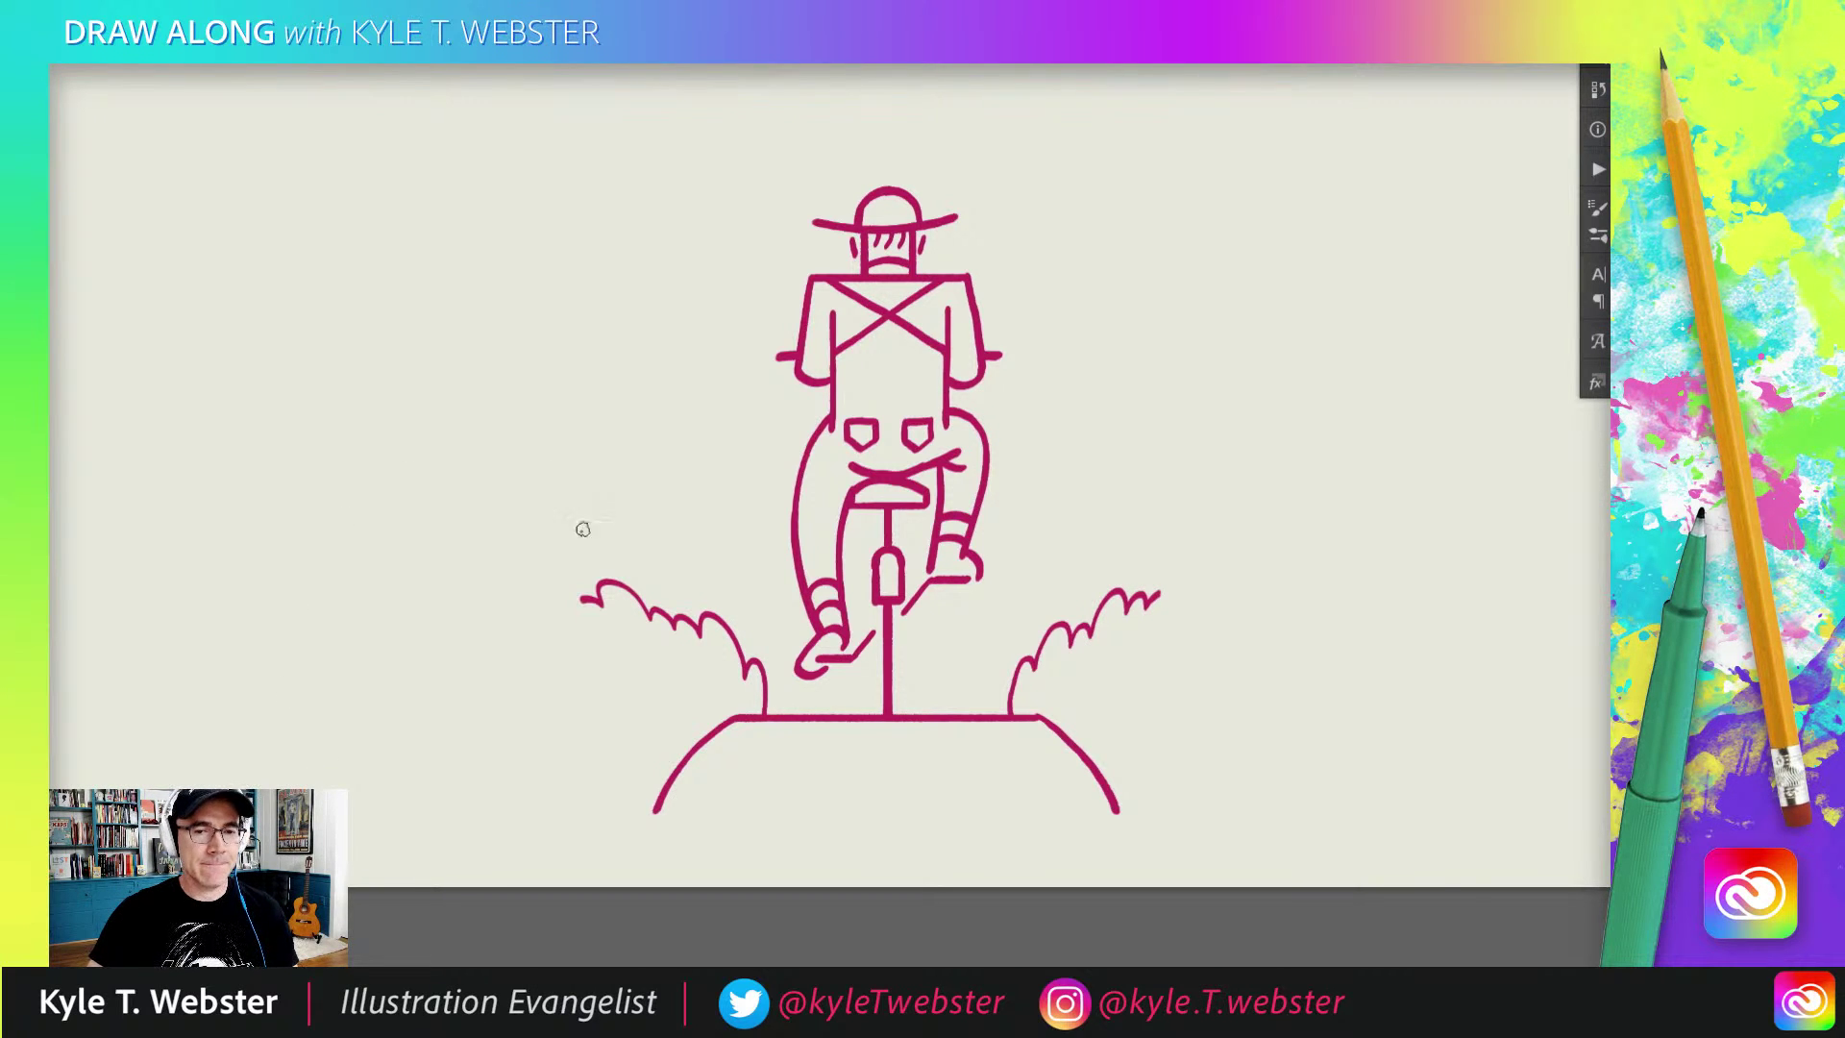
{"action": "mouse_move", "coordinate": [741, 706]}
{"action": "left_mouse_down"}
{"action": "mouse_move", "coordinate": [677, 665]}
{"action": "mouse_move", "coordinate": [638, 667]}
{"action": "left_mouse_up"}
{"action": "mouse_move", "coordinate": [1021, 709]}
{"action": "left_mouse_down"}
{"action": "mouse_move", "coordinate": [1064, 653]}
{"action": "mouse_move", "coordinate": [1124, 658]}
{"action": "left_mouse_up"}
Step: Add small grass dashes and dots beside both slopes and a little scalloped shrub at the inner foot of each bush
{"action": "mouse_move", "coordinate": [679, 726]}
{"action": "left_mouse_down"}
{"action": "mouse_move", "coordinate": [661, 742]}
{"action": "mouse_move", "coordinate": [640, 726]}
{"action": "mouse_move", "coordinate": [629, 769]}
{"action": "left_mouse_up"}
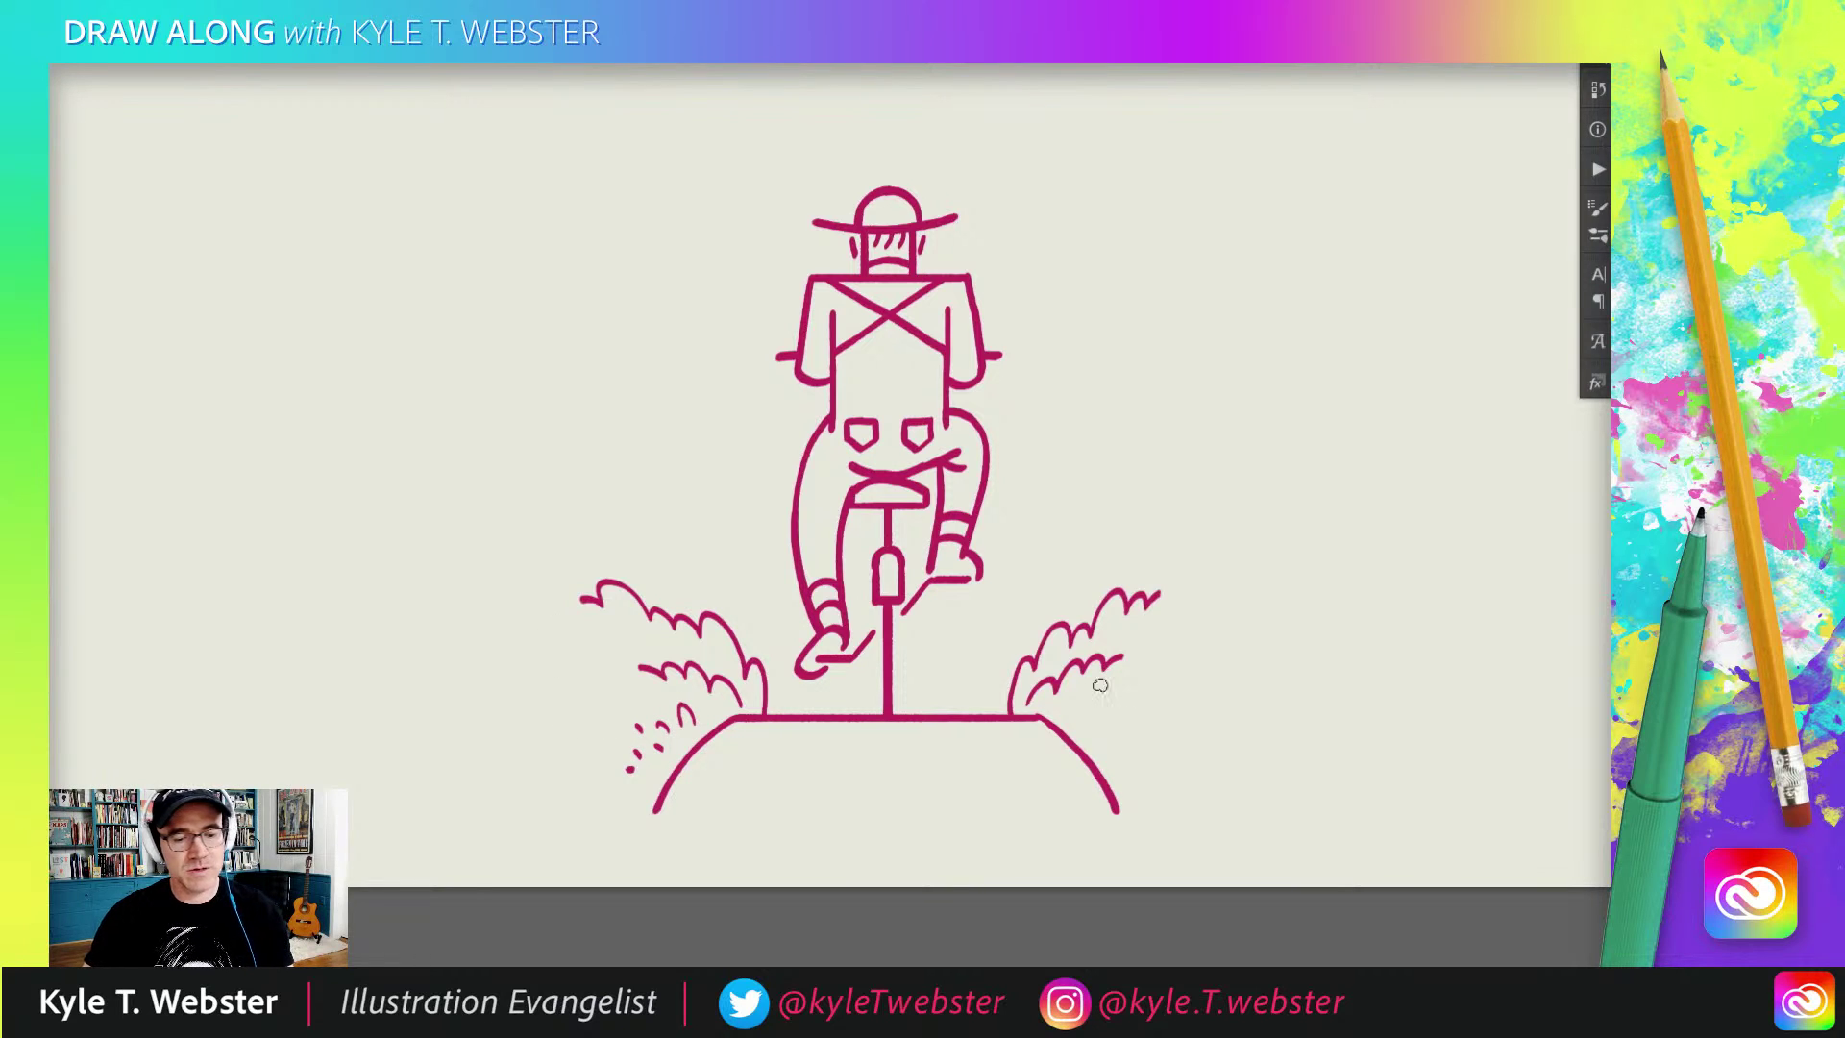
{"action": "mouse_move", "coordinate": [1064, 717]}
{"action": "left_mouse_down"}
{"action": "mouse_move", "coordinate": [1102, 707]}
{"action": "mouse_move", "coordinate": [1110, 743]}
{"action": "left_mouse_up"}
{"action": "left_click_drag", "start_coordinate": [1120, 754], "coordinate": [1126, 716]}
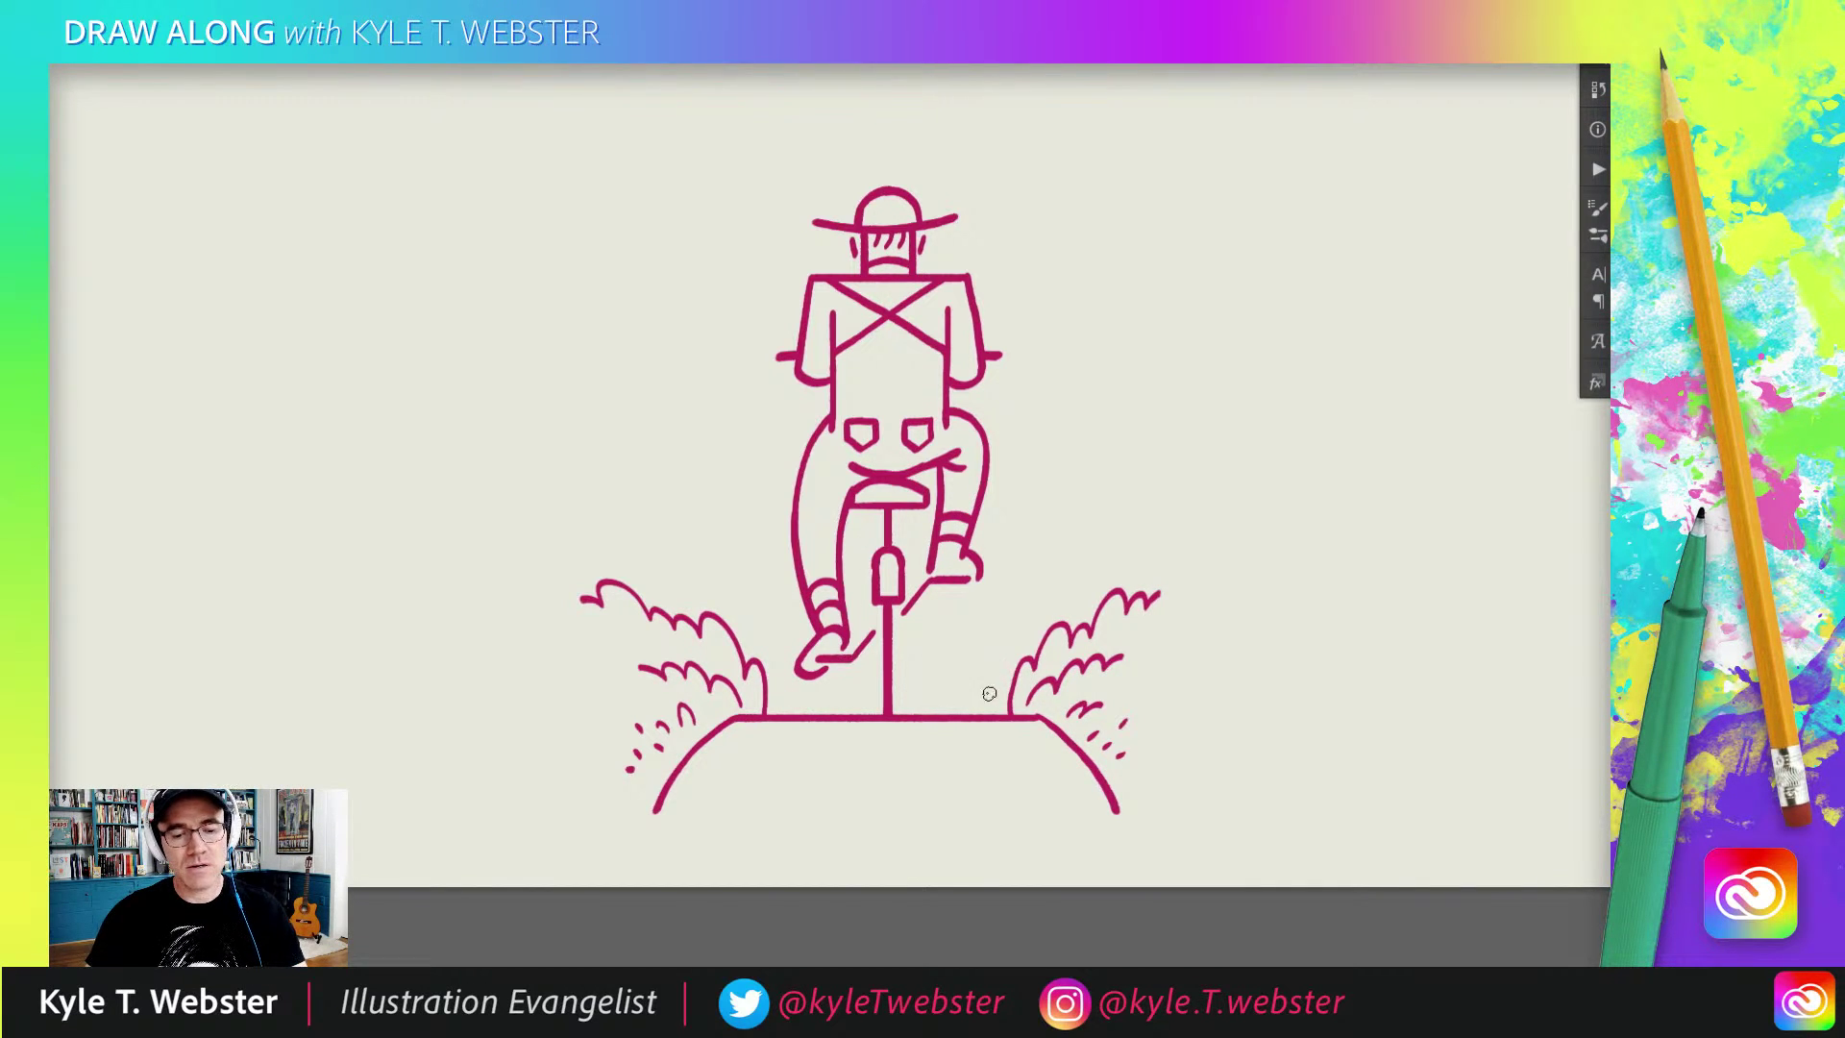
{"action": "left_click_drag", "start_coordinate": [1012, 680], "coordinate": [968, 716]}
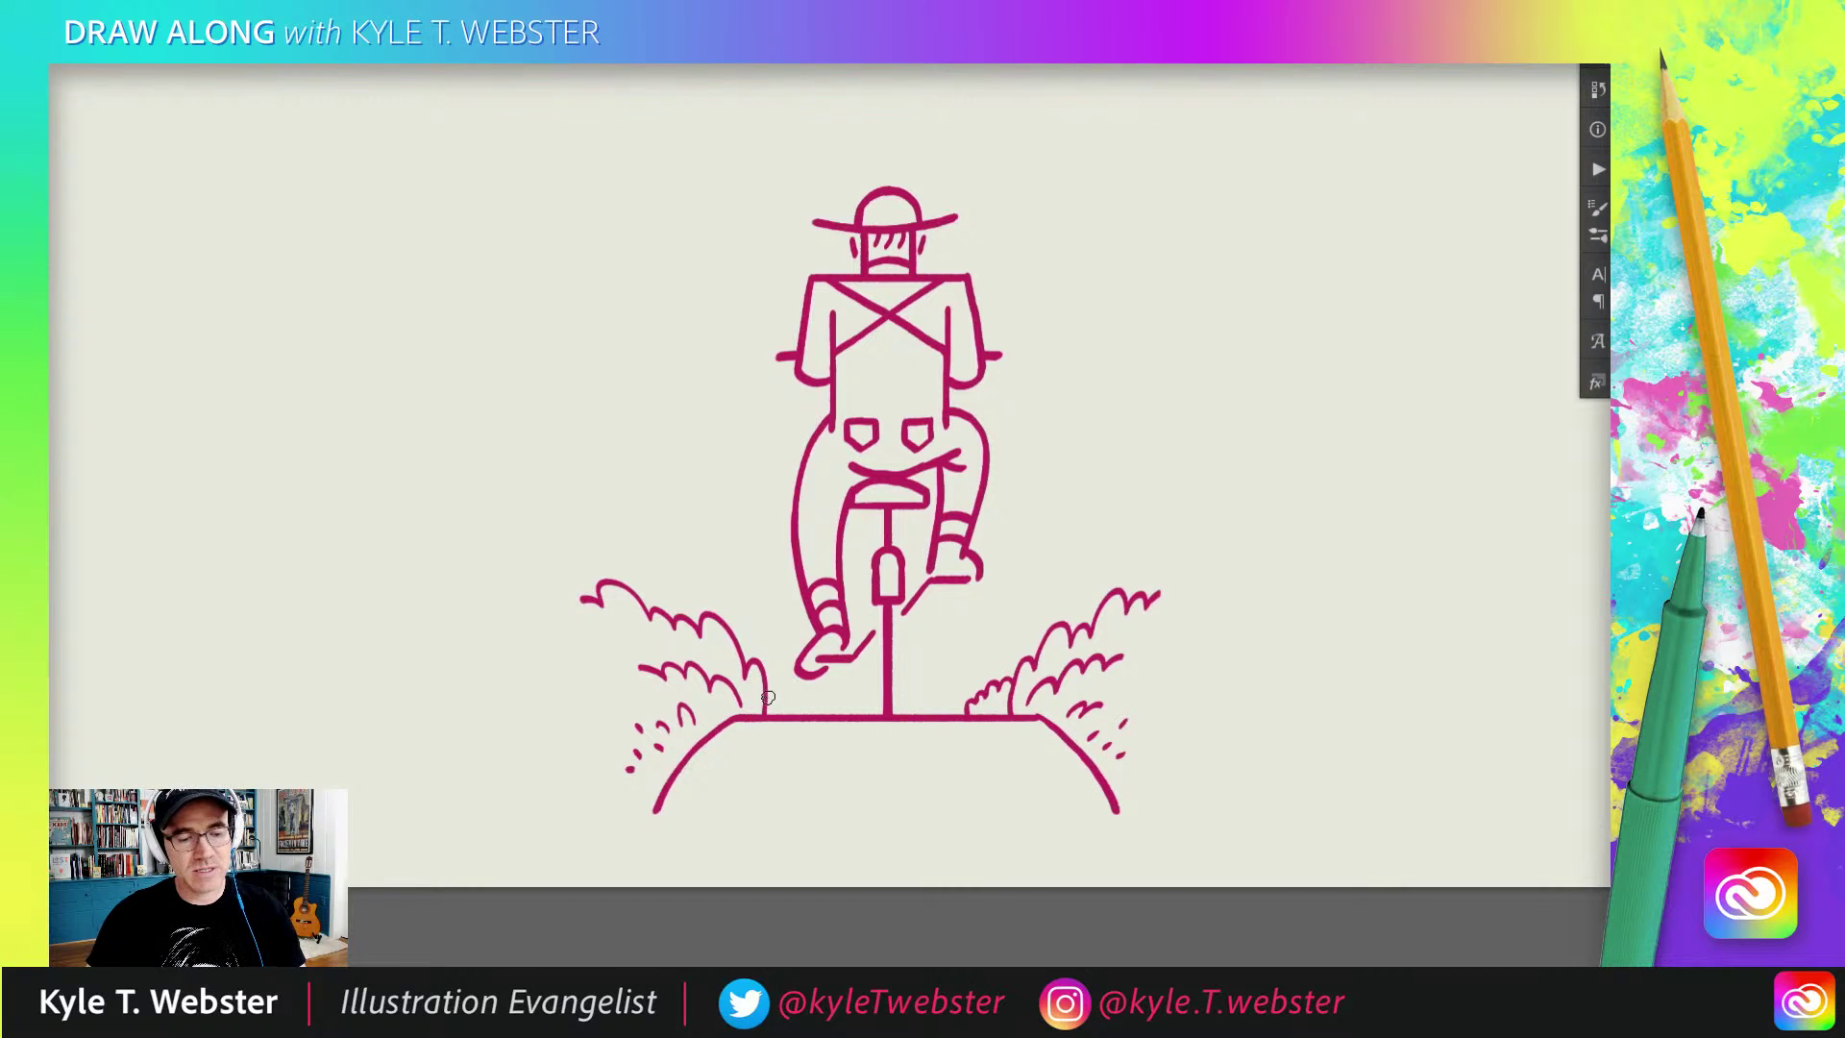
{"action": "left_click_drag", "start_coordinate": [769, 691], "coordinate": [807, 712]}
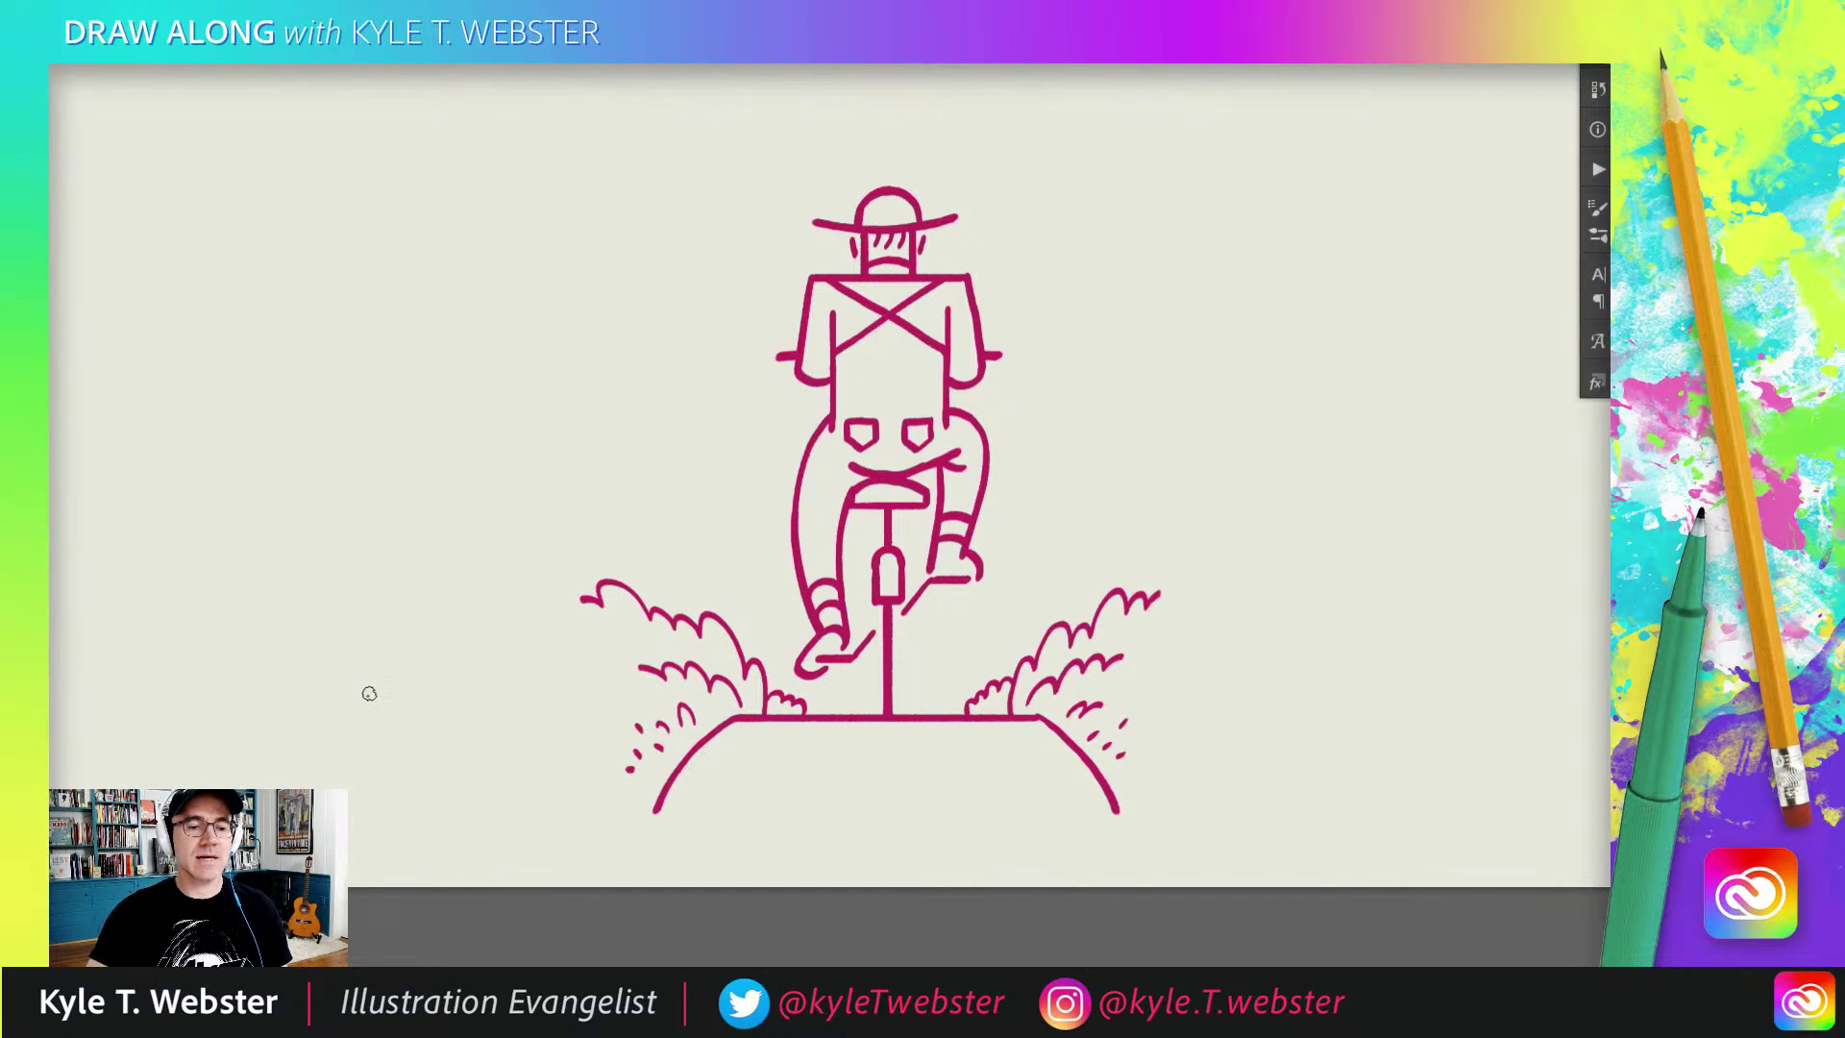
Step: Draw one larger branching tree above the right bushes and two small leafy trees above the left bushes
{"action": "mouse_move", "coordinate": [1095, 615]}
{"action": "left_mouse_down"}
{"action": "mouse_move", "coordinate": [1084, 549]}
{"action": "mouse_move", "coordinate": [1064, 567]}
{"action": "mouse_move", "coordinate": [1104, 540]}
{"action": "mouse_move", "coordinate": [1080, 490]}
{"action": "mouse_move", "coordinate": [1030, 575]}
{"action": "mouse_move", "coordinate": [1074, 561]}
{"action": "left_mouse_up"}
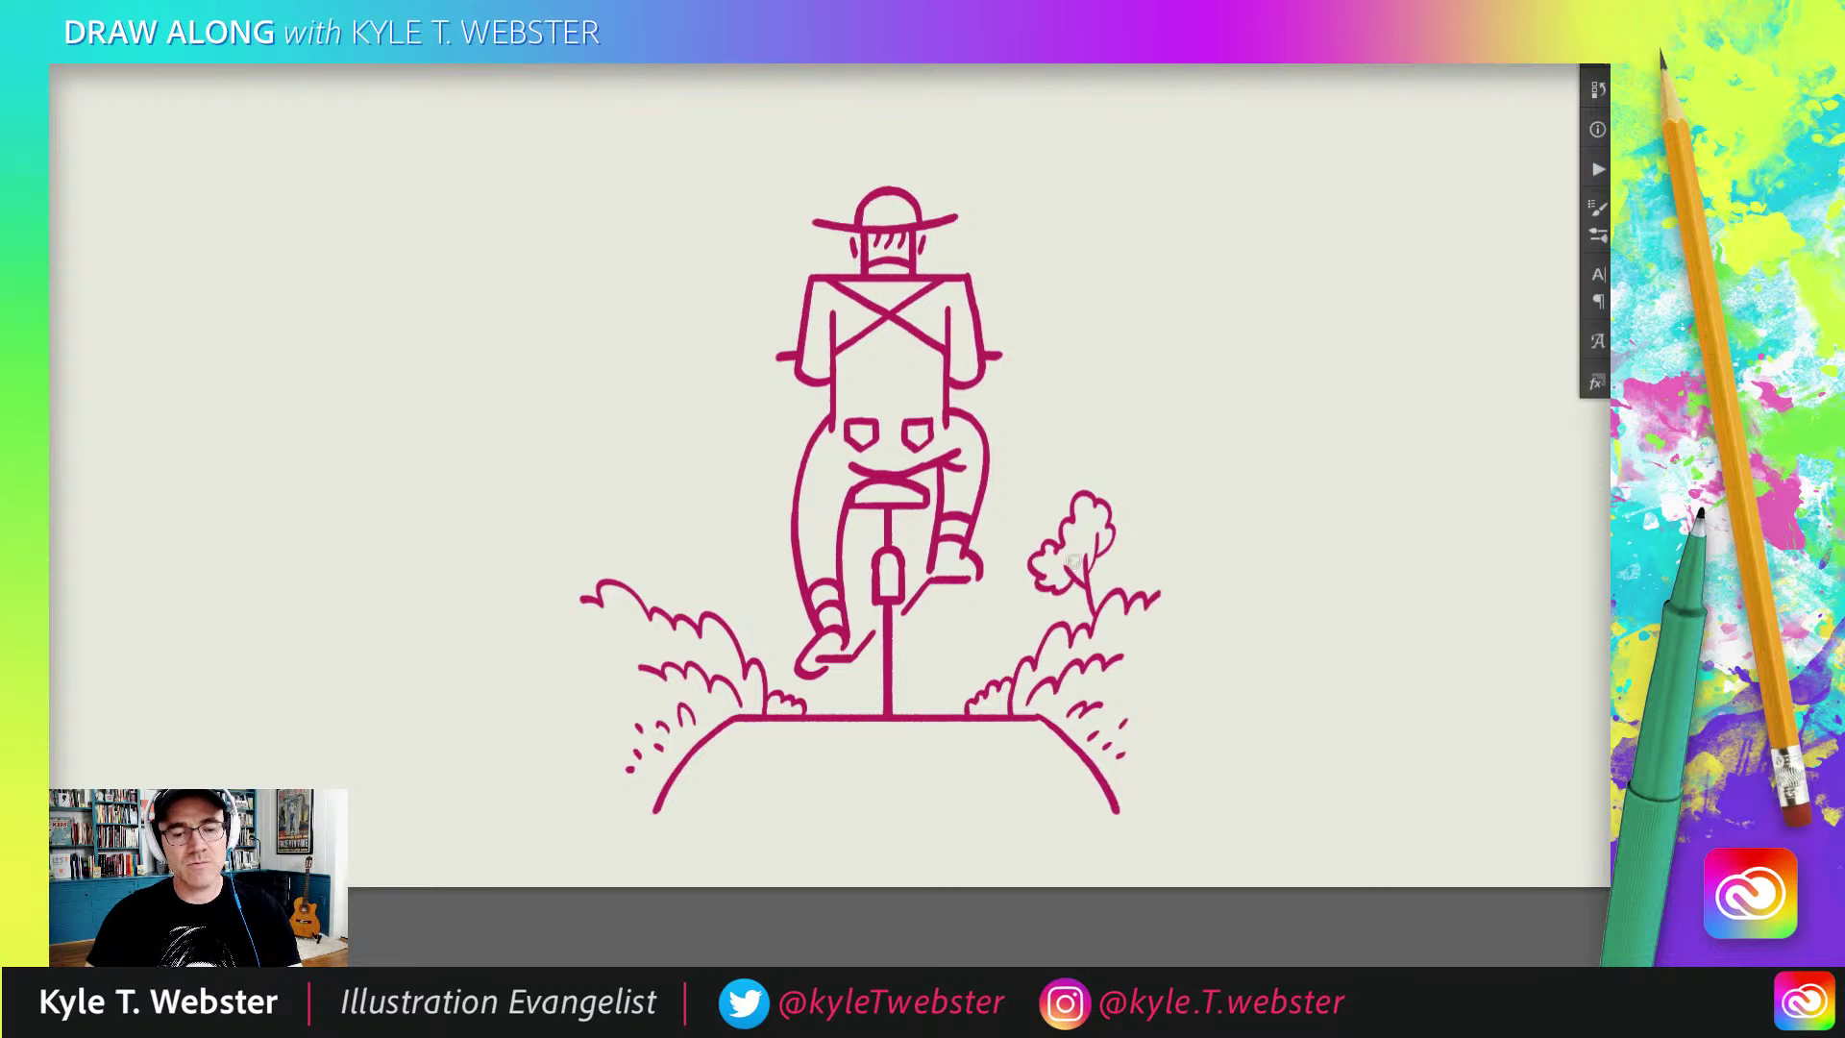
{"action": "mouse_move", "coordinate": [684, 618]}
{"action": "left_mouse_down"}
{"action": "mouse_move", "coordinate": [710, 552]}
{"action": "mouse_move", "coordinate": [684, 591]}
{"action": "mouse_move", "coordinate": [696, 577]}
{"action": "left_mouse_up"}
{"action": "mouse_move", "coordinate": [726, 626]}
{"action": "left_mouse_down"}
{"action": "mouse_move", "coordinate": [751, 607]}
{"action": "mouse_move", "coordinate": [722, 594]}
{"action": "mouse_move", "coordinate": [735, 619]}
{"action": "left_mouse_up"}
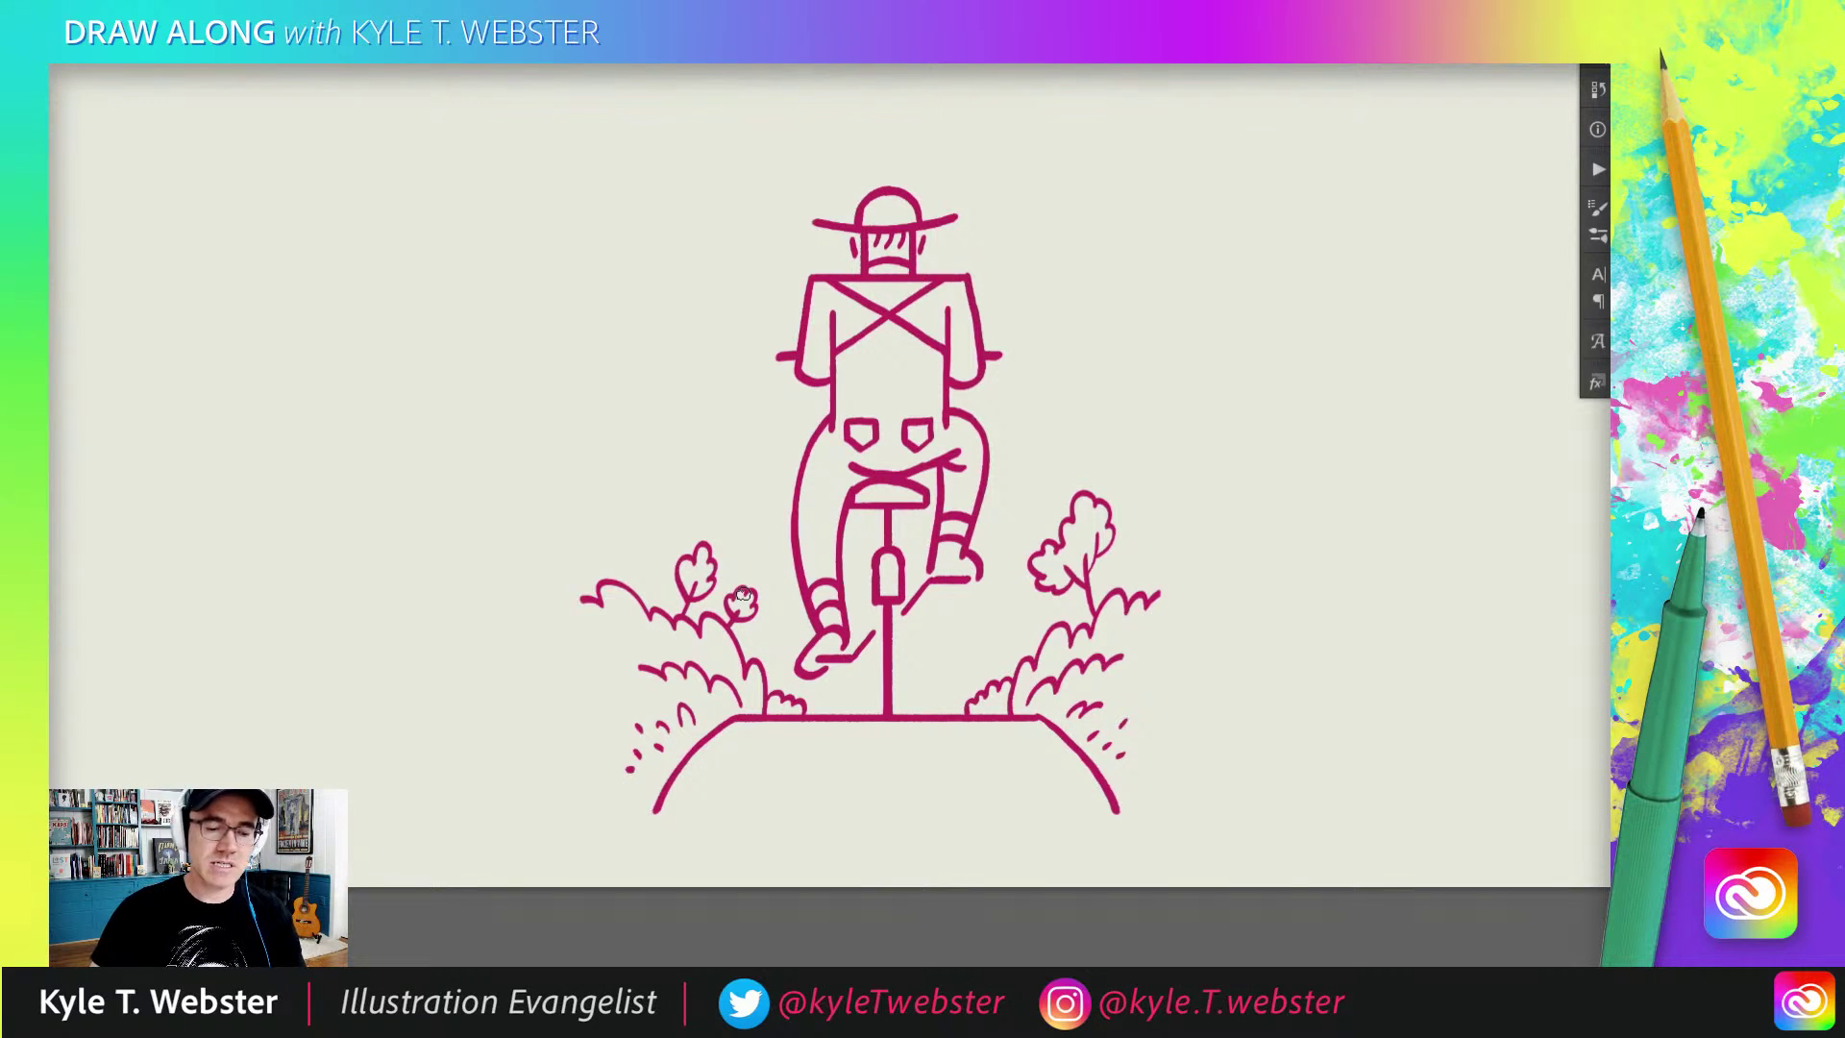
Step: Move the whole cyclist drawing to the right side of the canvas, below the ART Vocab heading
{"action": "left_click_drag", "start_coordinate": [625, 534], "coordinate": [578, 625]}
{"action": "left_click", "coordinate": [652, 603], "text": "alt"}
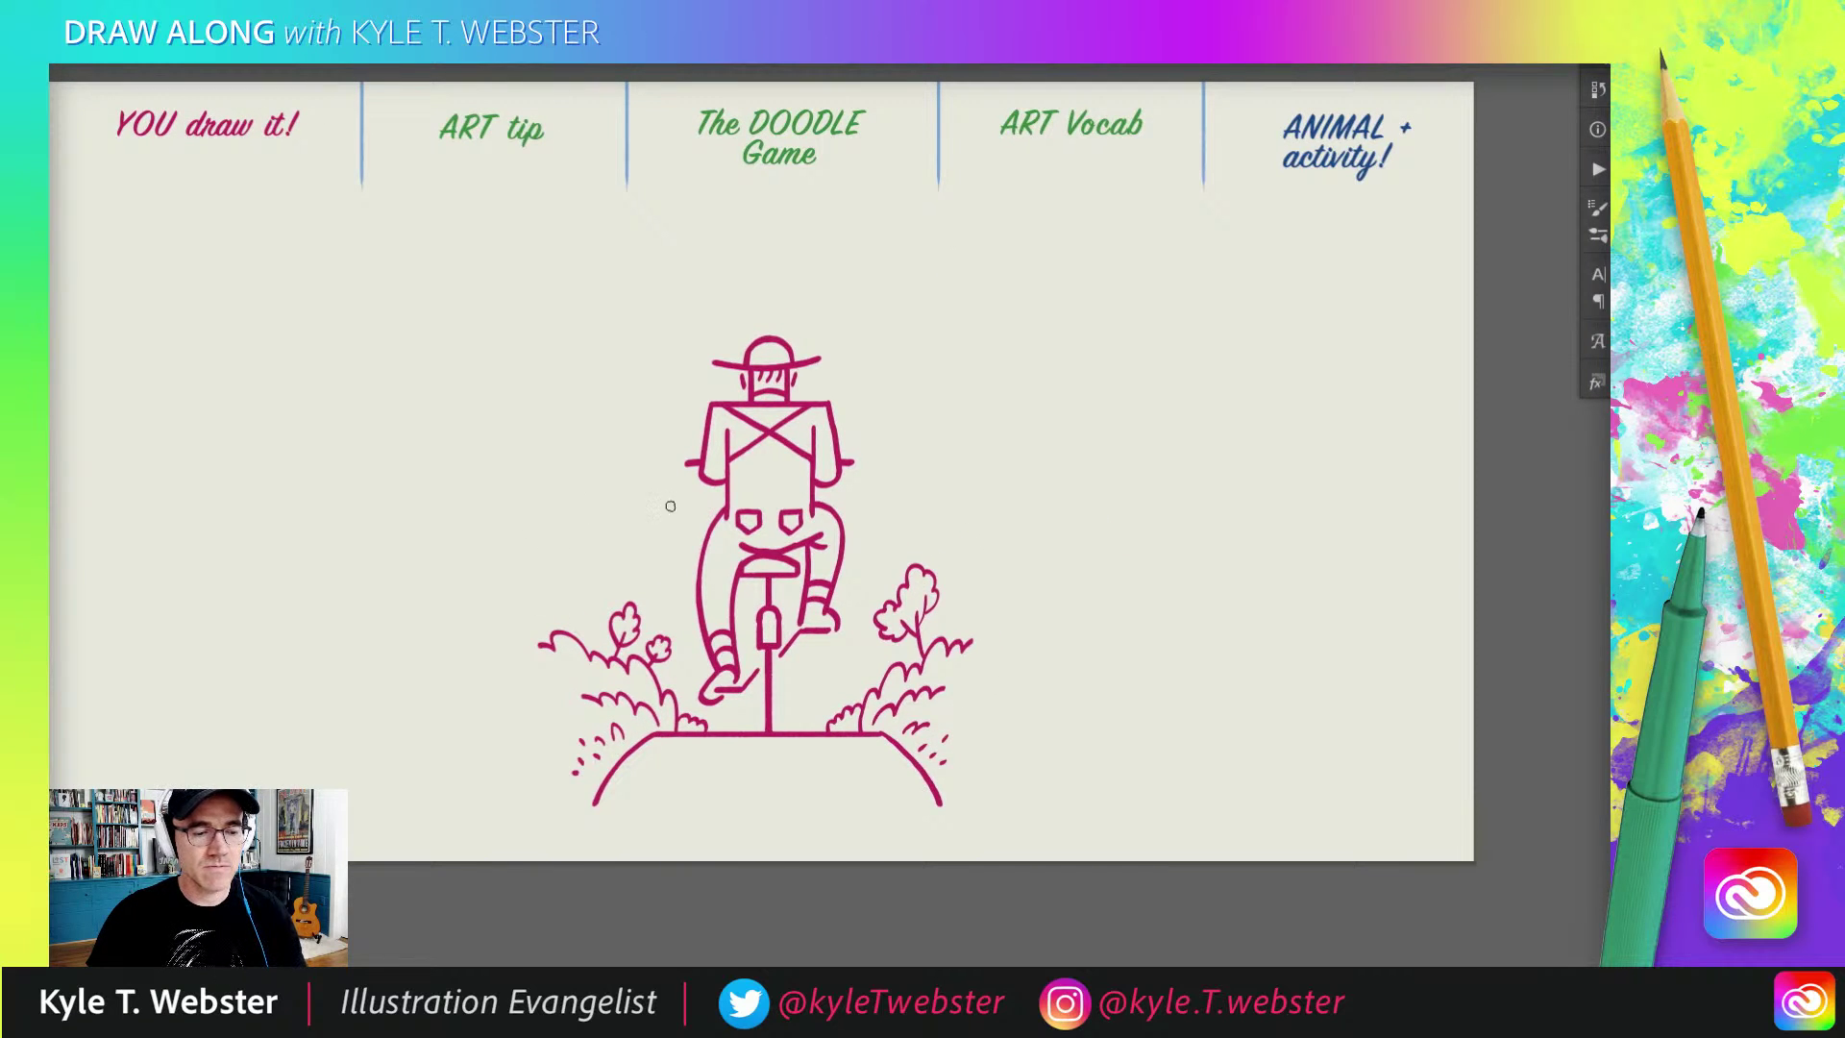
{"action": "left_click_drag", "start_coordinate": [711, 480], "coordinate": [1119, 440]}
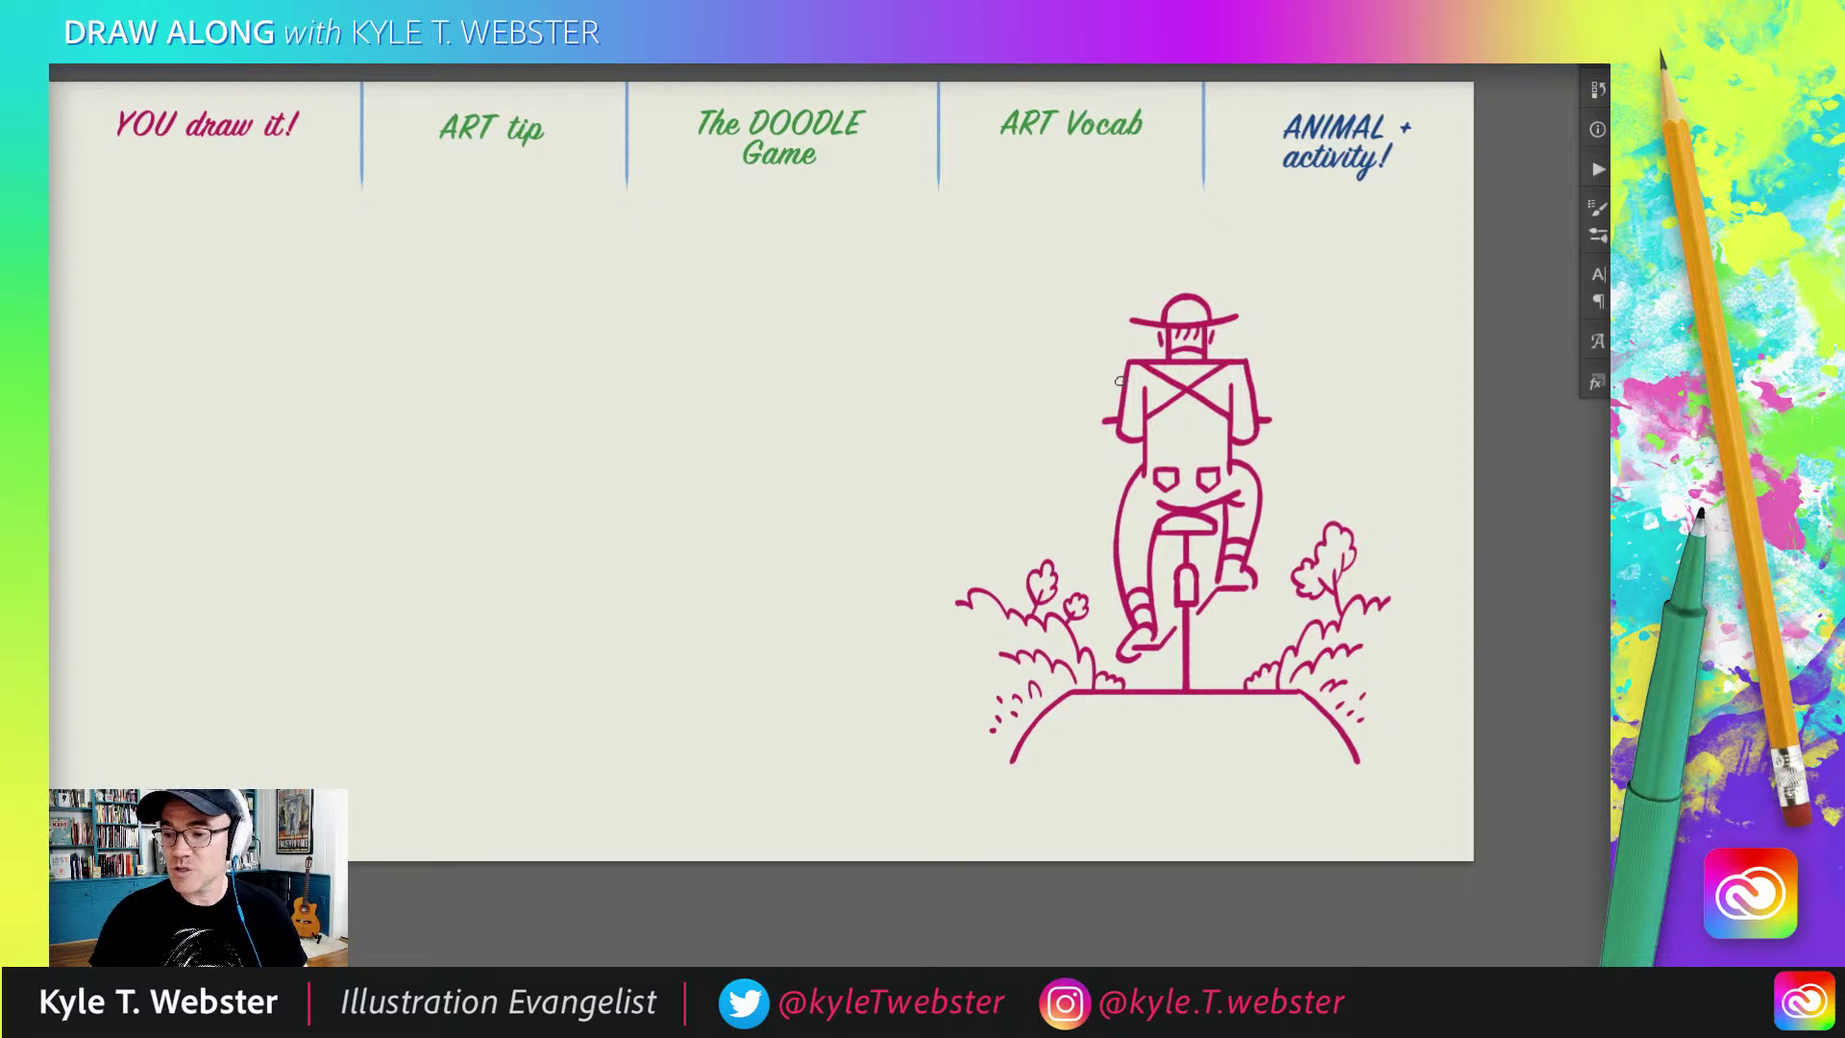
Step: Sketch a bent arm with a hand in light blue, in the empty space left of the capped head
{"action": "left_click_drag", "start_coordinate": [515, 519], "coordinate": [551, 548]}
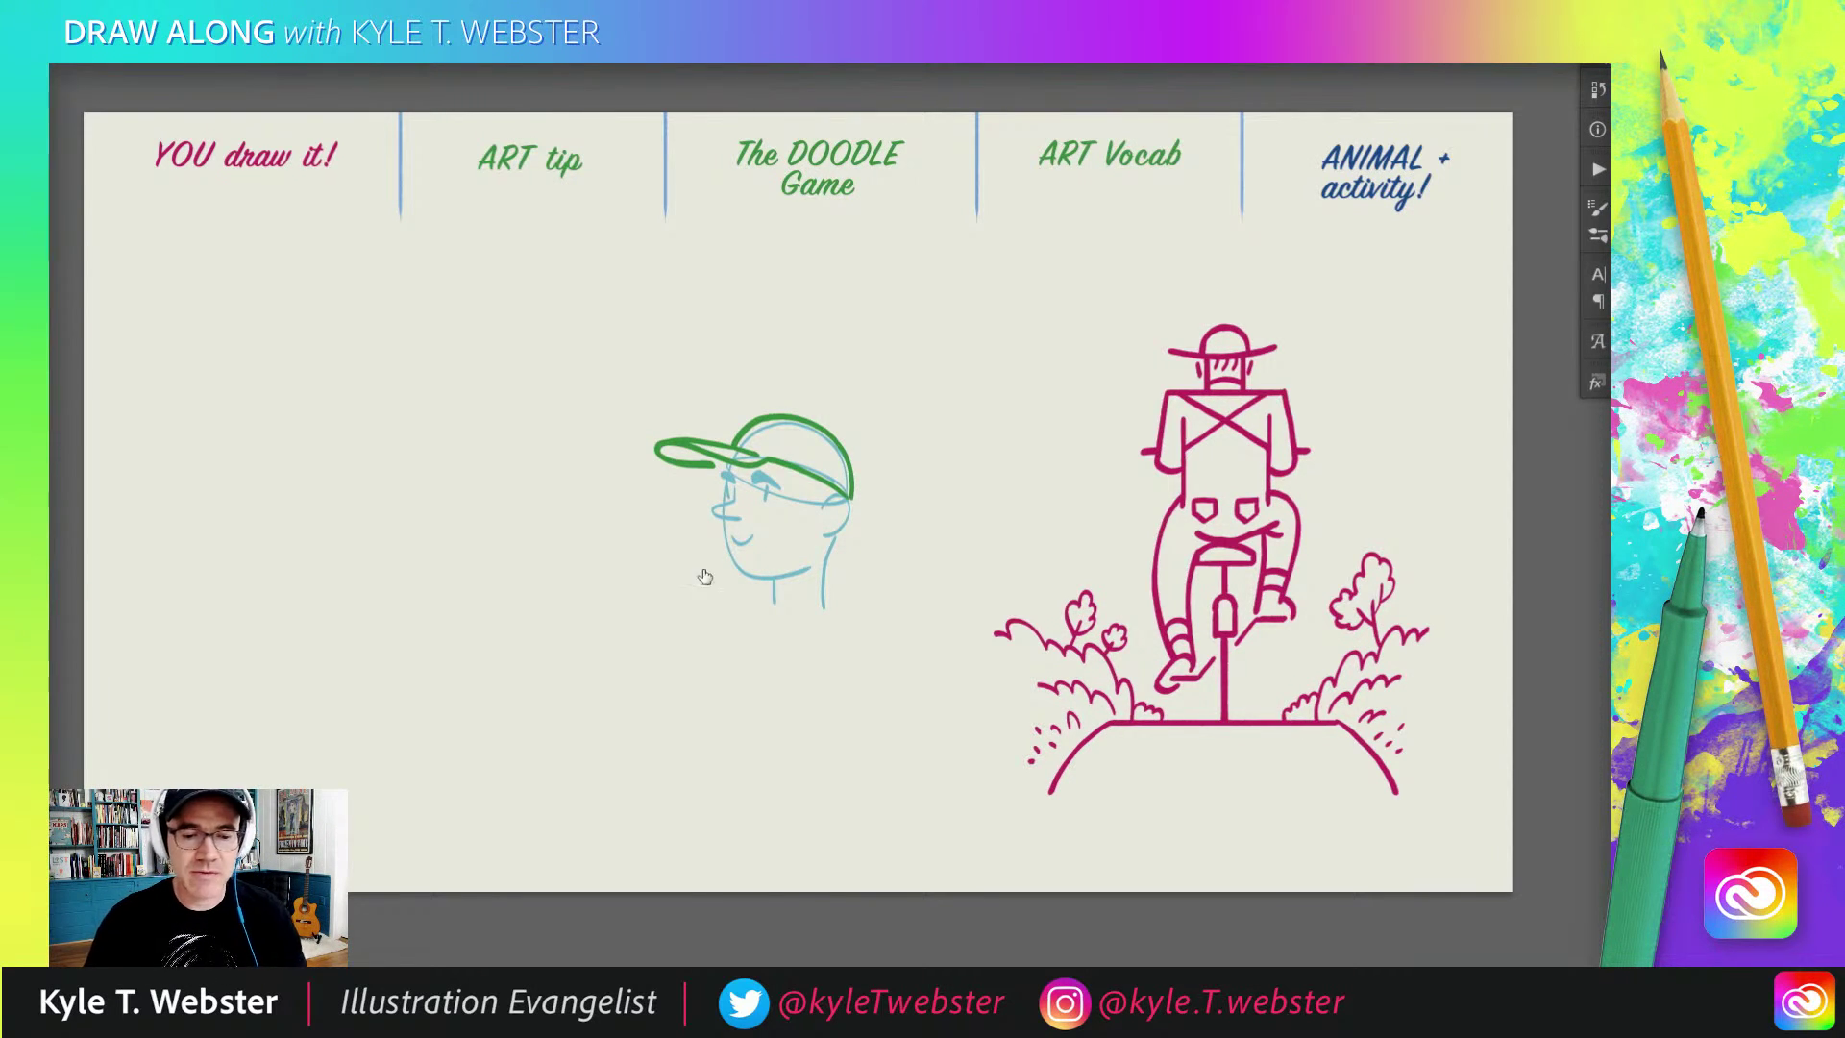
{"action": "scroll", "coordinate": [700, 585], "scroll_direction": "up", "scroll_amount": 3}
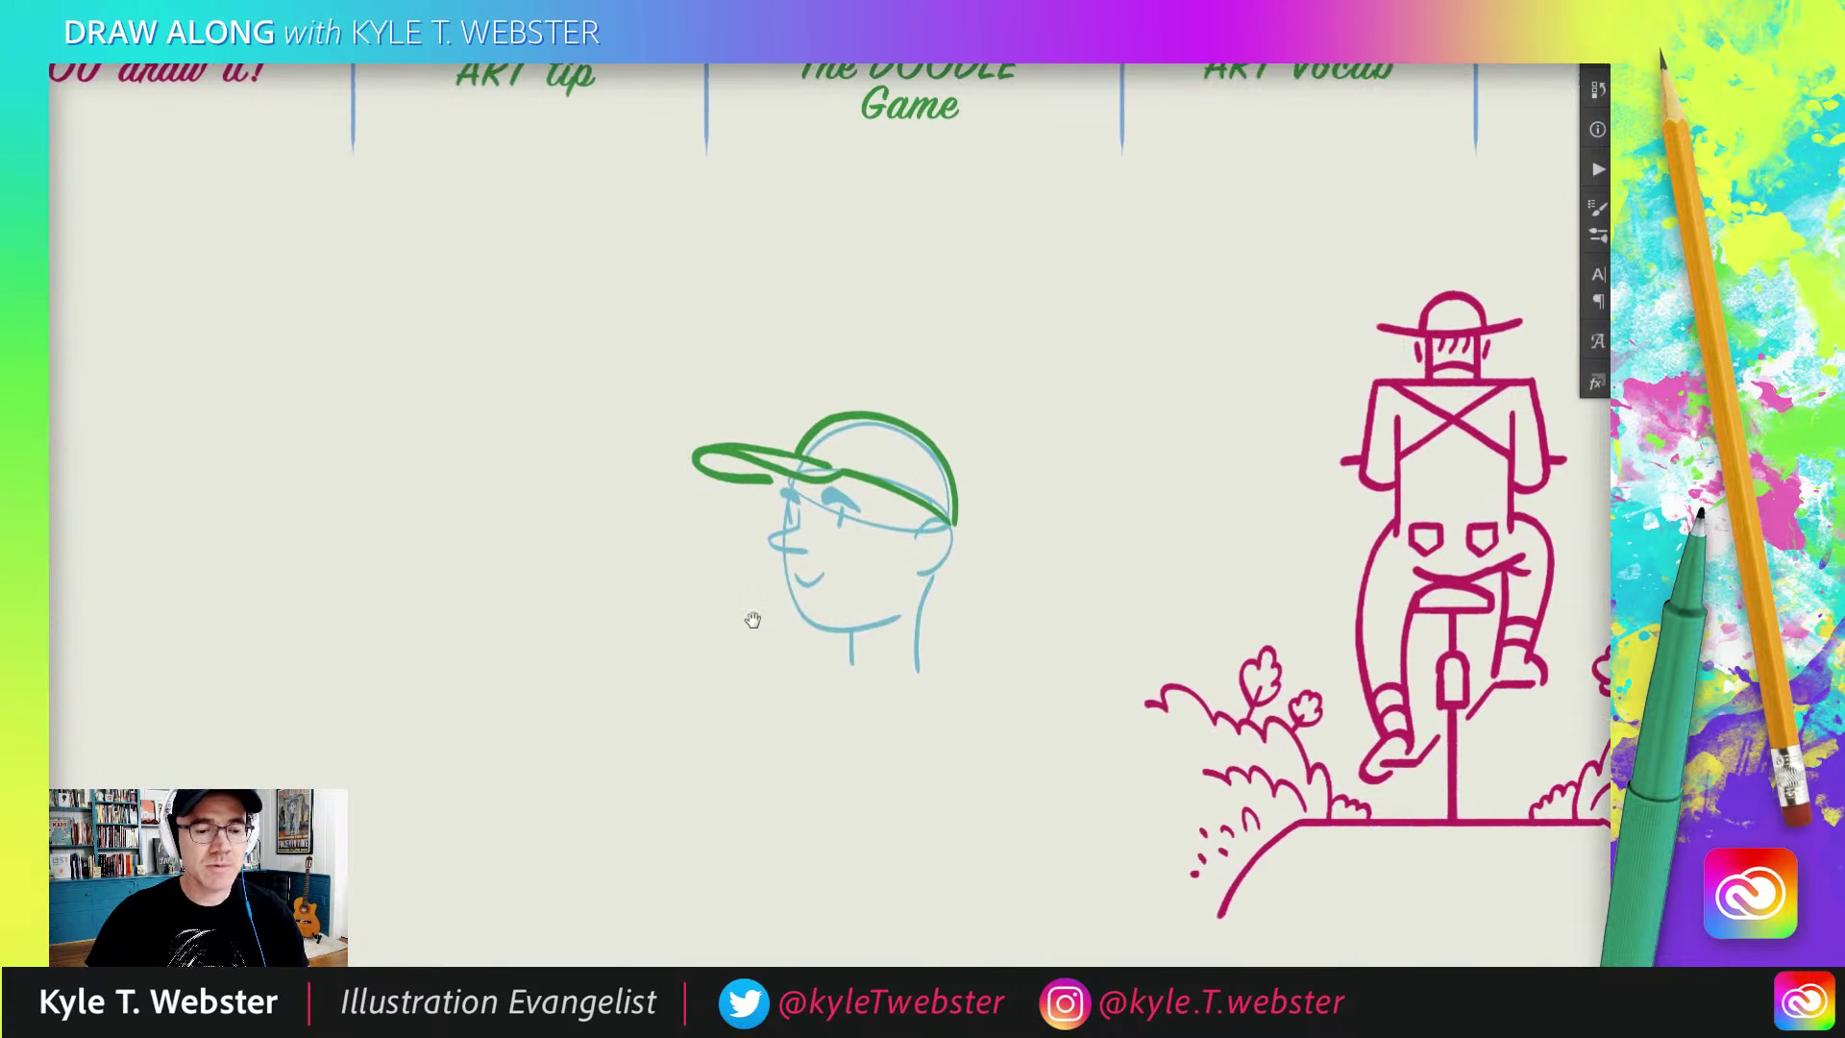
{"action": "left_click_drag", "start_coordinate": [700, 577], "coordinate": [810, 588]}
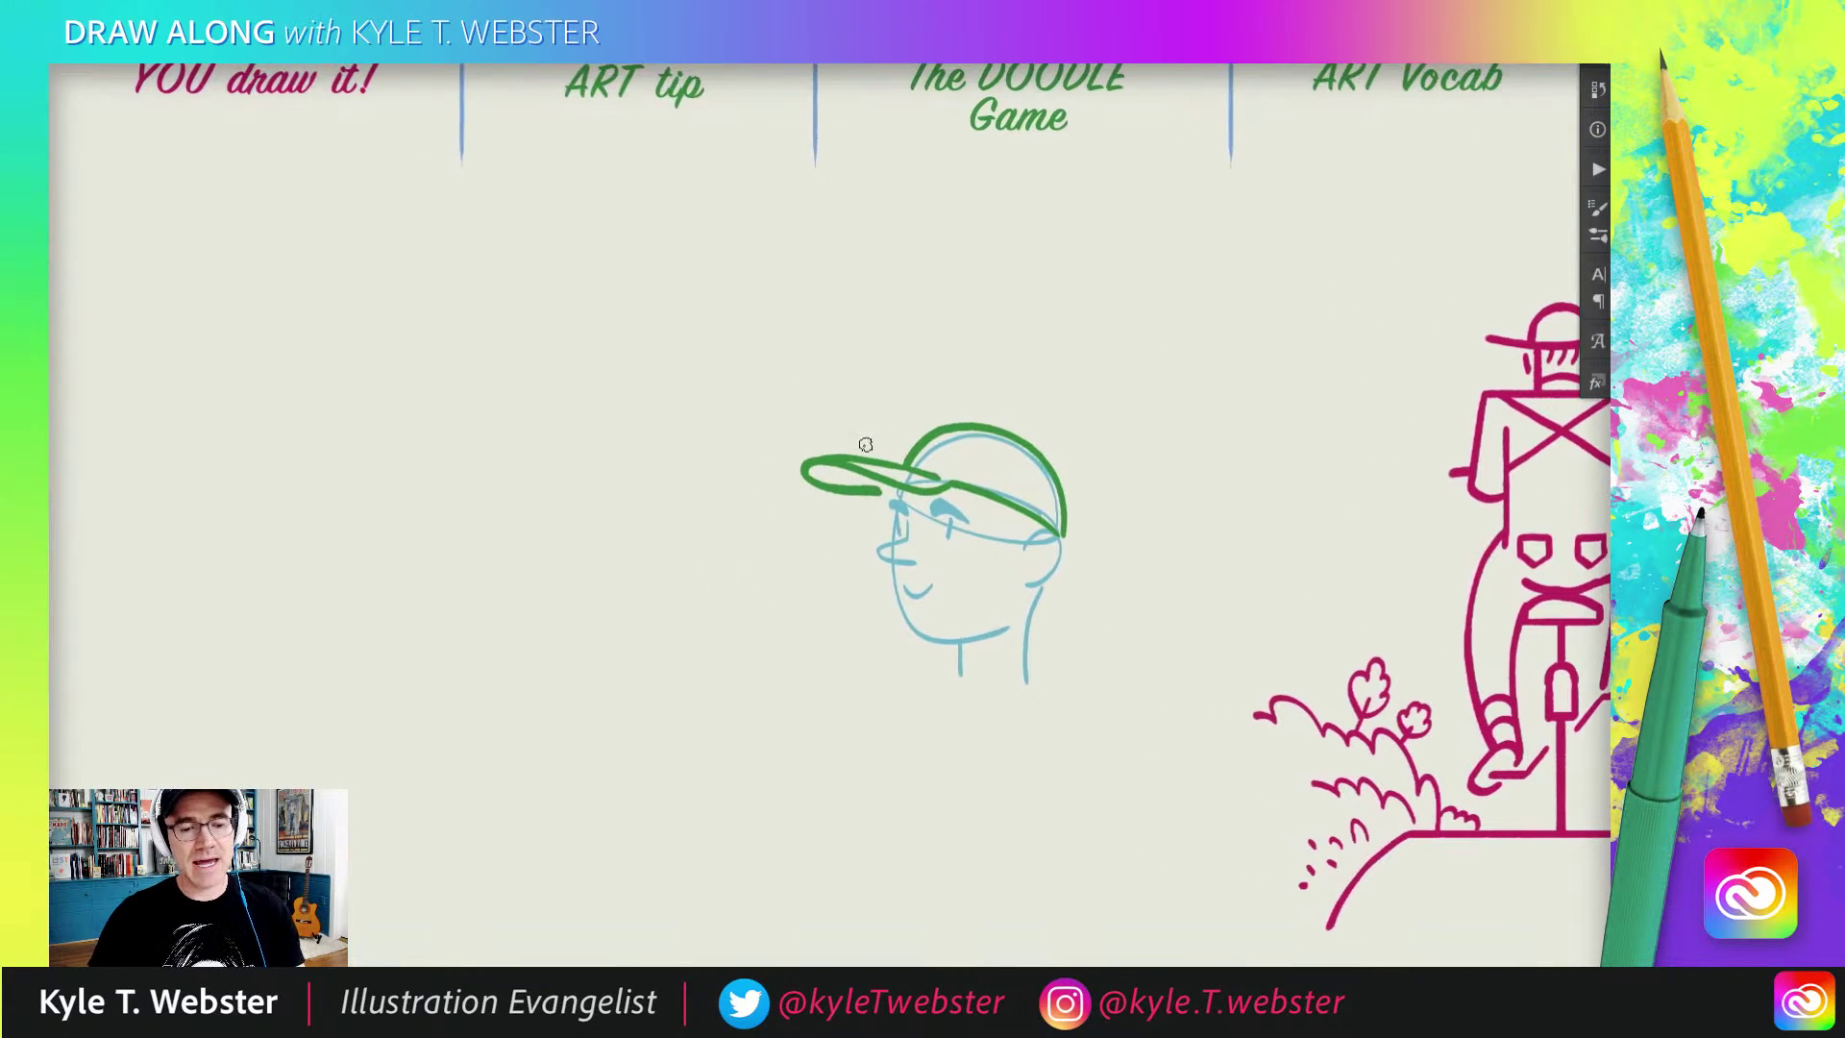
{"action": "left_click_drag", "start_coordinate": [582, 611], "coordinate": [617, 564]}
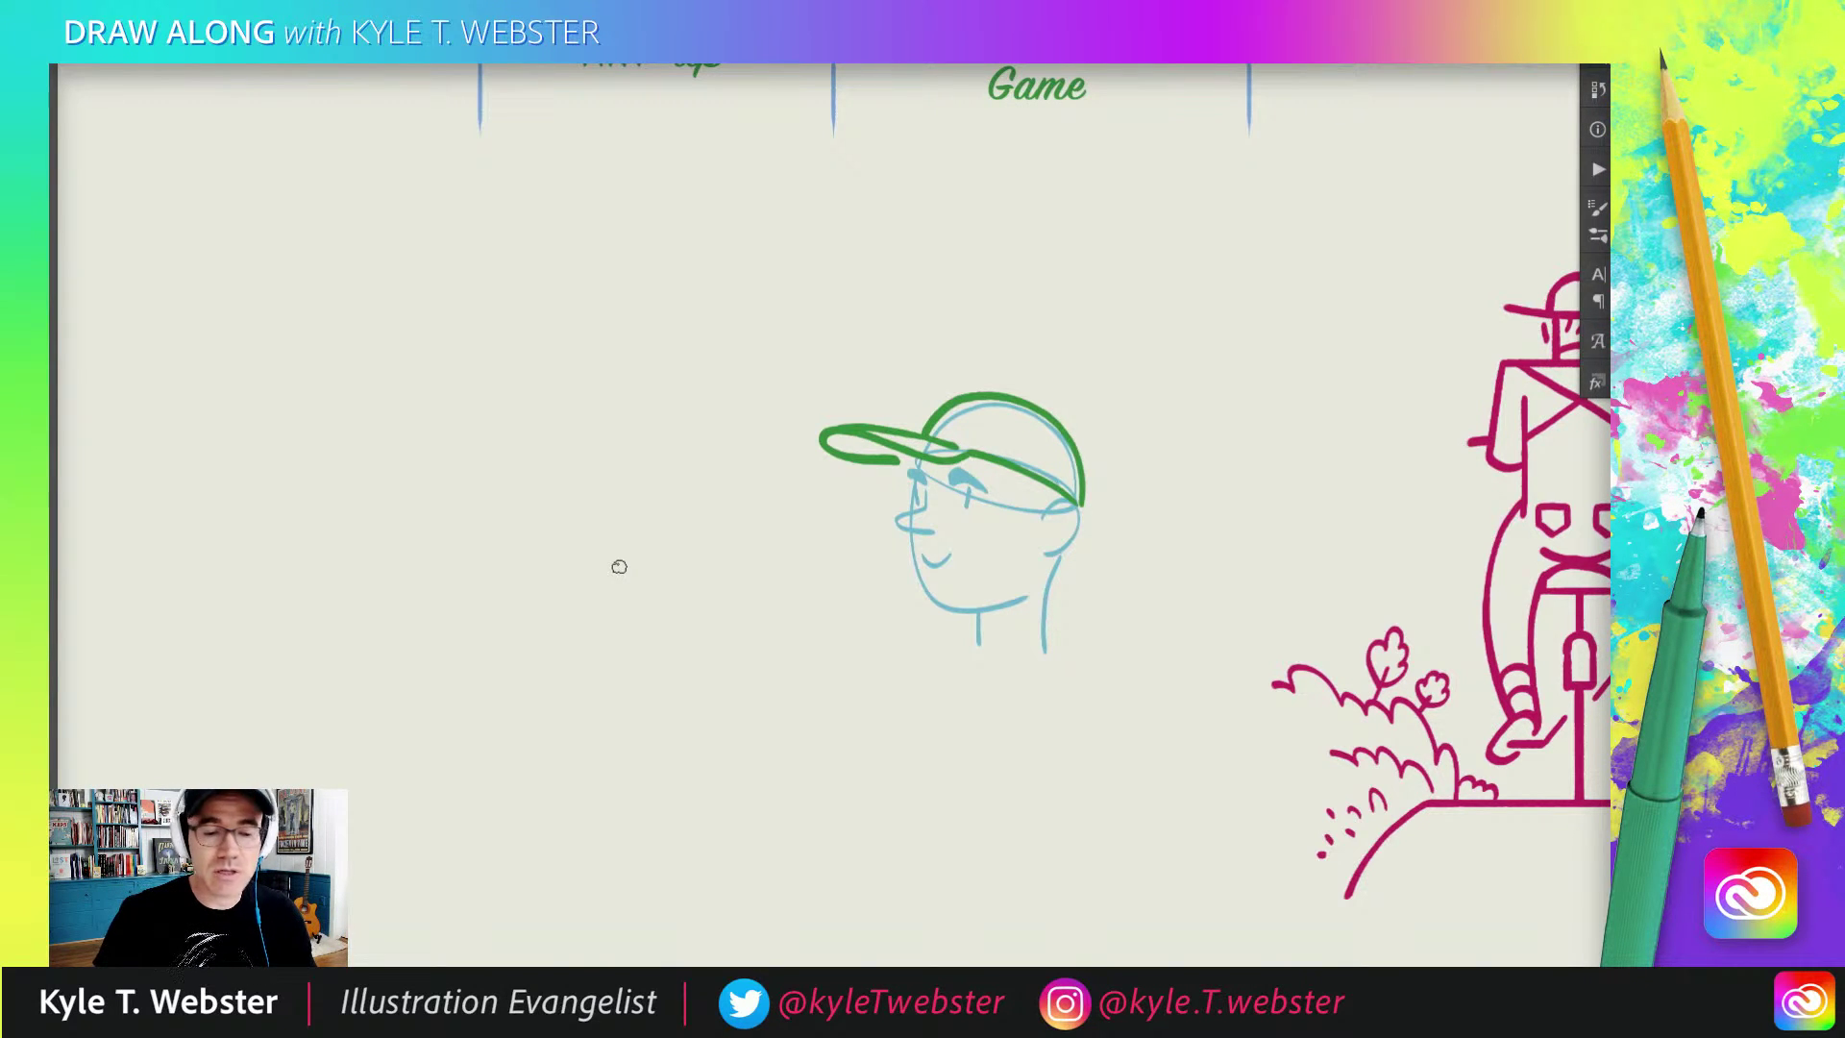
{"action": "left_click_drag", "start_coordinate": [502, 574], "coordinate": [615, 534]}
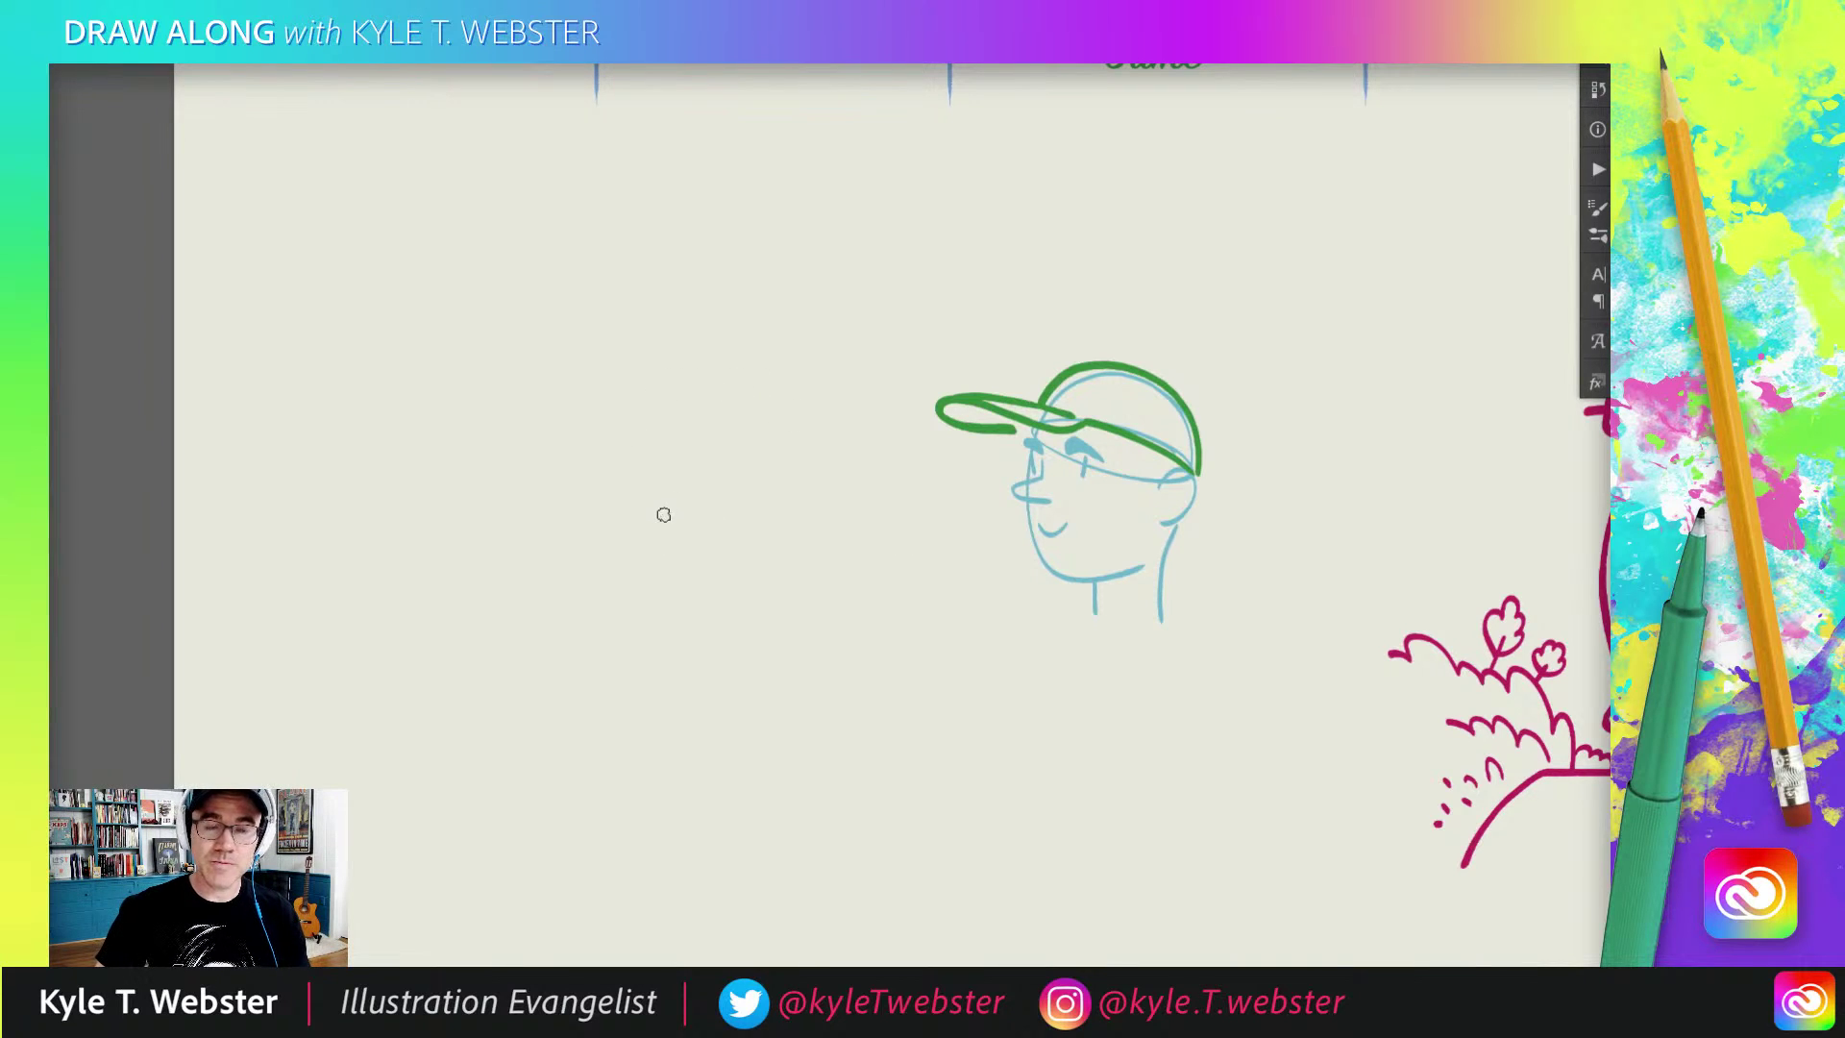
{"action": "mouse_move", "coordinate": [703, 424]}
{"action": "left_mouse_down"}
{"action": "mouse_move", "coordinate": [774, 520]}
{"action": "mouse_move", "coordinate": [674, 593]}
{"action": "left_mouse_up"}
{"action": "mouse_move", "coordinate": [789, 530]}
{"action": "left_mouse_down"}
{"action": "mouse_move", "coordinate": [604, 623]}
{"action": "mouse_move", "coordinate": [622, 638]}
{"action": "mouse_move", "coordinate": [650, 619]}
{"action": "mouse_move", "coordinate": [620, 586]}
{"action": "left_mouse_up"}
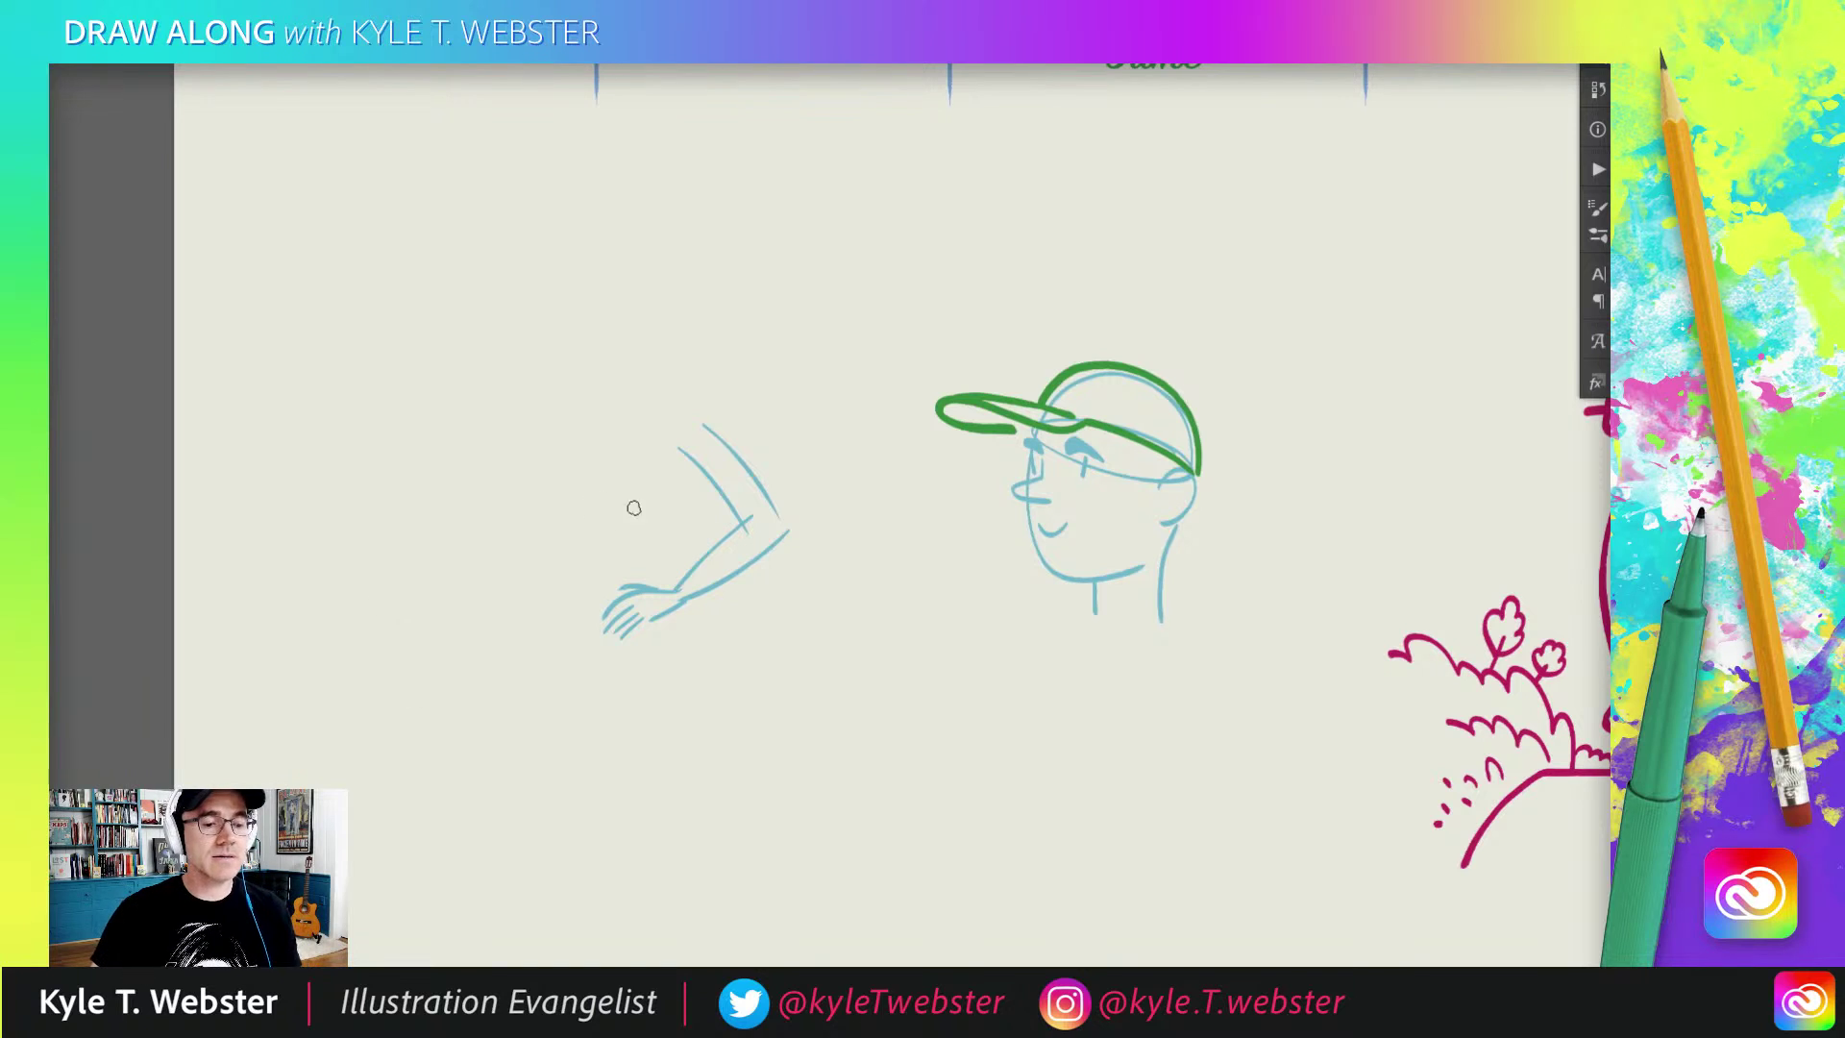
Step: Add a light blue shoulder curve, chest outline, neckline and two neck strokes to the bent arm sketch
{"action": "mouse_move", "coordinate": [678, 454]}
{"action": "left_mouse_down"}
{"action": "mouse_move", "coordinate": [732, 445]}
{"action": "mouse_move", "coordinate": [666, 384]}
{"action": "mouse_move", "coordinate": [642, 462]}
{"action": "mouse_move", "coordinate": [624, 432]}
{"action": "mouse_move", "coordinate": [633, 513]}
{"action": "mouse_move", "coordinate": [701, 502]}
{"action": "mouse_move", "coordinate": [633, 516]}
{"action": "left_mouse_up"}
{"action": "left_click_drag", "start_coordinate": [720, 500], "coordinate": [656, 538]}
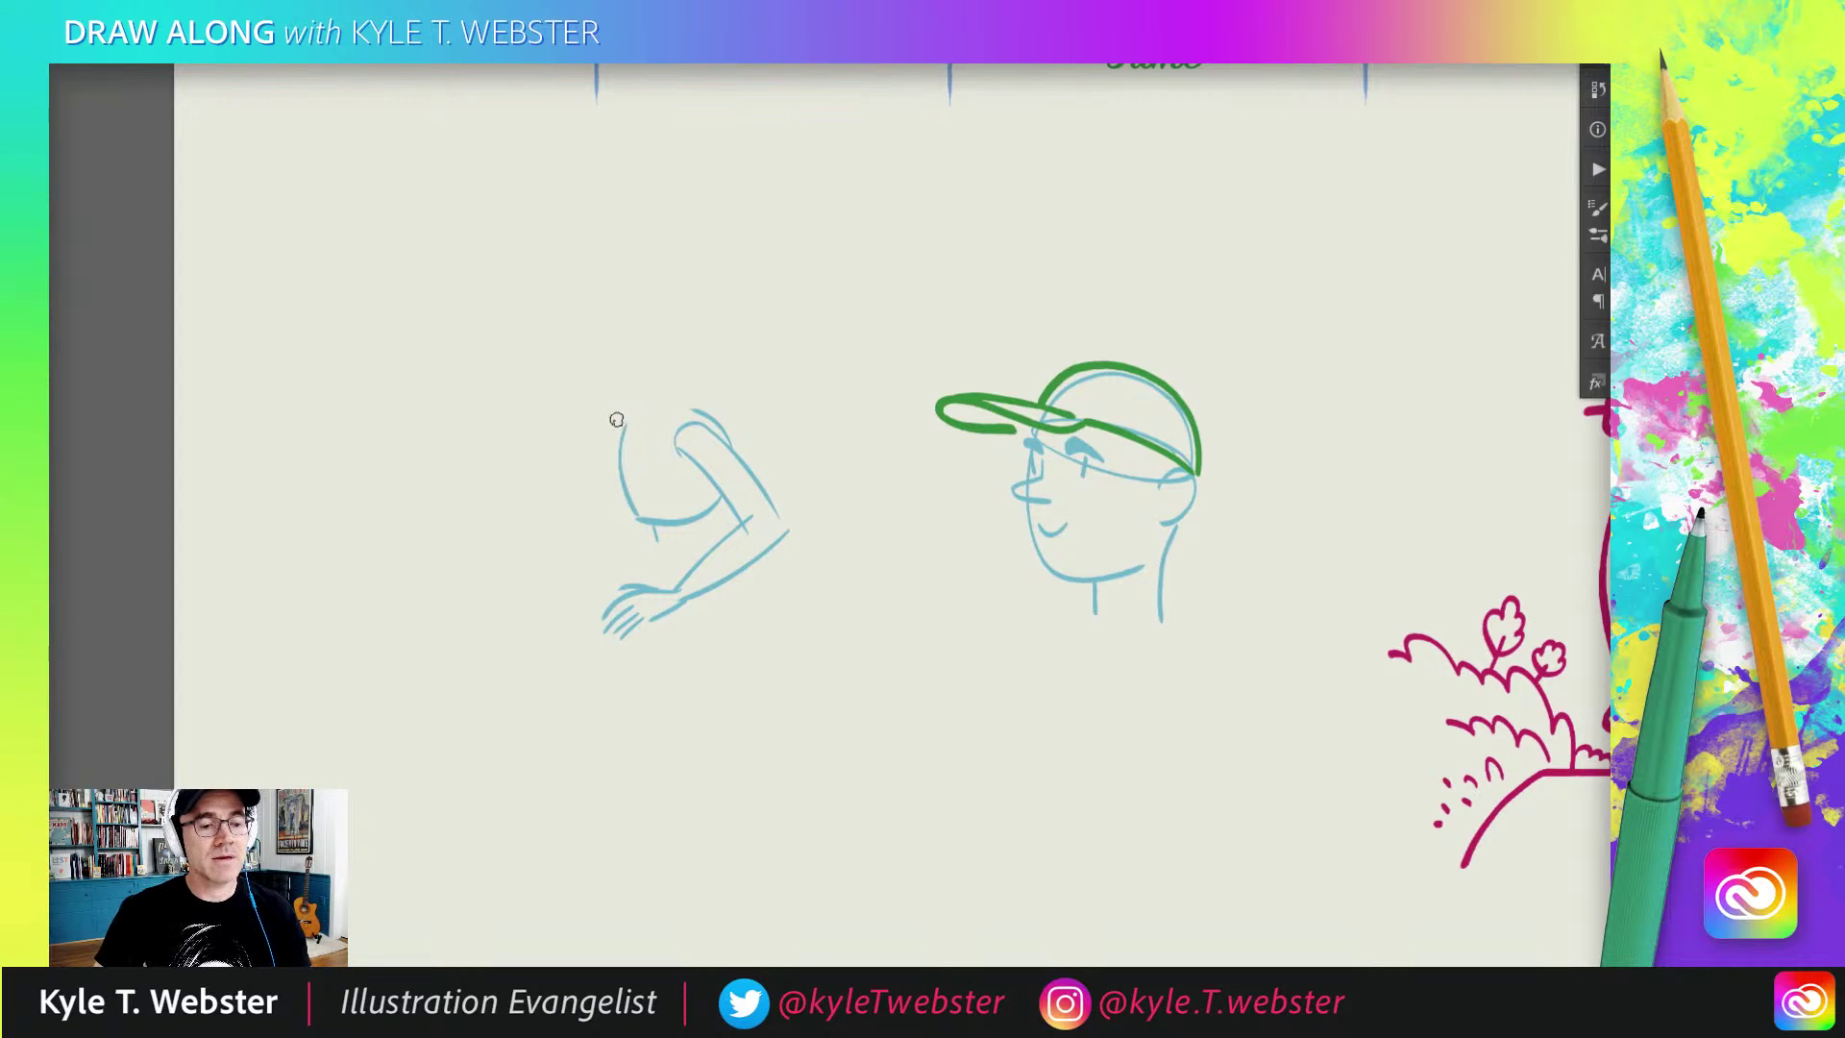
{"action": "mouse_move", "coordinate": [680, 408]}
{"action": "left_mouse_down"}
{"action": "mouse_move", "coordinate": [626, 423]}
{"action": "mouse_move", "coordinate": [649, 368]}
{"action": "mouse_move", "coordinate": [640, 413]}
{"action": "left_mouse_up"}
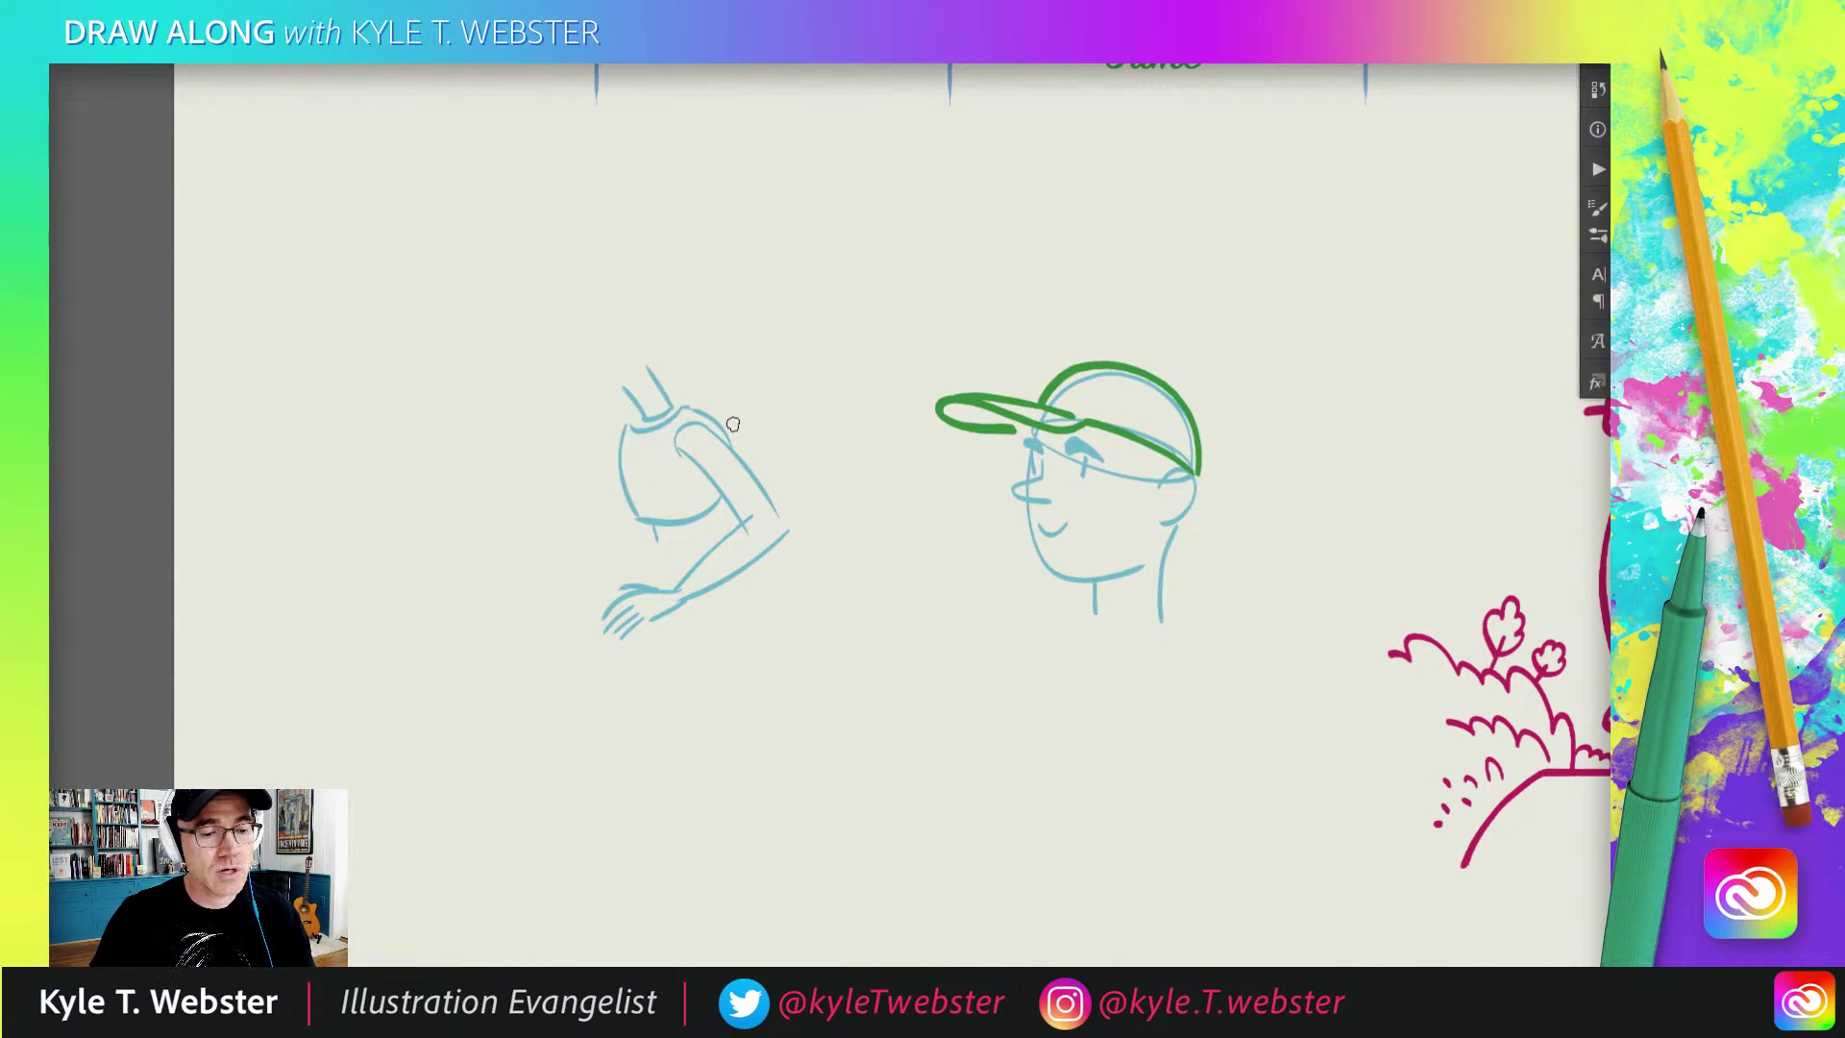
Step: Draw a loose green sleeve around the bent arm, with a fold at the elbow and a cuff at the wrist
{"action": "mouse_move", "coordinate": [735, 423]}
{"action": "left_mouse_down"}
{"action": "mouse_move", "coordinate": [680, 441]}
{"action": "mouse_move", "coordinate": [687, 483]}
{"action": "mouse_move", "coordinate": [683, 455]}
{"action": "mouse_move", "coordinate": [723, 518]}
{"action": "mouse_move", "coordinate": [756, 502]}
{"action": "left_mouse_up"}
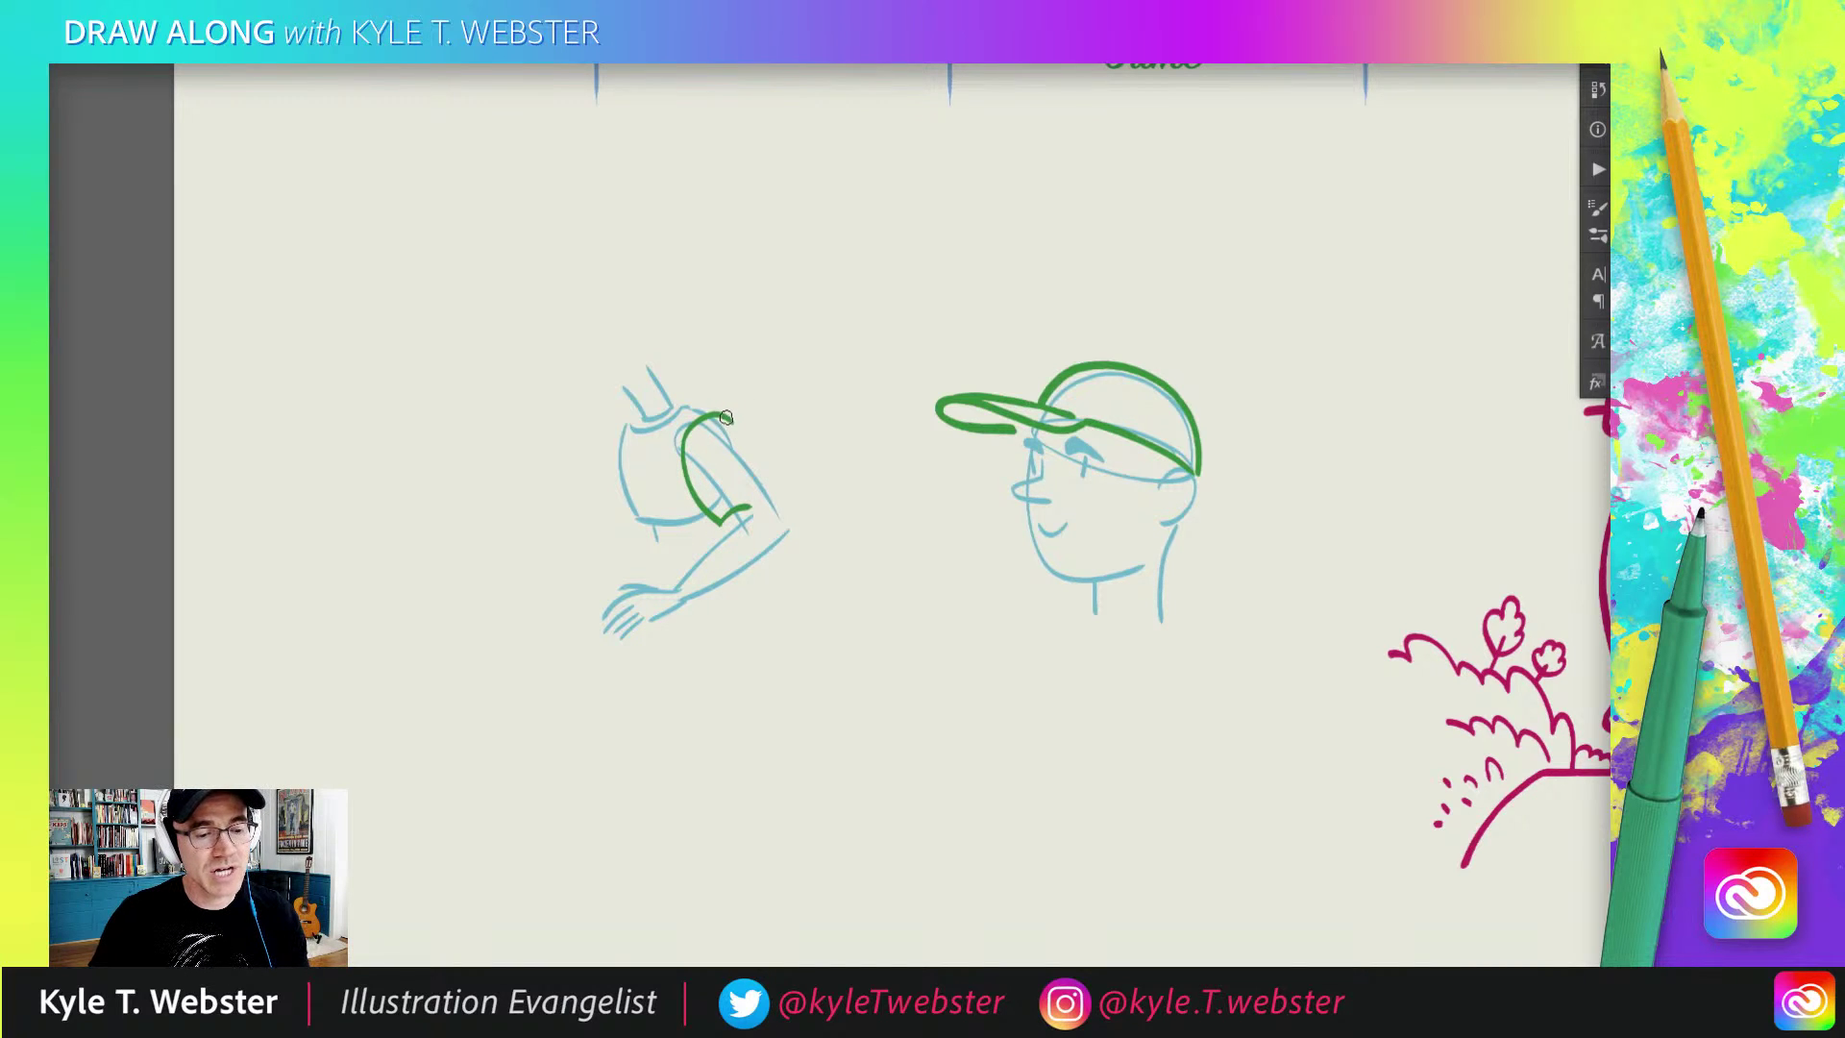
{"action": "mouse_move", "coordinate": [725, 417]}
{"action": "left_mouse_down"}
{"action": "mouse_move", "coordinate": [791, 511]}
{"action": "mouse_move", "coordinate": [759, 576]}
{"action": "mouse_move", "coordinate": [690, 605]}
{"action": "left_mouse_up"}
{"action": "mouse_move", "coordinate": [720, 521]}
{"action": "left_mouse_down"}
{"action": "mouse_move", "coordinate": [697, 552]}
{"action": "mouse_move", "coordinate": [746, 492]}
{"action": "left_mouse_up"}
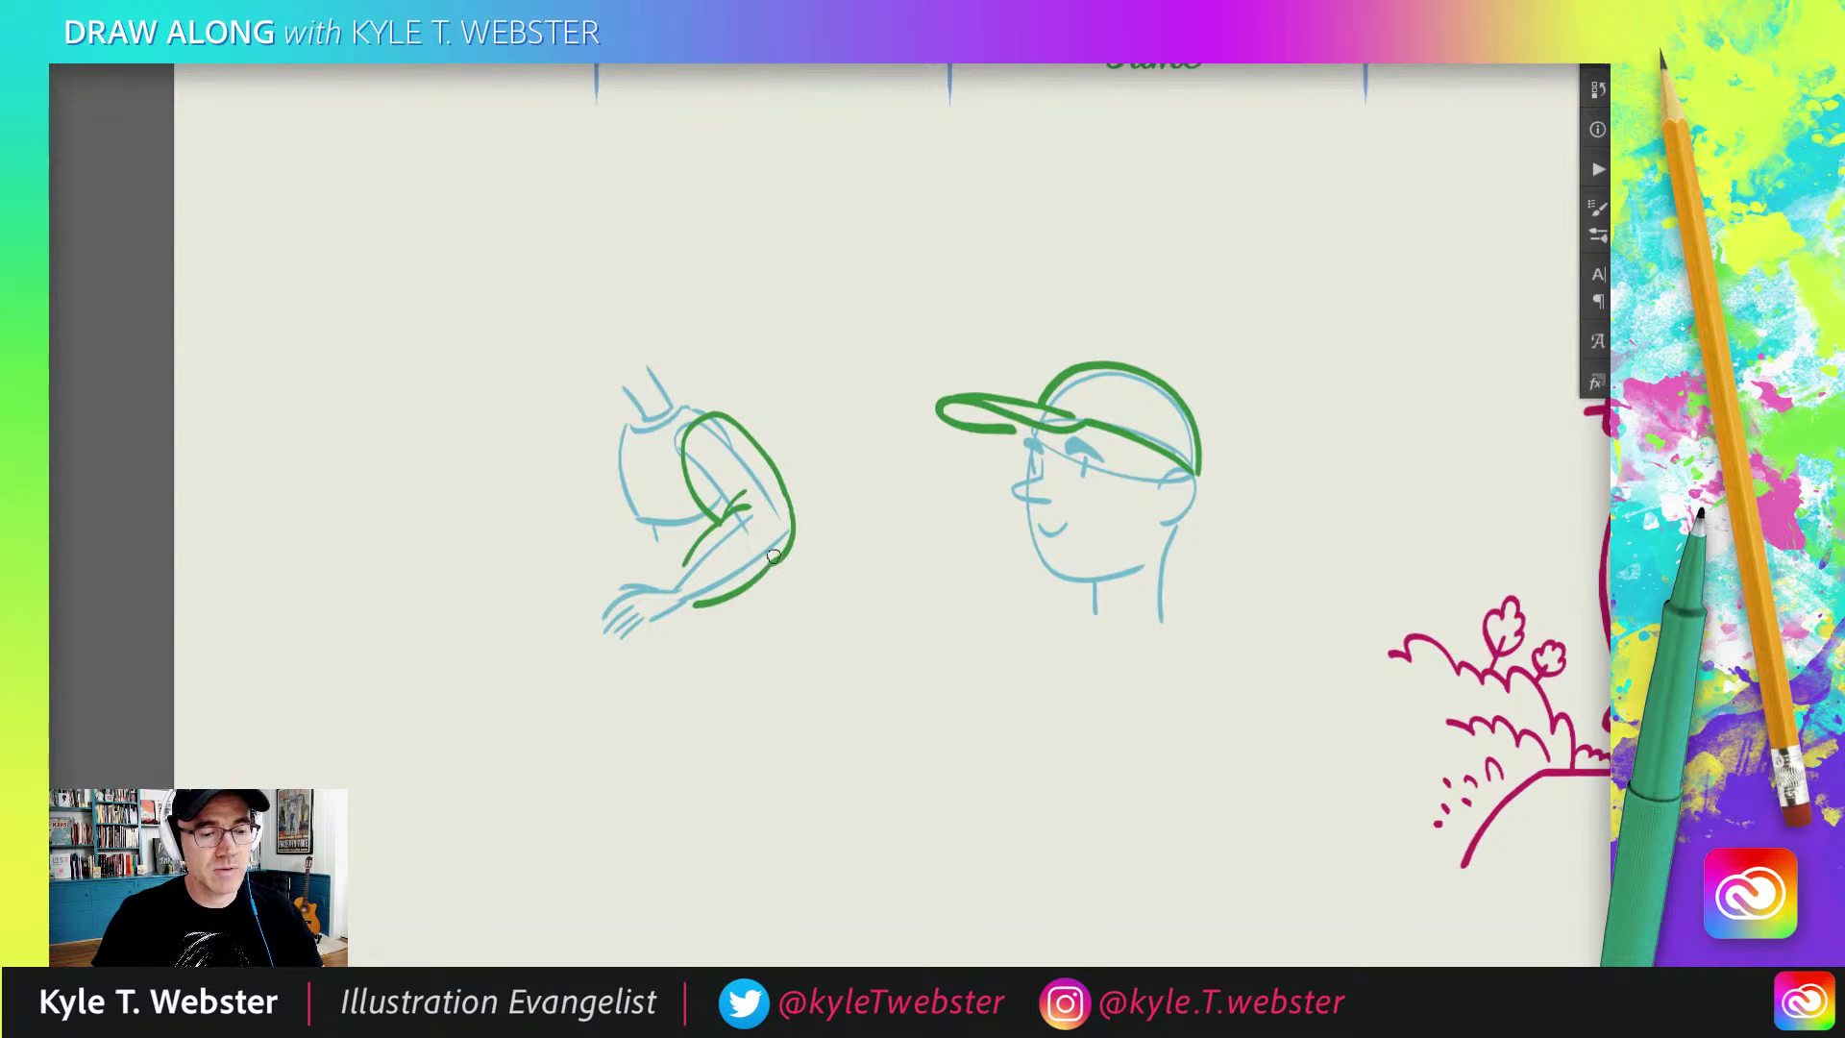
{"action": "left_click_drag", "start_coordinate": [698, 403], "coordinate": [740, 425]}
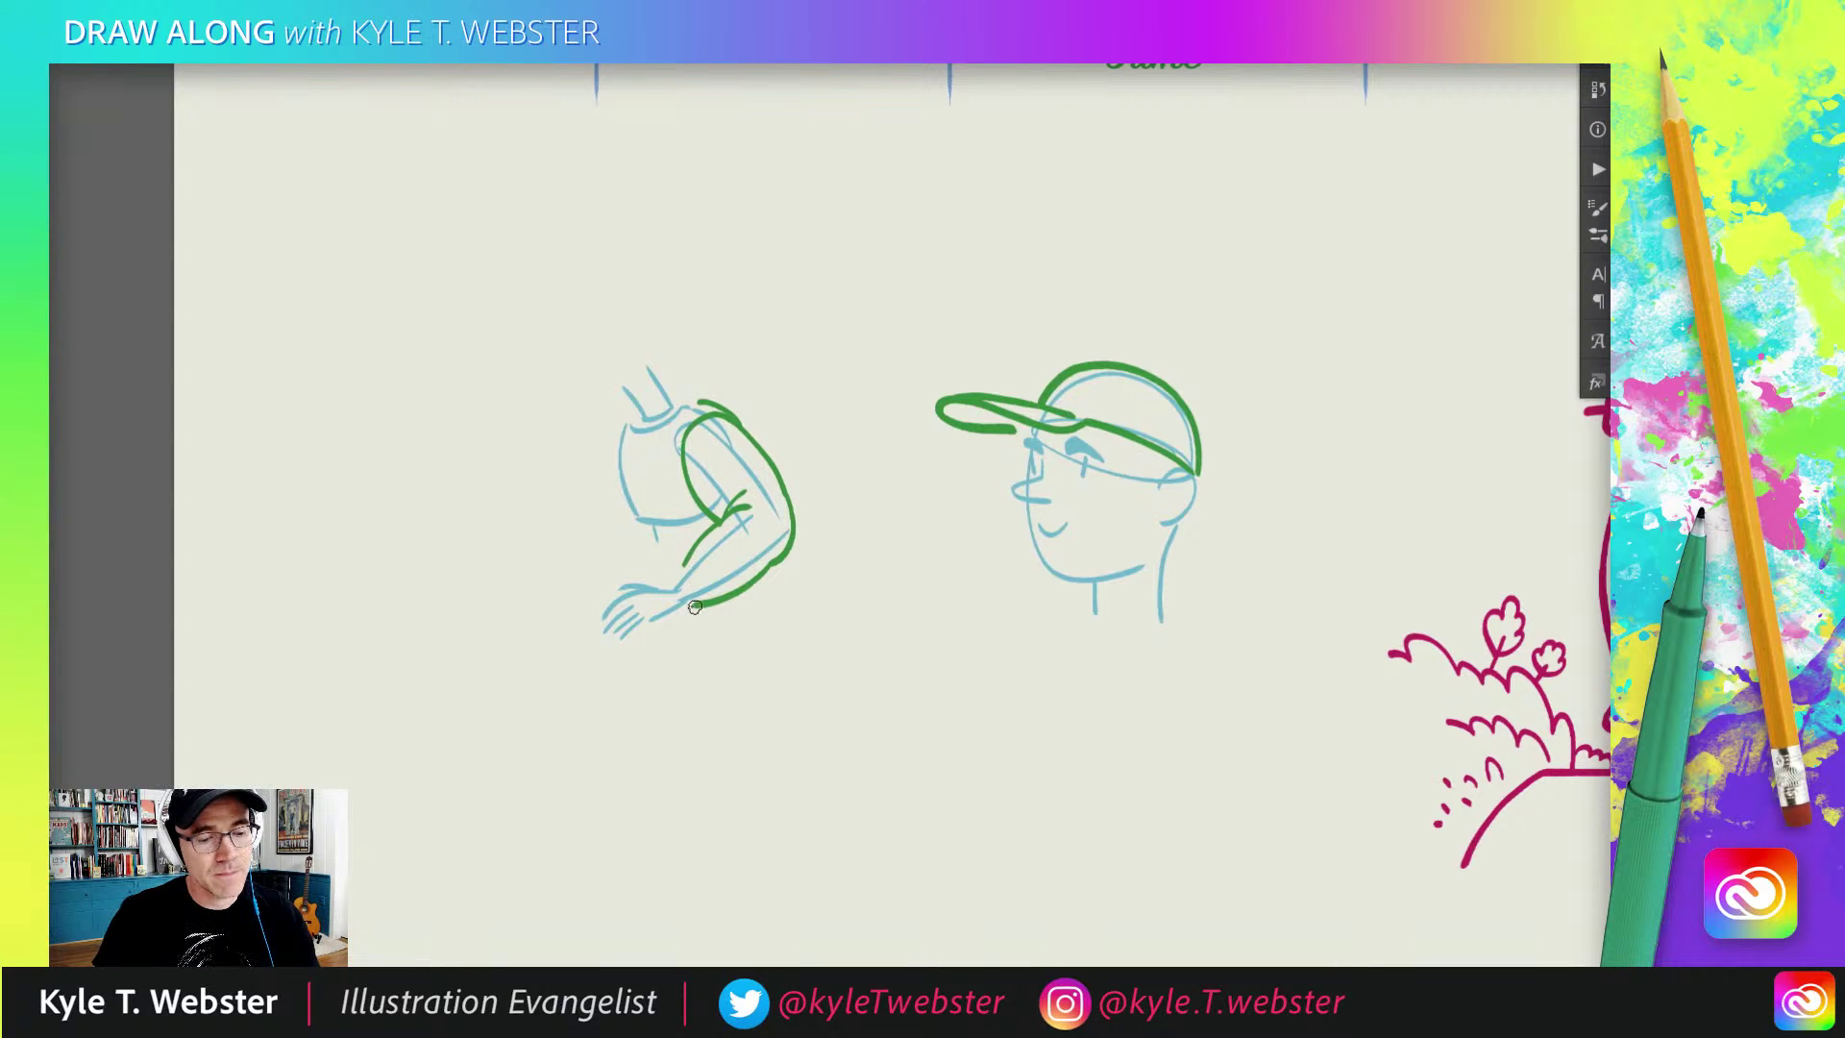
{"action": "left_click_drag", "start_coordinate": [671, 588], "coordinate": [696, 605]}
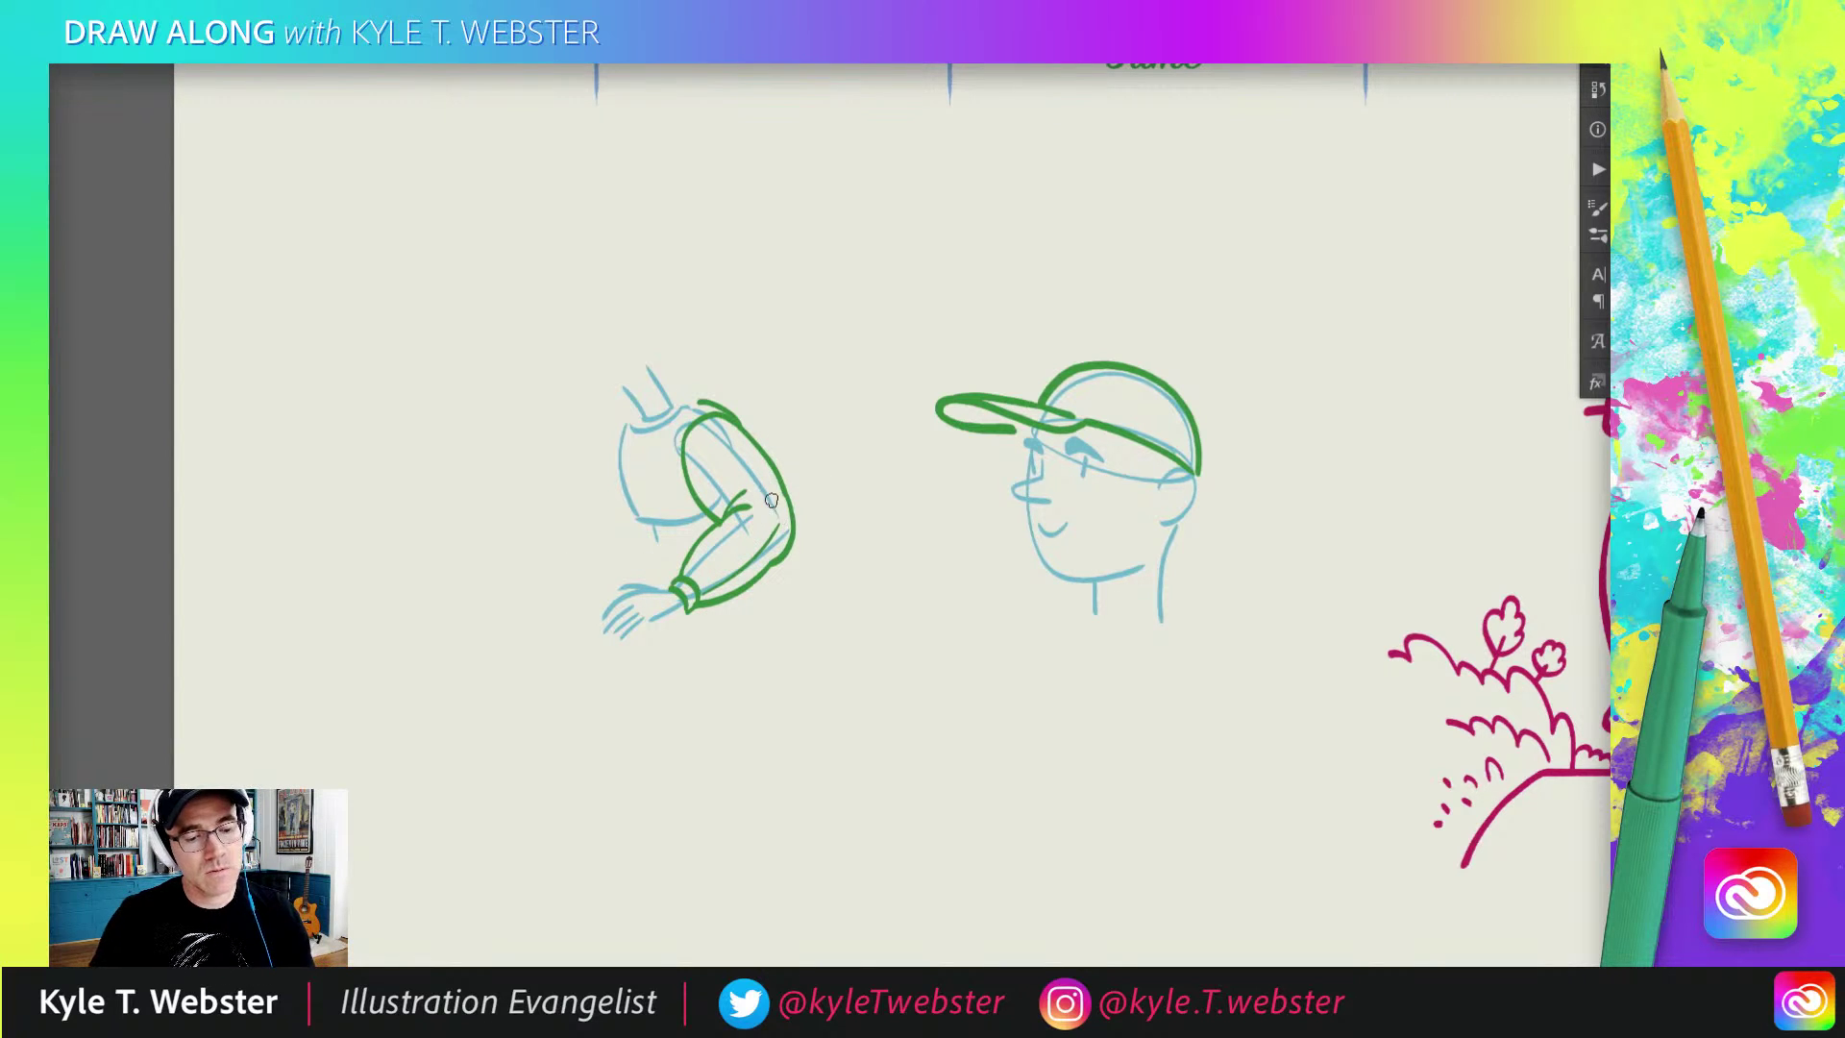
{"action": "left_click_drag", "start_coordinate": [777, 516], "coordinate": [692, 415]}
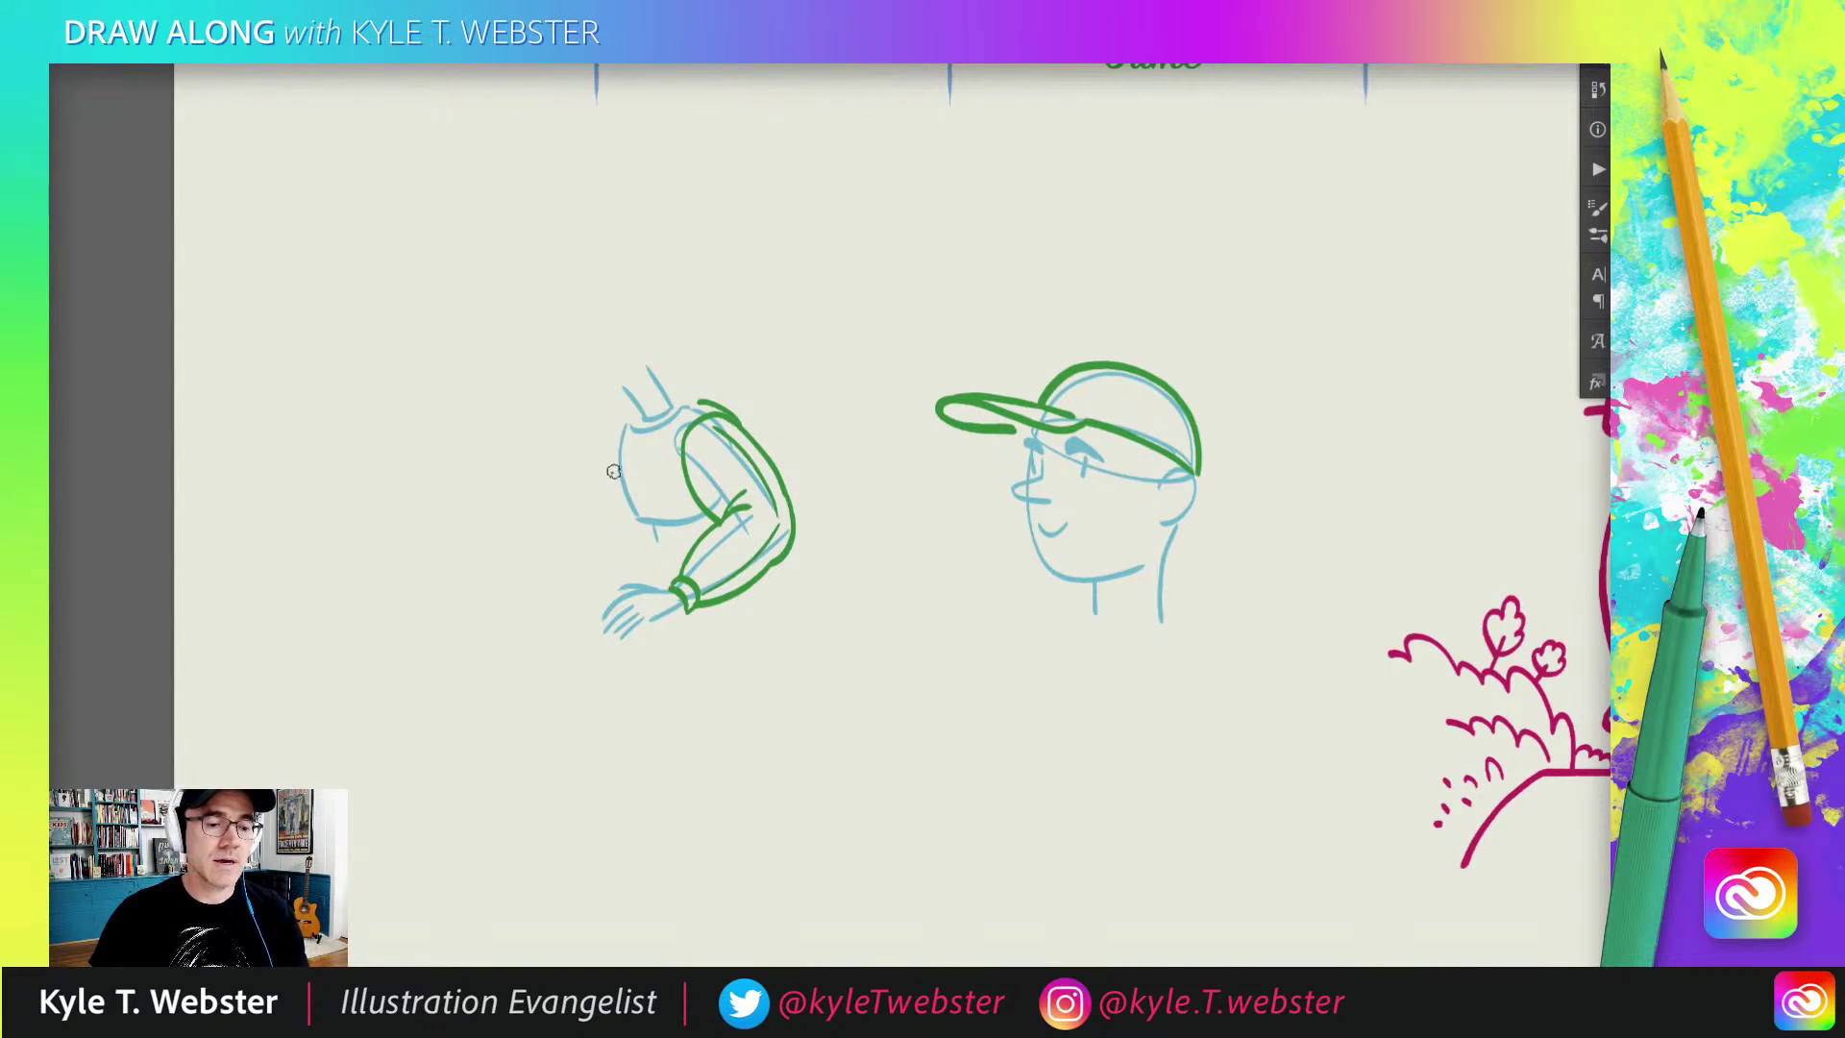
Step: Outline the hand with a green mitten and draw a small green arrow pointing down at the cap's crown
{"action": "left_click_drag", "start_coordinate": [613, 470], "coordinate": [657, 433]}
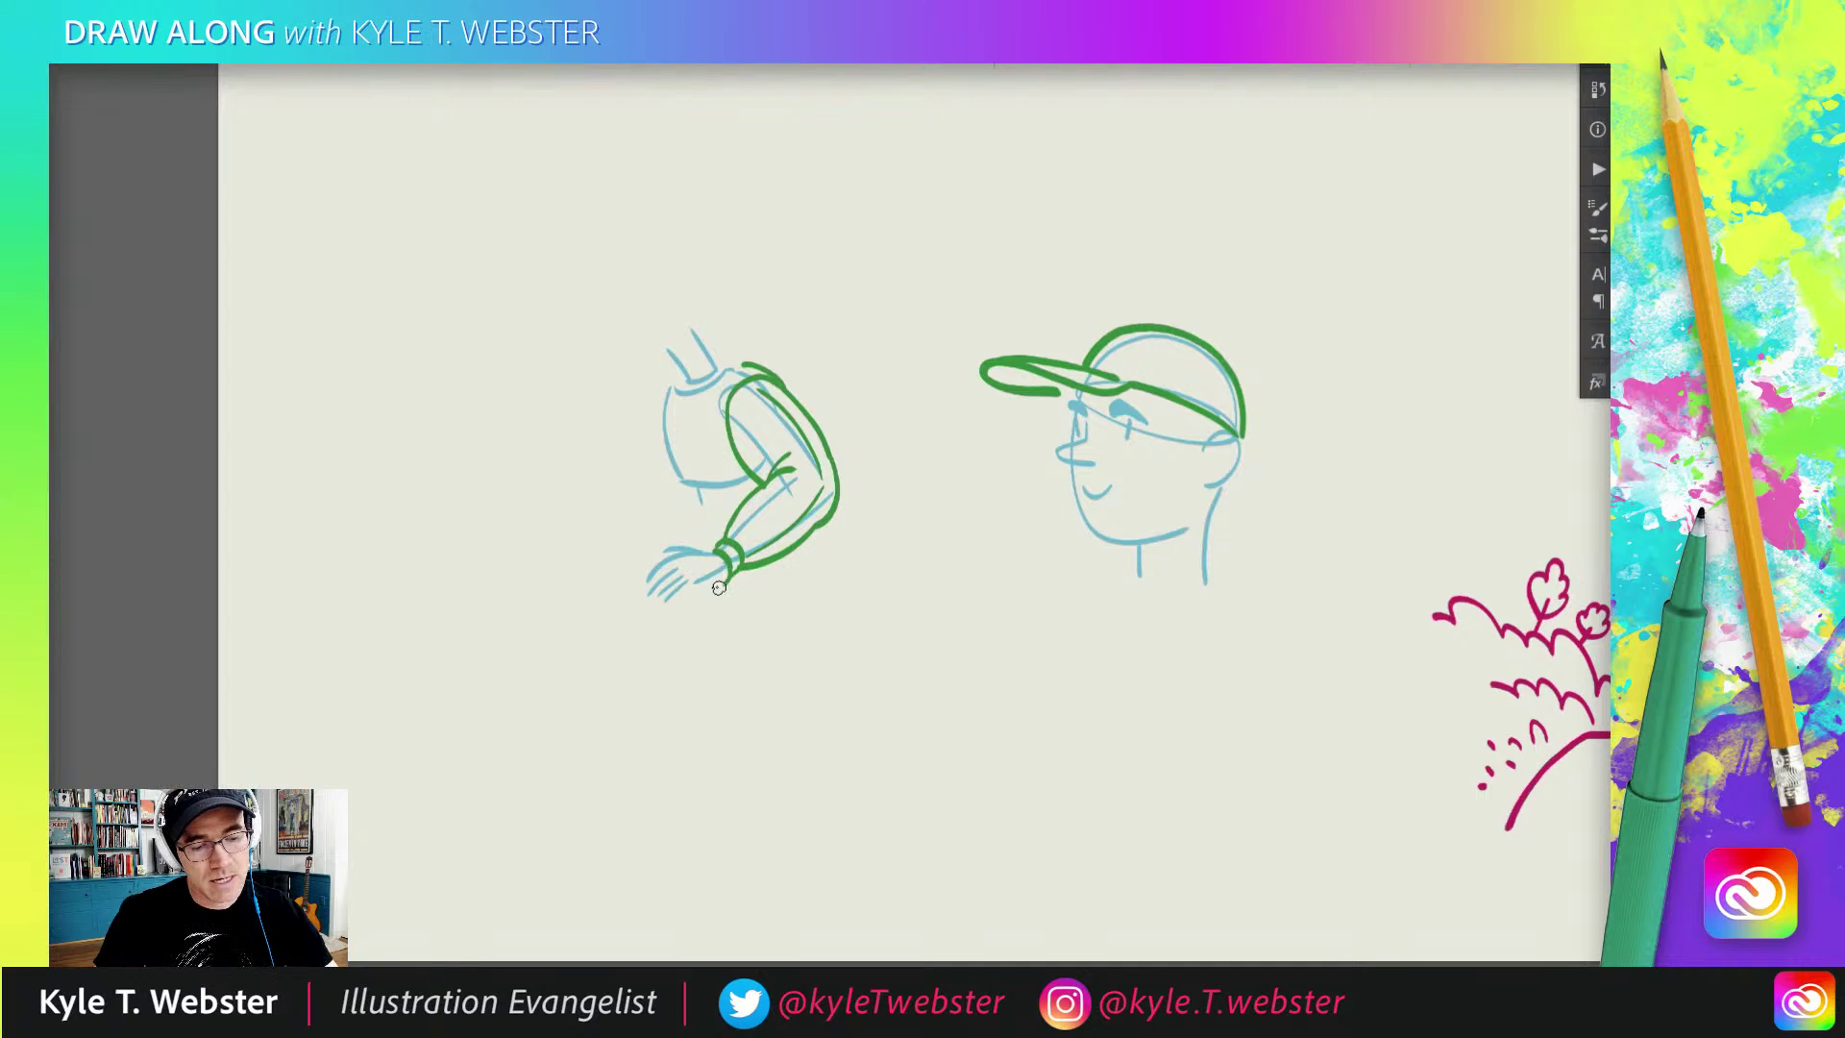
{"action": "mouse_move", "coordinate": [710, 588]}
{"action": "left_mouse_down"}
{"action": "mouse_move", "coordinate": [641, 598]}
{"action": "mouse_move", "coordinate": [657, 561]}
{"action": "mouse_move", "coordinate": [716, 550]}
{"action": "mouse_move", "coordinate": [649, 561]}
{"action": "left_mouse_up"}
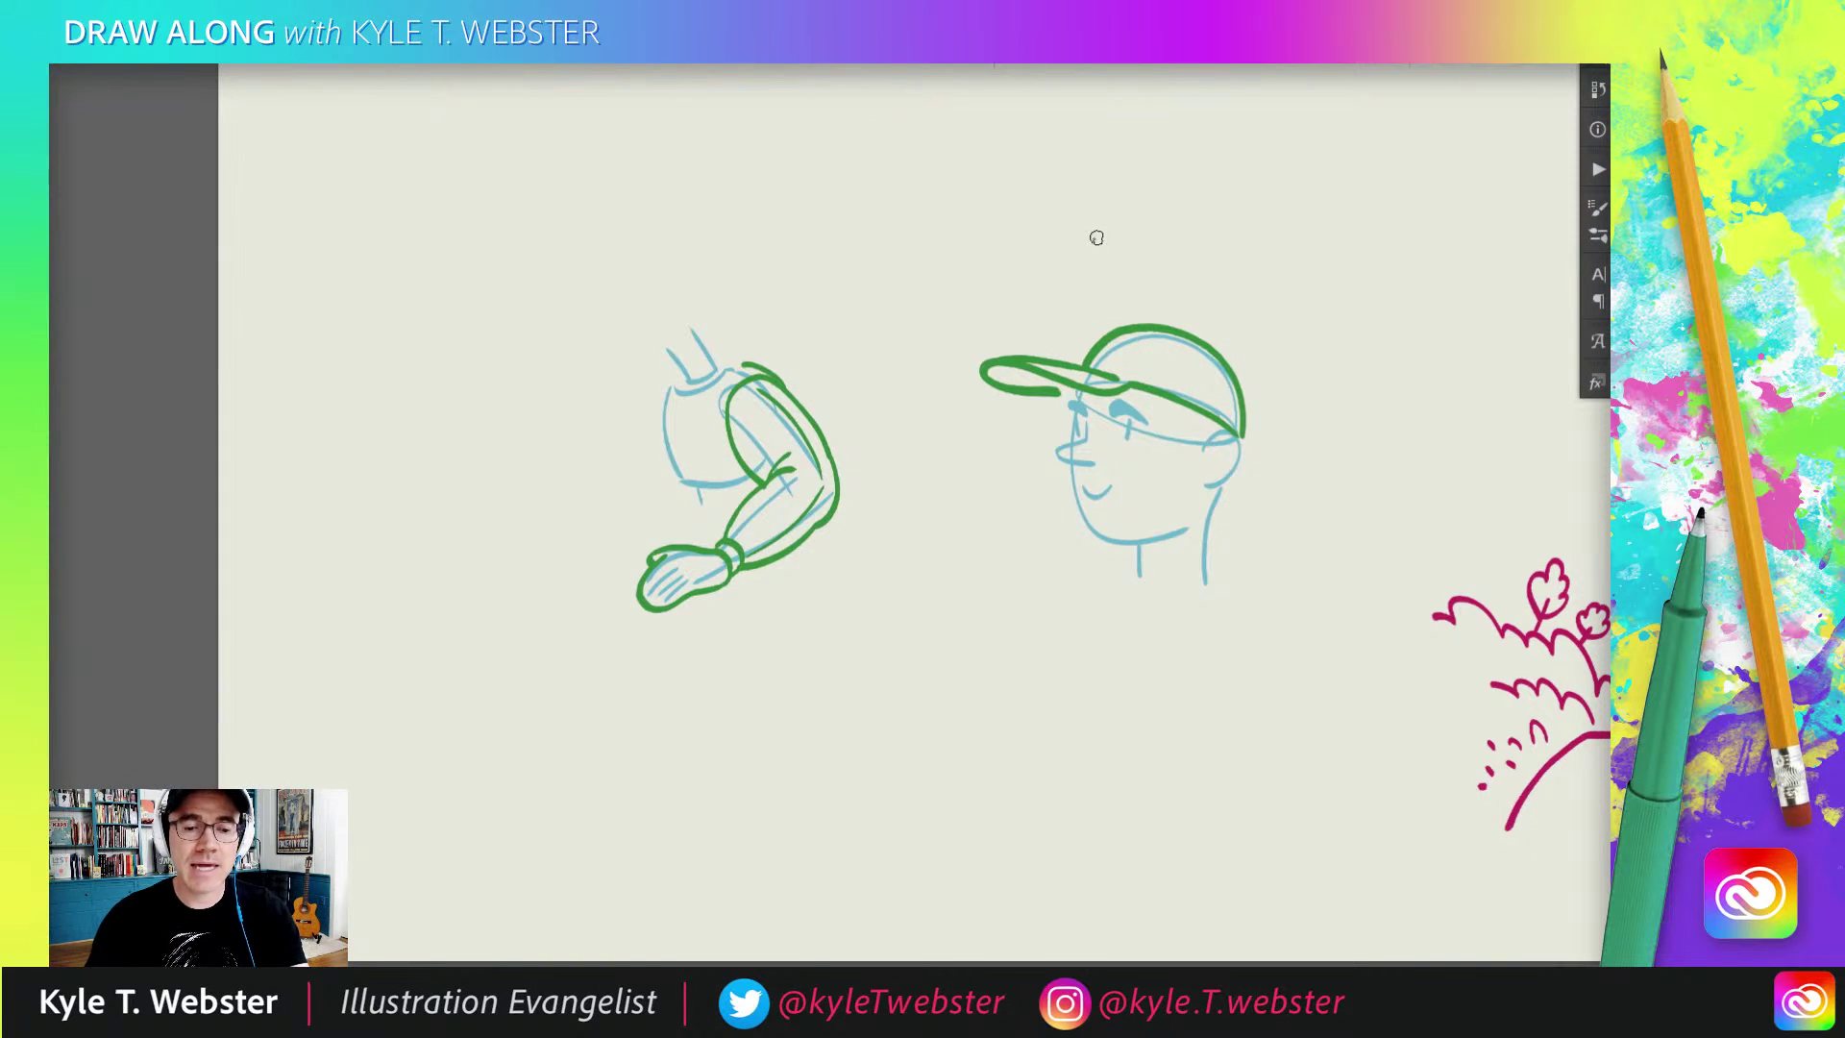
{"action": "left_click_drag", "start_coordinate": [1096, 237], "coordinate": [1107, 313]}
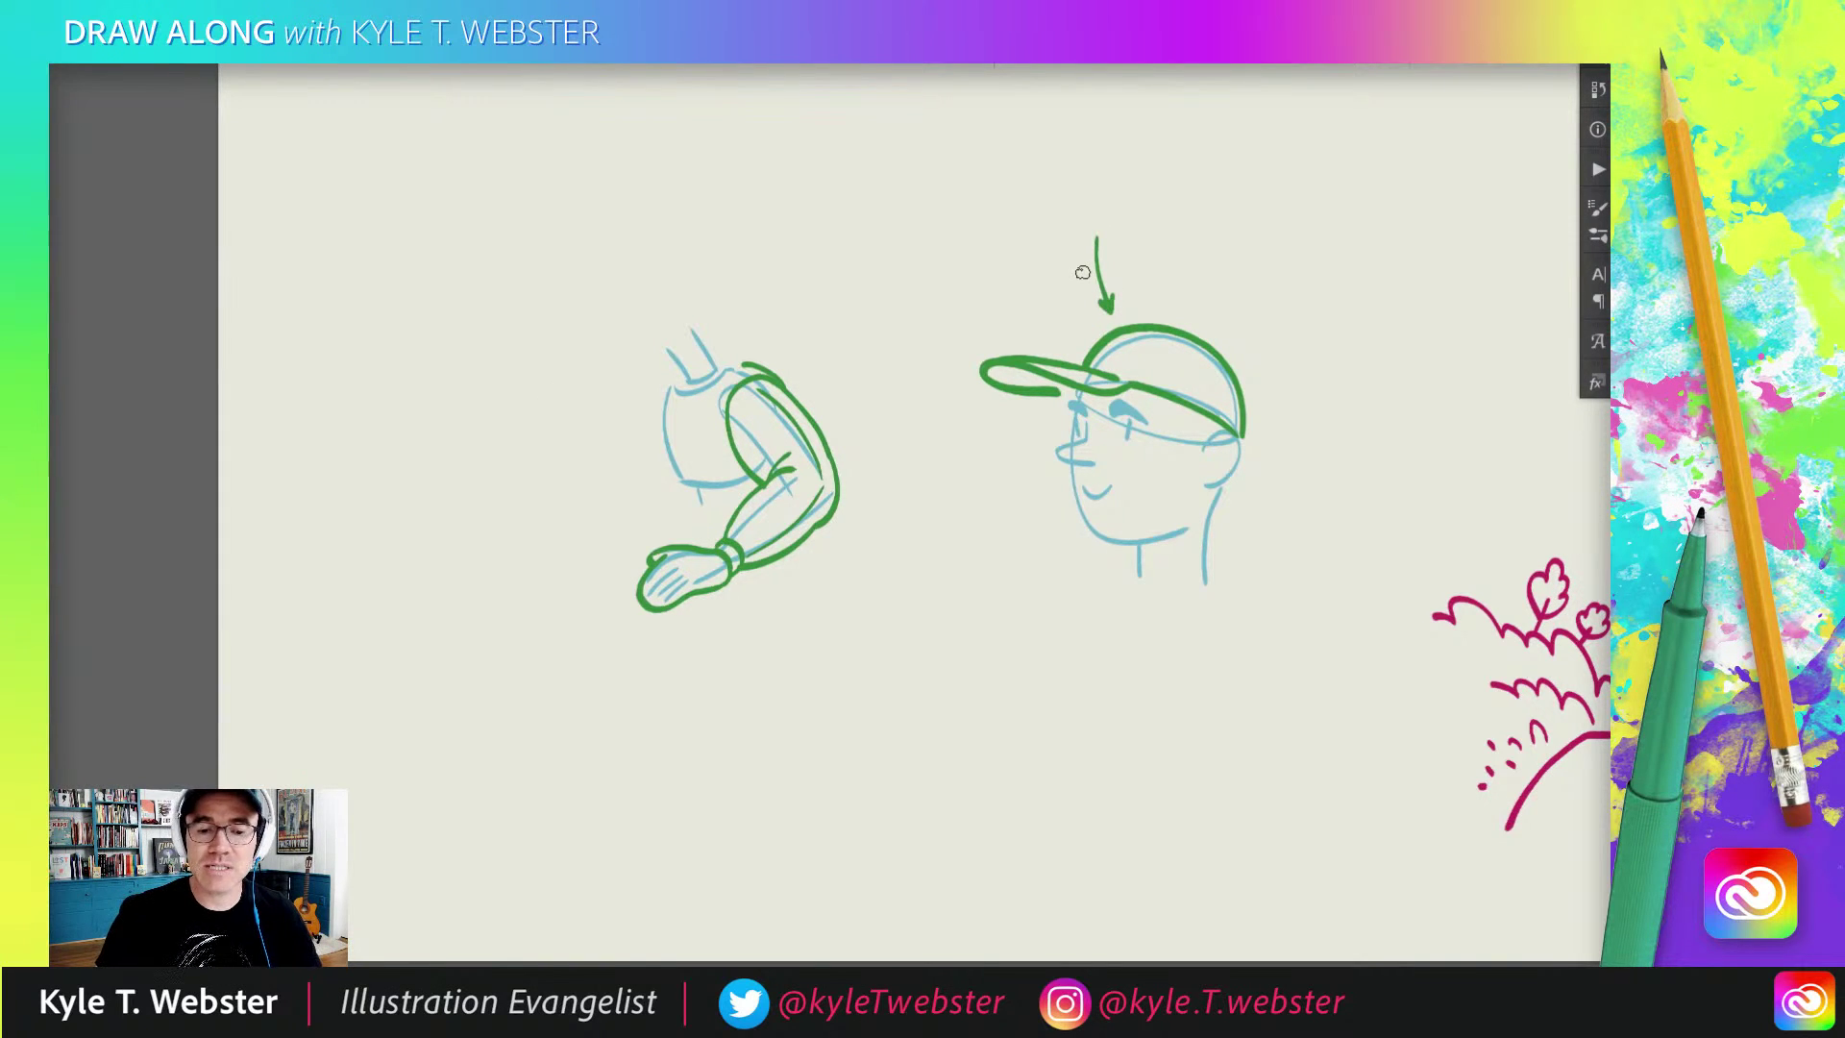
{"action": "left_click_drag", "start_coordinate": [478, 522], "coordinate": [630, 547]}
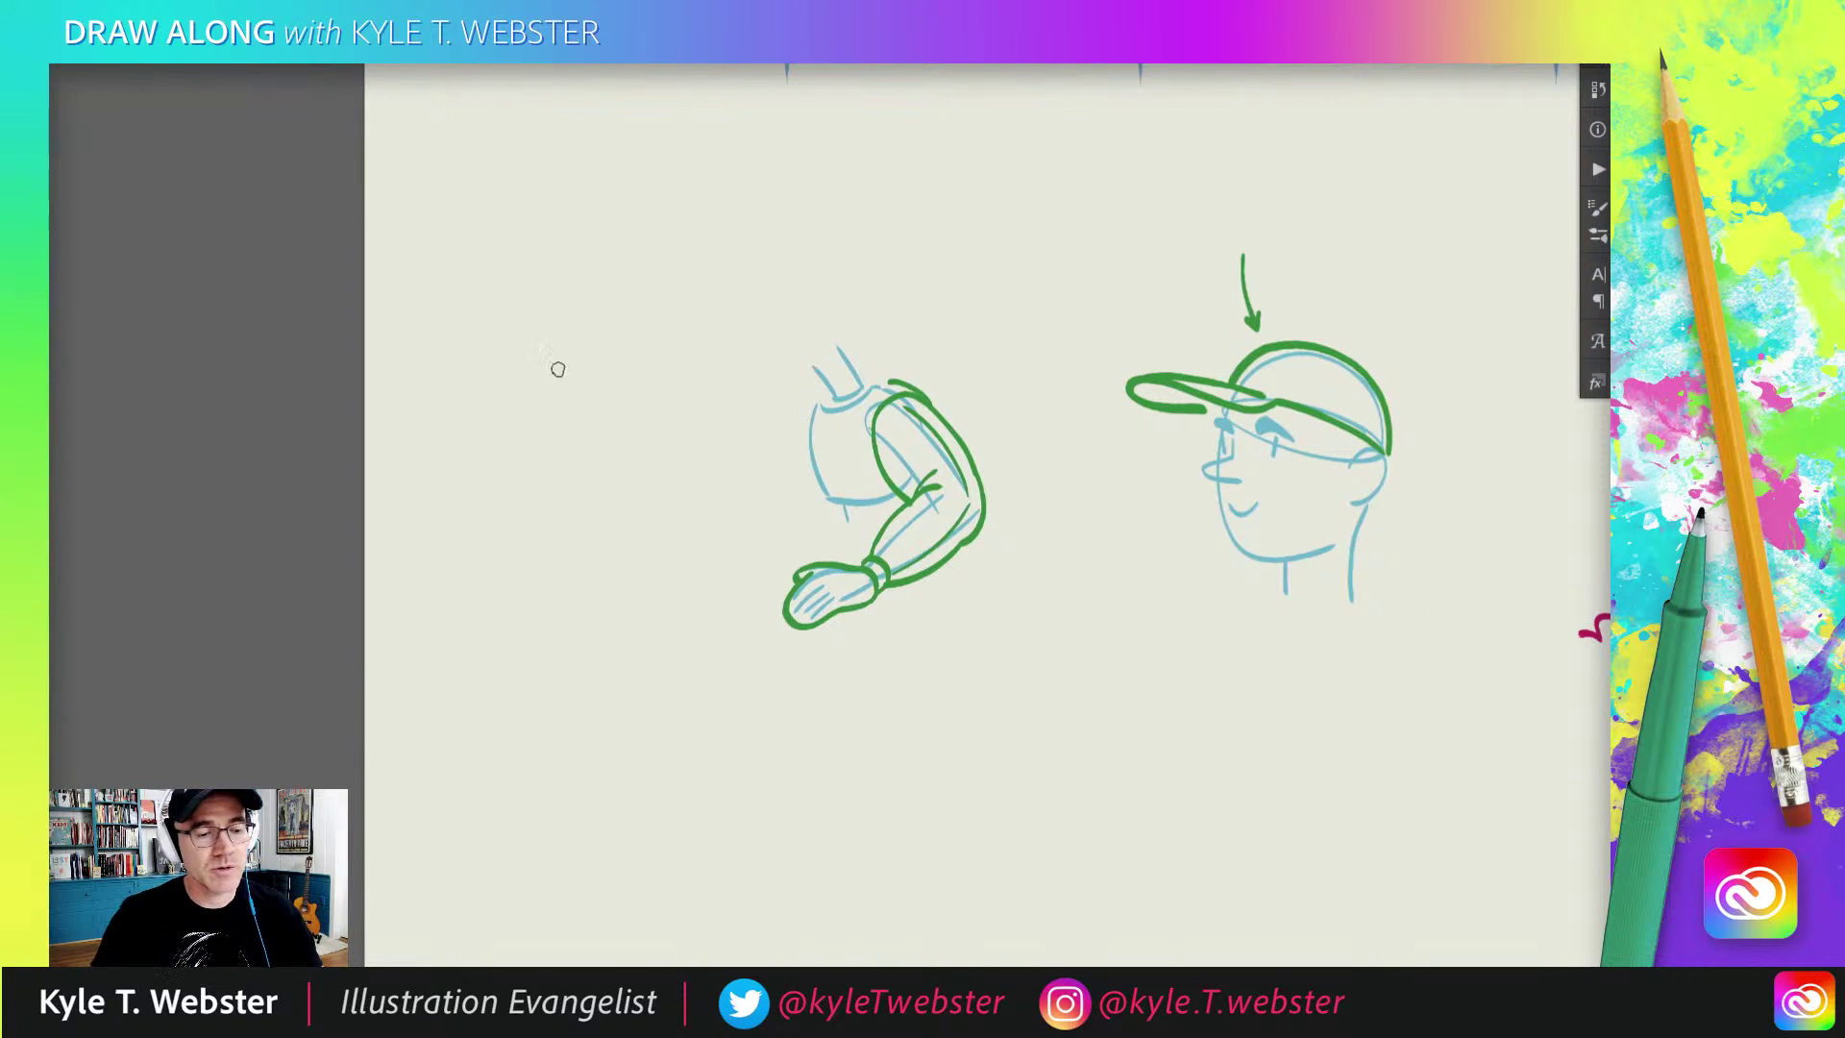
Step: Sketch a small light blue face profile with nose, chin, eye and mouth in the empty space left of the bent arm
{"action": "mouse_move", "coordinate": [556, 335]}
{"action": "left_mouse_down"}
{"action": "mouse_move", "coordinate": [542, 415]}
{"action": "mouse_move", "coordinate": [588, 456]}
{"action": "left_mouse_up"}
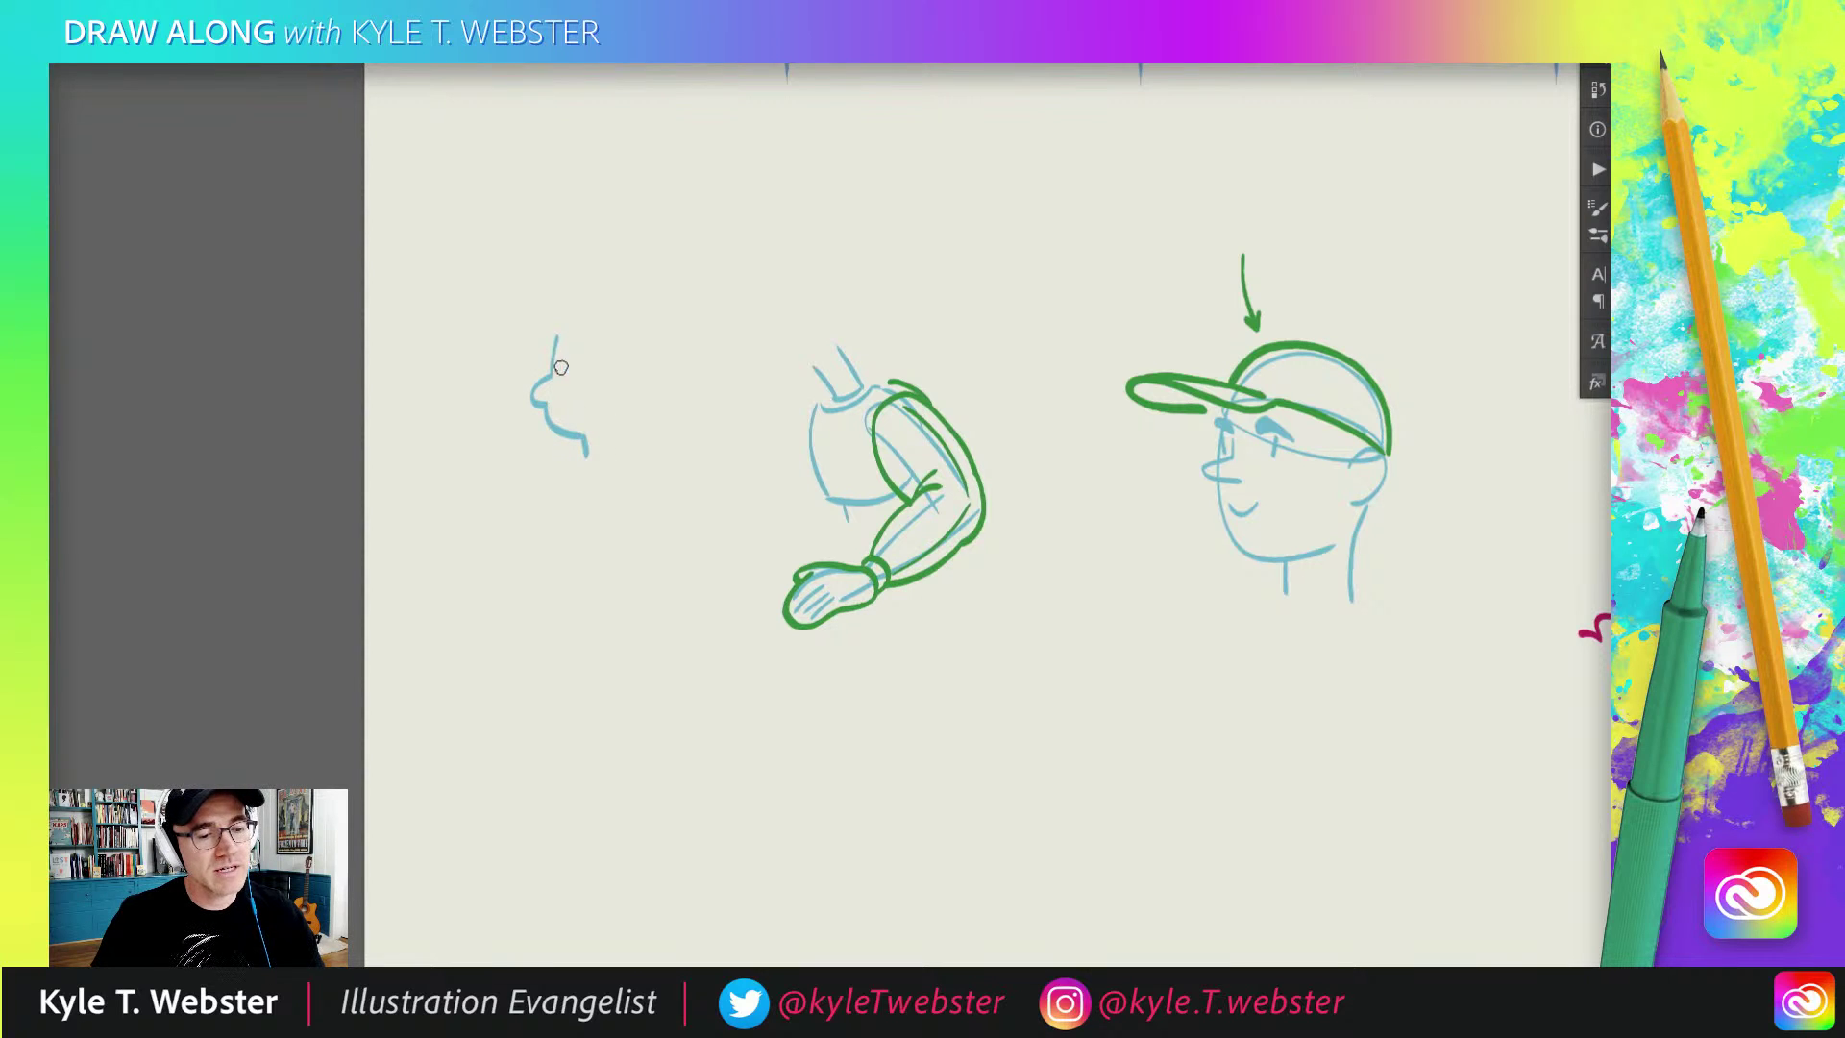
{"action": "left_click_drag", "start_coordinate": [561, 369], "coordinate": [558, 426]}
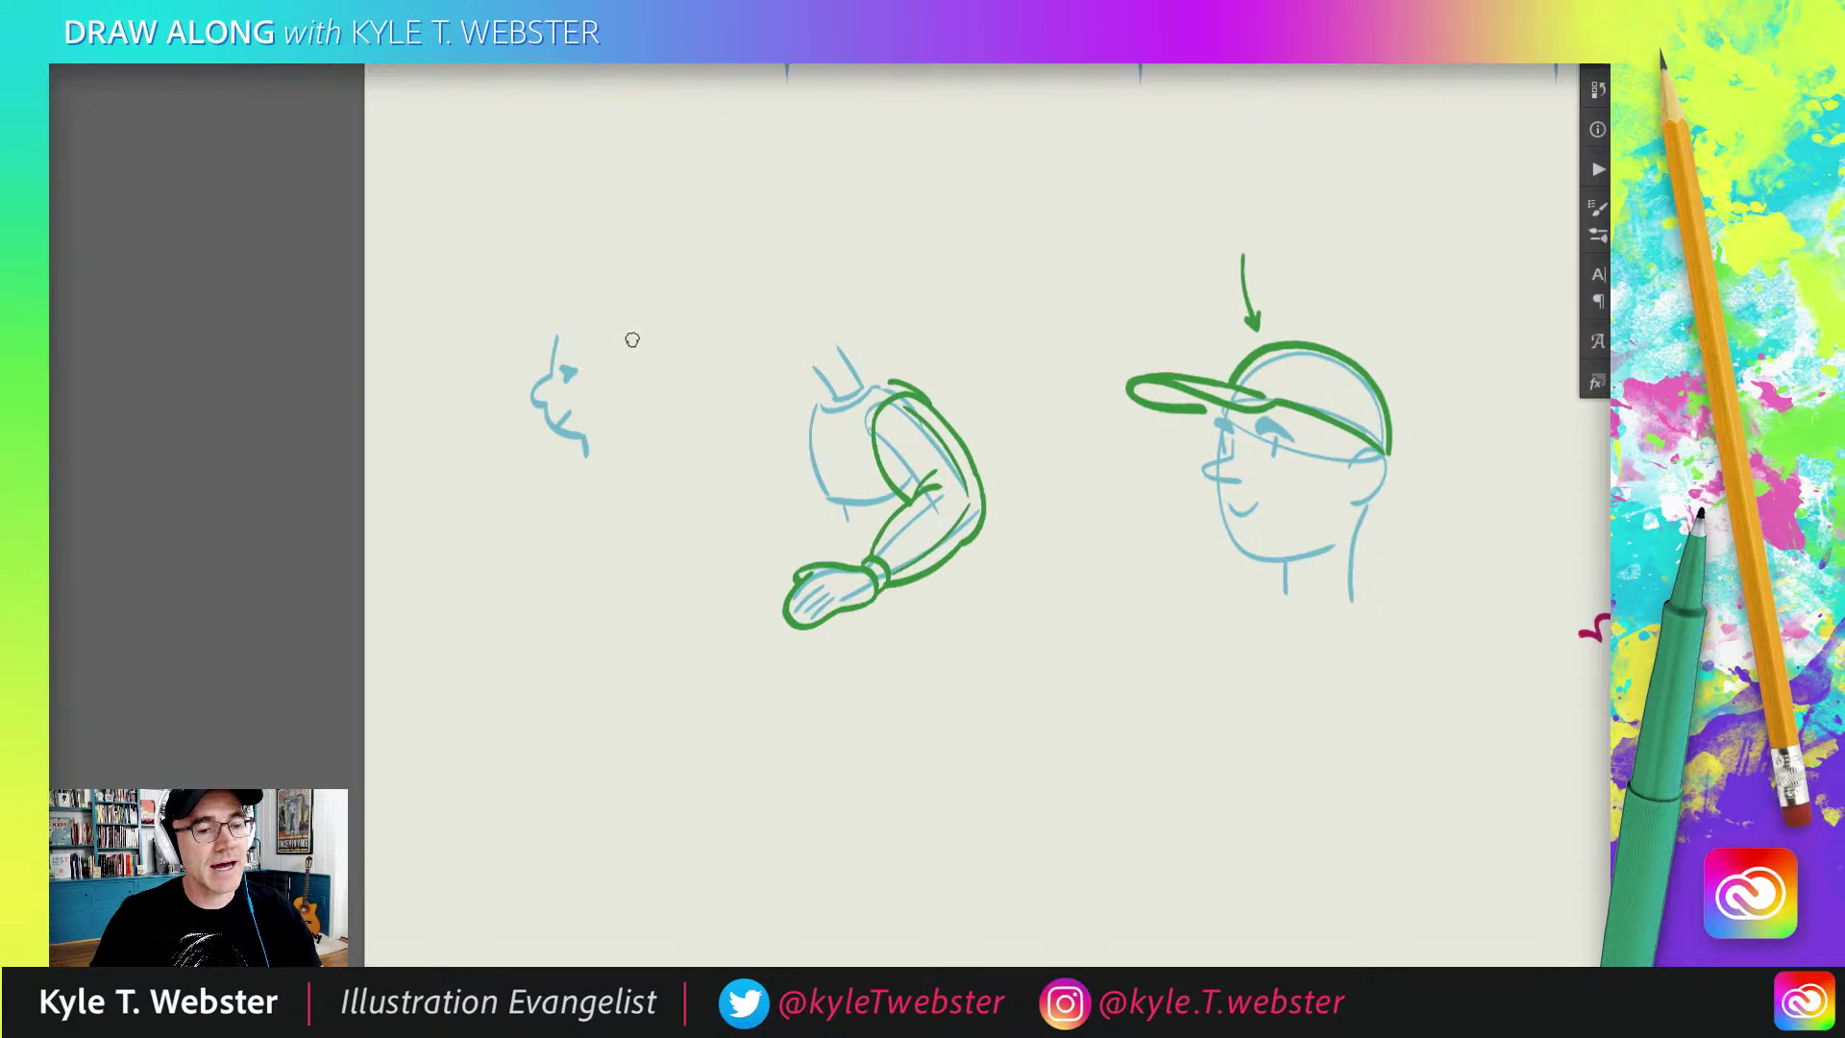
{"action": "mouse_move", "coordinate": [630, 337]}
{"action": "left_mouse_down"}
{"action": "mouse_move", "coordinate": [506, 325]}
{"action": "mouse_move", "coordinate": [630, 334]}
{"action": "mouse_move", "coordinate": [643, 389]}
{"action": "left_mouse_up"}
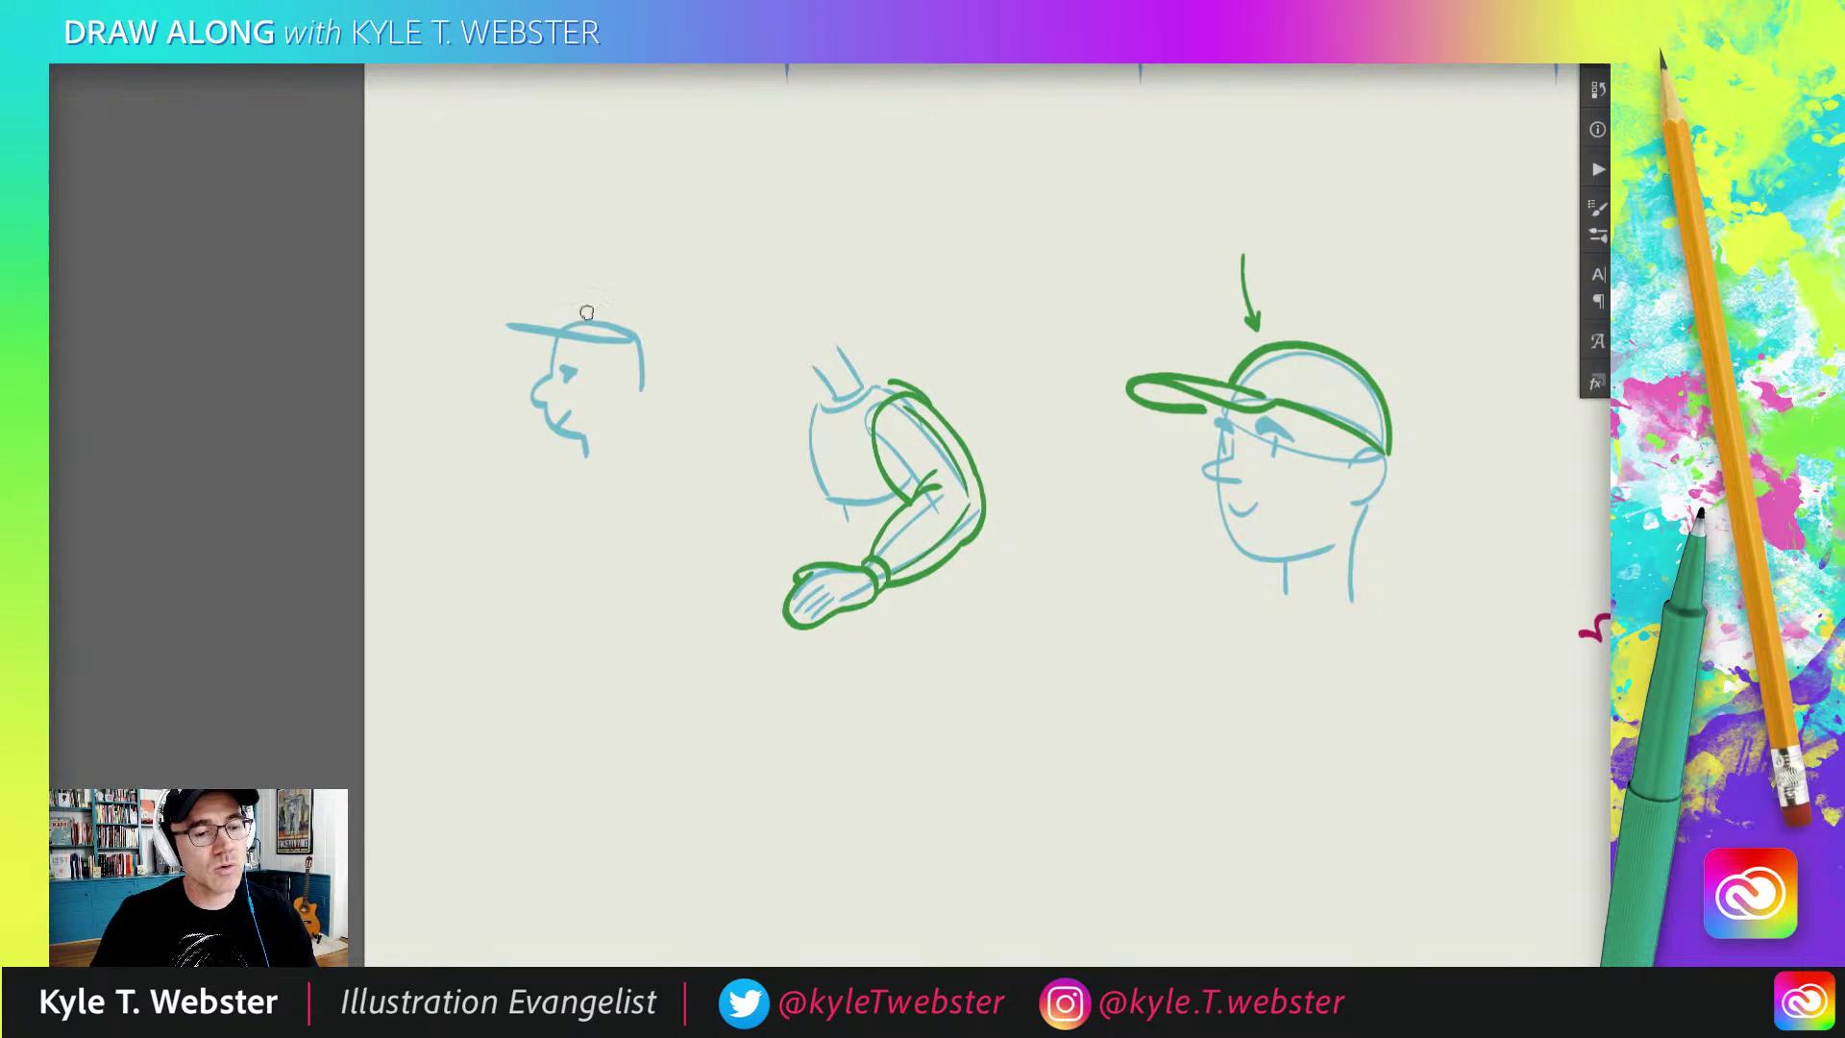
{"action": "left_click_drag", "start_coordinate": [577, 283], "coordinate": [579, 313]}
{"action": "mouse_move", "coordinate": [569, 299]}
{"action": "left_mouse_down"}
{"action": "mouse_move", "coordinate": [671, 334]}
{"action": "mouse_move", "coordinate": [463, 338]}
{"action": "left_mouse_up"}
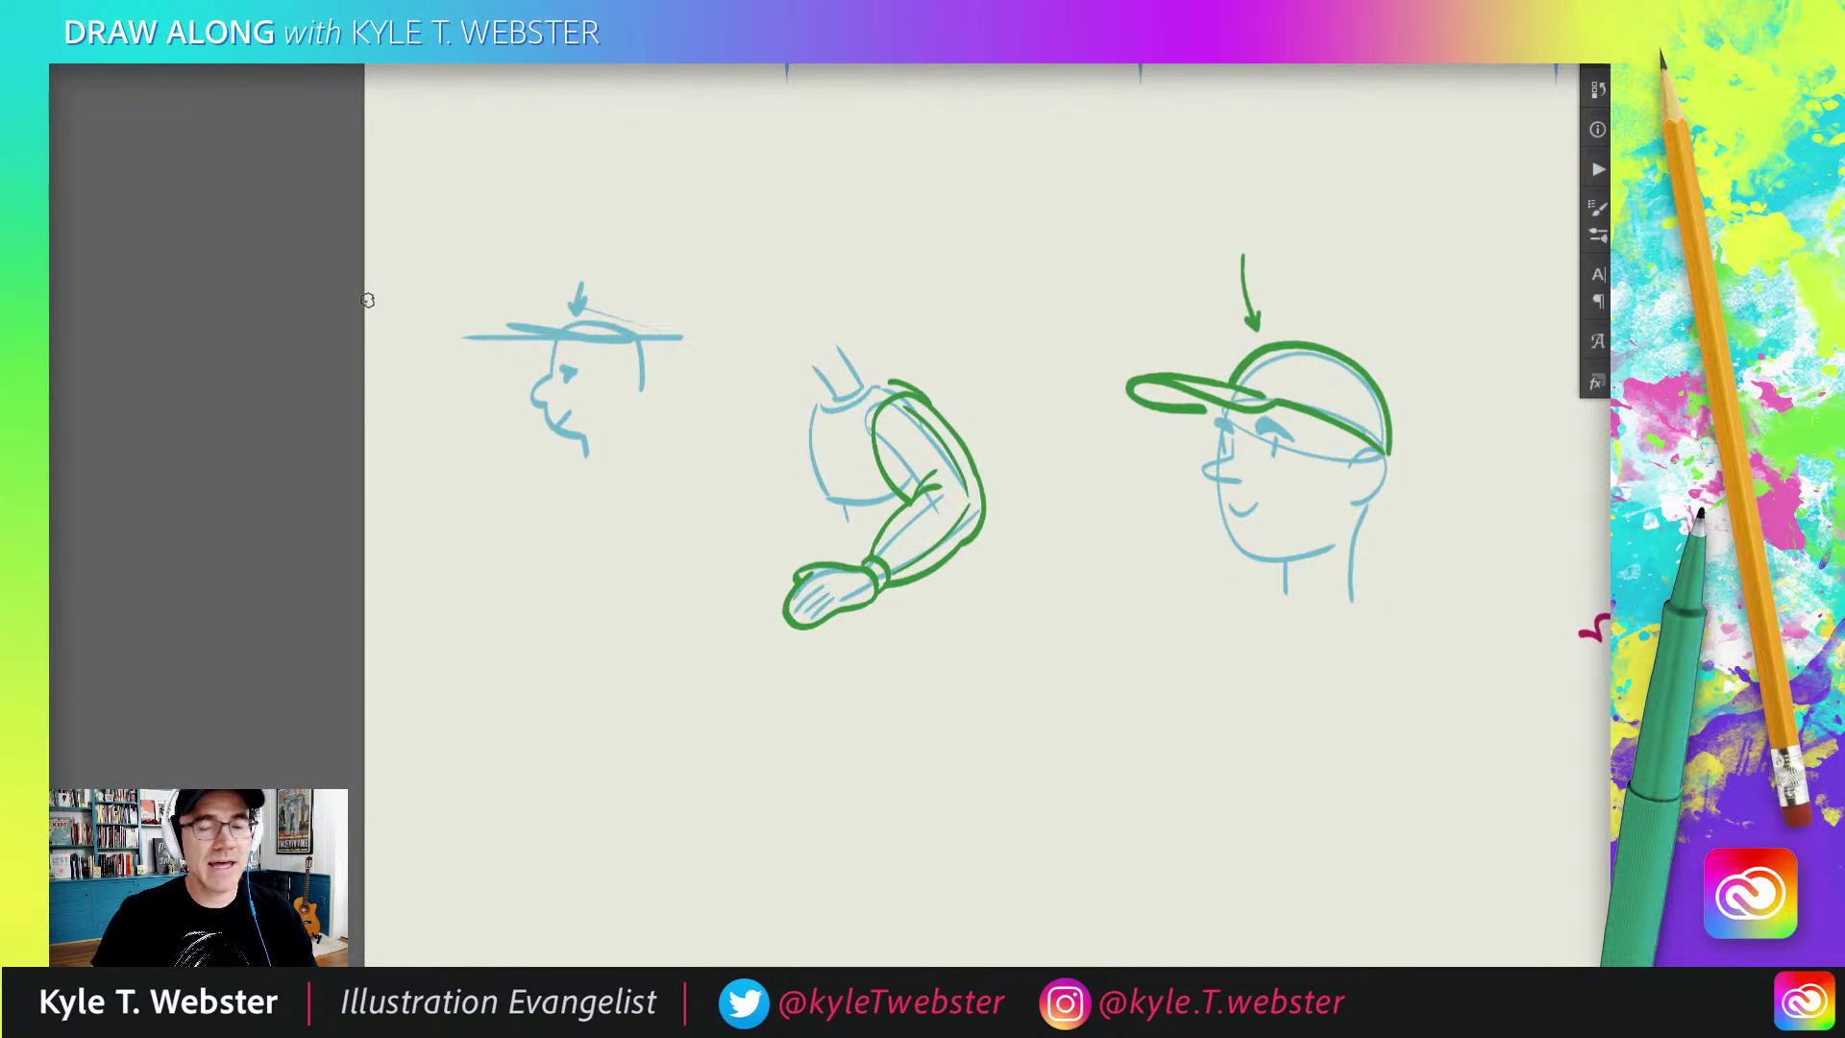
{"action": "key", "text": "ctrl+z"}
{"action": "key", "text": "ctrl+z"}
{"action": "key", "text": "ctrl+z"}
{"action": "key", "text": "ctrl+z"}
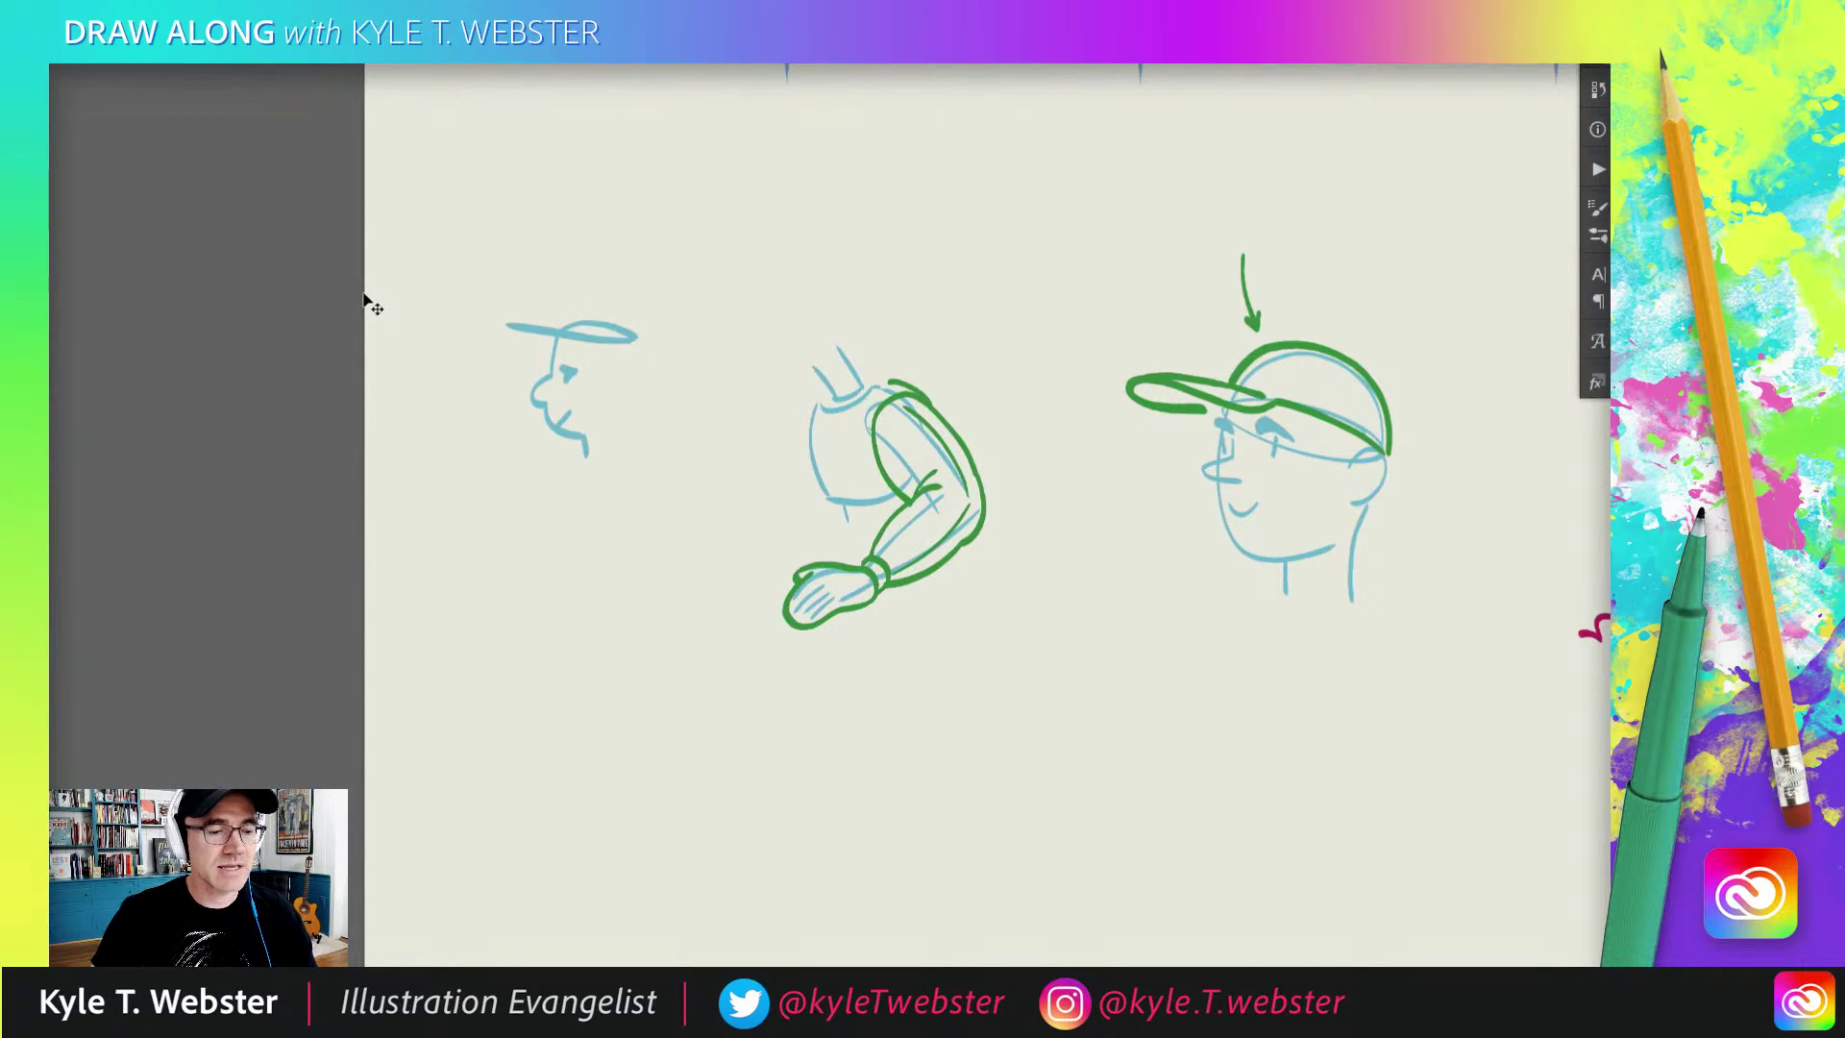
{"action": "key", "text": "ctrl+z"}
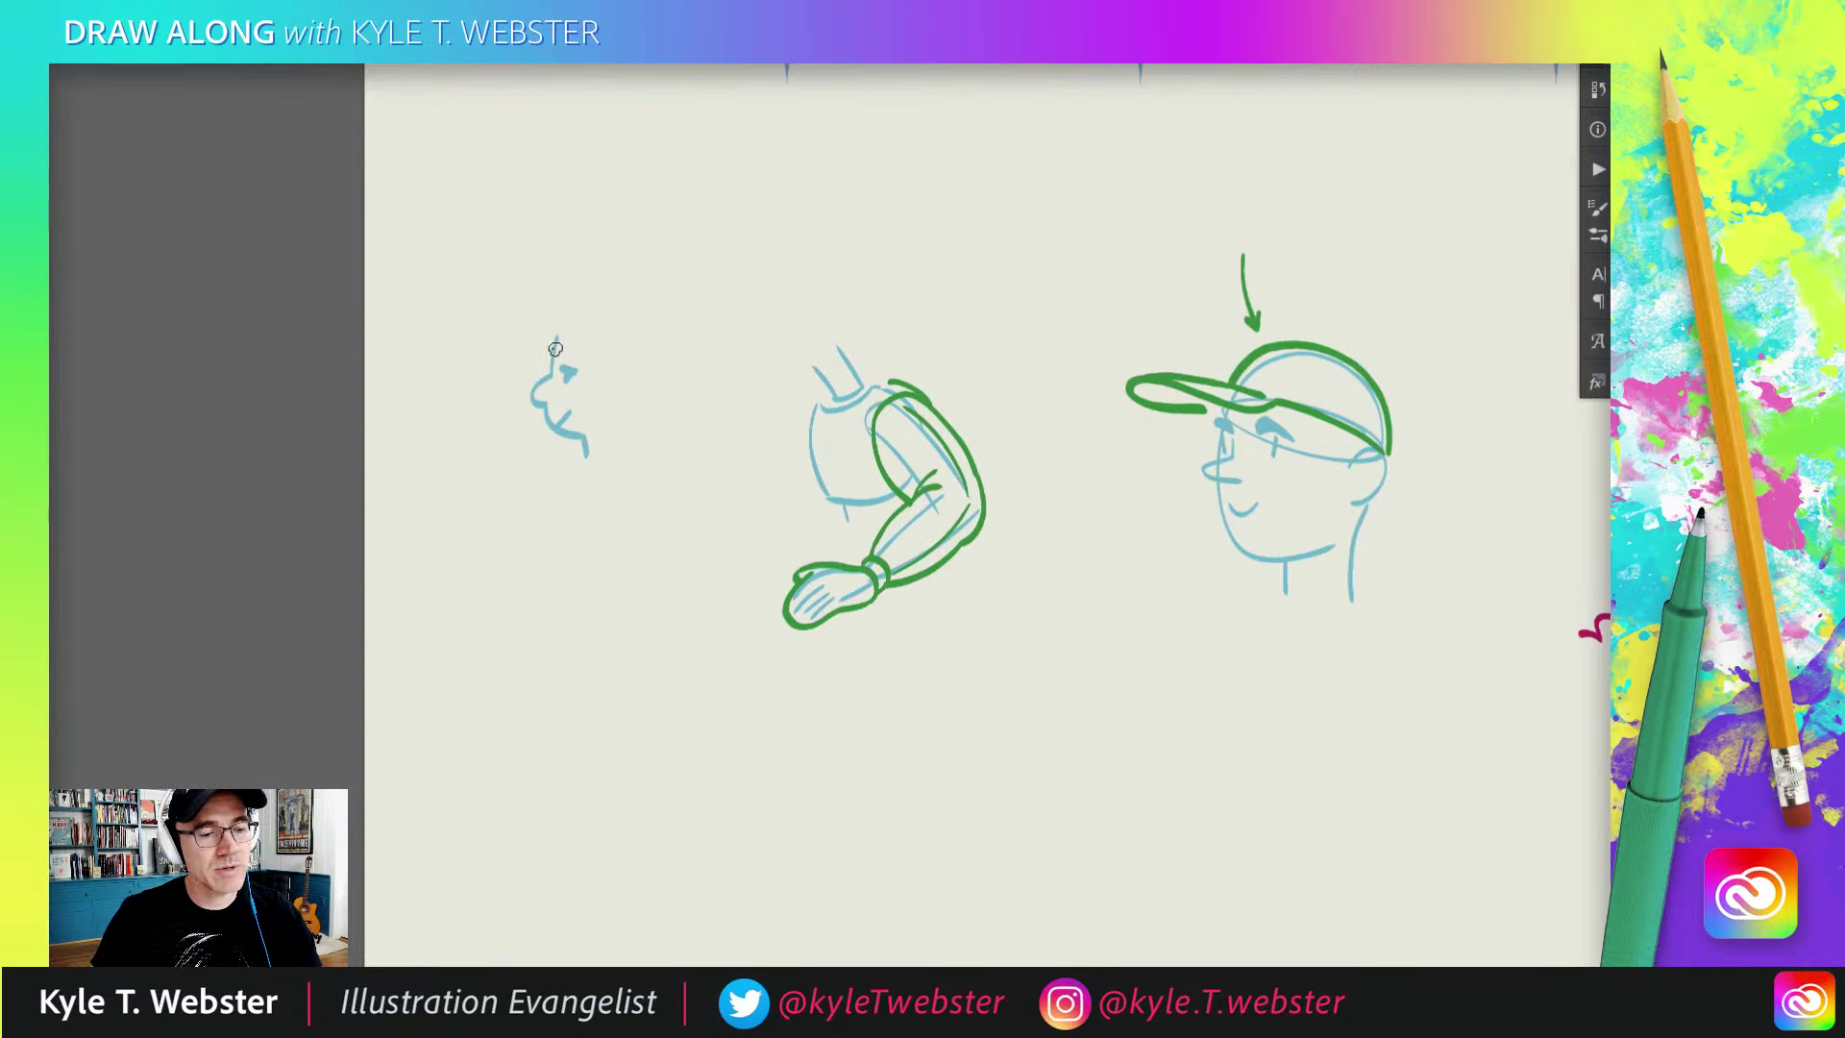
Step: Complete the small profile head with a rounded skull and hair, and sketch a tiny front-facing capped head above it
{"action": "mouse_move", "coordinate": [555, 357]}
{"action": "left_mouse_down"}
{"action": "mouse_move", "coordinate": [581, 311]}
{"action": "mouse_move", "coordinate": [643, 315]}
{"action": "mouse_move", "coordinate": [661, 387]}
{"action": "mouse_move", "coordinate": [613, 364]}
{"action": "mouse_move", "coordinate": [646, 361]}
{"action": "mouse_move", "coordinate": [611, 393]}
{"action": "mouse_move", "coordinate": [635, 383]}
{"action": "mouse_move", "coordinate": [596, 337]}
{"action": "mouse_move", "coordinate": [644, 434]}
{"action": "left_mouse_up"}
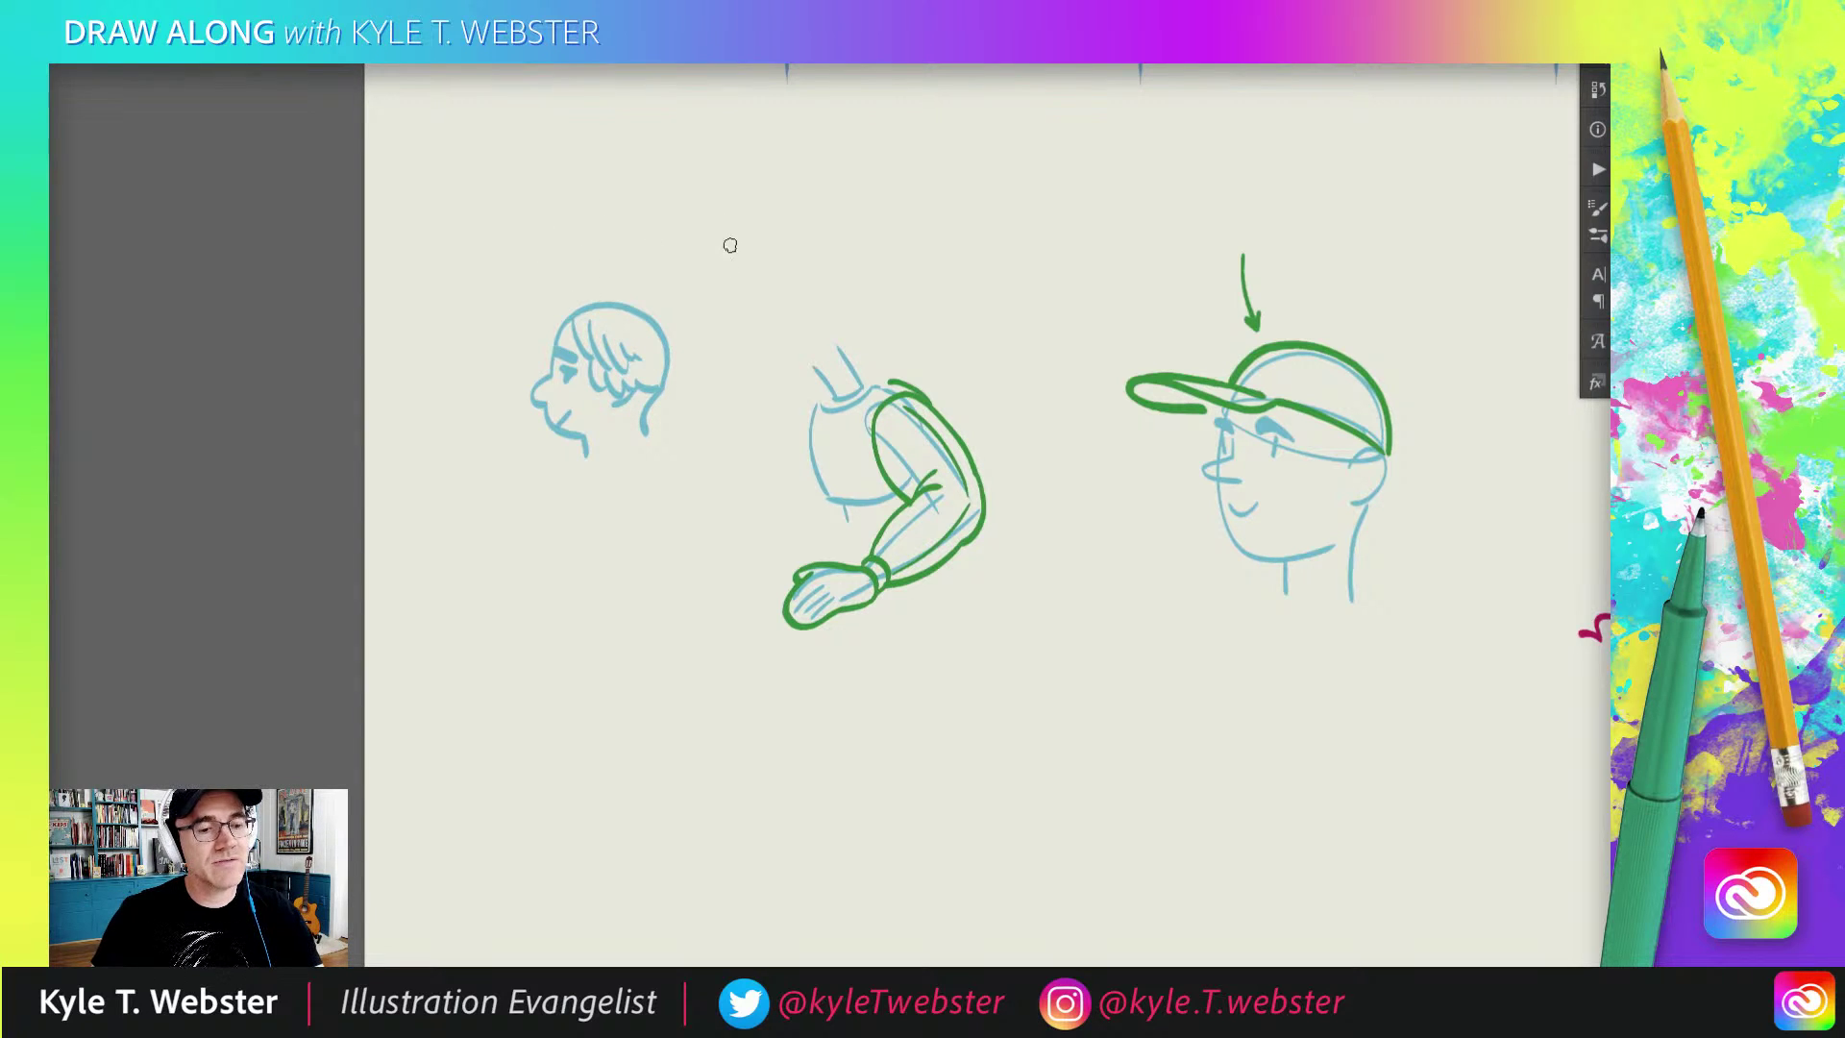
{"action": "mouse_move", "coordinate": [733, 214]}
{"action": "left_mouse_down"}
{"action": "mouse_move", "coordinate": [668, 268]}
{"action": "mouse_move", "coordinate": [663, 239]}
{"action": "mouse_move", "coordinate": [715, 264]}
{"action": "mouse_move", "coordinate": [746, 246]}
{"action": "mouse_move", "coordinate": [727, 305]}
{"action": "mouse_move", "coordinate": [736, 285]}
{"action": "mouse_move", "coordinate": [696, 315]}
{"action": "left_mouse_up"}
{"action": "mouse_move", "coordinate": [727, 254]}
{"action": "left_mouse_down"}
{"action": "mouse_move", "coordinate": [690, 259]}
{"action": "mouse_move", "coordinate": [703, 291]}
{"action": "mouse_move", "coordinate": [717, 274]}
{"action": "mouse_move", "coordinate": [701, 297]}
{"action": "mouse_move", "coordinate": [665, 271]}
{"action": "mouse_move", "coordinate": [740, 285]}
{"action": "mouse_move", "coordinate": [738, 254]}
{"action": "mouse_move", "coordinate": [675, 255]}
{"action": "mouse_move", "coordinate": [729, 246]}
{"action": "mouse_move", "coordinate": [687, 248]}
{"action": "mouse_move", "coordinate": [713, 214]}
{"action": "mouse_move", "coordinate": [682, 232]}
{"action": "mouse_move", "coordinate": [747, 235]}
{"action": "mouse_move", "coordinate": [720, 214]}
{"action": "mouse_move", "coordinate": [677, 238]}
{"action": "mouse_move", "coordinate": [675, 221]}
{"action": "mouse_move", "coordinate": [727, 204]}
{"action": "mouse_move", "coordinate": [740, 221]}
{"action": "mouse_move", "coordinate": [723, 195]}
{"action": "mouse_move", "coordinate": [658, 243]}
{"action": "left_mouse_up"}
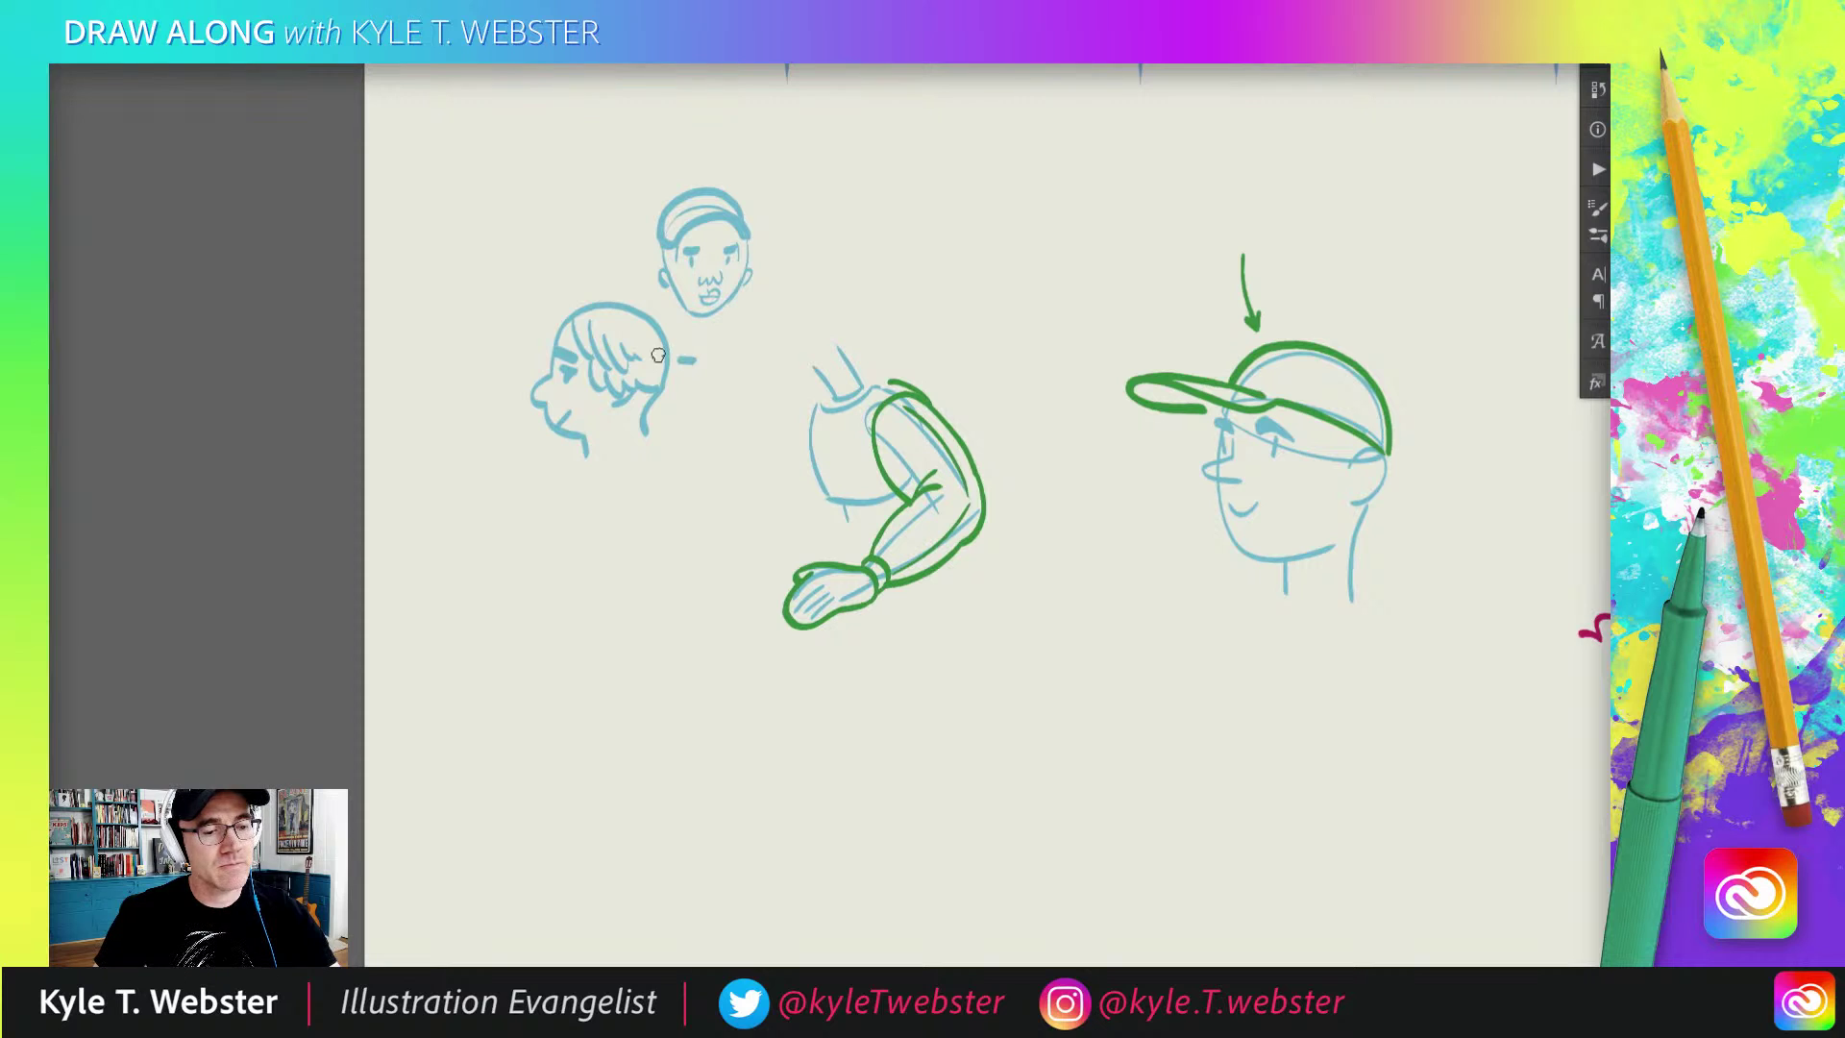
Step: Draw a tilted brimmed hat over the profile head's hair, and add its jaw, neck and collar lines in light blue
{"action": "left_click_drag", "start_coordinate": [691, 361], "coordinate": [526, 328]}
{"action": "mouse_move", "coordinate": [670, 357]}
{"action": "left_mouse_down"}
{"action": "mouse_move", "coordinate": [656, 301]}
{"action": "mouse_move", "coordinate": [585, 290]}
{"action": "mouse_move", "coordinate": [561, 323]}
{"action": "left_mouse_up"}
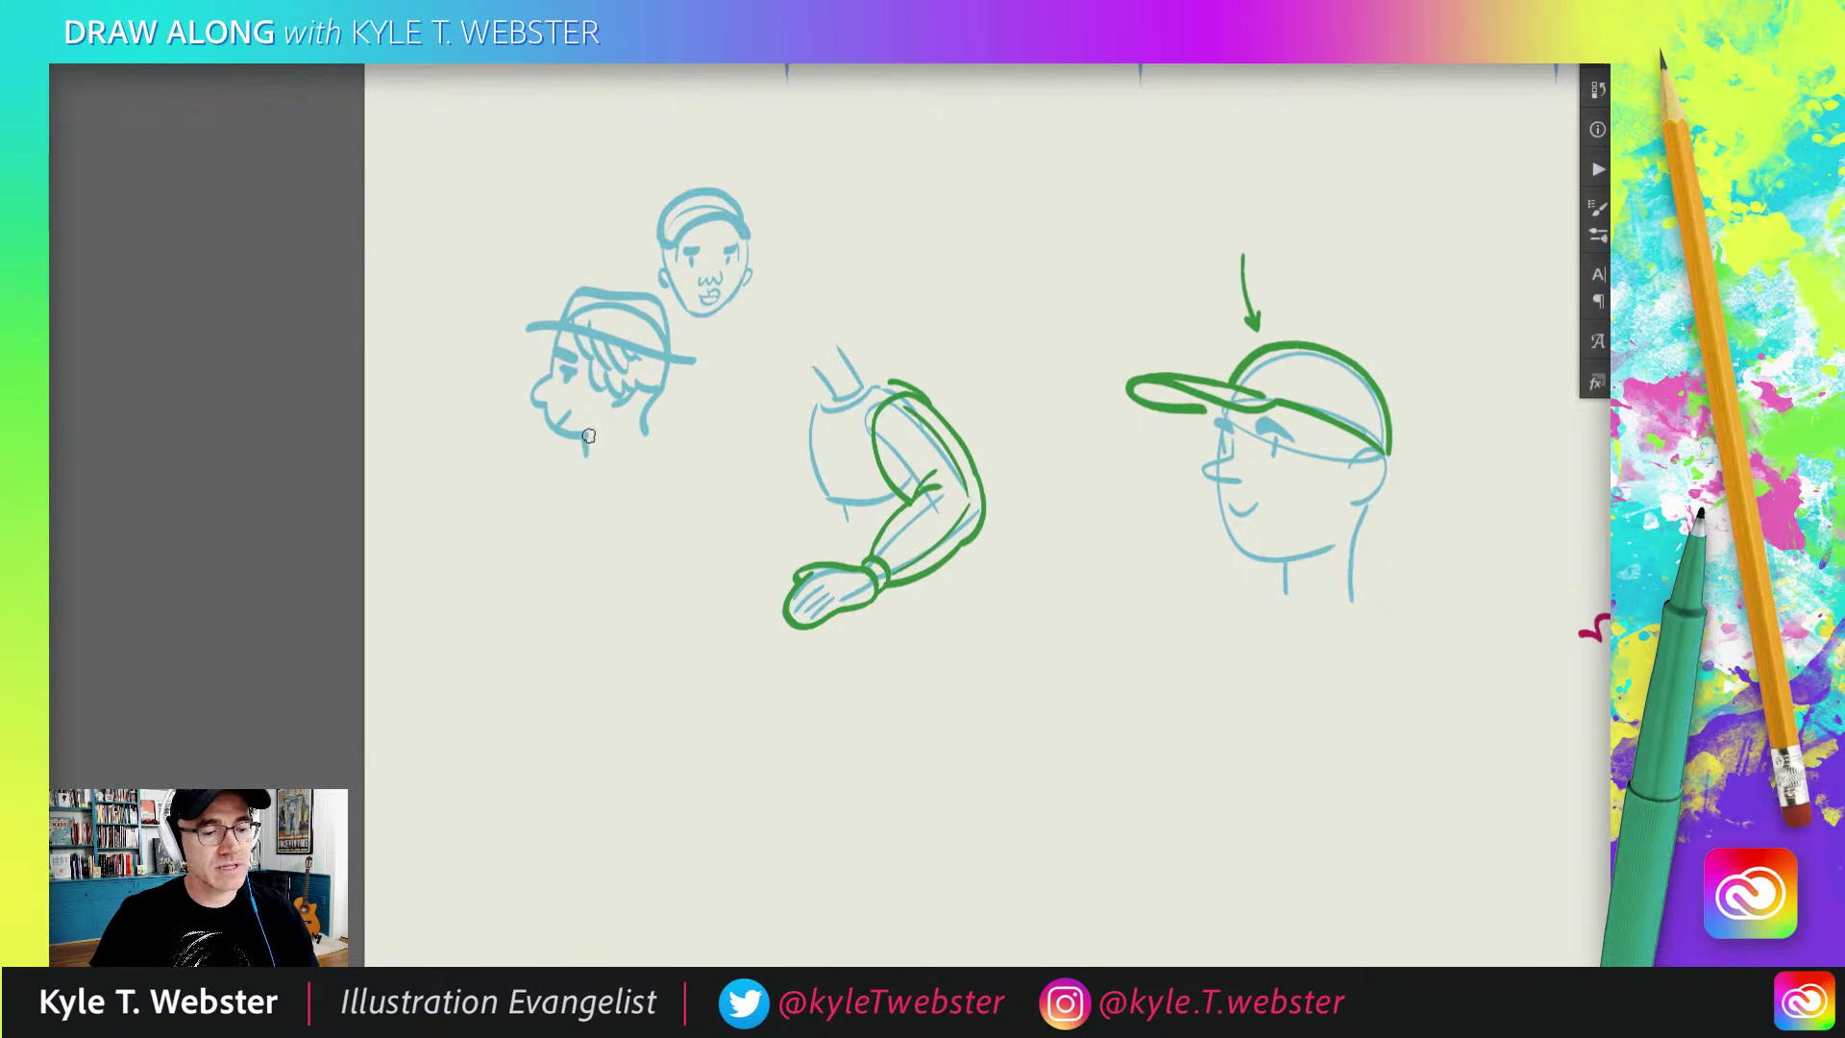
{"action": "left_click_drag", "start_coordinate": [596, 439], "coordinate": [598, 461]}
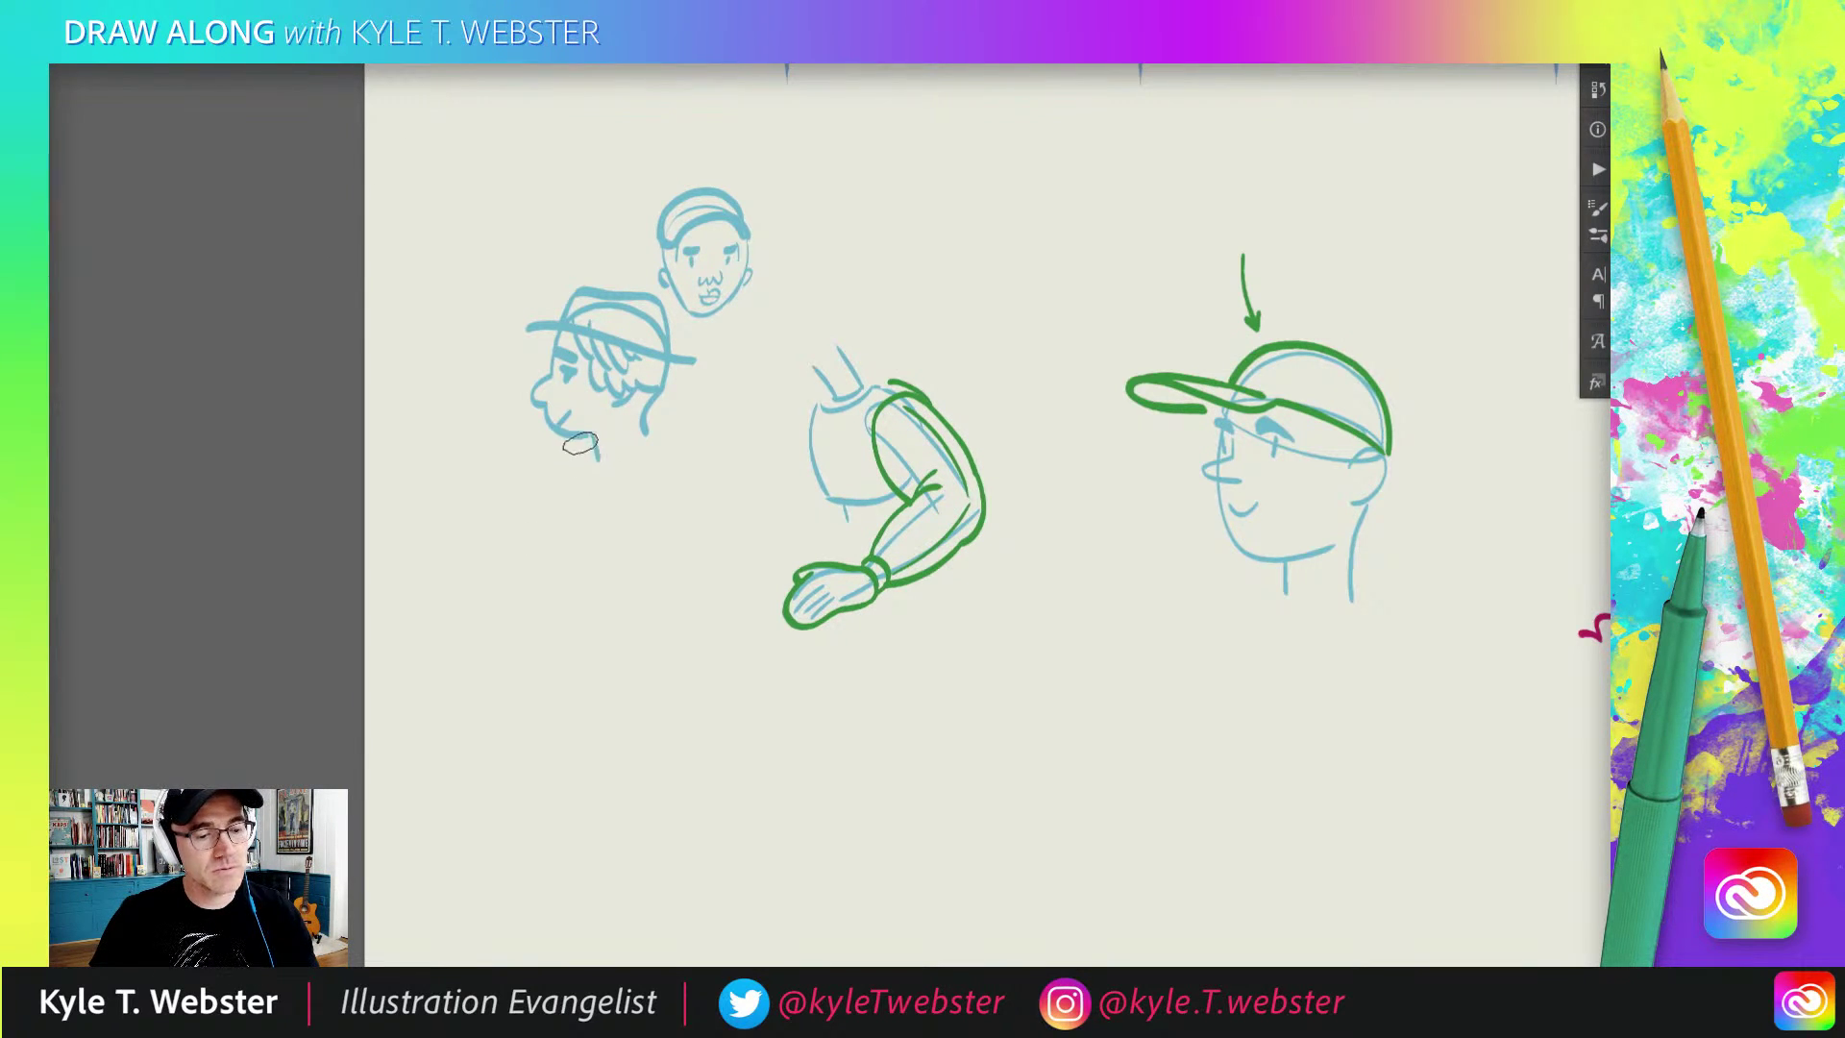
{"action": "mouse_move", "coordinate": [650, 440]}
{"action": "left_mouse_down"}
{"action": "mouse_move", "coordinate": [586, 477]}
{"action": "mouse_move", "coordinate": [593, 492]}
{"action": "left_mouse_up"}
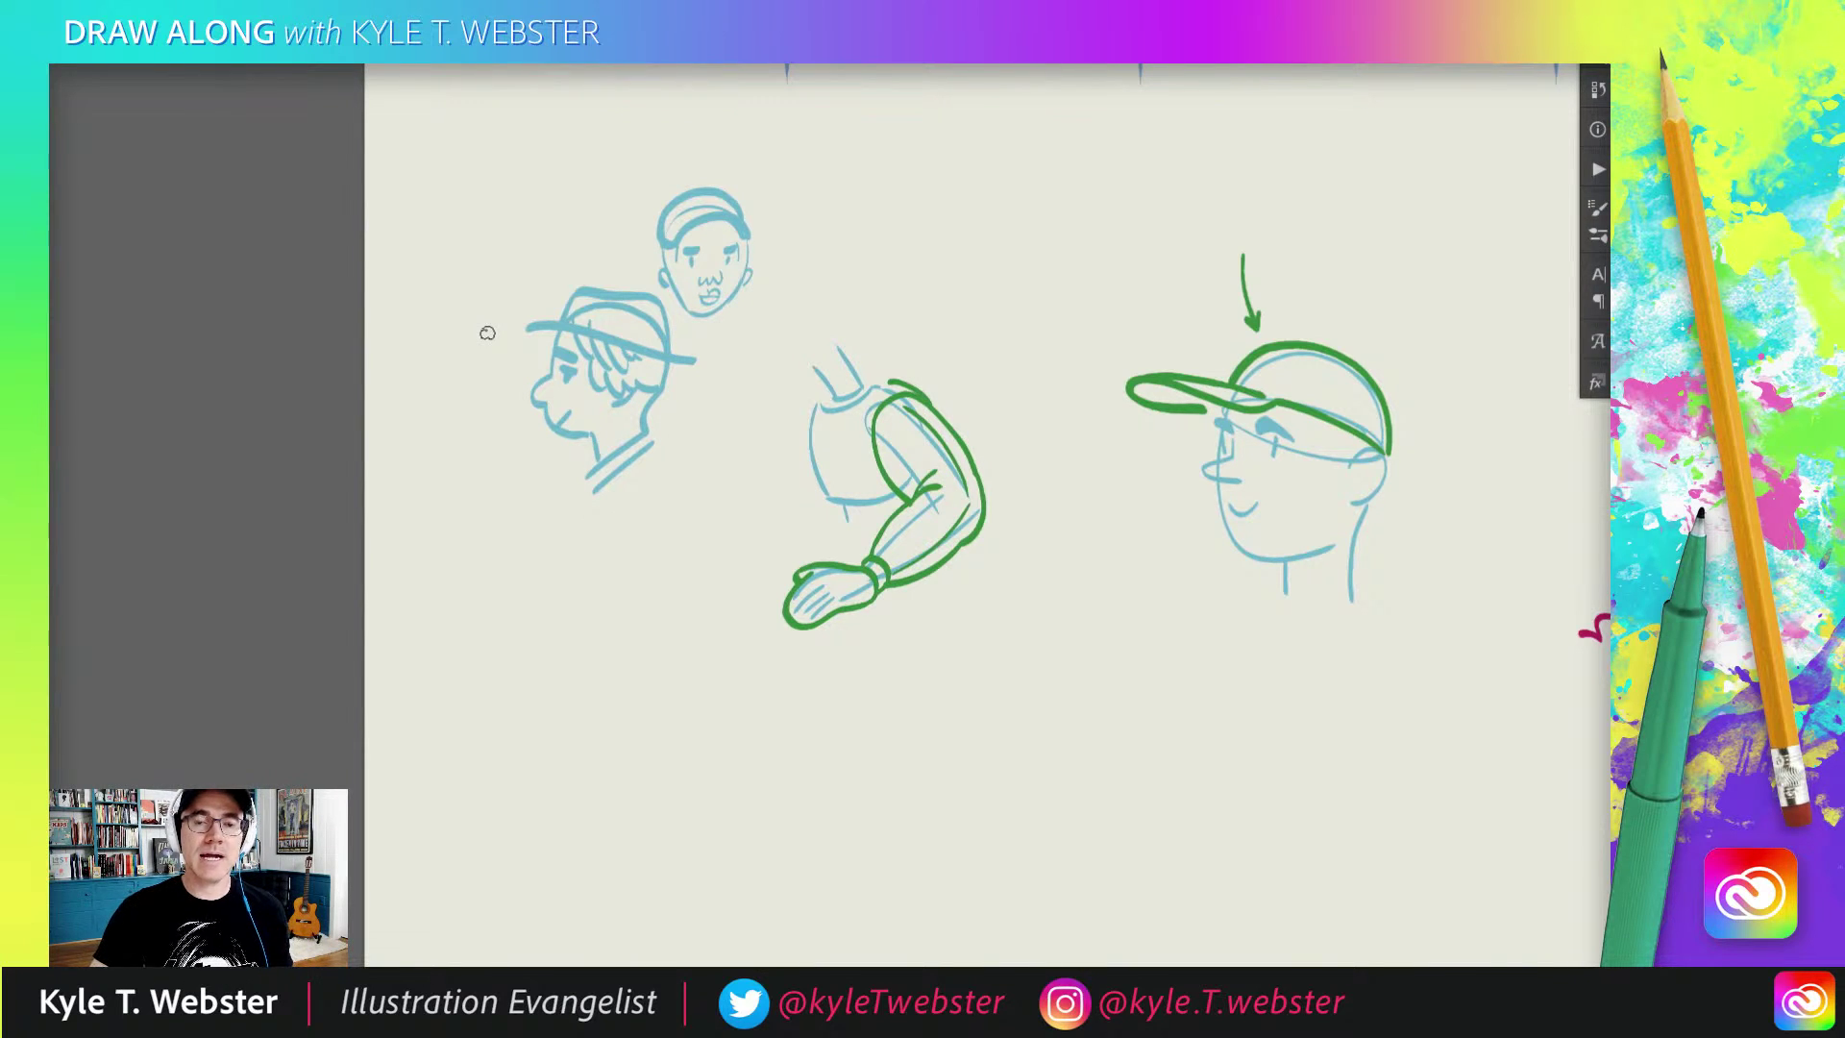
{"action": "left_click_drag", "start_coordinate": [614, 605], "coordinate": [478, 577]}
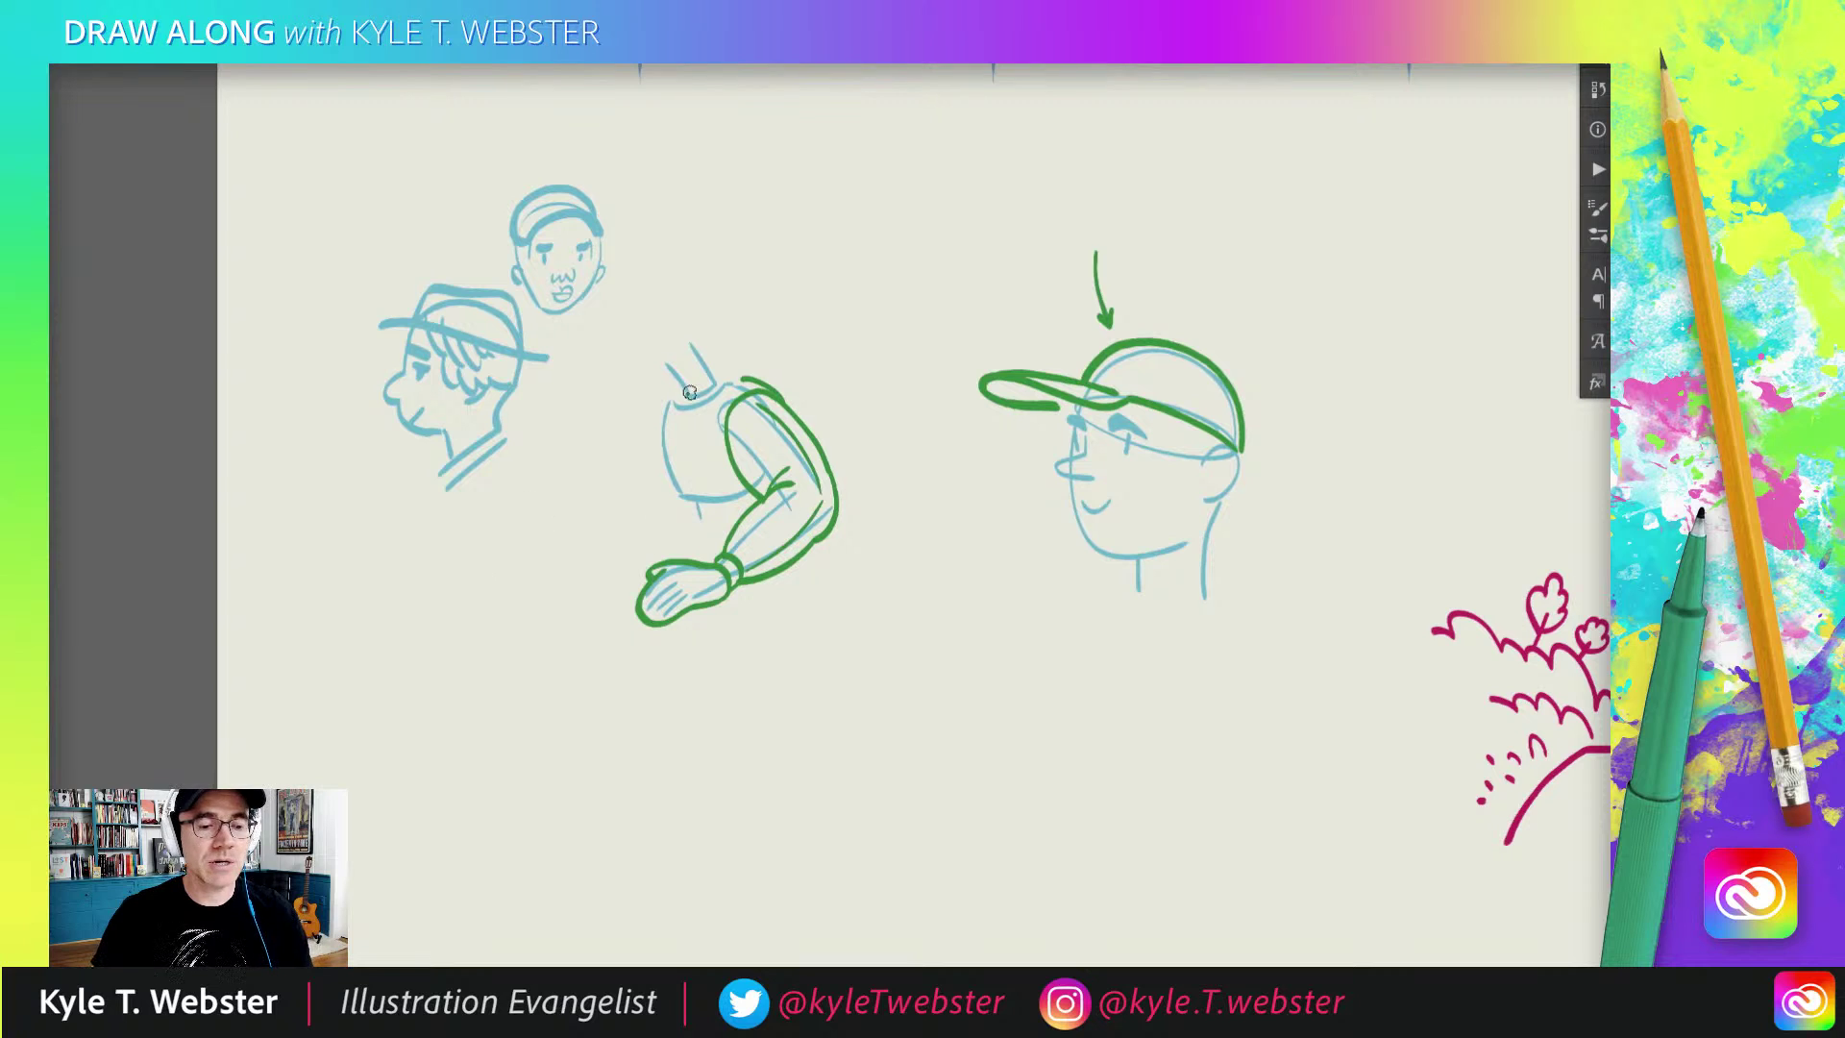
{"action": "scroll", "coordinate": [524, 529], "scroll_direction": "right", "scroll_amount": 2}
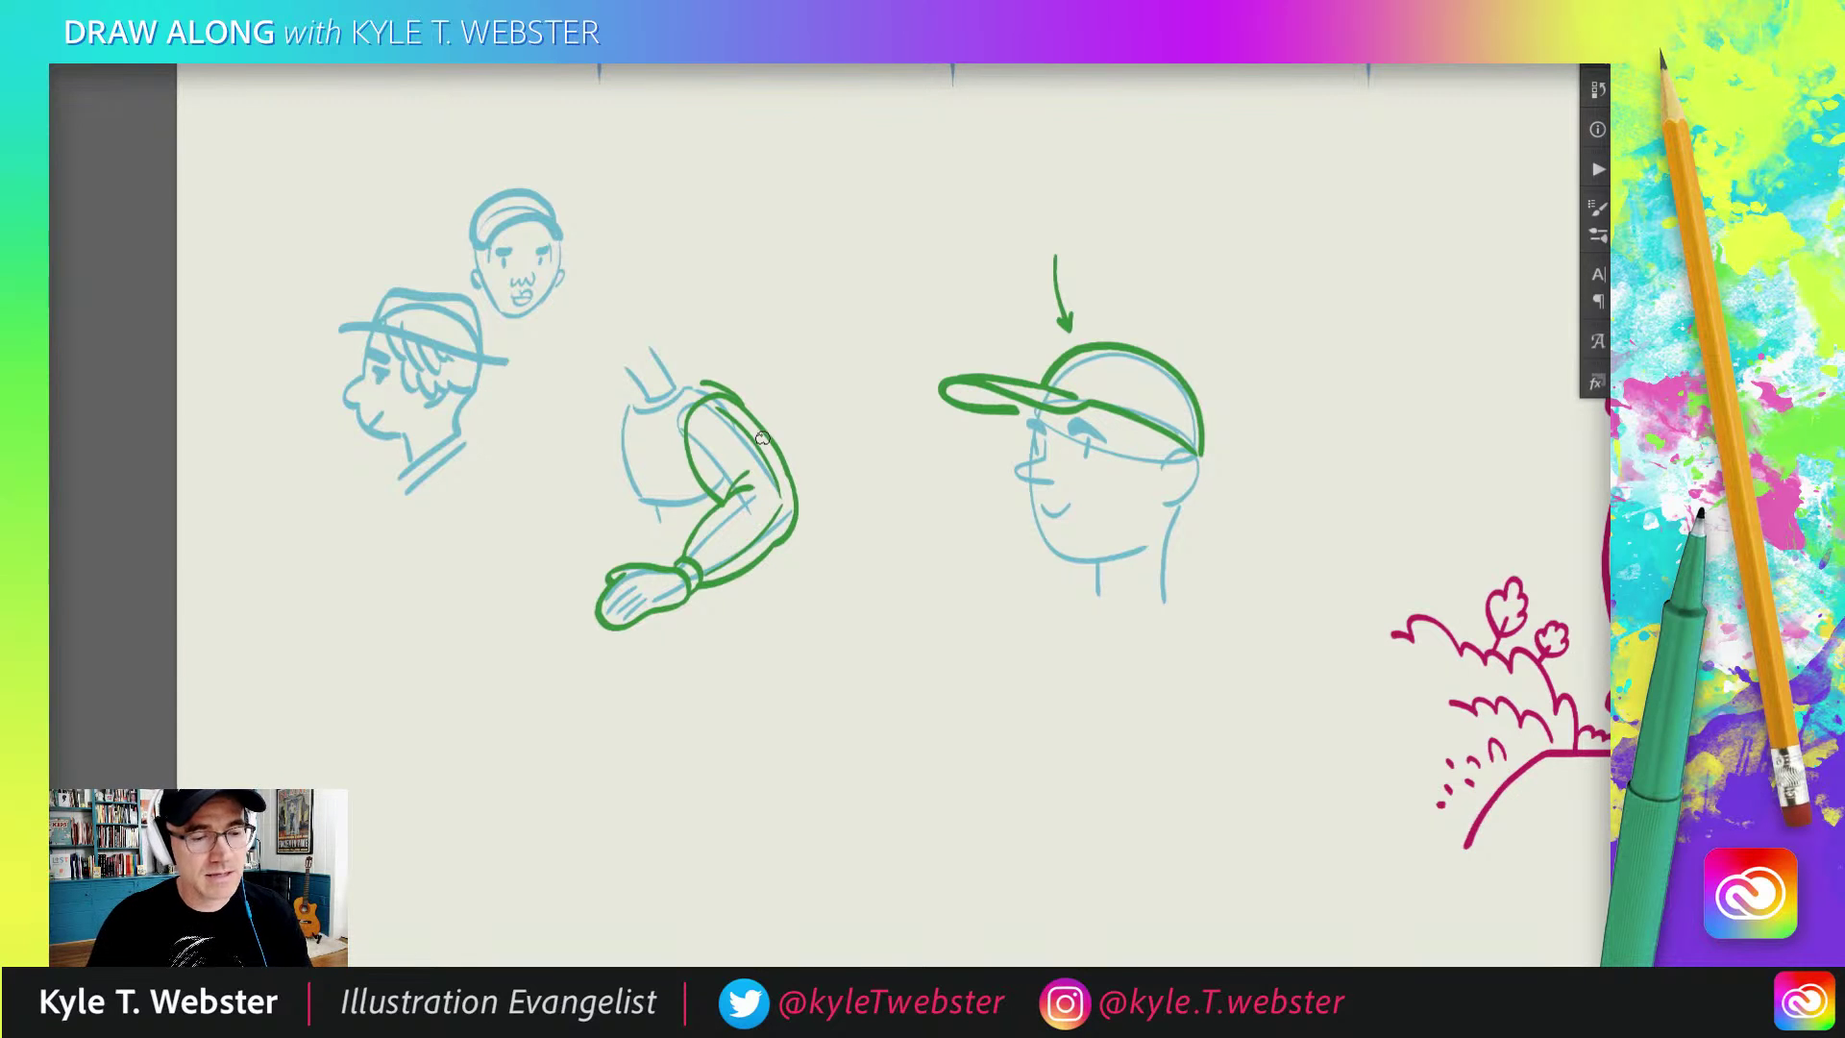
{"action": "left_click_drag", "start_coordinate": [762, 438], "coordinate": [667, 538]}
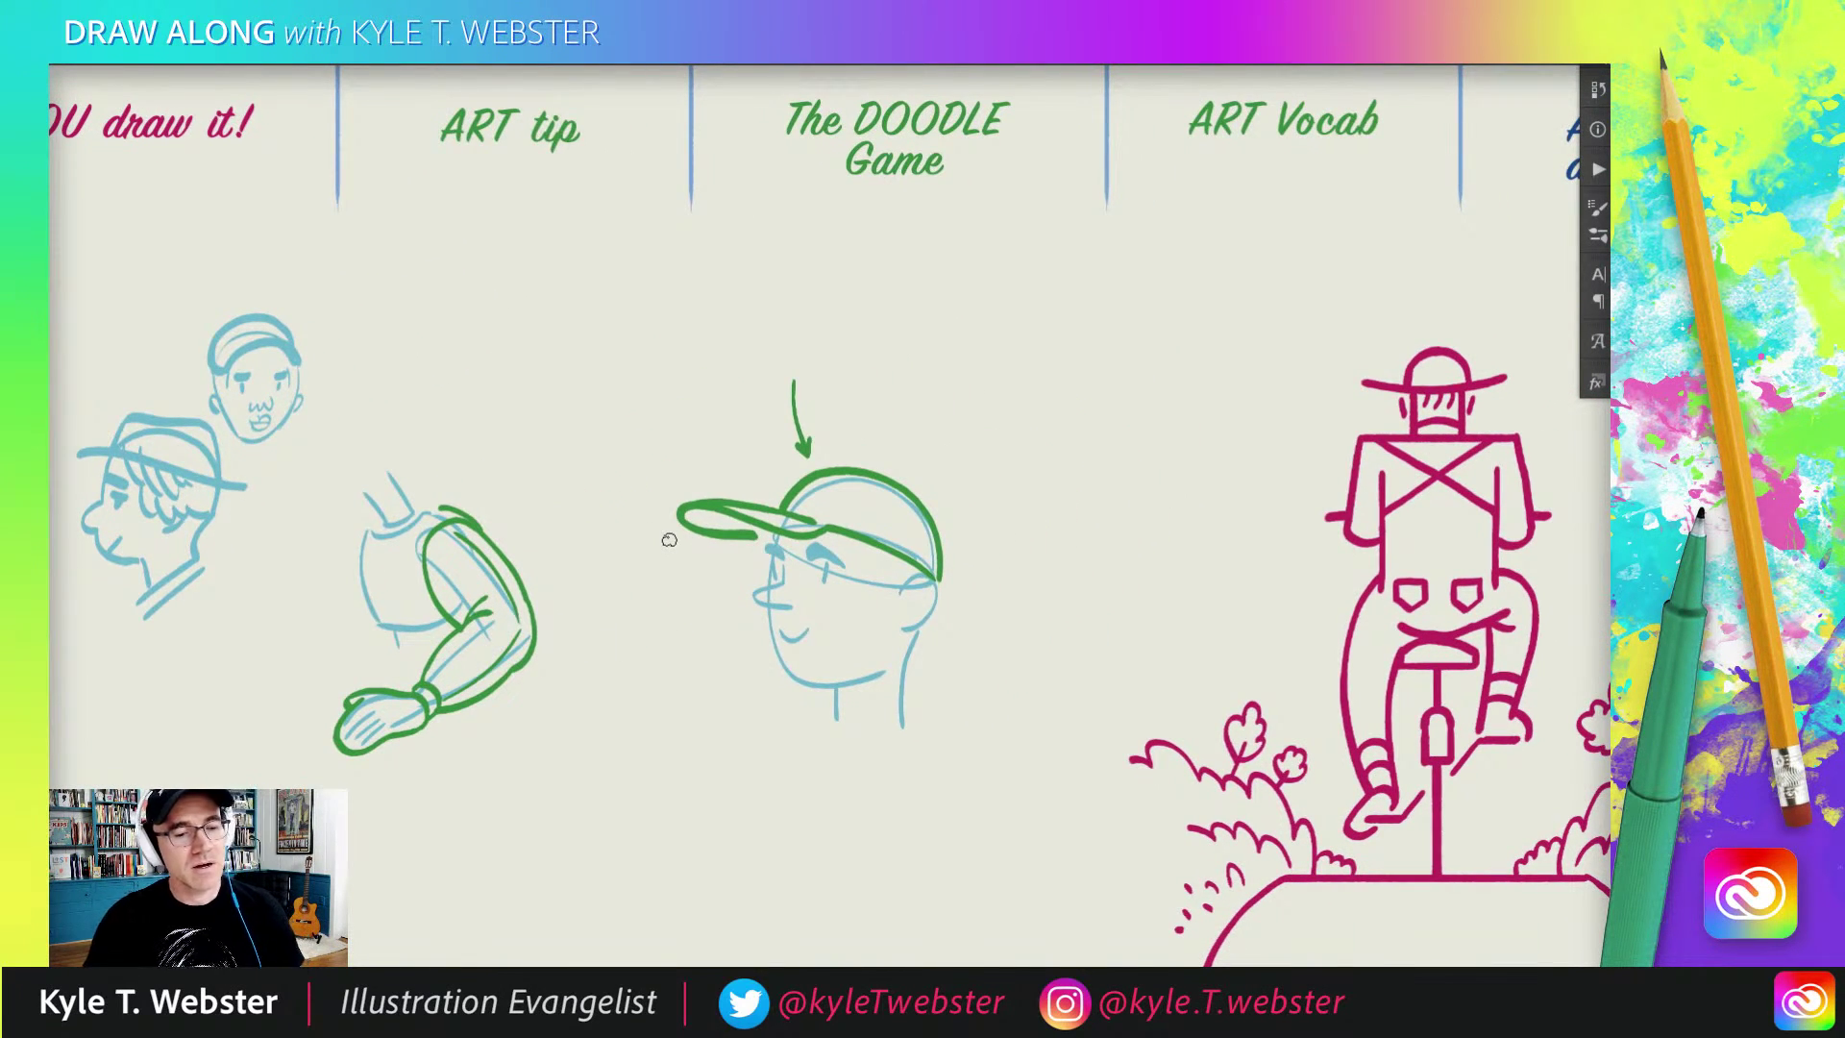
{"action": "scroll", "coordinate": [669, 540], "scroll_direction": "left", "scroll_amount": 2}
{"action": "scroll", "coordinate": [669, 540], "scroll_direction": "down", "scroll_amount": 1}
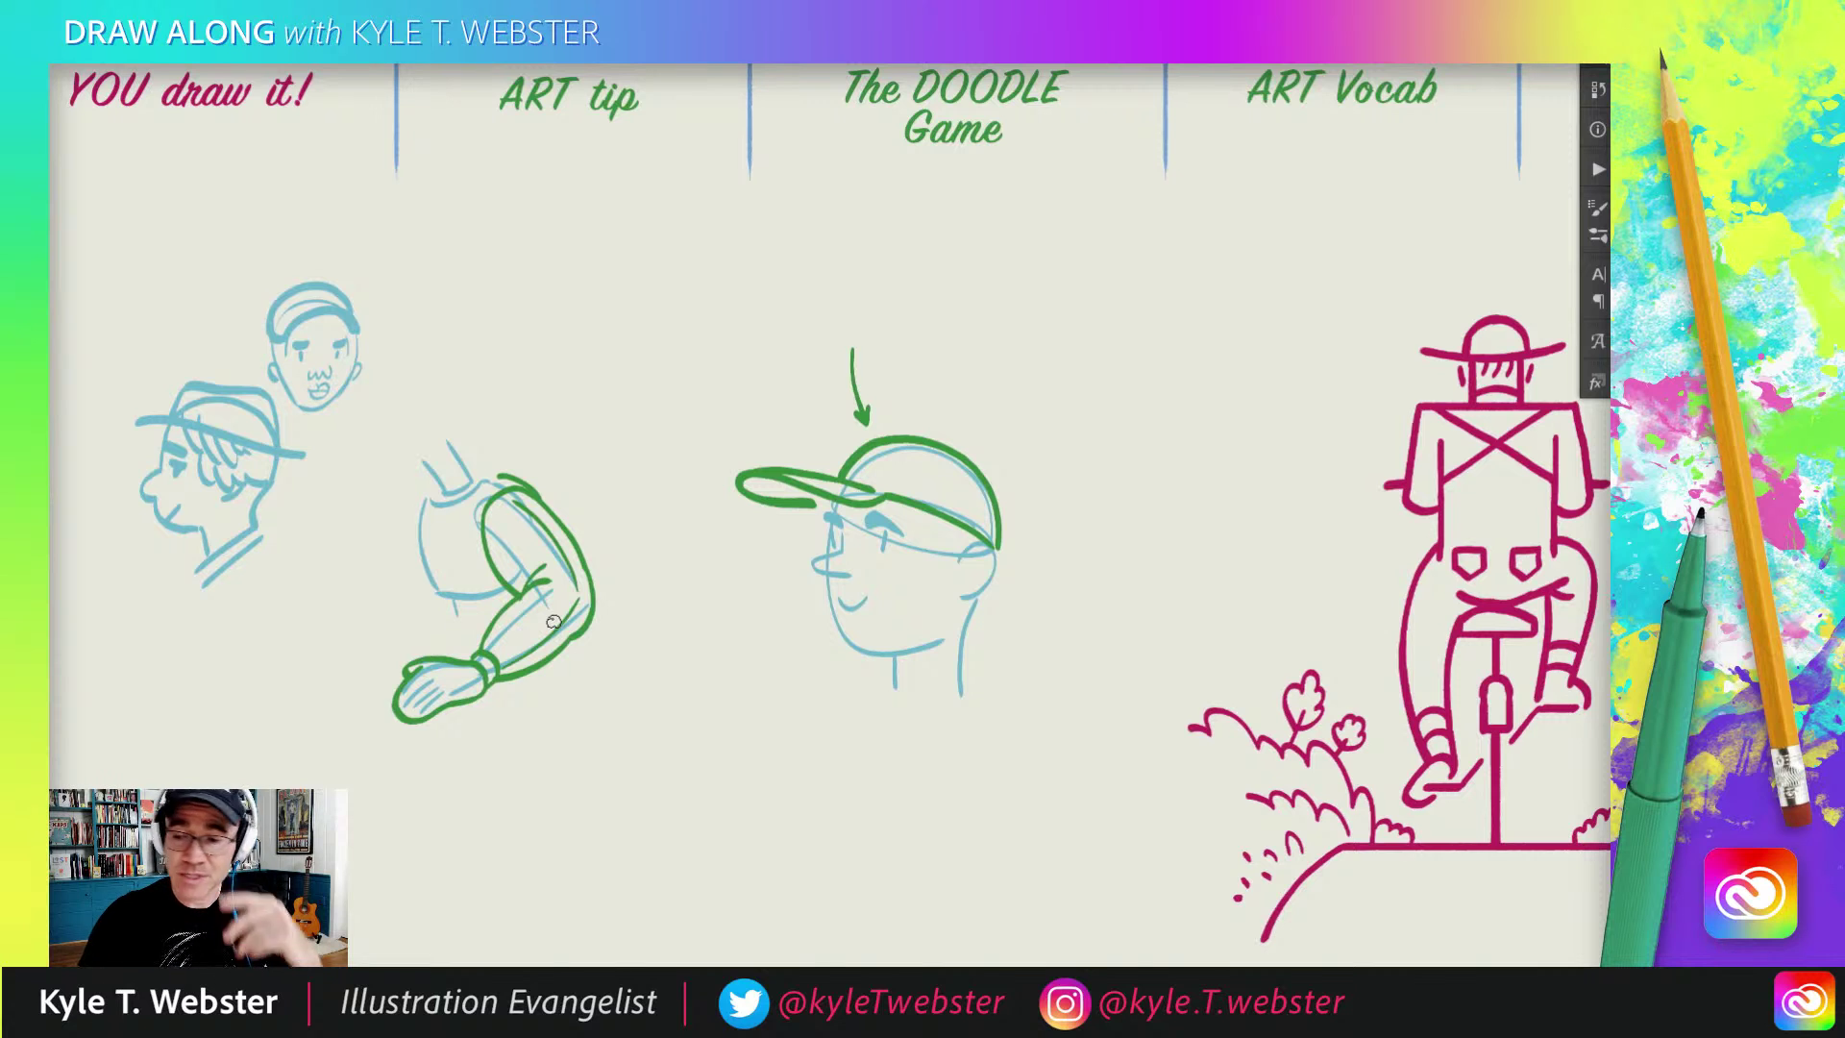
Step: Delete the capped head, green arrow, bent arm and two small head sketches, keeping only the crimson cyclist, and clear the selection
{"action": "key", "text": "ctrl+0"}
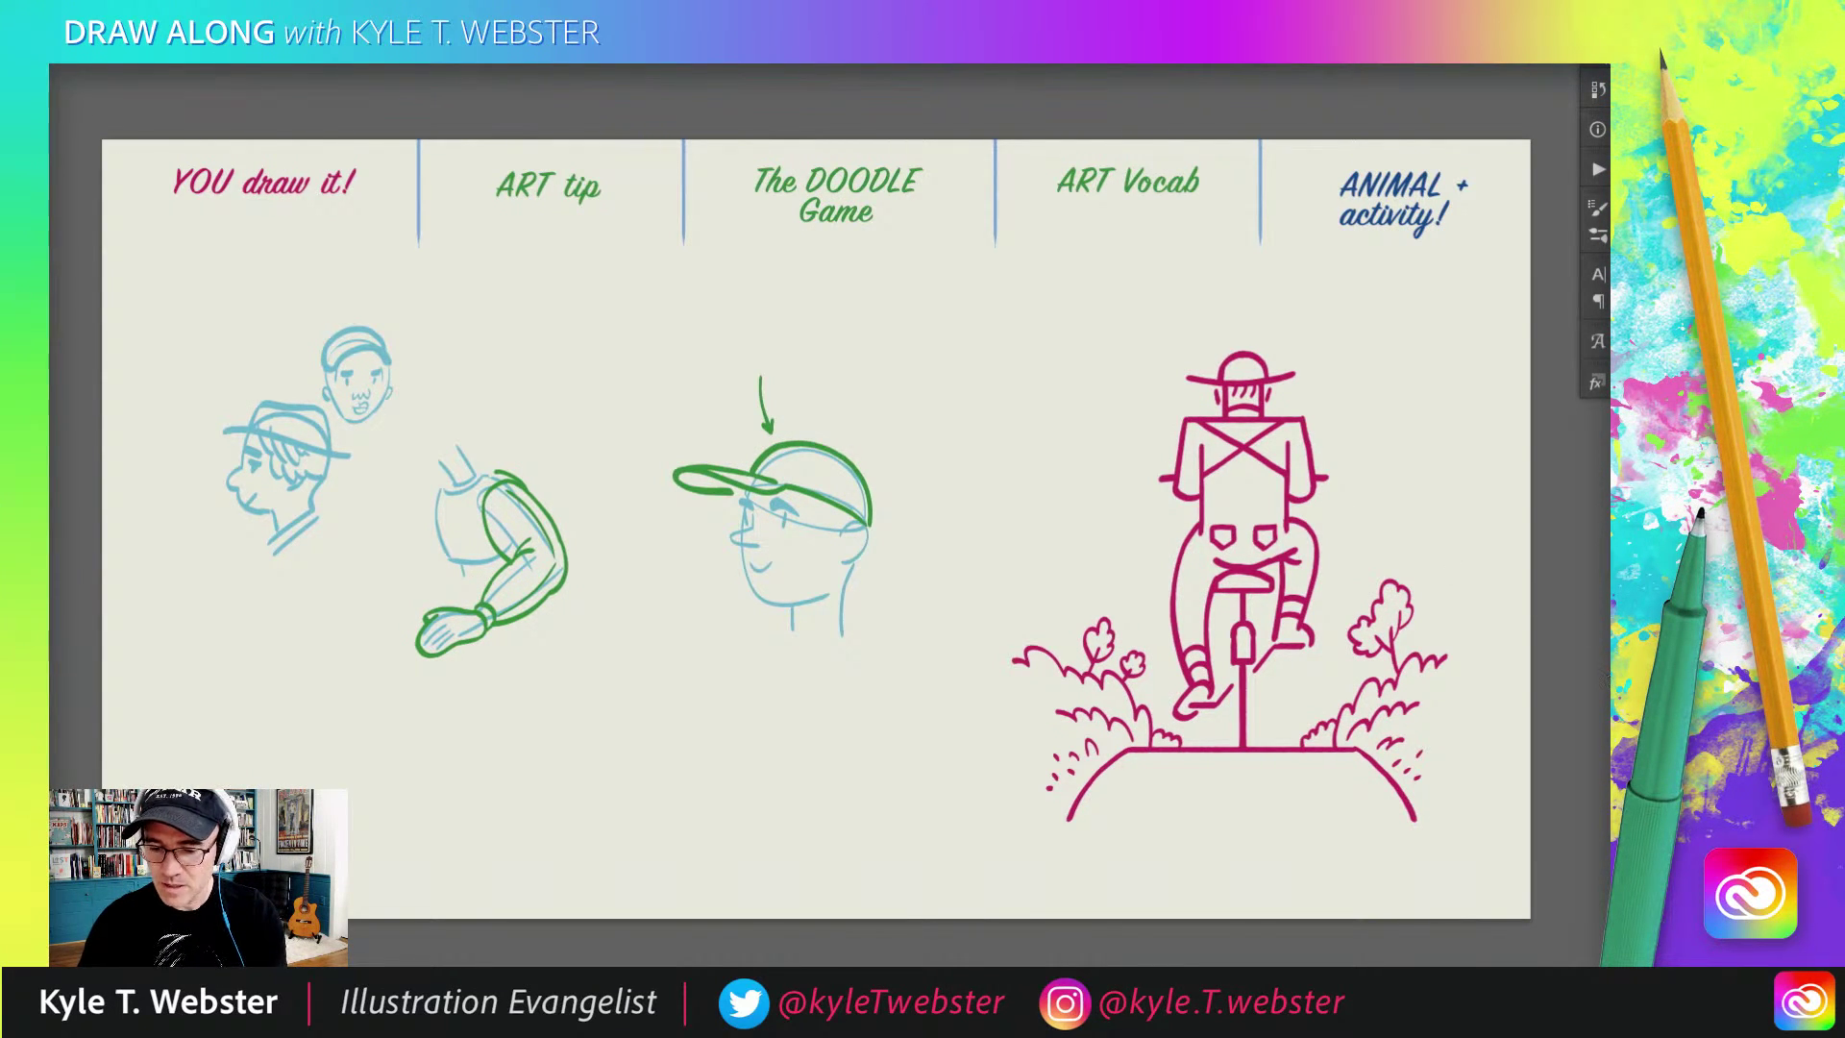
{"action": "key", "text": "Delete"}
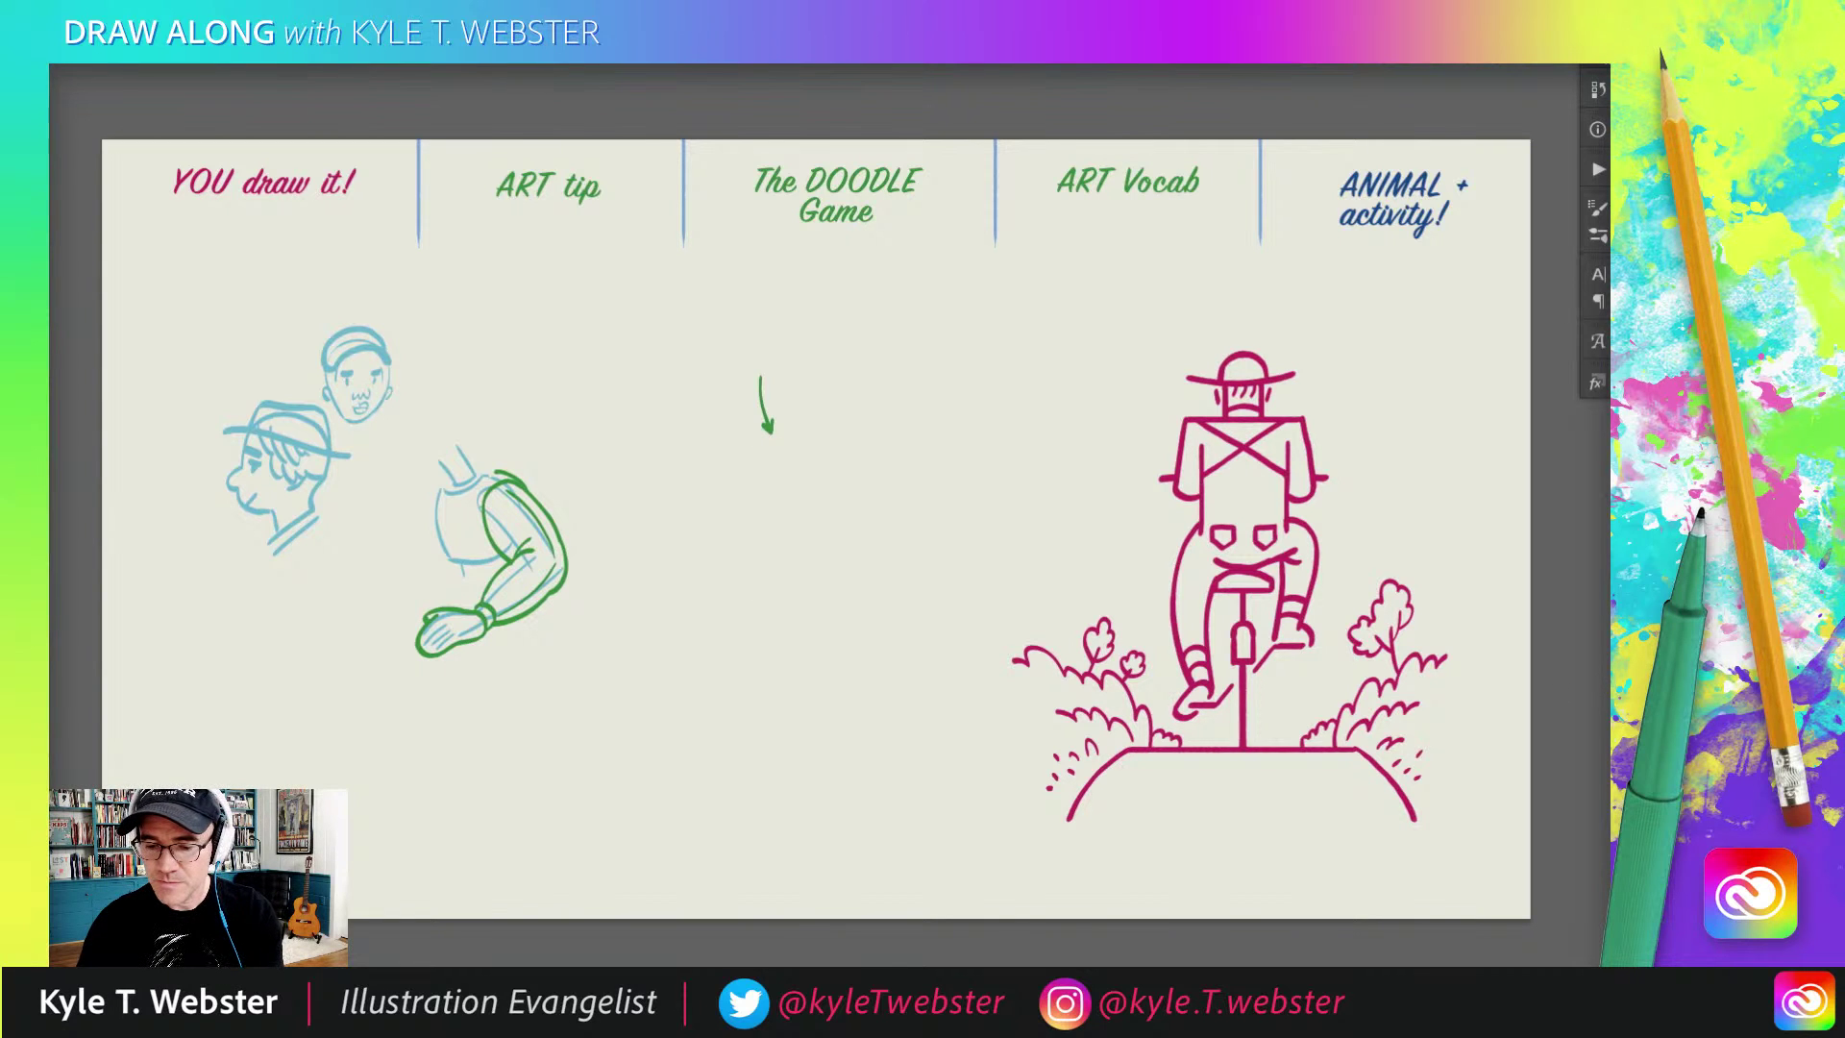
{"action": "mouse_move", "coordinate": [413, 294]}
{"action": "left_mouse_down"}
{"action": "mouse_move", "coordinate": [280, 700]}
{"action": "mouse_move", "coordinate": [659, 297]}
{"action": "mouse_move", "coordinate": [413, 292]}
{"action": "left_mouse_up"}
{"action": "key", "text": "Delete"}
{"action": "key", "text": "ctrl+d"}
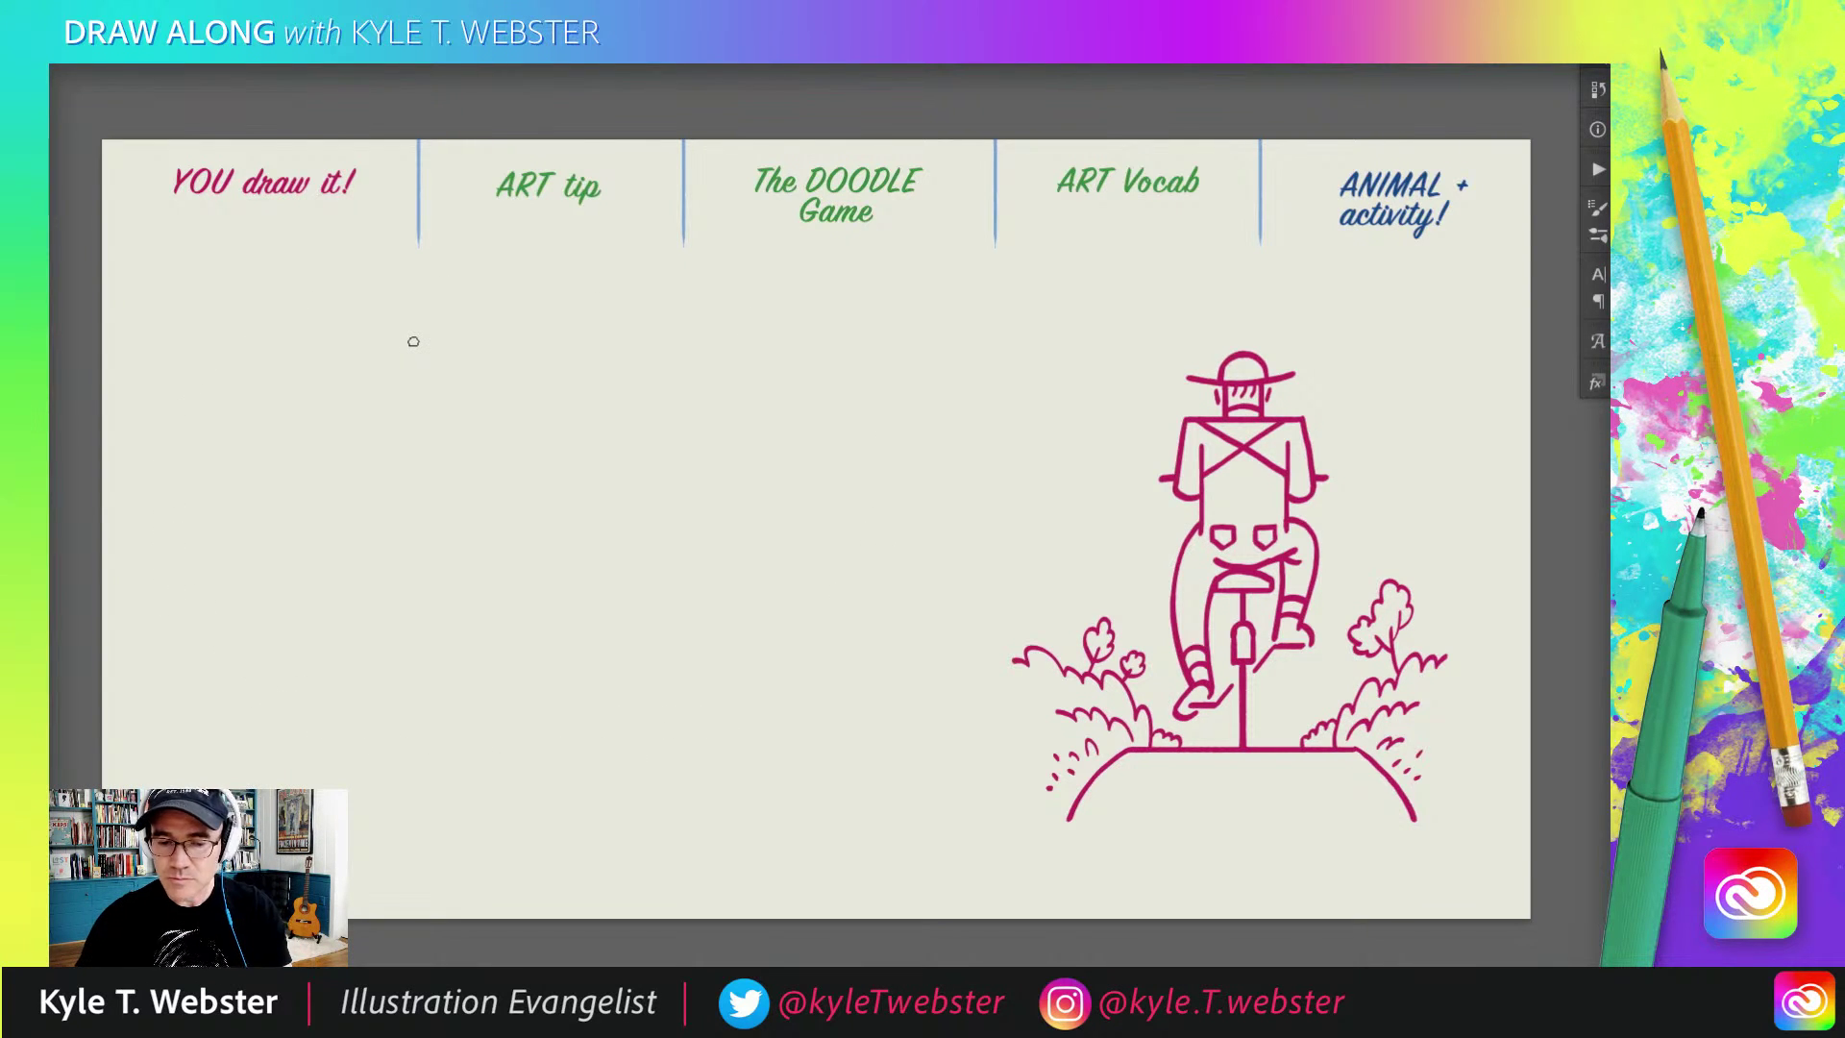
Step: Delete the crimson cyclist drawing and its scenery from the page
{"action": "left_click_drag", "start_coordinate": [1142, 586], "coordinate": [1070, 580]}
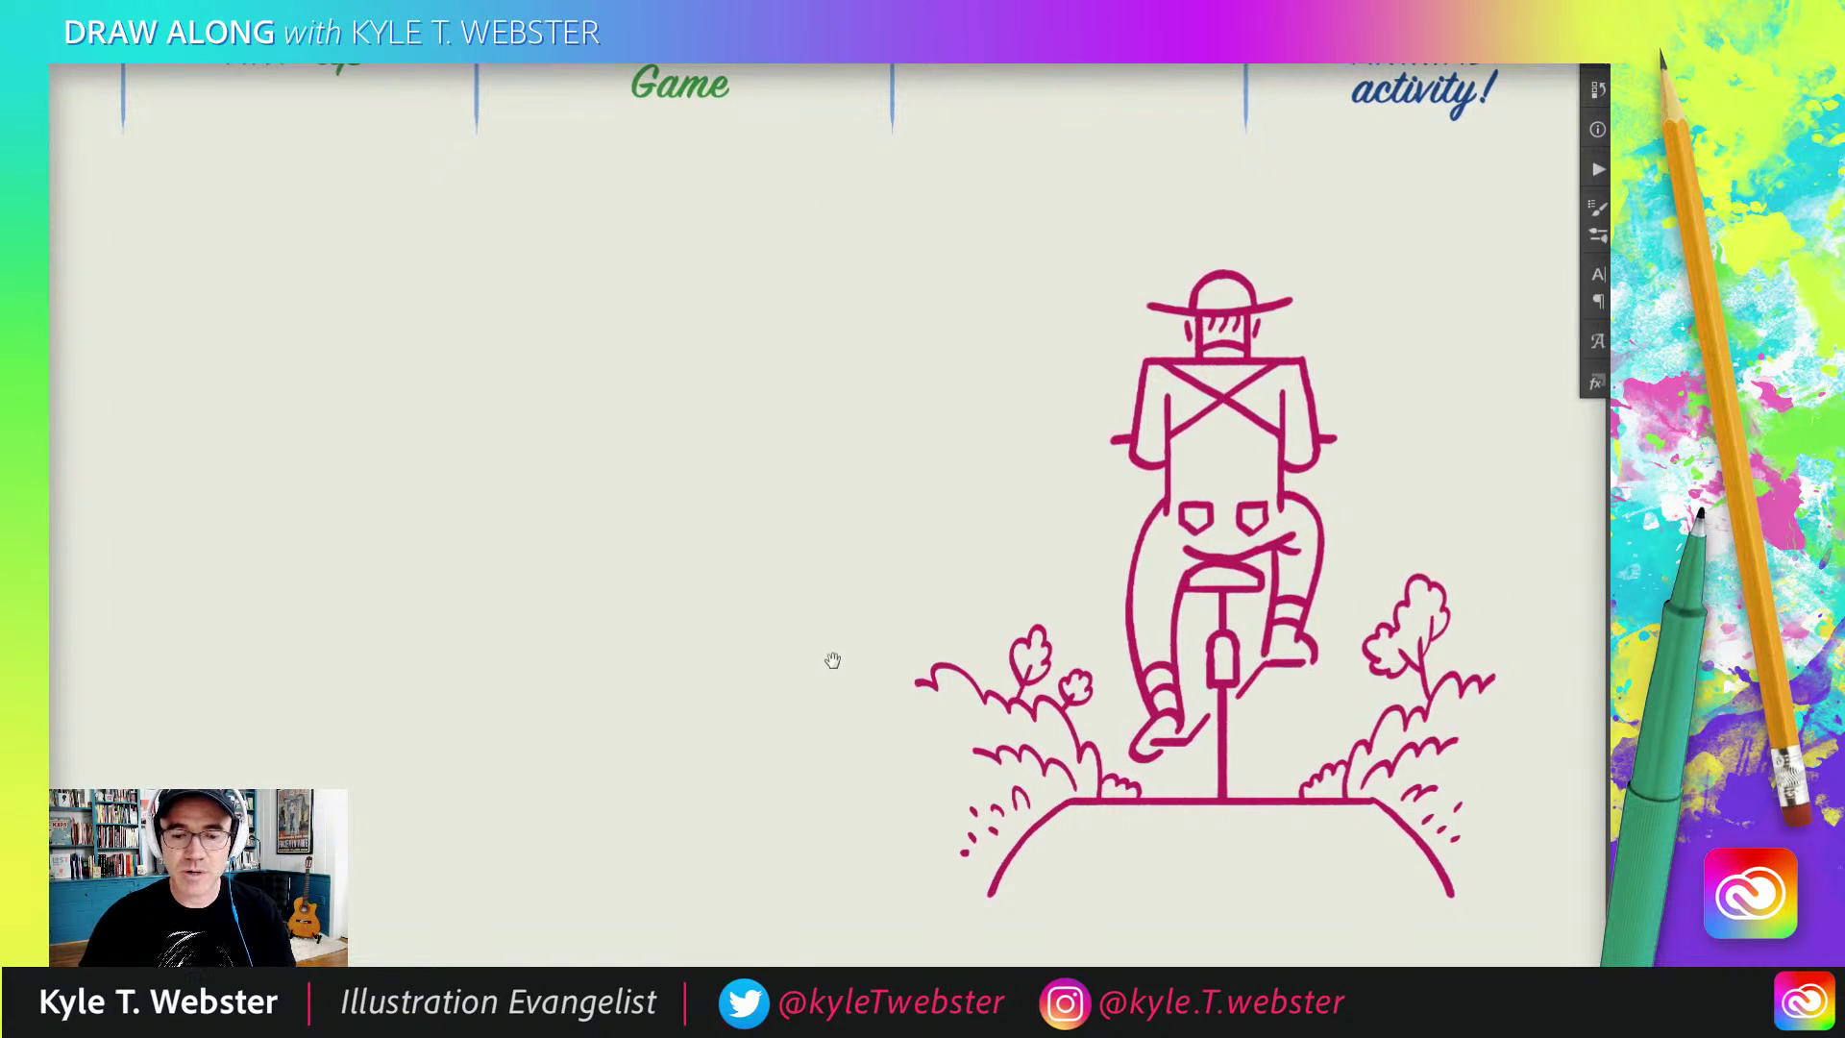
{"action": "left_click_drag", "start_coordinate": [832, 660], "coordinate": [829, 669]}
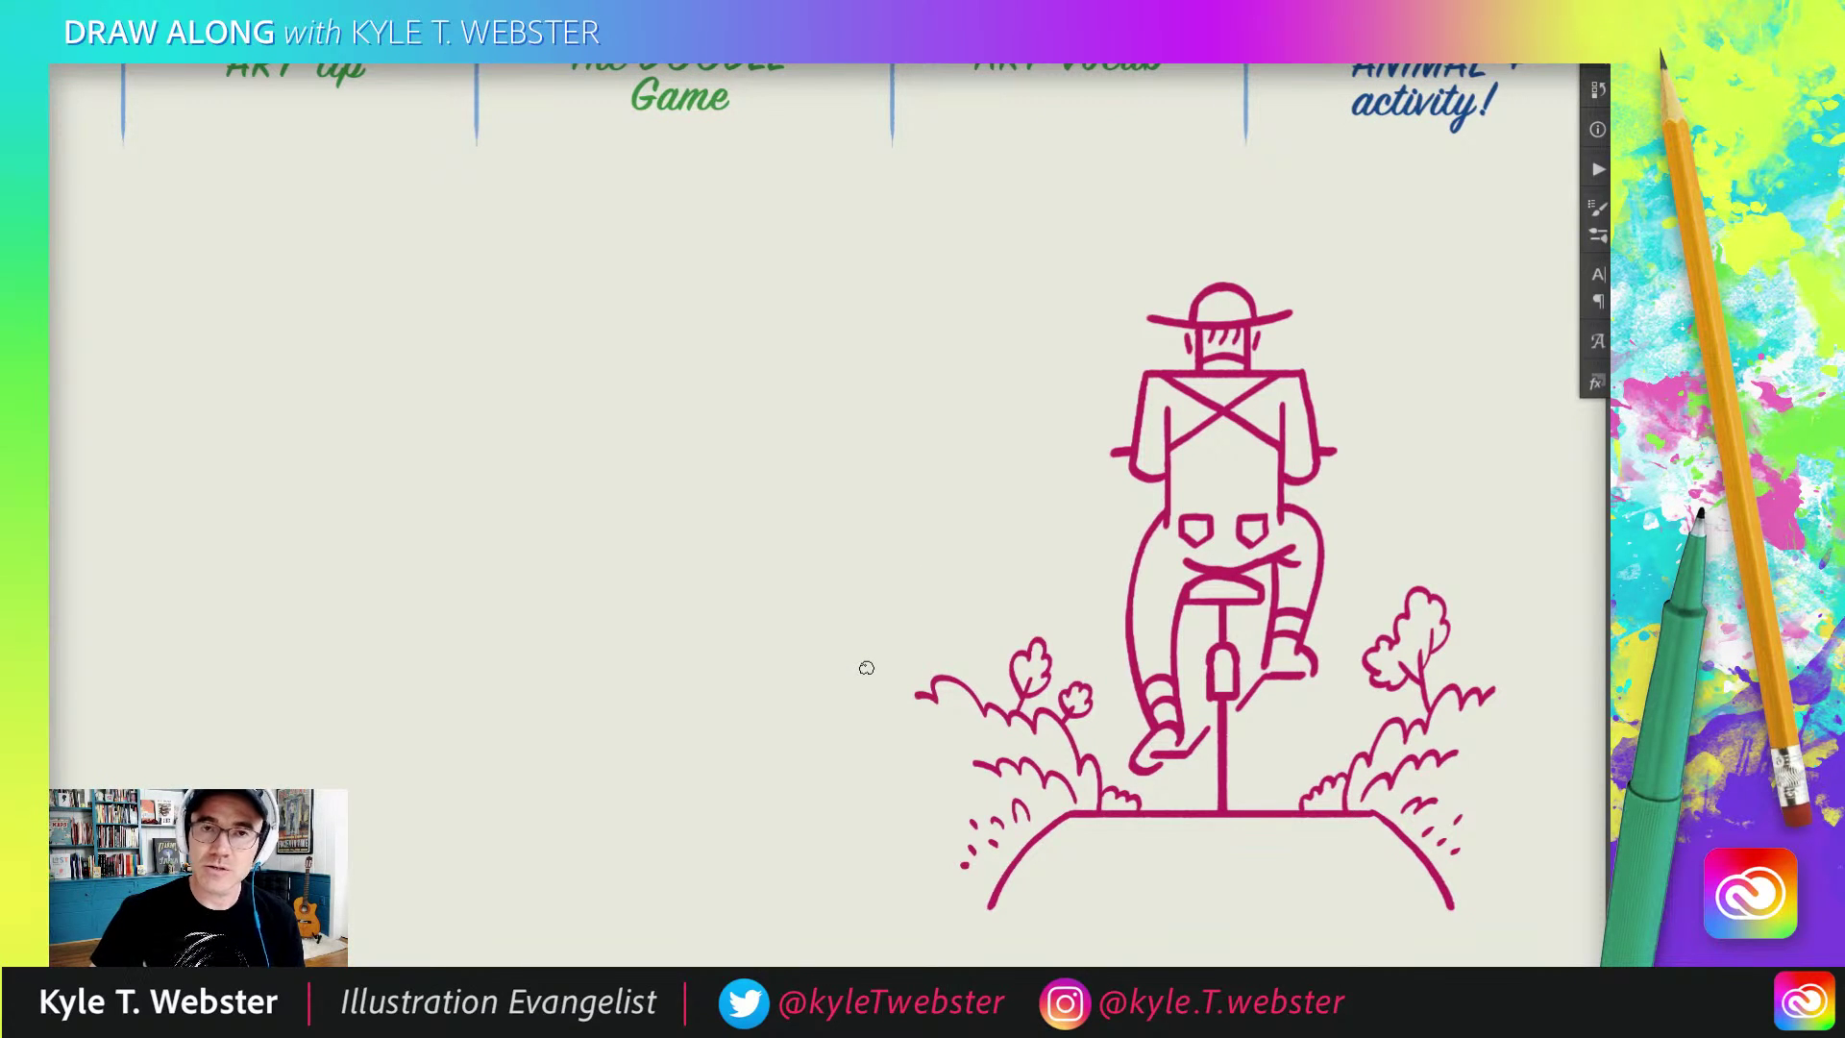
{"action": "key", "text": "ctrl+0"}
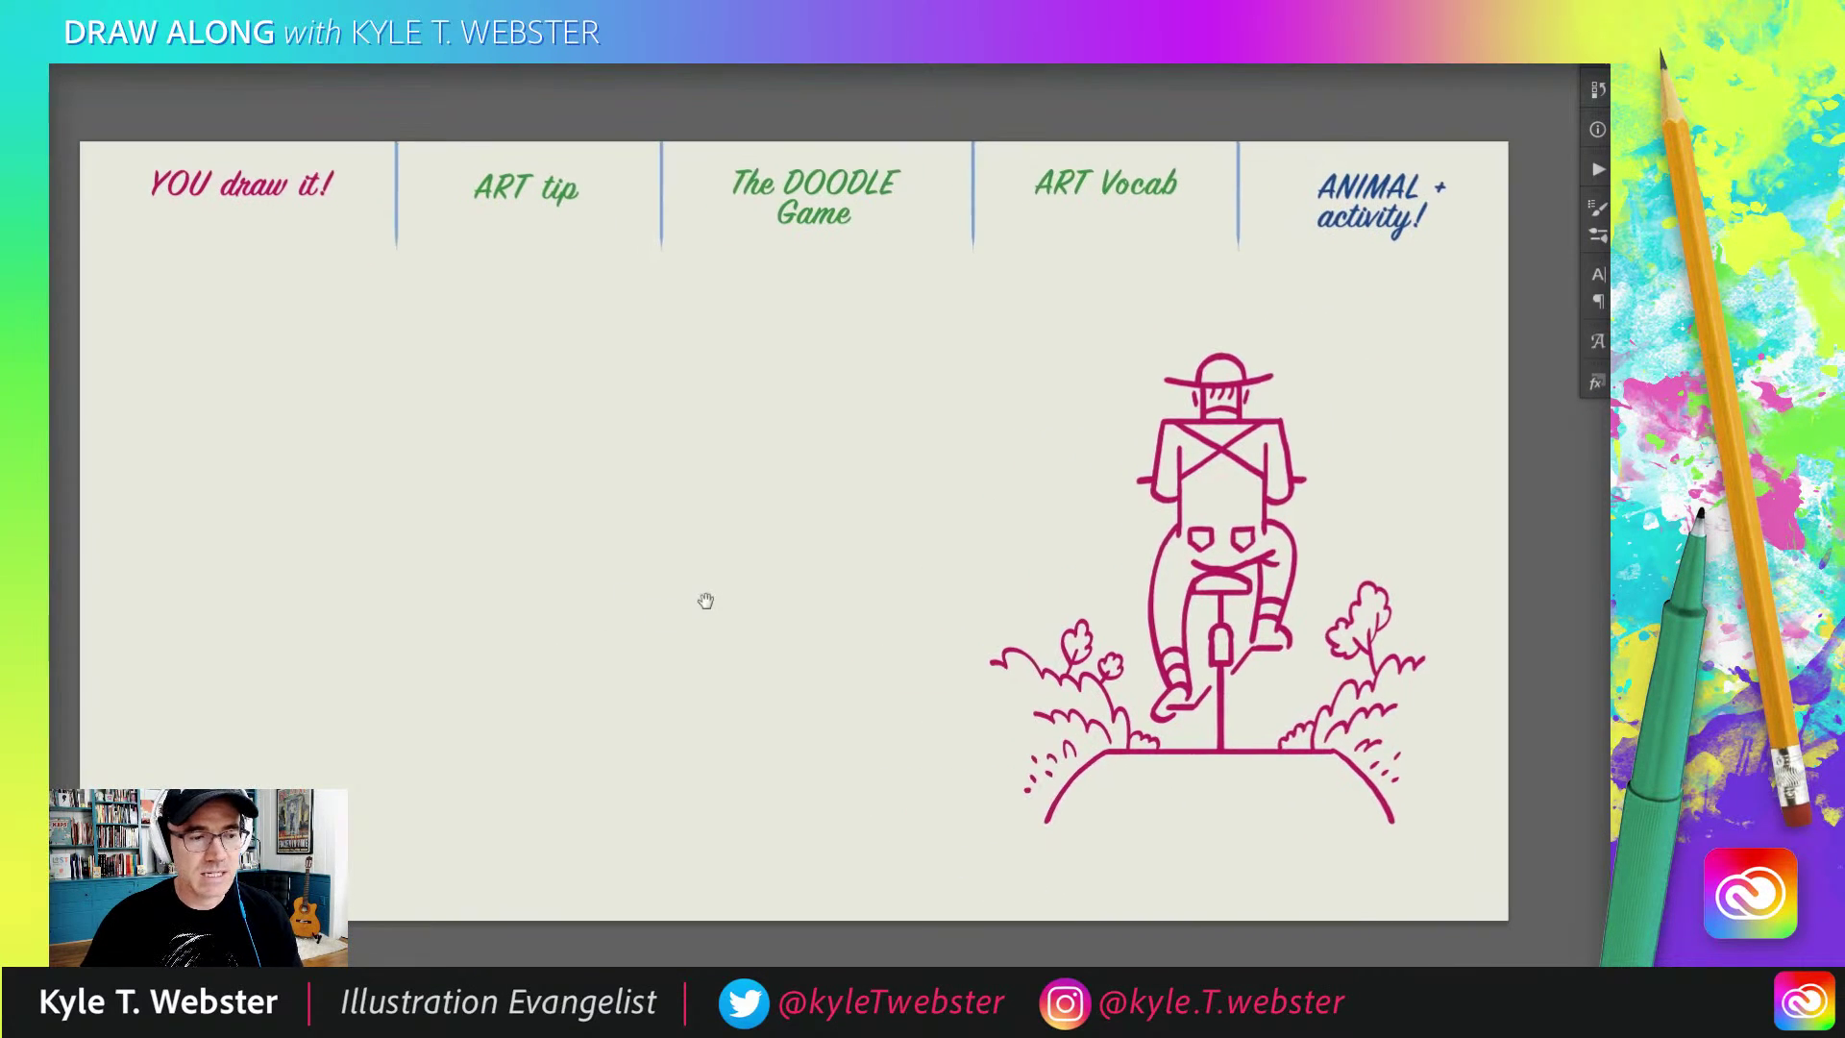
{"action": "key", "text": "Delete"}
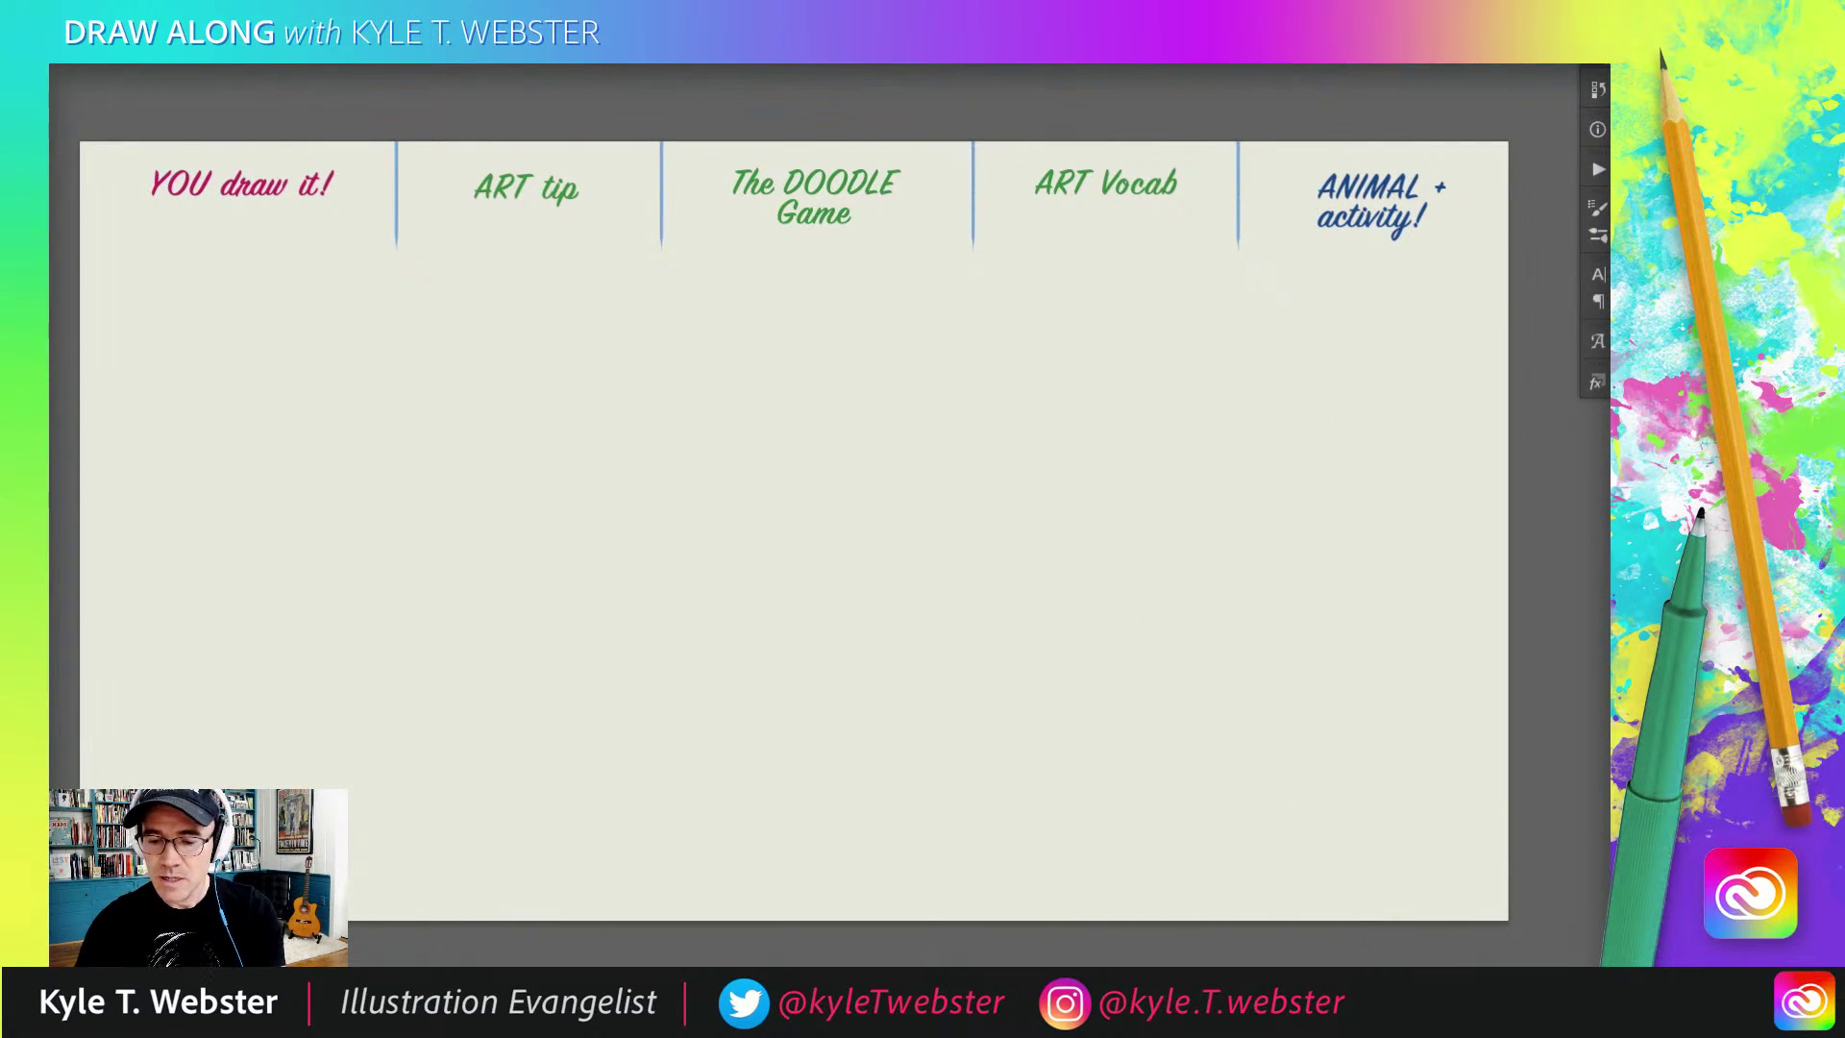
Step: Bring the two green doodle prompts, numbered 1 and 2, onto the empty page
{"action": "key", "text": "ctrl+v"}
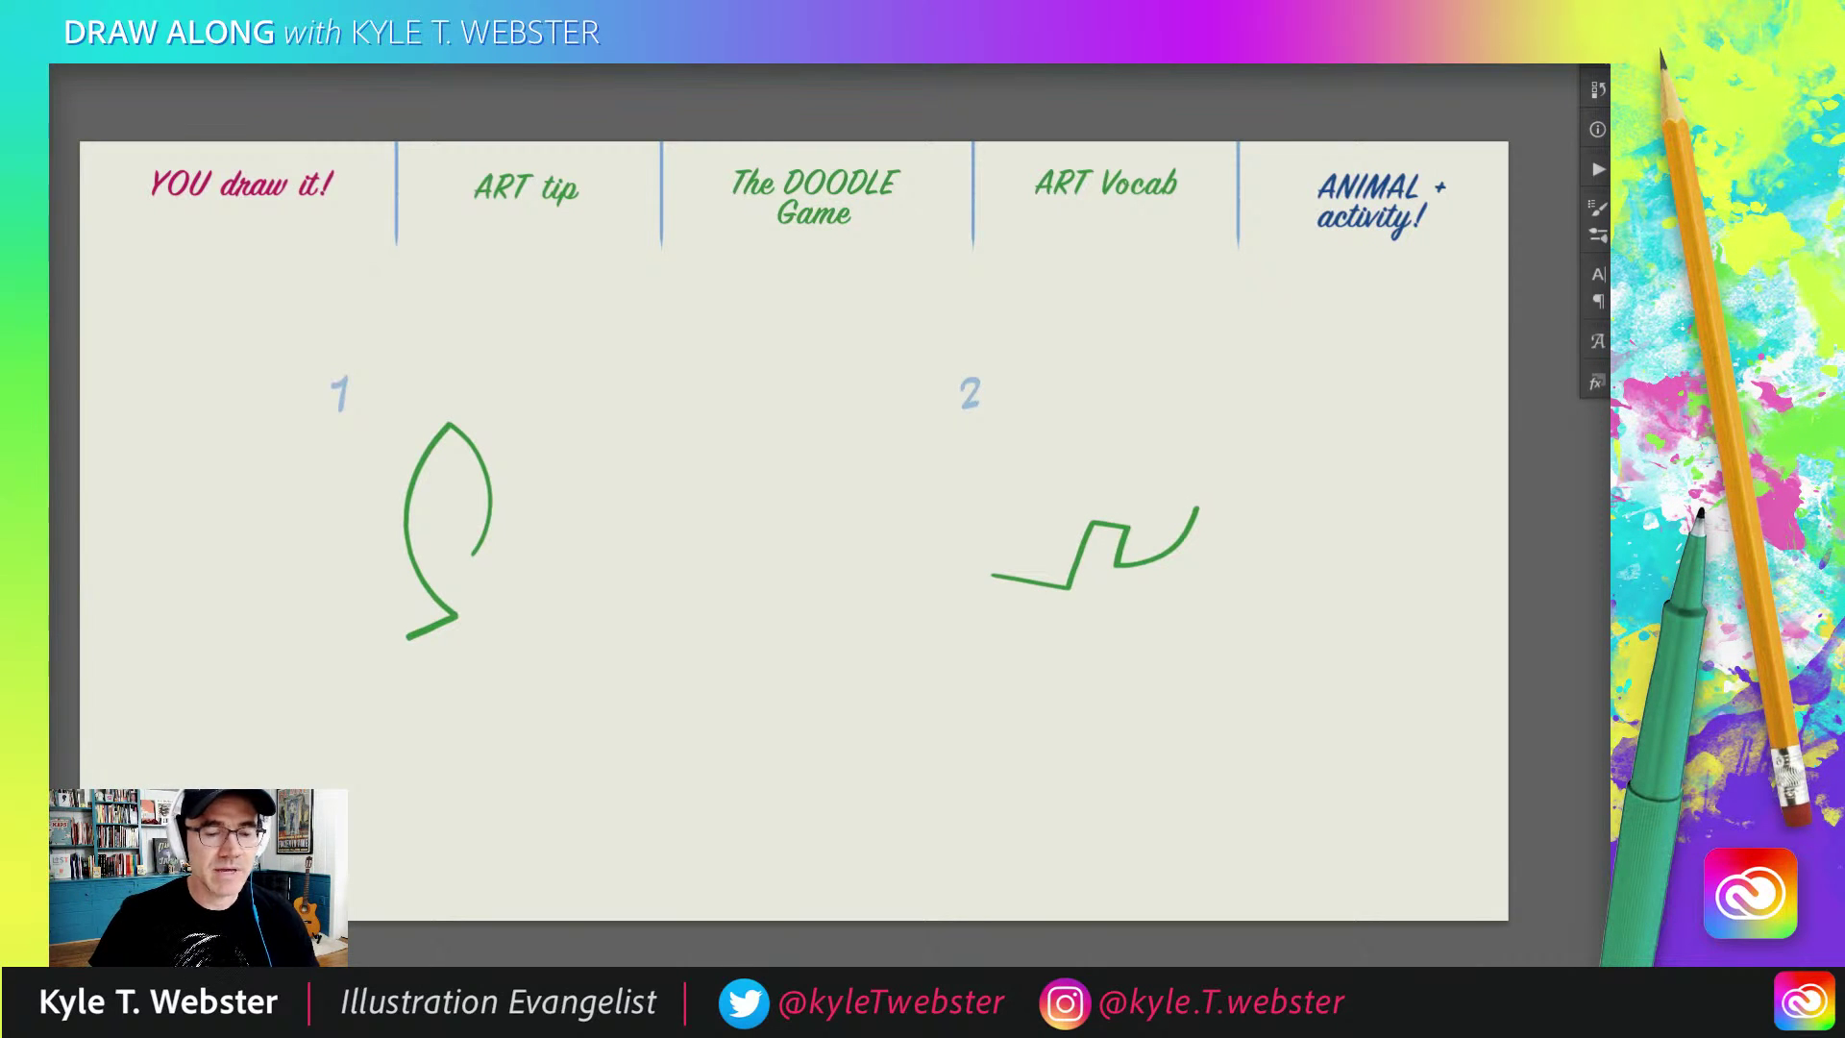
{"action": "left_click", "coordinate": [408, 707]}
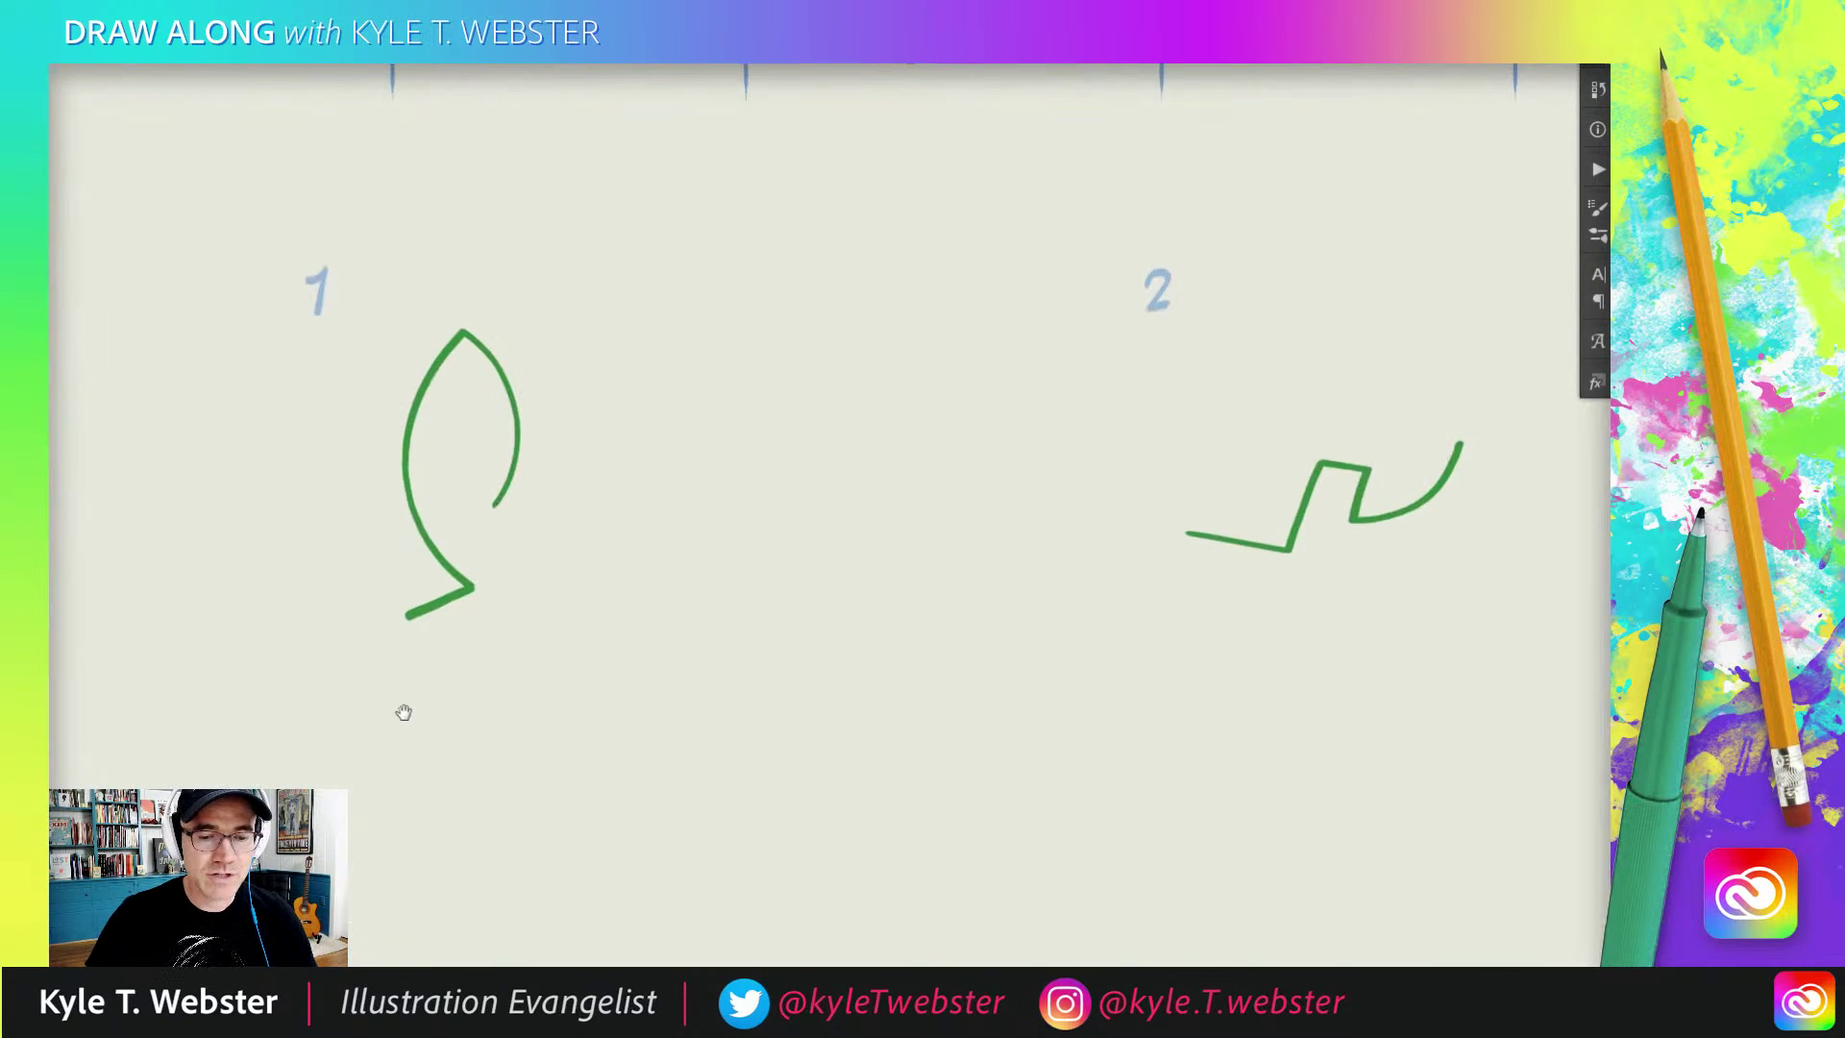
{"action": "left_click_drag", "start_coordinate": [404, 709], "coordinate": [362, 746]}
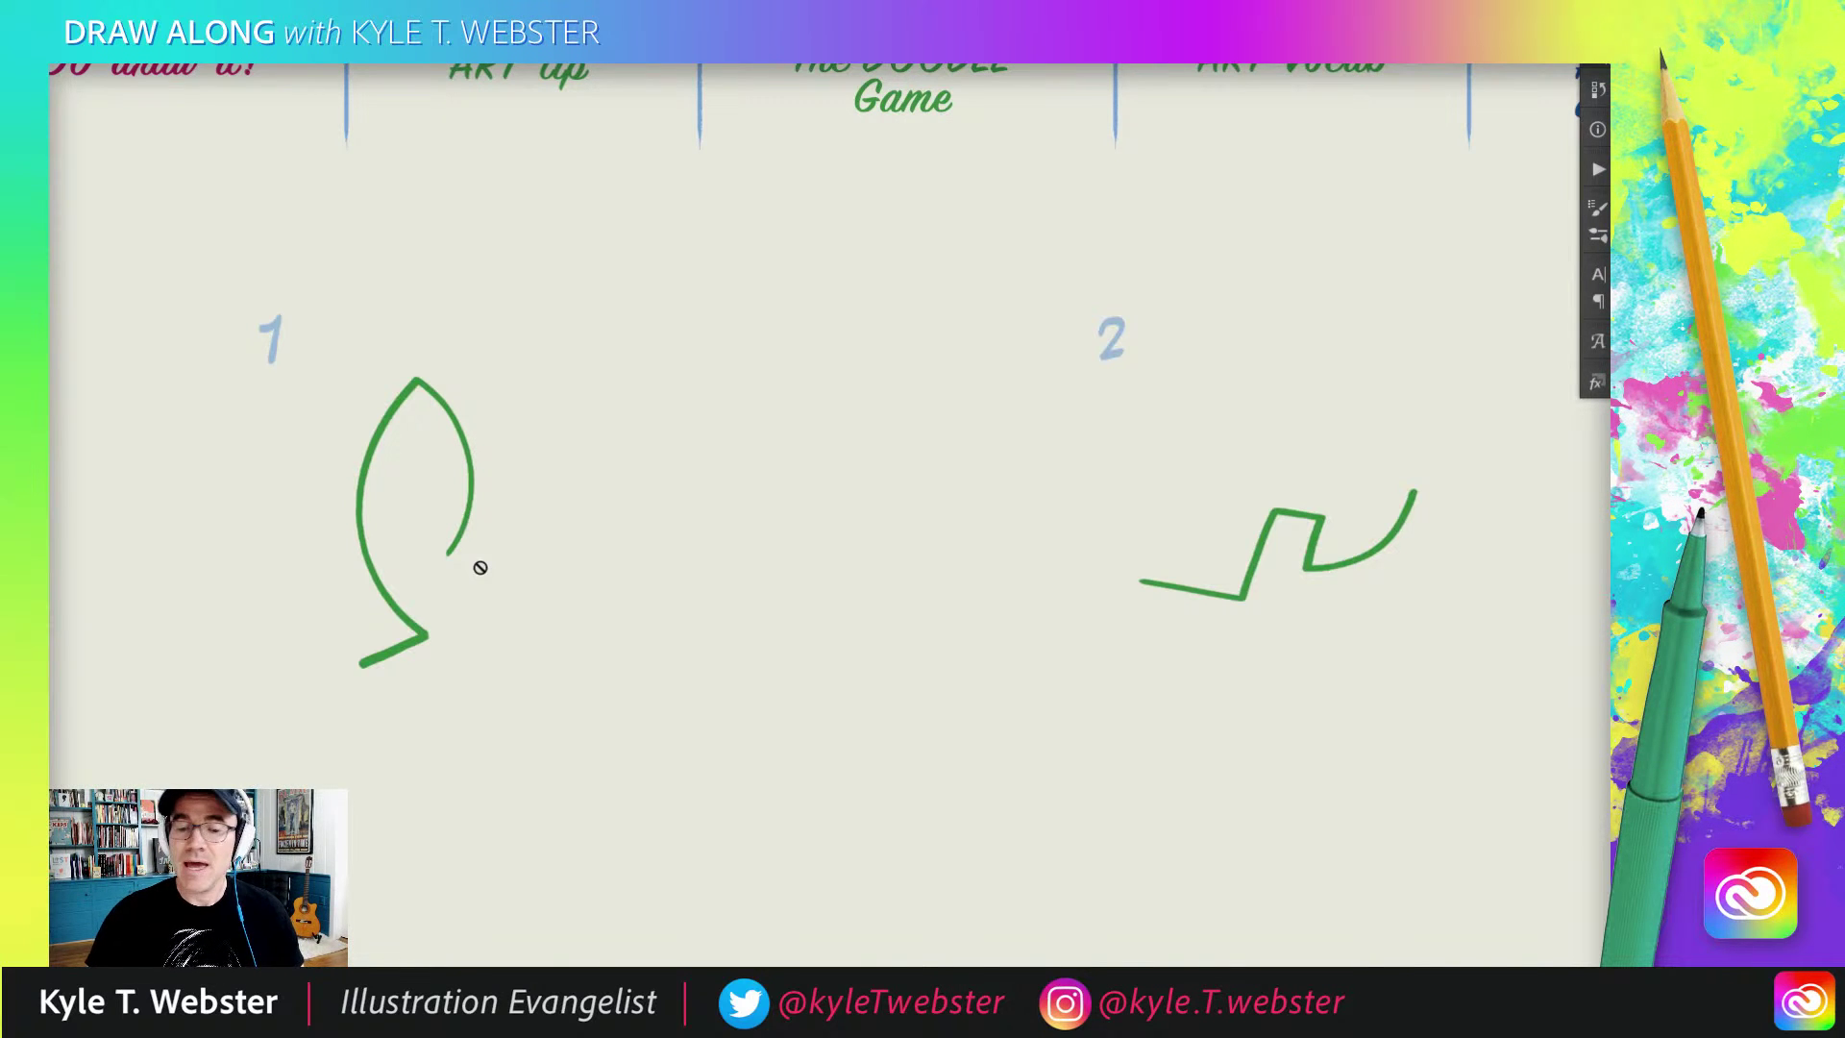
{"action": "scroll", "coordinate": [692, 523], "scroll_direction": "right", "scroll_amount": 4}
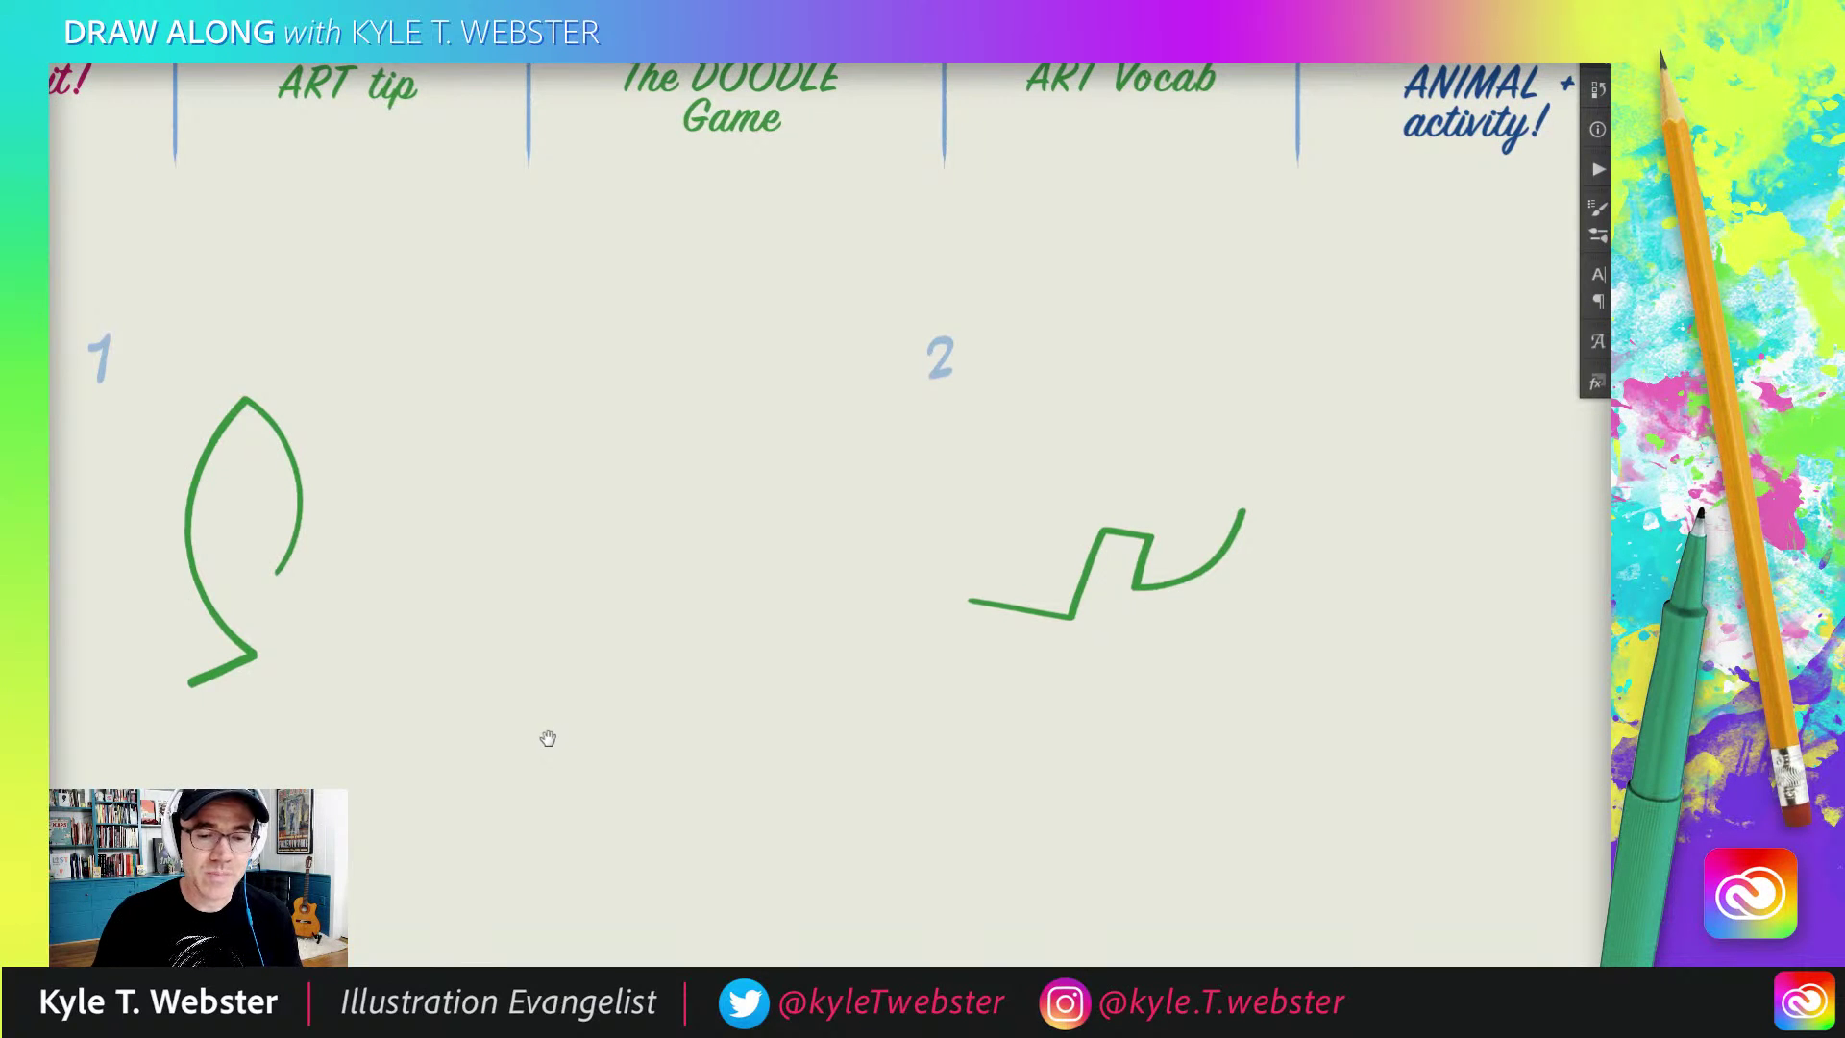
{"action": "left_click_drag", "start_coordinate": [547, 738], "coordinate": [804, 675]}
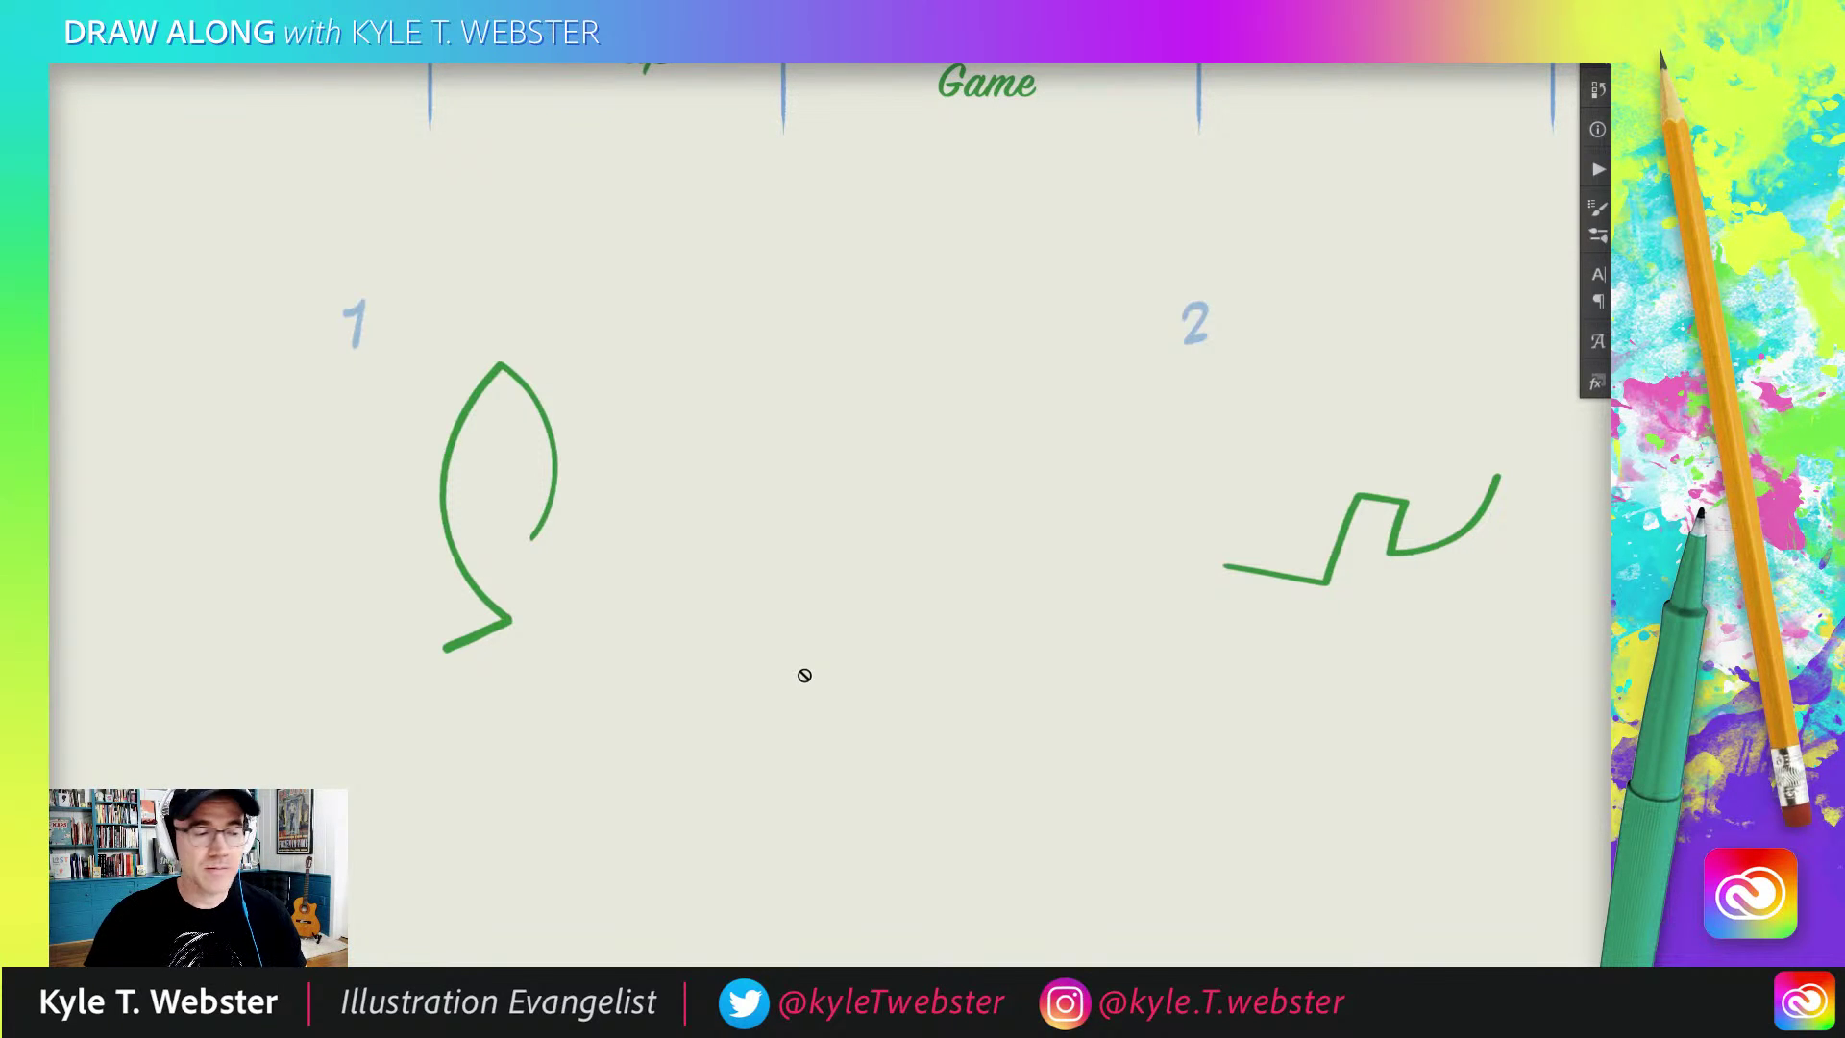
Step: Extend doodle 1 in the same green into a rabbit outline with a second ear, pointed muzzle, curved back and tail
{"action": "left_click_drag", "start_coordinate": [239, 482], "coordinate": [435, 455]}
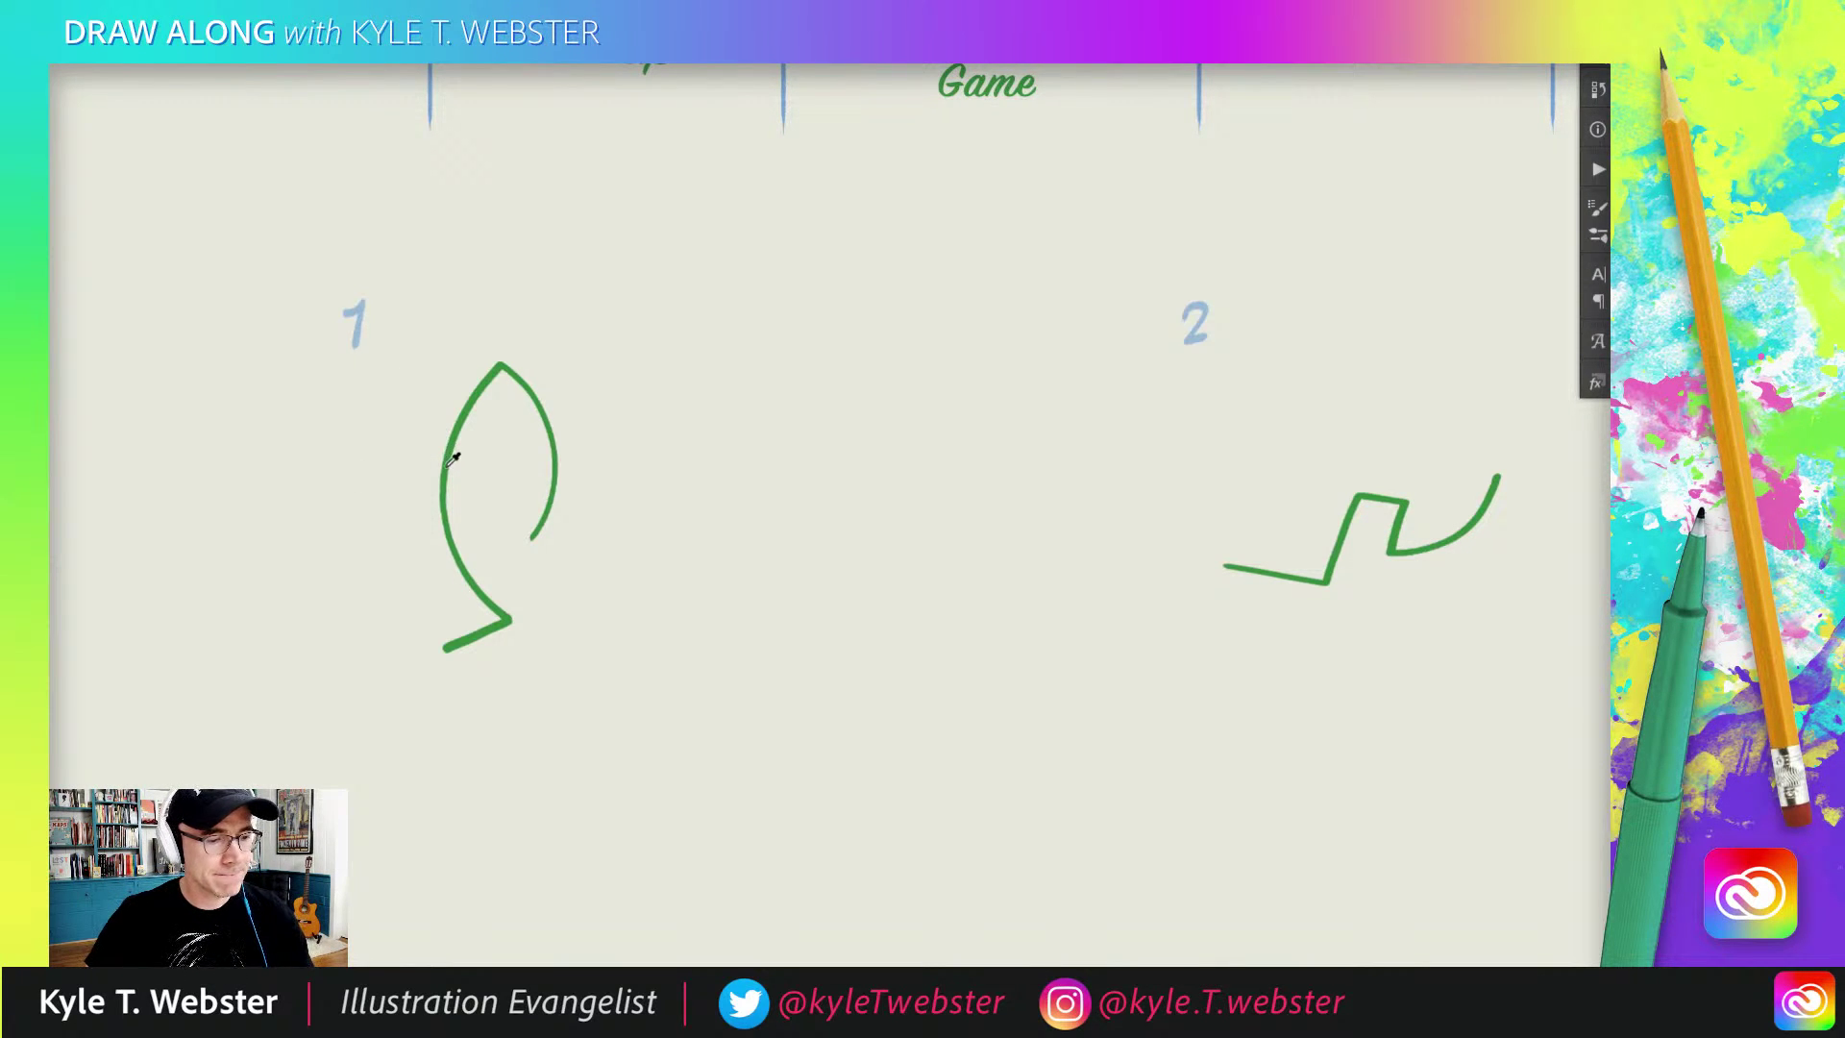
{"action": "left_click_drag", "start_coordinate": [403, 597], "coordinate": [445, 556]}
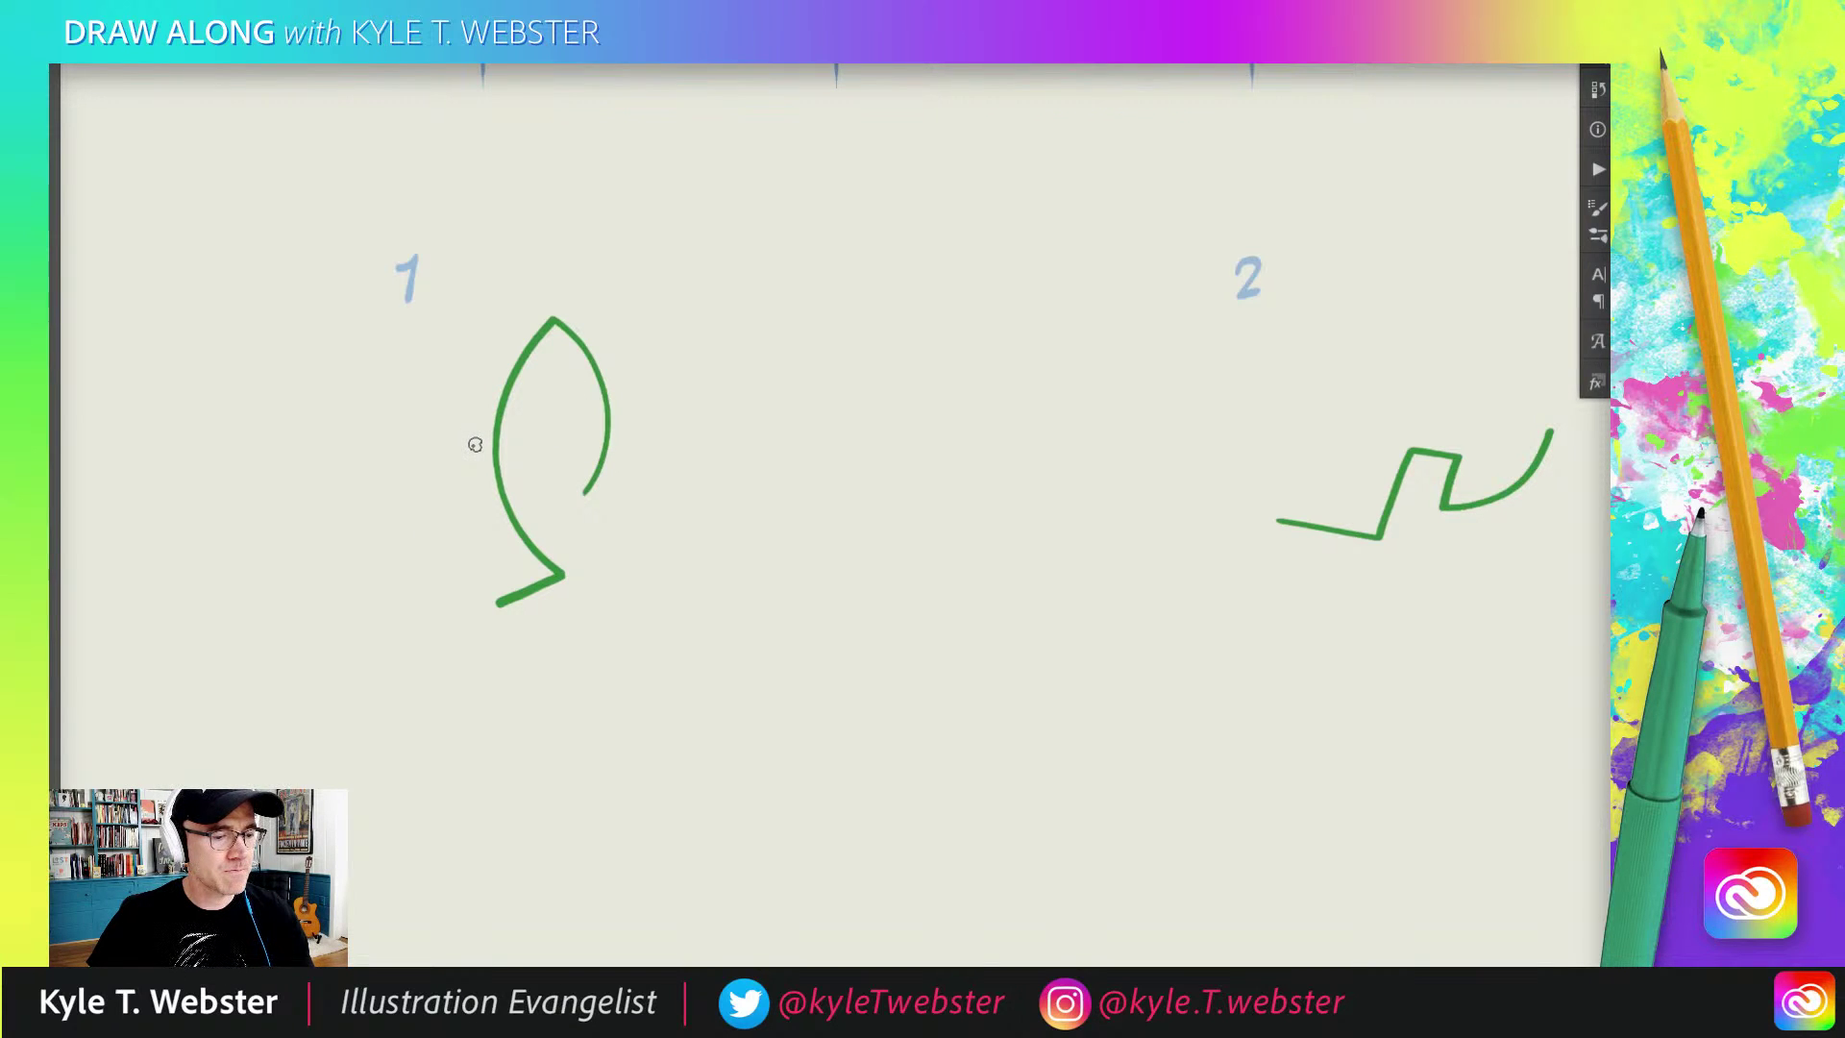
{"action": "mouse_move", "coordinate": [594, 358]}
{"action": "left_mouse_down"}
{"action": "mouse_move", "coordinate": [612, 311]}
{"action": "mouse_move", "coordinate": [652, 366]}
{"action": "mouse_move", "coordinate": [646, 489]}
{"action": "mouse_move", "coordinate": [687, 548]}
{"action": "mouse_move", "coordinate": [618, 616]}
{"action": "left_mouse_up"}
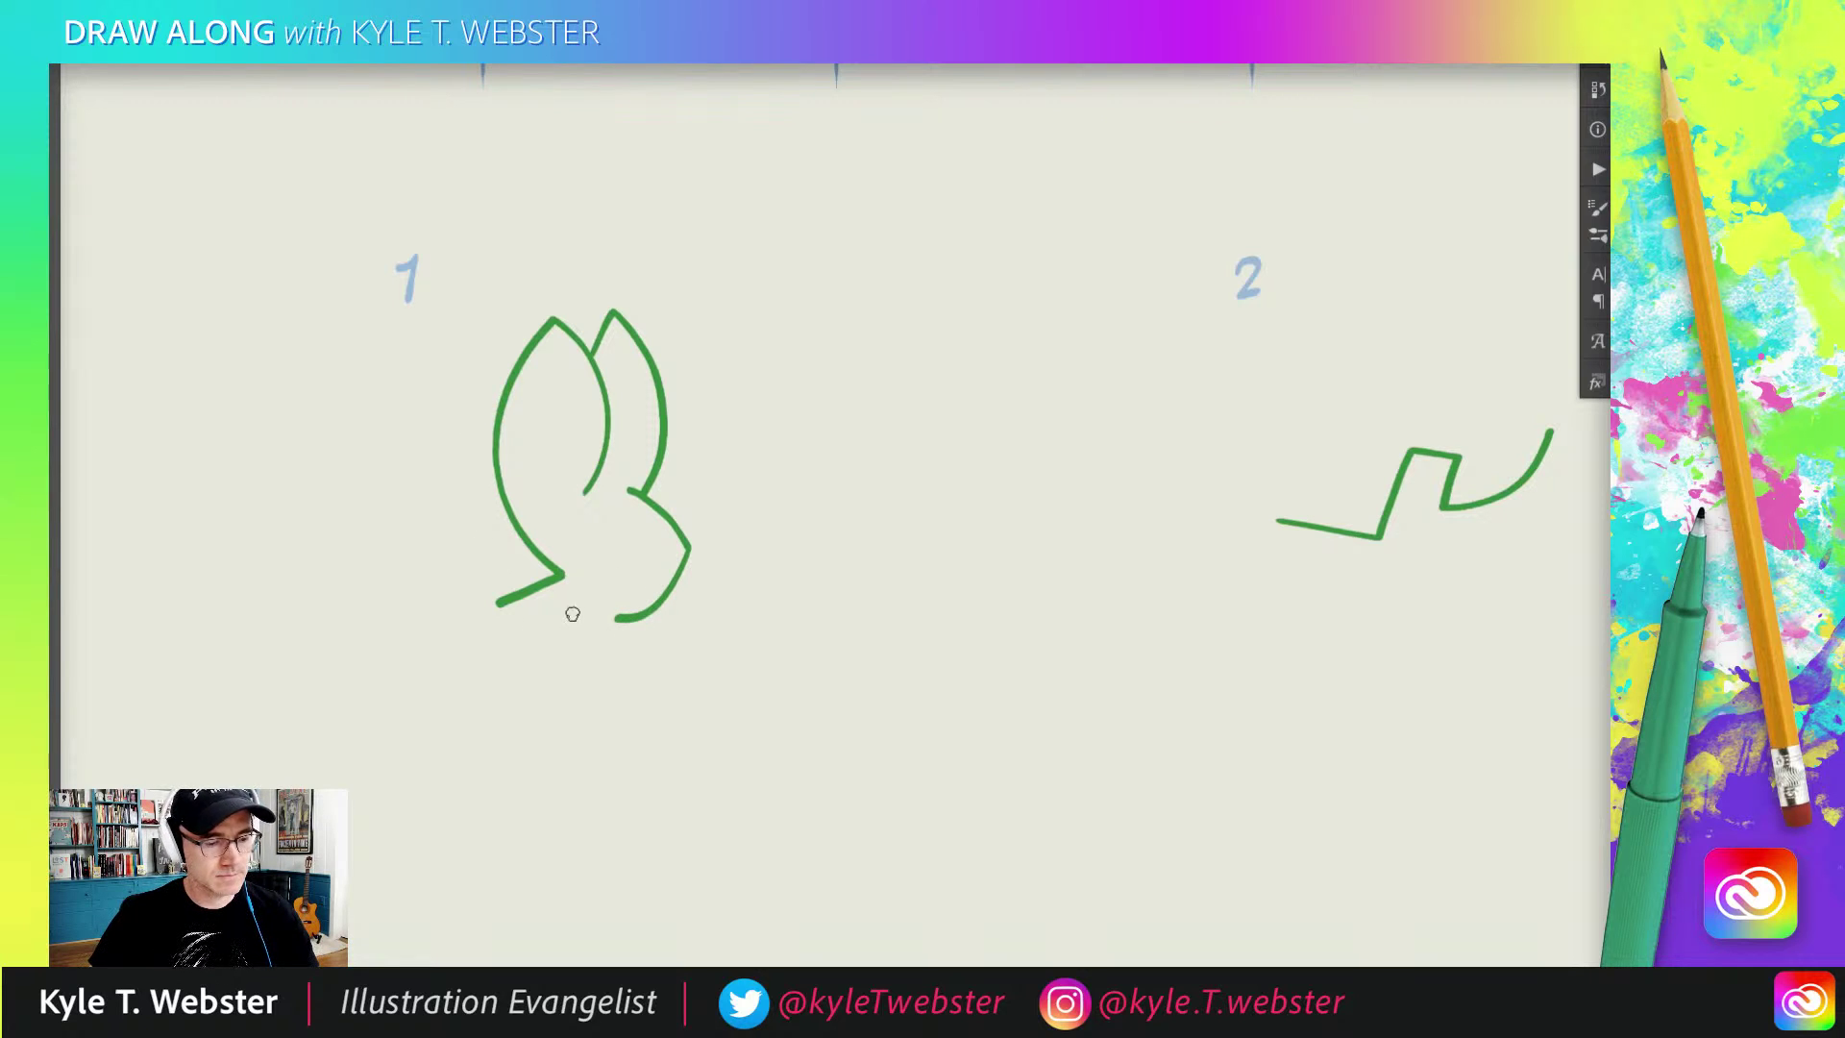
{"action": "mouse_move", "coordinate": [496, 602]}
{"action": "left_mouse_down"}
{"action": "mouse_move", "coordinate": [461, 661]}
{"action": "mouse_move", "coordinate": [454, 761]}
{"action": "mouse_move", "coordinate": [403, 732]}
{"action": "mouse_move", "coordinate": [458, 787]}
{"action": "left_mouse_up"}
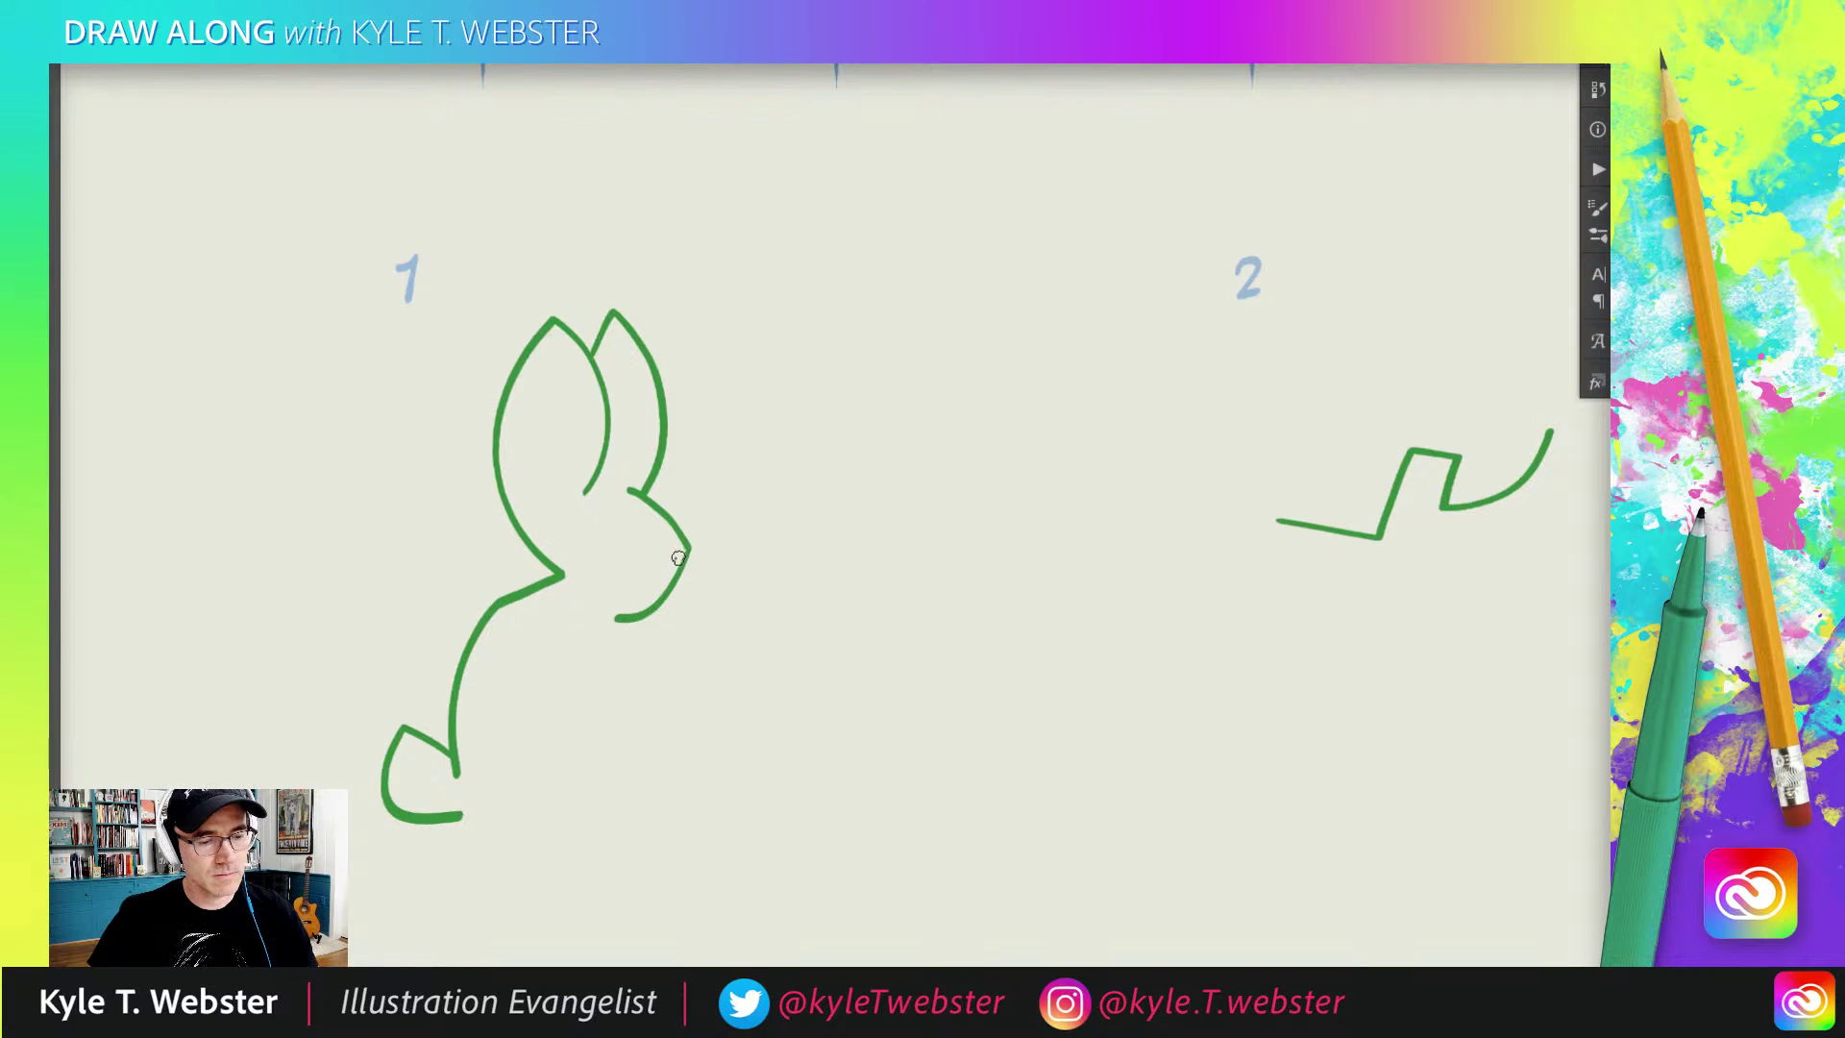
Step: Add the rabbit's nose mark, round eye with pupil, inner ear lines in both ears, and short whiskers in front of the muzzle
{"action": "mouse_move", "coordinate": [670, 552]}
{"action": "left_mouse_down"}
{"action": "mouse_move", "coordinate": [673, 567]}
{"action": "mouse_move", "coordinate": [680, 548]}
{"action": "mouse_move", "coordinate": [606, 521]}
{"action": "mouse_move", "coordinate": [638, 560]}
{"action": "mouse_move", "coordinate": [622, 541]}
{"action": "left_mouse_up"}
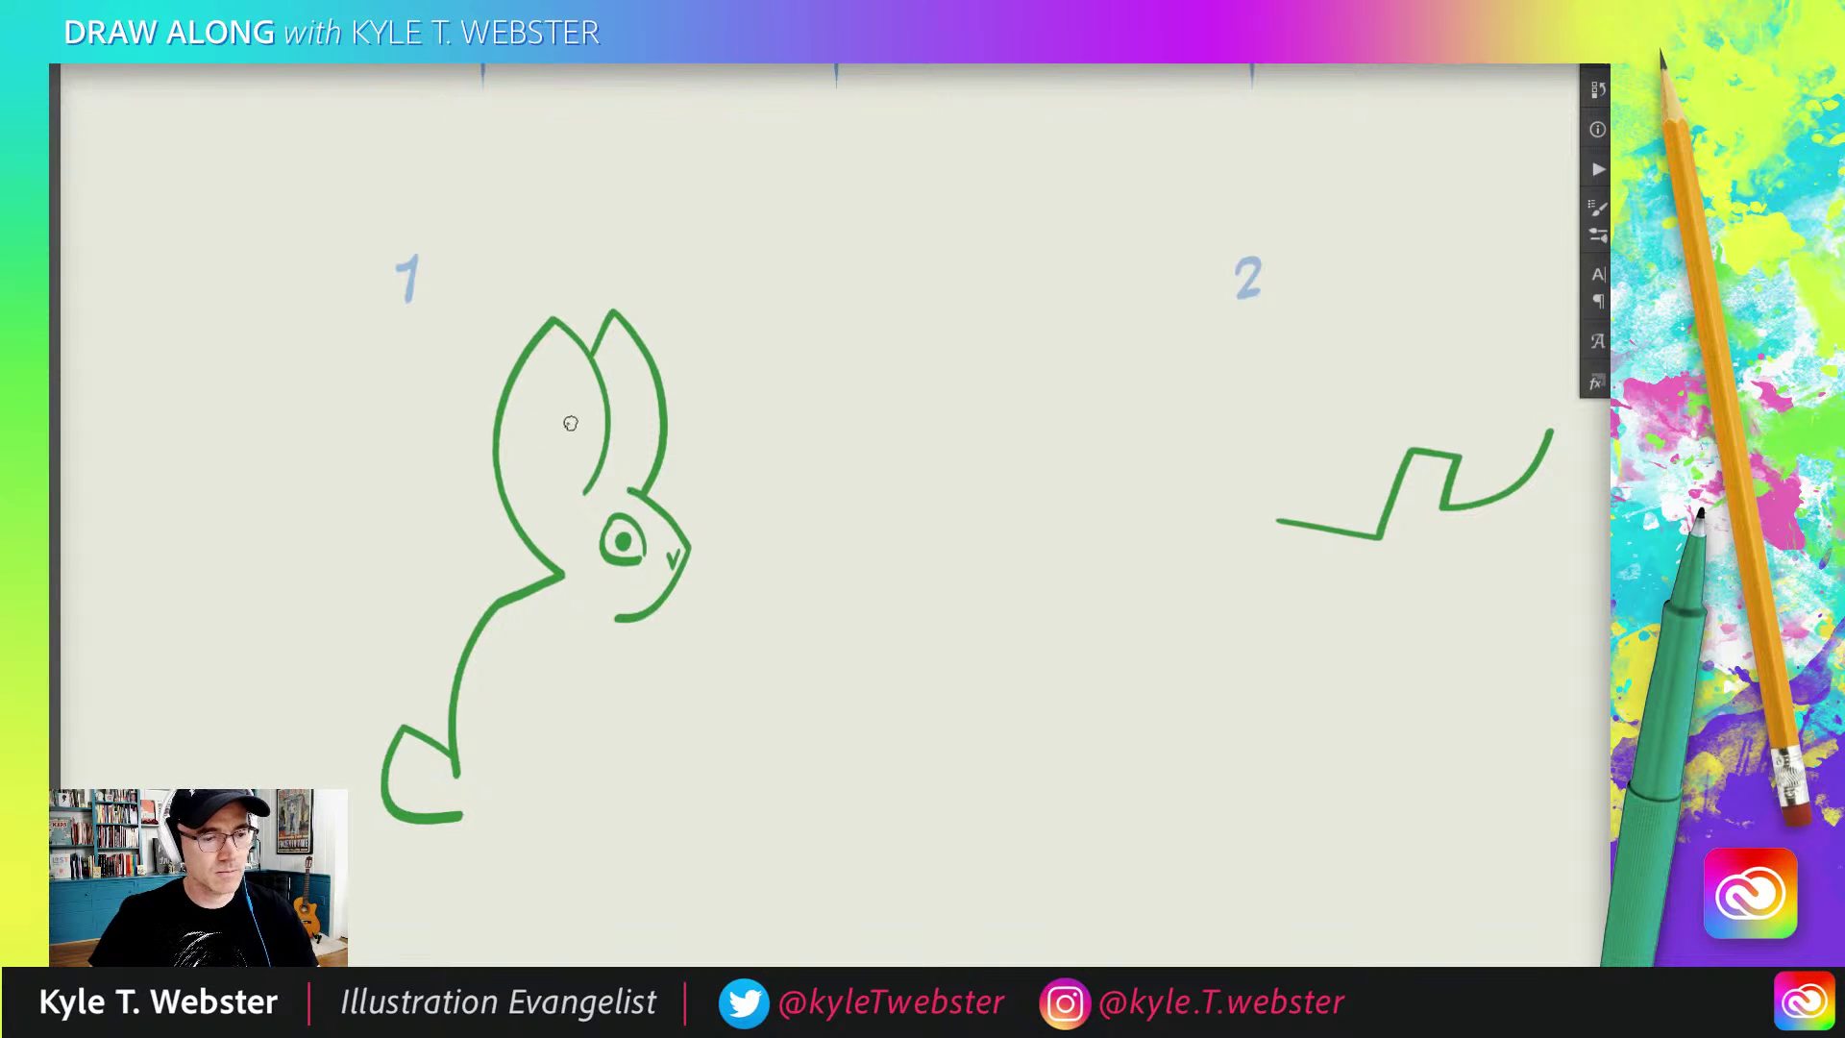
{"action": "left_click_drag", "start_coordinate": [584, 503], "coordinate": [553, 338]}
{"action": "left_click_drag", "start_coordinate": [633, 485], "coordinate": [630, 350]}
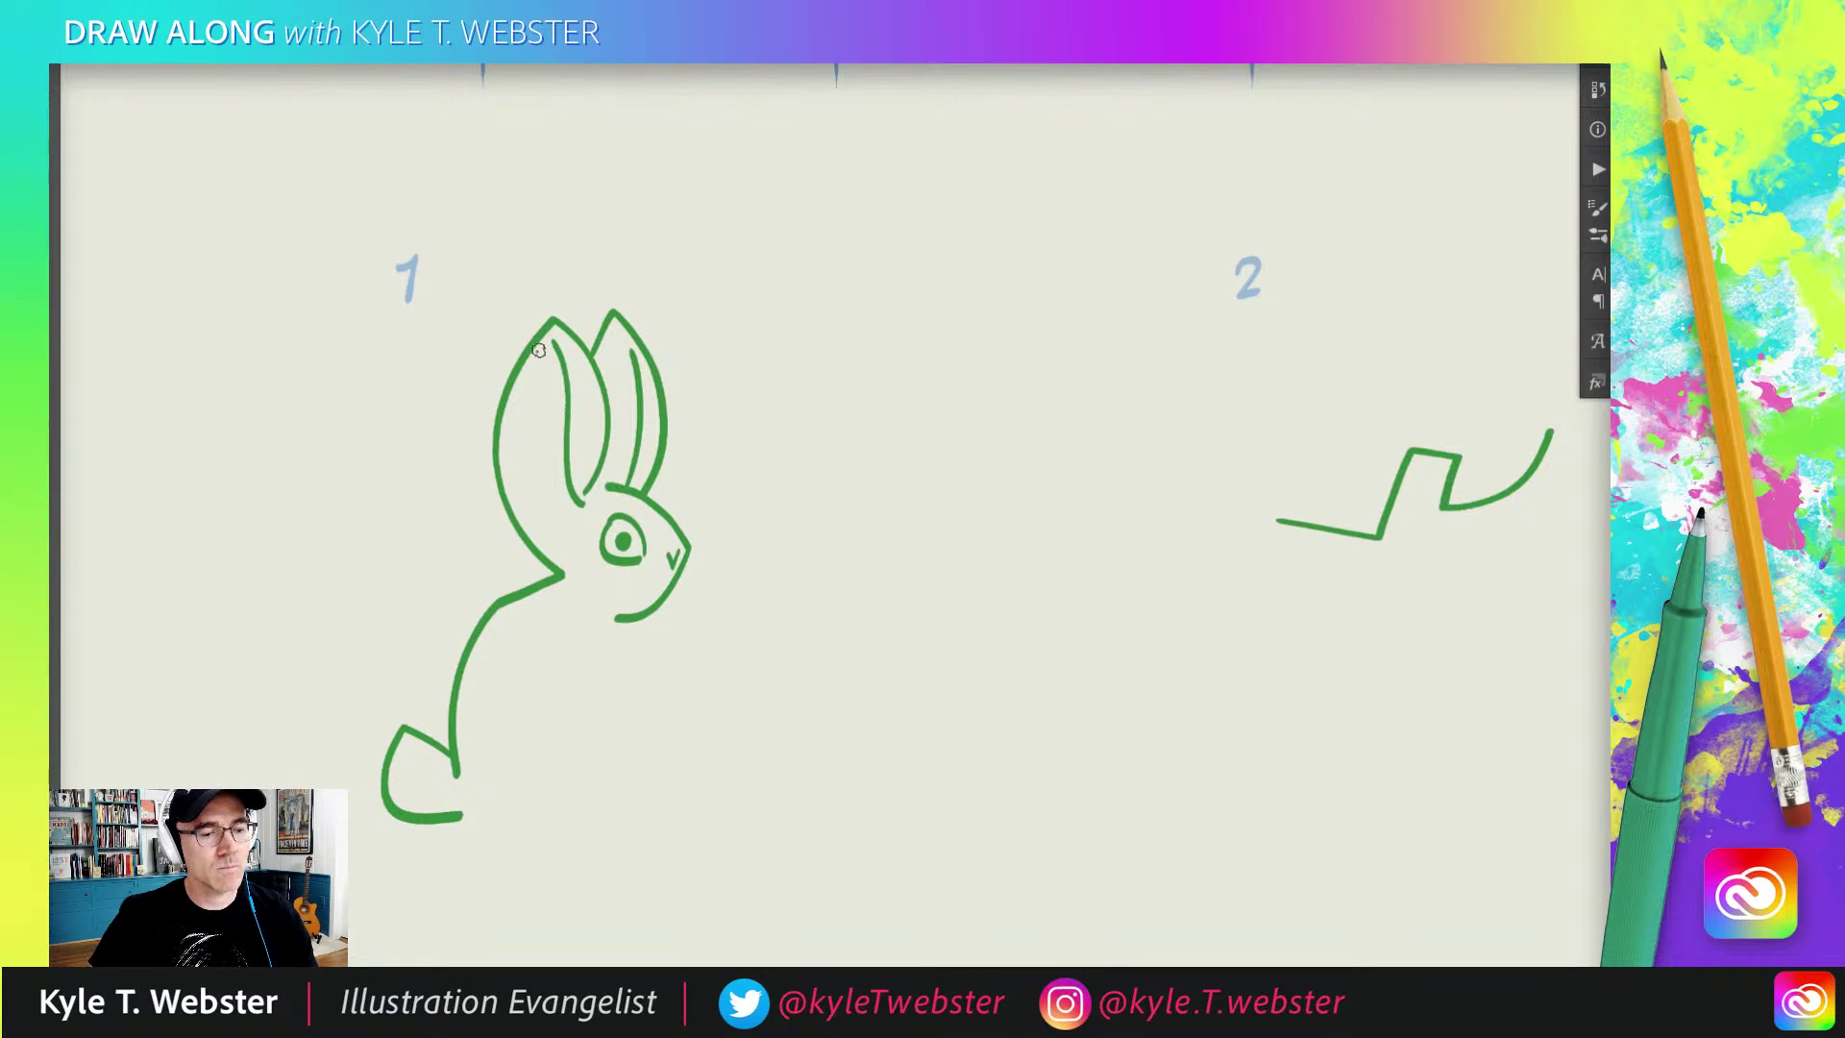
{"action": "mouse_move", "coordinate": [562, 514]}
{"action": "left_mouse_down"}
{"action": "mouse_move", "coordinate": [519, 441]}
{"action": "mouse_move", "coordinate": [653, 389]}
{"action": "left_mouse_up"}
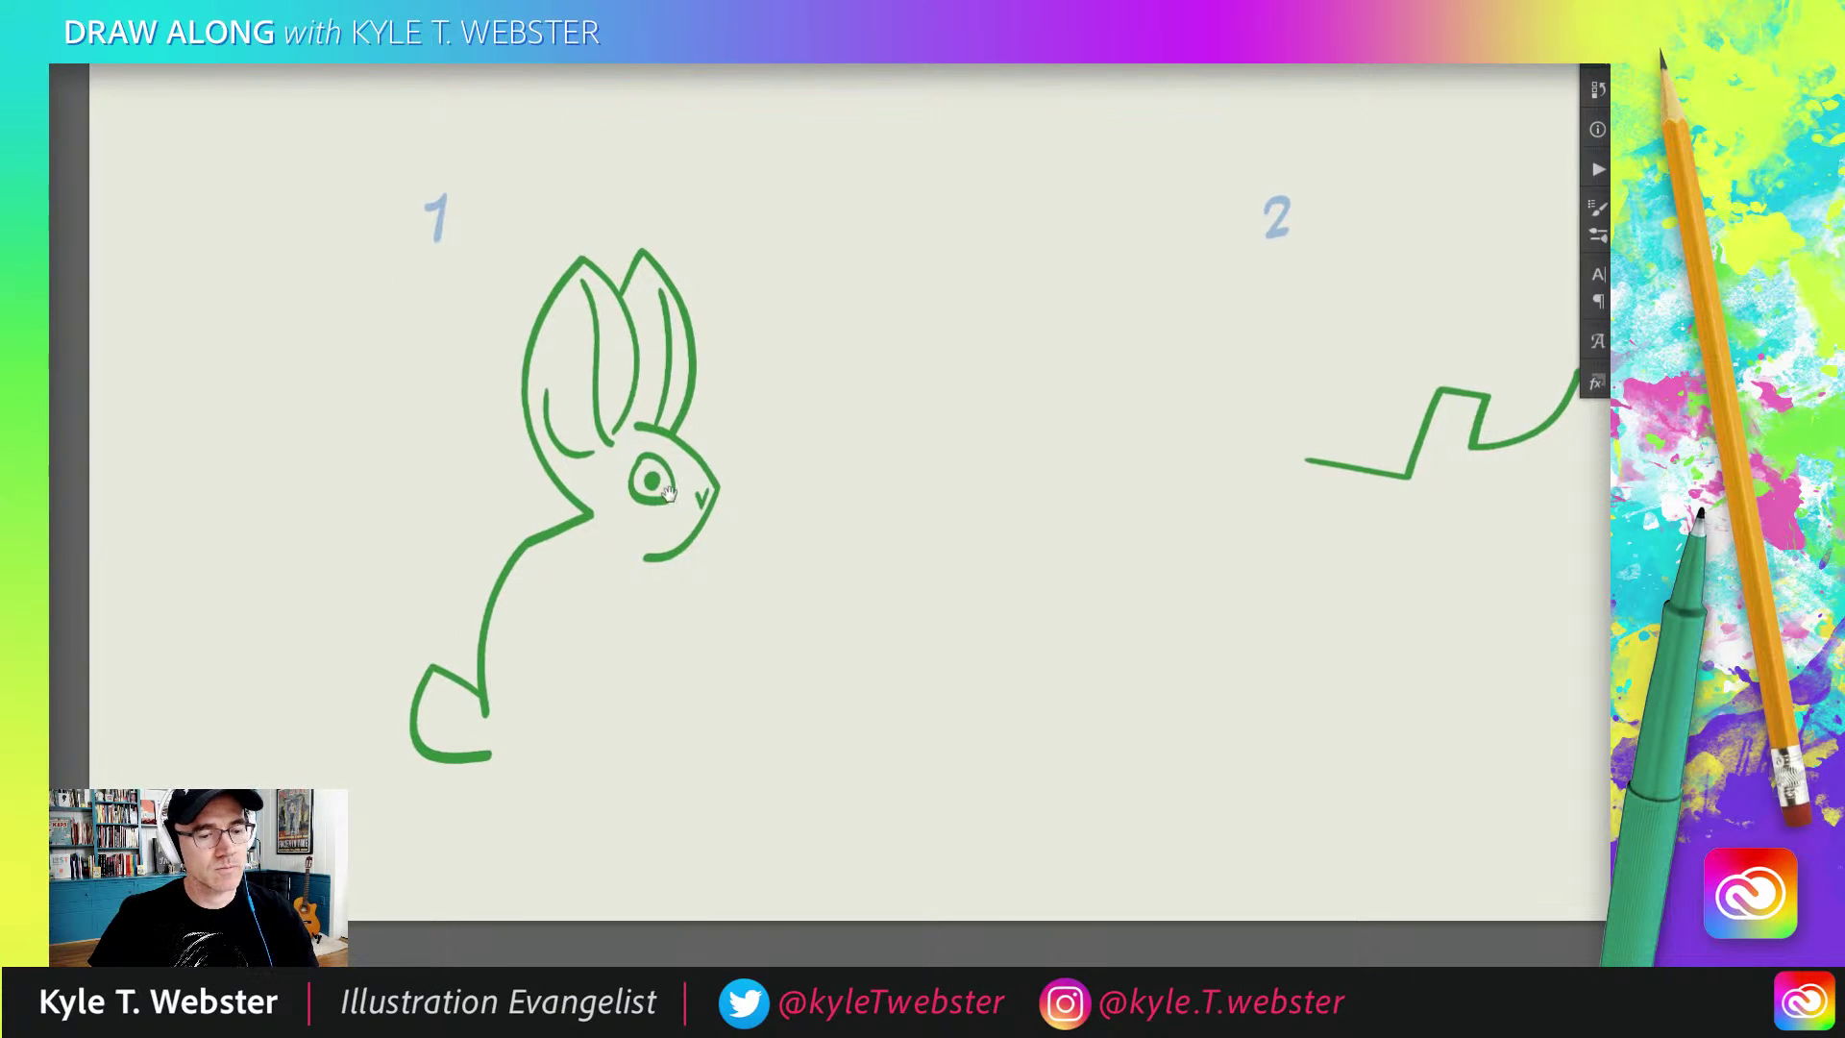
{"action": "left_click_drag", "start_coordinate": [729, 477], "coordinate": [754, 467]}
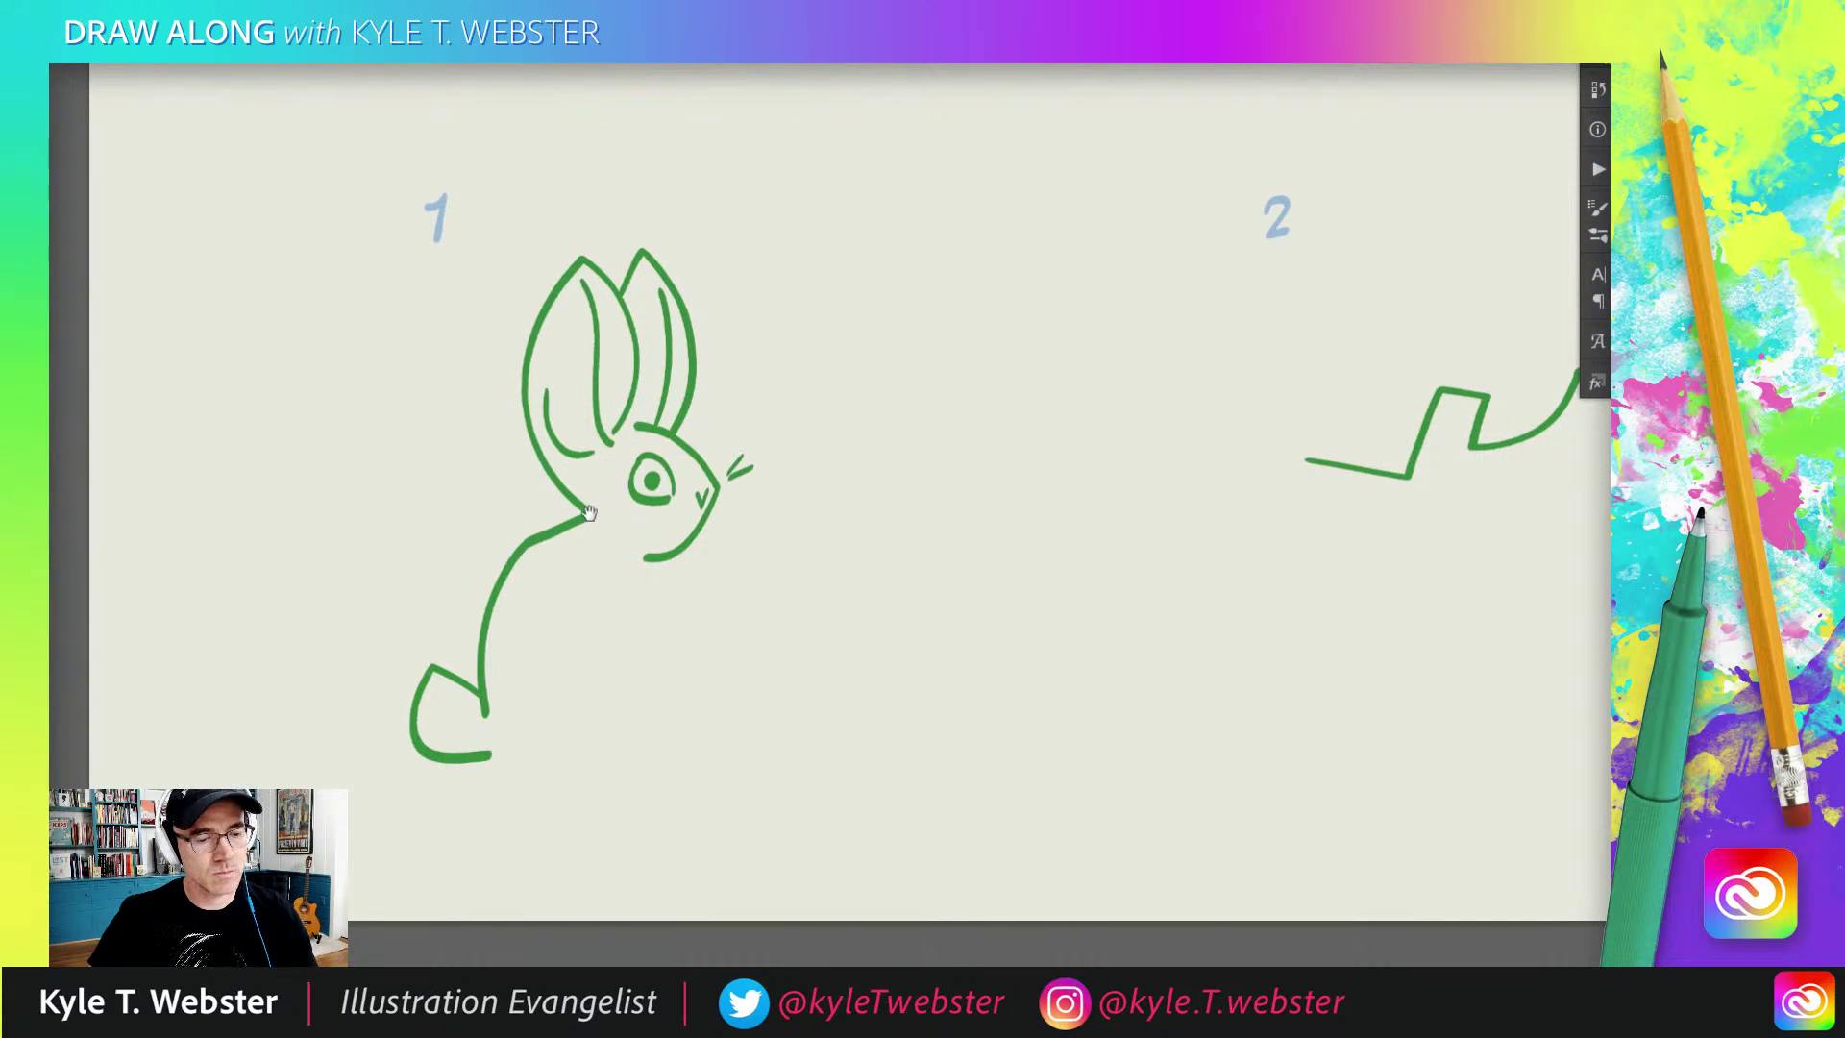
Step: Add a smiling mouth and whisker dots to the rabbit's muzzle, and draw a jagged fur tuft on the chest below the chin
{"action": "left_click_drag", "start_coordinate": [589, 513], "coordinate": [607, 475]}
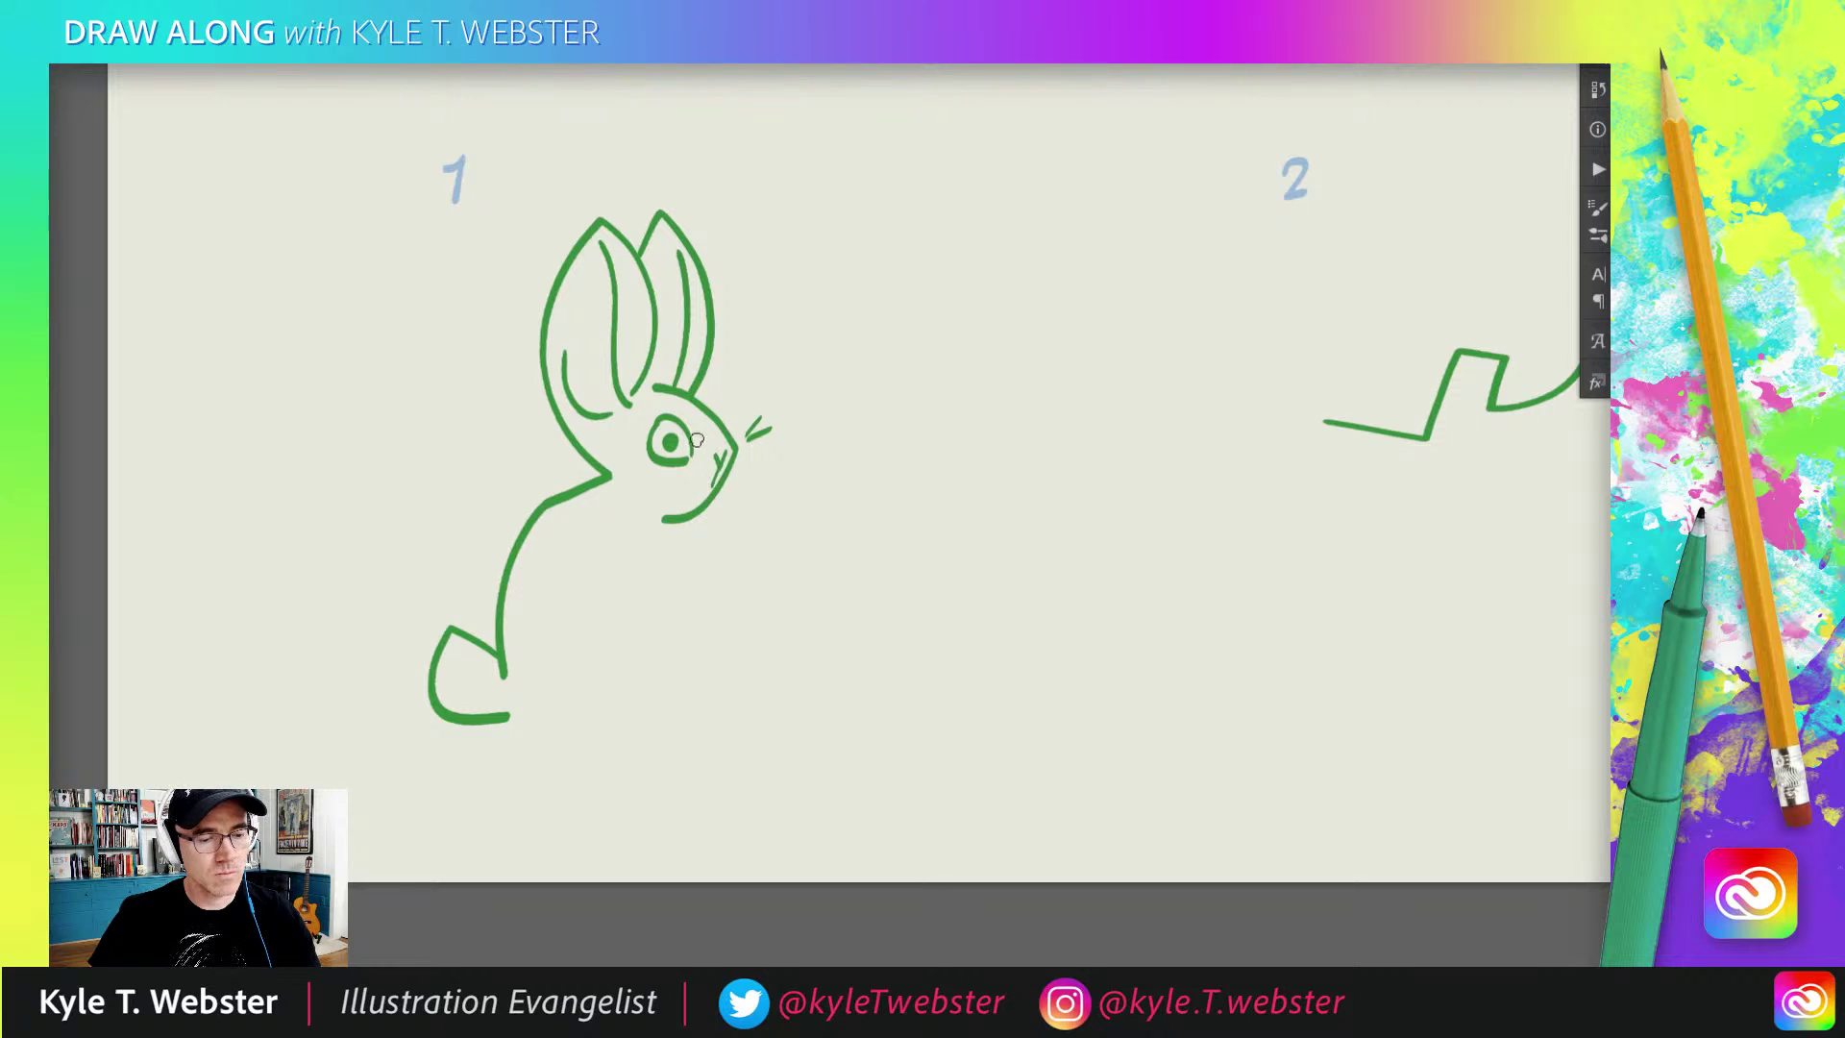
{"action": "mouse_move", "coordinate": [706, 497]}
{"action": "left_mouse_down"}
{"action": "mouse_move", "coordinate": [671, 493]}
{"action": "mouse_move", "coordinate": [689, 433]}
{"action": "mouse_move", "coordinate": [738, 449]}
{"action": "left_mouse_up"}
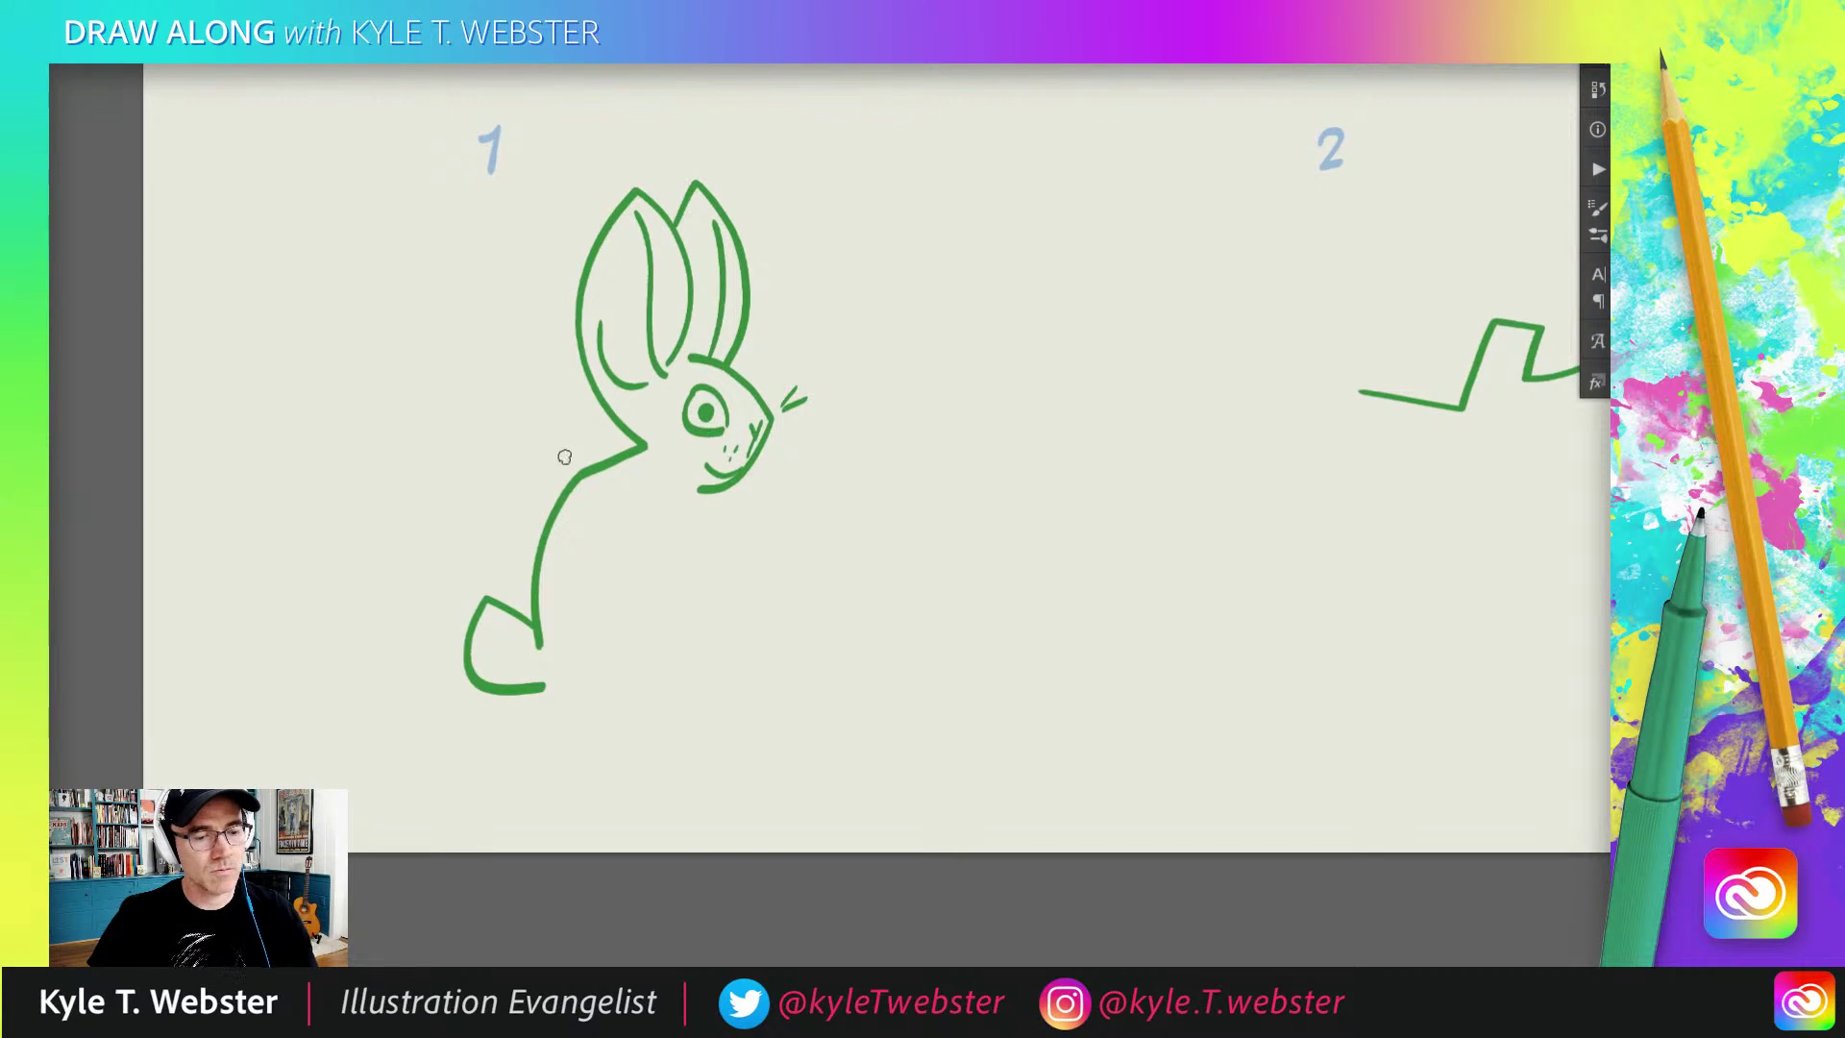
{"action": "scroll", "coordinate": [533, 469], "scroll_direction": "down", "scroll_amount": 1}
{"action": "mouse_move", "coordinate": [721, 448]}
{"action": "left_mouse_down"}
{"action": "mouse_move", "coordinate": [738, 509]}
{"action": "mouse_move", "coordinate": [652, 511]}
{"action": "left_mouse_up"}
{"action": "scroll", "coordinate": [544, 411], "scroll_direction": "down", "scroll_amount": 1}
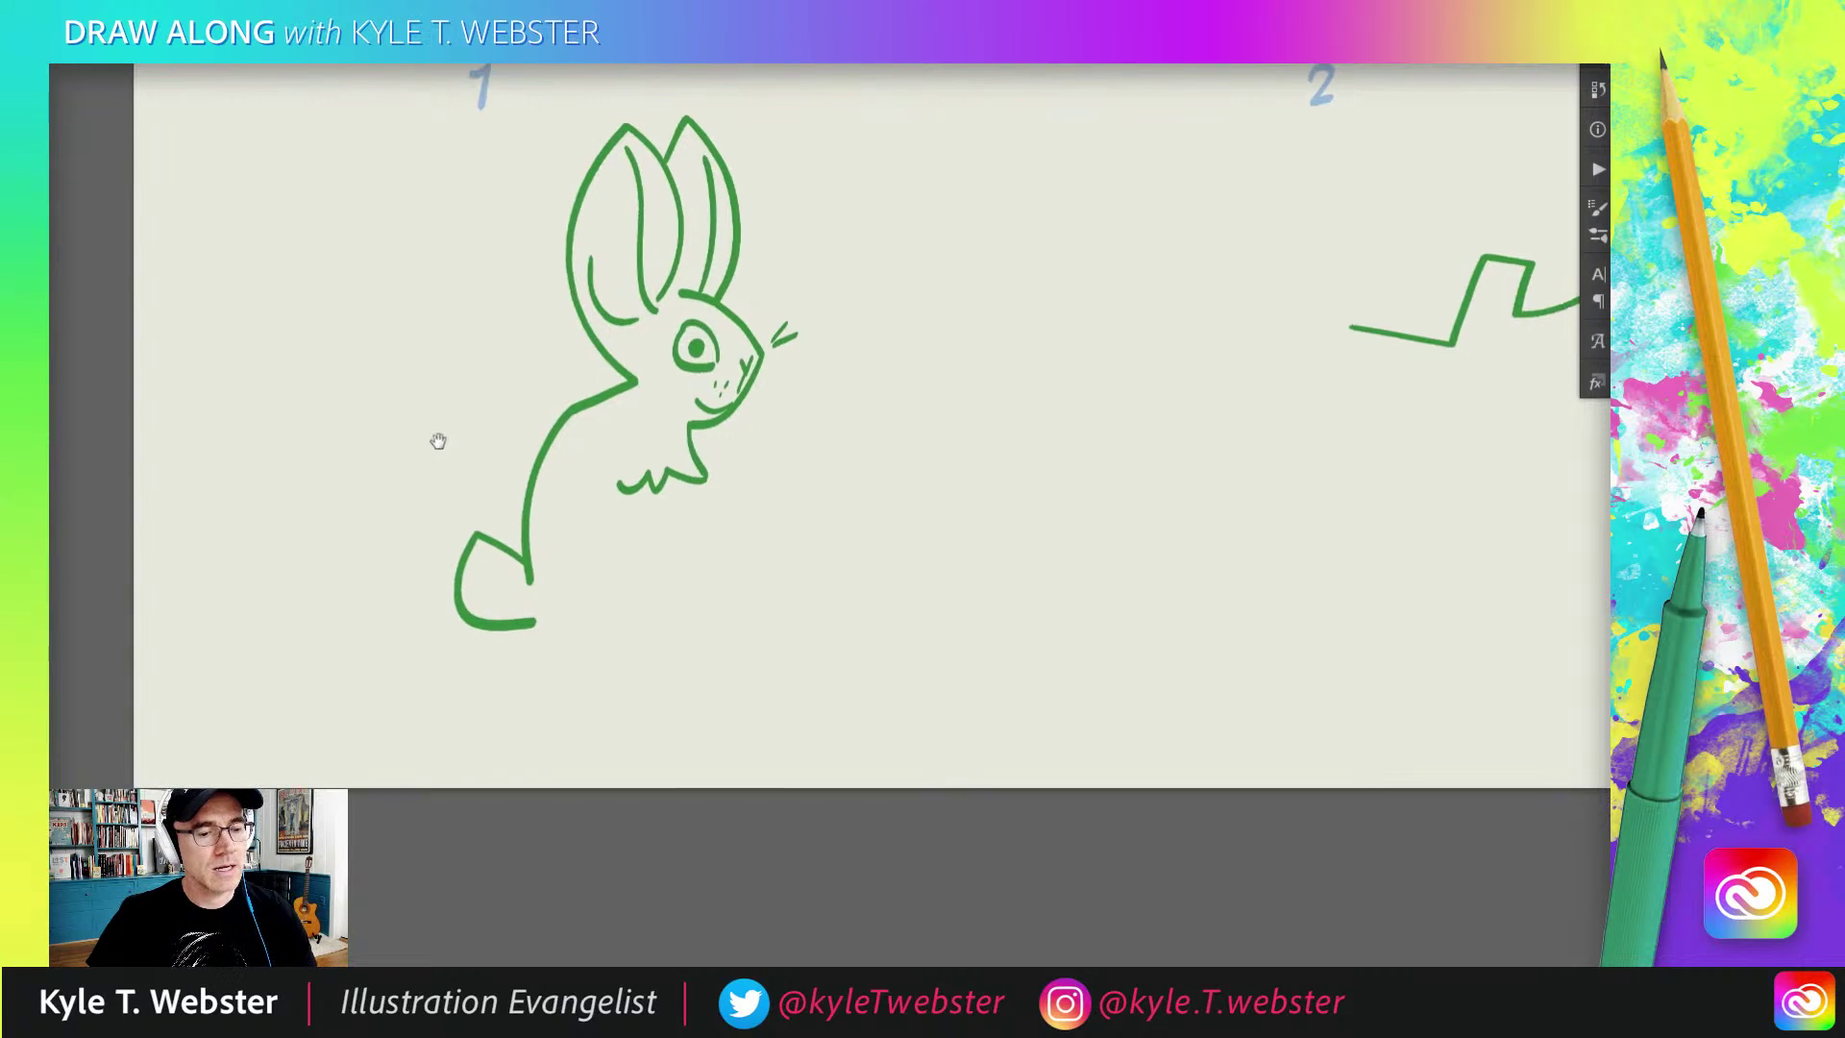
Step: Draw the rabbit's bent hind leg with a toed foot, the slim front legs, the far foot and jagged fur at the neck
{"action": "mouse_move", "coordinate": [547, 534]}
{"action": "left_mouse_down"}
{"action": "mouse_move", "coordinate": [616, 500]}
{"action": "mouse_move", "coordinate": [583, 612]}
{"action": "mouse_move", "coordinate": [716, 614]}
{"action": "mouse_move", "coordinate": [705, 642]}
{"action": "mouse_move", "coordinate": [678, 612]}
{"action": "mouse_move", "coordinate": [721, 640]}
{"action": "mouse_move", "coordinate": [526, 634]}
{"action": "left_mouse_up"}
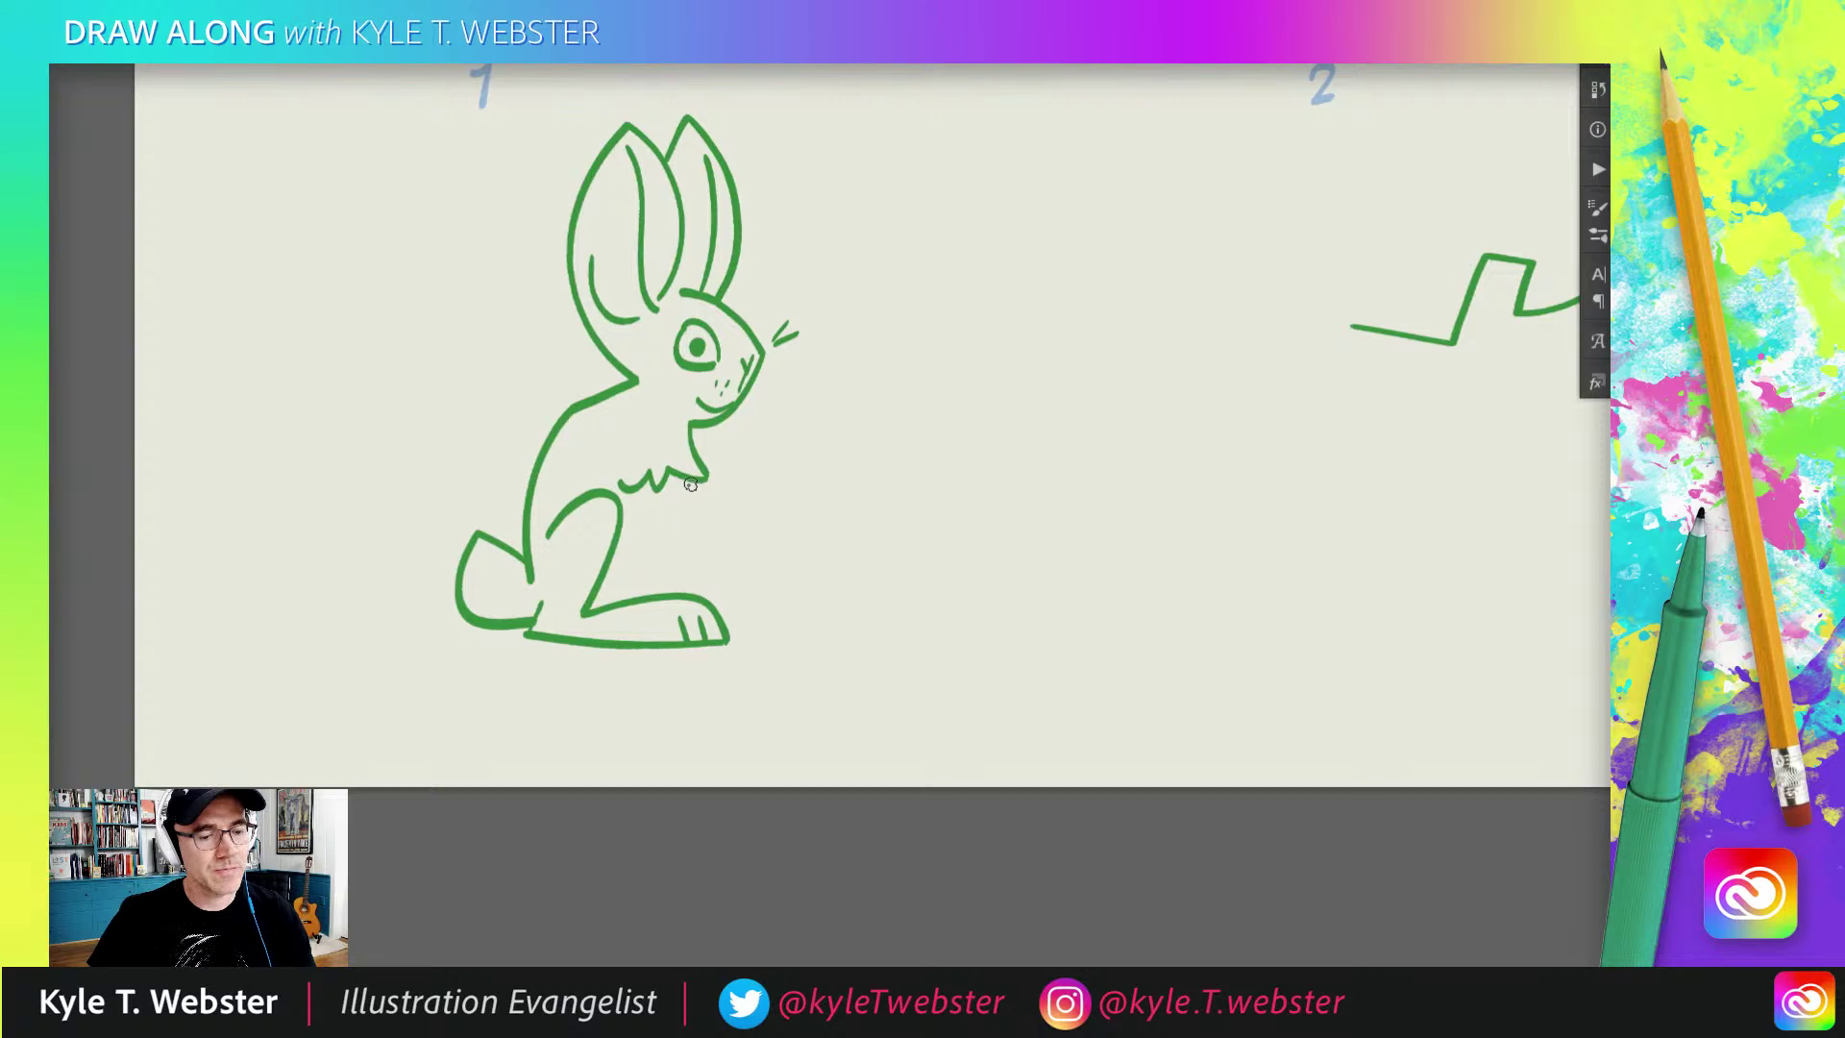
{"action": "mouse_move", "coordinate": [692, 479]}
{"action": "left_mouse_down"}
{"action": "mouse_move", "coordinate": [673, 588]}
{"action": "mouse_move", "coordinate": [653, 592]}
{"action": "left_mouse_up"}
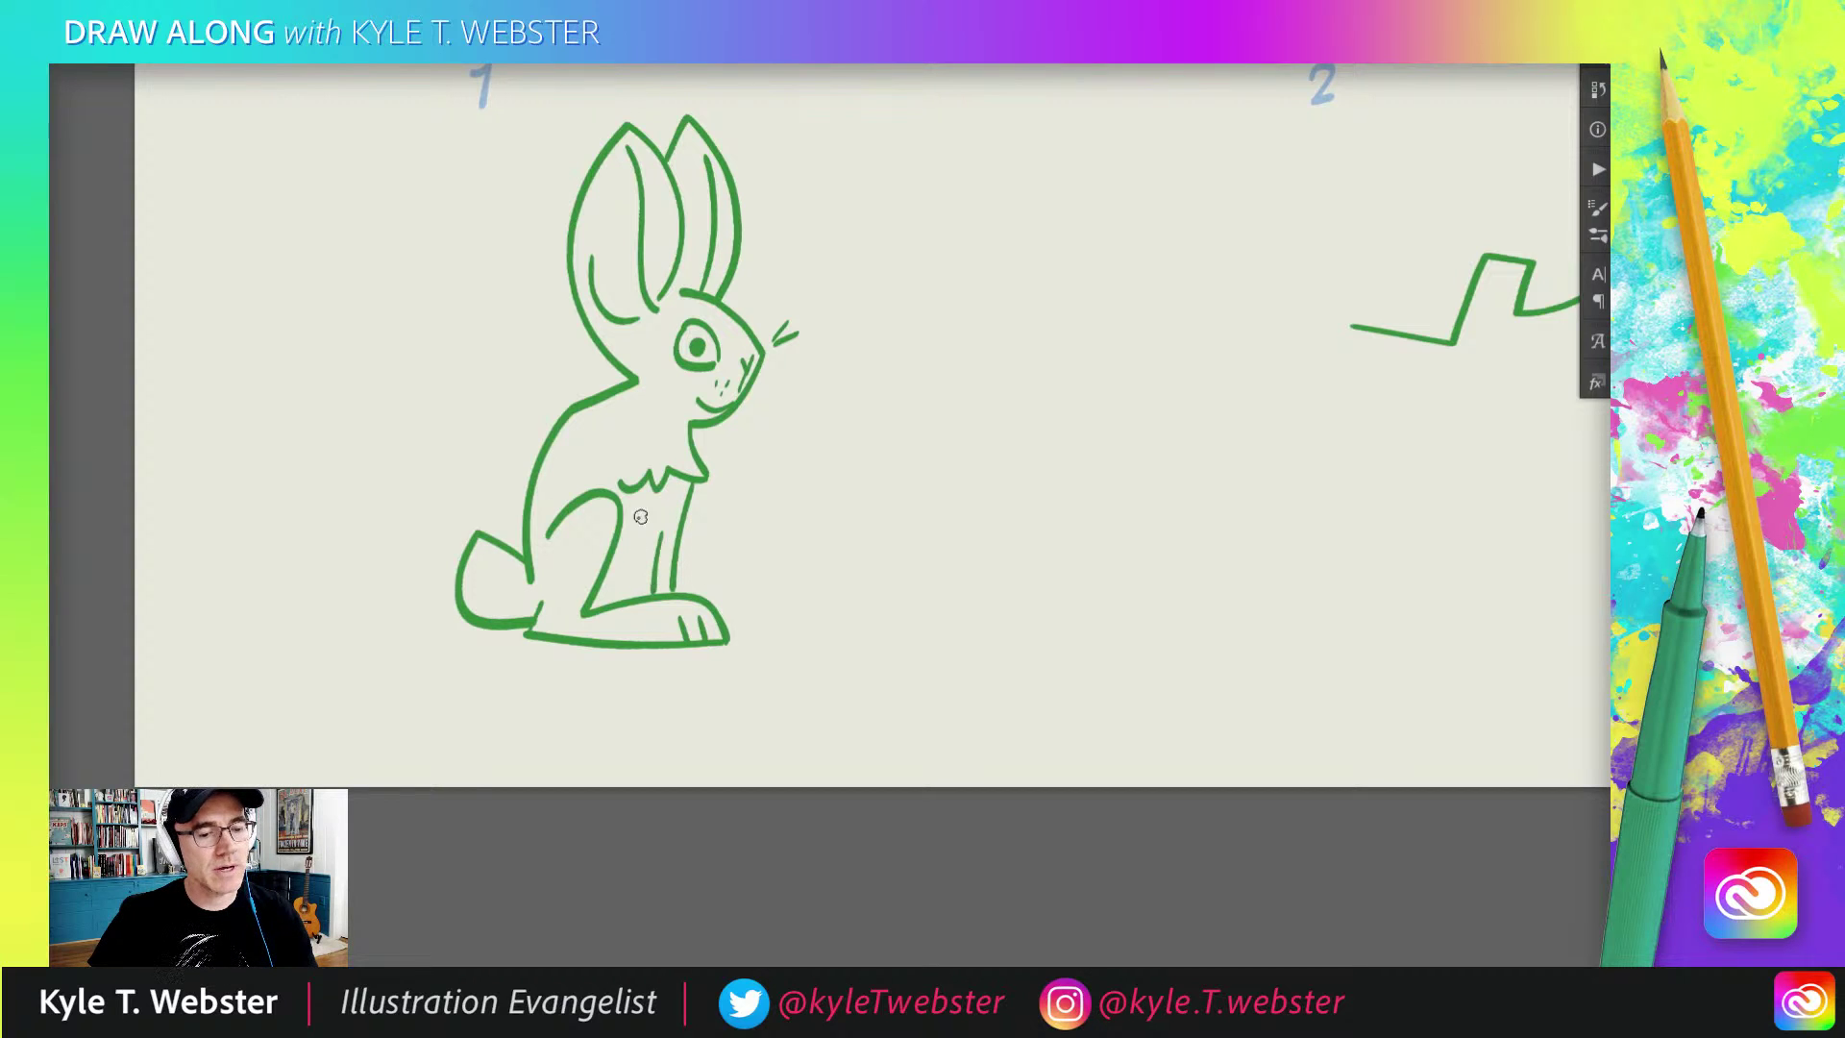
{"action": "mouse_move", "coordinate": [670, 524]}
{"action": "left_mouse_down"}
{"action": "mouse_move", "coordinate": [659, 550]}
{"action": "mouse_move", "coordinate": [637, 546]}
{"action": "mouse_move", "coordinate": [629, 594]}
{"action": "left_mouse_up"}
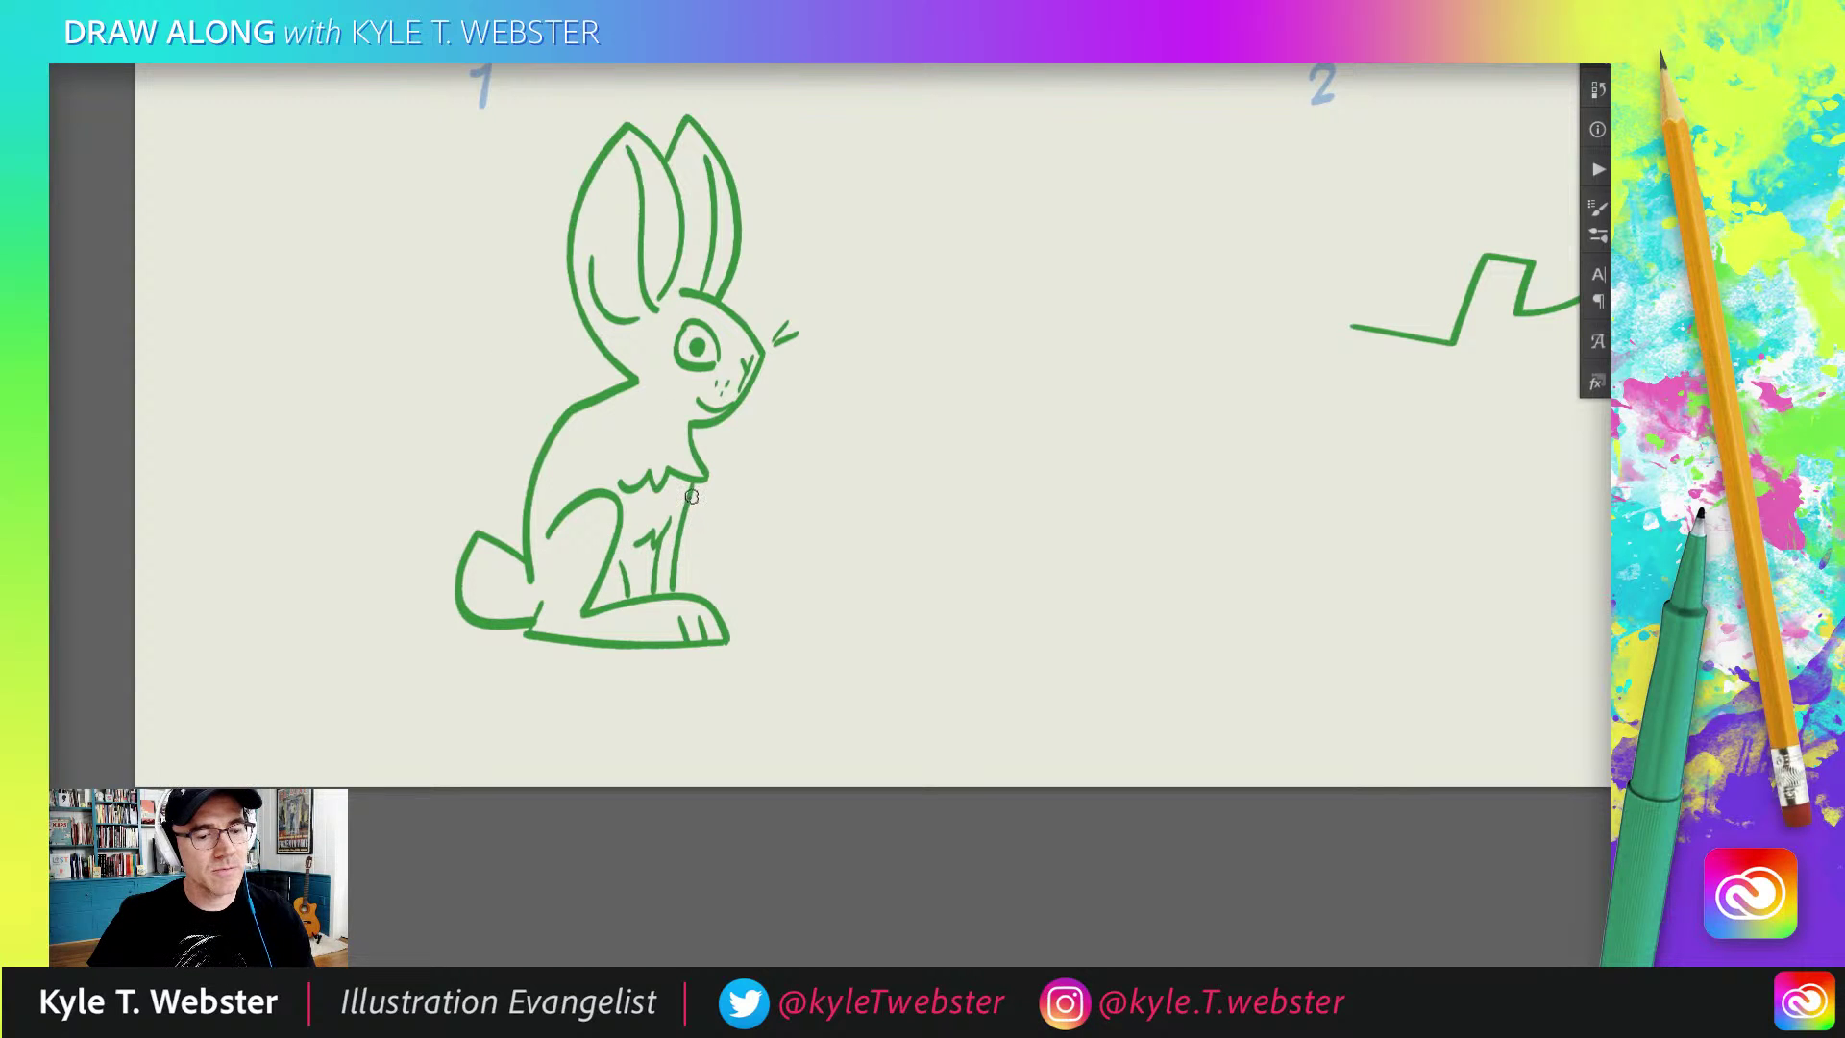
{"action": "mouse_move", "coordinate": [684, 580]}
{"action": "left_mouse_down"}
{"action": "mouse_move", "coordinate": [705, 576]}
{"action": "mouse_move", "coordinate": [738, 617]}
{"action": "left_mouse_up"}
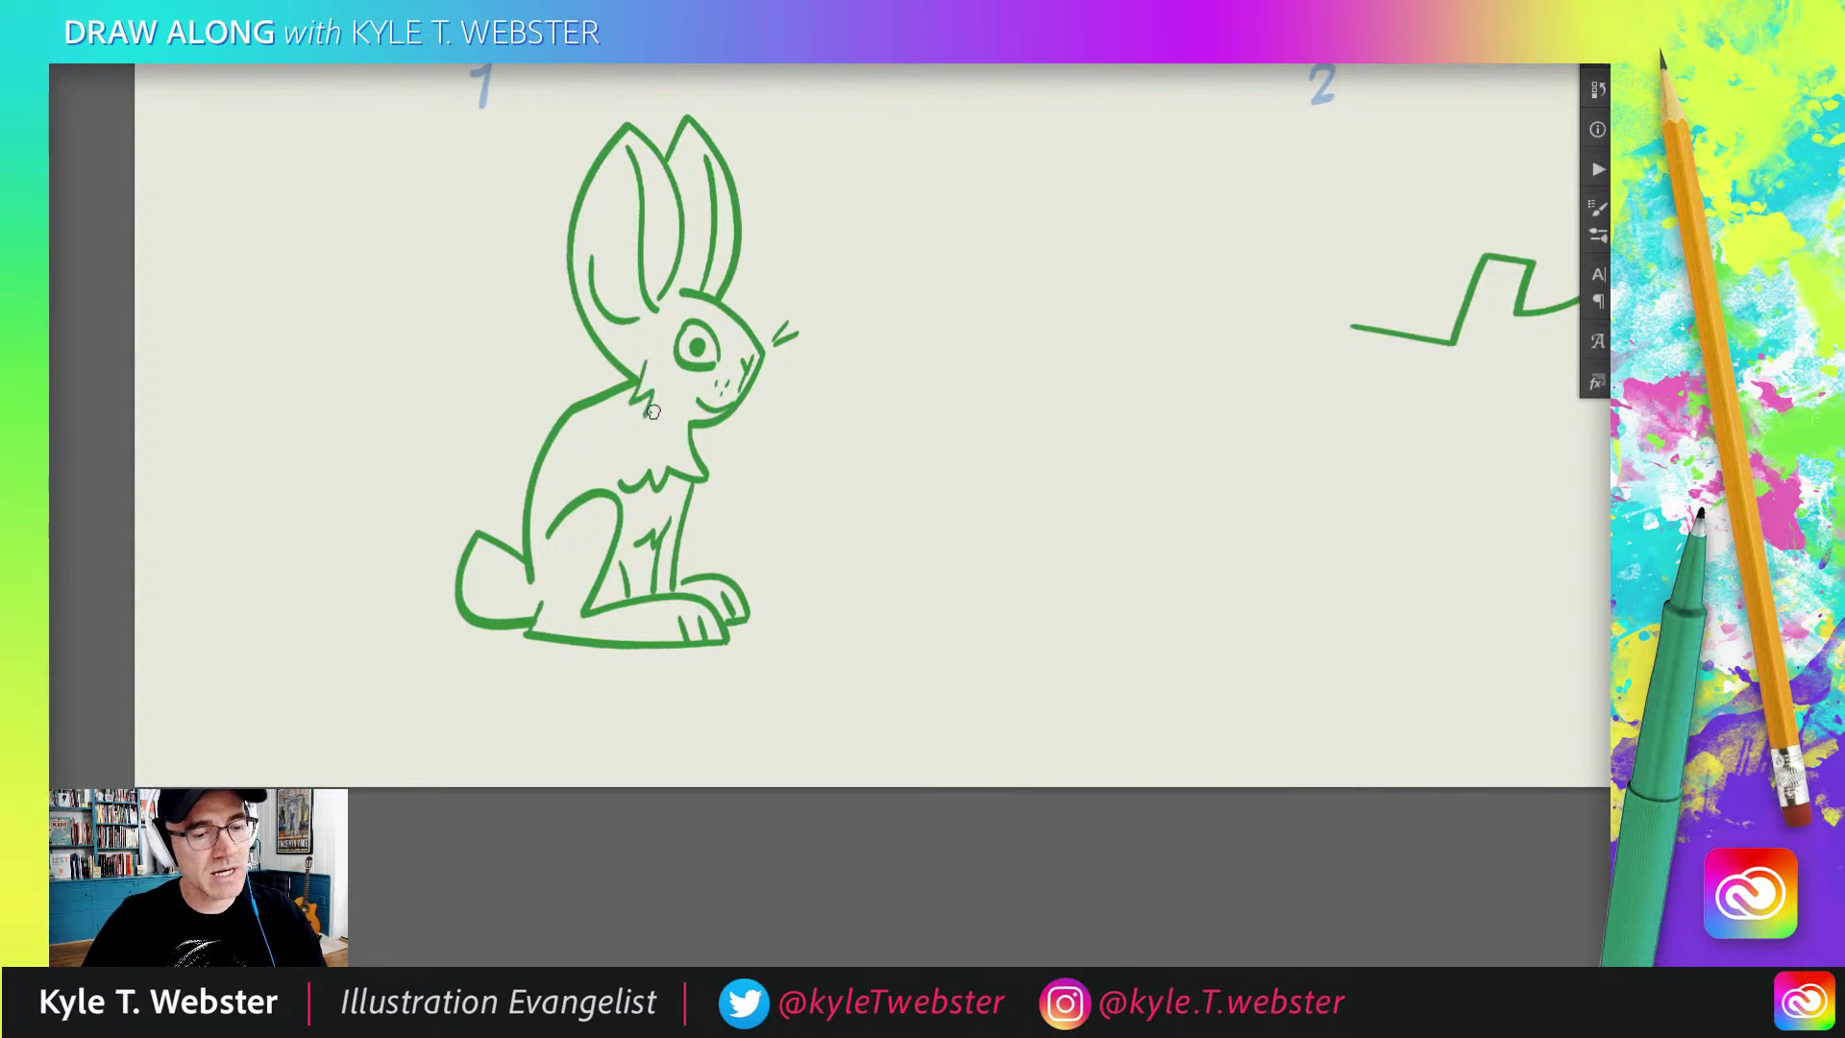
Step: Draw low hill lines on both sides of the rabbit, with short grass blades behind it and a spiky grass clump in front
{"action": "left_click_drag", "start_coordinate": [473, 470], "coordinate": [443, 507]}
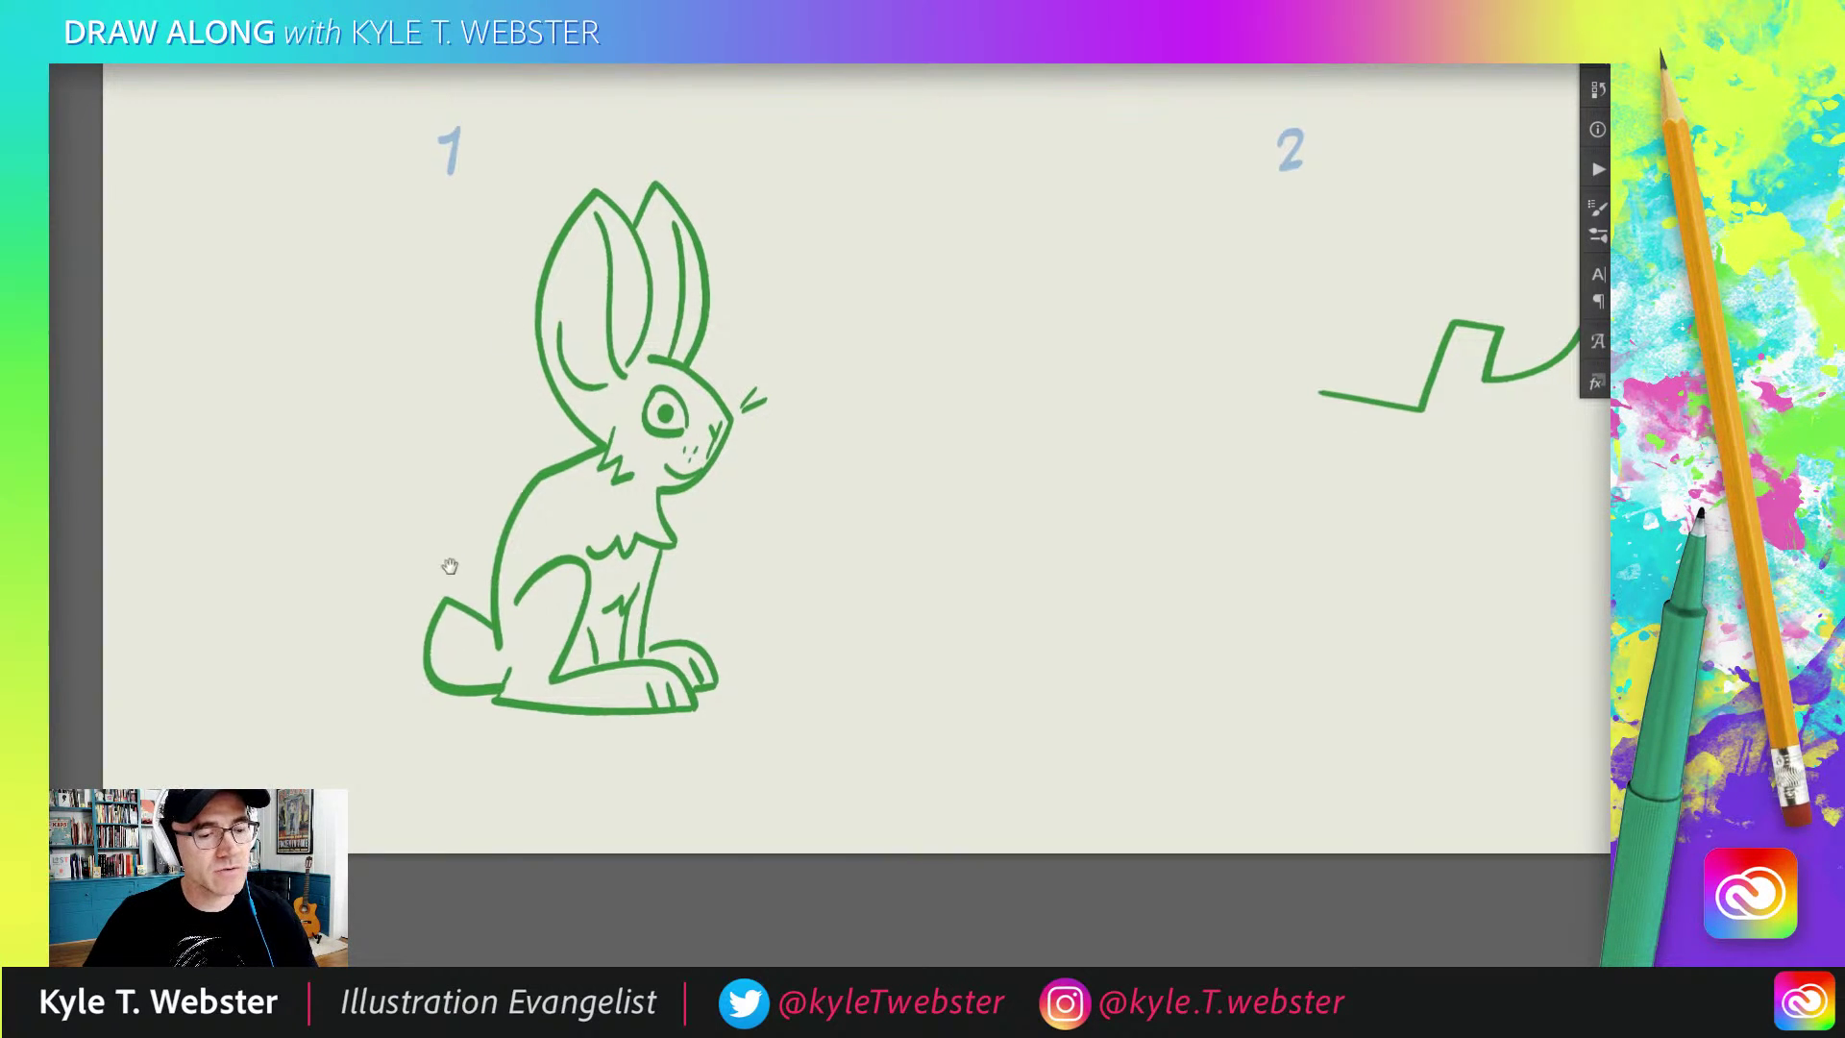
{"action": "mouse_move", "coordinate": [449, 564]}
{"action": "left_mouse_down"}
{"action": "mouse_move", "coordinate": [443, 602]}
{"action": "mouse_move", "coordinate": [296, 615]}
{"action": "left_mouse_up"}
{"action": "left_click_drag", "start_coordinate": [690, 583], "coordinate": [805, 625]}
{"action": "mouse_move", "coordinate": [419, 544]}
{"action": "left_mouse_down"}
{"action": "mouse_move", "coordinate": [424, 569]}
{"action": "mouse_move", "coordinate": [404, 577]}
{"action": "mouse_move", "coordinate": [432, 567]}
{"action": "left_mouse_up"}
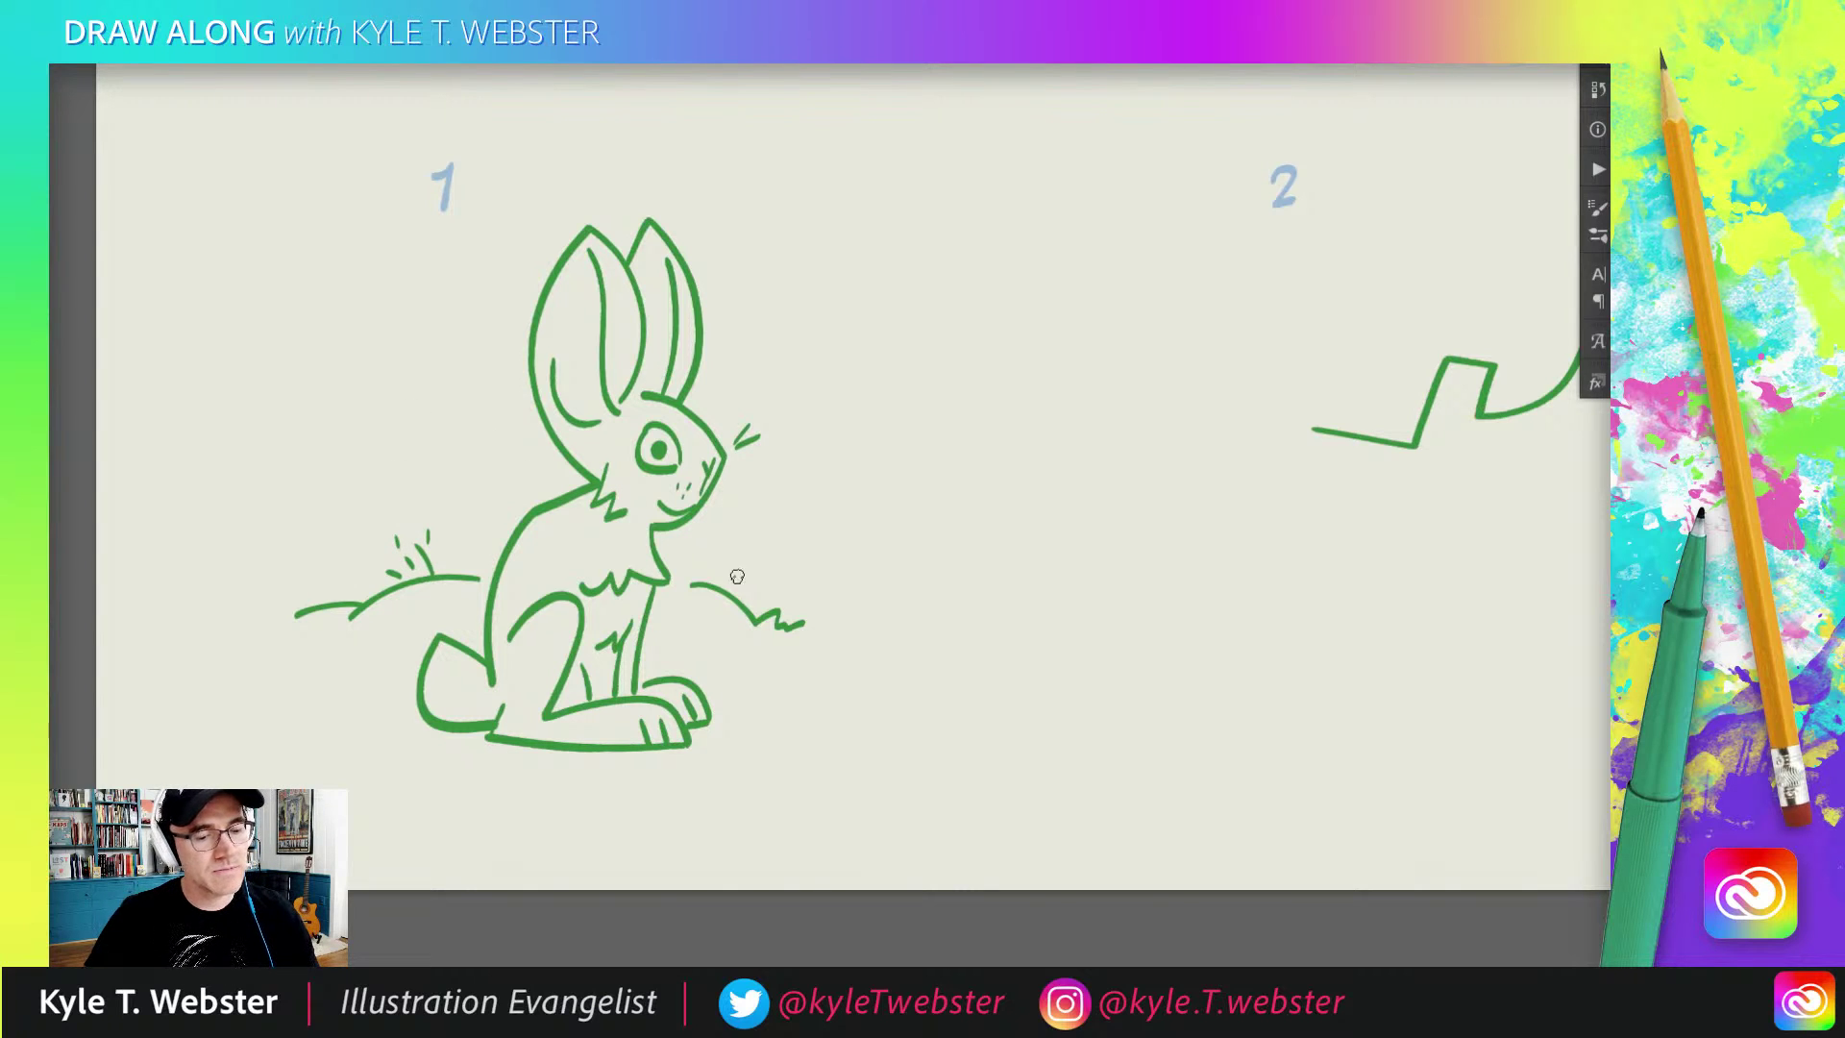
{"action": "mouse_move", "coordinate": [755, 555]}
{"action": "left_mouse_down"}
{"action": "mouse_move", "coordinate": [742, 588]}
{"action": "mouse_move", "coordinate": [722, 576]}
{"action": "mouse_move", "coordinate": [759, 601]}
{"action": "left_mouse_up"}
{"action": "left_click_drag", "start_coordinate": [773, 553], "coordinate": [750, 581]}
{"action": "left_click_drag", "start_coordinate": [747, 544], "coordinate": [744, 572]}
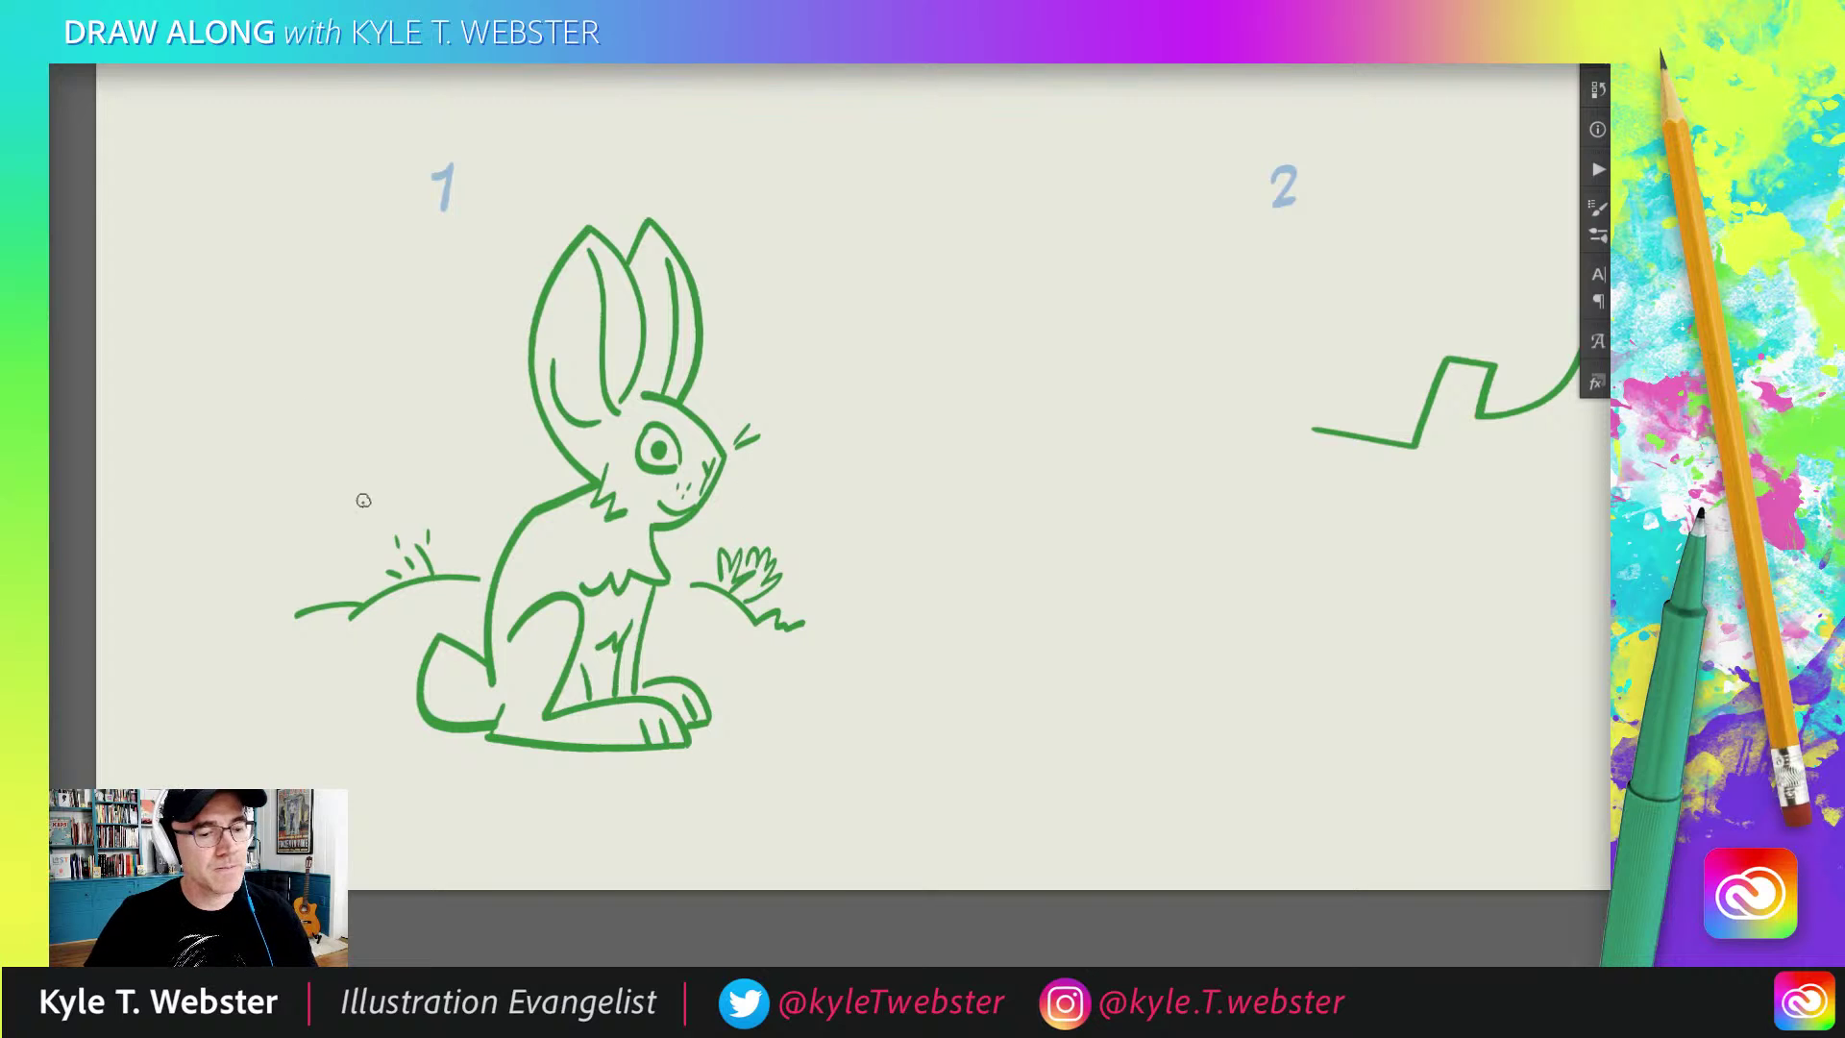
Step: Outline scalloped bushes on the hill behind the rabbit and add short ground marks around its feet and tail
{"action": "mouse_move", "coordinate": [459, 576]}
{"action": "left_mouse_down"}
{"action": "mouse_move", "coordinate": [450, 505]}
{"action": "mouse_move", "coordinate": [410, 506]}
{"action": "mouse_move", "coordinate": [364, 552]}
{"action": "mouse_move", "coordinate": [378, 582]}
{"action": "mouse_move", "coordinate": [329, 592]}
{"action": "left_mouse_up"}
{"action": "mouse_move", "coordinate": [362, 667]}
{"action": "left_mouse_down"}
{"action": "mouse_move", "coordinate": [354, 635]}
{"action": "mouse_move", "coordinate": [276, 697]}
{"action": "left_mouse_up"}
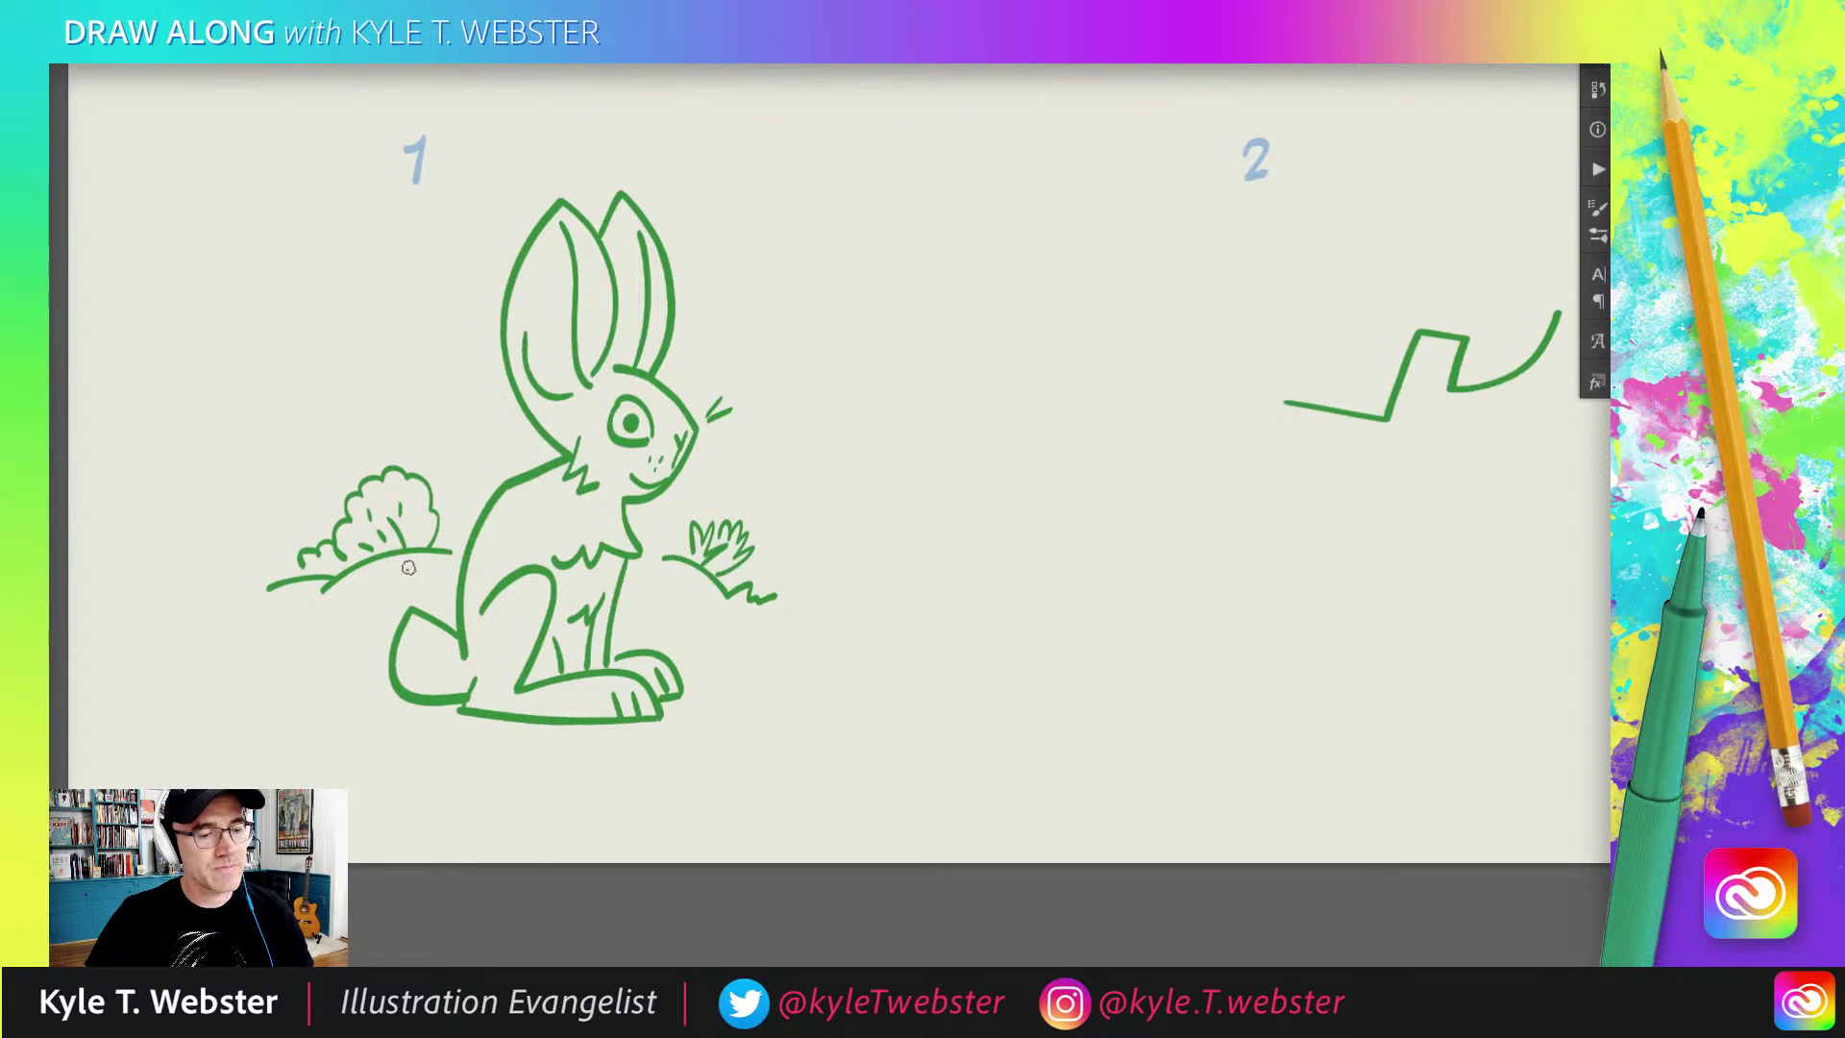
{"action": "mouse_move", "coordinate": [483, 720]}
{"action": "left_mouse_down"}
{"action": "mouse_move", "coordinate": [404, 725]}
{"action": "mouse_move", "coordinate": [323, 690]}
{"action": "mouse_move", "coordinate": [285, 707]}
{"action": "left_mouse_up"}
{"action": "left_click_drag", "start_coordinate": [646, 736], "coordinate": [634, 742]}
{"action": "left_click_drag", "start_coordinate": [186, 512], "coordinate": [132, 535]}
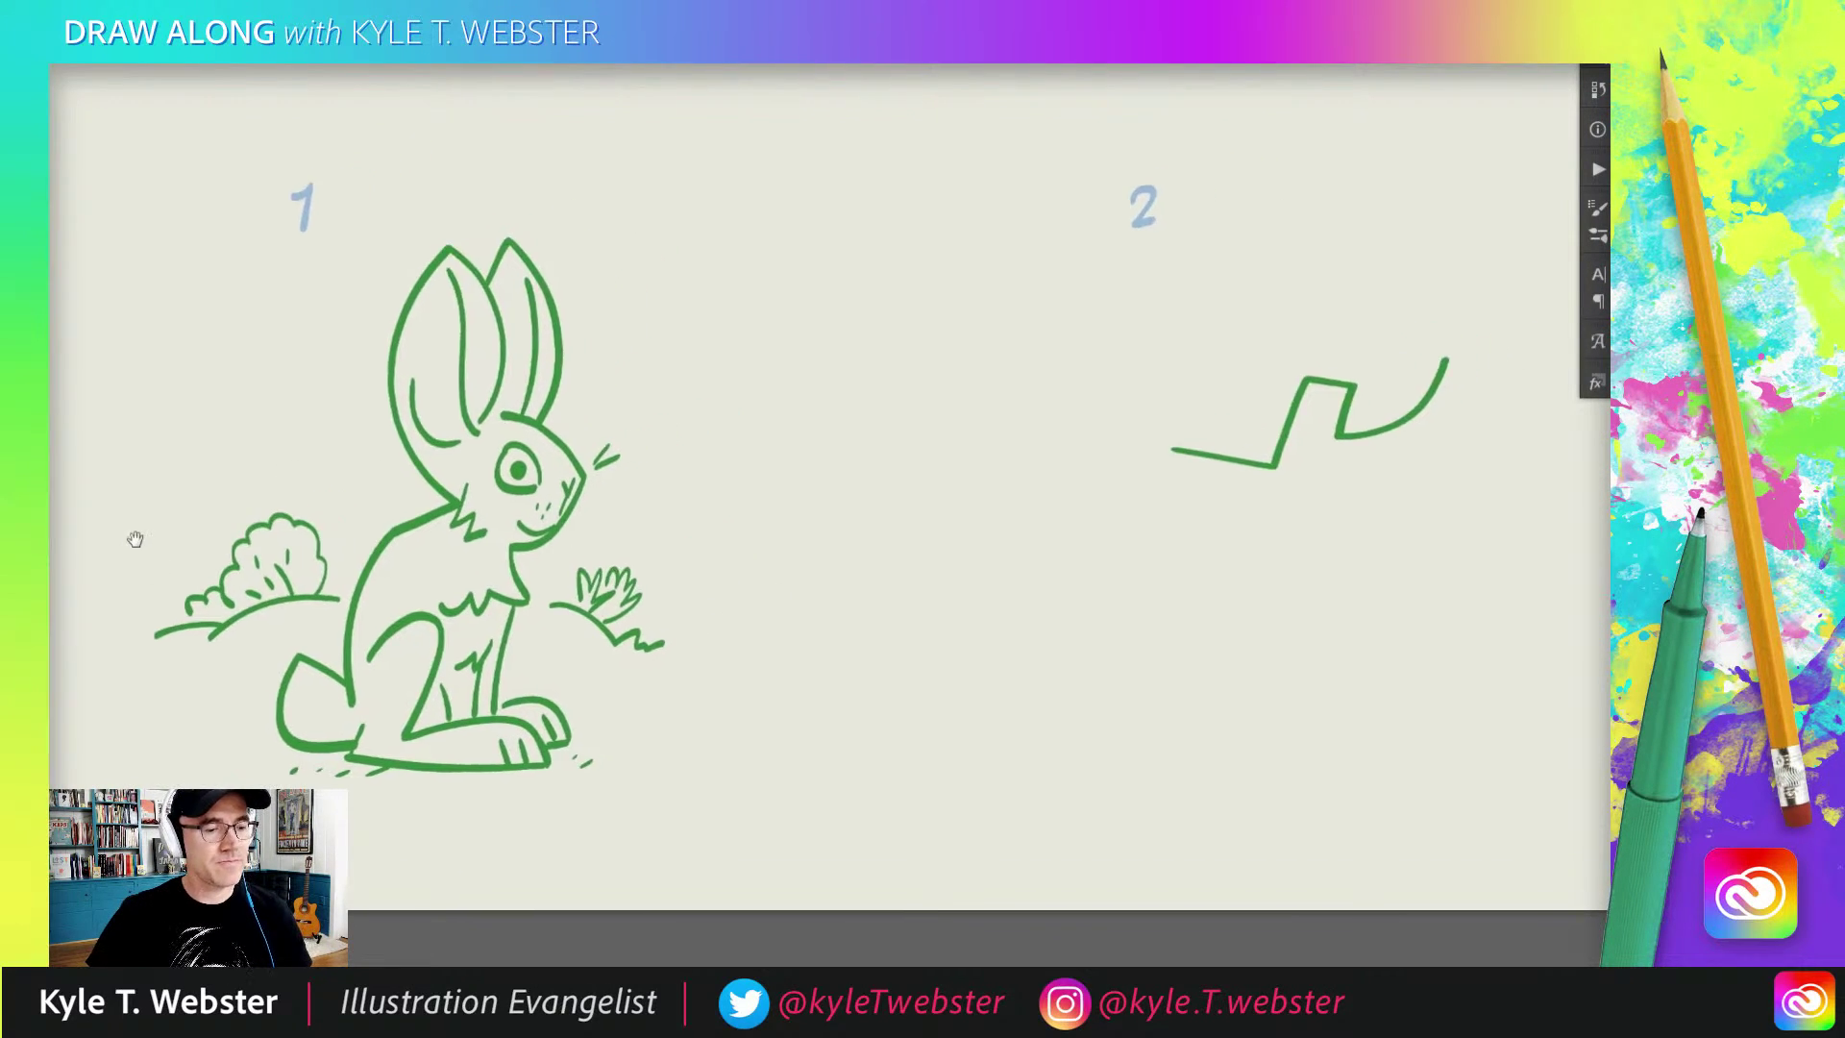
{"action": "left_click_drag", "start_coordinate": [887, 586], "coordinate": [803, 544]}
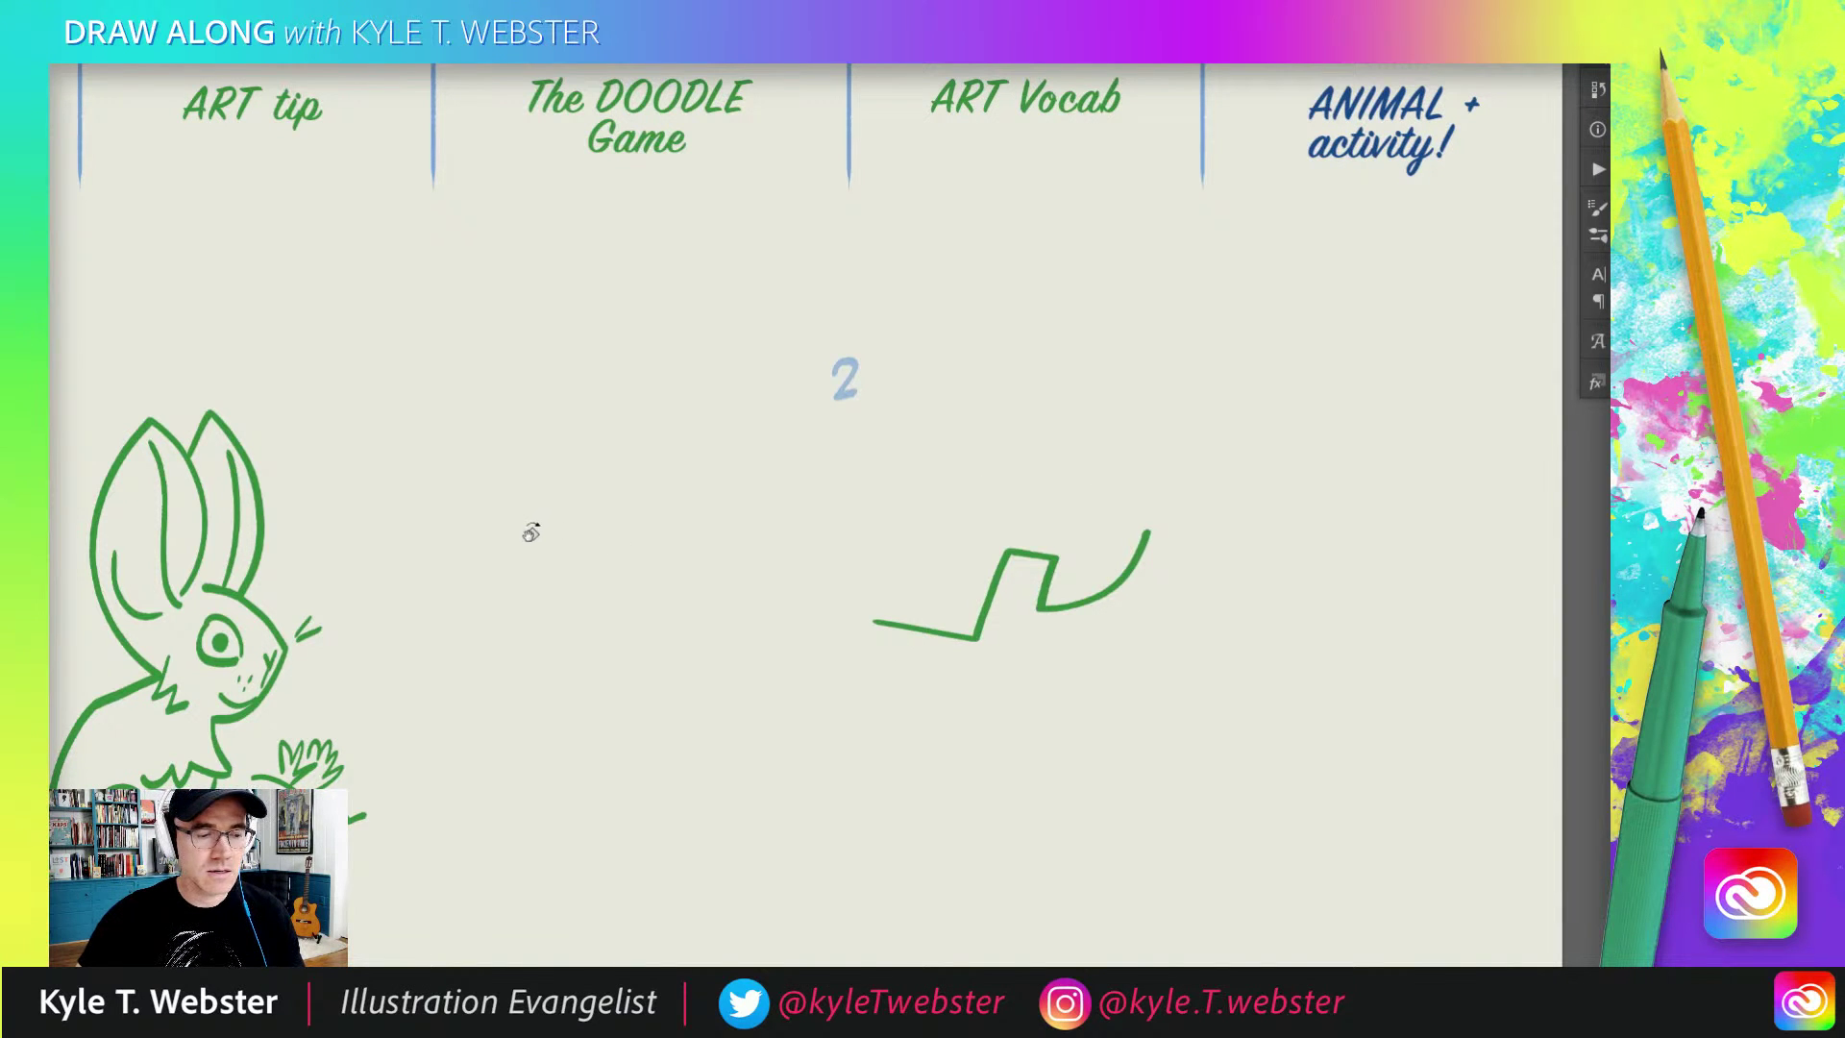
{"action": "key", "text": "r"}
{"action": "left_click_drag", "start_coordinate": [527, 527], "coordinate": [727, 505]}
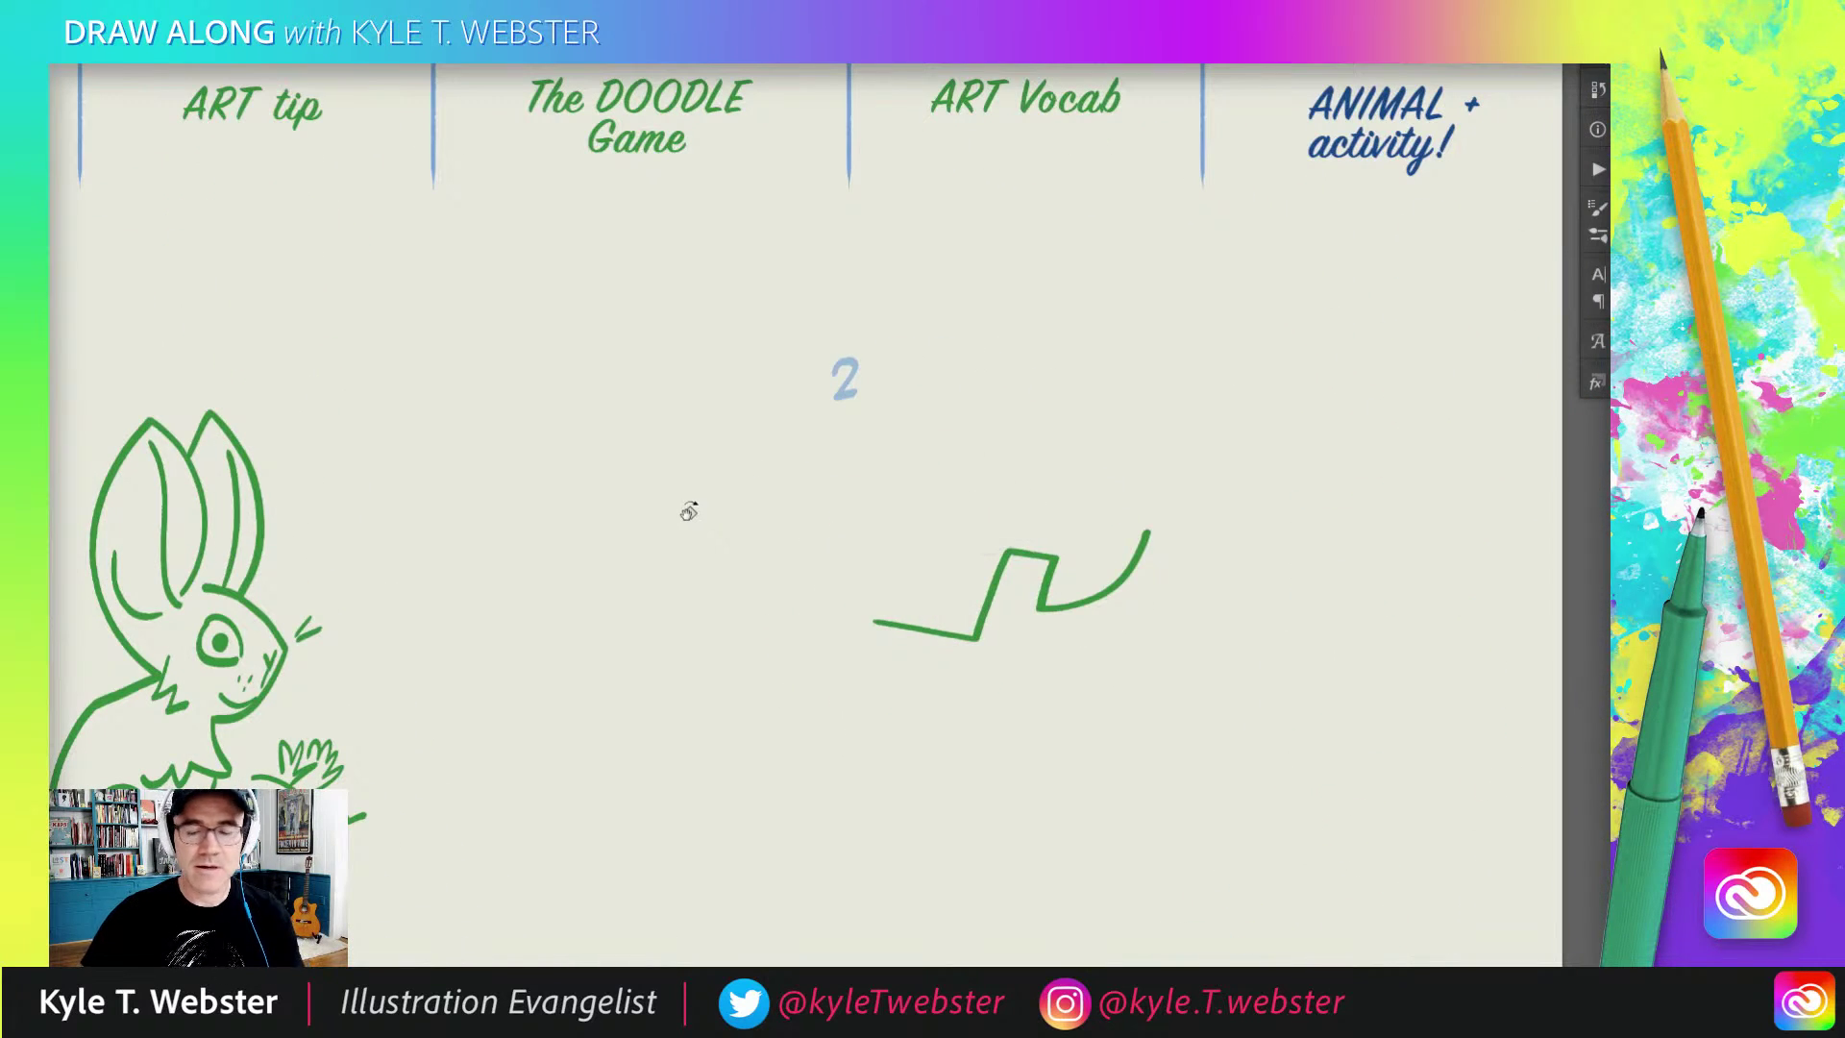
{"action": "mouse_move", "coordinate": [568, 659]}
{"action": "left_mouse_down"}
{"action": "mouse_move", "coordinate": [642, 625]}
{"action": "mouse_move", "coordinate": [703, 638]}
{"action": "left_mouse_up"}
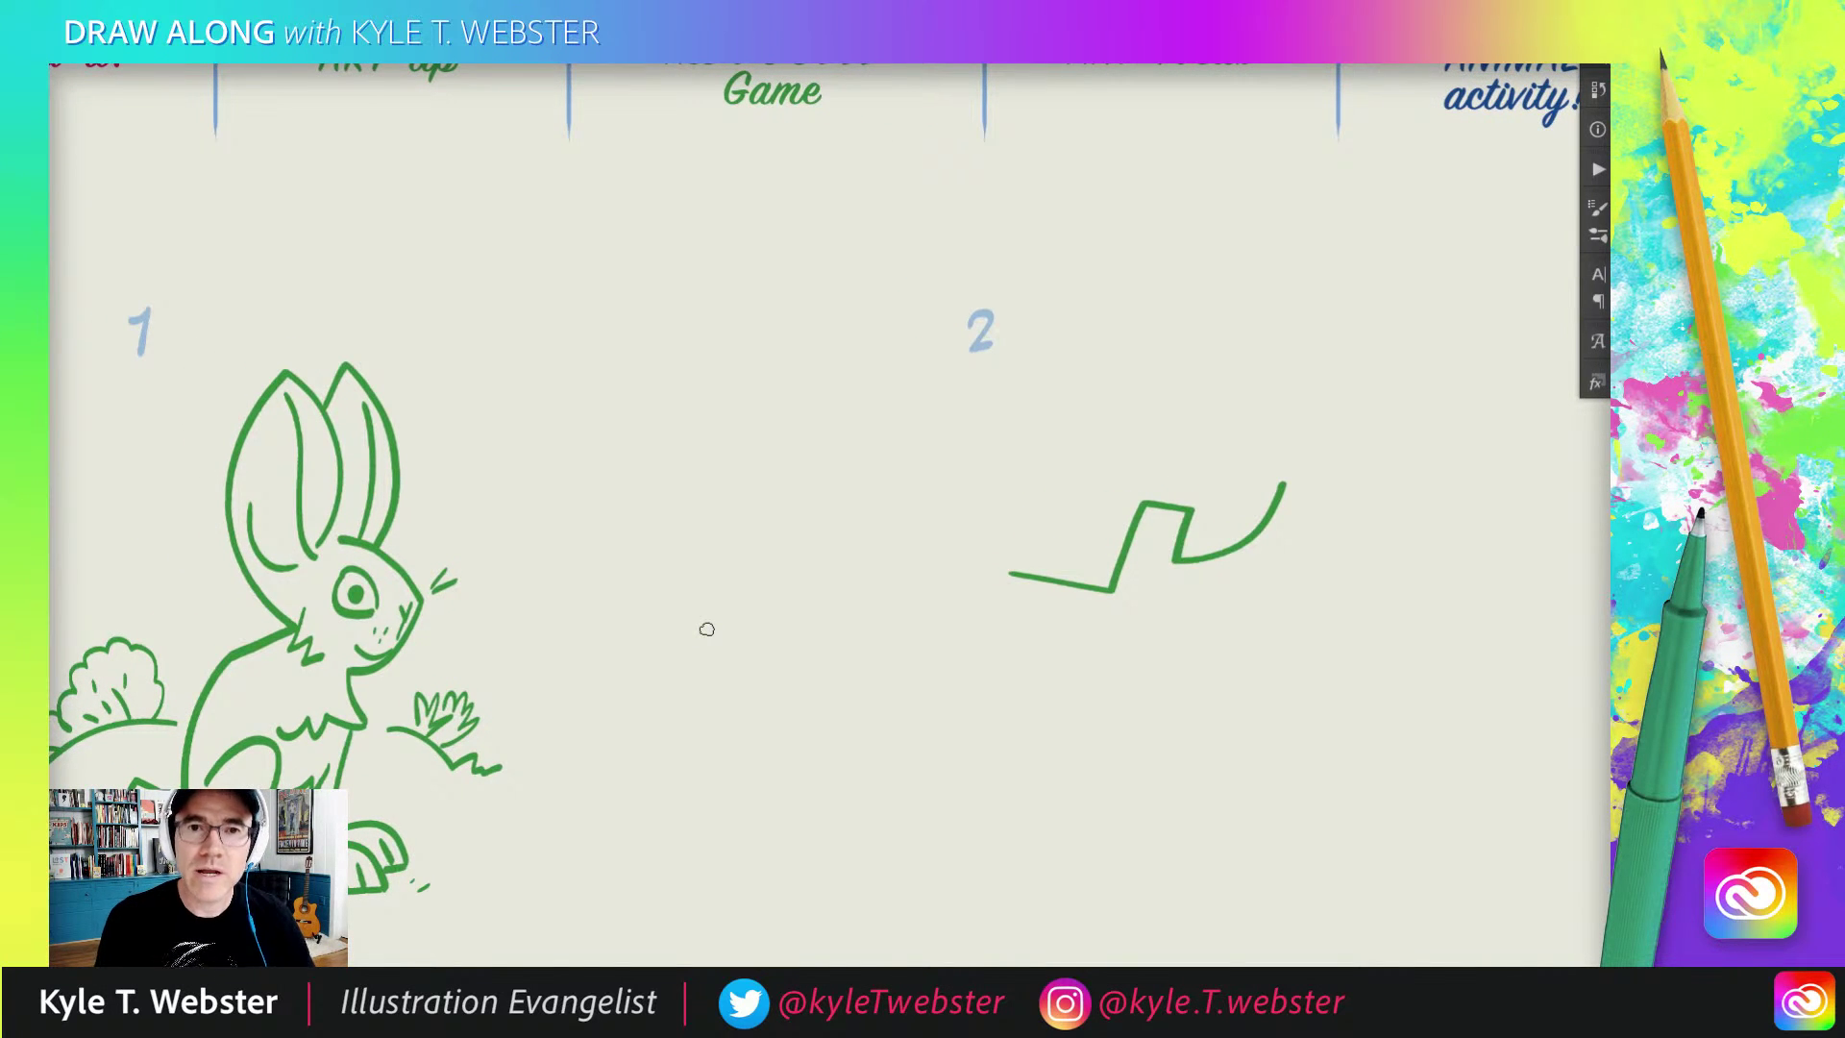
{"action": "left_click_drag", "start_coordinate": [231, 696], "coordinate": [383, 674]}
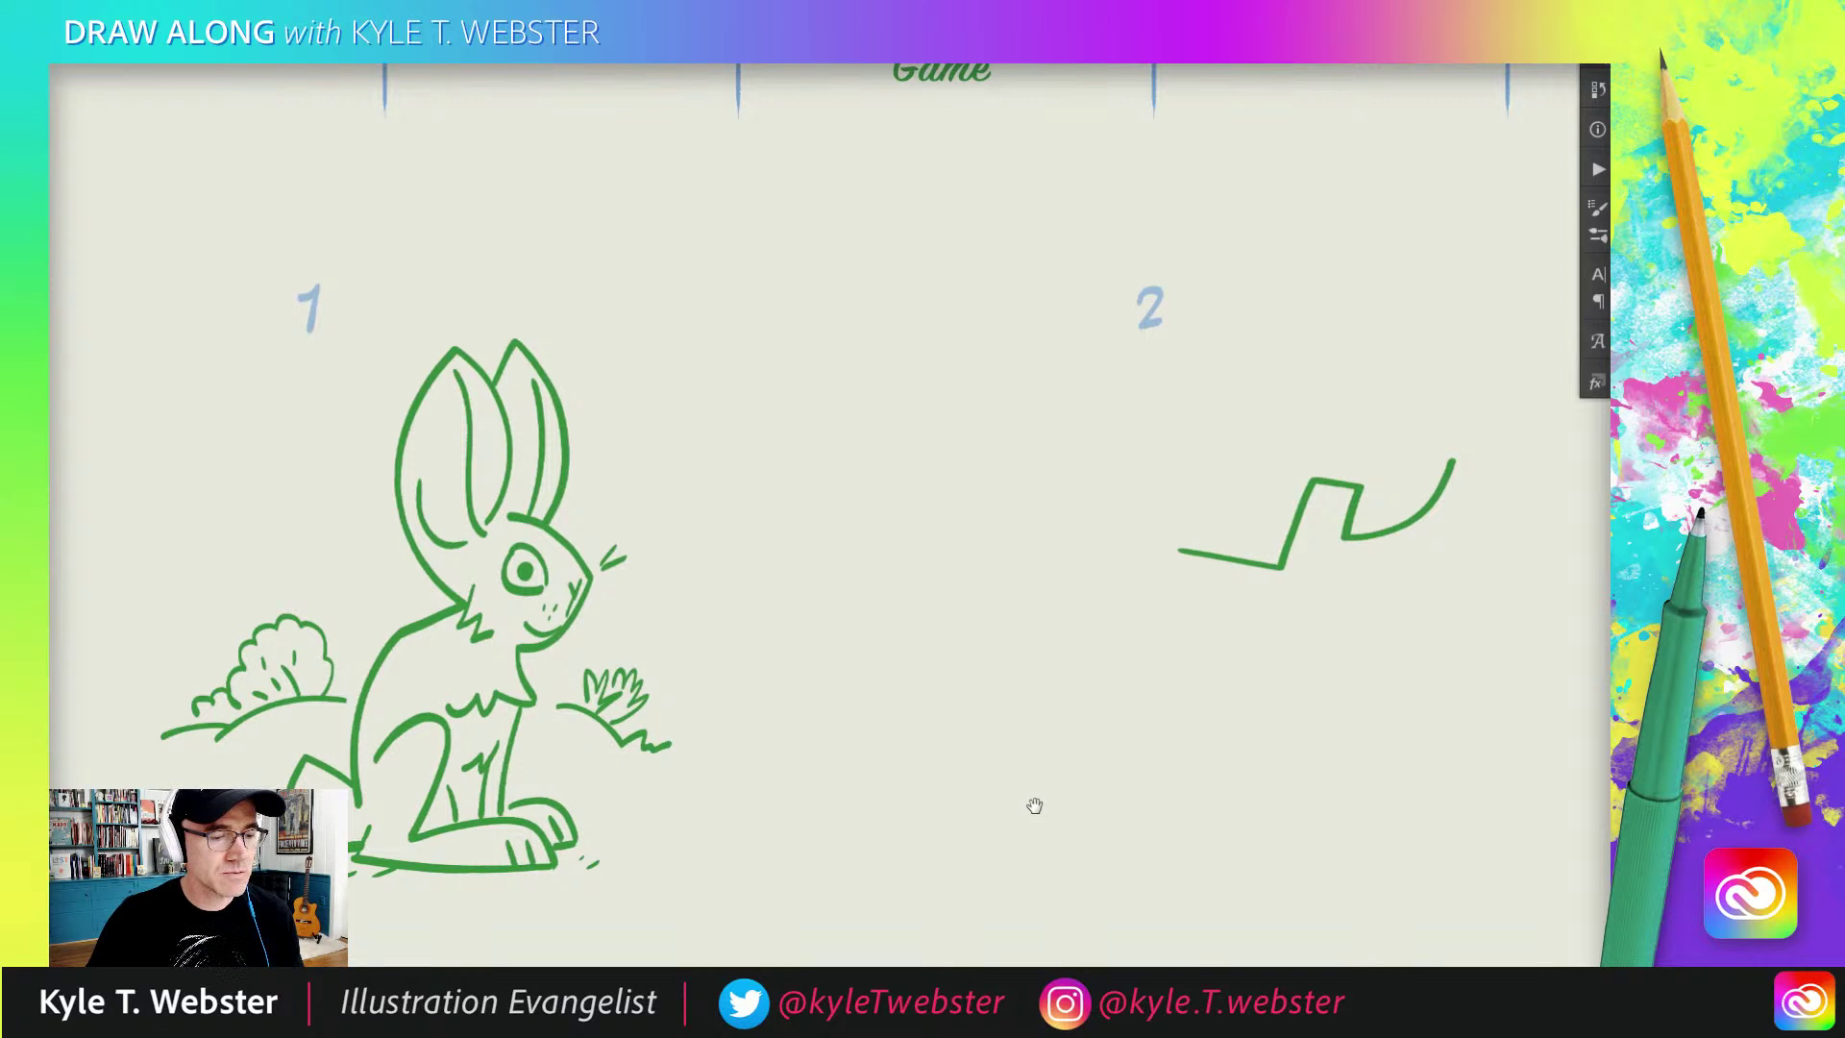
{"action": "left_click_drag", "start_coordinate": [1021, 798], "coordinate": [728, 794]}
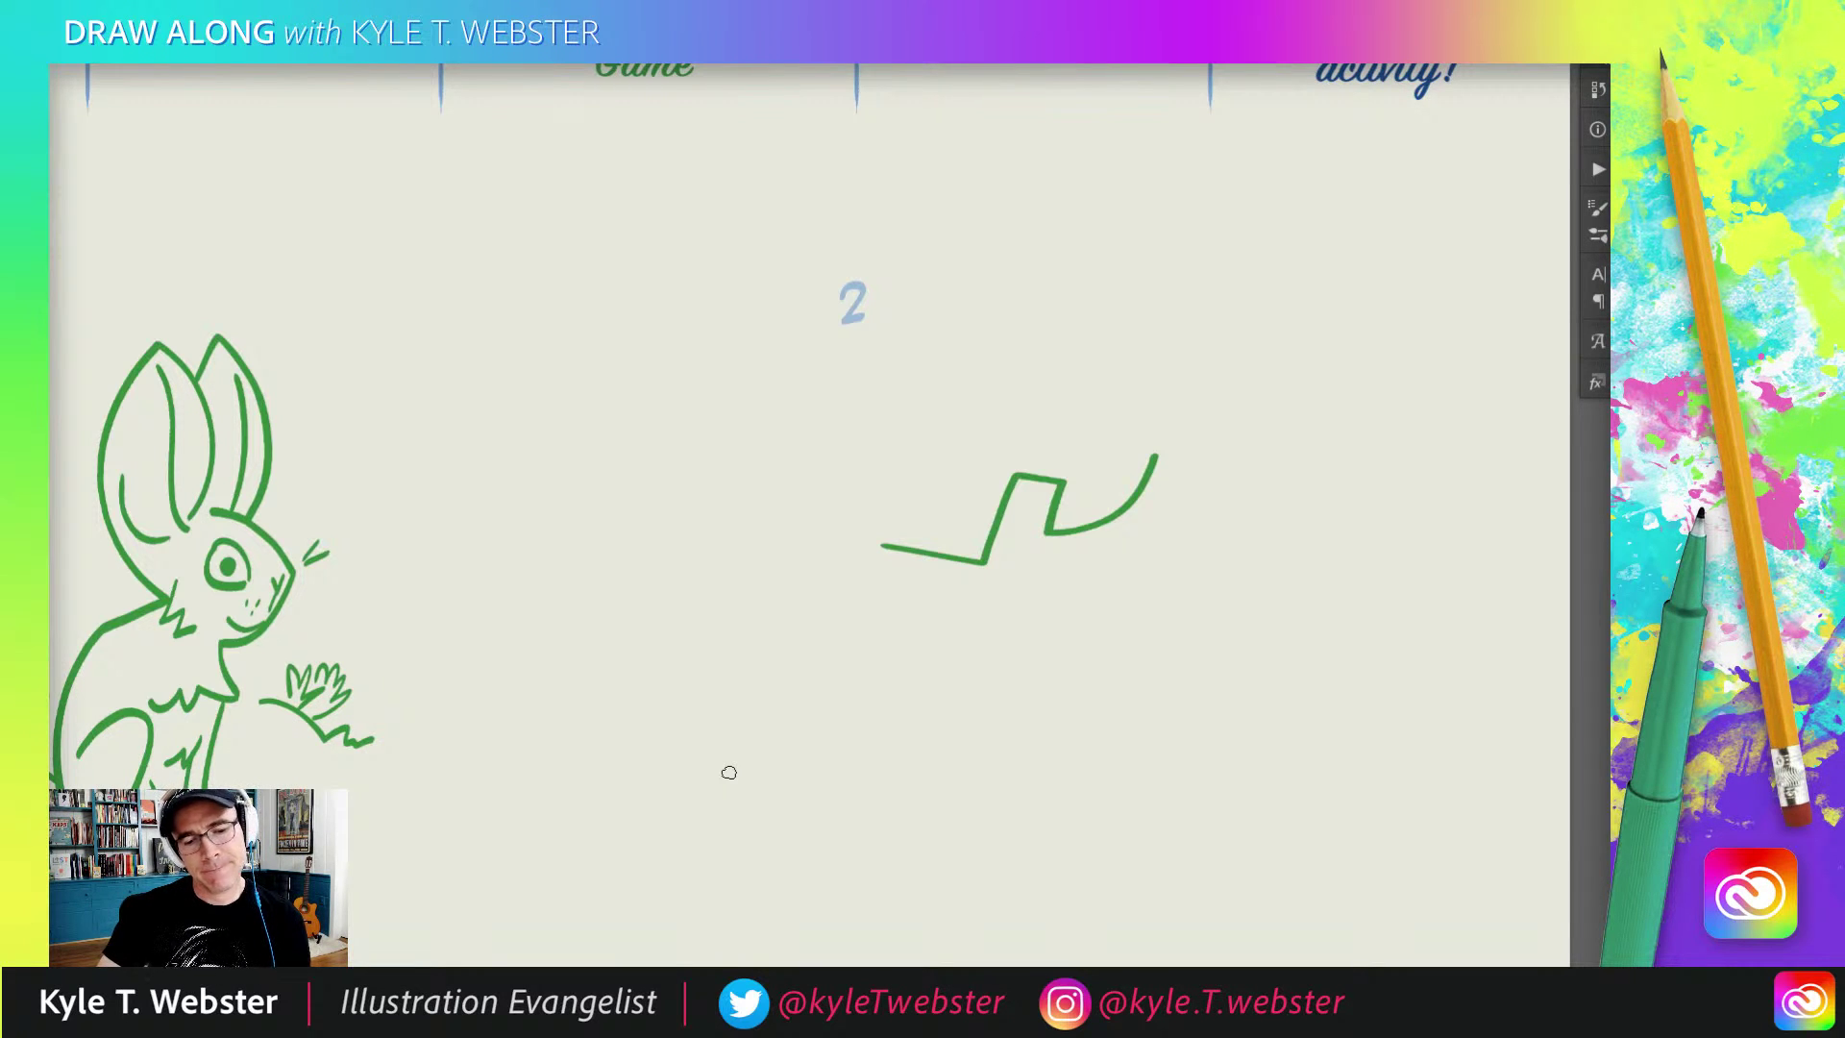
Step: Lasso the green line of doodle 2 and move it down toward the right edge of the page
{"action": "scroll", "coordinate": [728, 773], "scroll_direction": "up", "scroll_amount": 1}
{"action": "scroll", "coordinate": [729, 773], "scroll_direction": "right", "scroll_amount": 1}
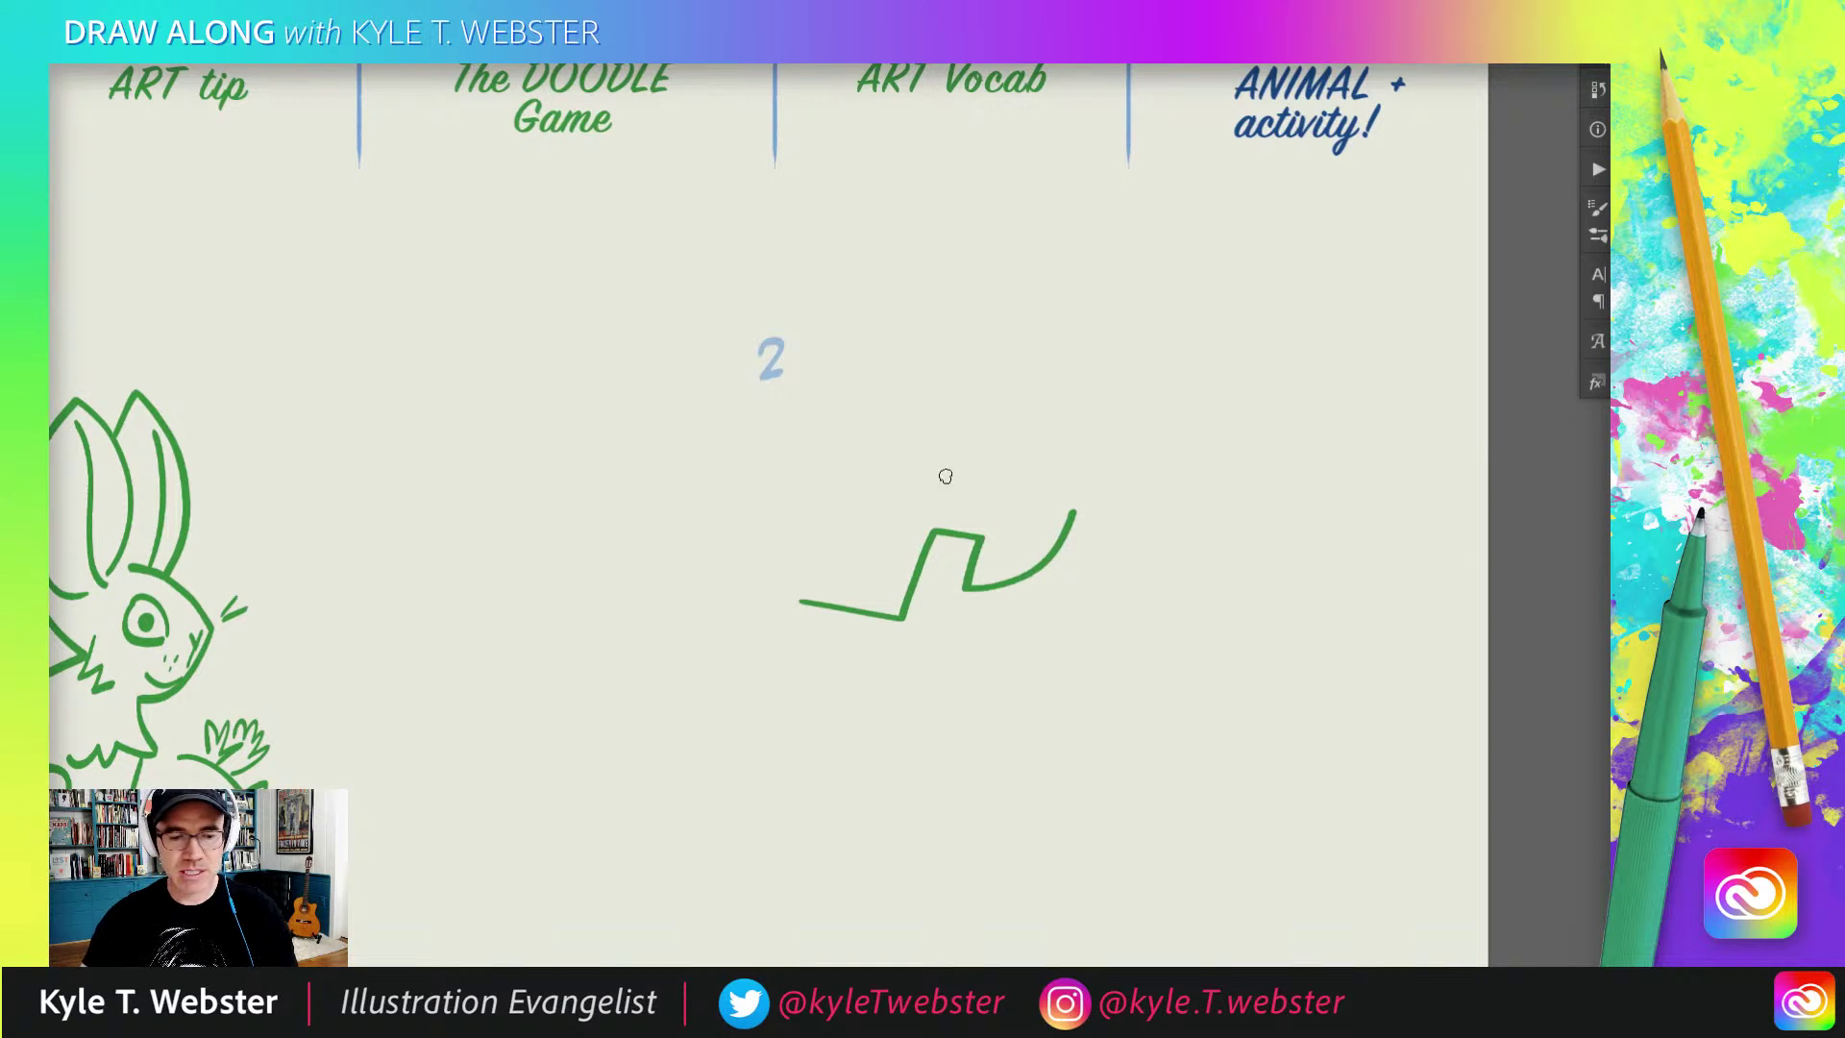
{"action": "key", "text": "ctrl+comma"}
{"action": "key", "text": "ctrl+comma"}
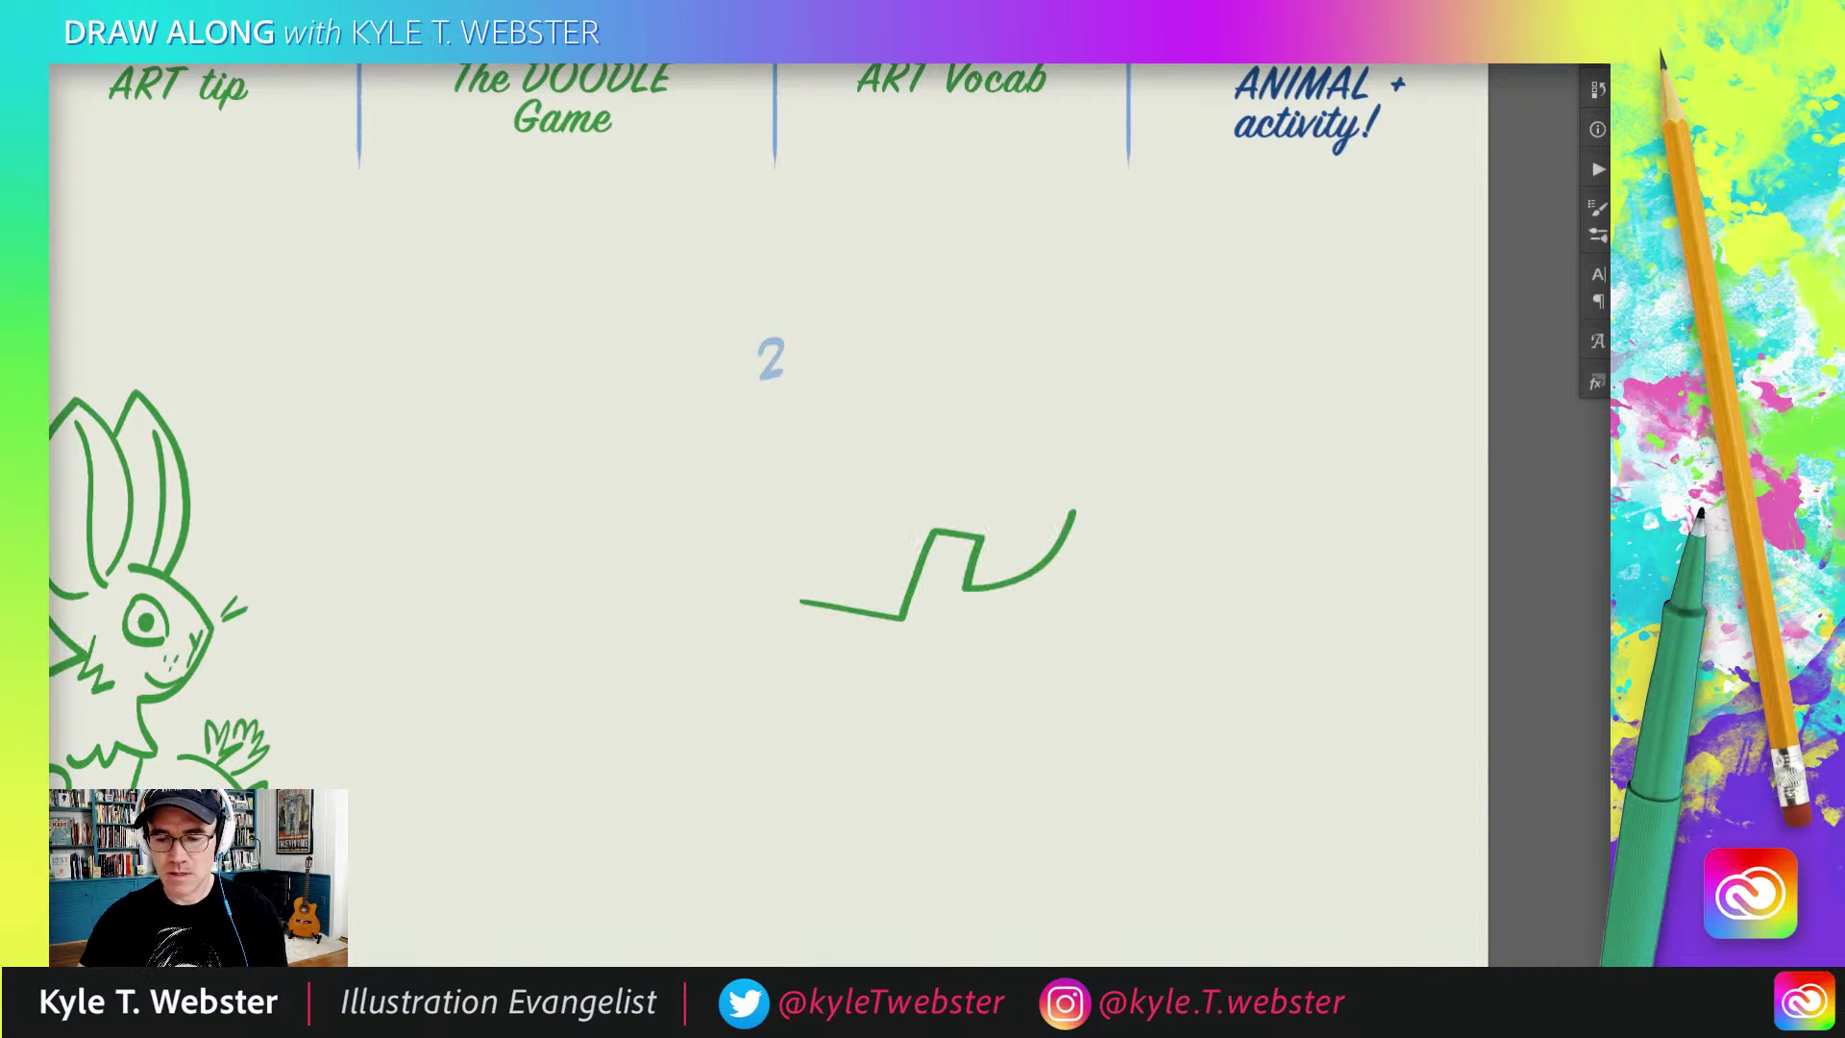
{"action": "mouse_move", "coordinate": [1091, 467]}
{"action": "left_mouse_down"}
{"action": "mouse_move", "coordinate": [1021, 659]}
{"action": "mouse_move", "coordinate": [1081, 471]}
{"action": "left_mouse_up"}
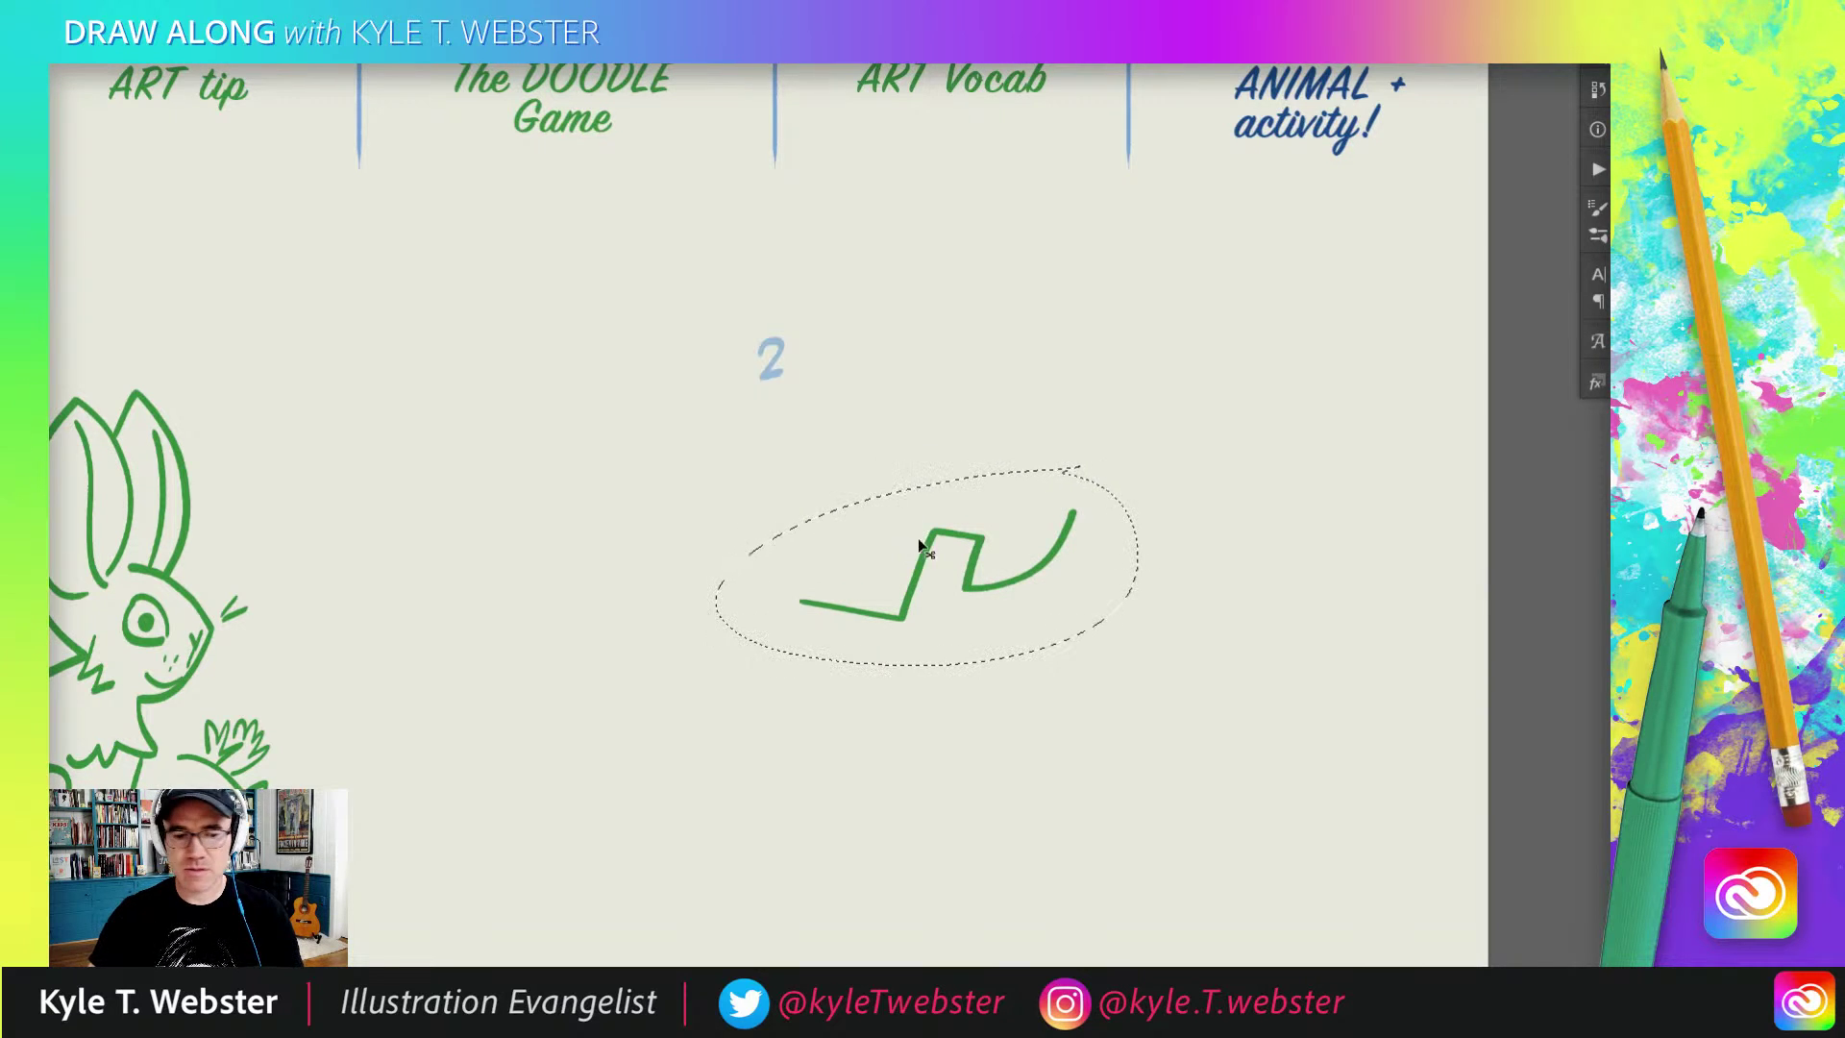
{"action": "mouse_move", "coordinate": [927, 557]}
{"action": "left_mouse_down"}
{"action": "mouse_move", "coordinate": [1104, 605]}
{"action": "mouse_move", "coordinate": [1123, 586]}
{"action": "left_mouse_up"}
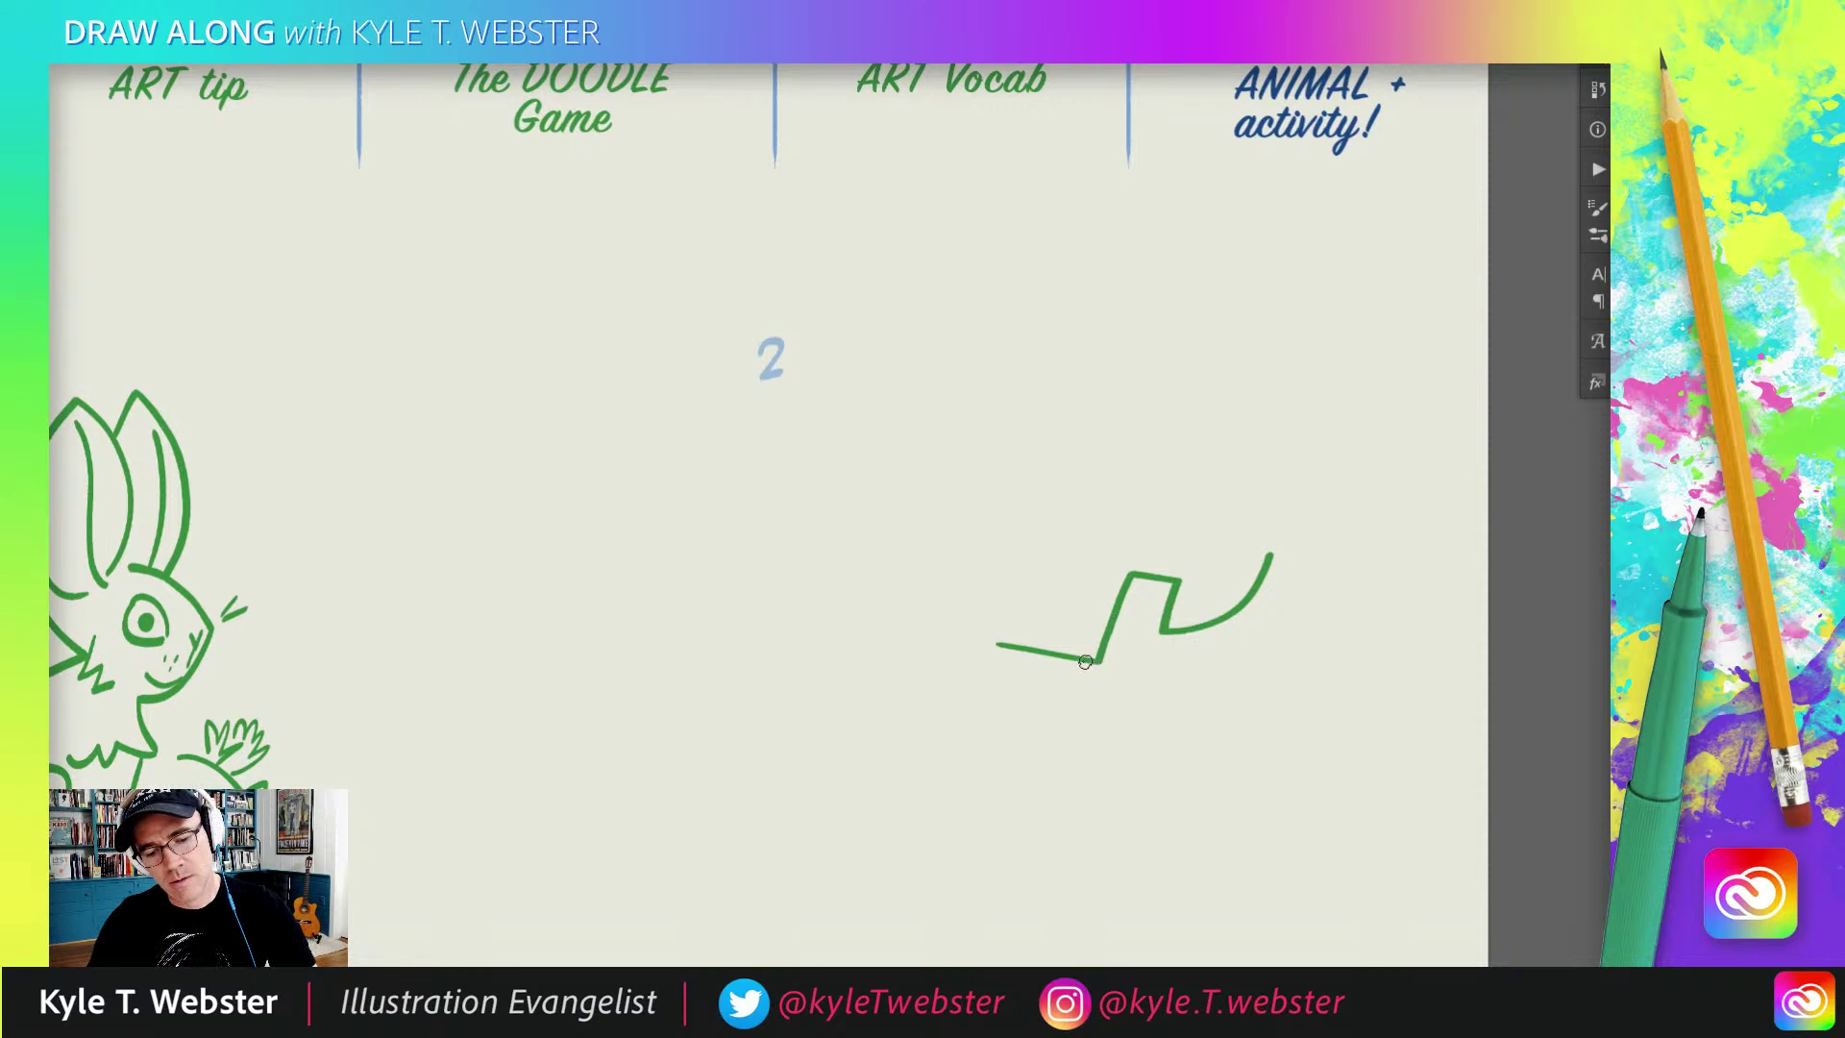
Step: Extend doodle 2 into a baseball glove with a curved lower edge, thickened fingertip, finger lines and a square patch near the wrist
{"action": "mouse_move", "coordinate": [1099, 656]}
{"action": "left_mouse_down"}
{"action": "mouse_move", "coordinate": [1096, 736]}
{"action": "mouse_move", "coordinate": [1210, 727]}
{"action": "mouse_move", "coordinate": [1275, 662]}
{"action": "left_mouse_up"}
{"action": "mouse_move", "coordinate": [1271, 554]}
{"action": "left_mouse_down"}
{"action": "mouse_move", "coordinate": [1288, 591]}
{"action": "mouse_move", "coordinate": [1235, 661]}
{"action": "mouse_move", "coordinate": [1270, 629]}
{"action": "mouse_move", "coordinate": [1268, 657]}
{"action": "left_mouse_up"}
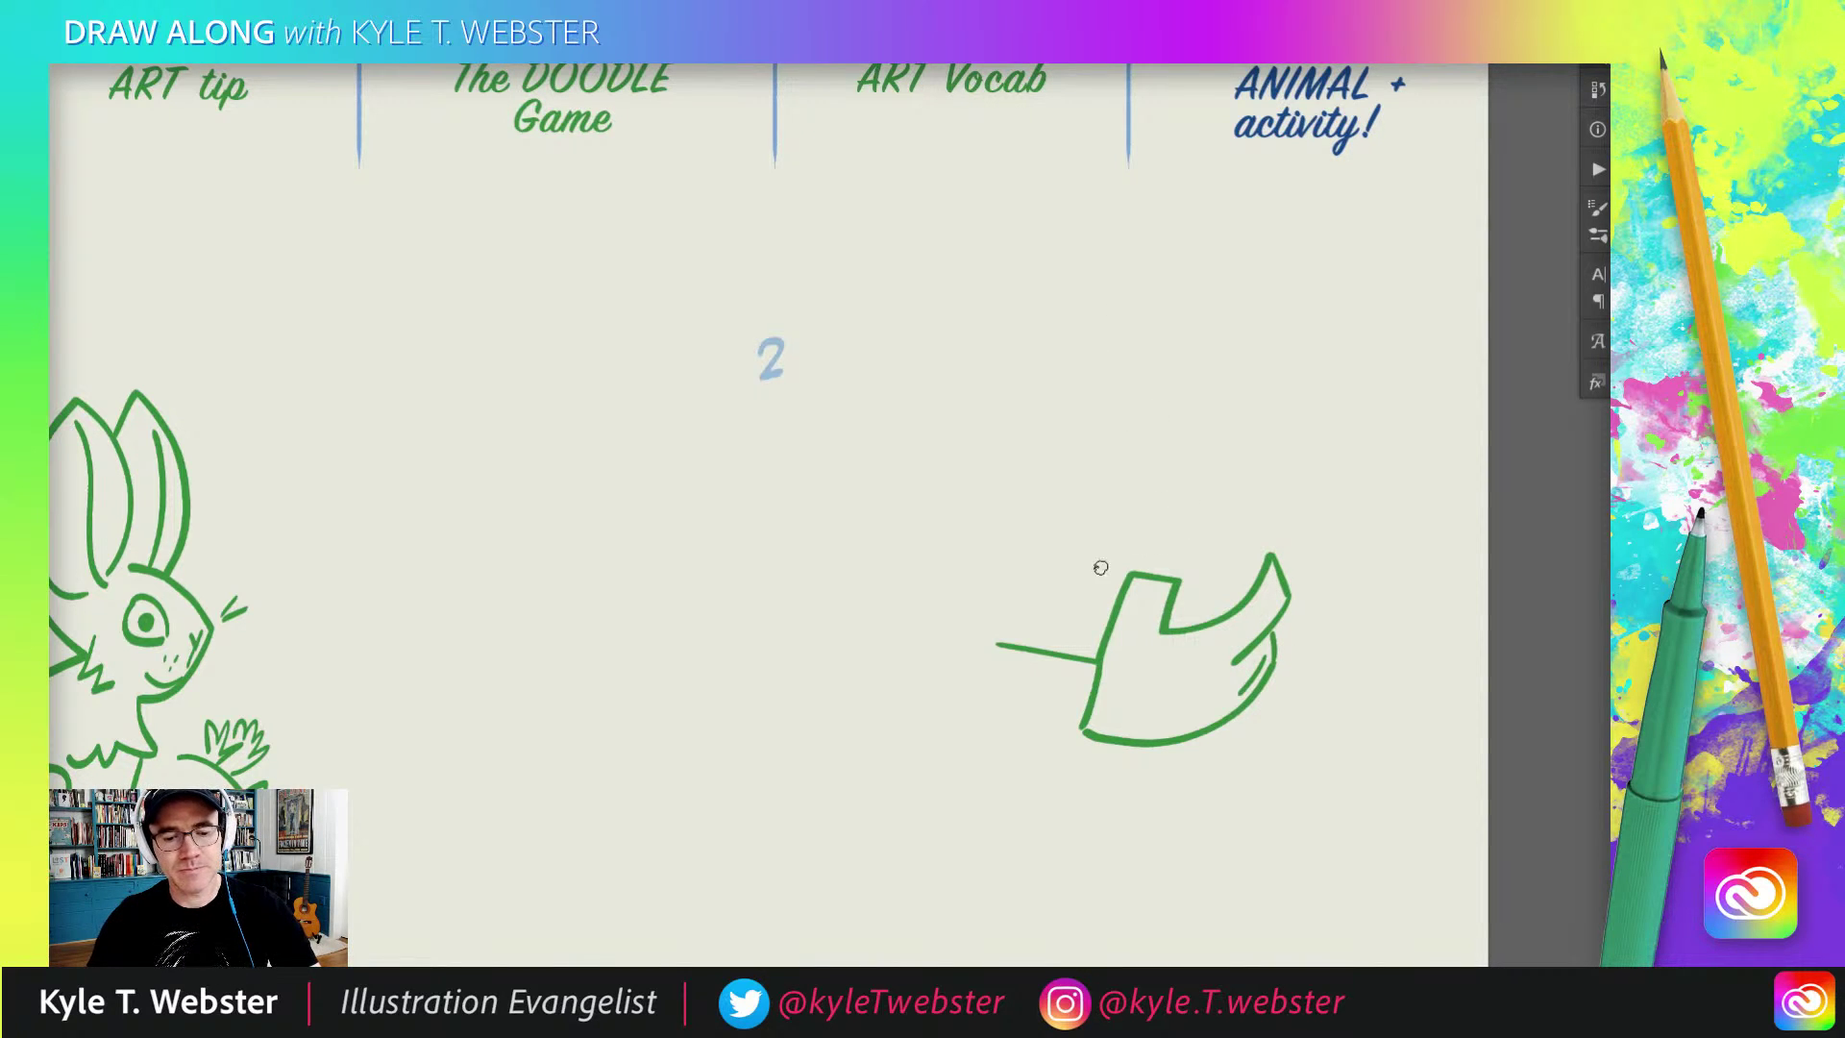
{"action": "mouse_move", "coordinate": [1173, 676]}
{"action": "left_mouse_down"}
{"action": "mouse_move", "coordinate": [1120, 680]}
{"action": "mouse_move", "coordinate": [1111, 717]}
{"action": "mouse_move", "coordinate": [1161, 726]}
{"action": "mouse_move", "coordinate": [1107, 724]}
{"action": "left_mouse_up"}
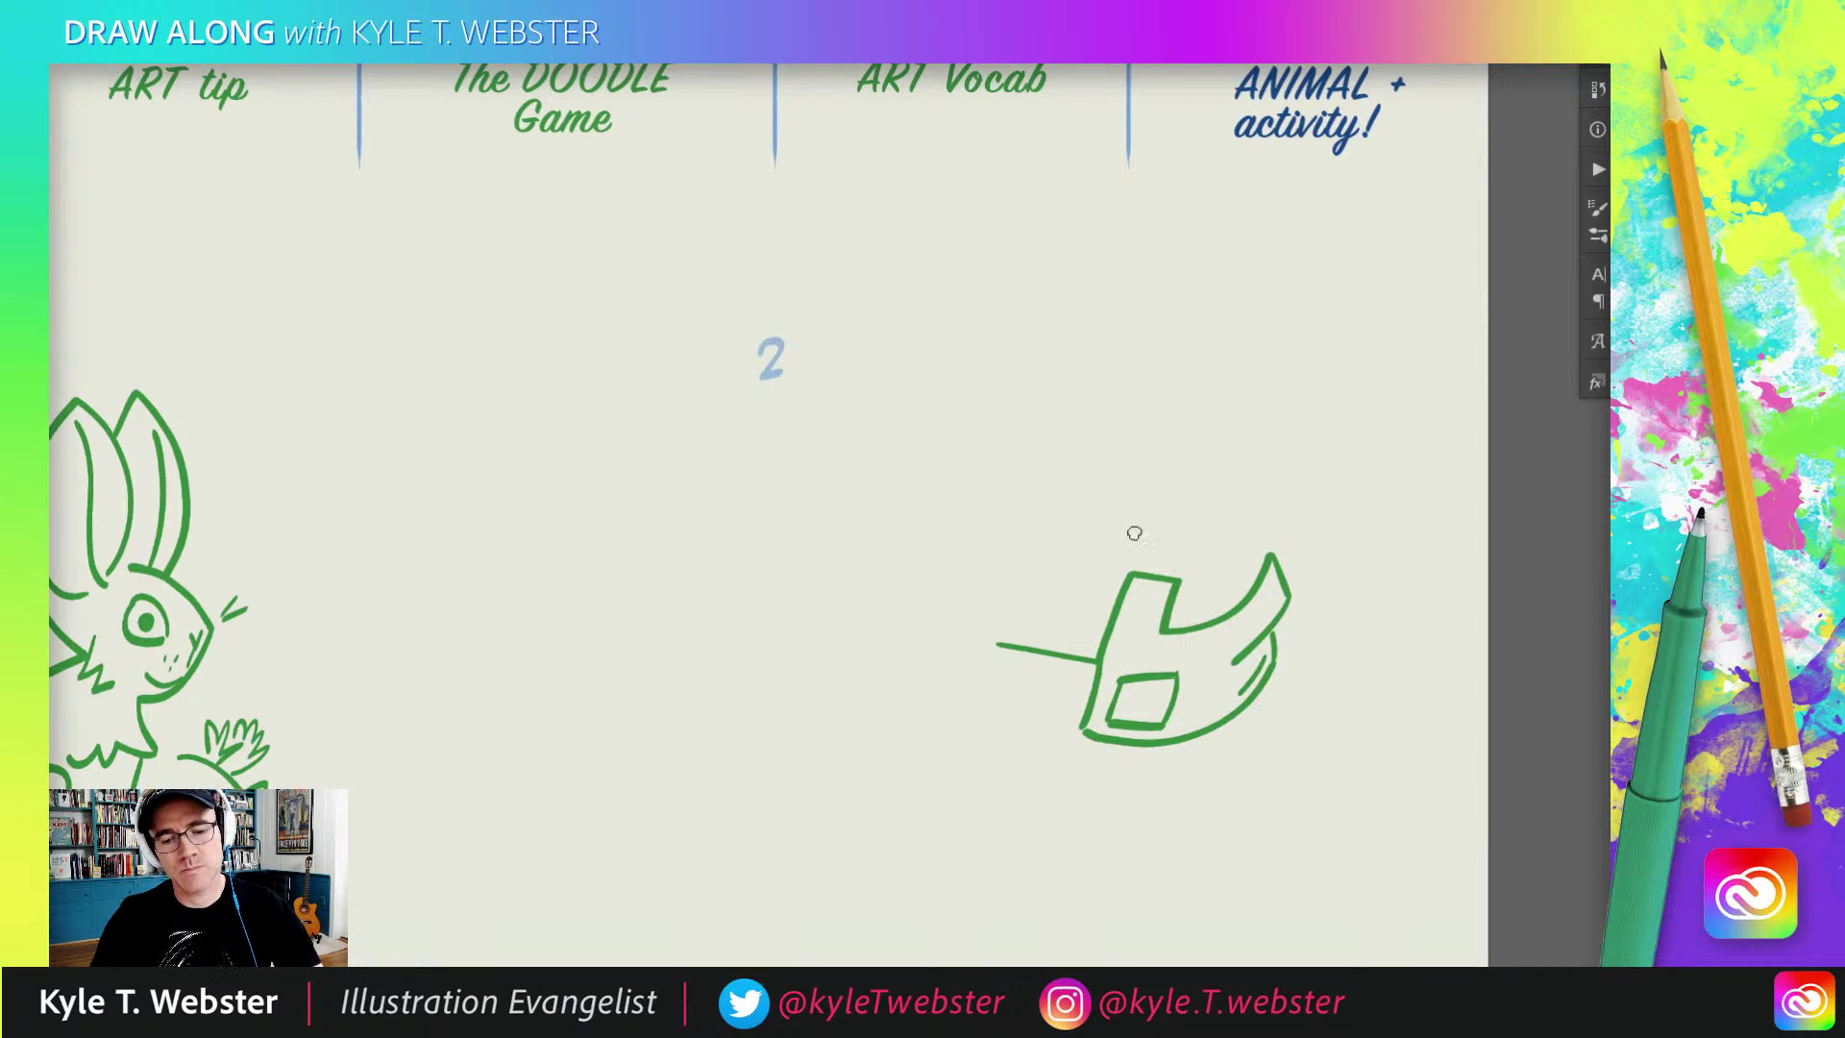
Step: Draw an outstretched forearm and the start of a sleeve leading back from the glove, and add a small stitched ball above it
{"action": "mouse_move", "coordinate": [1133, 528]}
{"action": "left_mouse_down"}
{"action": "mouse_move", "coordinate": [947, 486]}
{"action": "mouse_move", "coordinate": [1017, 467]}
{"action": "left_mouse_up"}
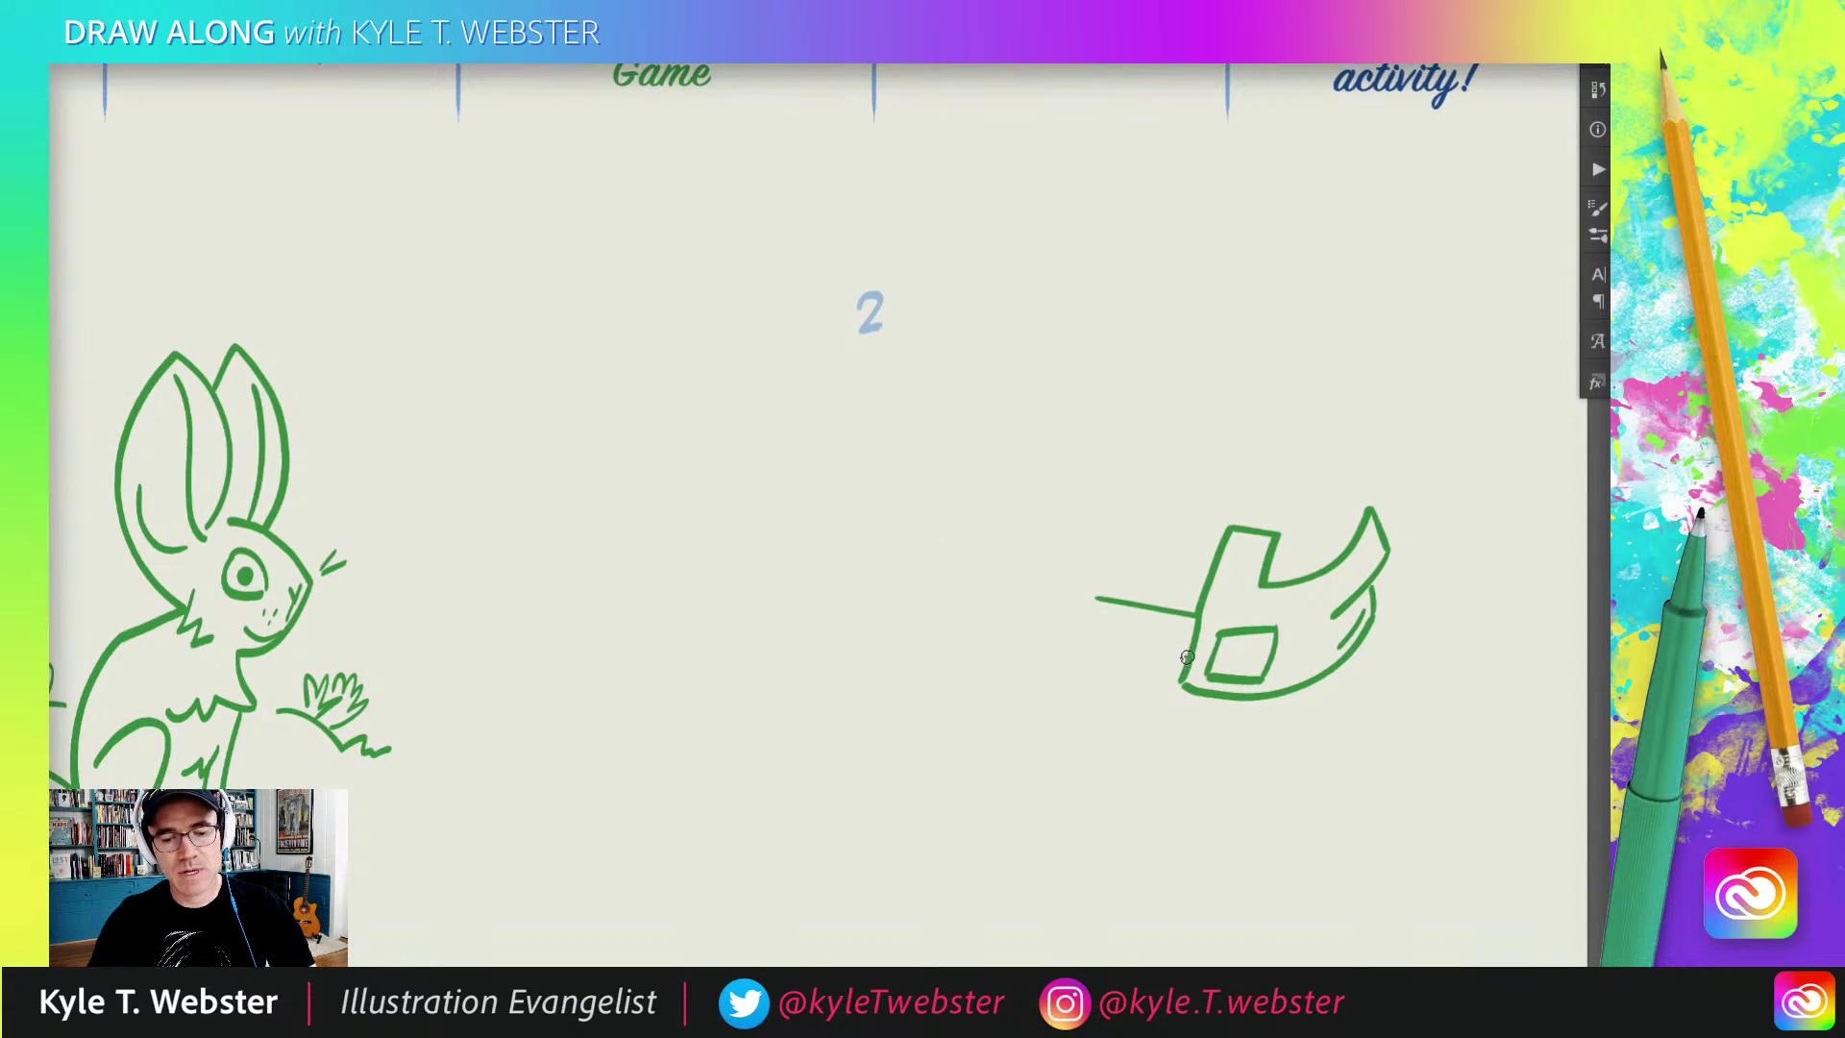
{"action": "mouse_move", "coordinate": [1188, 658]}
{"action": "left_mouse_down"}
{"action": "mouse_move", "coordinate": [1083, 652]}
{"action": "mouse_move", "coordinate": [1066, 624]}
{"action": "mouse_move", "coordinate": [1080, 598]}
{"action": "mouse_move", "coordinate": [970, 572]}
{"action": "left_mouse_up"}
{"action": "left_click_drag", "start_coordinate": [1057, 650], "coordinate": [977, 638]}
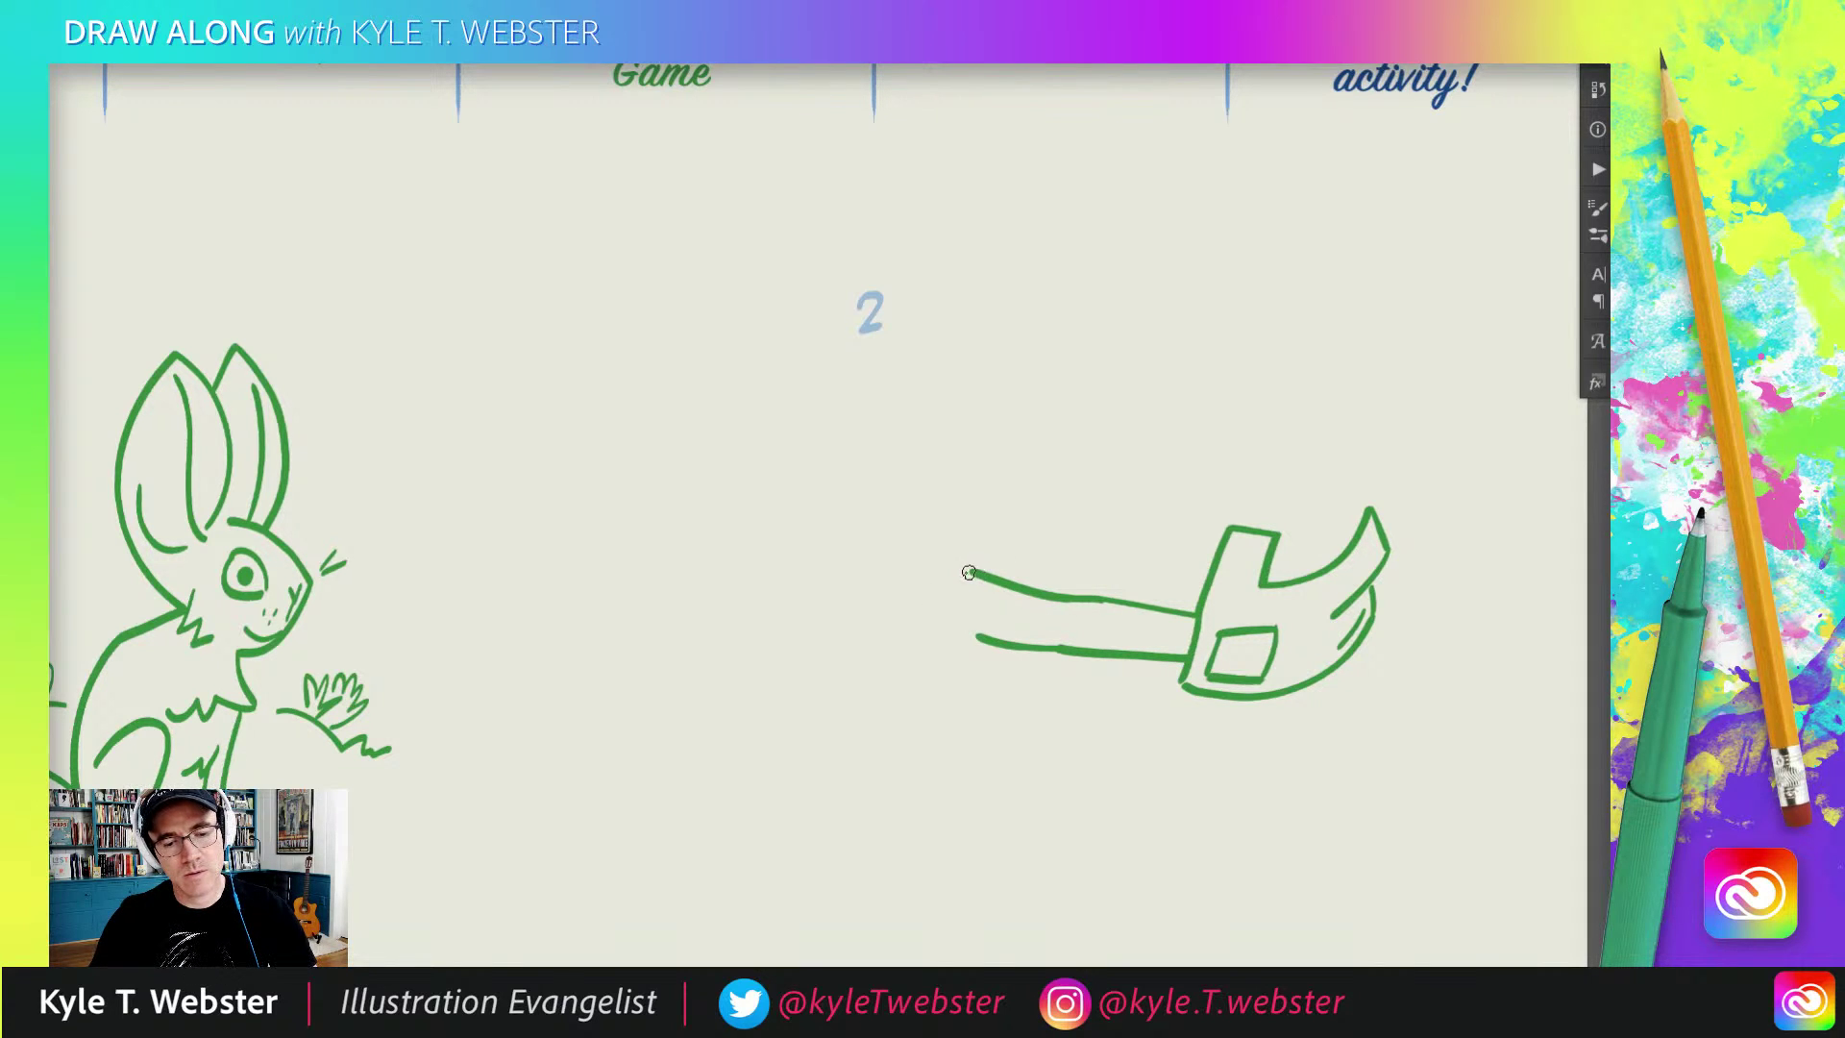
{"action": "mouse_move", "coordinate": [968, 572]}
{"action": "left_mouse_down"}
{"action": "mouse_move", "coordinate": [953, 641]}
{"action": "mouse_move", "coordinate": [970, 642]}
{"action": "left_mouse_up"}
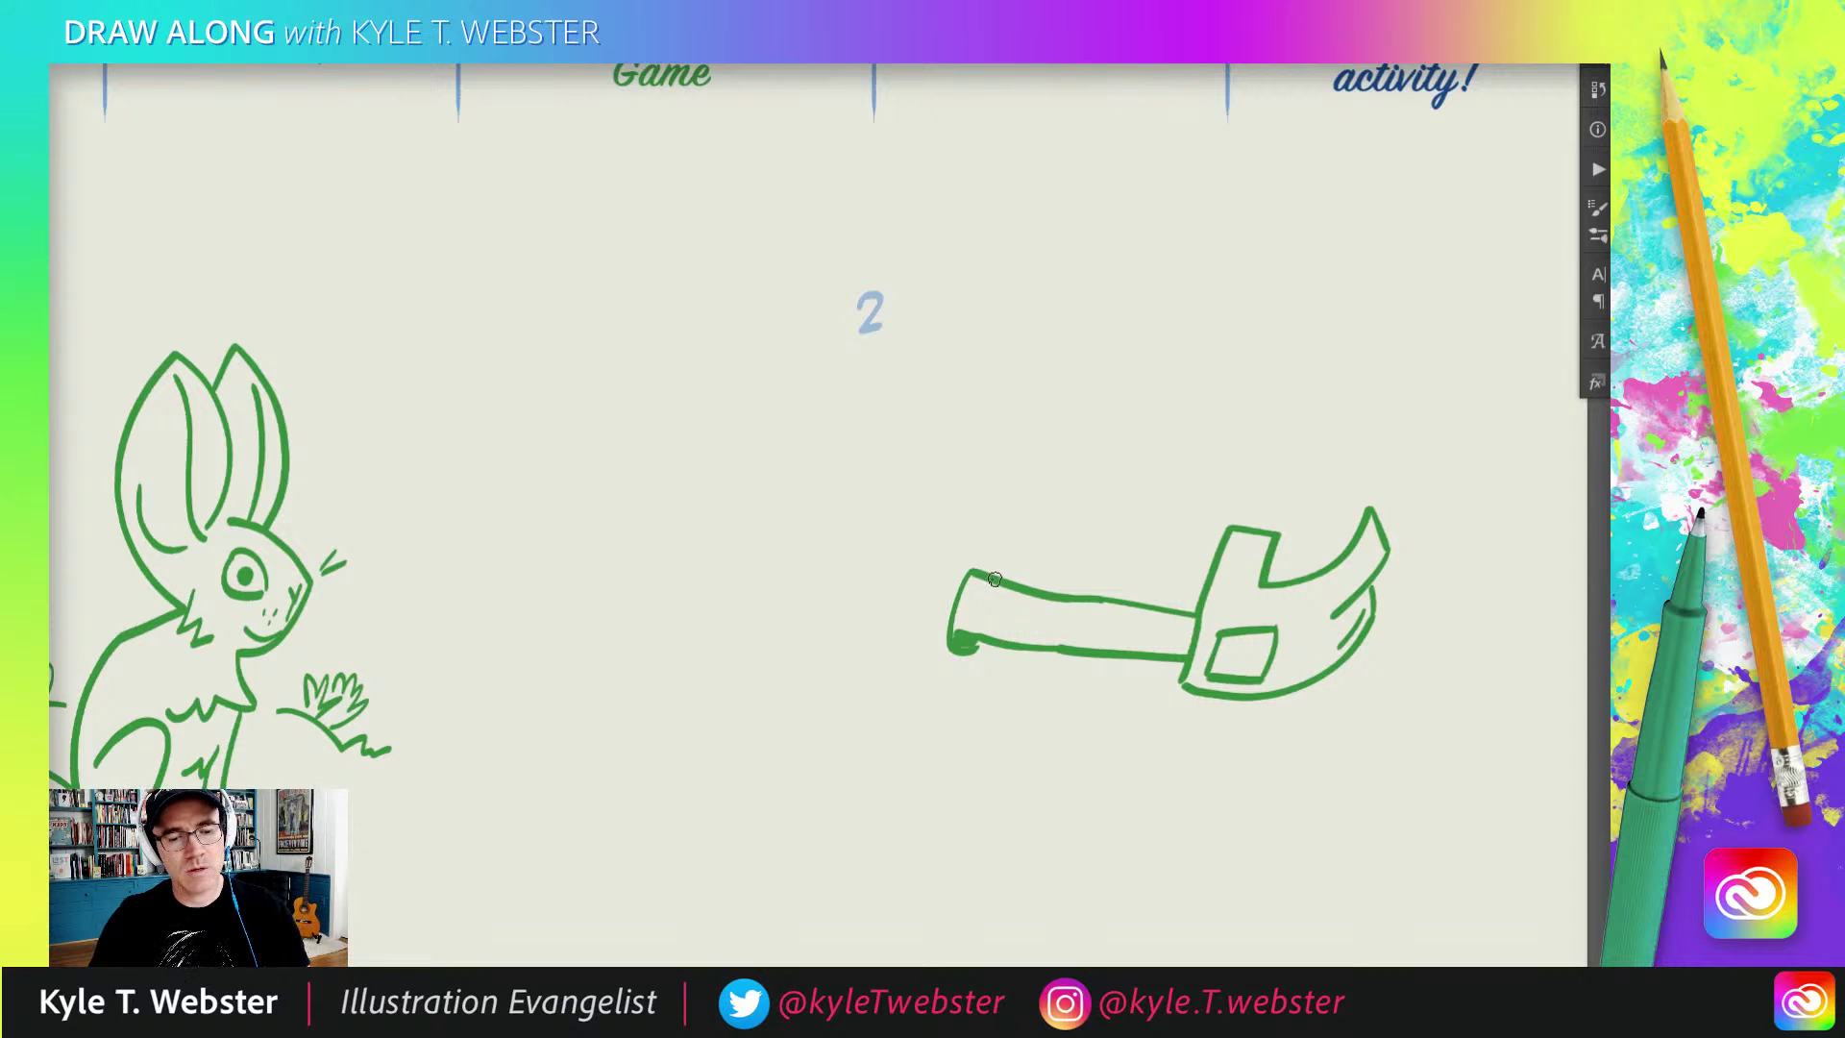
{"action": "left_click_drag", "start_coordinate": [970, 572], "coordinate": [906, 542]}
{"action": "left_click_drag", "start_coordinate": [956, 654], "coordinate": [864, 594]}
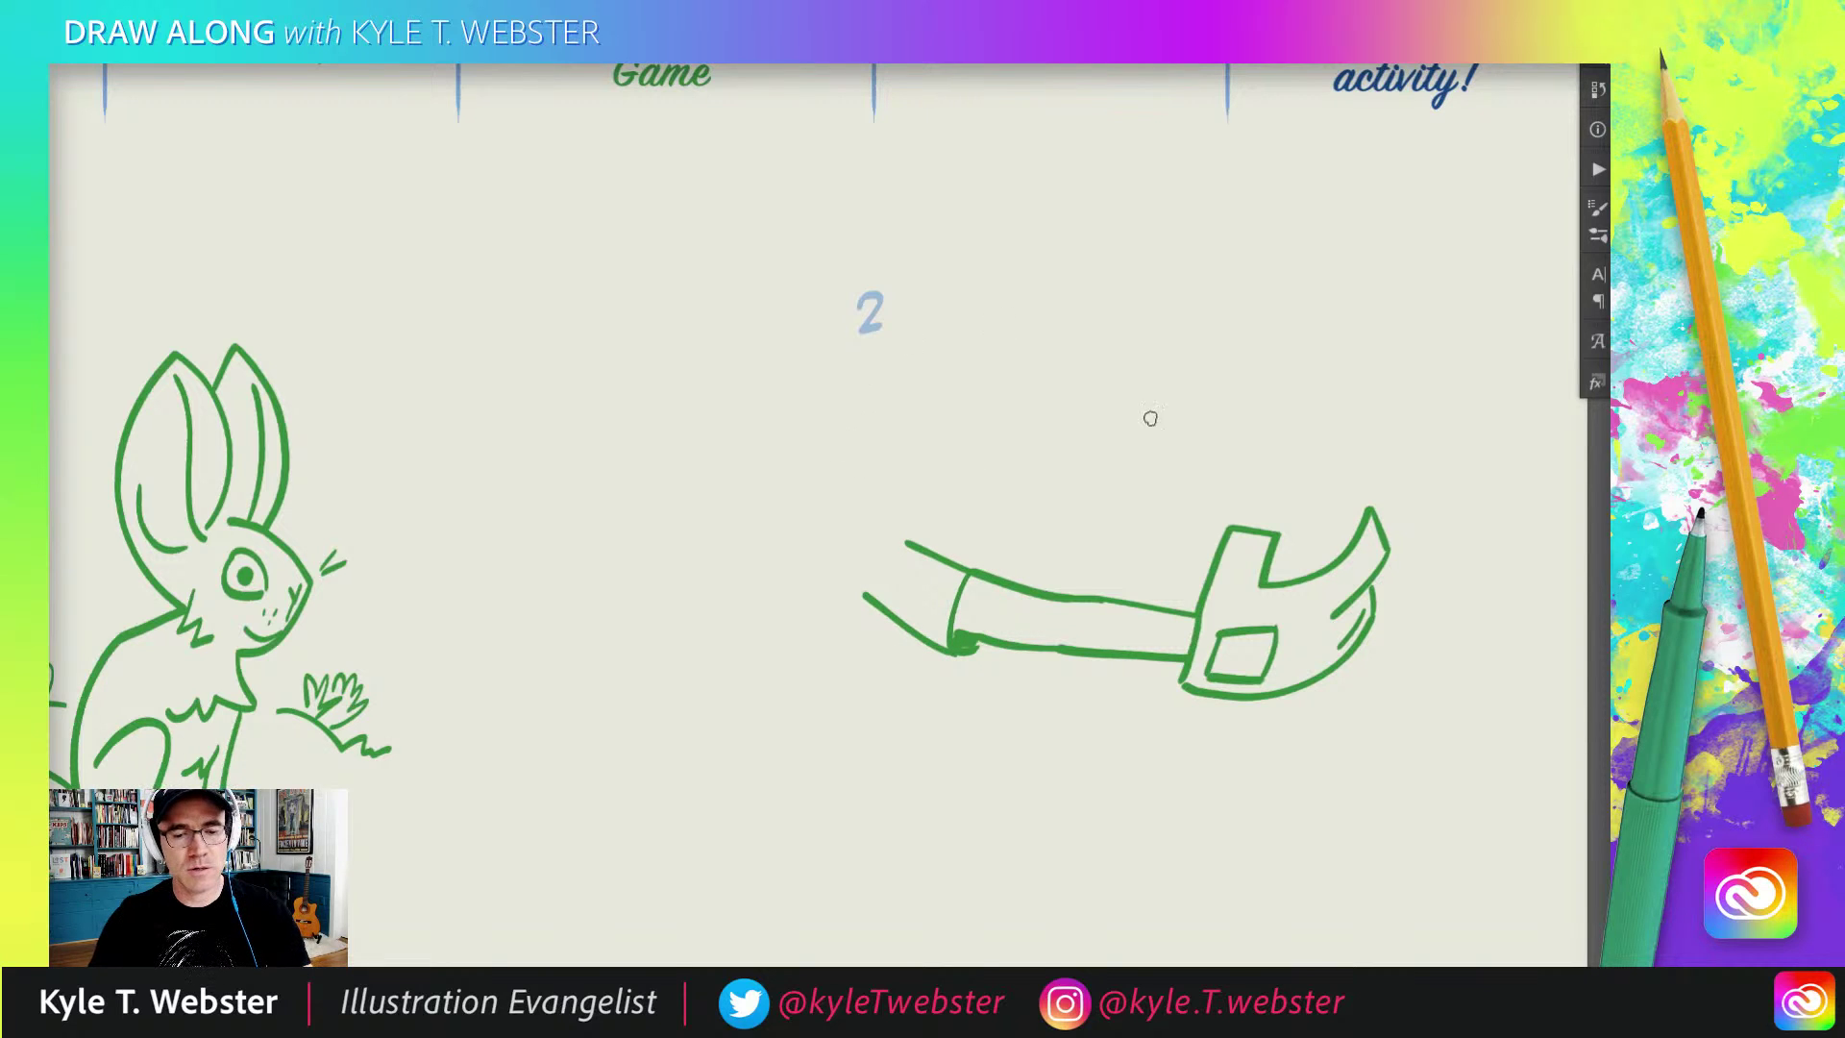
{"action": "mouse_move", "coordinate": [1287, 459]}
{"action": "left_mouse_down"}
{"action": "mouse_move", "coordinate": [1287, 508]}
{"action": "mouse_move", "coordinate": [1313, 492]}
{"action": "mouse_move", "coordinate": [1293, 458]}
{"action": "left_mouse_up"}
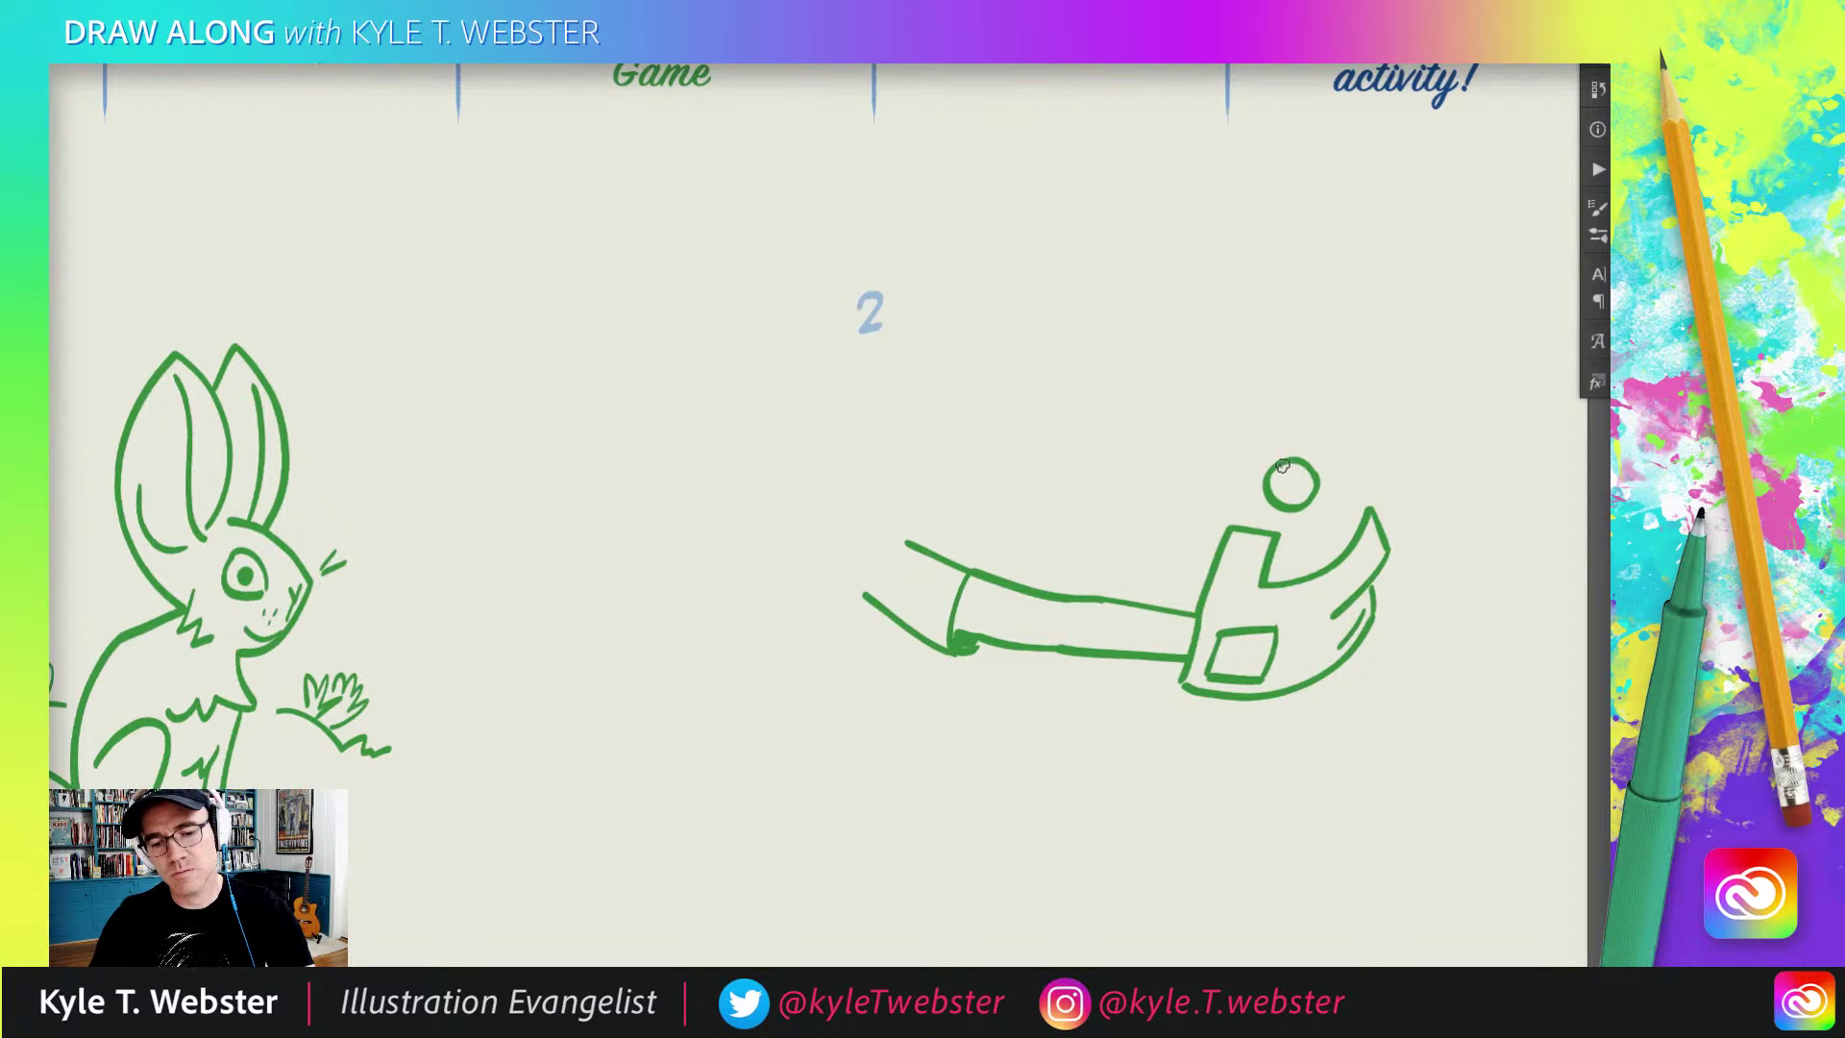
{"action": "left_click_drag", "start_coordinate": [1288, 479], "coordinate": [1285, 485]}
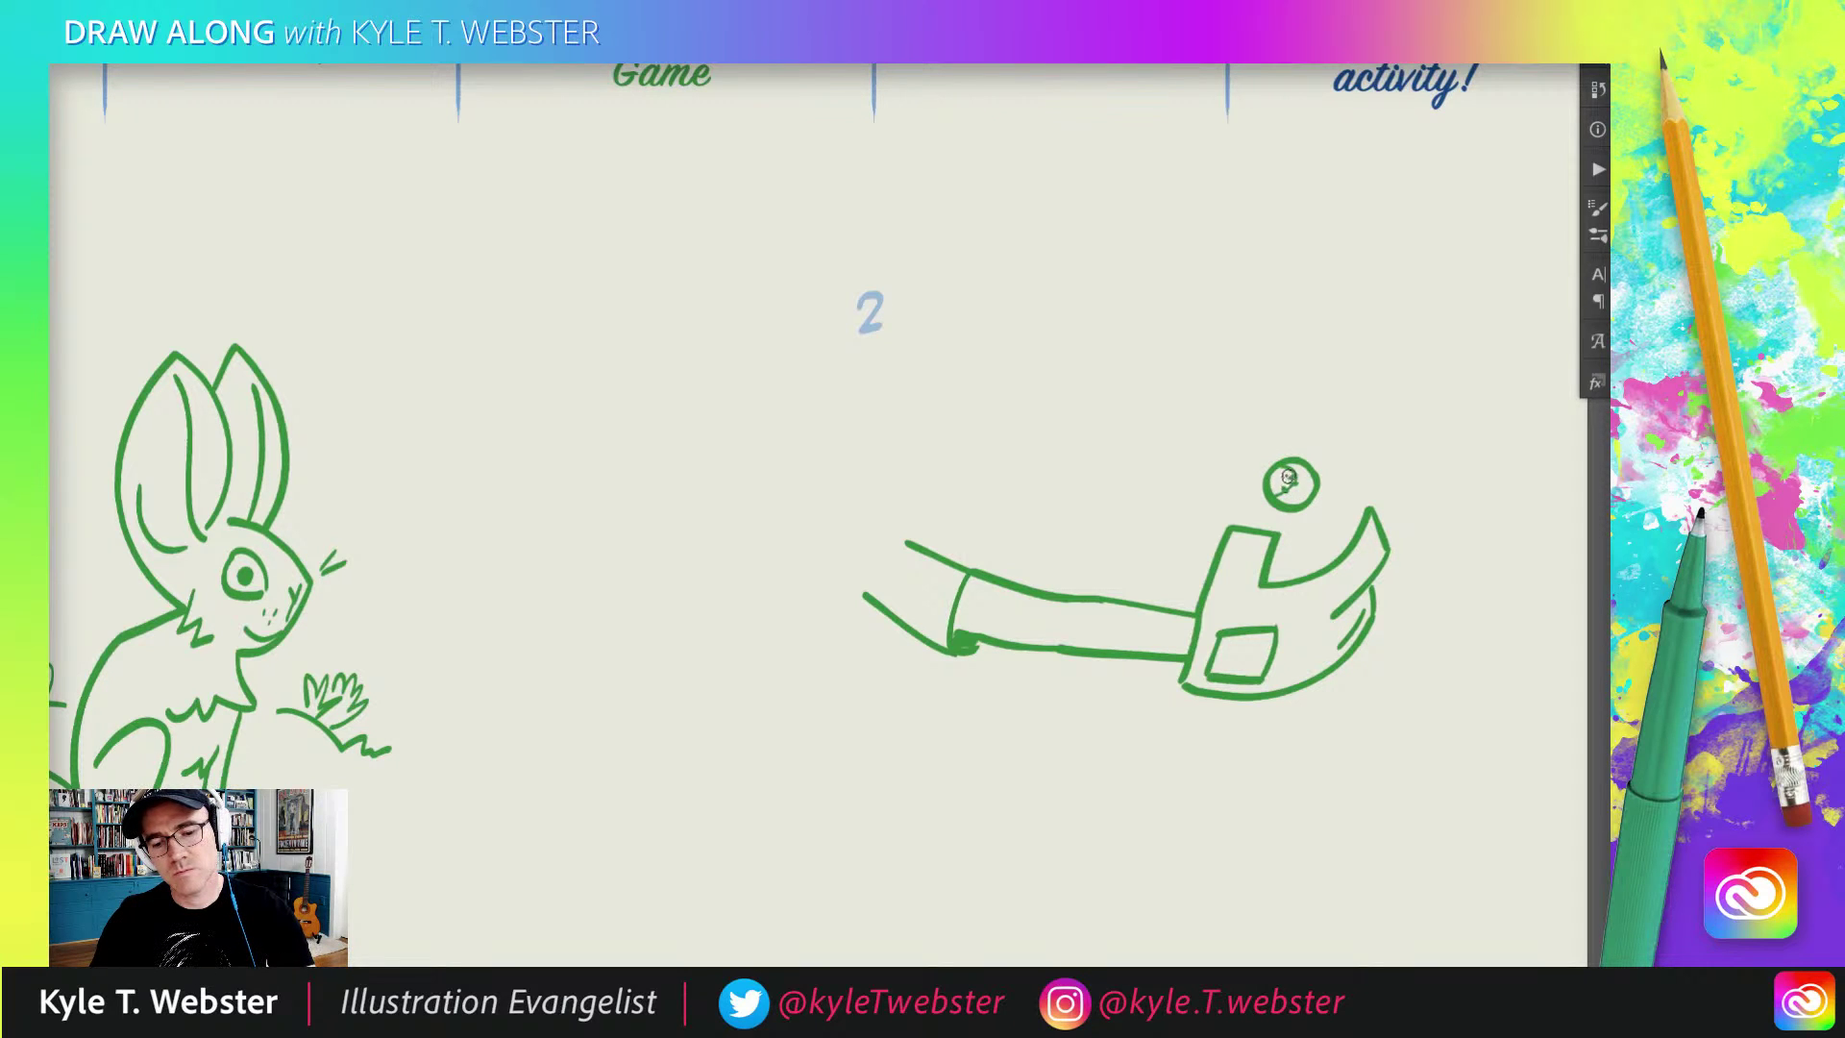
Step: Draw the player's rounded torso behind the arm with a back line and small collar, and close off the sleeve at the shoulder
{"action": "left_click_drag", "start_coordinate": [713, 456], "coordinate": [727, 482]}
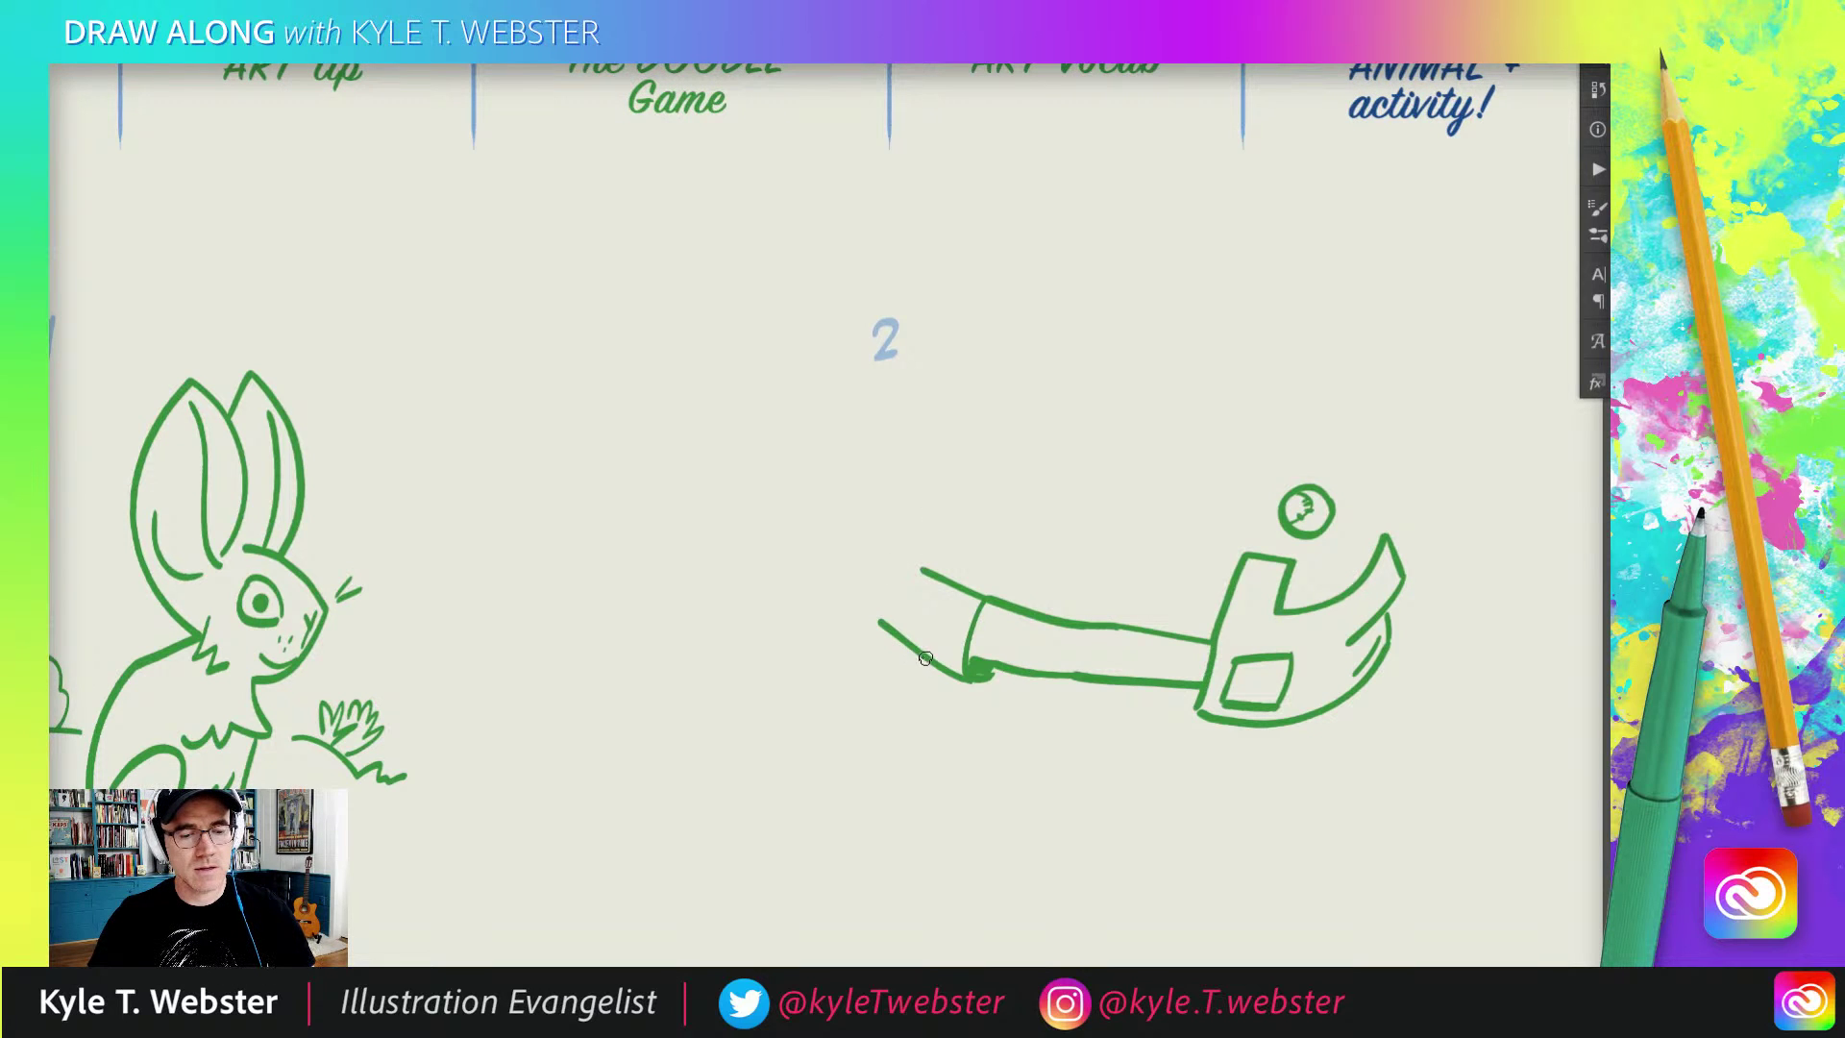
{"action": "mouse_move", "coordinate": [925, 659]}
{"action": "left_mouse_down"}
{"action": "mouse_move", "coordinate": [714, 646]}
{"action": "mouse_move", "coordinate": [757, 530]}
{"action": "mouse_move", "coordinate": [785, 516]}
{"action": "mouse_move", "coordinate": [818, 557]}
{"action": "mouse_move", "coordinate": [947, 543]}
{"action": "mouse_move", "coordinate": [934, 571]}
{"action": "mouse_move", "coordinate": [931, 541]}
{"action": "mouse_move", "coordinate": [951, 533]}
{"action": "mouse_move", "coordinate": [952, 575]}
{"action": "left_mouse_up"}
{"action": "left_click_drag", "start_coordinate": [806, 540], "coordinate": [800, 534]}
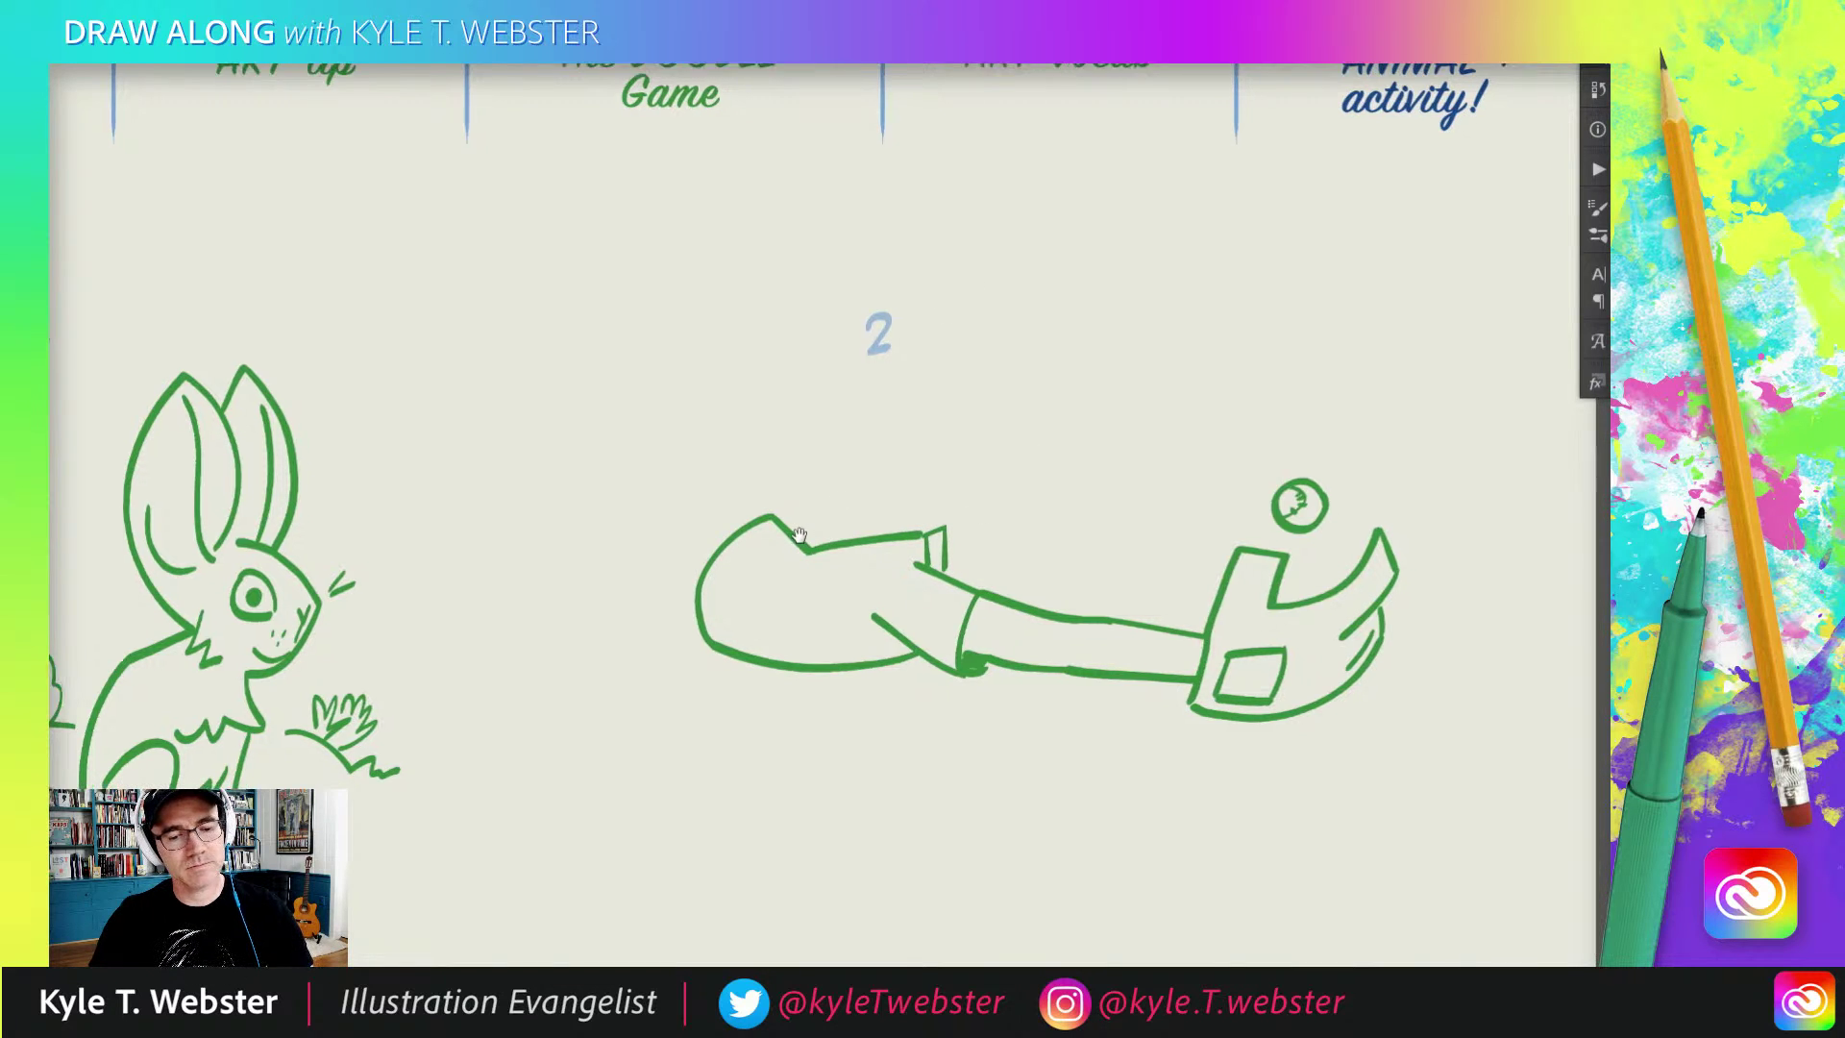
{"action": "left_click_drag", "start_coordinate": [917, 564], "coordinate": [868, 613]}
{"action": "left_click_drag", "start_coordinate": [686, 534], "coordinate": [711, 525]}
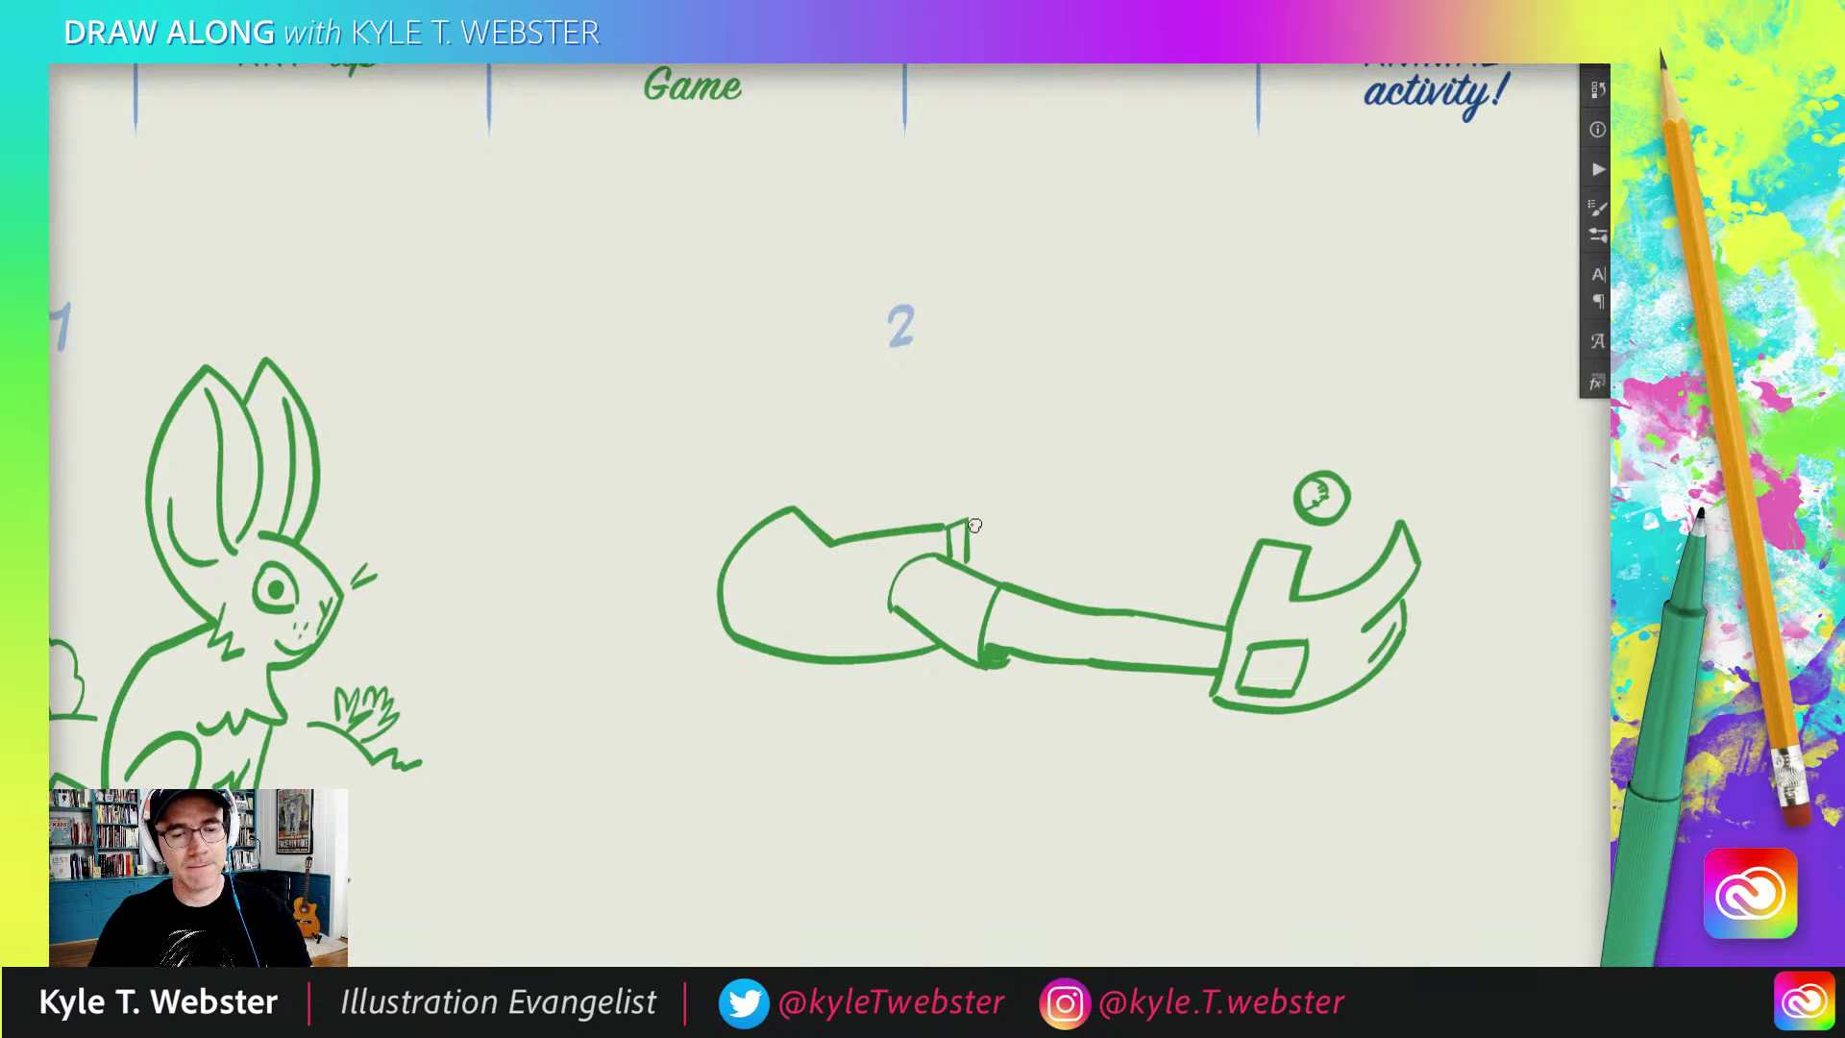
Step: Draw the player's head in profile with neck, ear, facial features and jaw, topped by a baseball cap and a strip of hair
{"action": "mouse_move", "coordinate": [970, 527]}
{"action": "left_mouse_down"}
{"action": "mouse_move", "coordinate": [980, 473]}
{"action": "mouse_move", "coordinate": [985, 511]}
{"action": "left_mouse_up"}
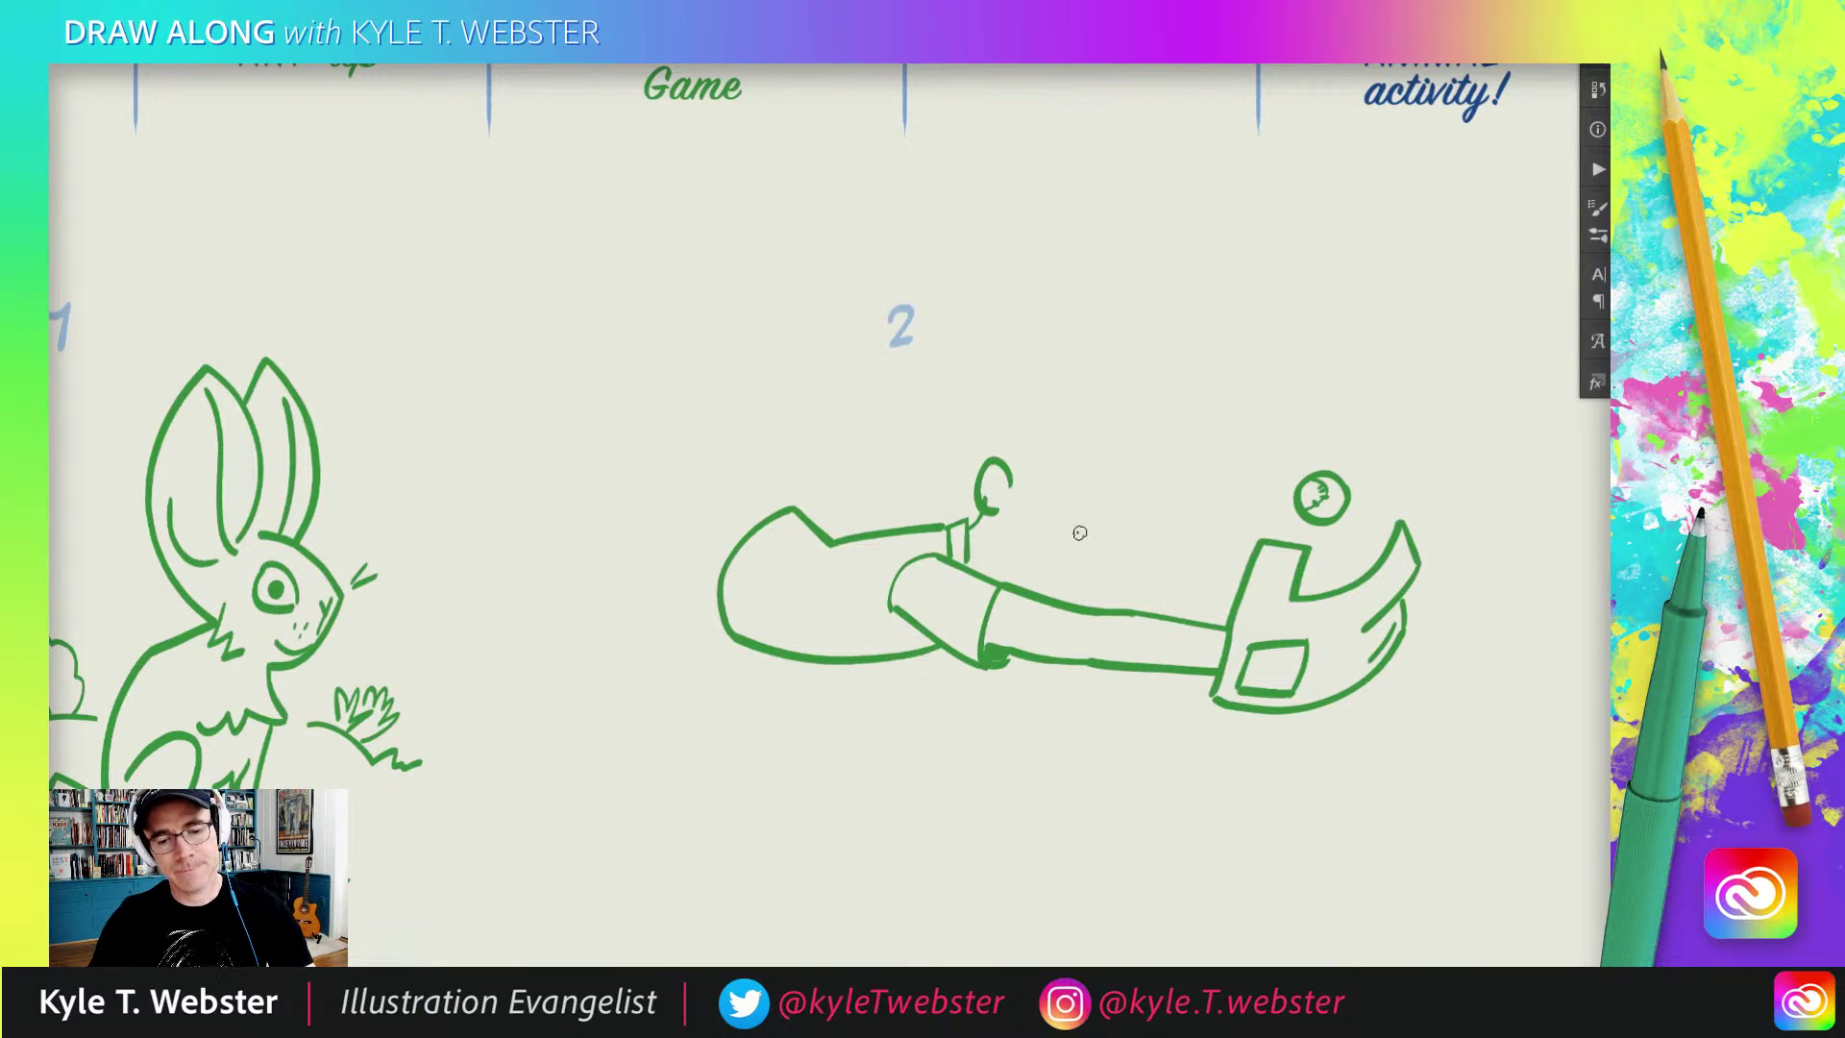
{"action": "mouse_move", "coordinate": [1105, 501]}
{"action": "left_mouse_down"}
{"action": "mouse_move", "coordinate": [1076, 559]}
{"action": "mouse_move", "coordinate": [1030, 590]}
{"action": "mouse_move", "coordinate": [1077, 522]}
{"action": "mouse_move", "coordinate": [1035, 535]}
{"action": "left_mouse_up"}
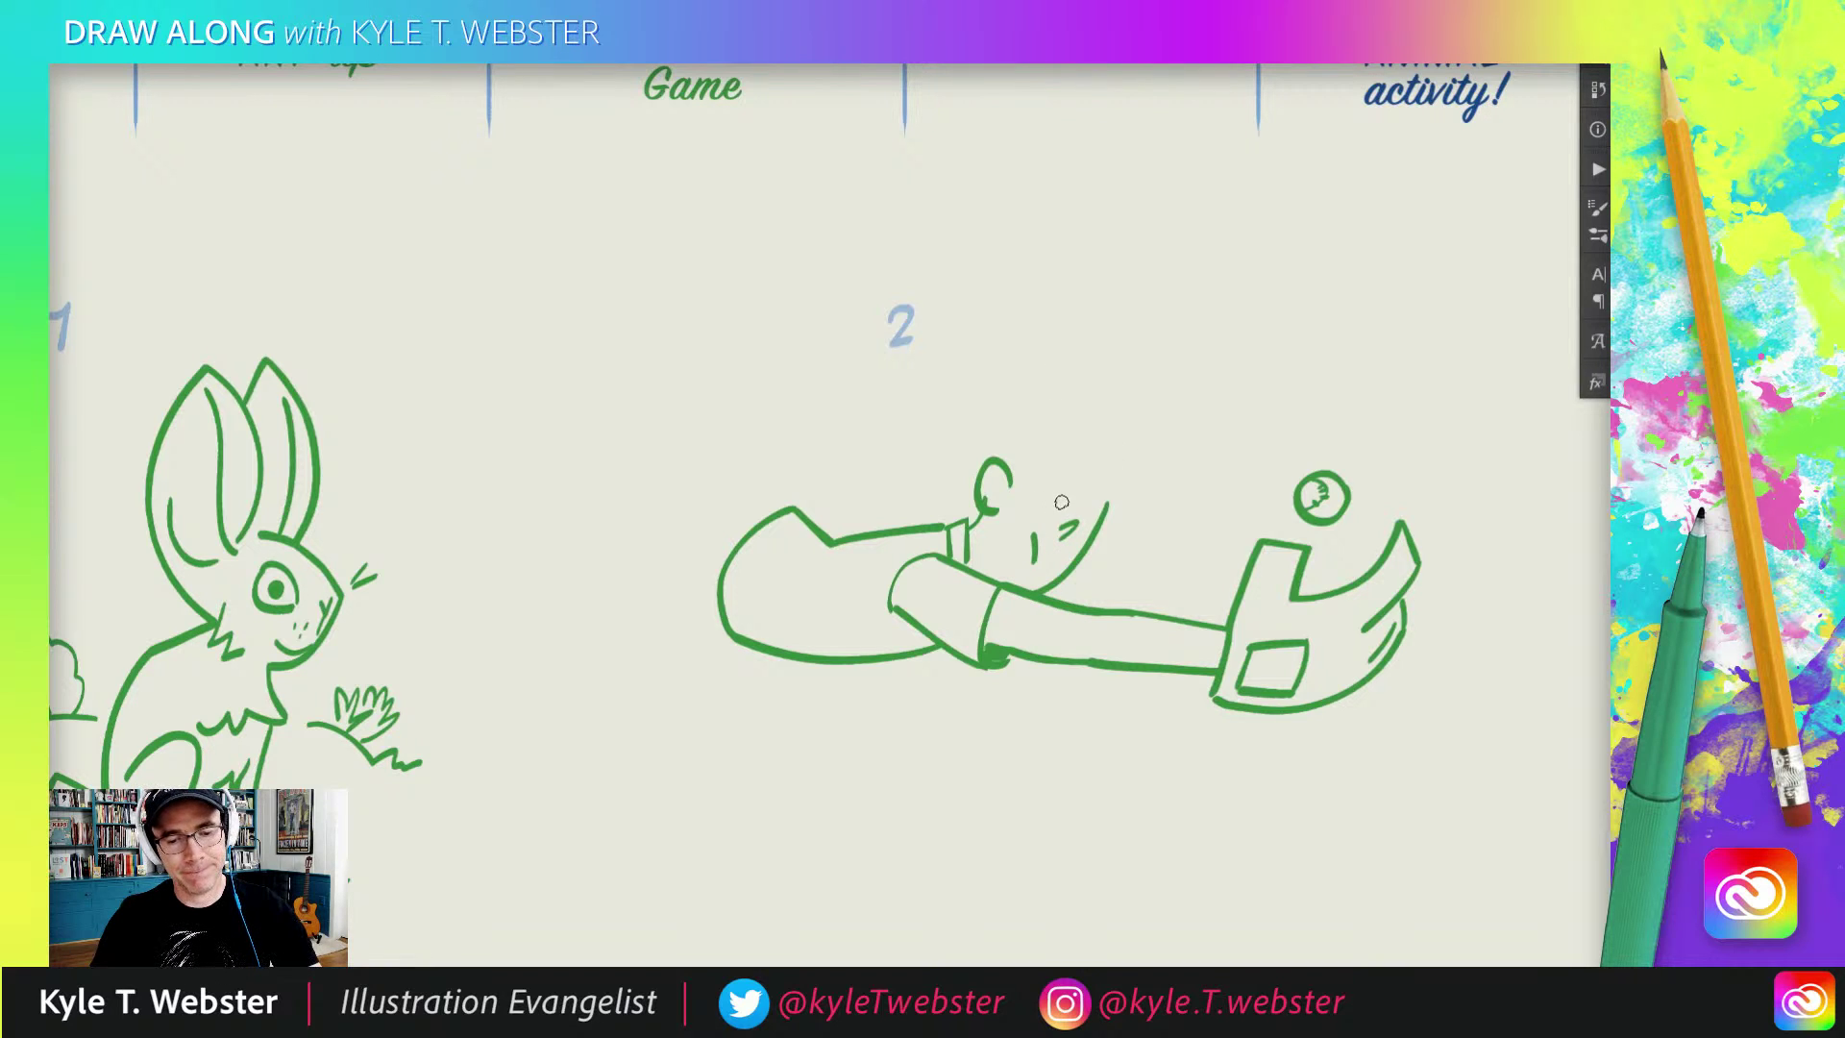
{"action": "left_click", "coordinate": [1064, 499]}
{"action": "left_click_drag", "start_coordinate": [1087, 507], "coordinate": [1083, 513]}
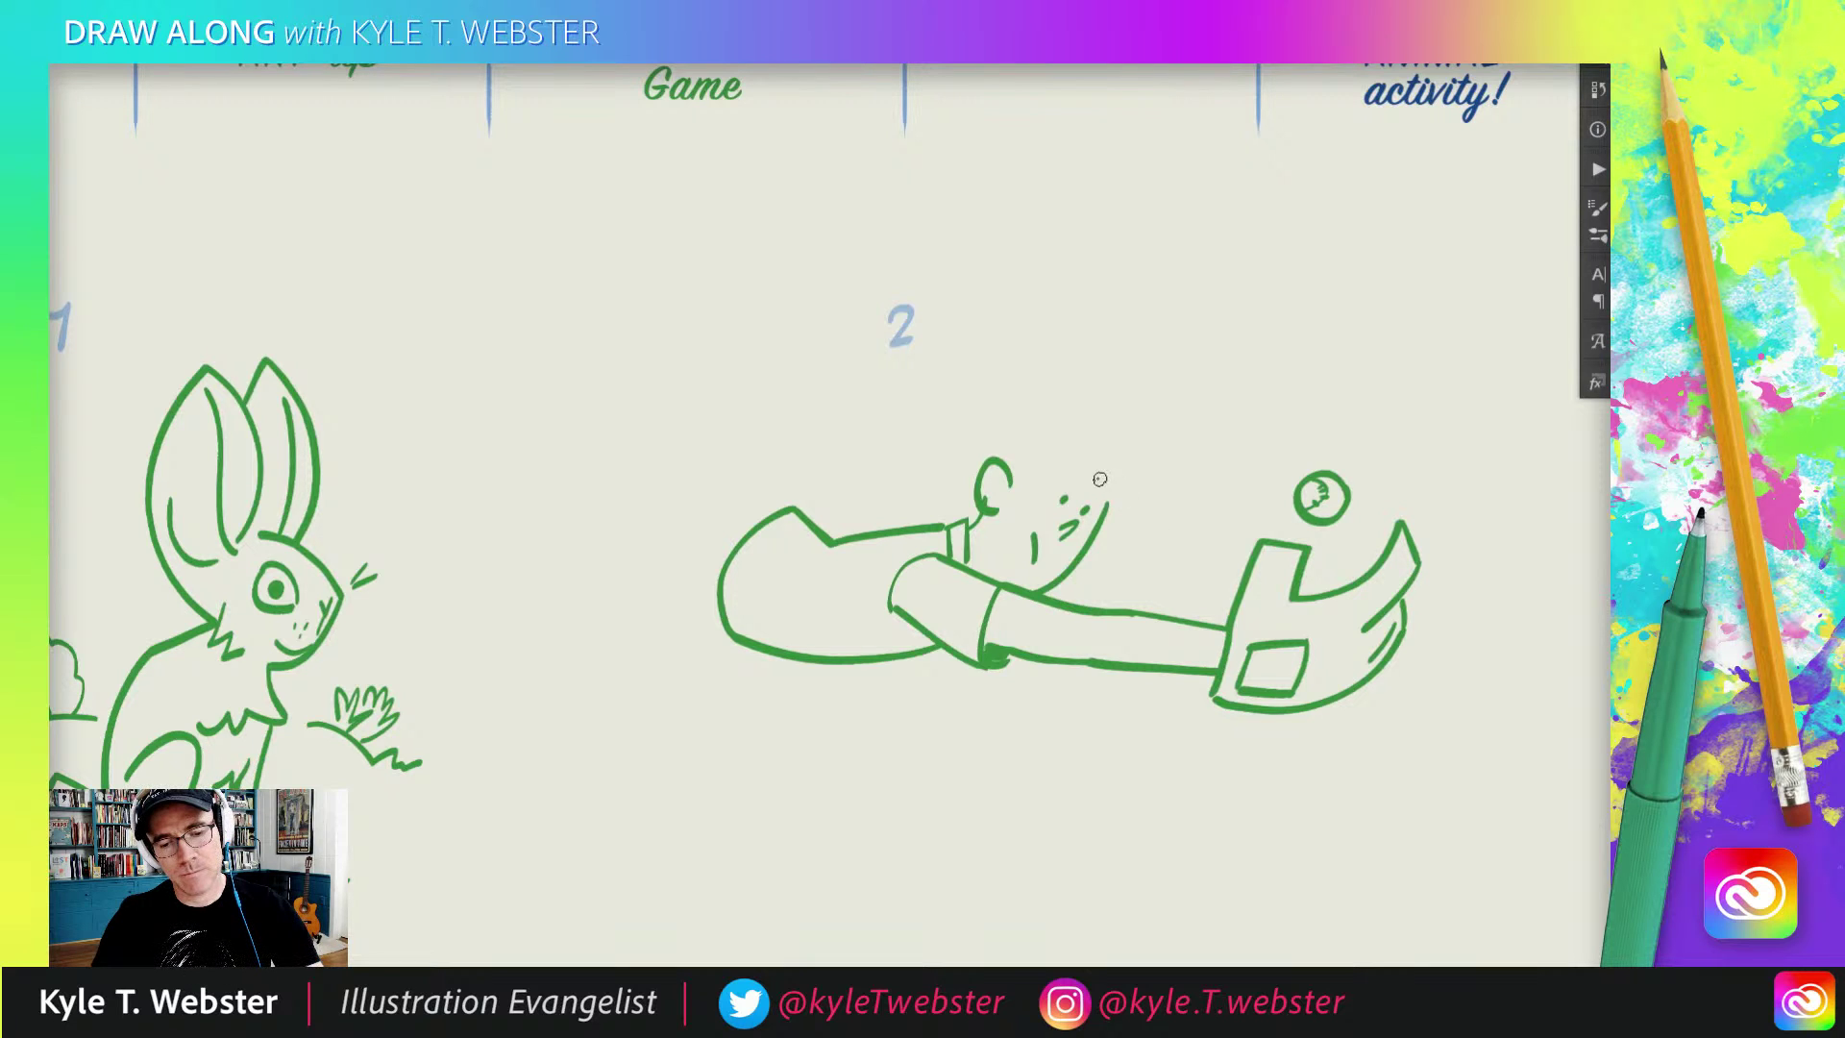
{"action": "mouse_move", "coordinate": [1095, 538]}
{"action": "left_mouse_down"}
{"action": "mouse_move", "coordinate": [1138, 549]}
{"action": "mouse_move", "coordinate": [1037, 440]}
{"action": "mouse_move", "coordinate": [1023, 458]}
{"action": "mouse_move", "coordinate": [1040, 470]}
{"action": "mouse_move", "coordinate": [1018, 467]}
{"action": "mouse_move", "coordinate": [1051, 434]}
{"action": "mouse_move", "coordinate": [1110, 486]}
{"action": "mouse_move", "coordinate": [1113, 451]}
{"action": "mouse_move", "coordinate": [1053, 417]}
{"action": "mouse_move", "coordinate": [1003, 447]}
{"action": "mouse_move", "coordinate": [1051, 449]}
{"action": "mouse_move", "coordinate": [1056, 468]}
{"action": "mouse_move", "coordinate": [1057, 428]}
{"action": "left_mouse_up"}
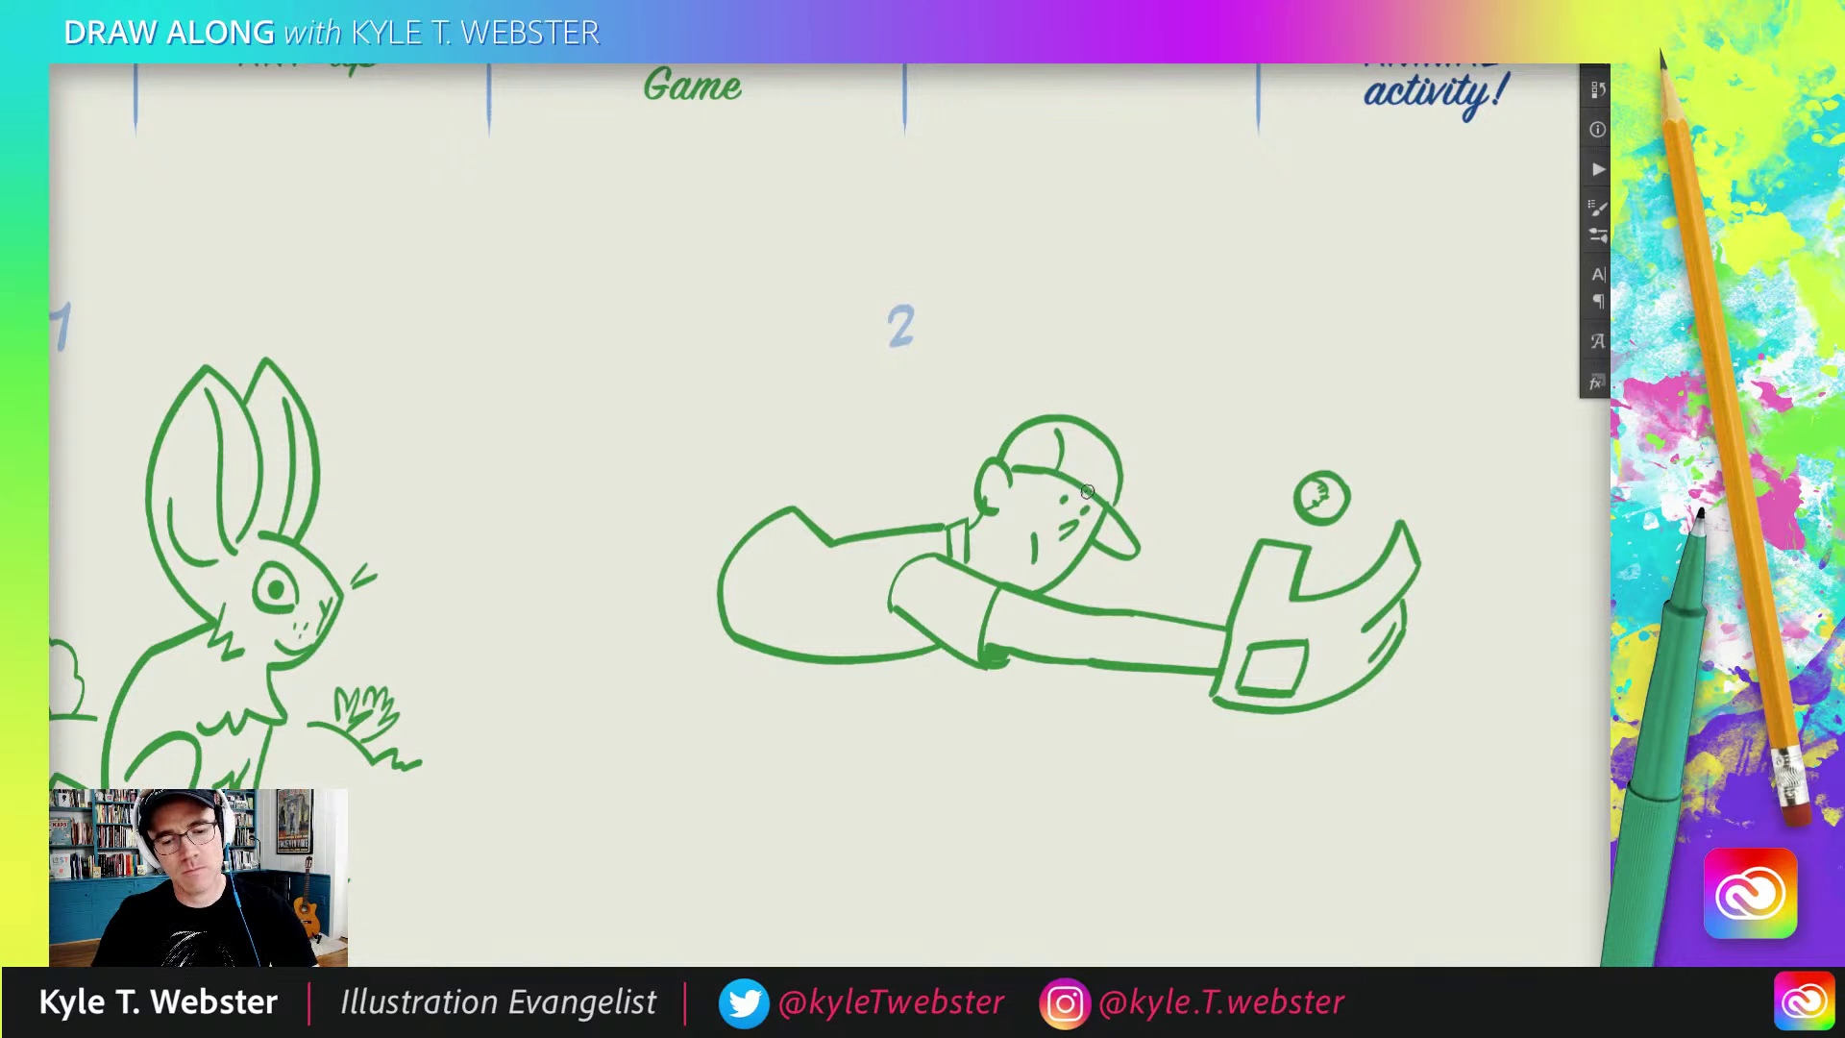
{"action": "mouse_move", "coordinate": [1093, 497]}
{"action": "left_mouse_down"}
{"action": "mouse_move", "coordinate": [1021, 472]}
{"action": "mouse_move", "coordinate": [991, 494]}
{"action": "left_mouse_up"}
Step: Draw the player's hips and two bent legs trailing behind the torso, each ending in a lower leg and a shoe
{"action": "left_click_drag", "start_coordinate": [787, 391], "coordinate": [844, 340]}
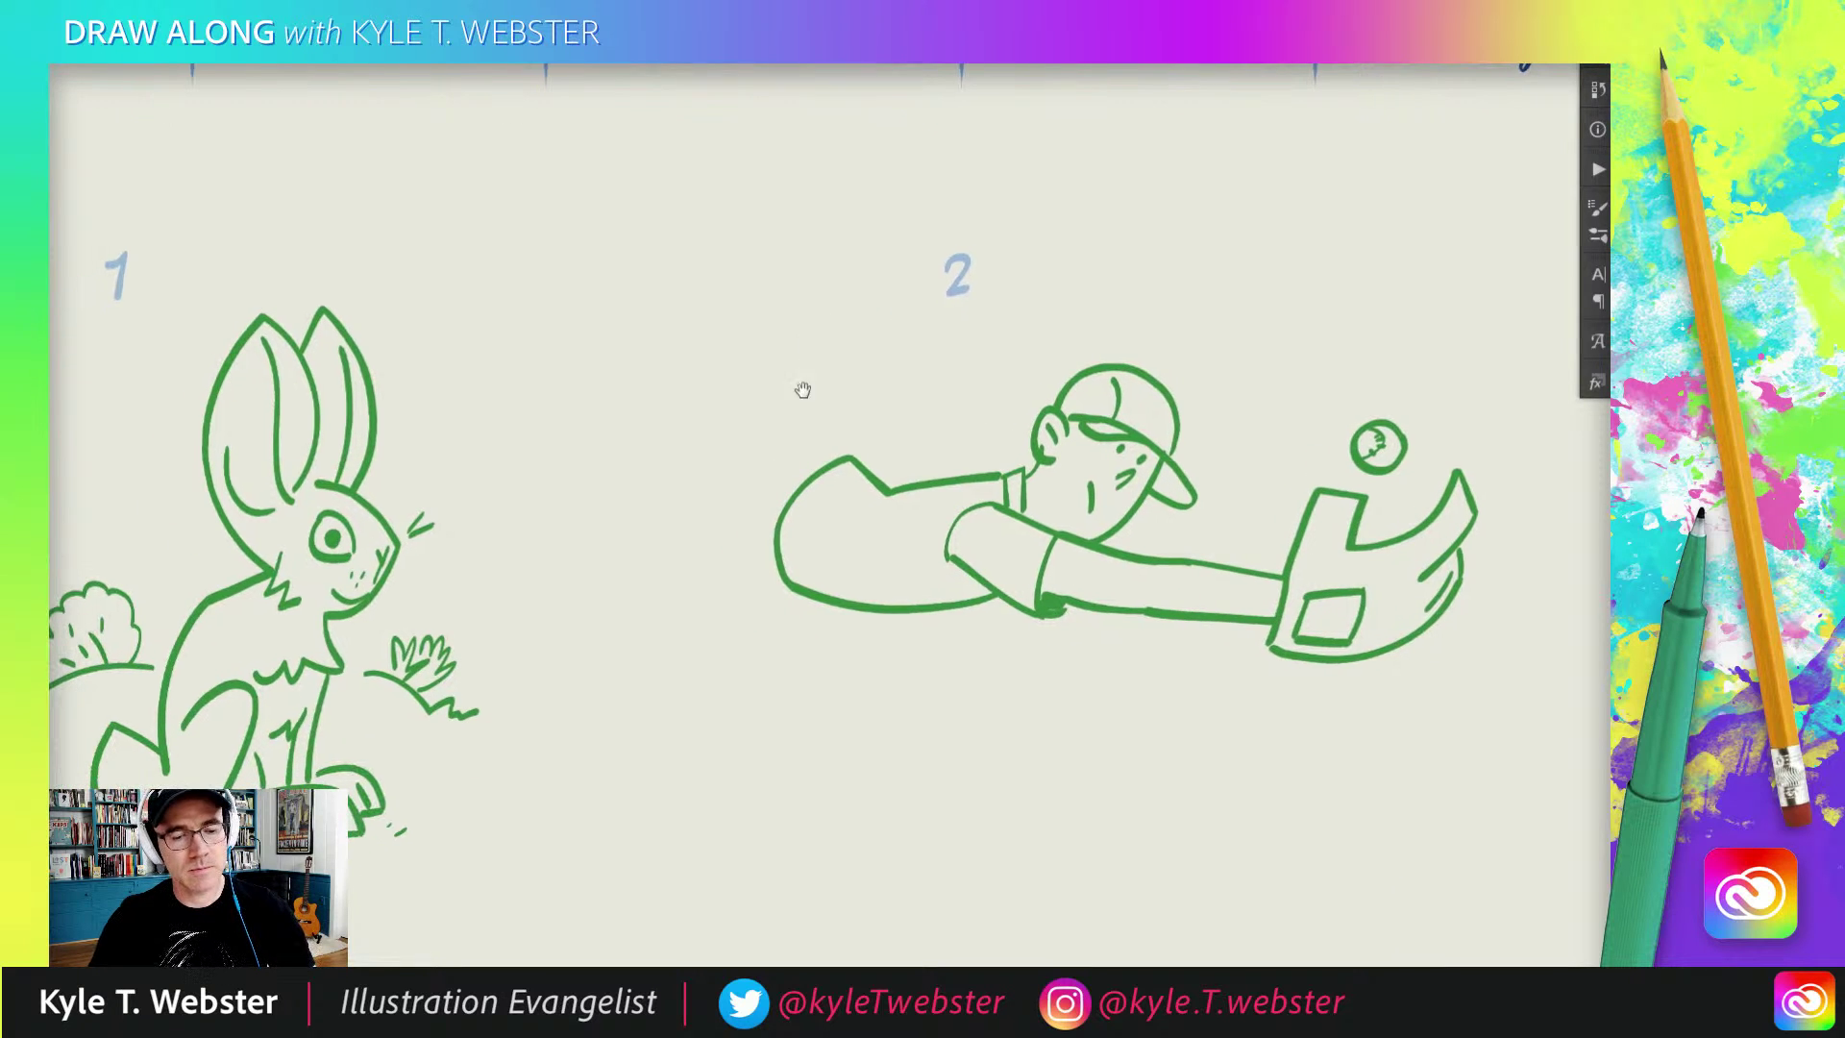
{"action": "mouse_move", "coordinate": [783, 574]}
{"action": "left_mouse_down"}
{"action": "mouse_move", "coordinate": [657, 528]}
{"action": "mouse_move", "coordinate": [666, 475]}
{"action": "mouse_move", "coordinate": [712, 455]}
{"action": "mouse_move", "coordinate": [836, 460]}
{"action": "left_mouse_up"}
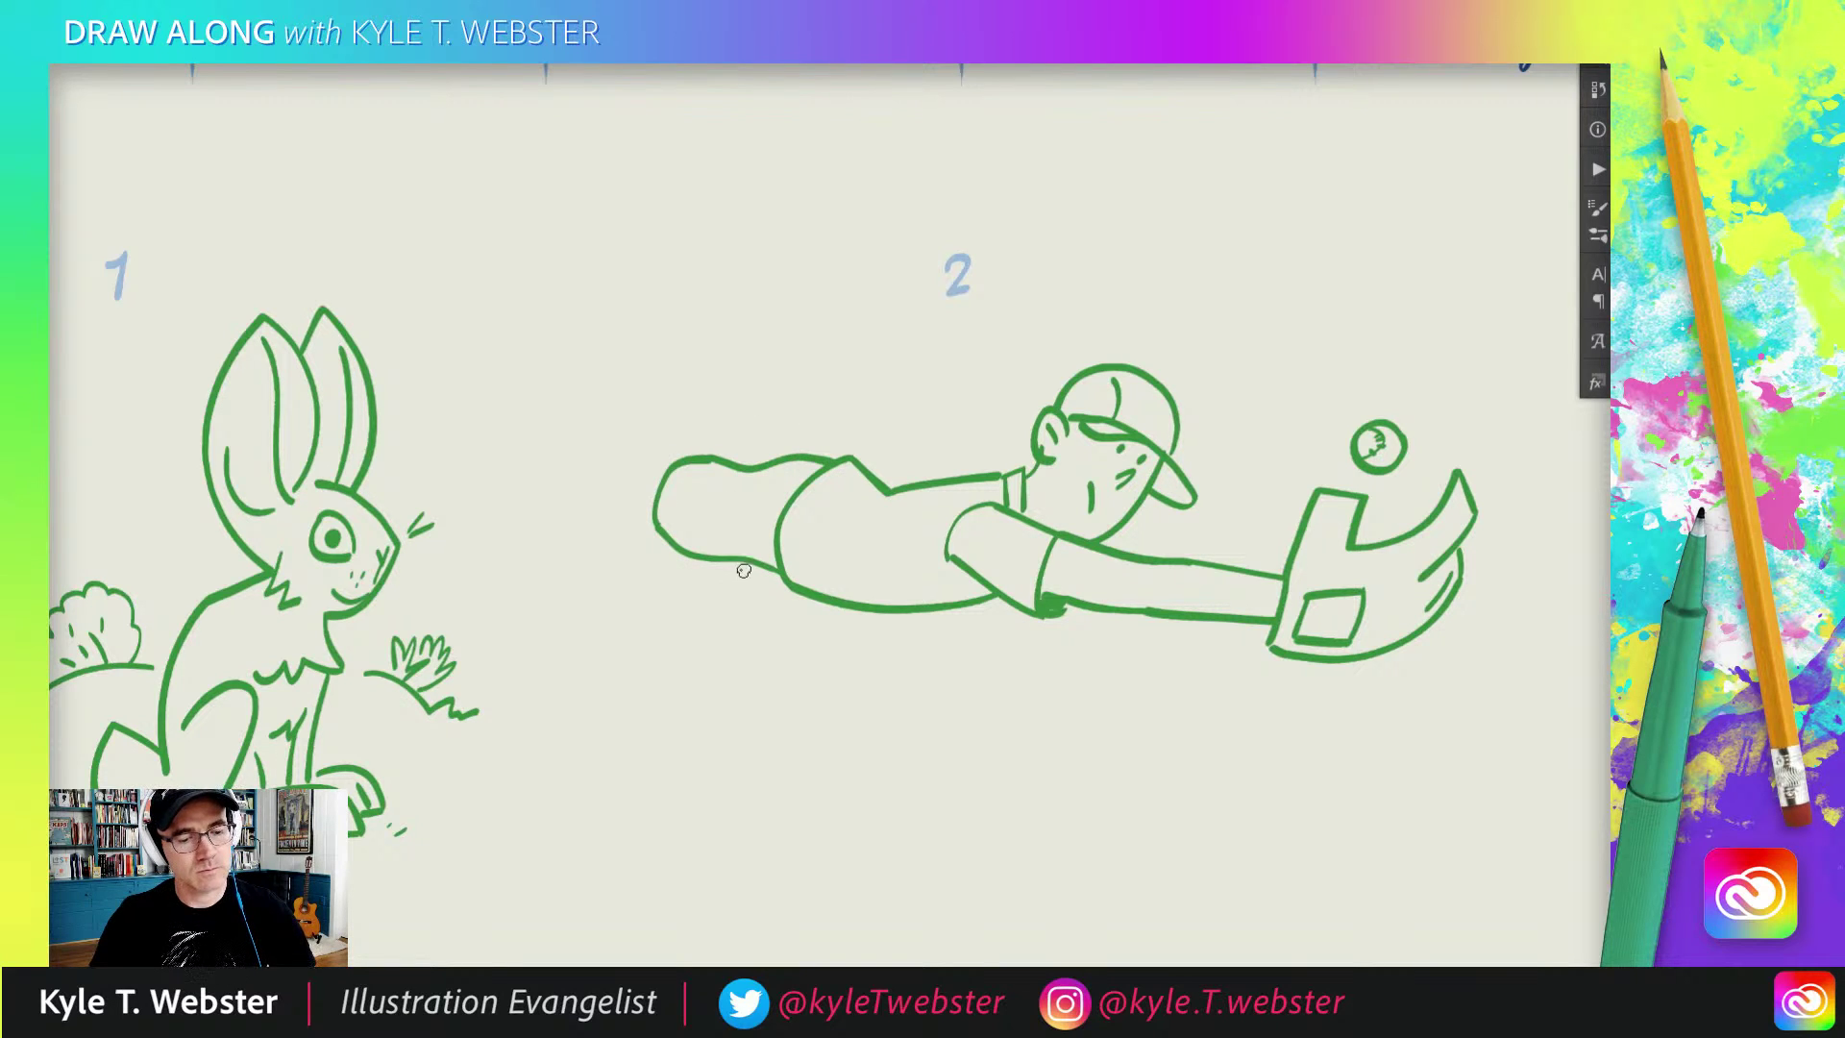
{"action": "mouse_move", "coordinate": [823, 600]}
{"action": "left_mouse_down"}
{"action": "mouse_move", "coordinate": [733, 614]}
{"action": "mouse_move", "coordinate": [729, 561]}
{"action": "mouse_move", "coordinate": [674, 596]}
{"action": "mouse_move", "coordinate": [729, 611]}
{"action": "mouse_move", "coordinate": [664, 583]}
{"action": "mouse_move", "coordinate": [638, 668]}
{"action": "mouse_move", "coordinate": [682, 605]}
{"action": "left_mouse_up"}
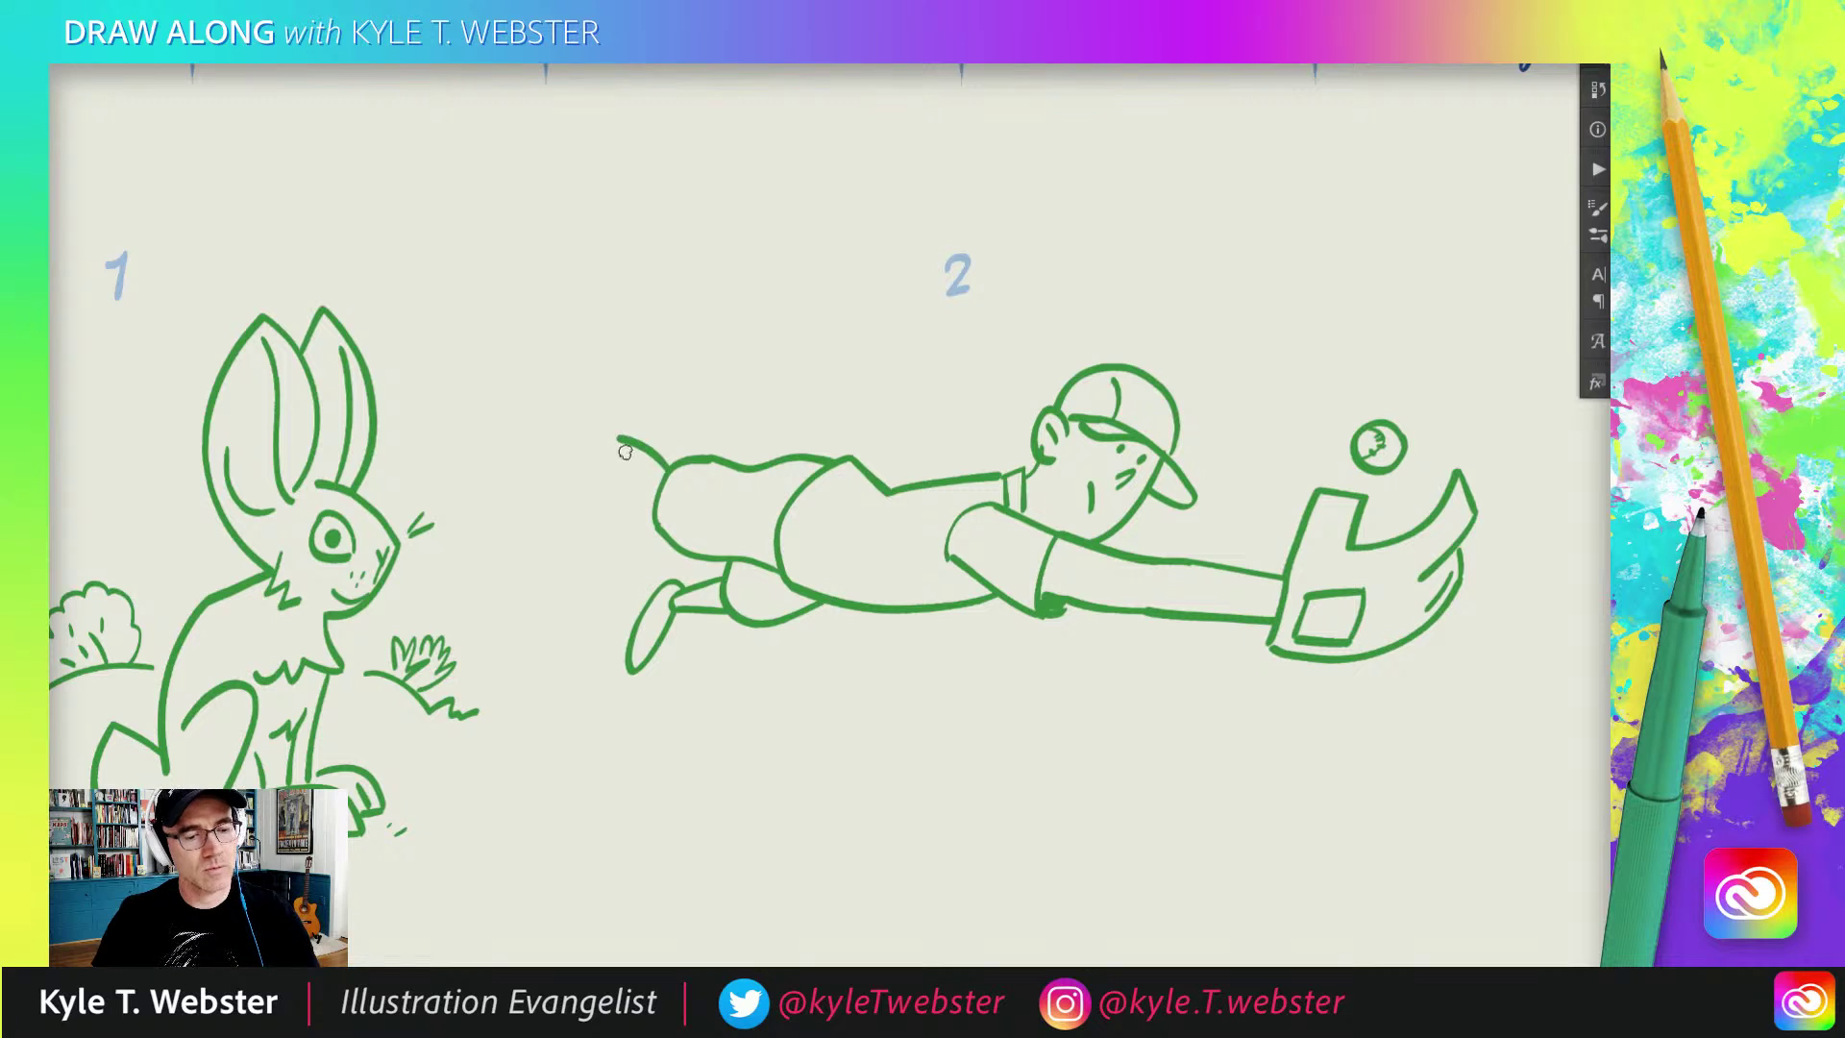
{"action": "mouse_move", "coordinate": [660, 495]}
{"action": "left_mouse_down"}
{"action": "mouse_move", "coordinate": [607, 444]}
{"action": "mouse_move", "coordinate": [625, 421]}
{"action": "mouse_move", "coordinate": [549, 447]}
{"action": "mouse_move", "coordinate": [615, 447]}
{"action": "left_mouse_up"}
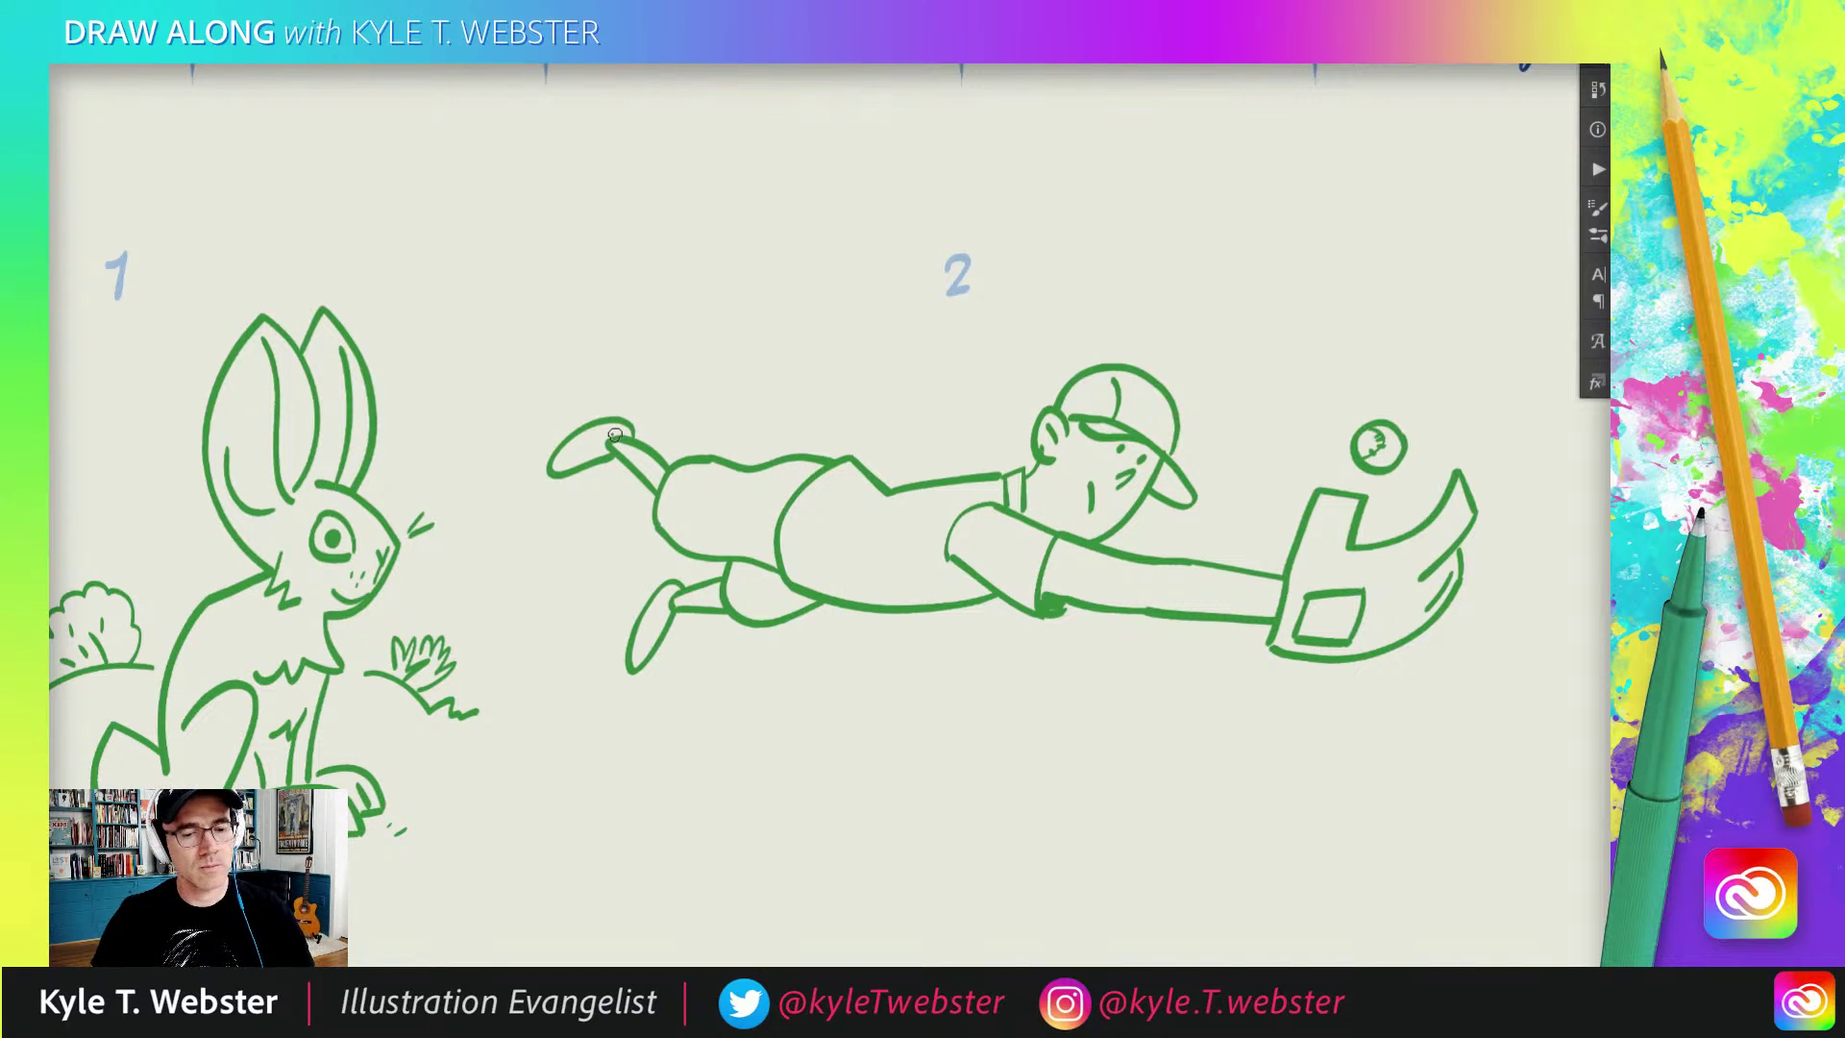
Step: Draw the player's second arm reaching down behind the gloved arm, ending in a hand with spread fingers
{"action": "left_click_drag", "start_coordinate": [720, 359], "coordinate": [659, 353]}
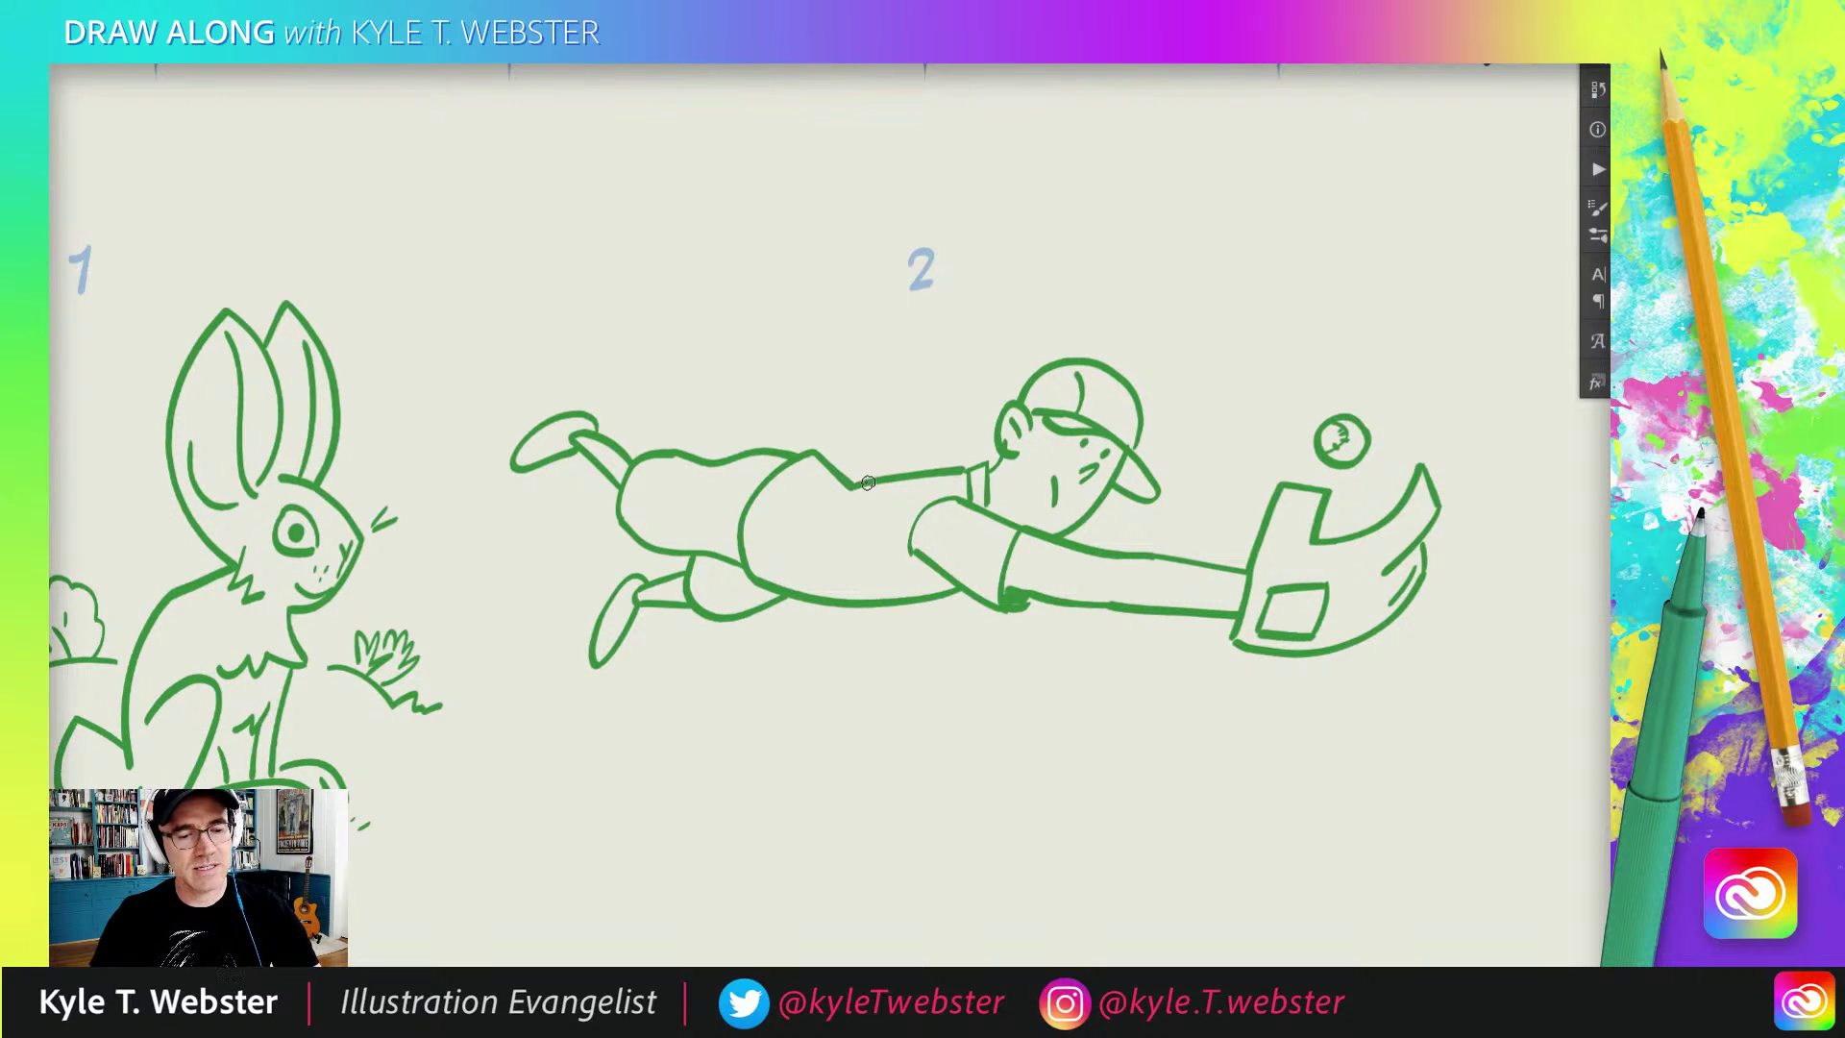
{"action": "left_click_drag", "start_coordinate": [708, 416], "coordinate": [592, 383]}
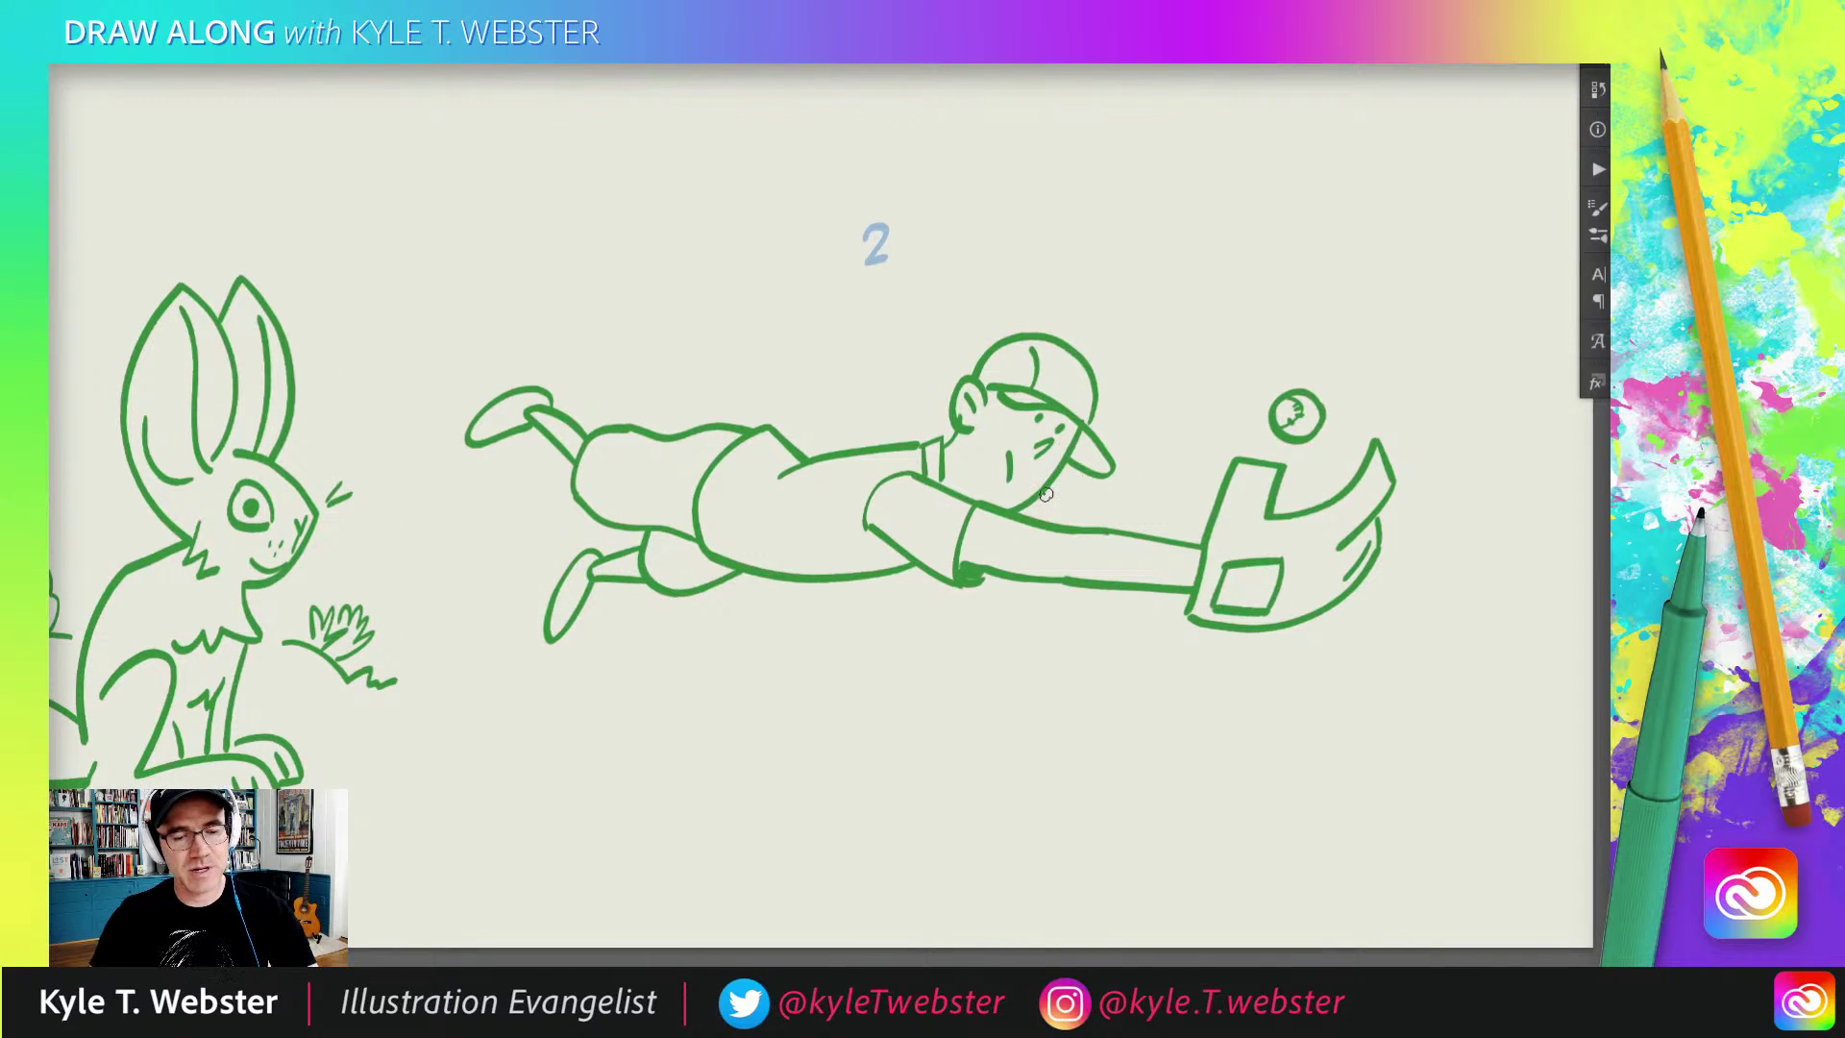
{"action": "left_click_drag", "start_coordinate": [1045, 494], "coordinate": [1073, 518]}
{"action": "mouse_move", "coordinate": [1096, 586]}
{"action": "left_mouse_down"}
{"action": "mouse_move", "coordinate": [1117, 635]}
{"action": "mouse_move", "coordinate": [1049, 579]}
{"action": "left_mouse_up"}
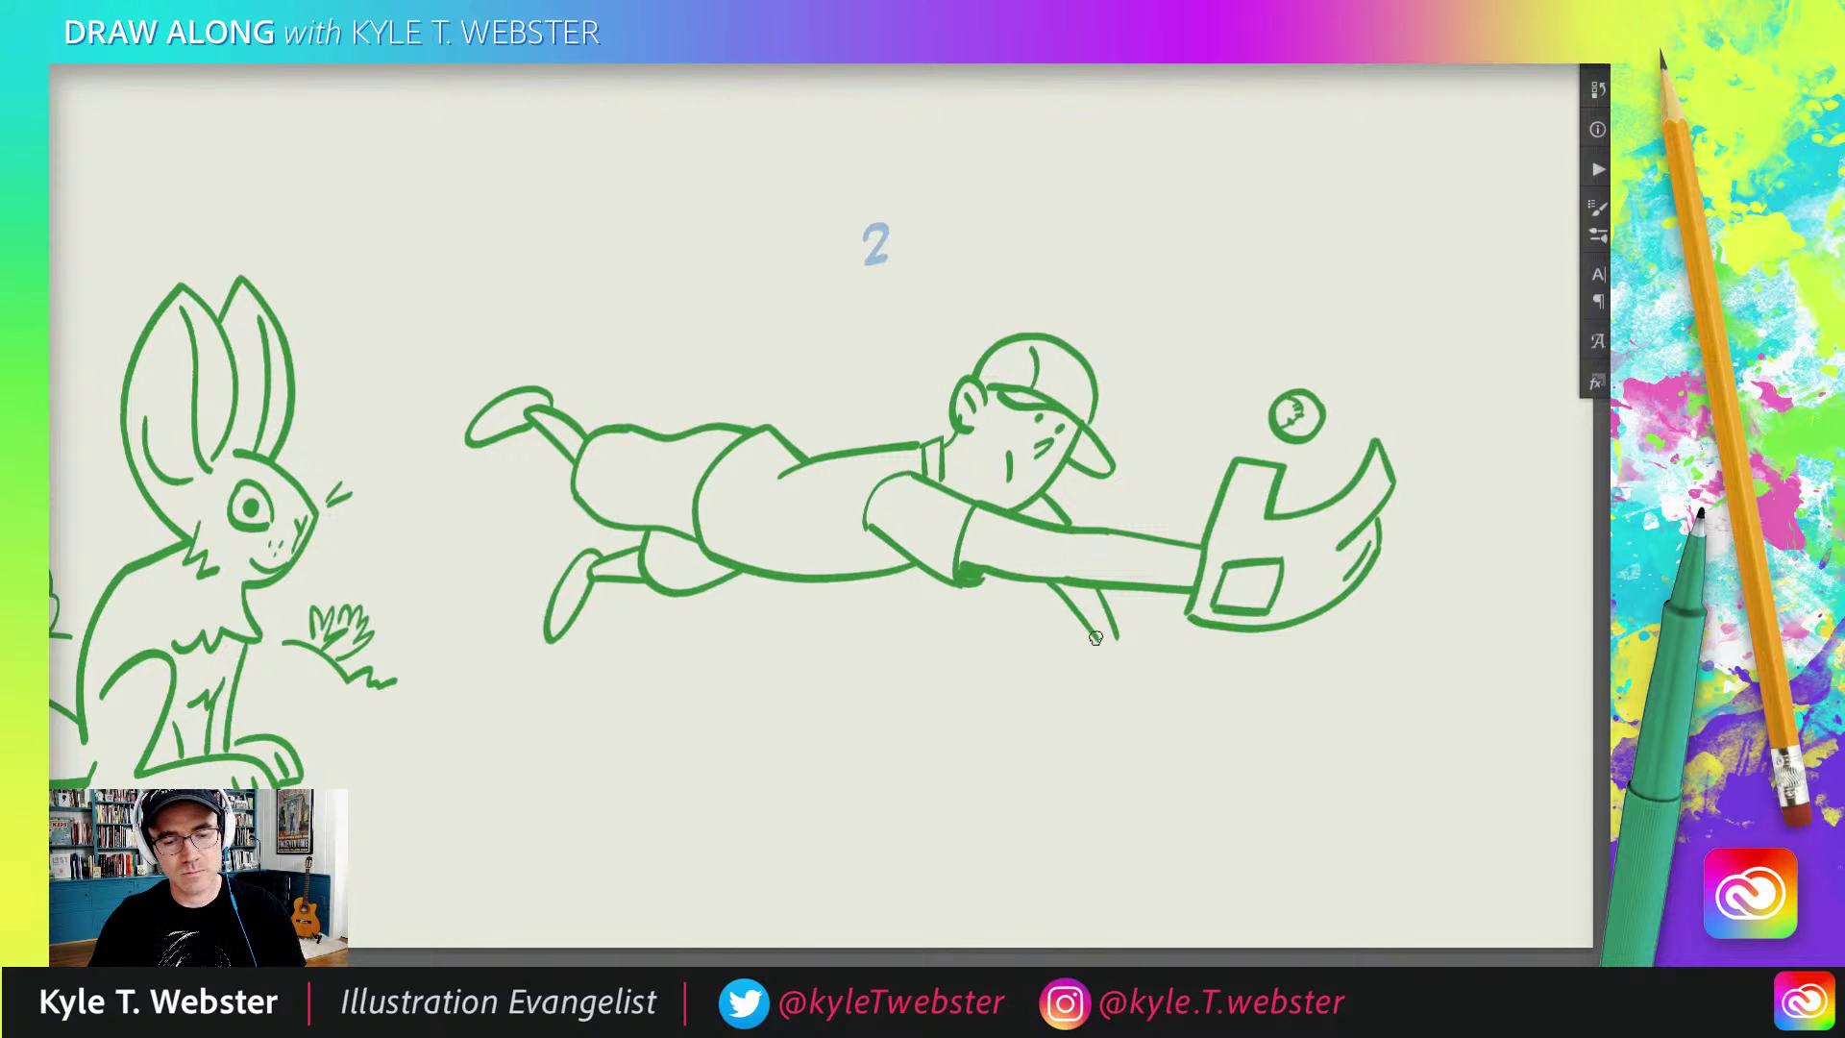
{"action": "mouse_move", "coordinate": [1100, 646]}
{"action": "left_mouse_down"}
{"action": "mouse_move", "coordinate": [1092, 701]}
{"action": "mouse_move", "coordinate": [1119, 685]}
{"action": "mouse_move", "coordinate": [1138, 714]}
{"action": "mouse_move", "coordinate": [1136, 678]}
{"action": "mouse_move", "coordinate": [1157, 701]}
{"action": "mouse_move", "coordinate": [1118, 649]}
{"action": "left_mouse_up"}
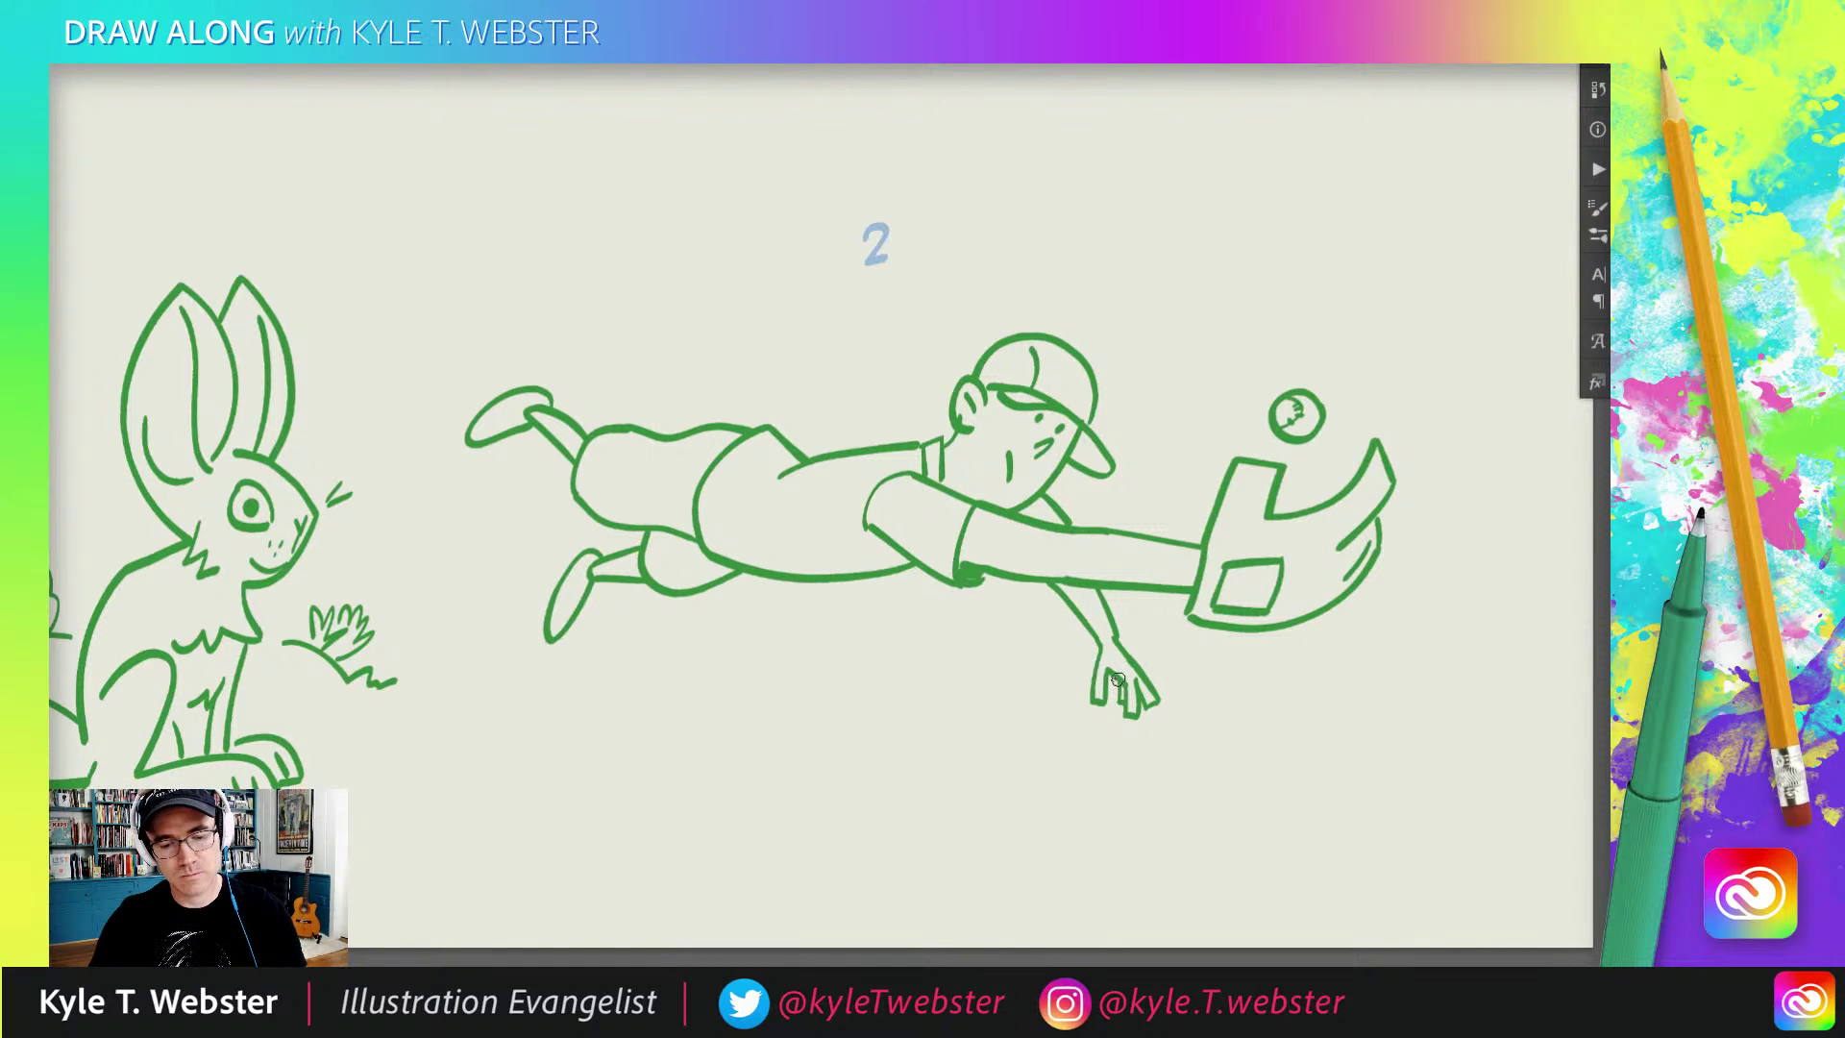
Step: Add sock lines, laces and cleats to the player's feet, and draw grass strokes, emphasis marks and a curved ball trail around him
{"action": "left_click_drag", "start_coordinate": [565, 625], "coordinate": [661, 626]}
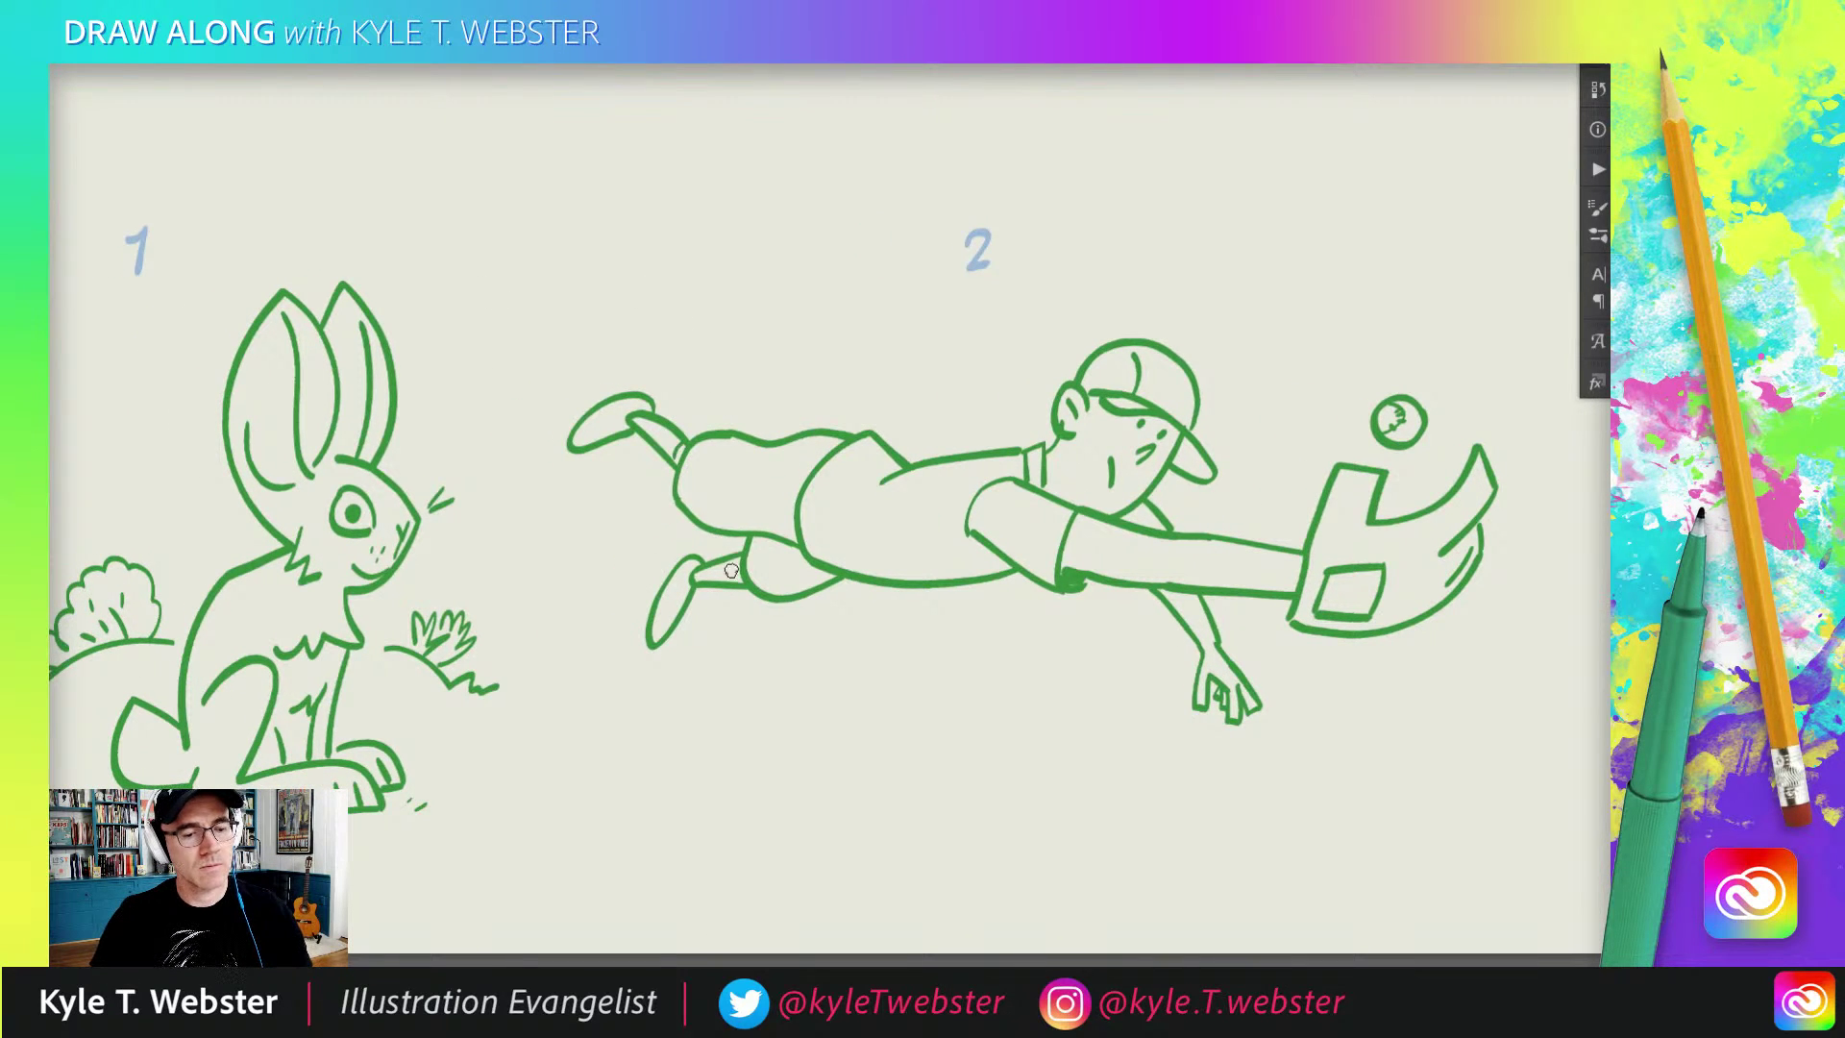
{"action": "mouse_move", "coordinate": [675, 598]}
{"action": "left_mouse_down"}
{"action": "mouse_move", "coordinate": [701, 607]}
{"action": "mouse_move", "coordinate": [684, 588]}
{"action": "left_mouse_up"}
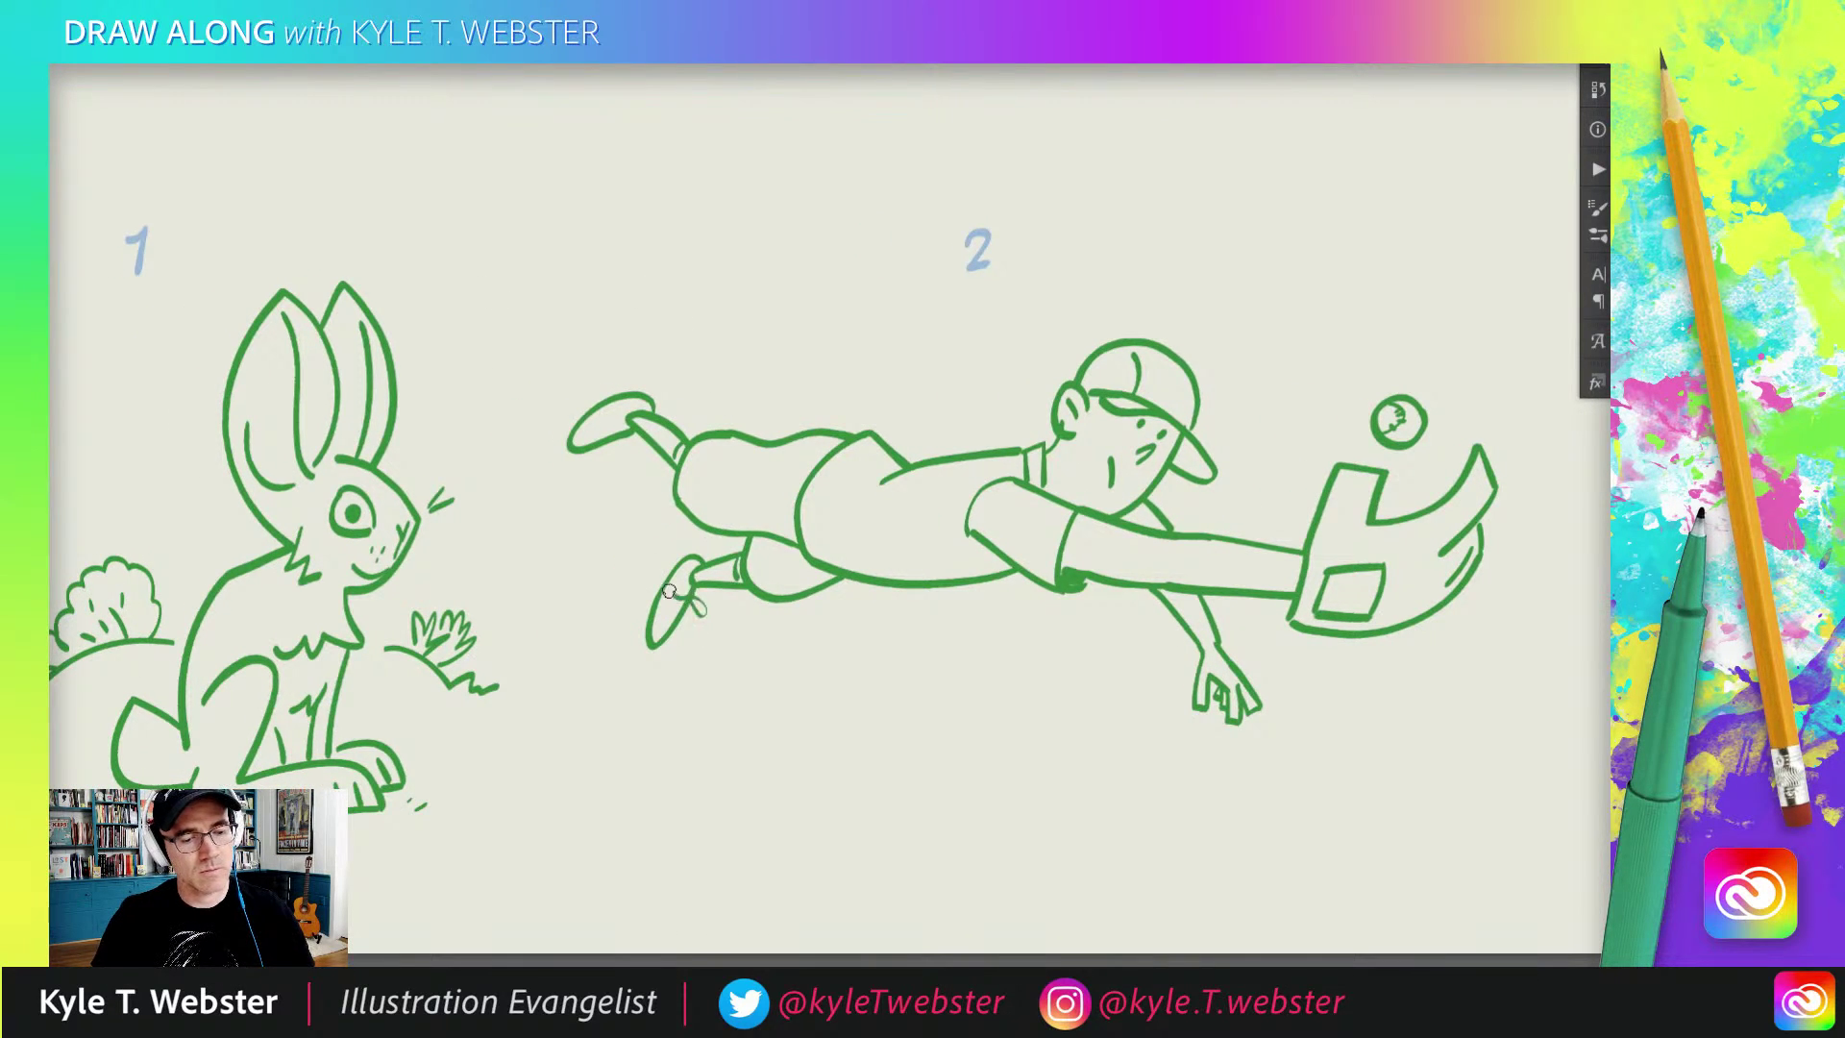
{"action": "mouse_move", "coordinate": [612, 452]}
{"action": "left_mouse_down"}
{"action": "mouse_move", "coordinate": [623, 421]}
{"action": "mouse_move", "coordinate": [615, 440]}
{"action": "left_mouse_up"}
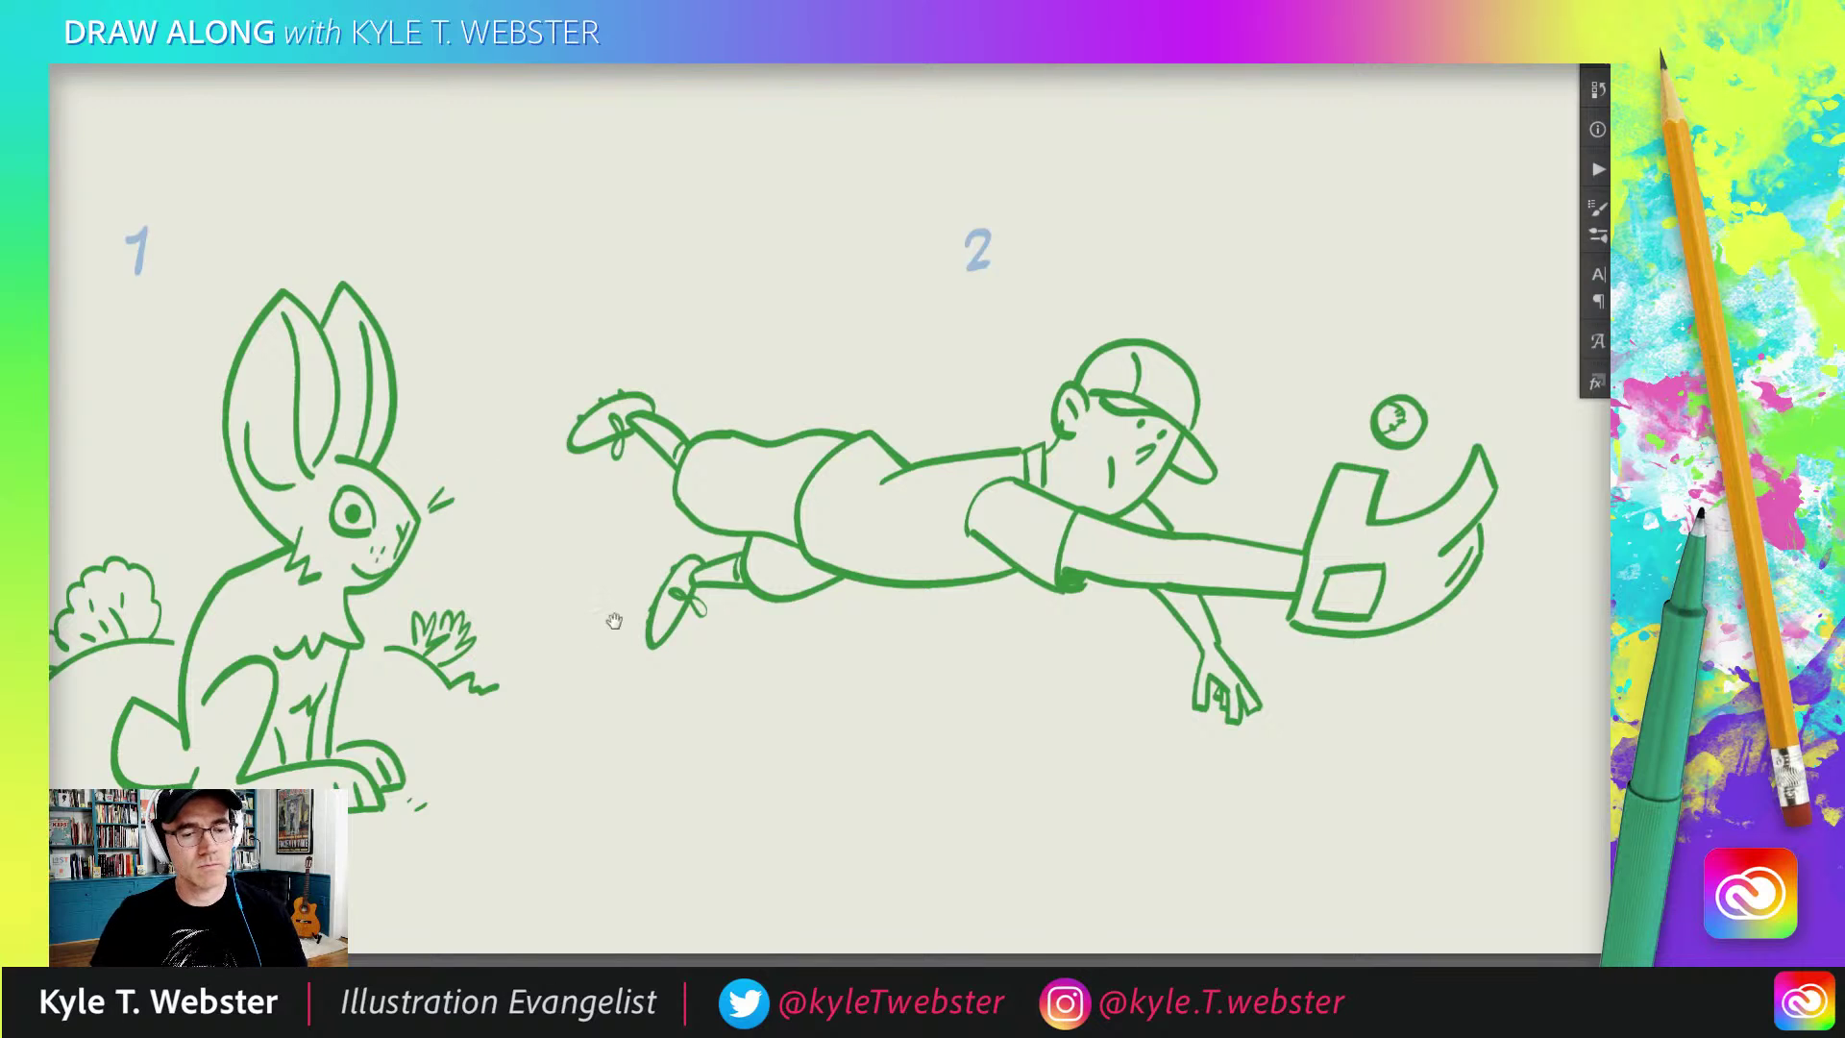
{"action": "left_click_drag", "start_coordinate": [614, 620], "coordinate": [454, 605]}
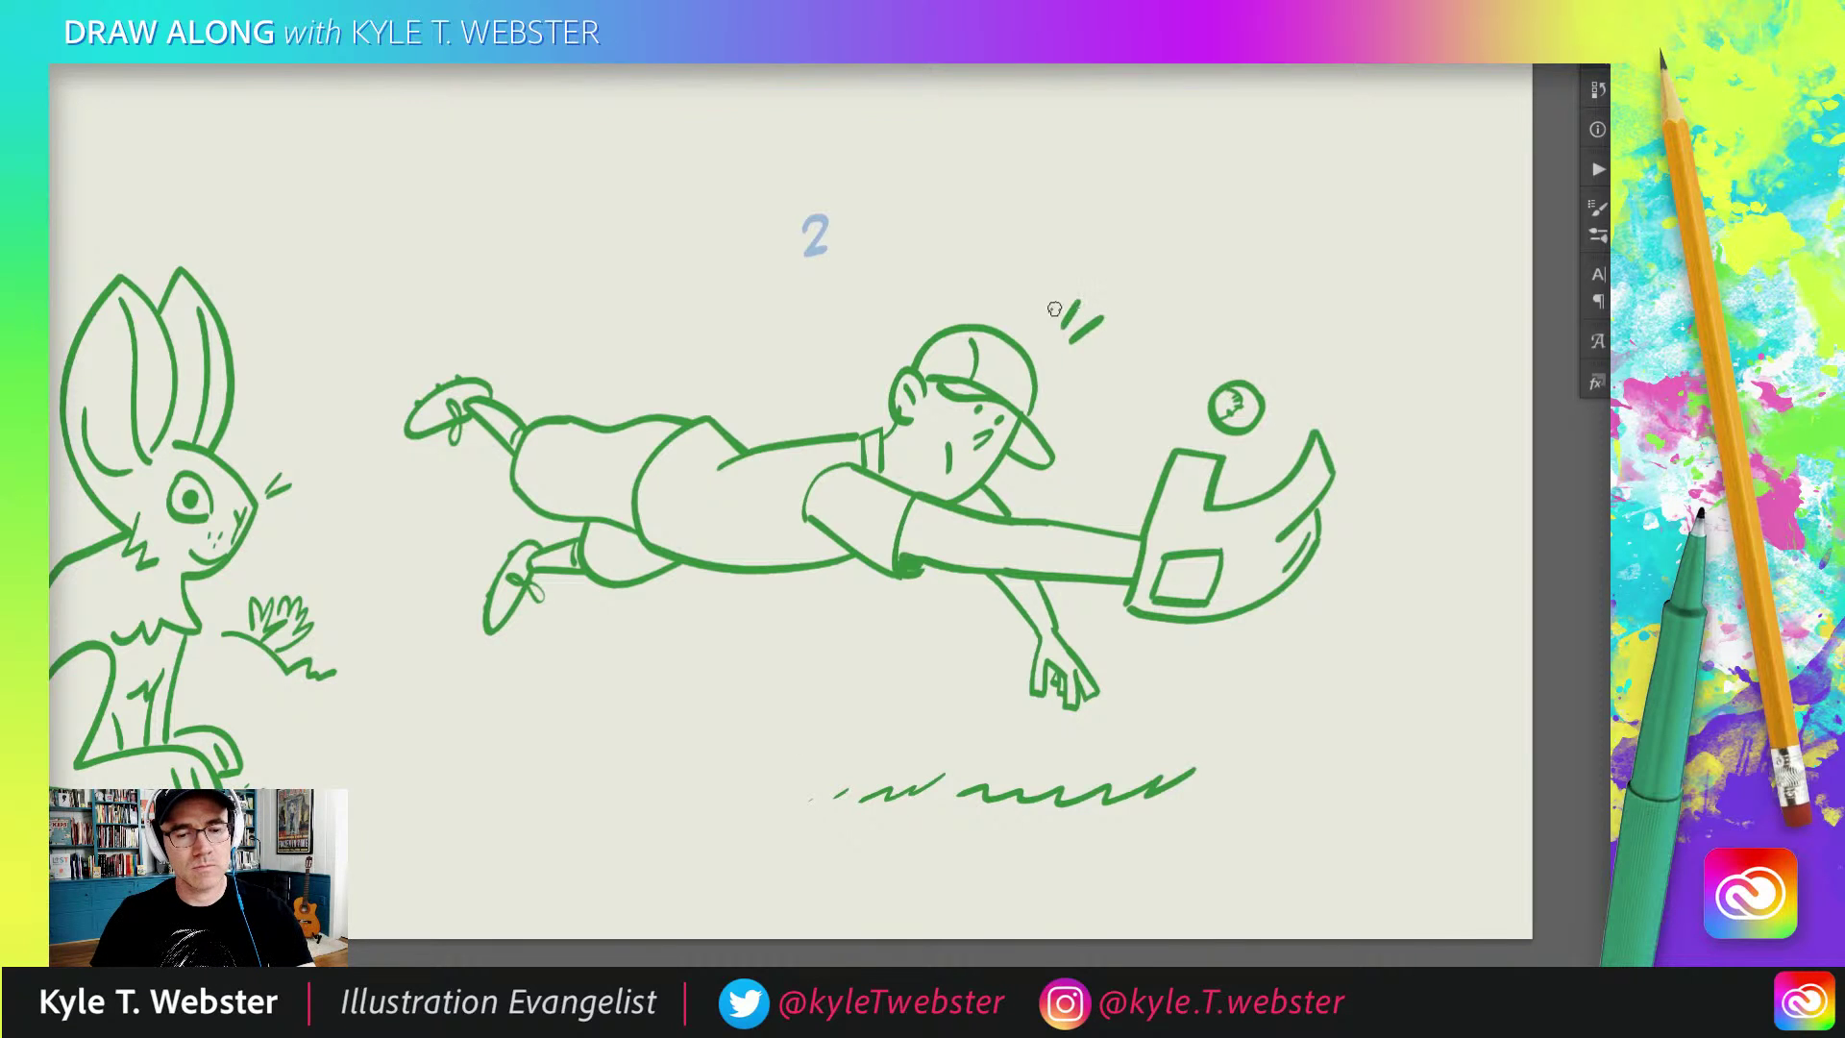
{"action": "left_click", "coordinate": [721, 635], "text": "alt"}
Step: Clear the rabbit, the baseball player and the doodle numbers from the page
{"action": "mouse_move", "coordinate": [364, 692]}
{"action": "left_mouse_down"}
{"action": "mouse_move", "coordinate": [459, 631]}
{"action": "mouse_move", "coordinate": [630, 690]}
{"action": "mouse_move", "coordinate": [530, 698]}
{"action": "left_mouse_up"}
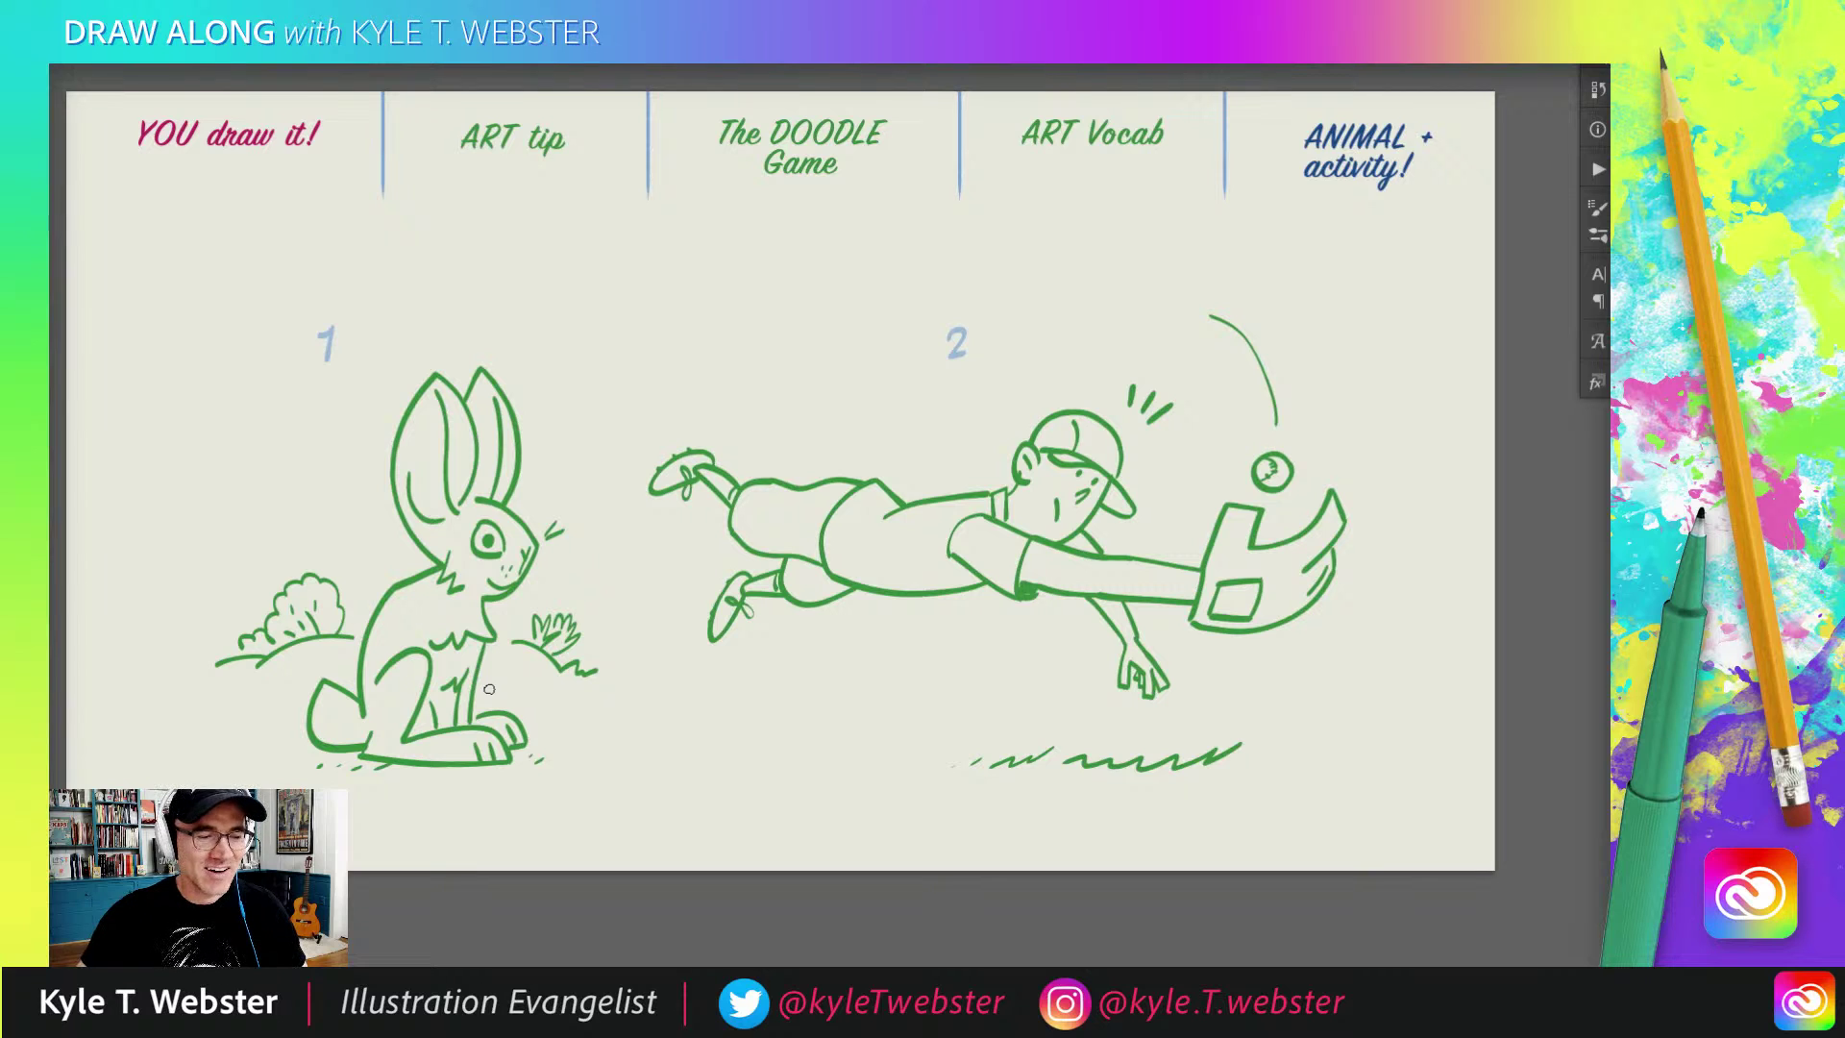
{"action": "left_click_drag", "start_coordinate": [391, 542], "coordinate": [416, 569]}
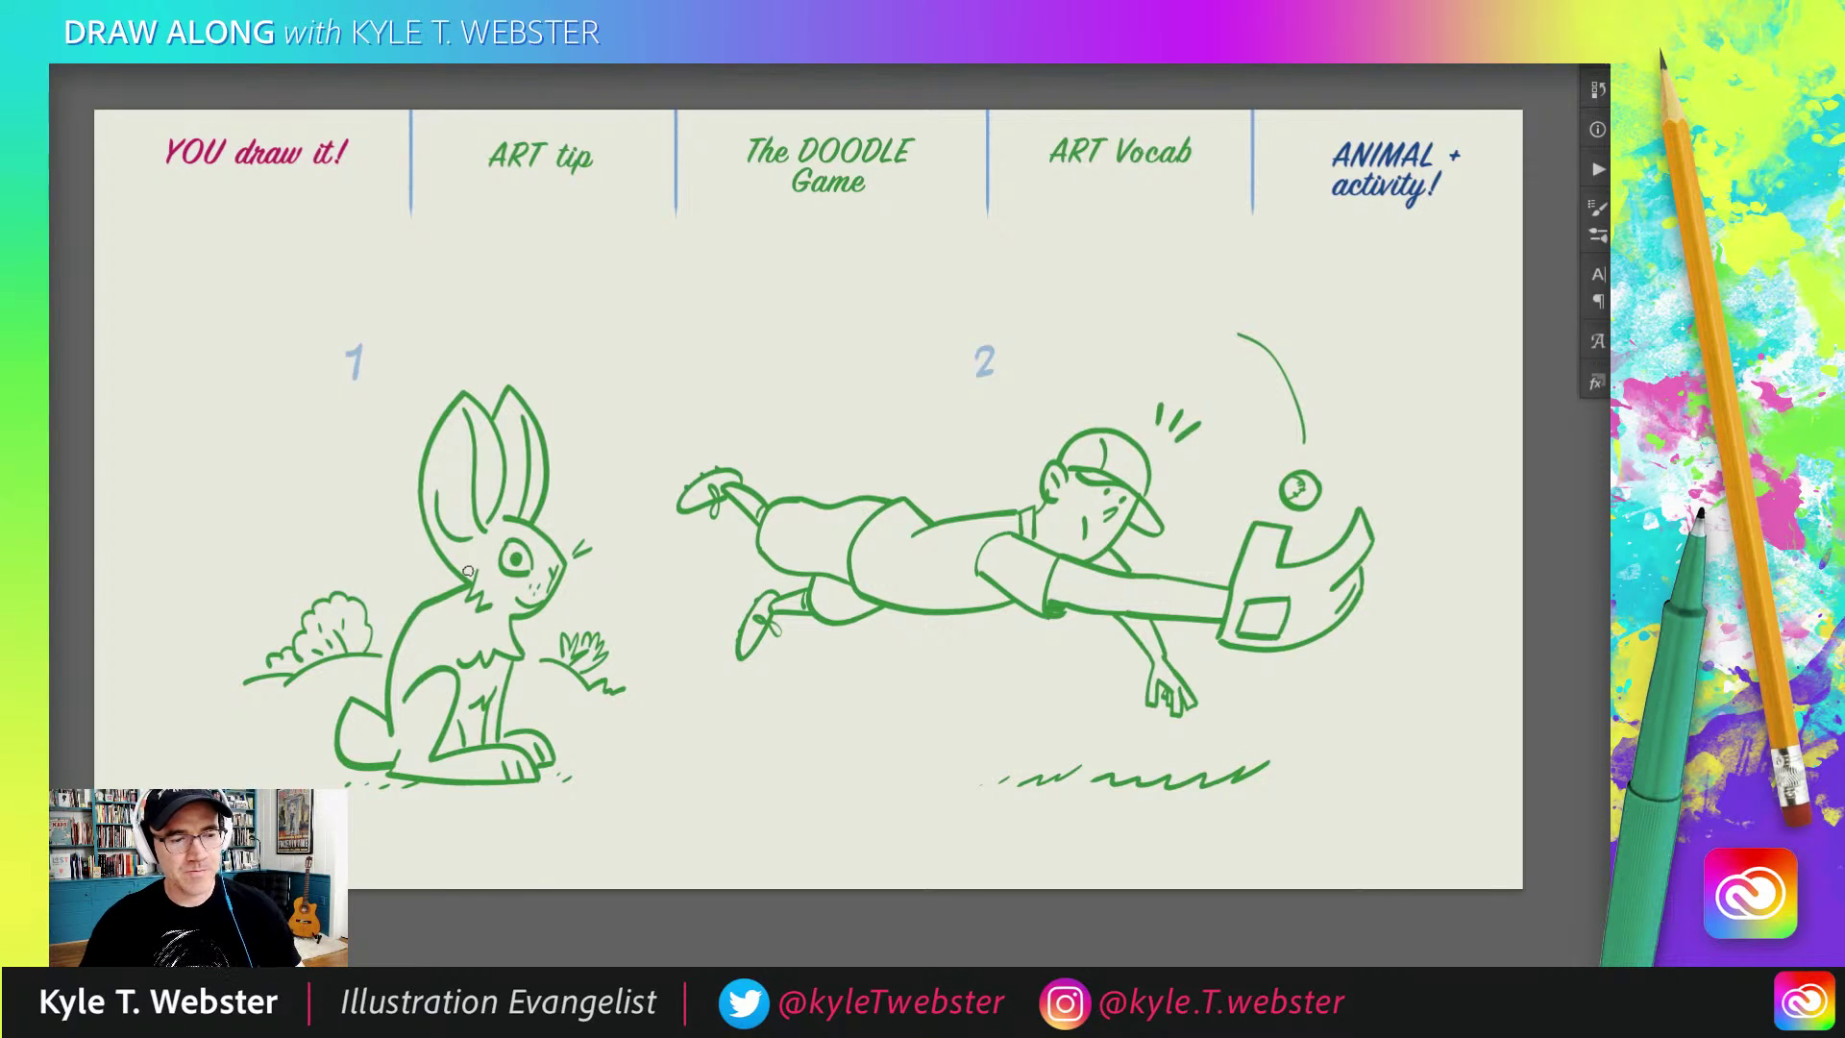
{"action": "left_click_drag", "start_coordinate": [243, 465], "coordinate": [224, 465]}
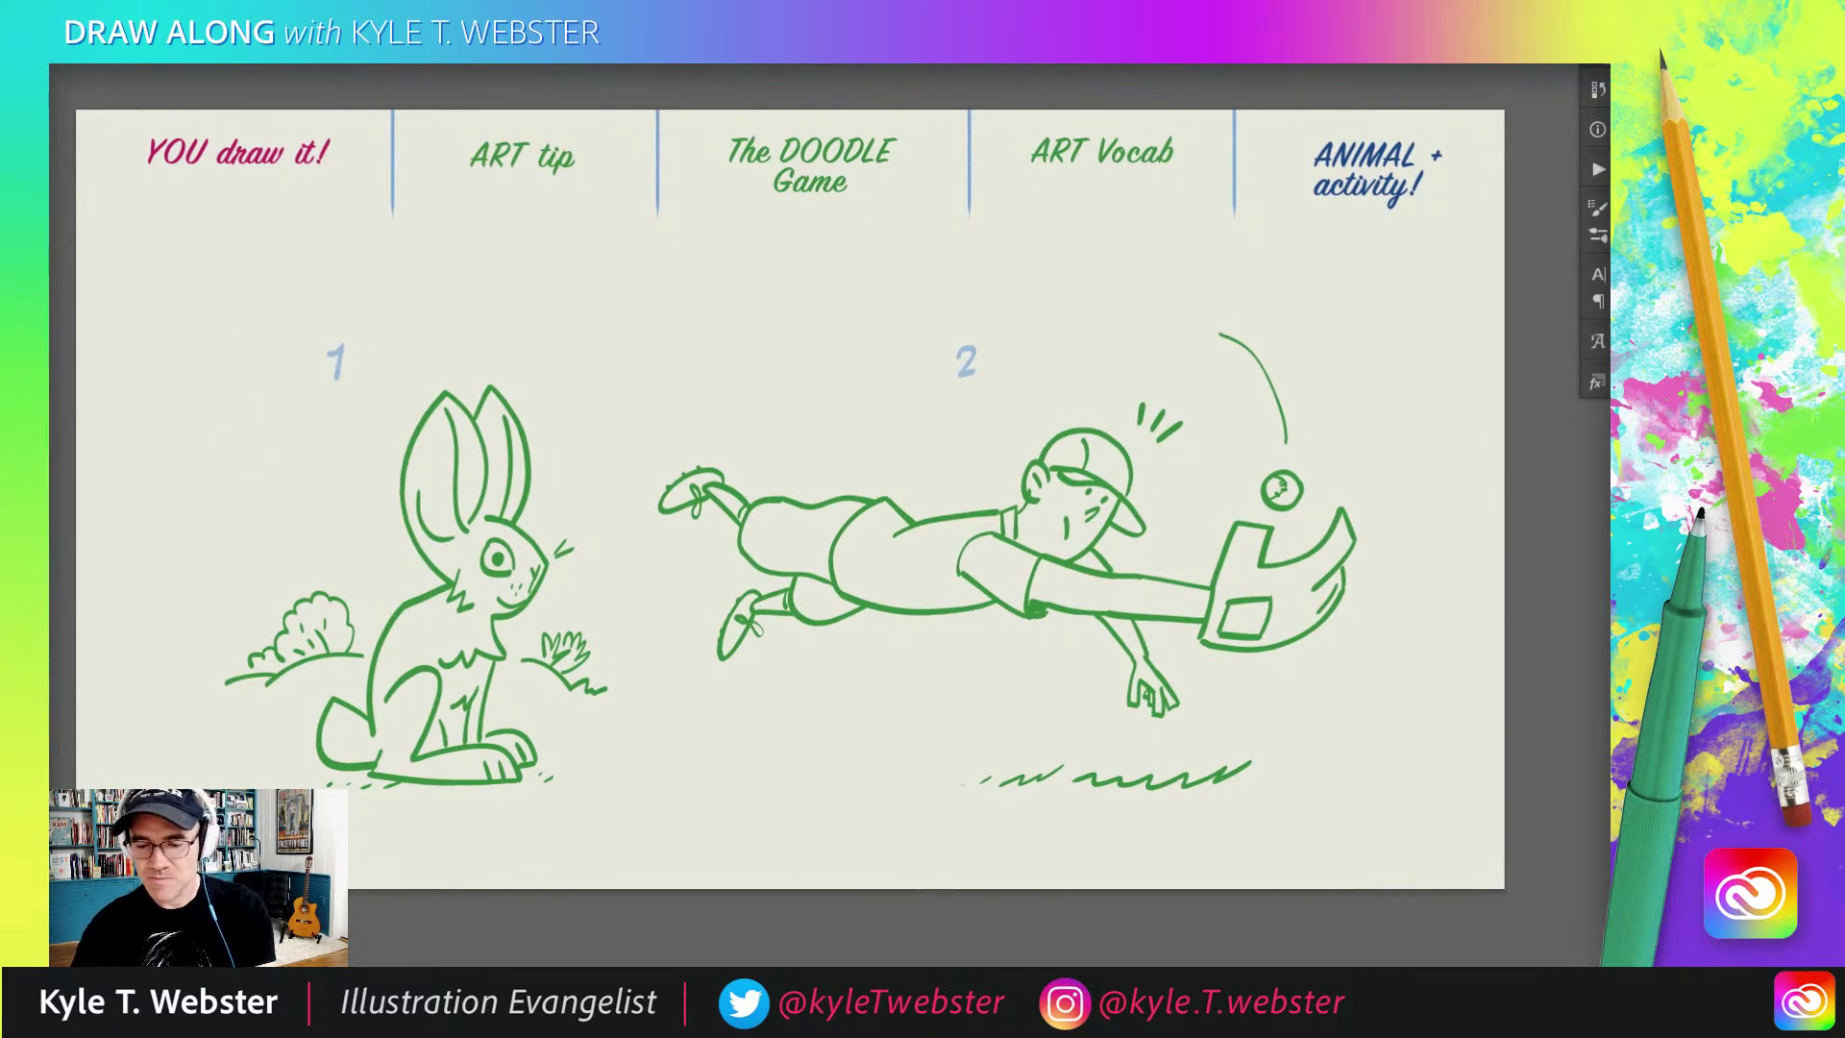
{"action": "left_click", "coordinate": [1614, 805]}
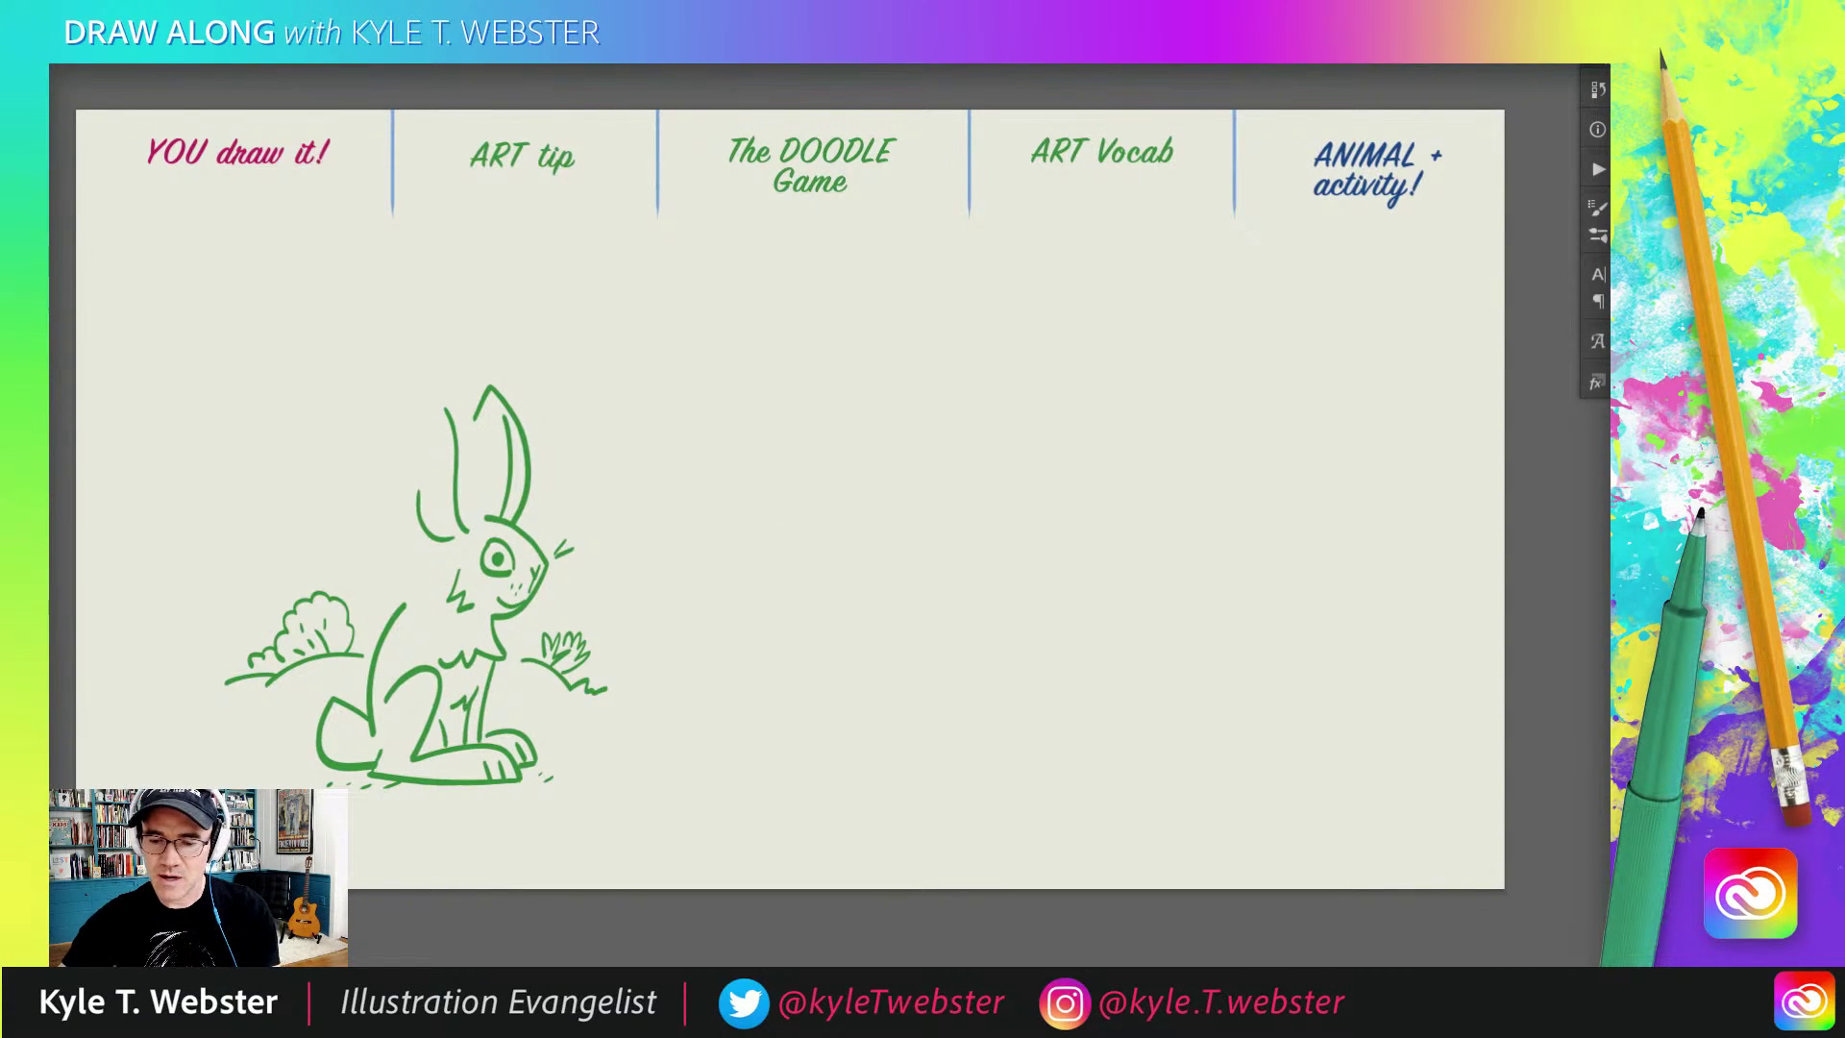
{"action": "key", "text": "Delete"}
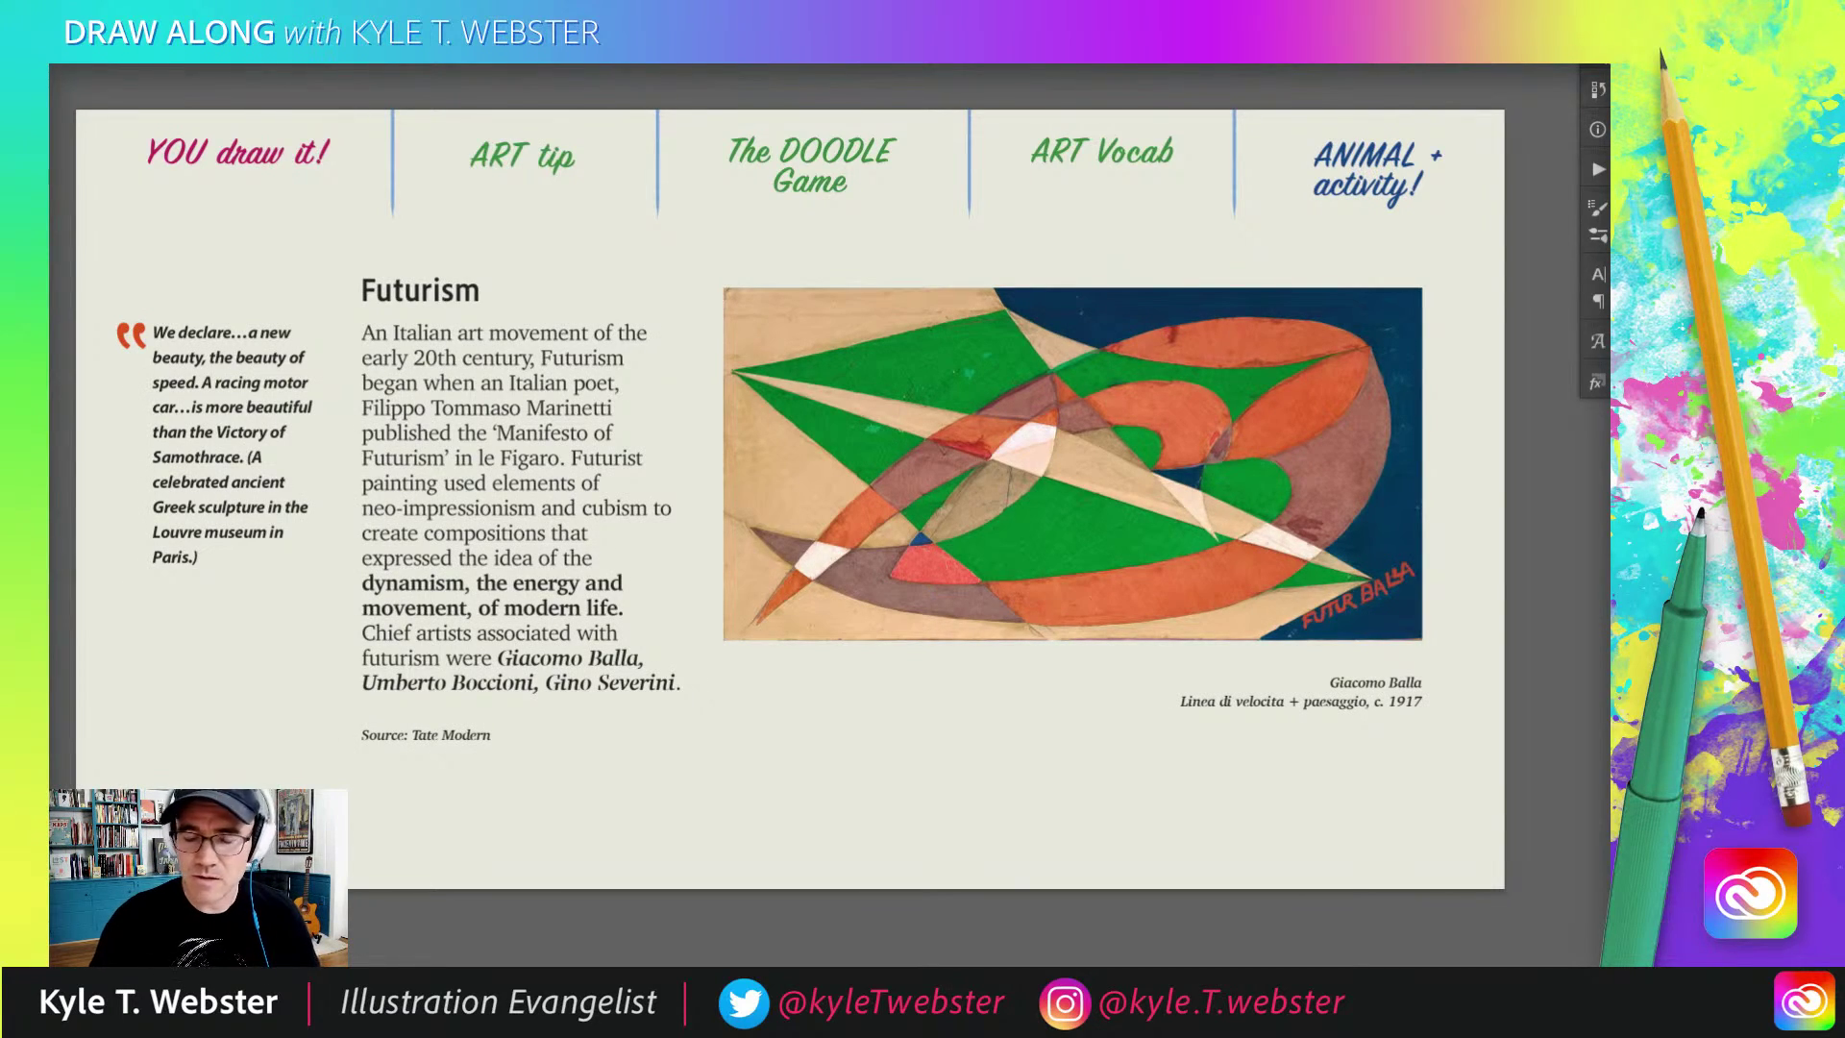
Step: Read the Futurism definition and quote, and examine the Giacomo Balla painting beside them
{"action": "scroll", "coordinate": [550, 602], "scroll_direction": "up", "scroll_amount": 3}
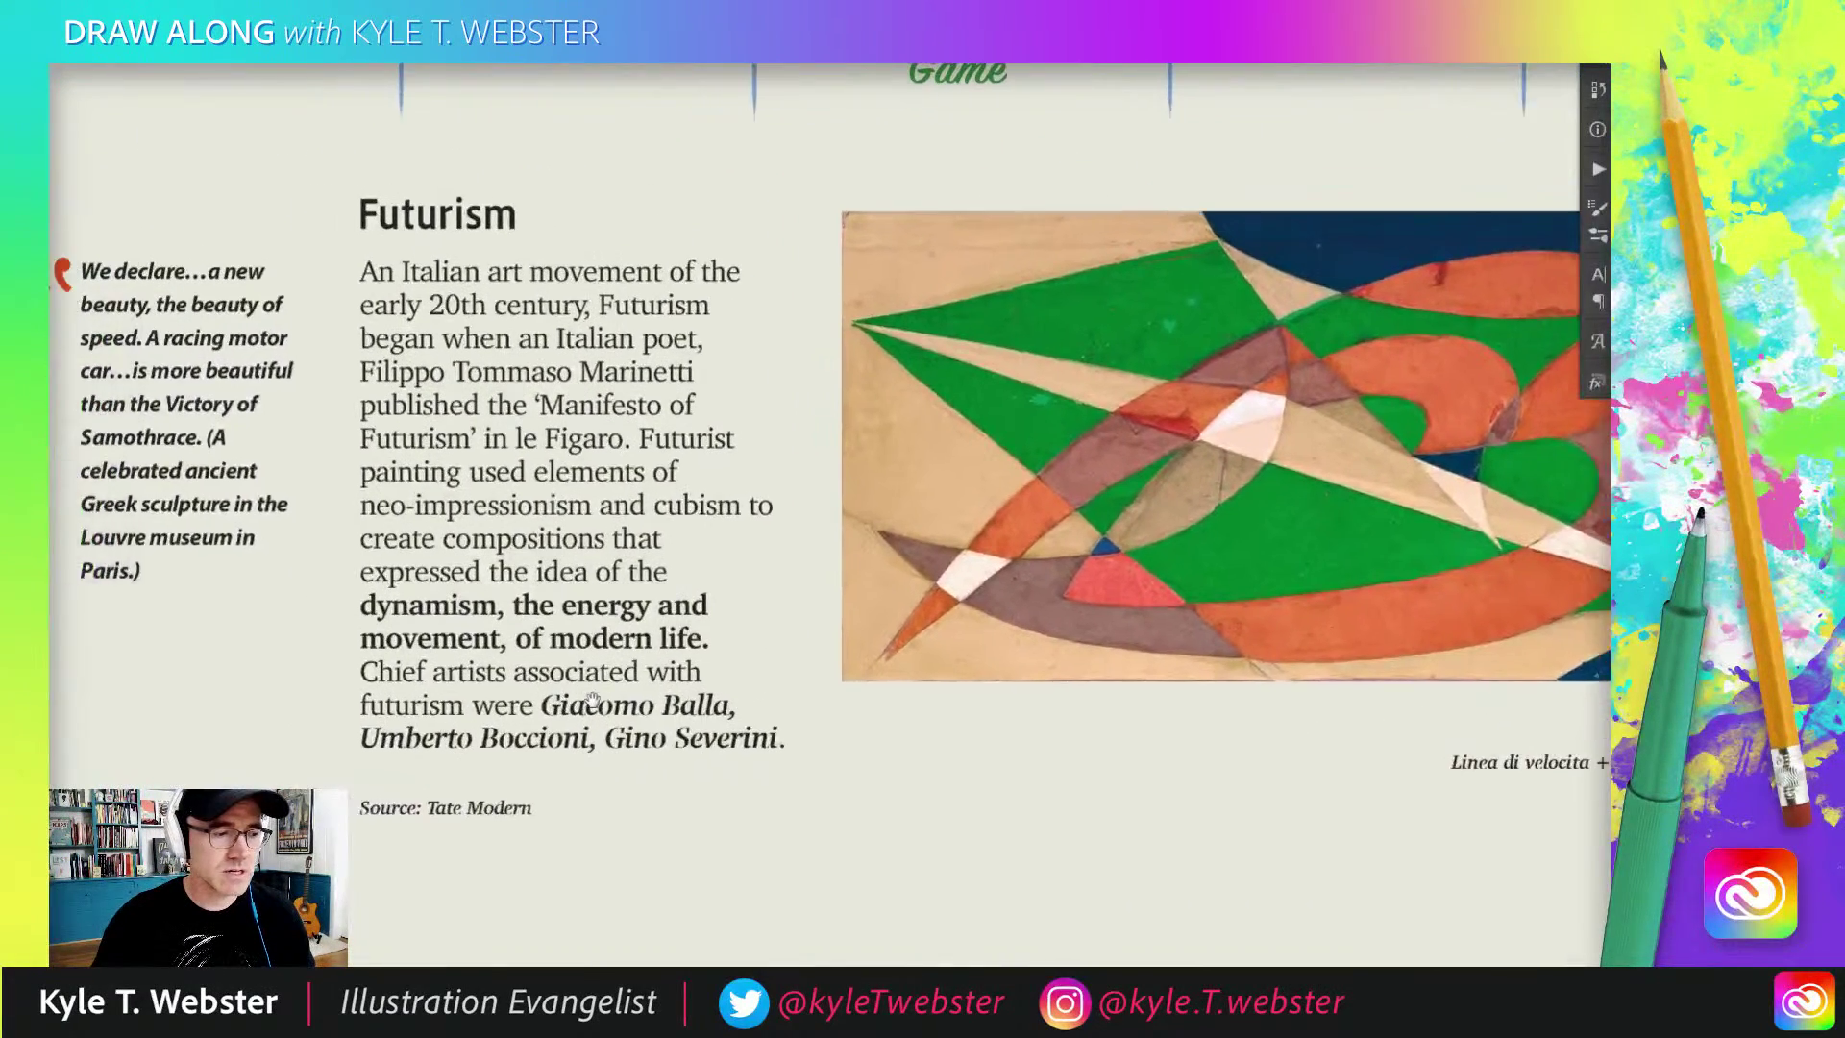
{"action": "scroll", "coordinate": [610, 686], "scroll_direction": "up", "scroll_amount": 2}
{"action": "scroll", "coordinate": [427, 730], "scroll_direction": "down", "scroll_amount": 2}
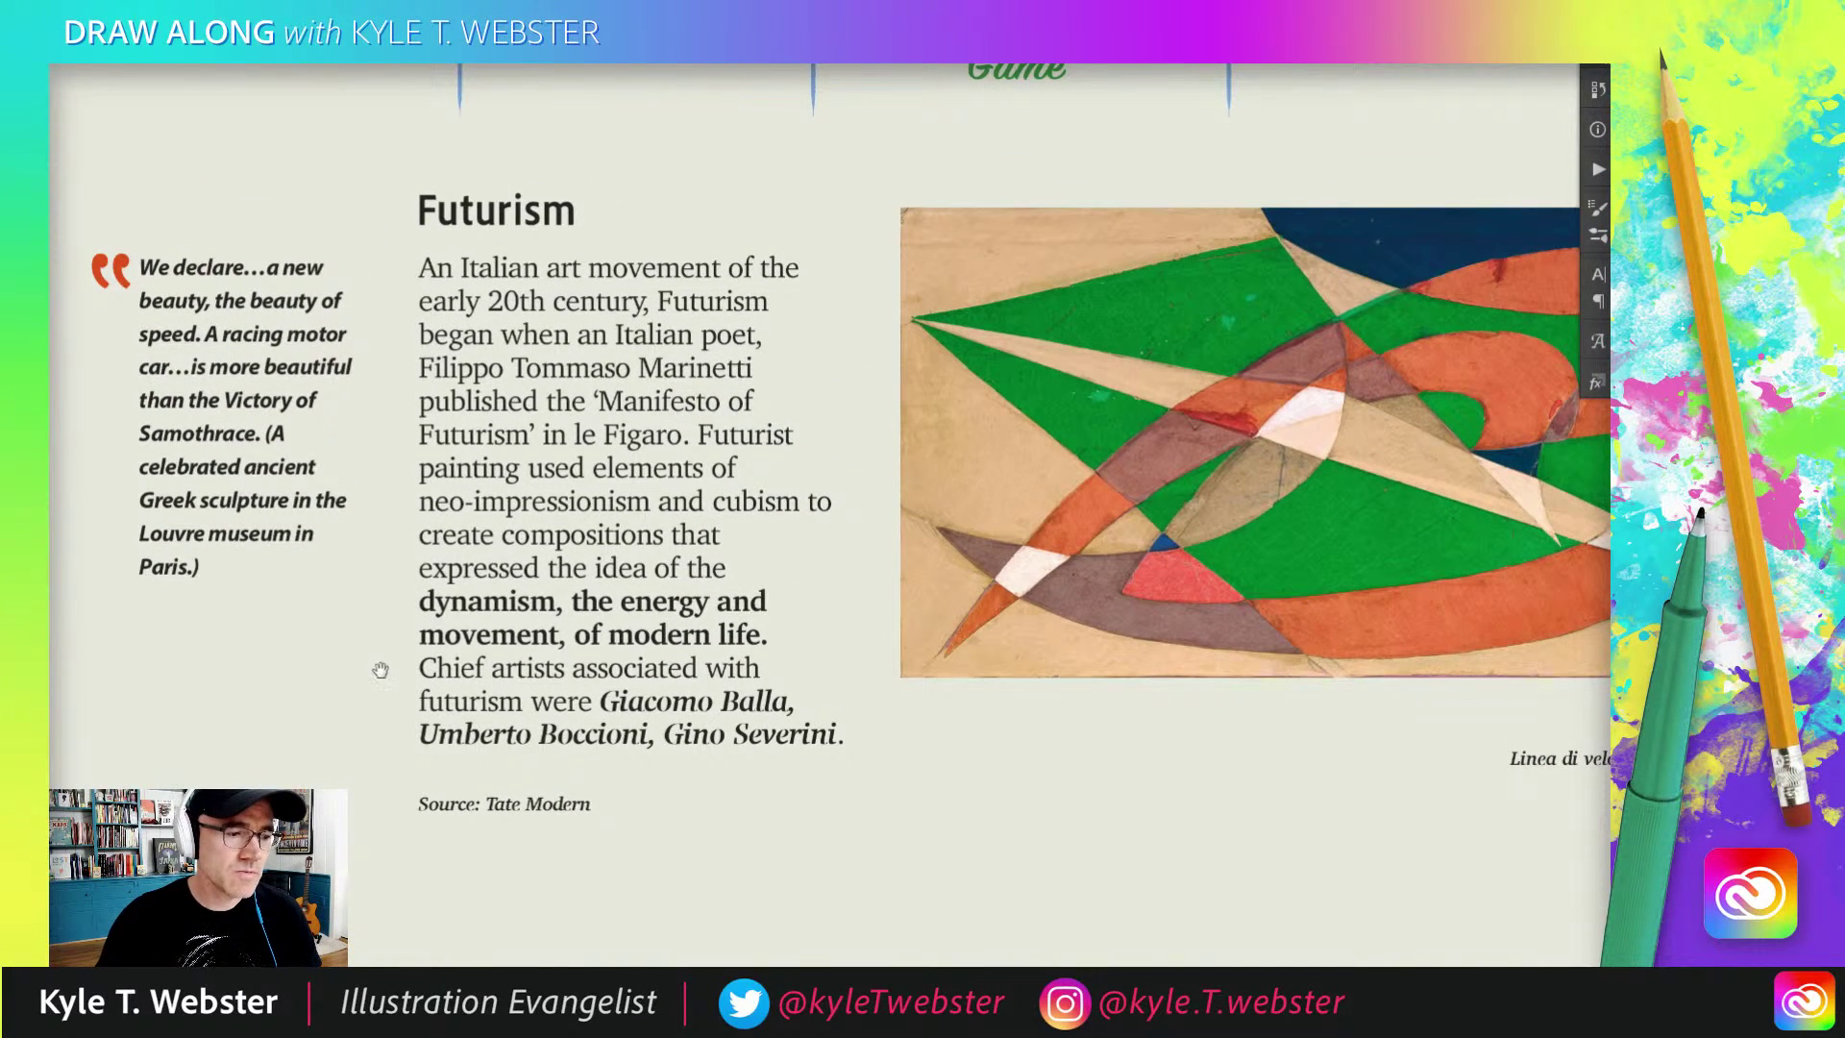
{"action": "left_click_drag", "start_coordinate": [380, 670], "coordinate": [293, 660]}
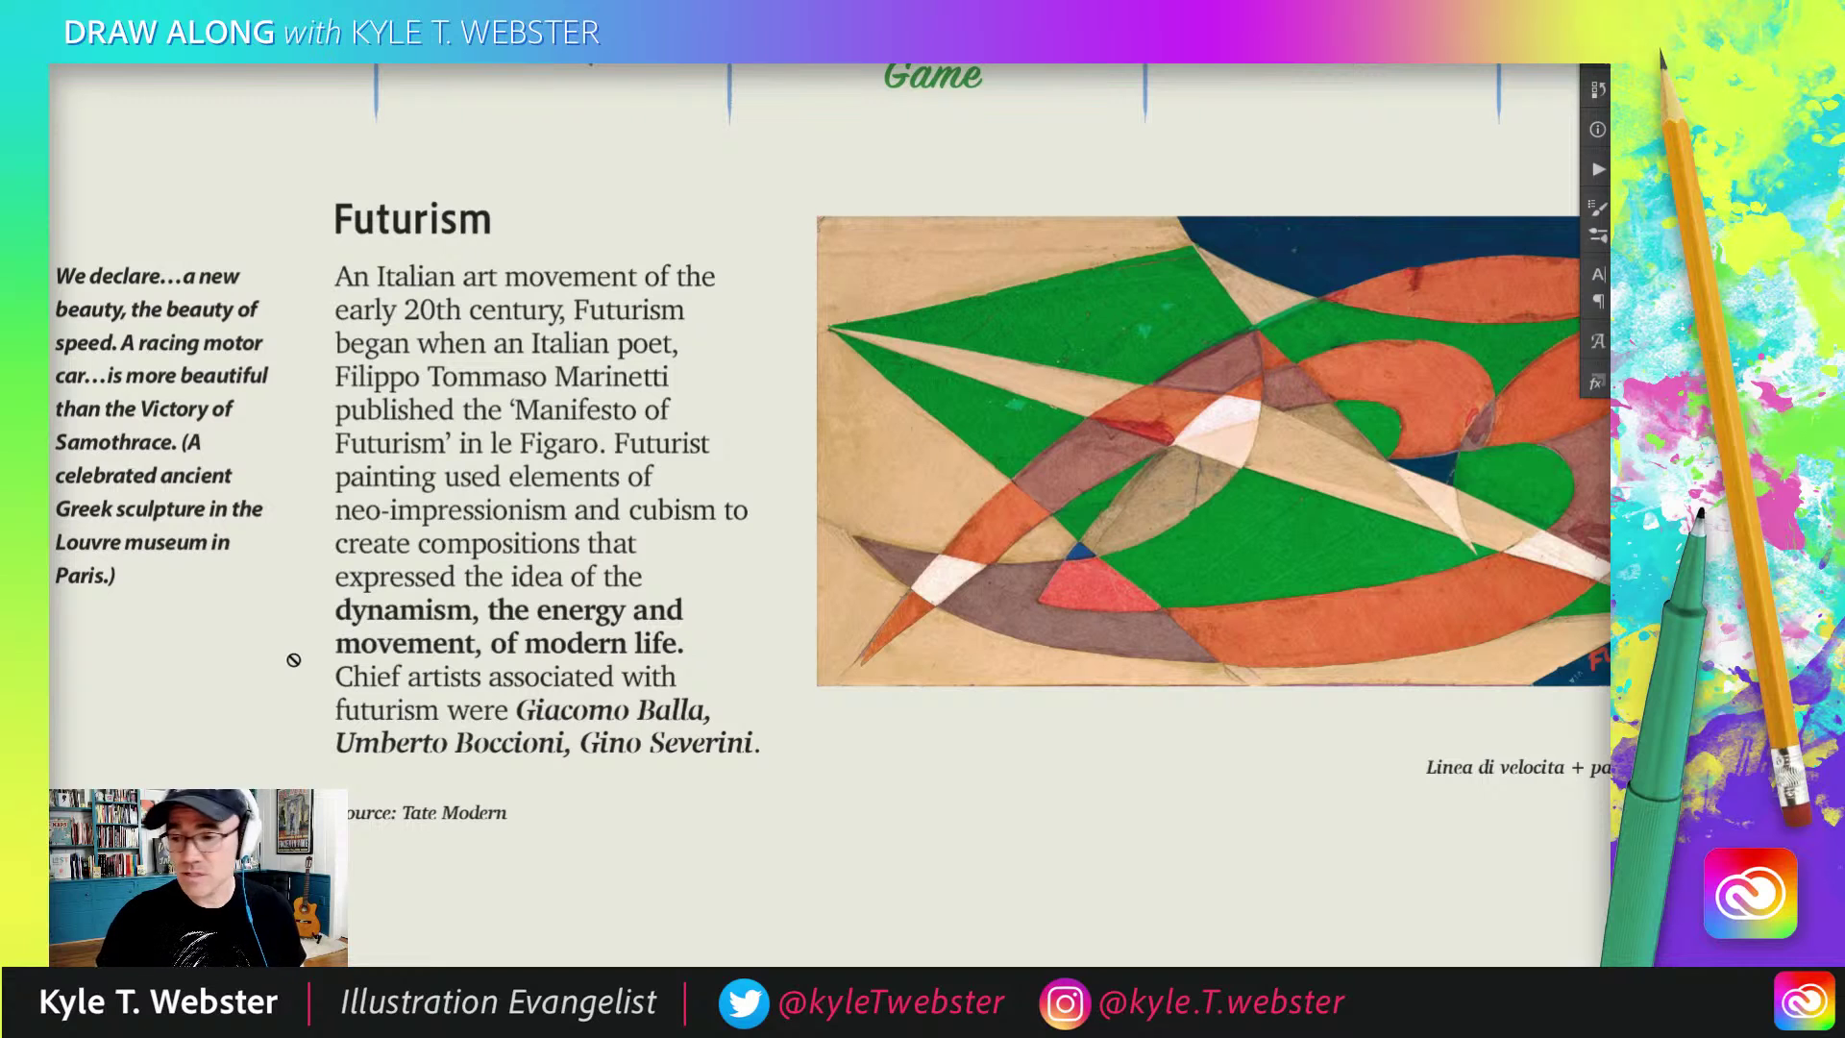
{"action": "left_click_drag", "start_coordinate": [409, 632], "coordinate": [474, 622]}
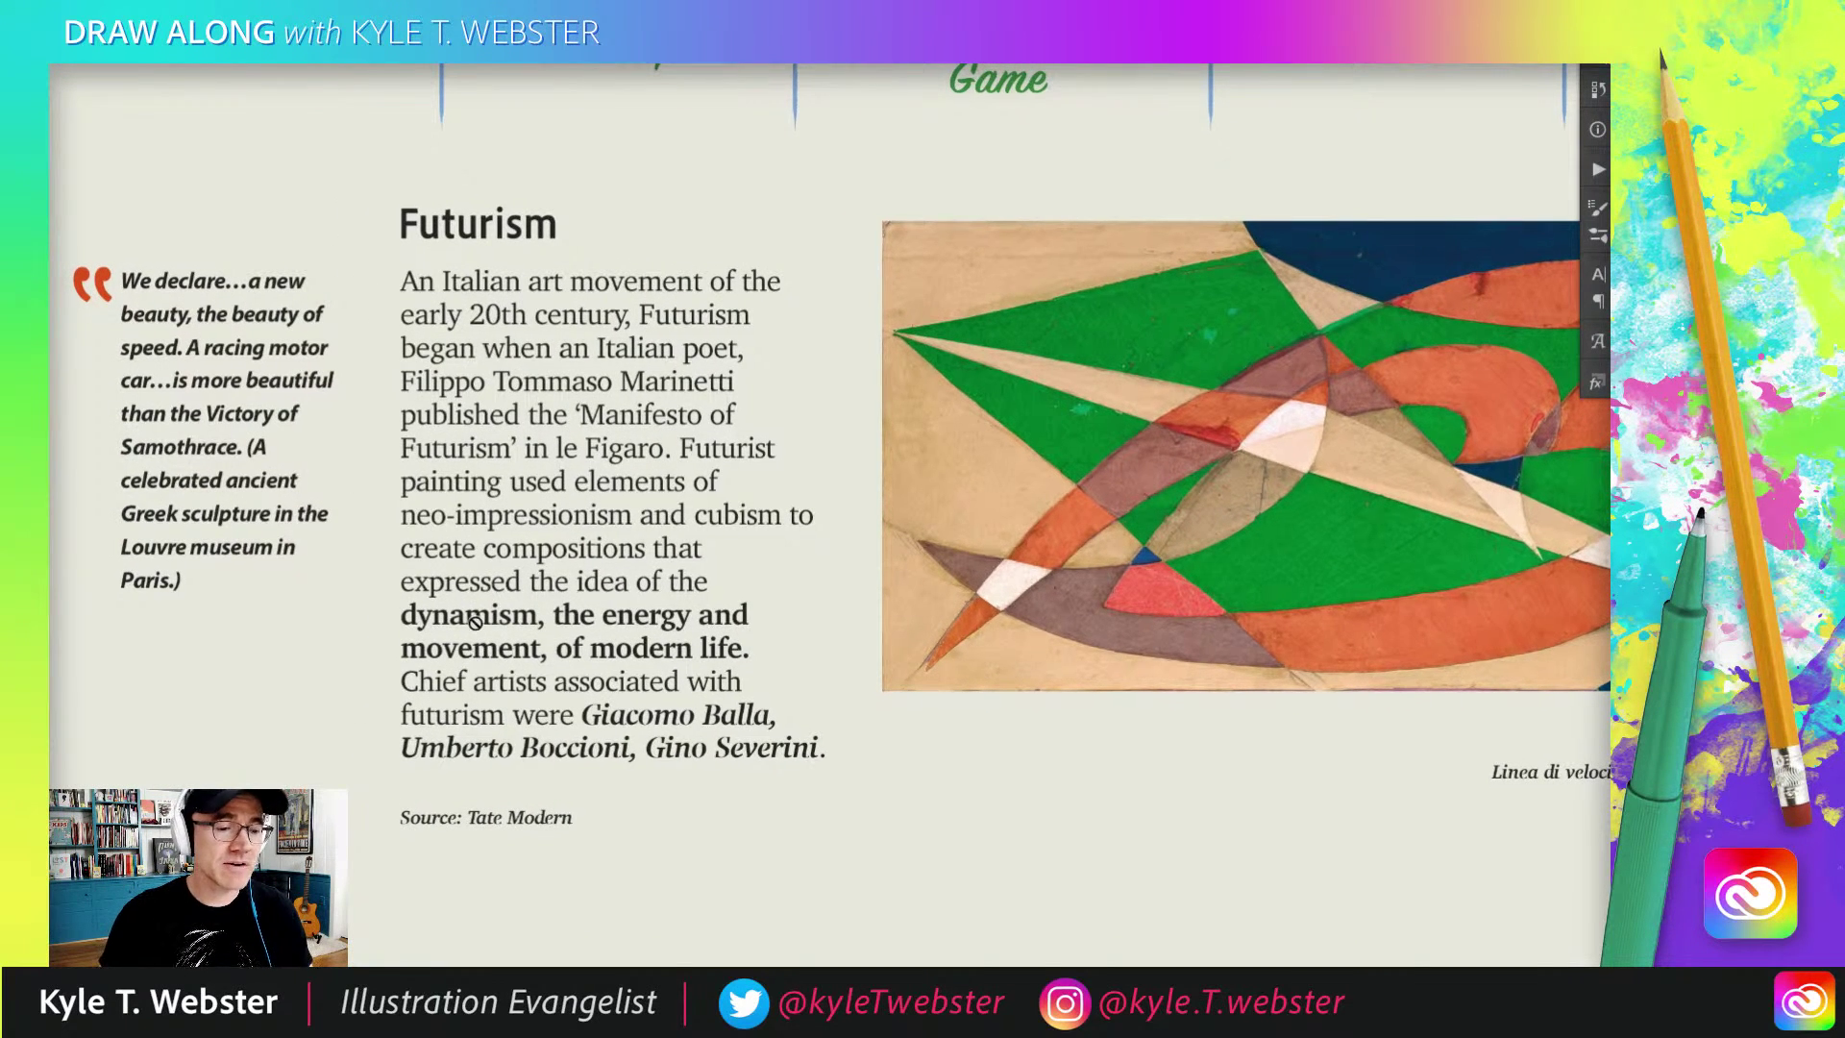
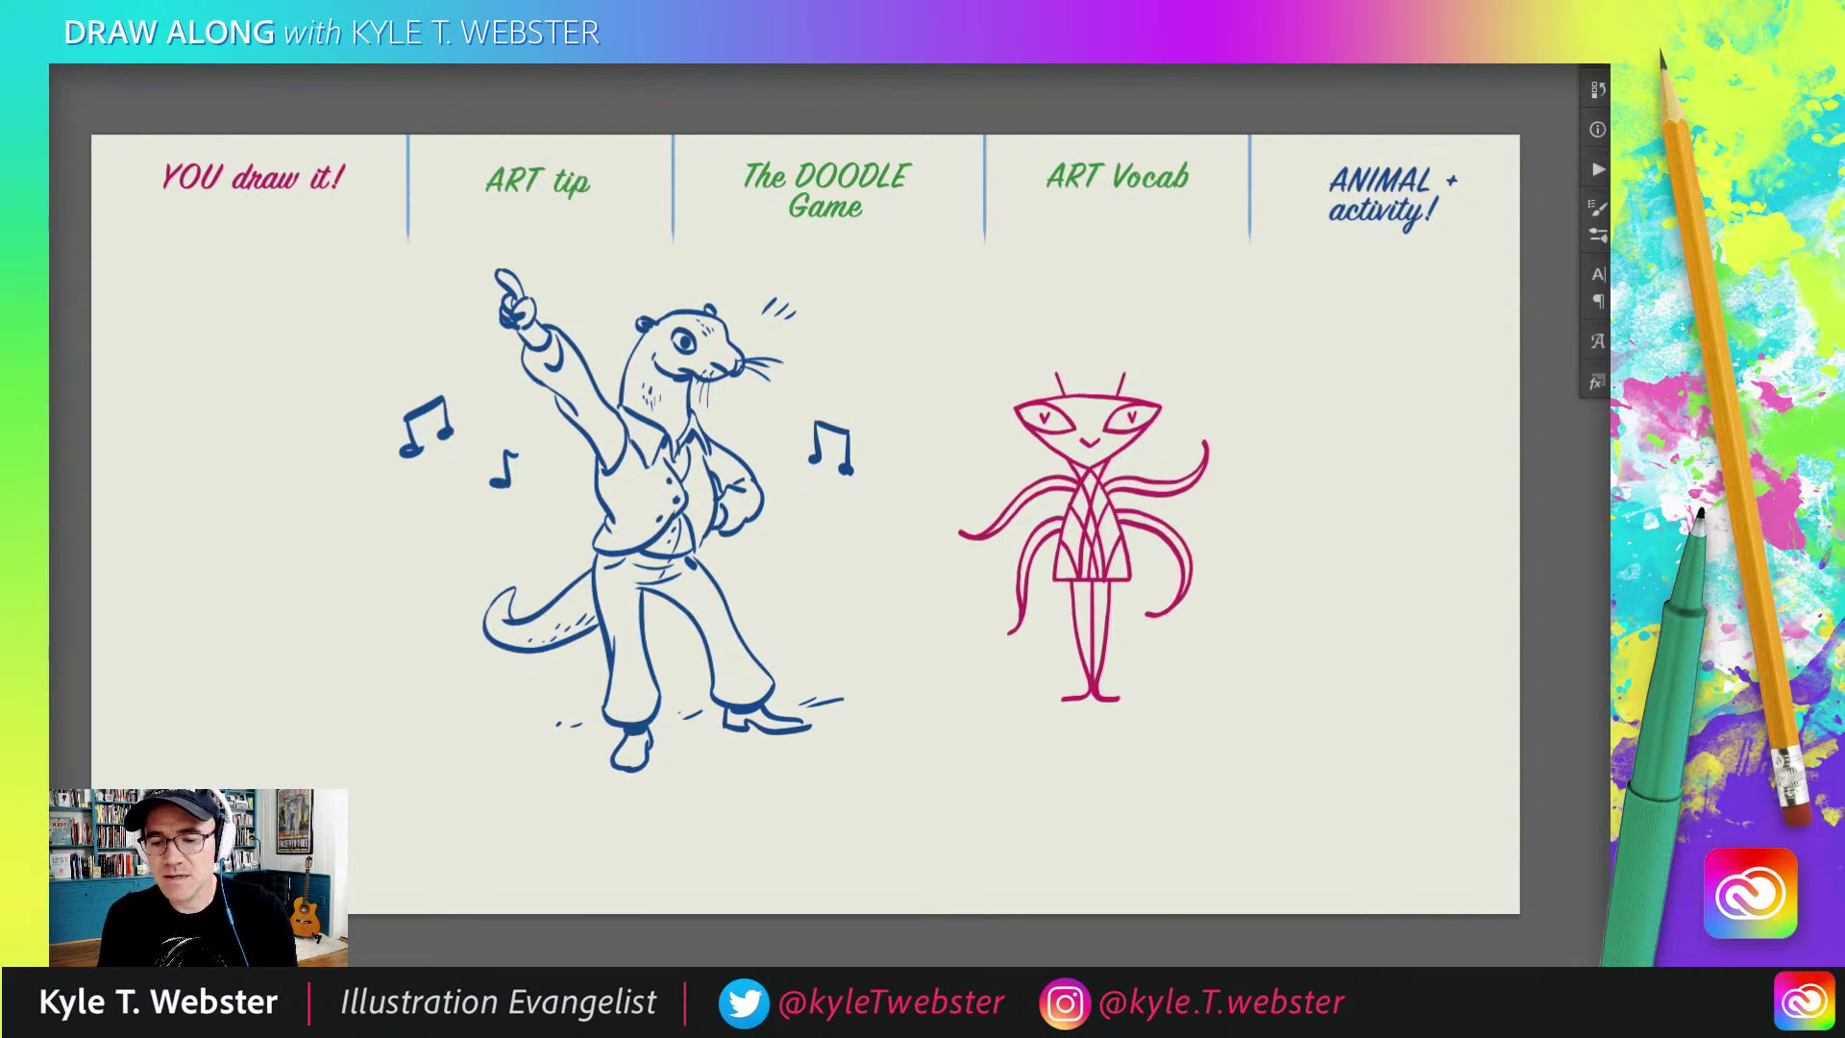
Step: Clear the otter and insect drawings from the page and bring in the magenta drawing of a cyclist seen from behind
{"action": "key", "text": "Delete"}
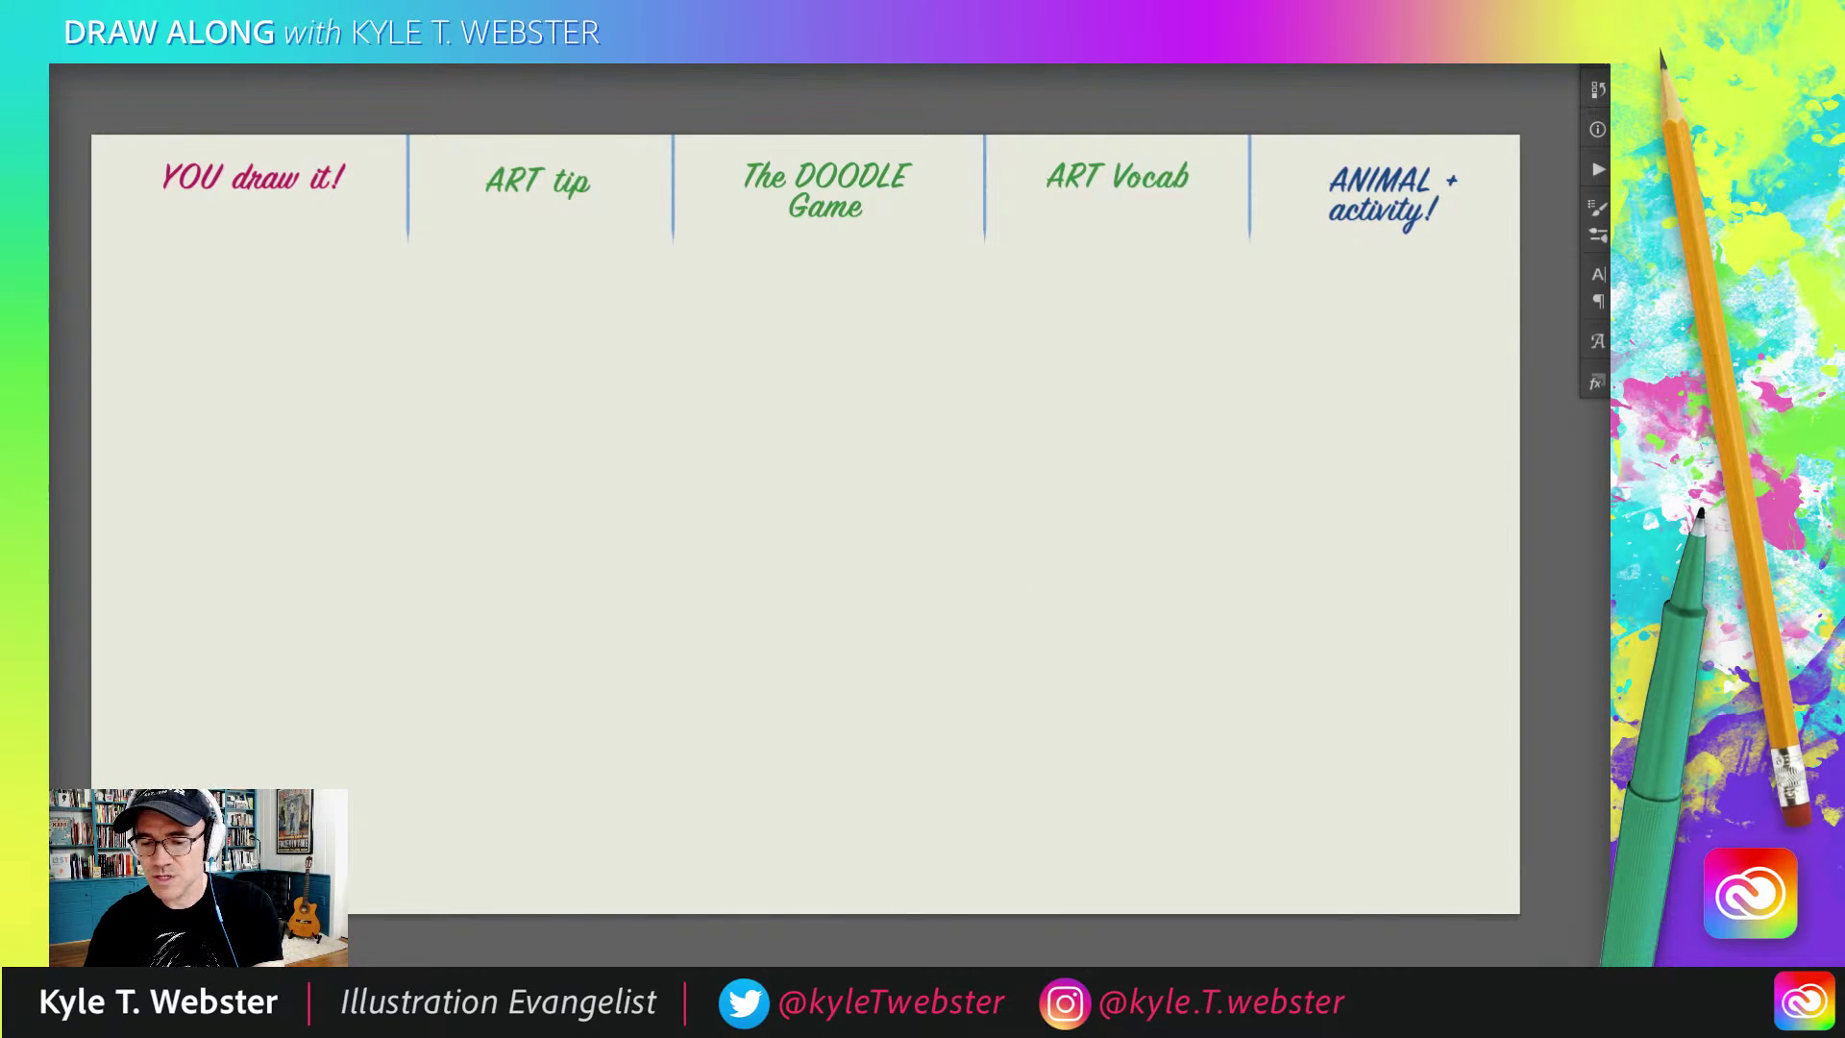
{"action": "key", "text": "ctrl+v"}
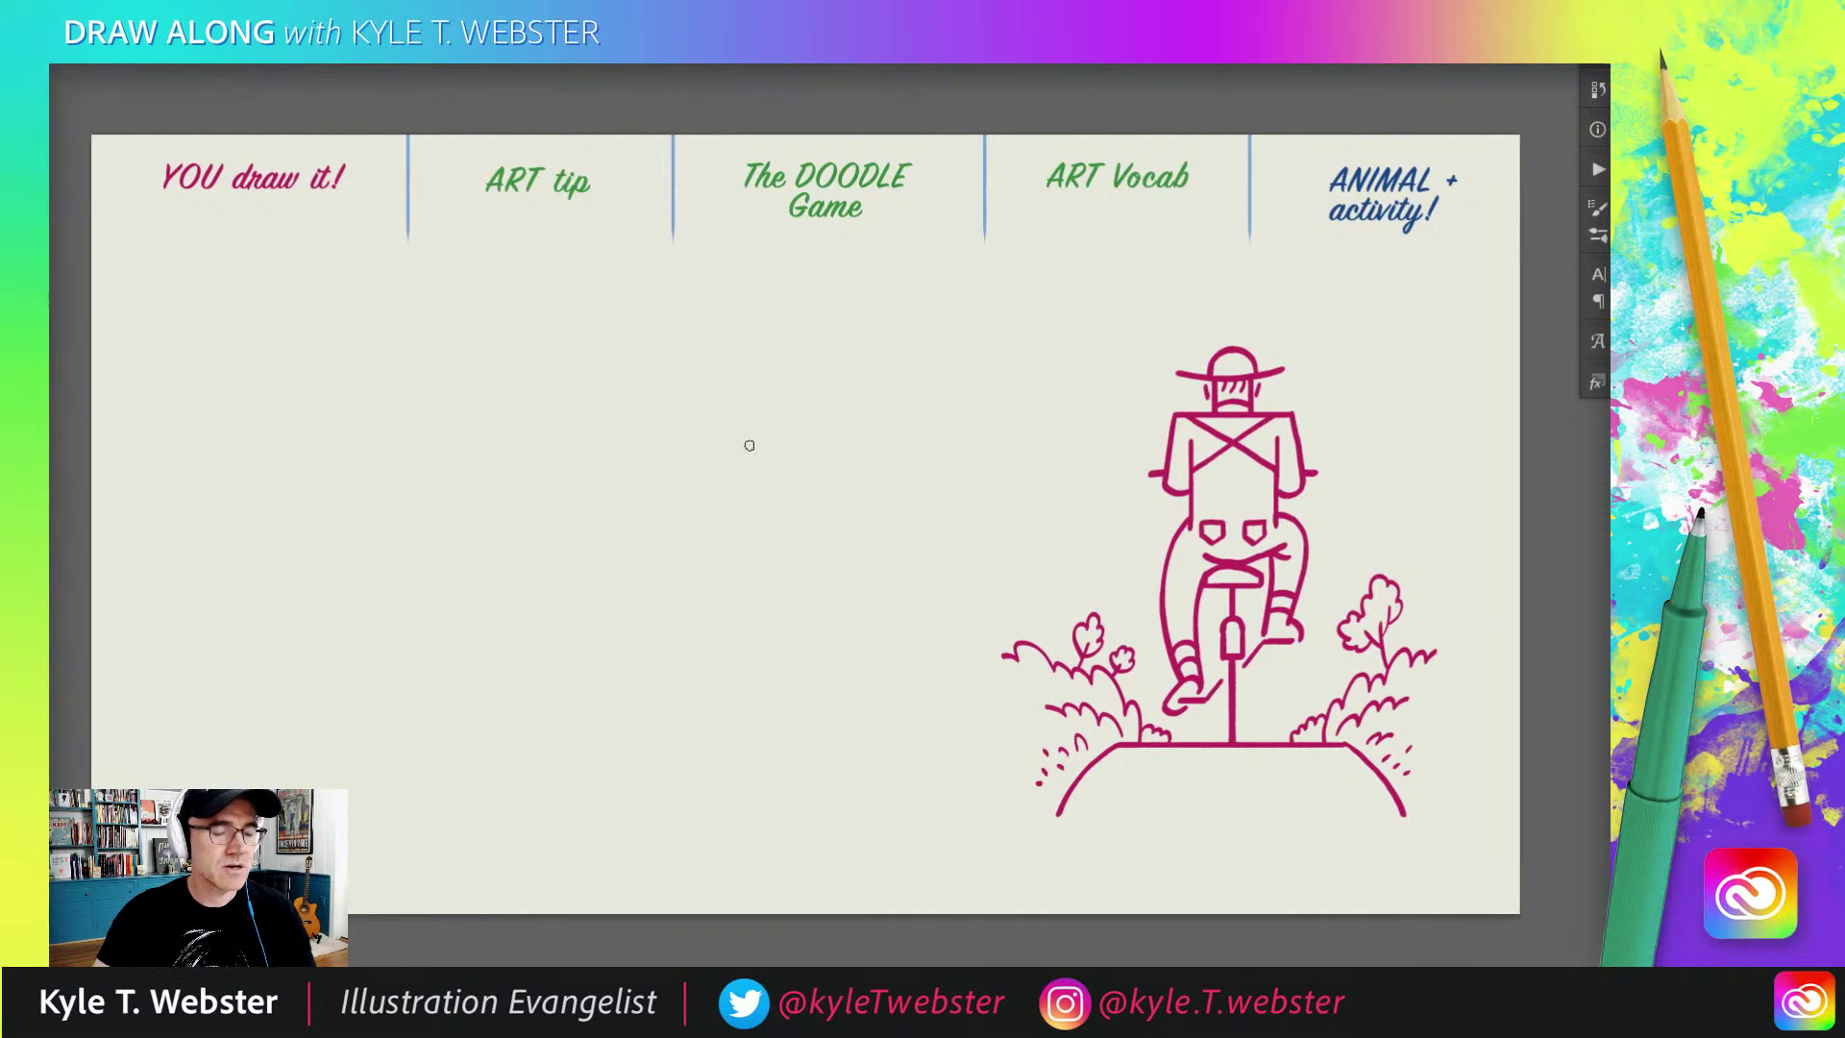
{"action": "scroll", "coordinate": [1344, 176], "scroll_direction": "up", "scroll_amount": 2}
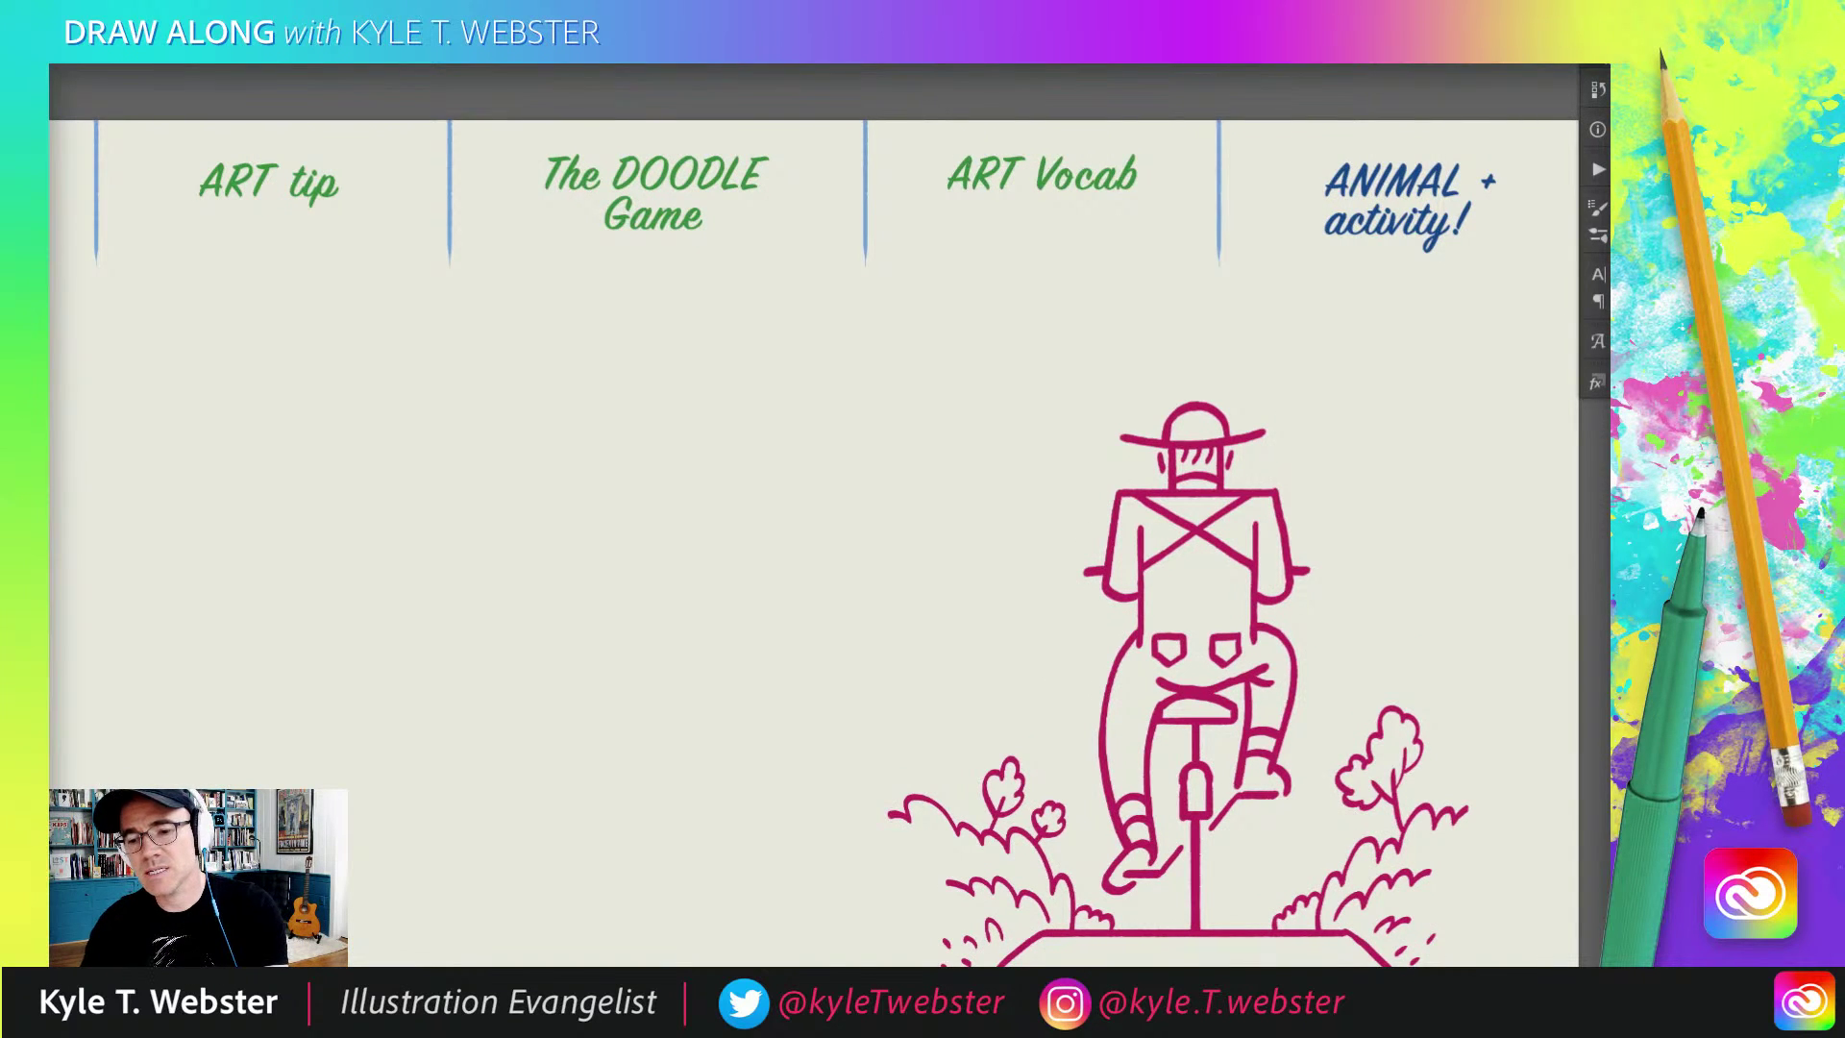
{"action": "scroll", "coordinate": [585, 568], "scroll_direction": "left", "scroll_amount": 5}
{"action": "scroll", "coordinate": [585, 567], "scroll_direction": "down", "scroll_amount": 2}
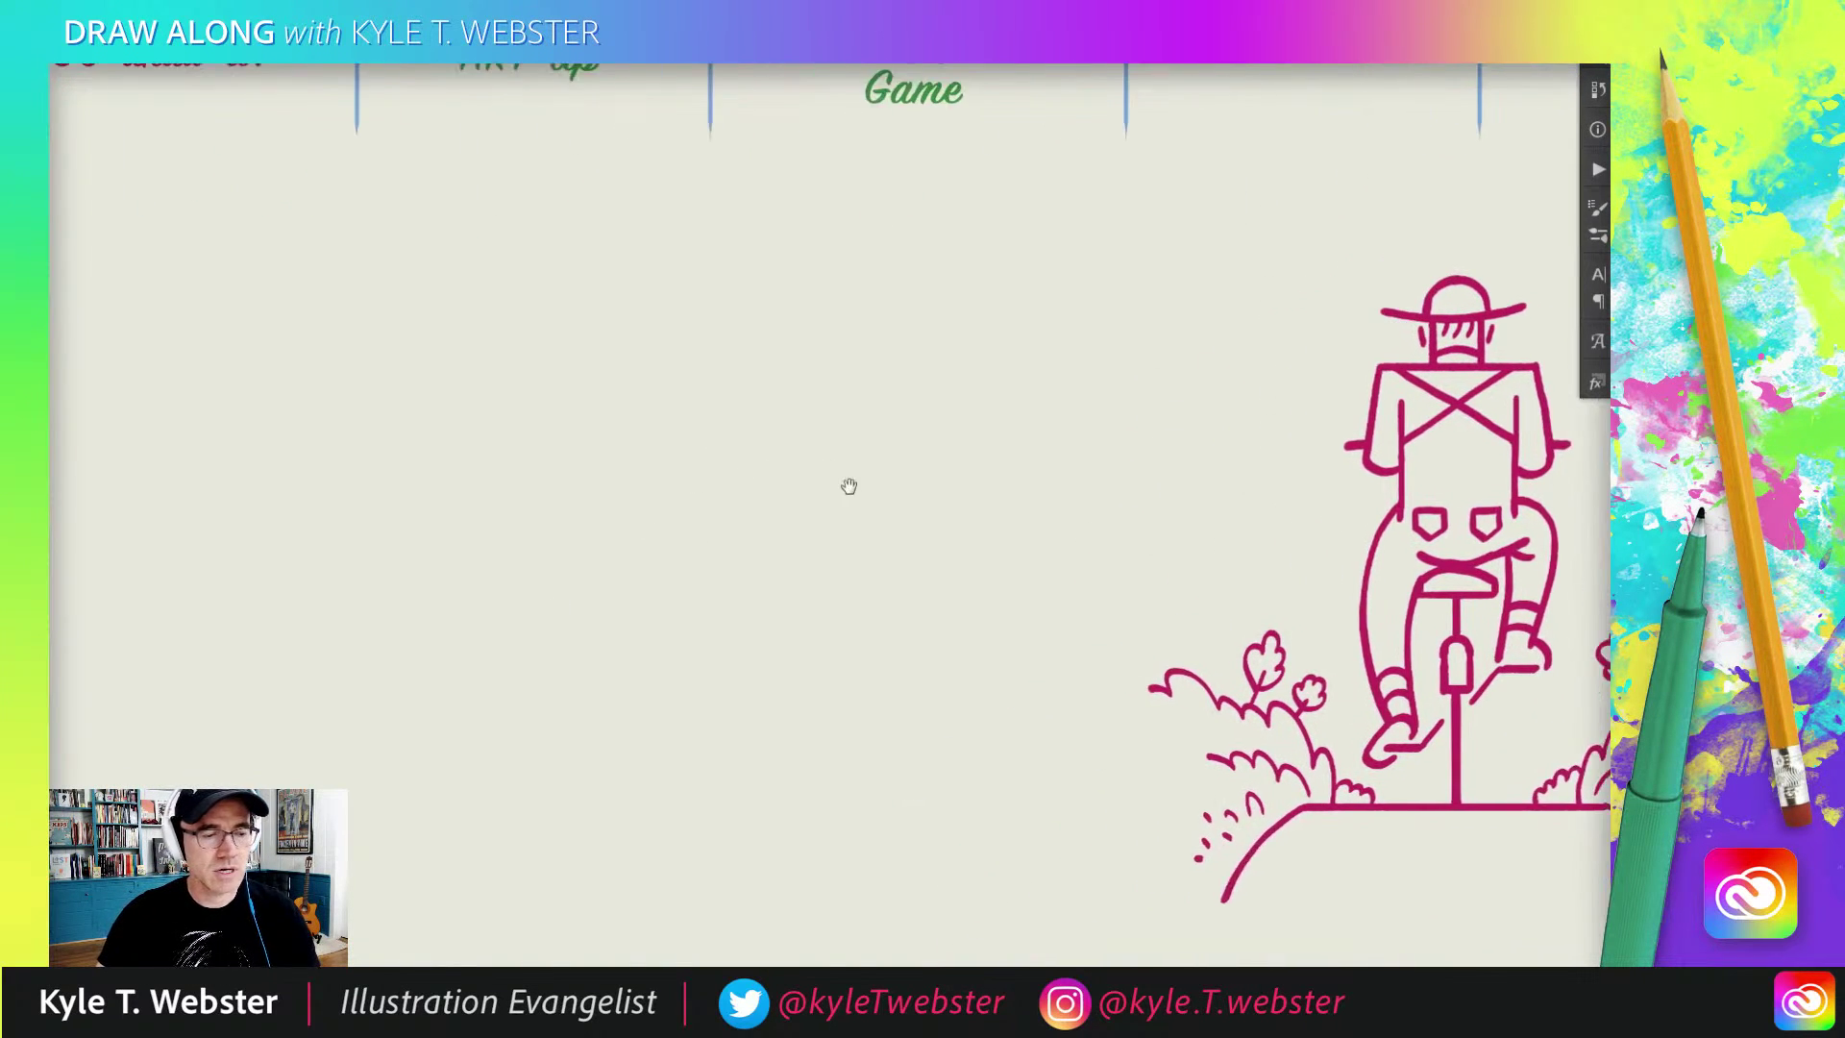
{"action": "mouse_move", "coordinate": [519, 298]}
{"action": "left_mouse_down"}
{"action": "mouse_move", "coordinate": [566, 544]}
{"action": "mouse_move", "coordinate": [461, 576]}
{"action": "mouse_move", "coordinate": [404, 685]}
{"action": "left_mouse_up"}
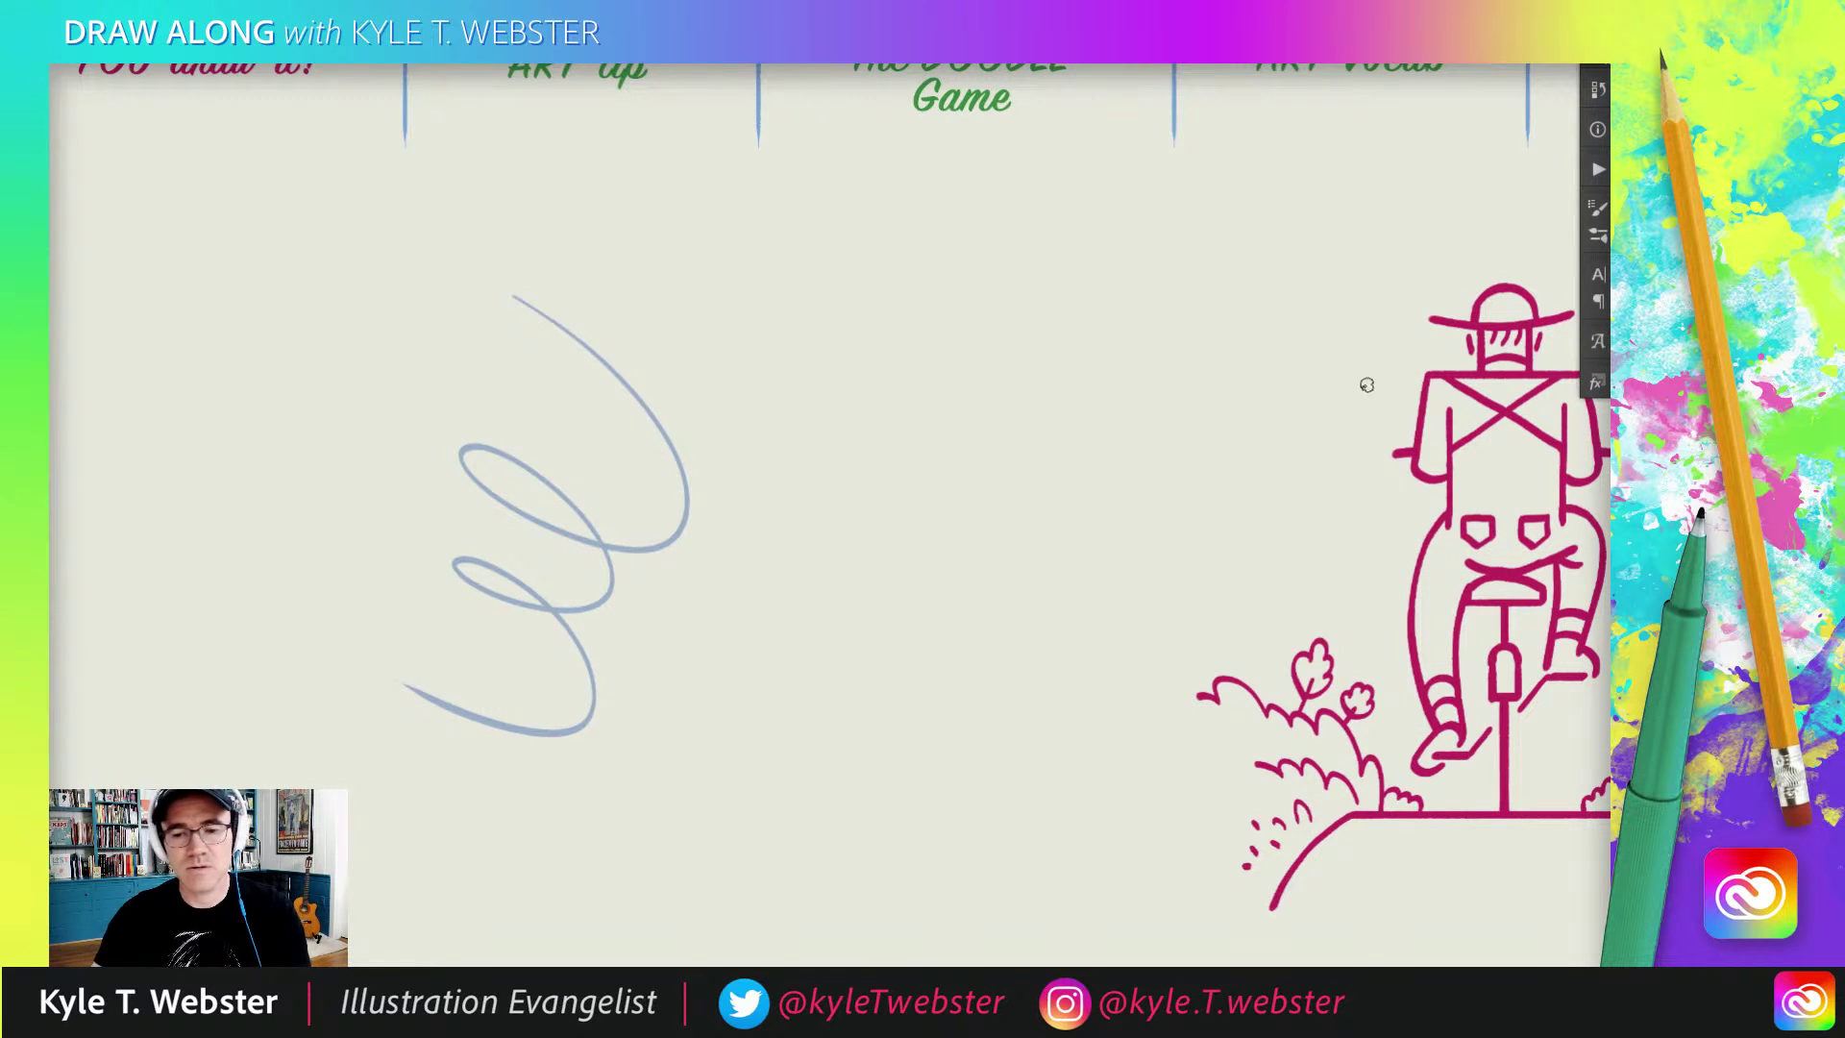
{"action": "key", "text": "ctrl+z"}
{"action": "mouse_move", "coordinate": [553, 332]}
{"action": "left_mouse_down"}
{"action": "mouse_move", "coordinate": [526, 495]}
{"action": "mouse_move", "coordinate": [607, 730]}
{"action": "left_mouse_up"}
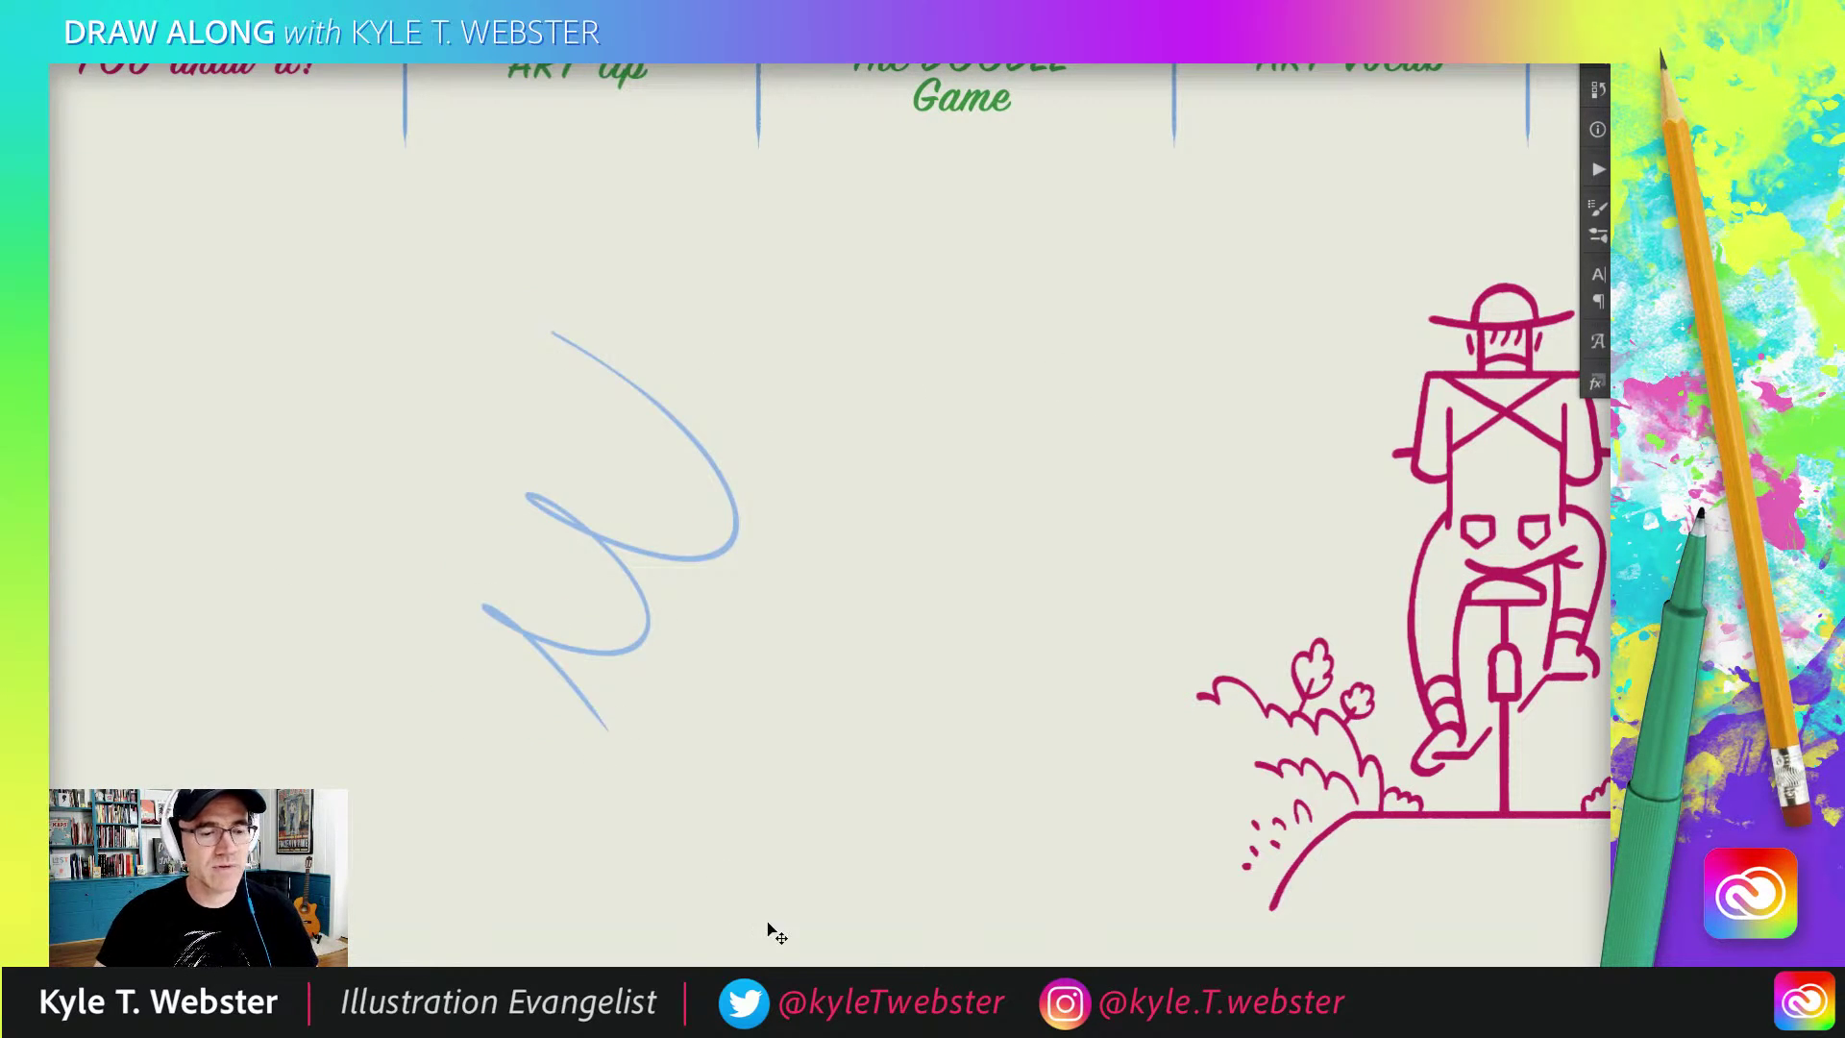
{"action": "key", "text": "ctrl+z"}
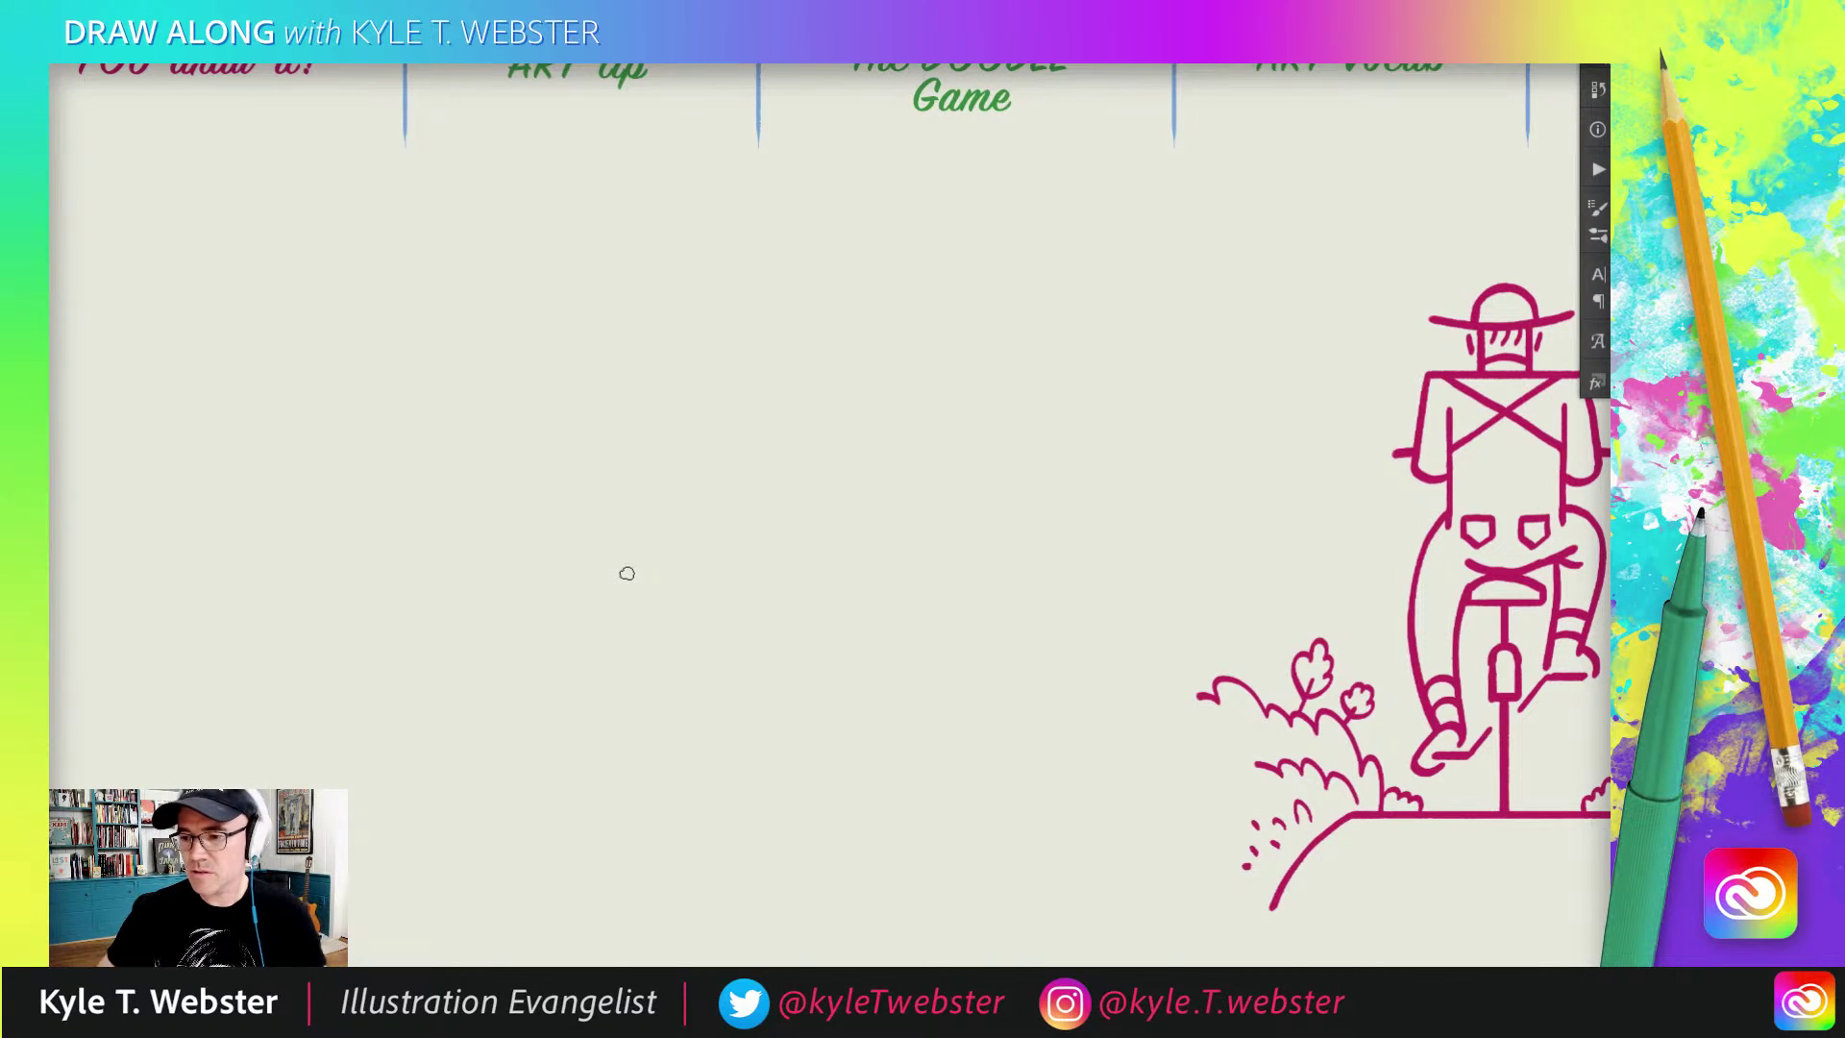
Step: Sketch a lion's head in light blue at the empty side of the page, with a round skull, broad muzzle, furry cheeks and two rounded ears
{"action": "mouse_move", "coordinate": [547, 432]}
{"action": "left_mouse_down"}
{"action": "mouse_move", "coordinate": [551, 493]}
{"action": "mouse_move", "coordinate": [593, 515]}
{"action": "mouse_move", "coordinate": [559, 488]}
{"action": "left_mouse_up"}
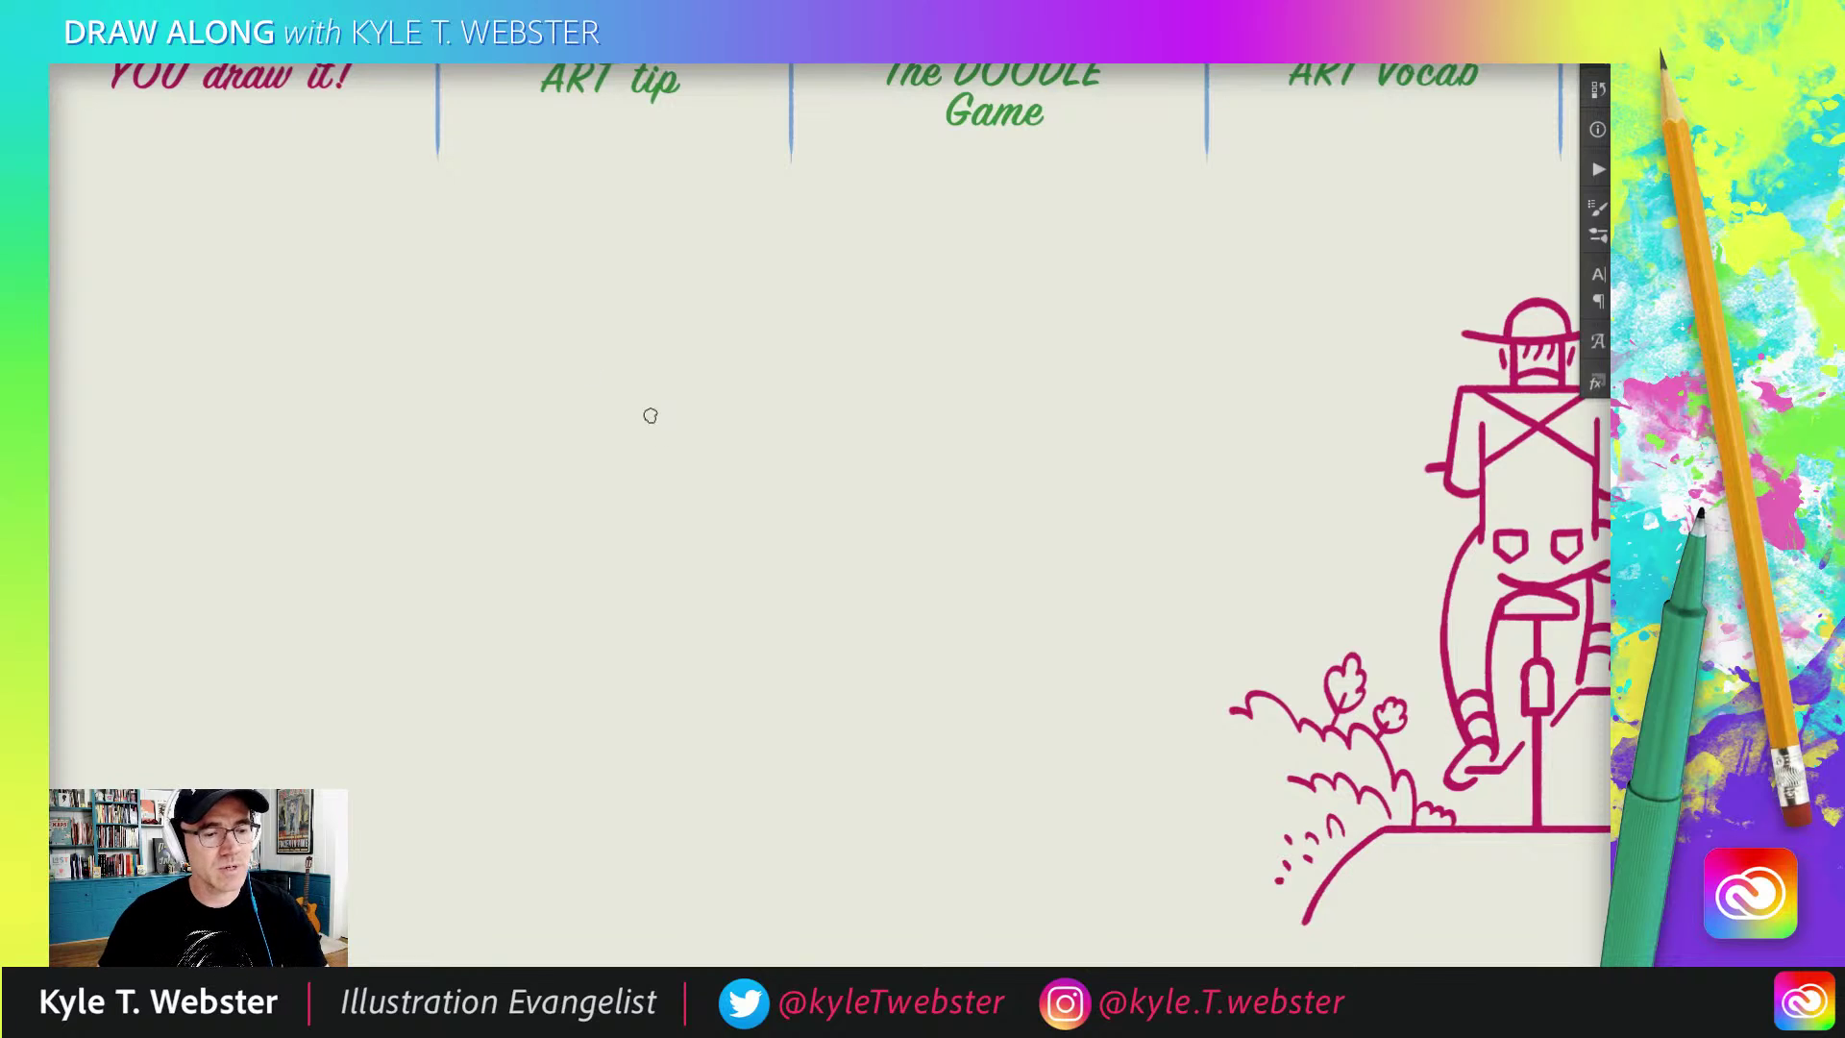
{"action": "mouse_move", "coordinate": [576, 396]}
{"action": "left_mouse_down"}
{"action": "mouse_move", "coordinate": [603, 535]}
{"action": "mouse_move", "coordinate": [613, 391]}
{"action": "mouse_move", "coordinate": [598, 531]}
{"action": "mouse_move", "coordinate": [619, 430]}
{"action": "mouse_move", "coordinate": [616, 491]}
{"action": "mouse_move", "coordinate": [620, 459]}
{"action": "mouse_move", "coordinate": [602, 476]}
{"action": "mouse_move", "coordinate": [636, 486]}
{"action": "mouse_move", "coordinate": [576, 475]}
{"action": "mouse_move", "coordinate": [620, 495]}
{"action": "mouse_move", "coordinate": [628, 463]}
{"action": "mouse_move", "coordinate": [626, 522]}
{"action": "mouse_move", "coordinate": [568, 498]}
{"action": "mouse_move", "coordinate": [601, 540]}
{"action": "mouse_move", "coordinate": [557, 514]}
{"action": "mouse_move", "coordinate": [626, 524]}
{"action": "mouse_move", "coordinate": [579, 551]}
{"action": "mouse_move", "coordinate": [560, 532]}
{"action": "mouse_move", "coordinate": [603, 518]}
{"action": "mouse_move", "coordinate": [551, 511]}
{"action": "mouse_move", "coordinate": [622, 499]}
{"action": "mouse_move", "coordinate": [605, 471]}
{"action": "mouse_move", "coordinate": [633, 499]}
{"action": "mouse_move", "coordinate": [623, 439]}
{"action": "mouse_move", "coordinate": [636, 505]}
{"action": "mouse_move", "coordinate": [655, 451]}
{"action": "left_mouse_up"}
{"action": "left_click_drag", "start_coordinate": [556, 509], "coordinate": [539, 438]}
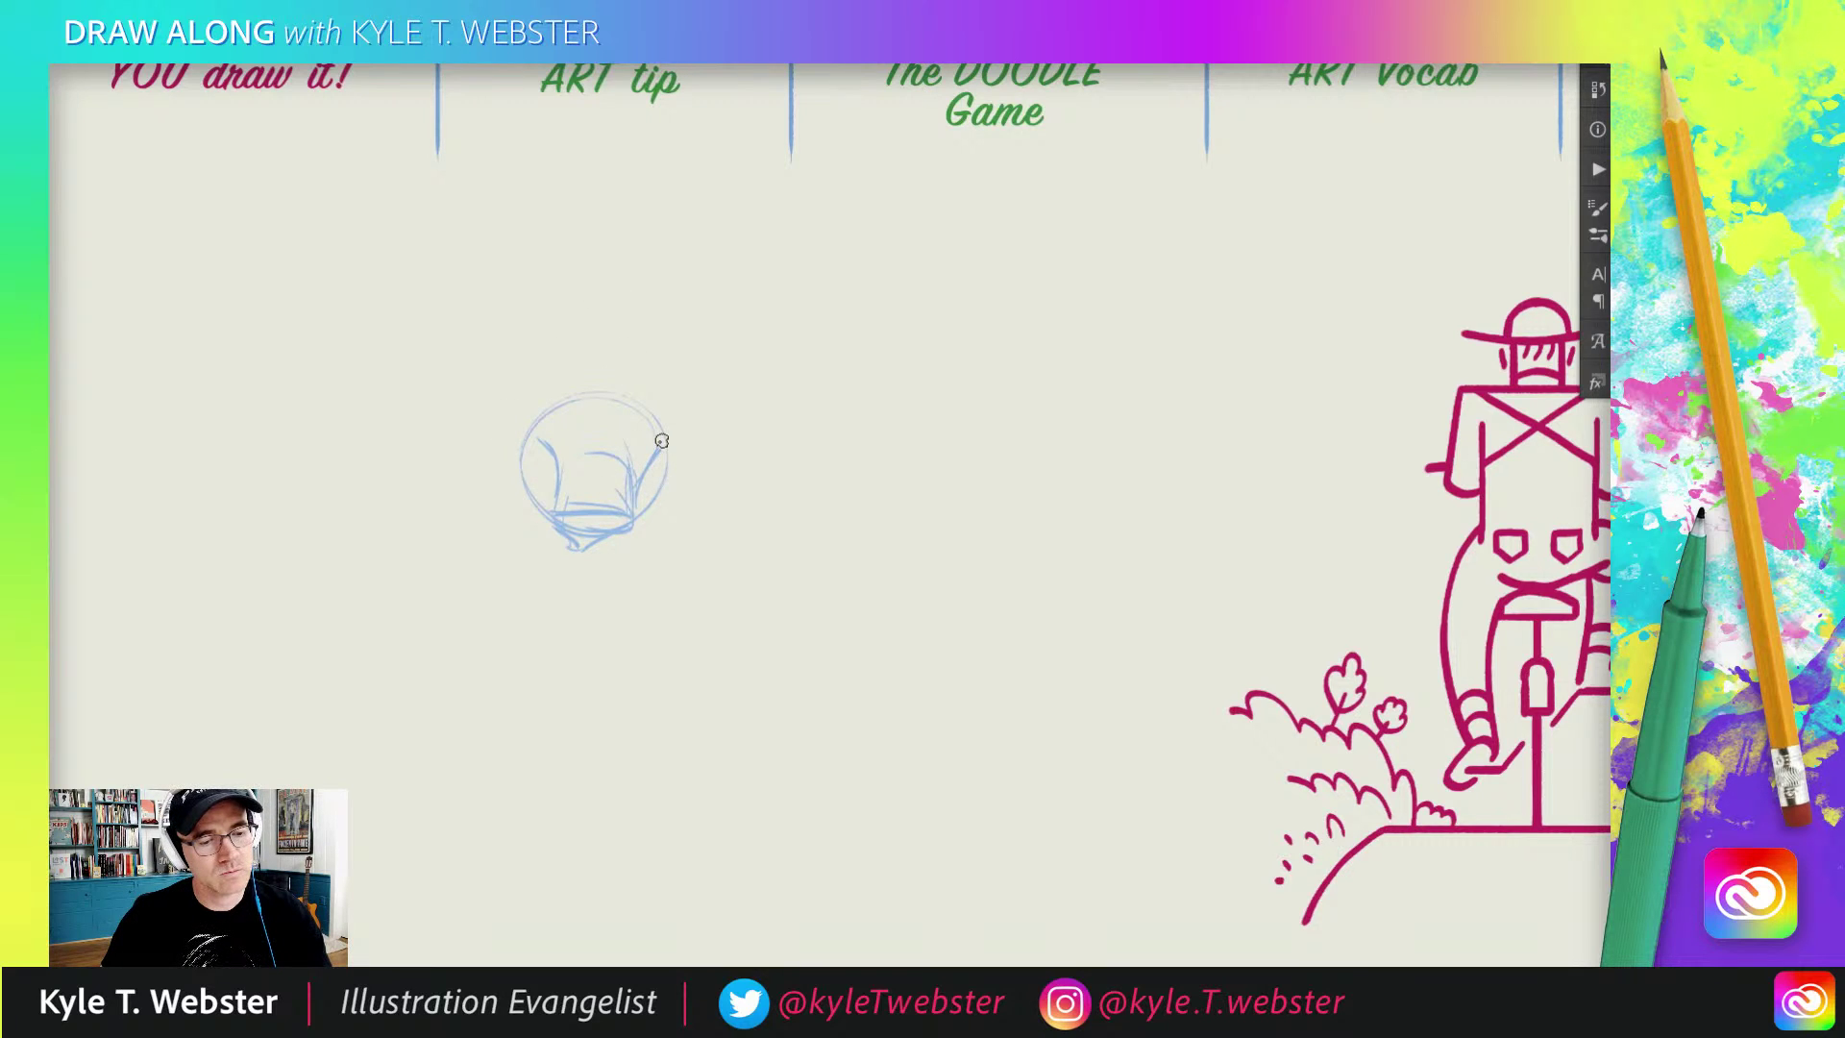
{"action": "mouse_move", "coordinate": [663, 440]}
{"action": "left_mouse_down"}
{"action": "mouse_move", "coordinate": [698, 512]}
{"action": "mouse_move", "coordinate": [625, 538]}
{"action": "left_mouse_up"}
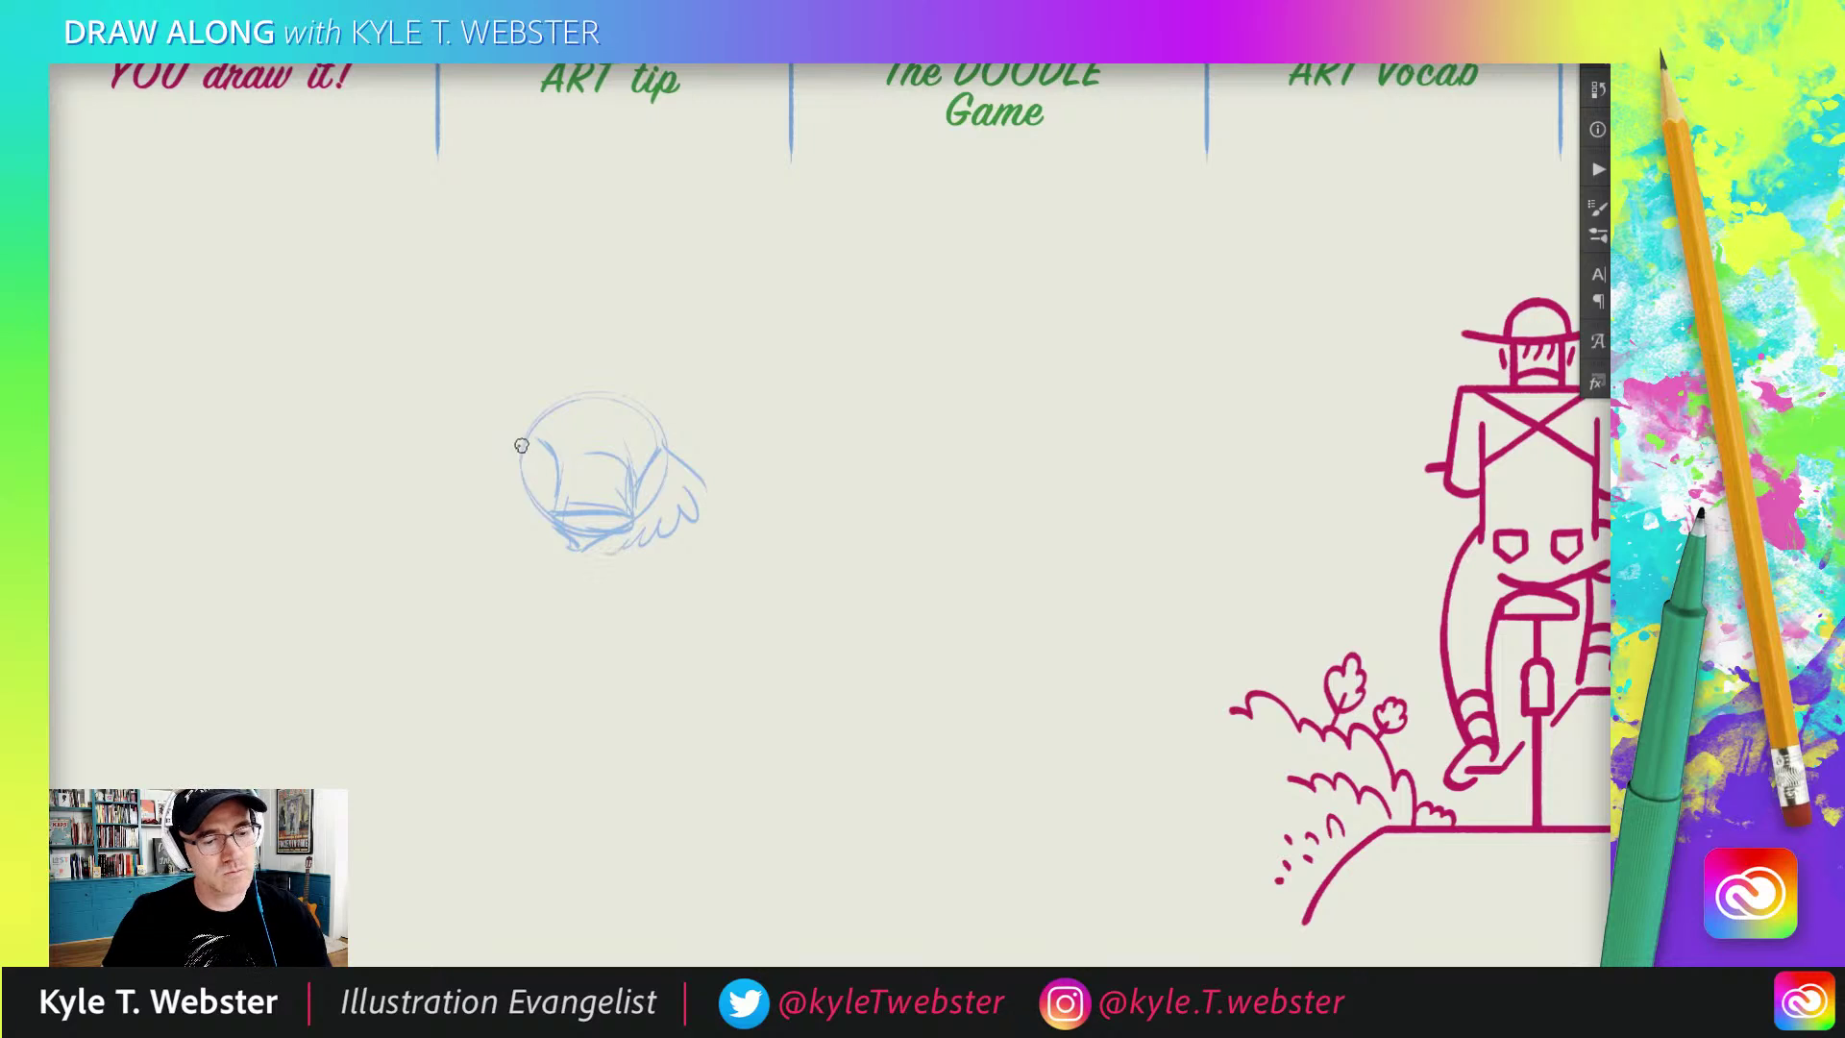
{"action": "mouse_move", "coordinate": [527, 431]}
{"action": "left_mouse_down"}
{"action": "mouse_move", "coordinate": [503, 480]}
{"action": "mouse_move", "coordinate": [519, 524]}
{"action": "left_mouse_up"}
{"action": "mouse_move", "coordinate": [671, 517]}
{"action": "left_mouse_down"}
{"action": "mouse_move", "coordinate": [569, 586]}
{"action": "mouse_move", "coordinate": [537, 557]}
{"action": "left_mouse_up"}
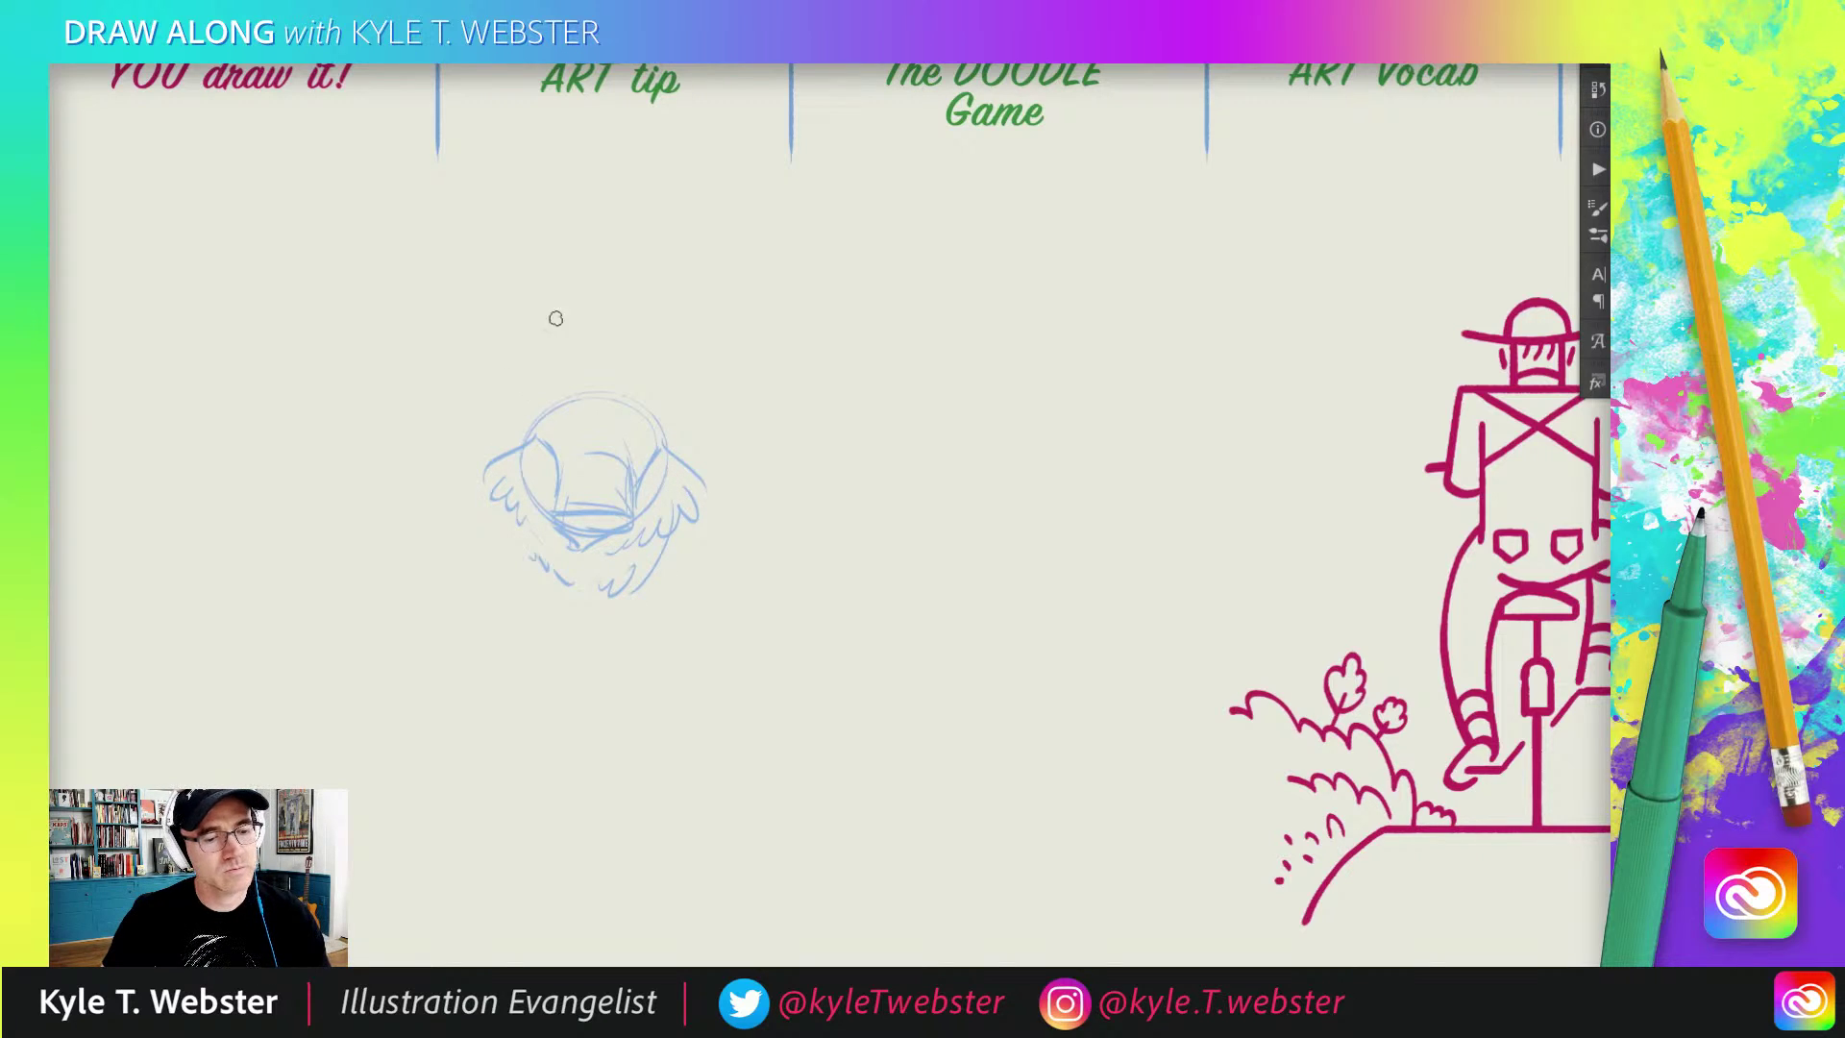
{"action": "mouse_move", "coordinate": [665, 421]}
{"action": "left_mouse_down"}
{"action": "mouse_move", "coordinate": [672, 456]}
{"action": "mouse_move", "coordinate": [653, 411]}
{"action": "mouse_move", "coordinate": [538, 406]}
{"action": "mouse_move", "coordinate": [541, 389]}
{"action": "mouse_move", "coordinate": [512, 415]}
{"action": "mouse_move", "coordinate": [517, 447]}
{"action": "left_mouse_up"}
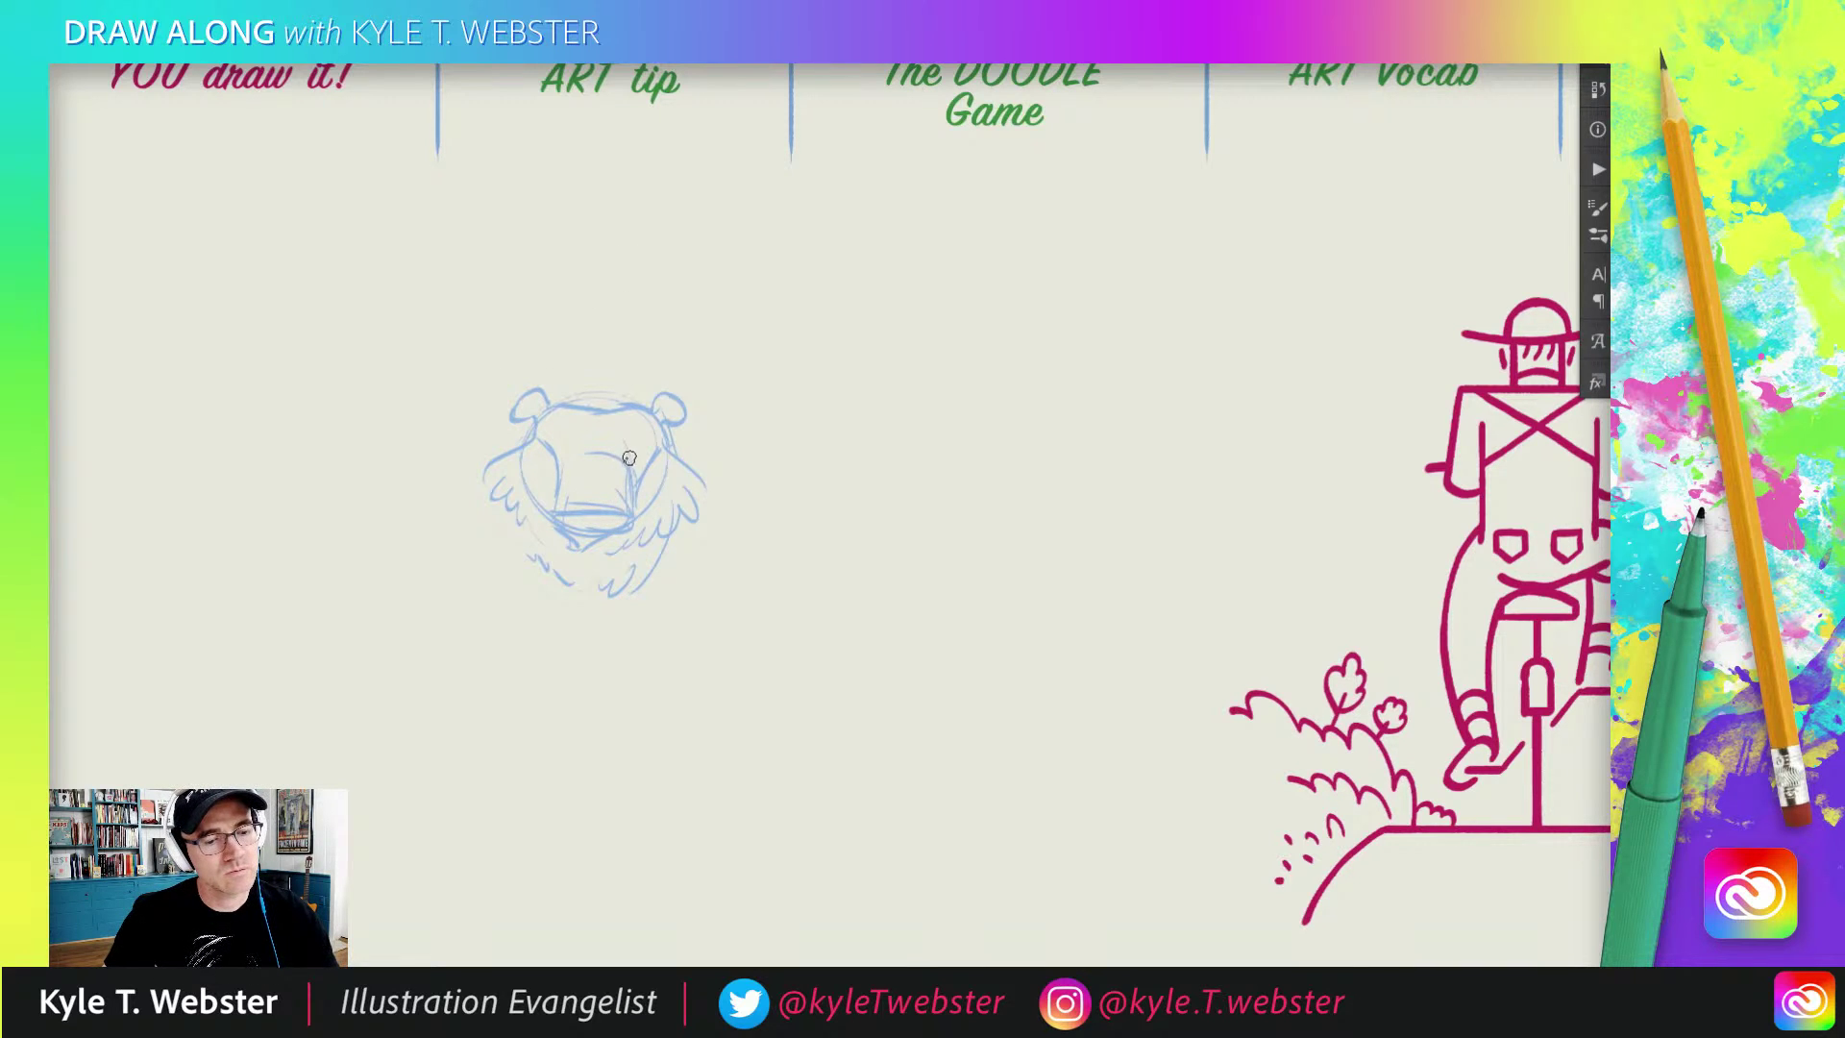
Step: Add two small round eyes to the lion's face and draw the mouth and rounded chin beneath the muzzle
{"action": "mouse_move", "coordinate": [630, 458]}
{"action": "left_mouse_down"}
{"action": "mouse_move", "coordinate": [631, 442]}
{"action": "mouse_move", "coordinate": [581, 444]}
{"action": "left_mouse_up"}
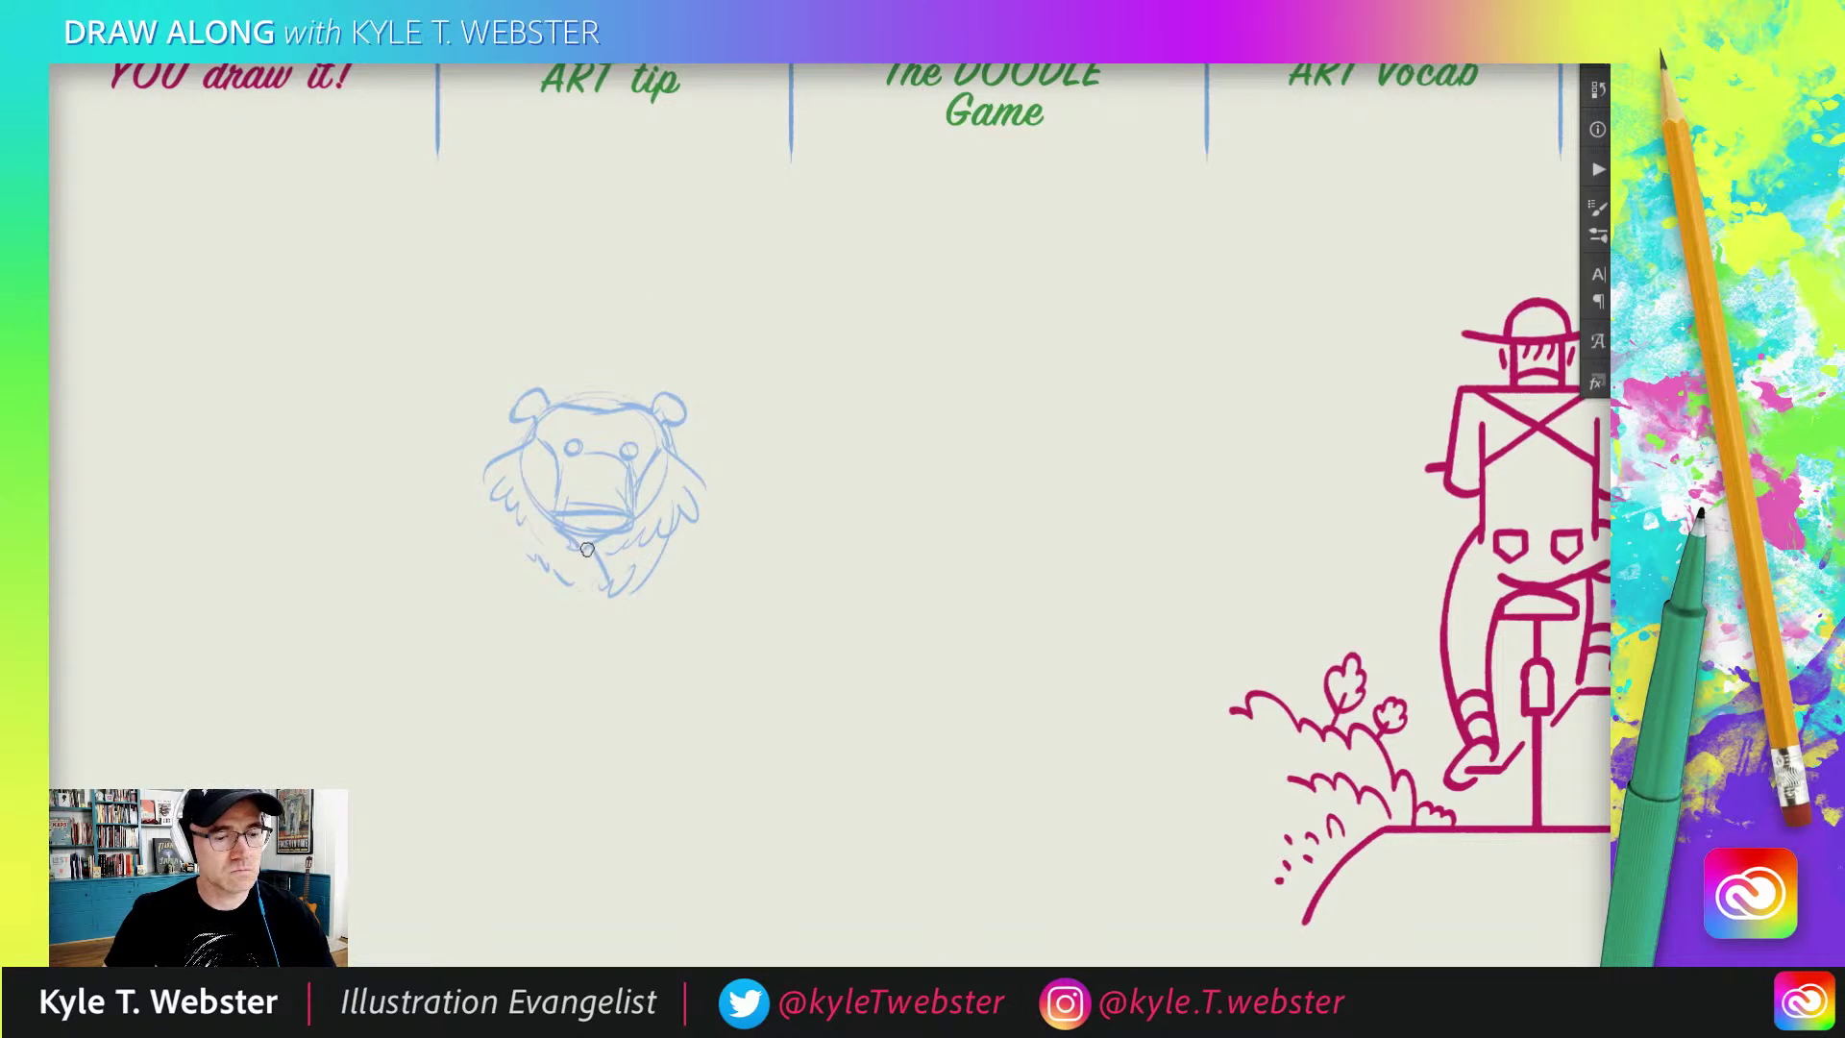
{"action": "left_click_drag", "start_coordinate": [587, 549], "coordinate": [580, 588]}
{"action": "mouse_move", "coordinate": [632, 527]}
{"action": "left_mouse_down"}
{"action": "mouse_move", "coordinate": [582, 561]}
{"action": "mouse_move", "coordinate": [594, 587]}
{"action": "mouse_move", "coordinate": [559, 576]}
{"action": "mouse_move", "coordinate": [552, 517]}
{"action": "mouse_move", "coordinate": [543, 565]}
{"action": "left_mouse_up"}
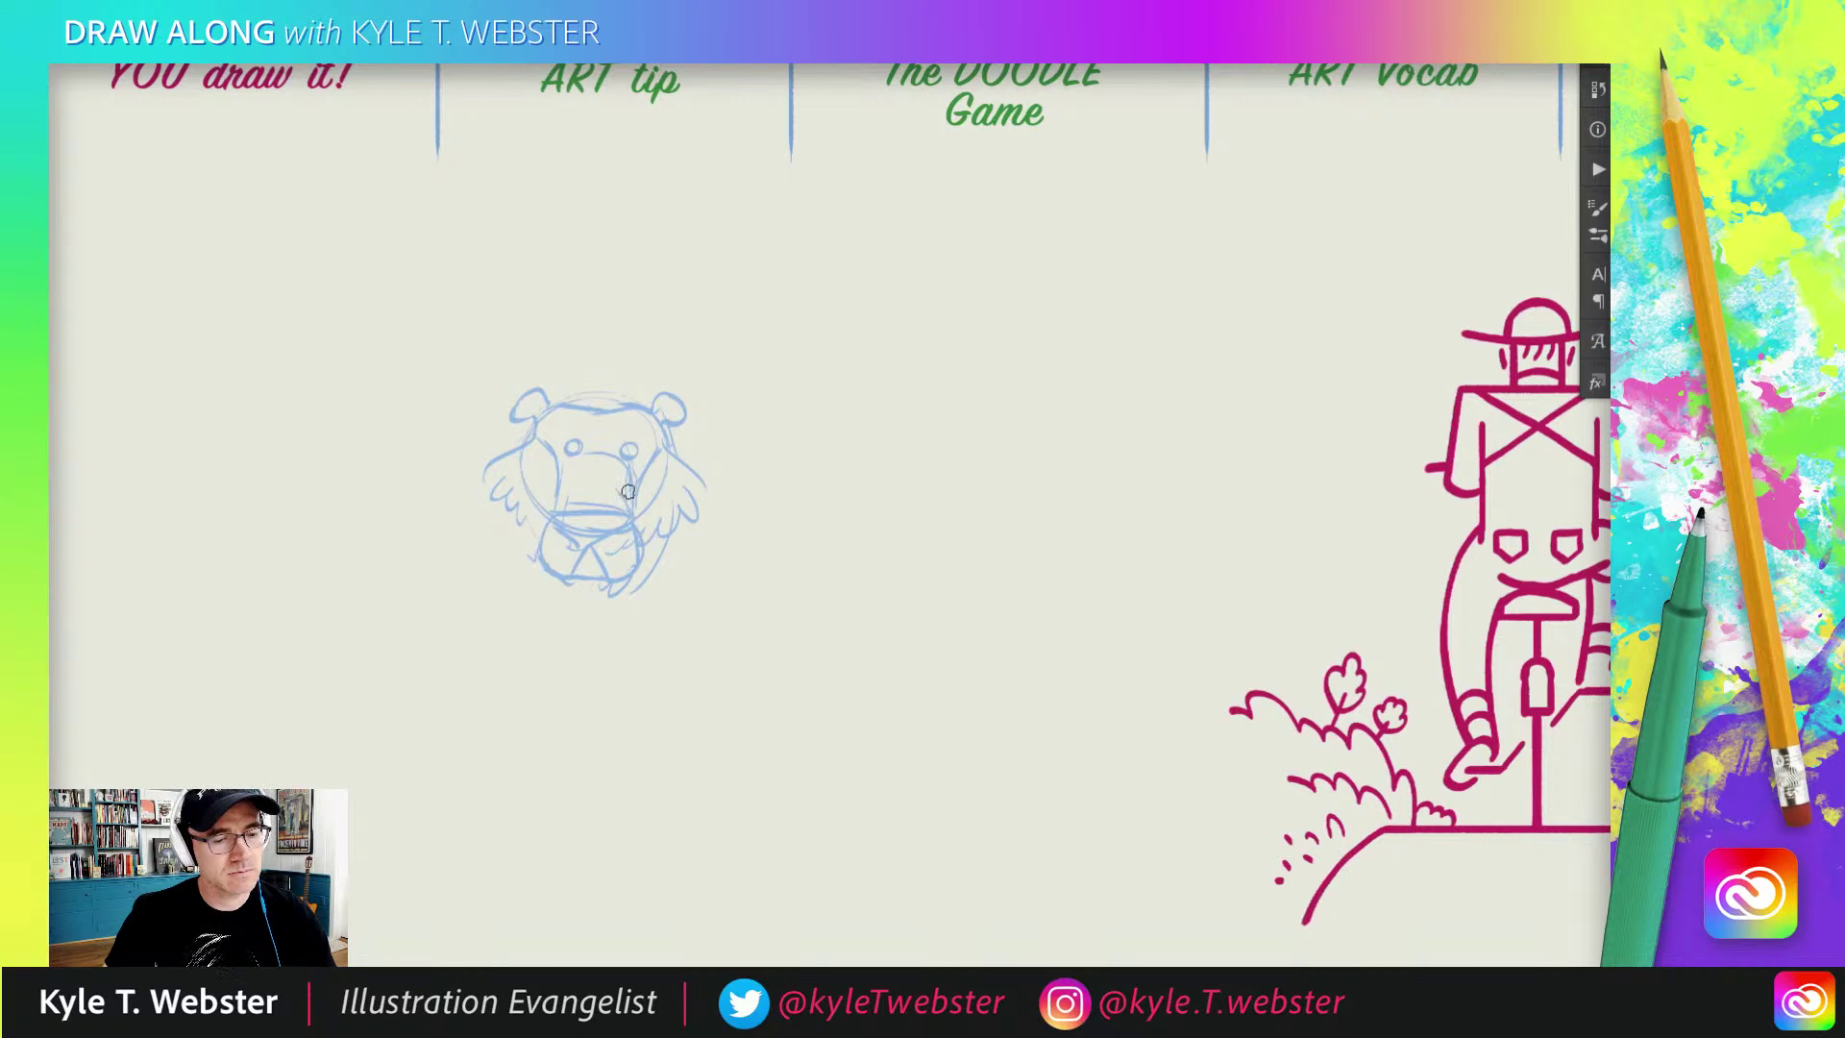
{"action": "left_click_drag", "start_coordinate": [627, 491], "coordinate": [637, 544]}
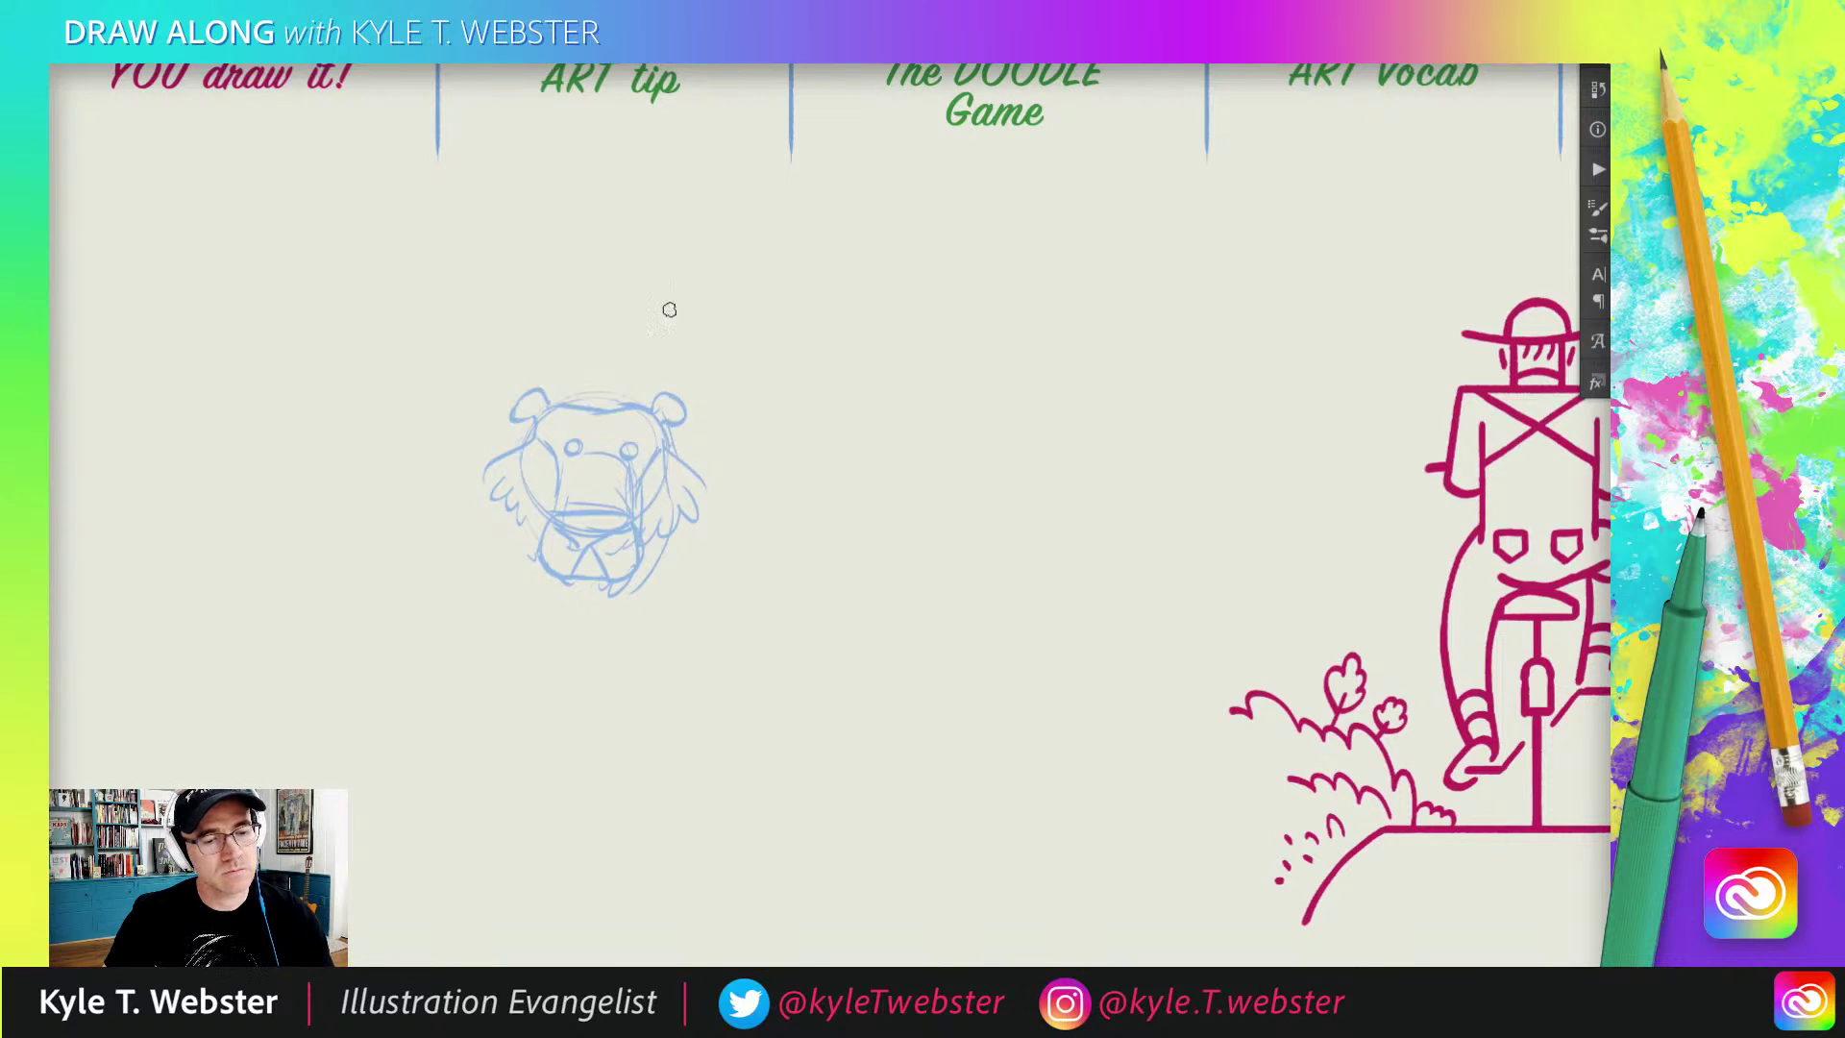
Step: Draw a spiky hair tuft on top of the lion's head and extend the shaggy mane around both cheeks and the chin
{"action": "mouse_move", "coordinate": [620, 404]}
{"action": "left_mouse_down"}
{"action": "mouse_move", "coordinate": [616, 357]}
{"action": "mouse_move", "coordinate": [559, 390]}
{"action": "mouse_move", "coordinate": [646, 403]}
{"action": "left_mouse_up"}
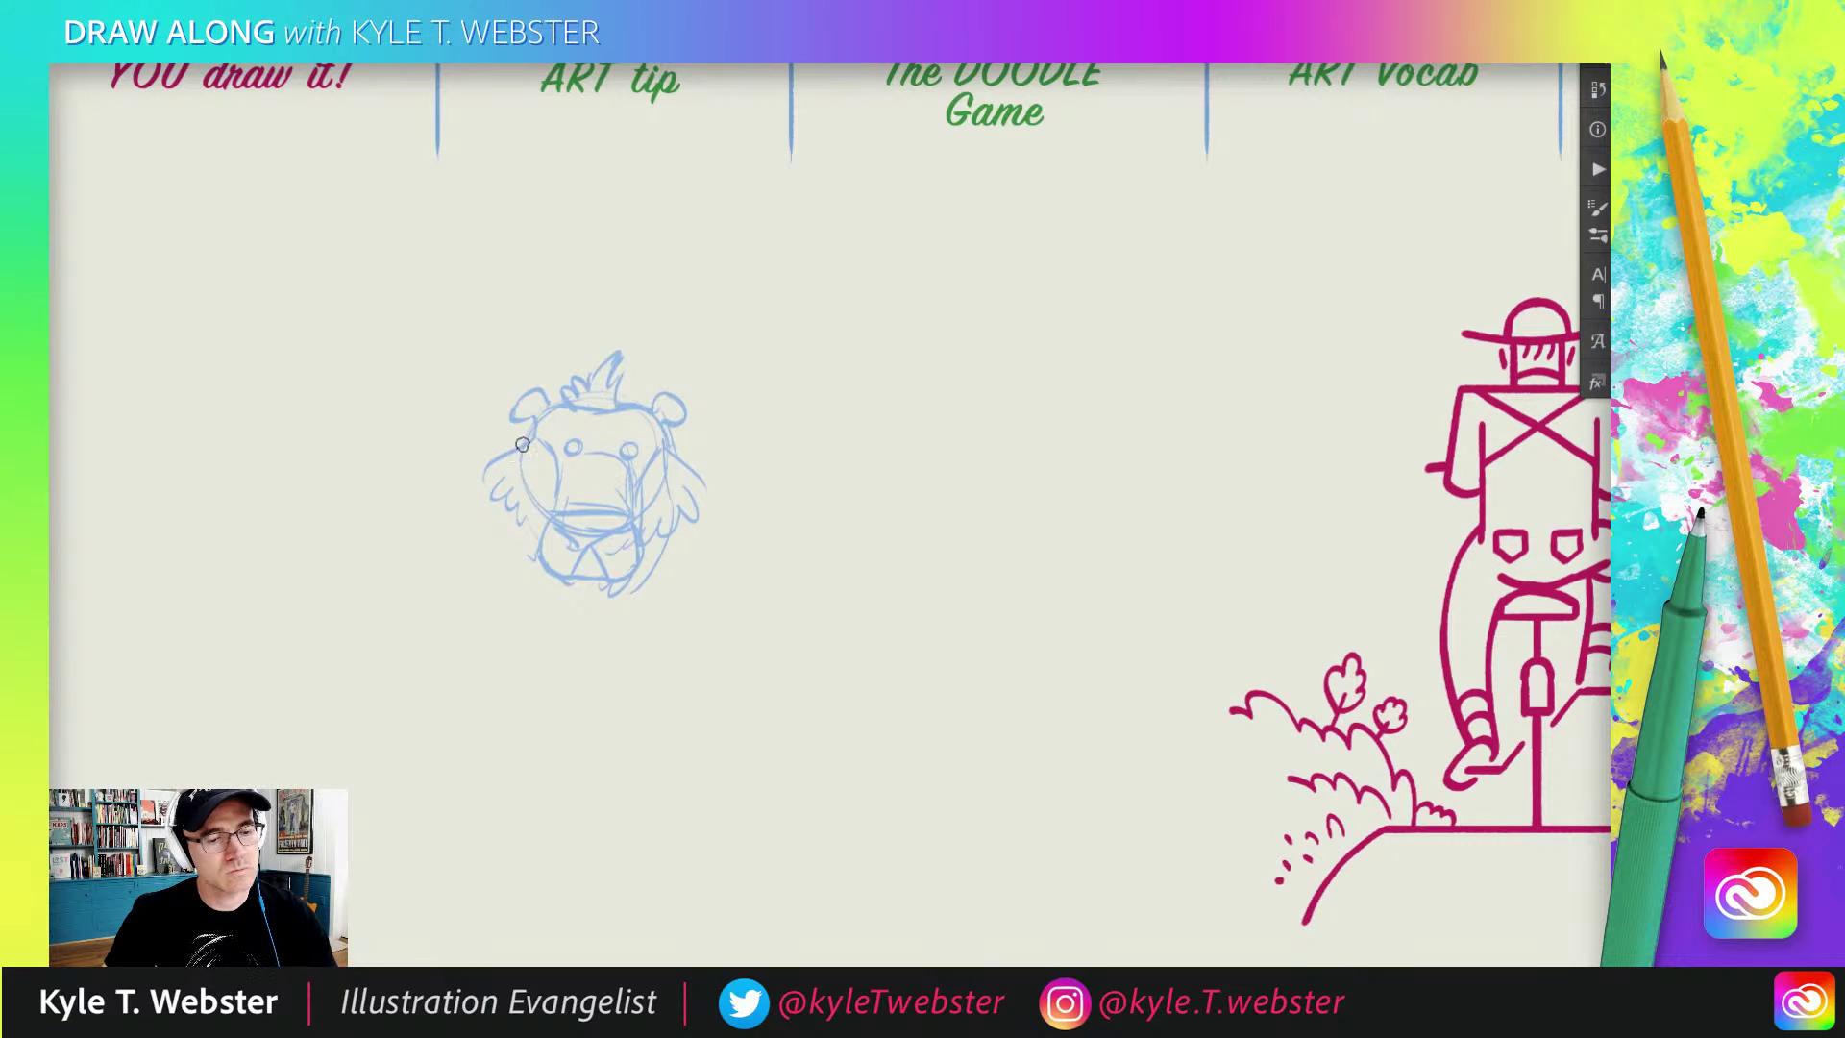
{"action": "mouse_move", "coordinate": [534, 423]}
{"action": "left_mouse_down"}
{"action": "mouse_move", "coordinate": [503, 541]}
{"action": "mouse_move", "coordinate": [525, 565]}
{"action": "left_mouse_up"}
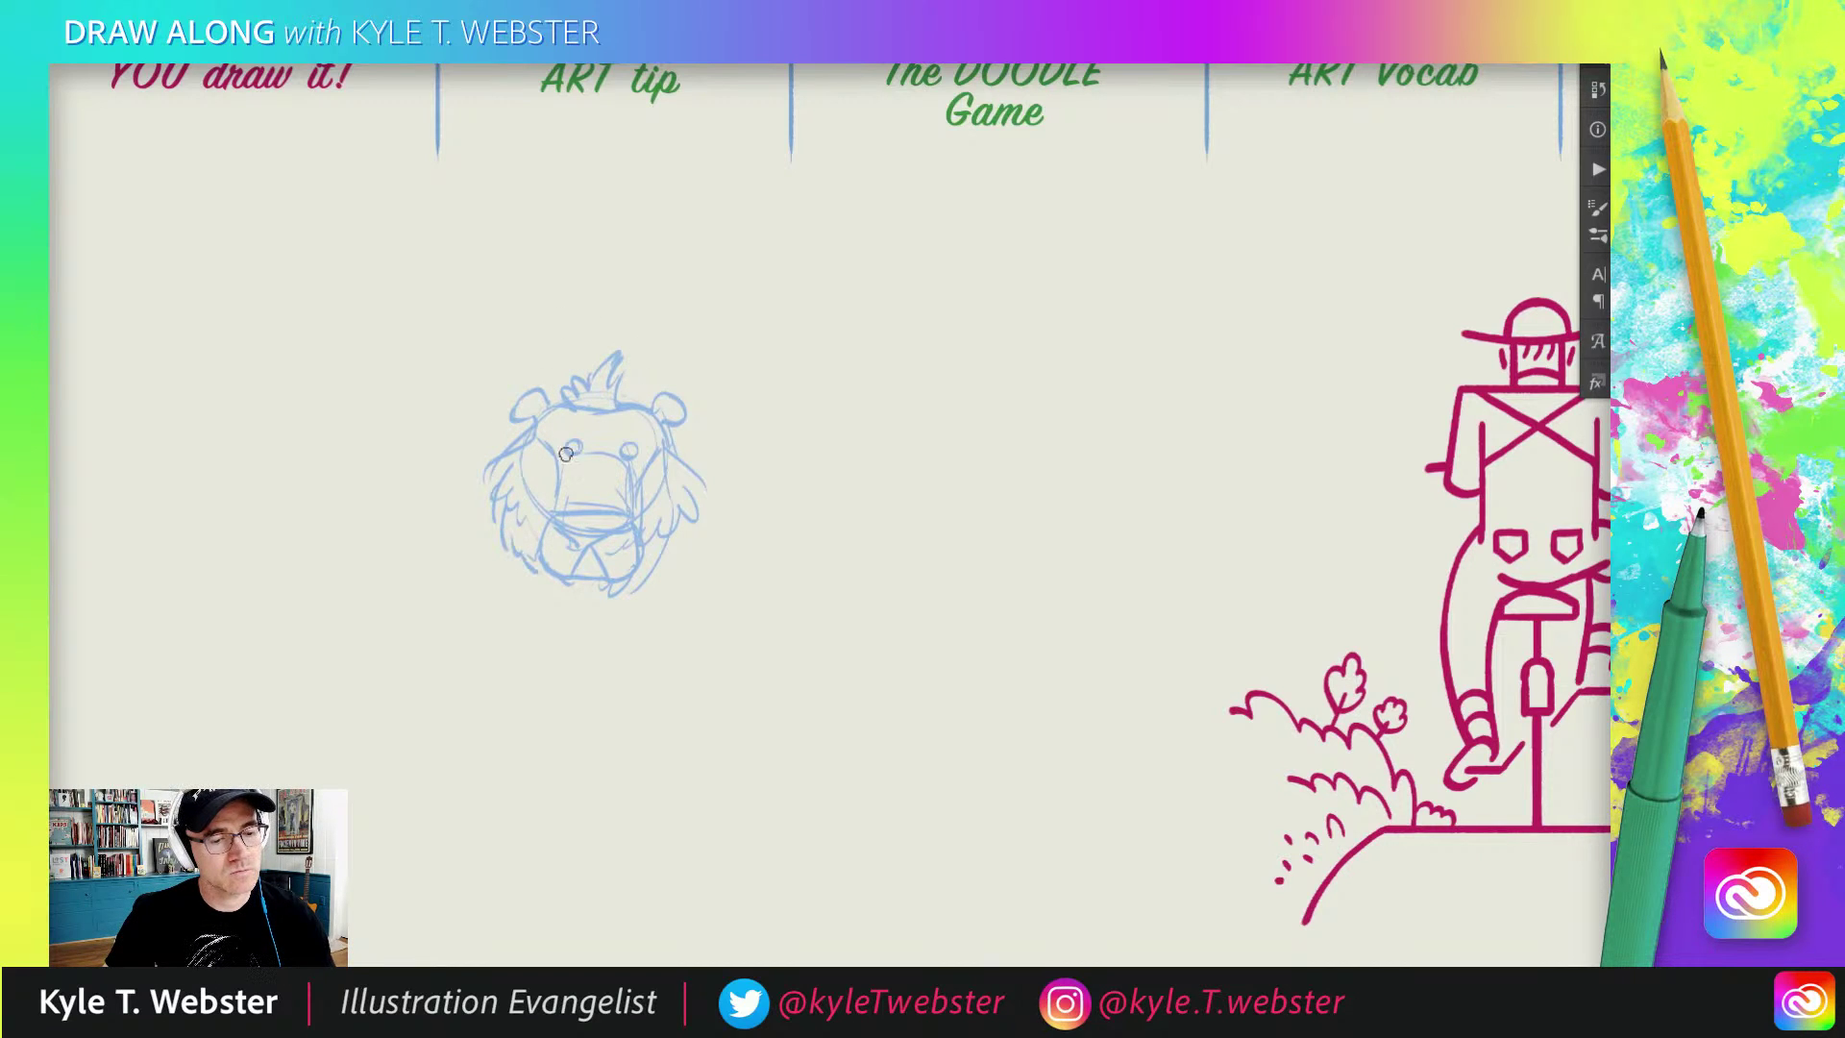
{"action": "mouse_move", "coordinate": [665, 431]}
{"action": "left_mouse_down"}
{"action": "mouse_move", "coordinate": [704, 521]}
{"action": "mouse_move", "coordinate": [673, 571]}
{"action": "mouse_move", "coordinate": [570, 587]}
{"action": "mouse_move", "coordinate": [608, 600]}
{"action": "mouse_move", "coordinate": [548, 588]}
{"action": "mouse_move", "coordinate": [511, 541]}
{"action": "left_mouse_up"}
Step: Refine the lion's face with a stronger nose and muzzle, an open mouth, pupils and a forelock on the forehead
{"action": "left_click_drag", "start_coordinate": [444, 478], "coordinate": [494, 439]}
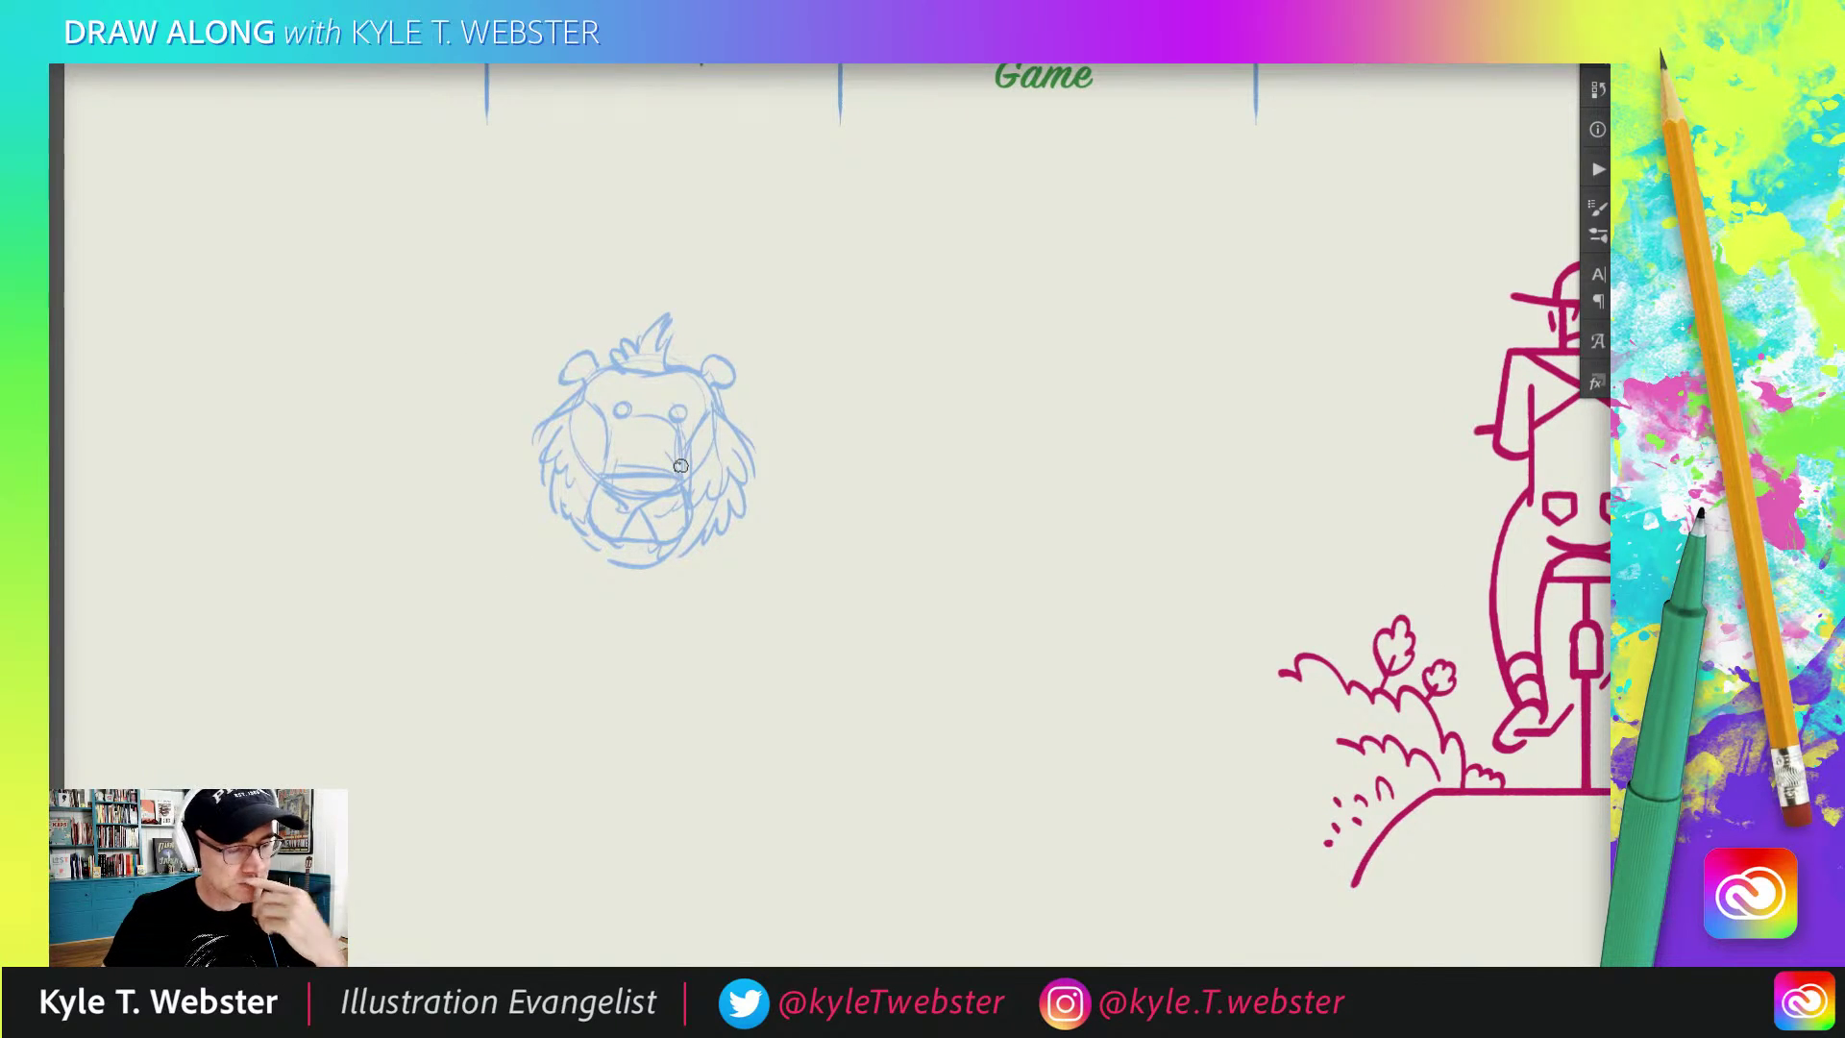
{"action": "mouse_move", "coordinate": [682, 471]}
{"action": "left_mouse_down"}
{"action": "mouse_move", "coordinate": [591, 477]}
{"action": "mouse_move", "coordinate": [682, 475]}
{"action": "mouse_move", "coordinate": [639, 488]}
{"action": "mouse_move", "coordinate": [640, 512]}
{"action": "left_mouse_up"}
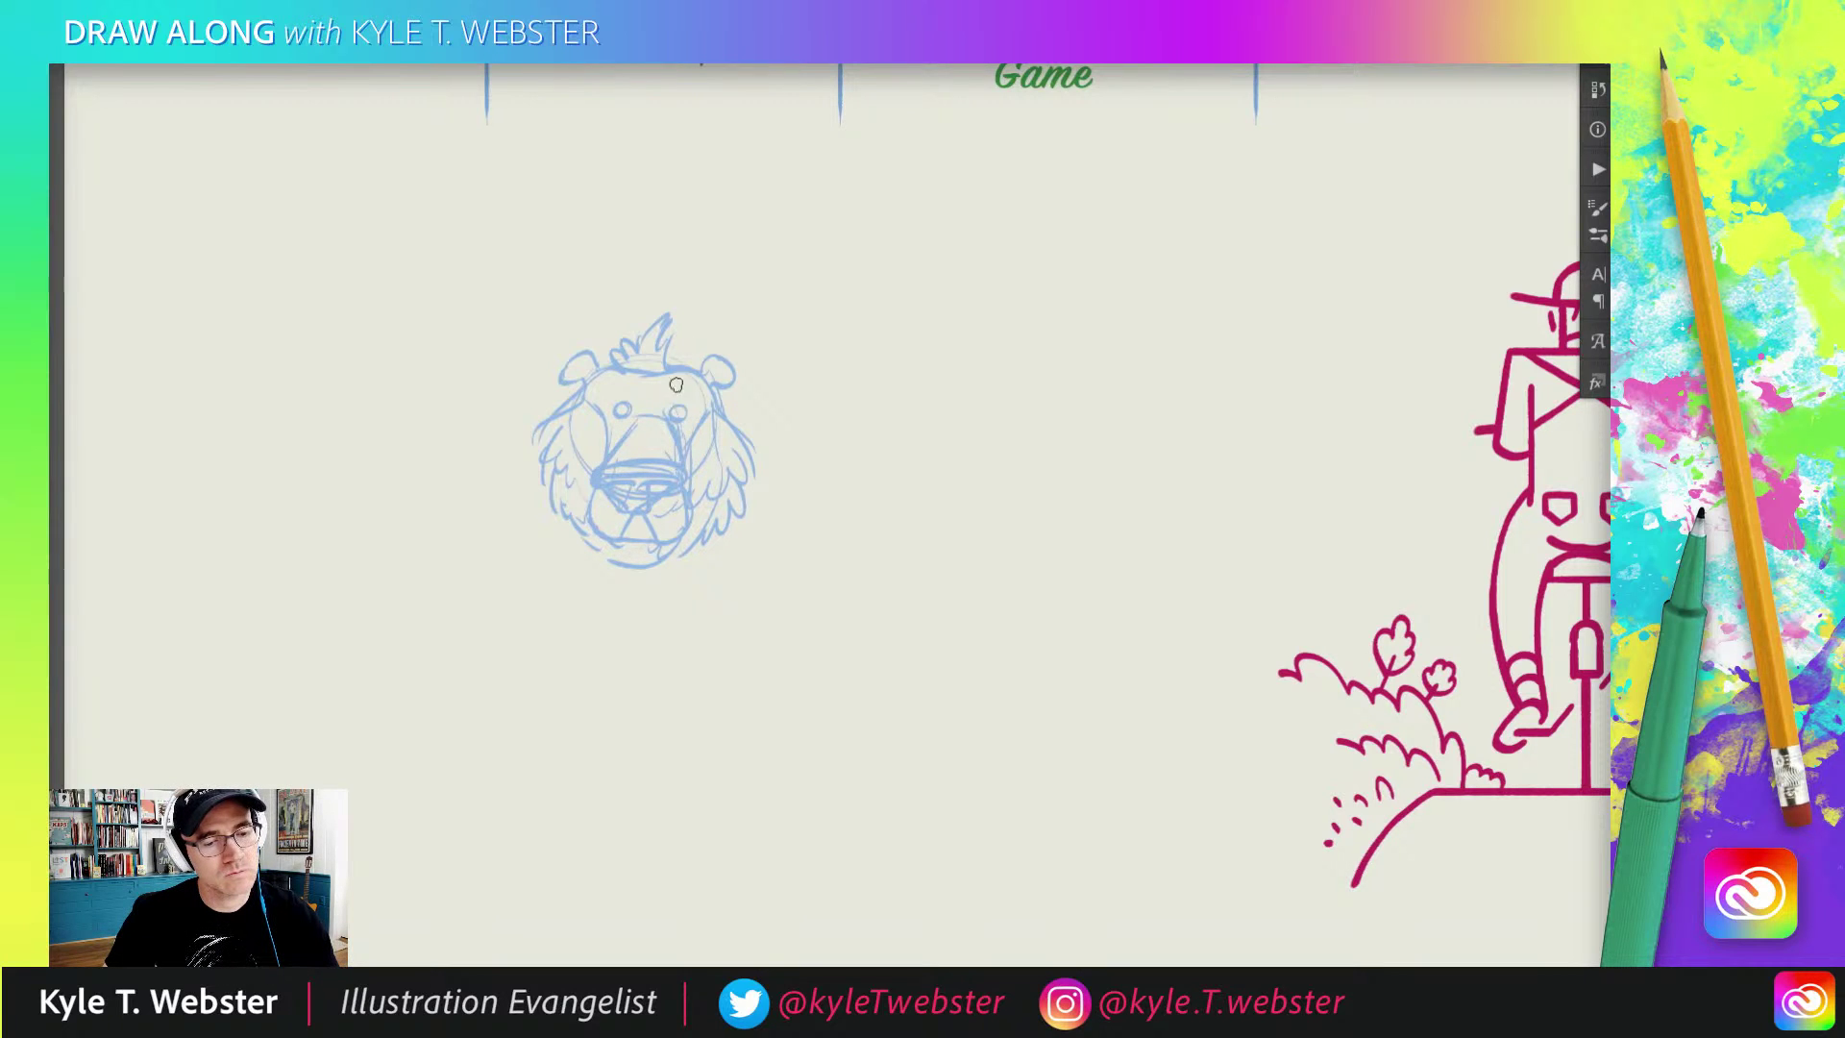
{"action": "left_click_drag", "start_coordinate": [679, 413], "coordinate": [621, 395]}
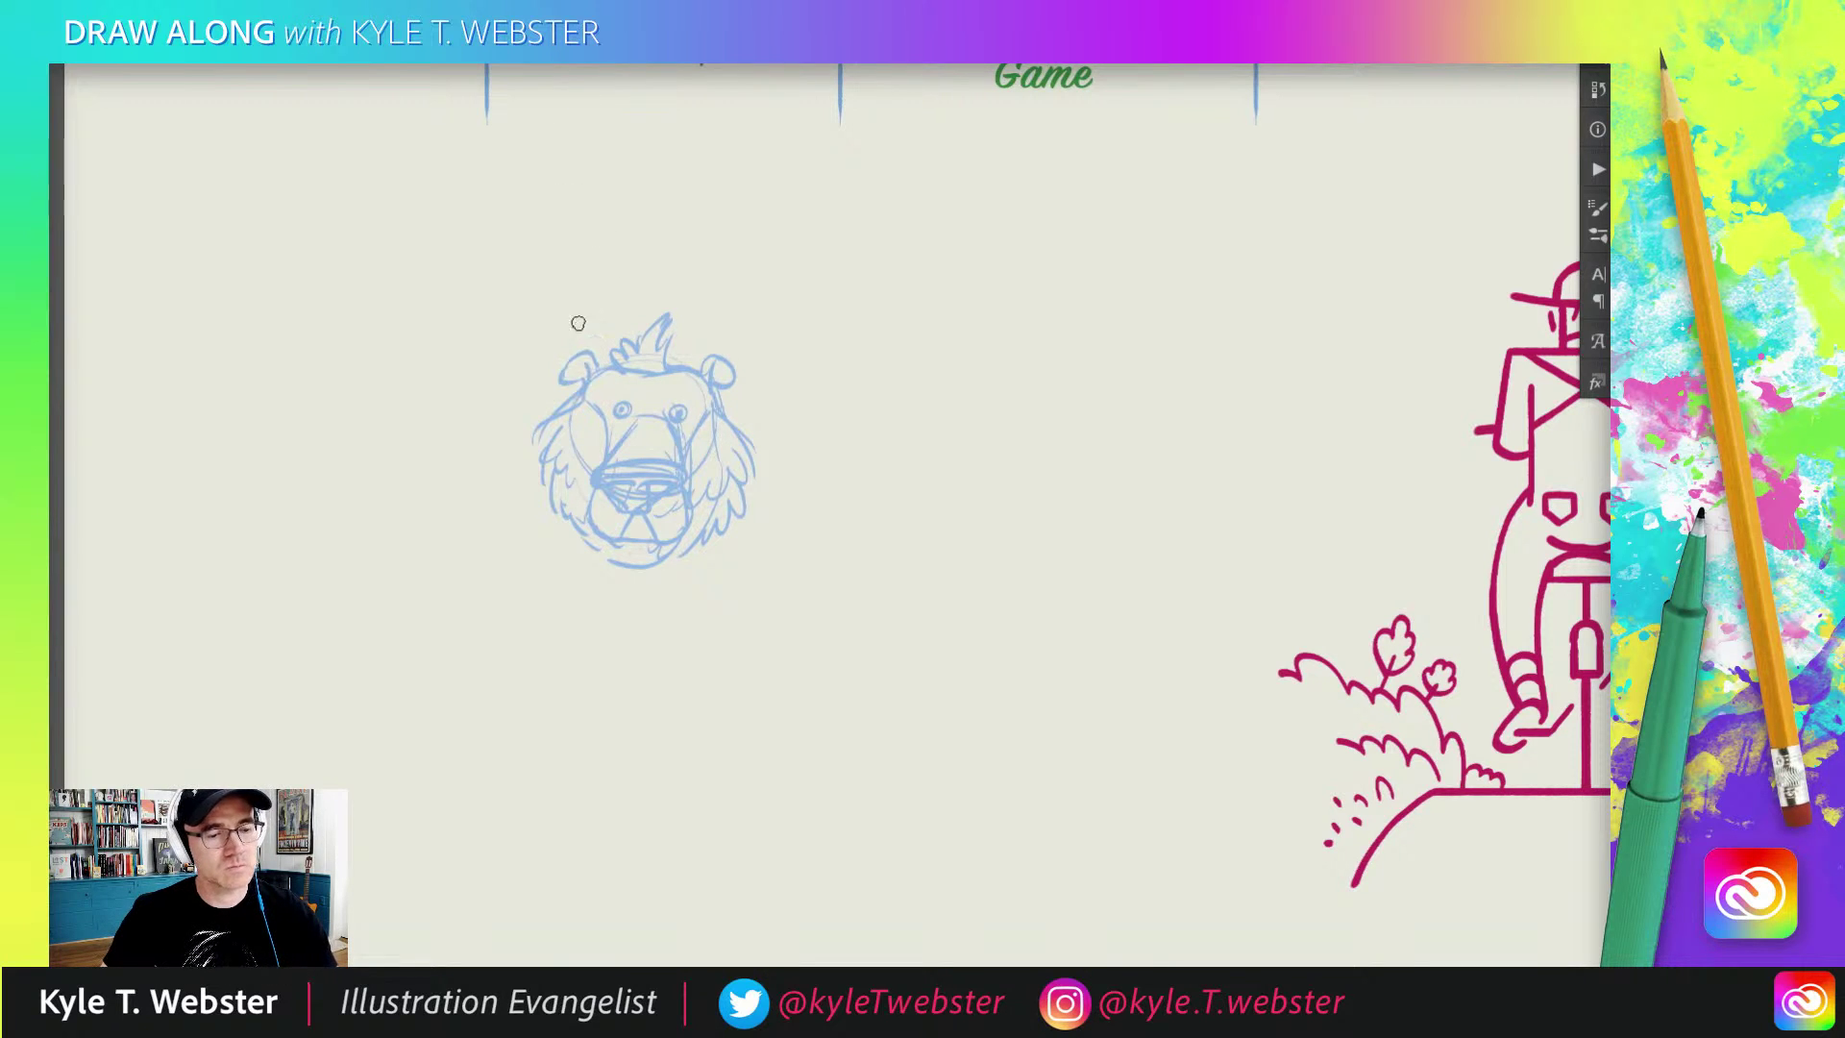
{"action": "left_click_drag", "start_coordinate": [512, 369], "coordinate": [528, 335]}
{"action": "mouse_move", "coordinate": [686, 330]}
{"action": "left_mouse_down"}
{"action": "mouse_move", "coordinate": [704, 323]}
{"action": "mouse_move", "coordinate": [674, 350]}
{"action": "left_mouse_up"}
{"action": "left_click_drag", "start_coordinate": [672, 355], "coordinate": [652, 342]}
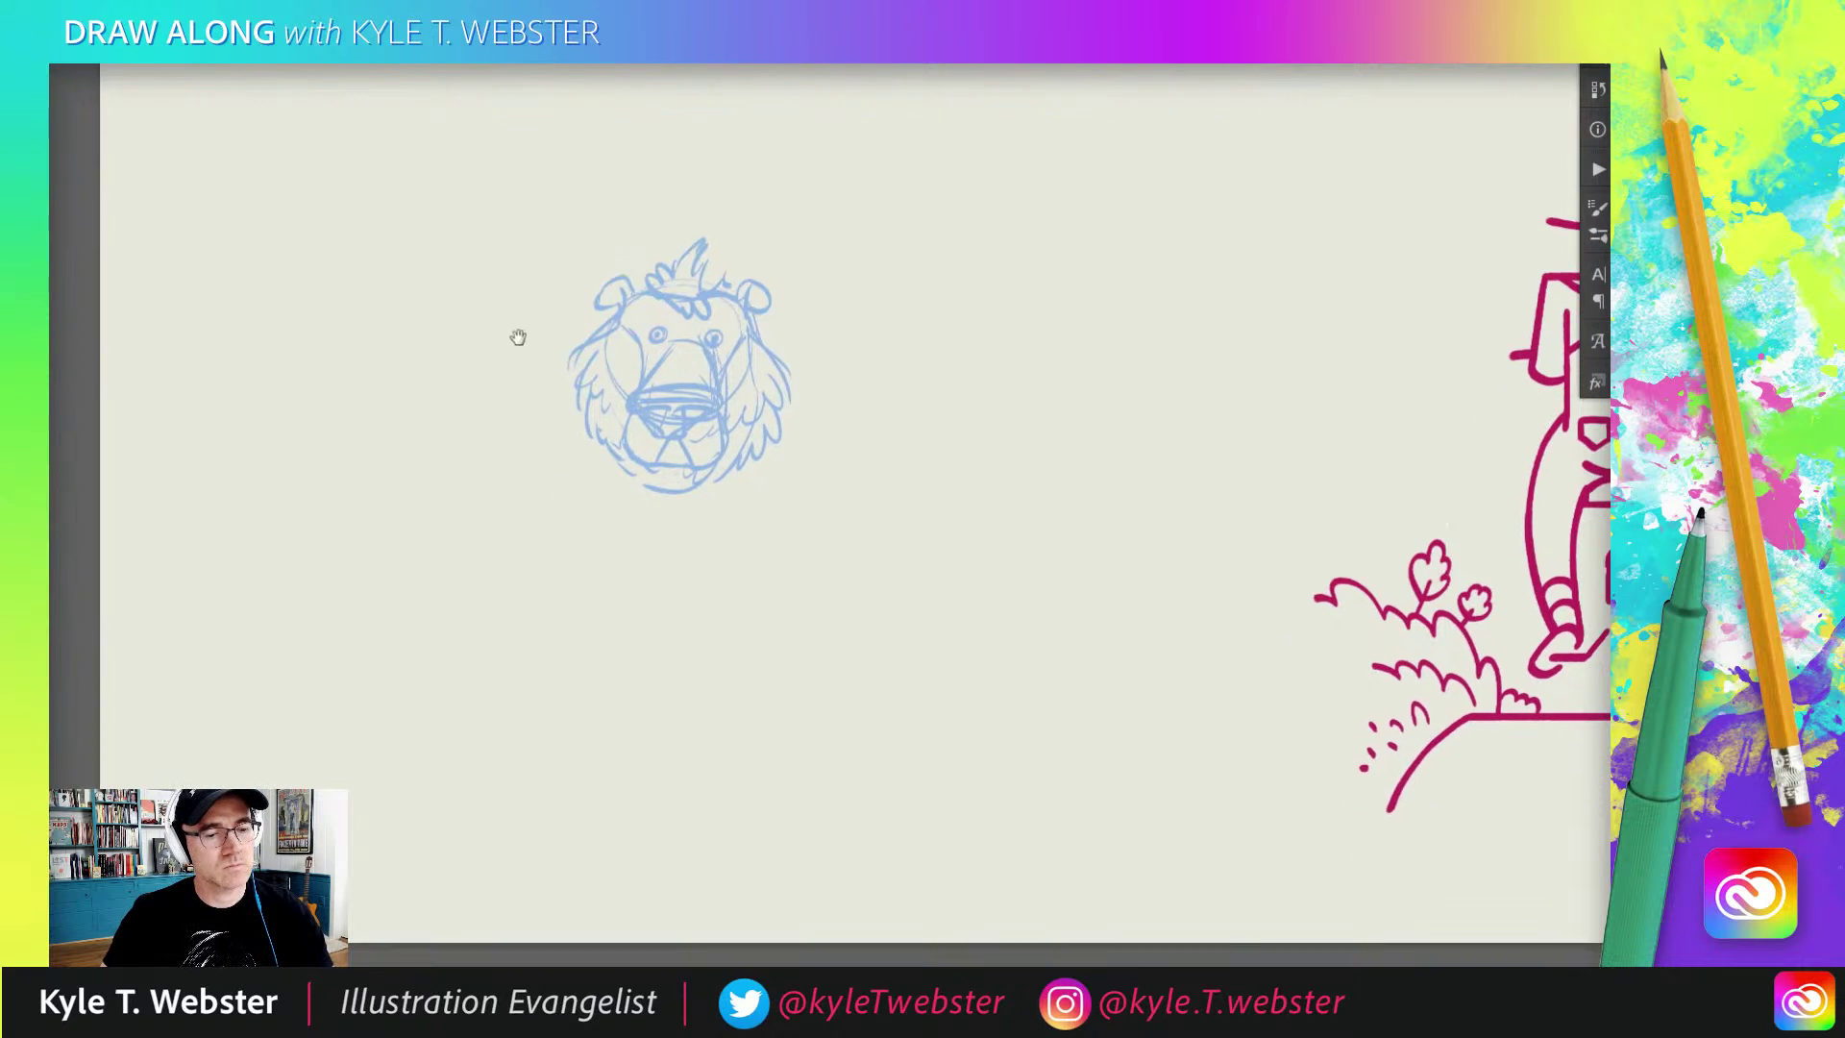
Step: Sketch the lion's open front paw with clawed fingers and a raised thumb below the mane, and start its wrist
{"action": "scroll", "coordinate": [515, 337], "scroll_direction": "down", "scroll_amount": 2}
{"action": "scroll", "coordinate": [481, 464], "scroll_direction": "right", "scroll_amount": 2}
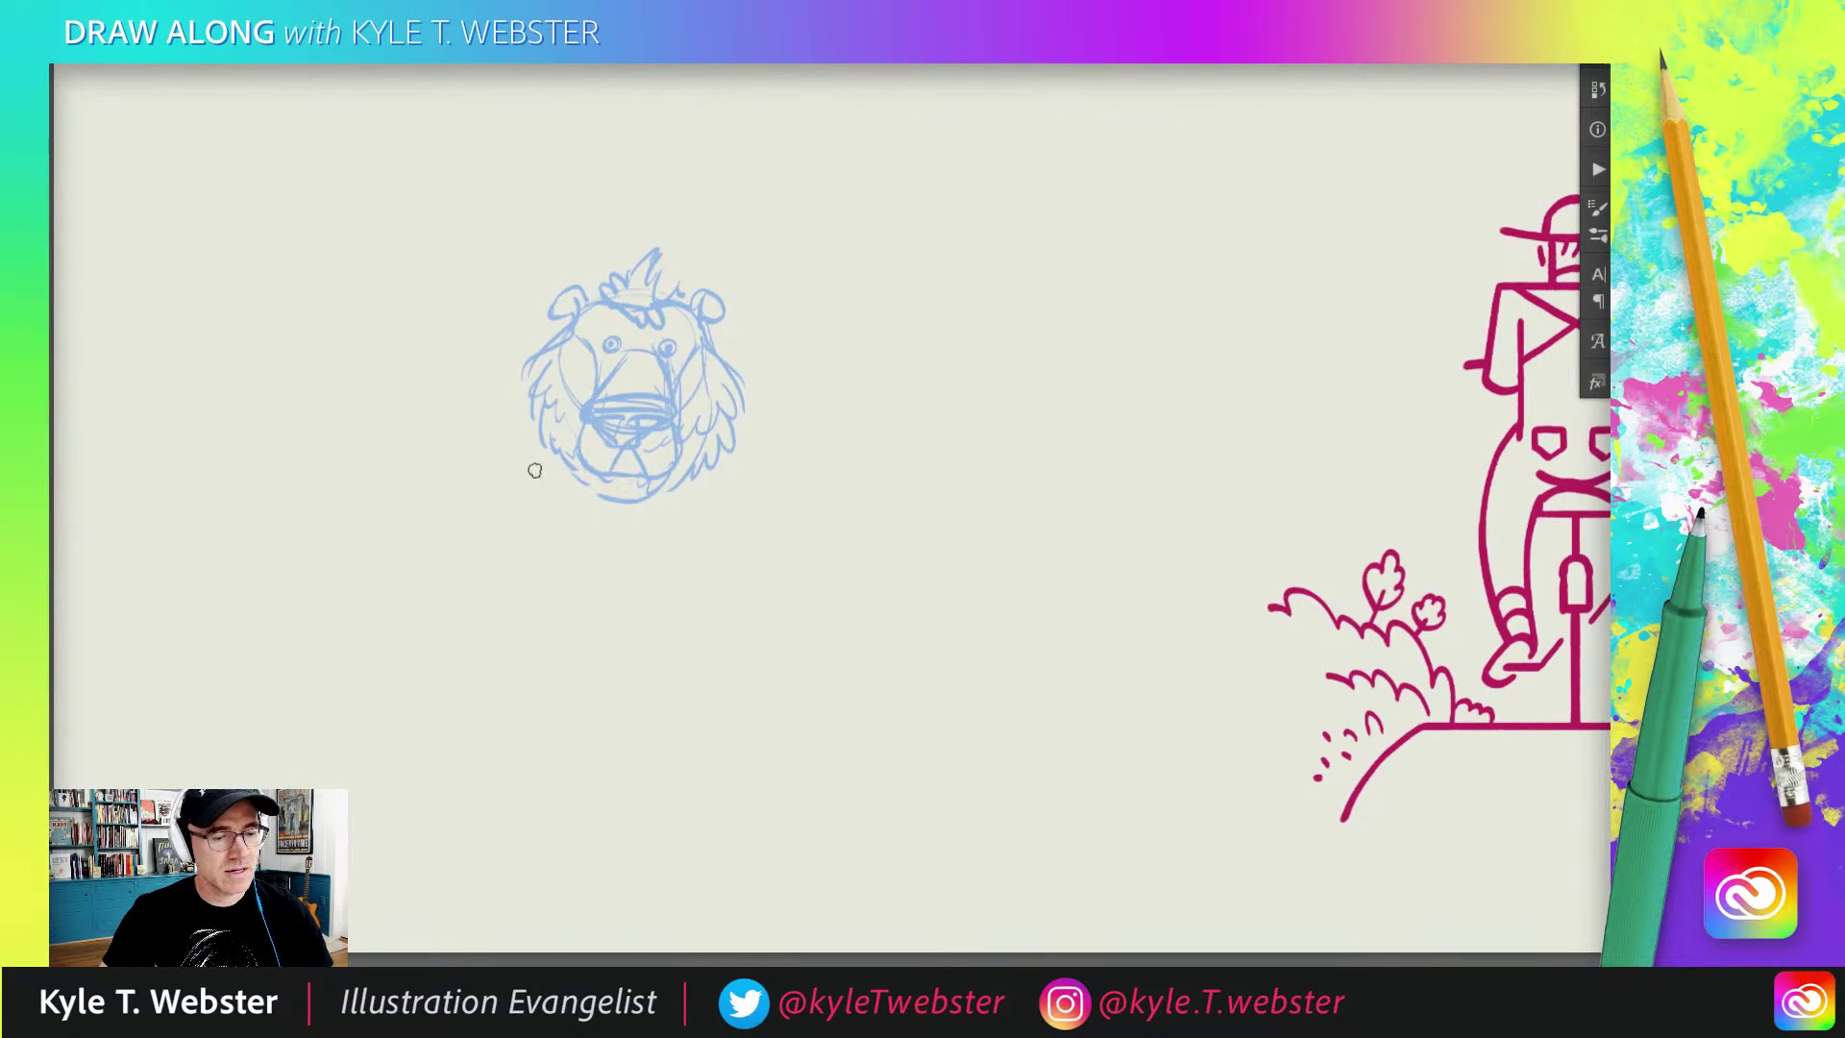
{"action": "mouse_move", "coordinate": [507, 505]}
{"action": "left_mouse_down"}
{"action": "mouse_move", "coordinate": [520, 460]}
{"action": "mouse_move", "coordinate": [479, 546]}
{"action": "mouse_move", "coordinate": [507, 541]}
{"action": "mouse_move", "coordinate": [497, 569]}
{"action": "mouse_move", "coordinate": [520, 529]}
{"action": "mouse_move", "coordinate": [523, 564]}
{"action": "mouse_move", "coordinate": [542, 561]}
{"action": "mouse_move", "coordinate": [524, 564]}
{"action": "mouse_move", "coordinate": [533, 542]}
{"action": "mouse_move", "coordinate": [510, 549]}
{"action": "mouse_move", "coordinate": [523, 494]}
{"action": "mouse_move", "coordinate": [540, 532]}
{"action": "mouse_move", "coordinate": [507, 449]}
{"action": "mouse_move", "coordinate": [472, 514]}
{"action": "mouse_move", "coordinate": [473, 571]}
{"action": "mouse_move", "coordinate": [506, 587]}
{"action": "mouse_move", "coordinate": [524, 541]}
{"action": "mouse_move", "coordinate": [554, 576]}
{"action": "mouse_move", "coordinate": [495, 581]}
{"action": "left_mouse_up"}
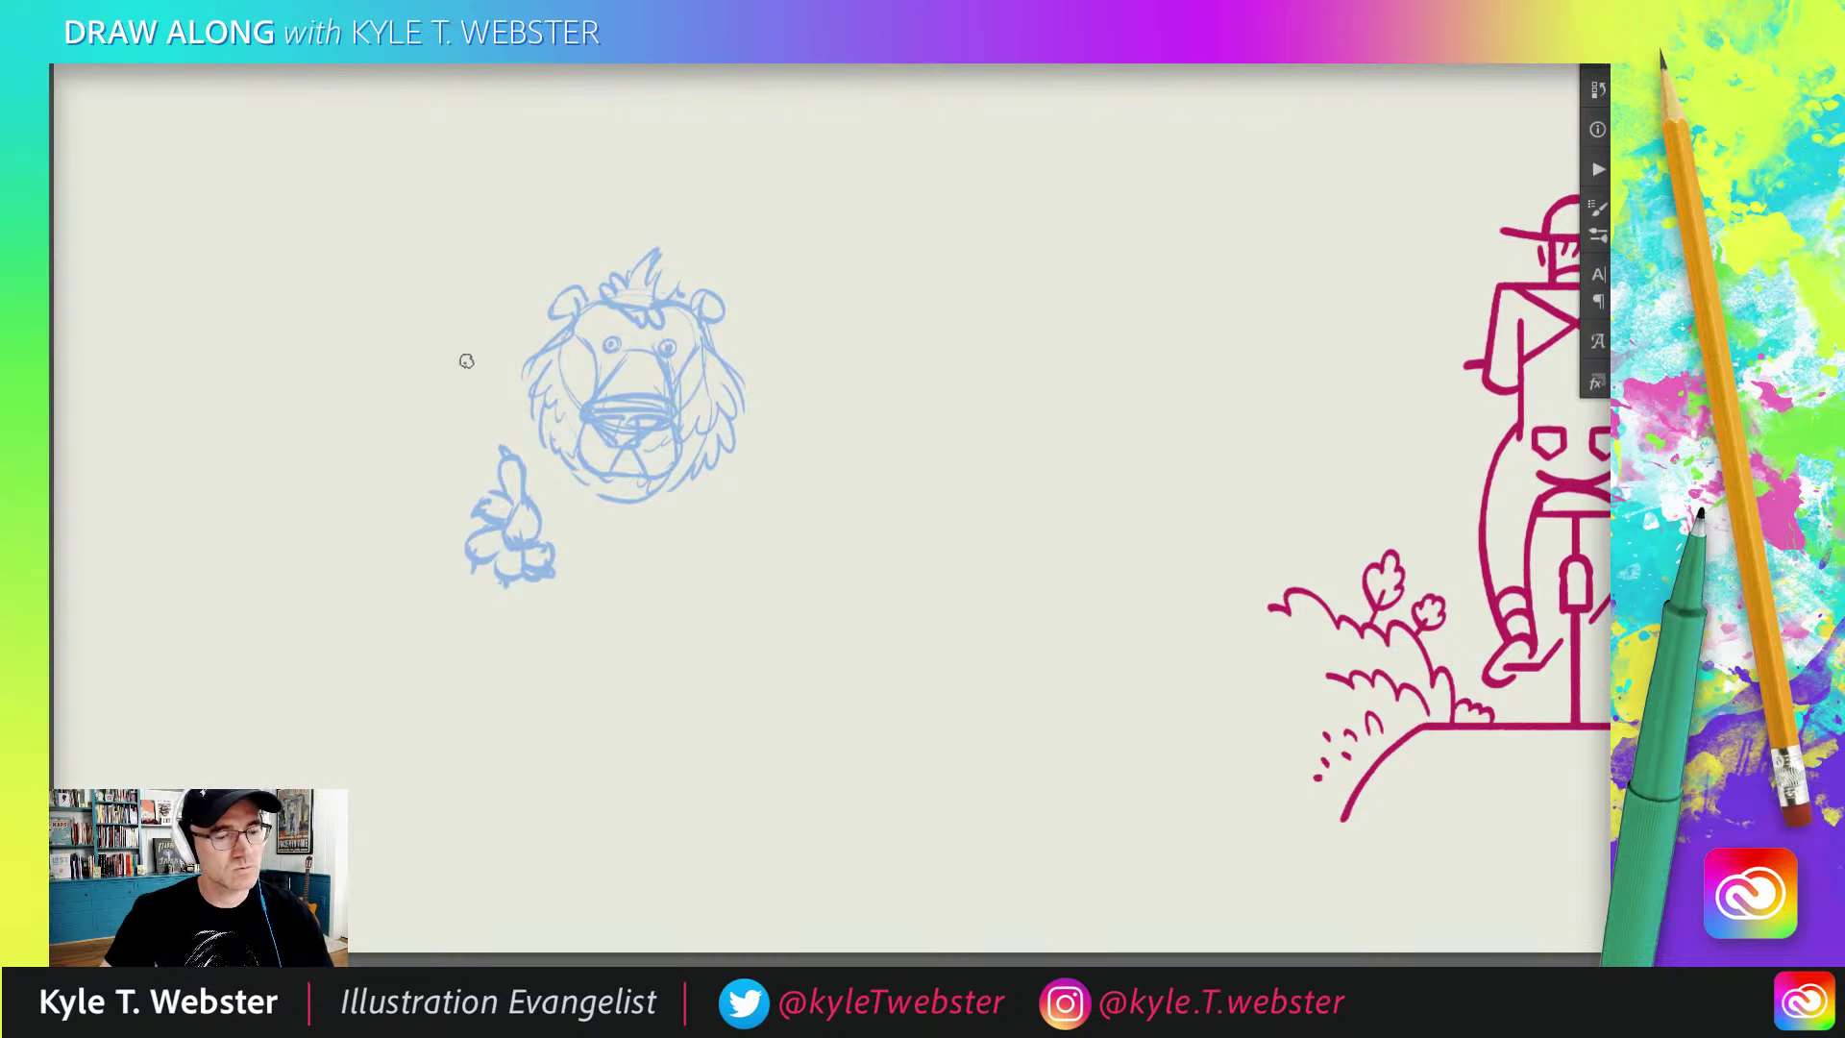
{"action": "mouse_move", "coordinate": [561, 459]}
{"action": "left_mouse_down"}
{"action": "mouse_move", "coordinate": [529, 498]}
{"action": "mouse_move", "coordinate": [560, 546]}
{"action": "mouse_move", "coordinate": [560, 517]}
{"action": "left_mouse_up"}
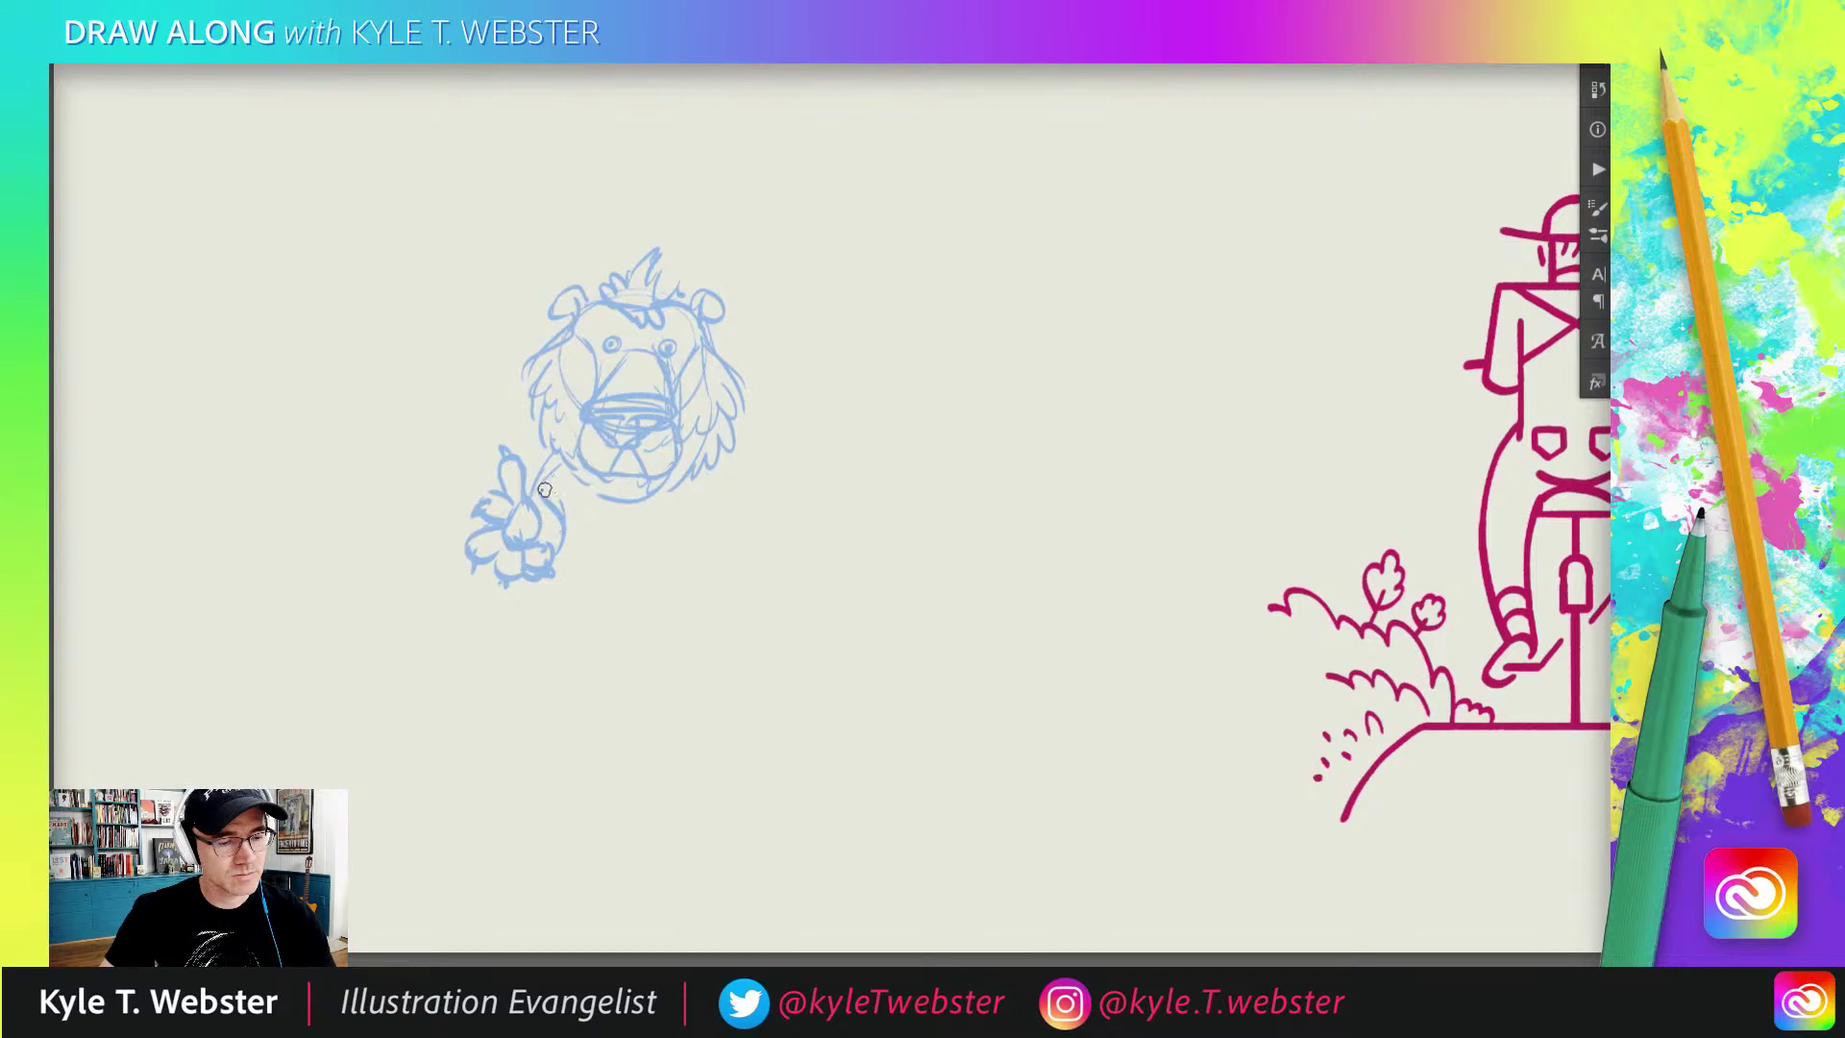
Step: Draw the lion's far arm swung back behind him, the near forearm joining the paw, and a rounded torso
{"action": "mouse_move", "coordinate": [737, 365]}
{"action": "left_mouse_down"}
{"action": "mouse_move", "coordinate": [838, 334]}
{"action": "mouse_move", "coordinate": [807, 340]}
{"action": "mouse_move", "coordinate": [850, 374]}
{"action": "mouse_move", "coordinate": [745, 423]}
{"action": "left_mouse_up"}
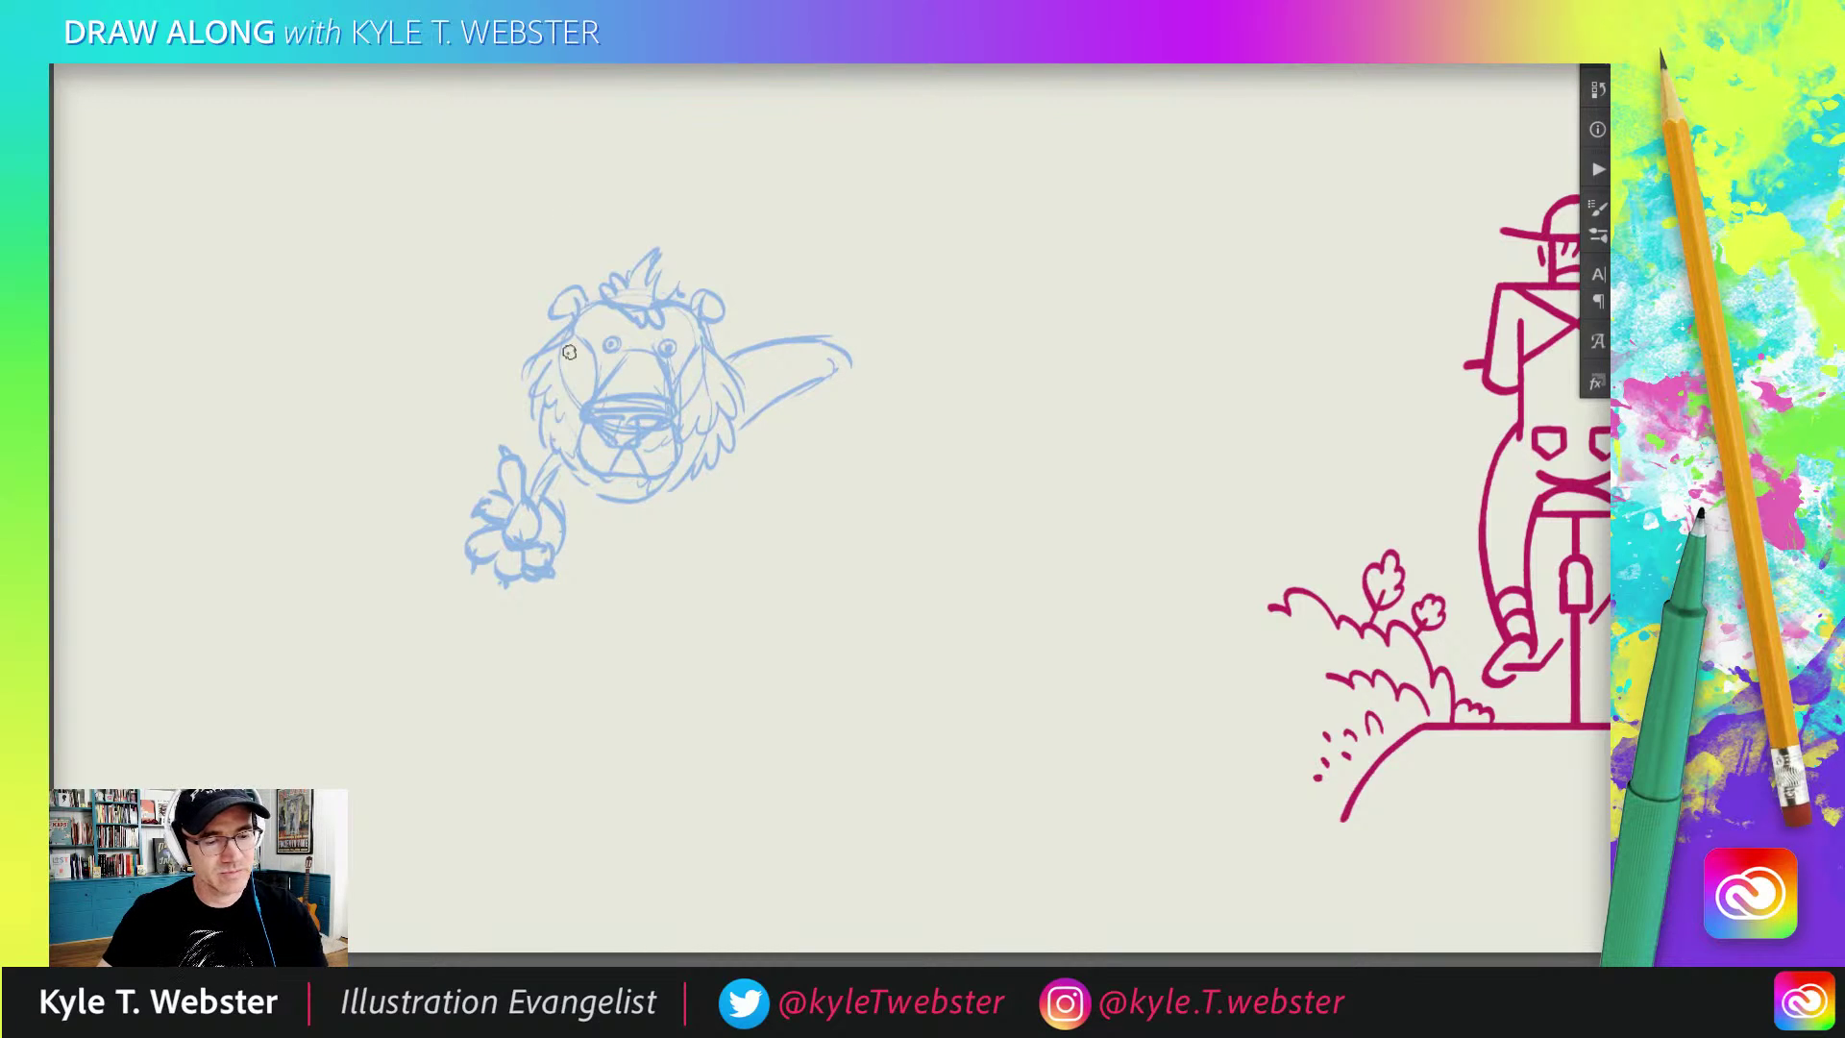
{"action": "mouse_move", "coordinate": [542, 471]}
{"action": "left_mouse_down"}
{"action": "mouse_move", "coordinate": [557, 513]}
{"action": "mouse_move", "coordinate": [594, 510]}
{"action": "mouse_move", "coordinate": [585, 480]}
{"action": "mouse_move", "coordinate": [611, 530]}
{"action": "left_mouse_up"}
{"action": "left_click_drag", "start_coordinate": [626, 540], "coordinate": [747, 504]}
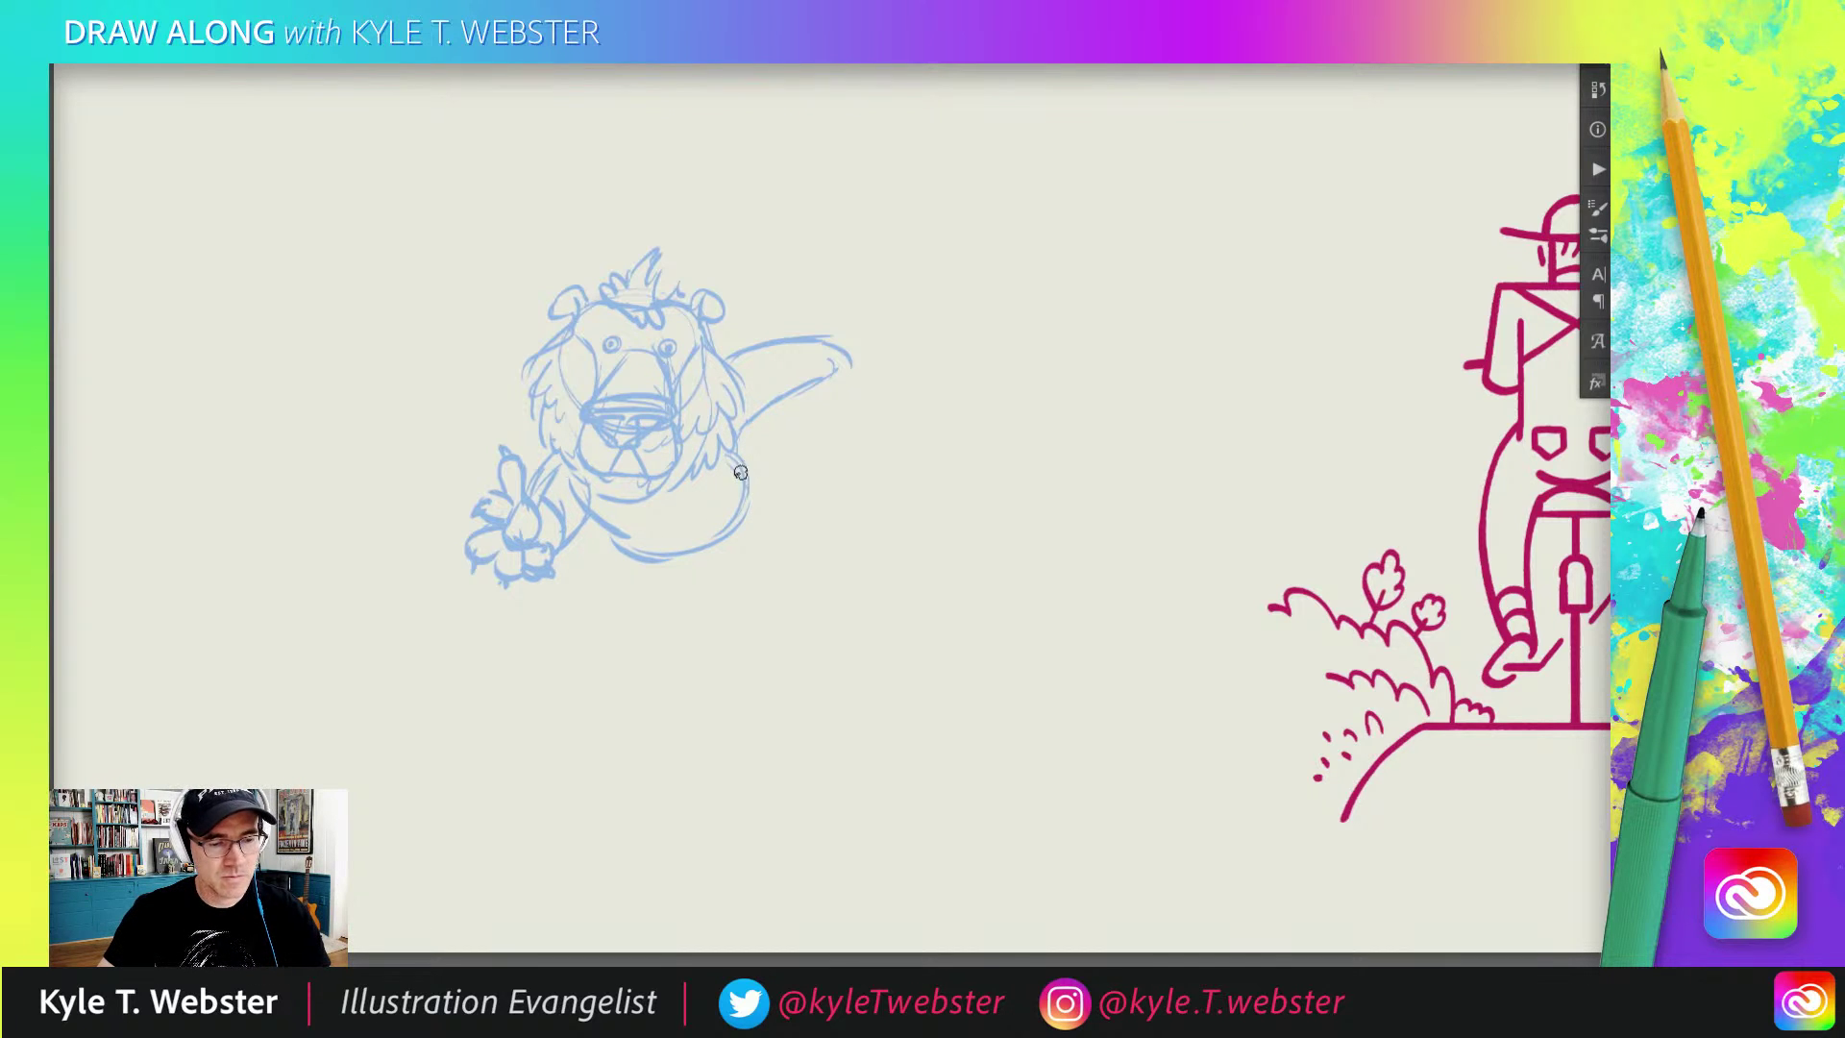
Step: Draw the lion's planted front leg and long trailing back leg, each ending in a shoe, with laces on the front one
{"action": "mouse_move", "coordinate": [740, 473]}
{"action": "left_mouse_down"}
{"action": "mouse_move", "coordinate": [742, 557]}
{"action": "mouse_move", "coordinate": [750, 537]}
{"action": "mouse_move", "coordinate": [718, 548]}
{"action": "mouse_move", "coordinate": [655, 672]}
{"action": "left_mouse_up"}
{"action": "left_click_drag", "start_coordinate": [659, 570], "coordinate": [634, 663]}
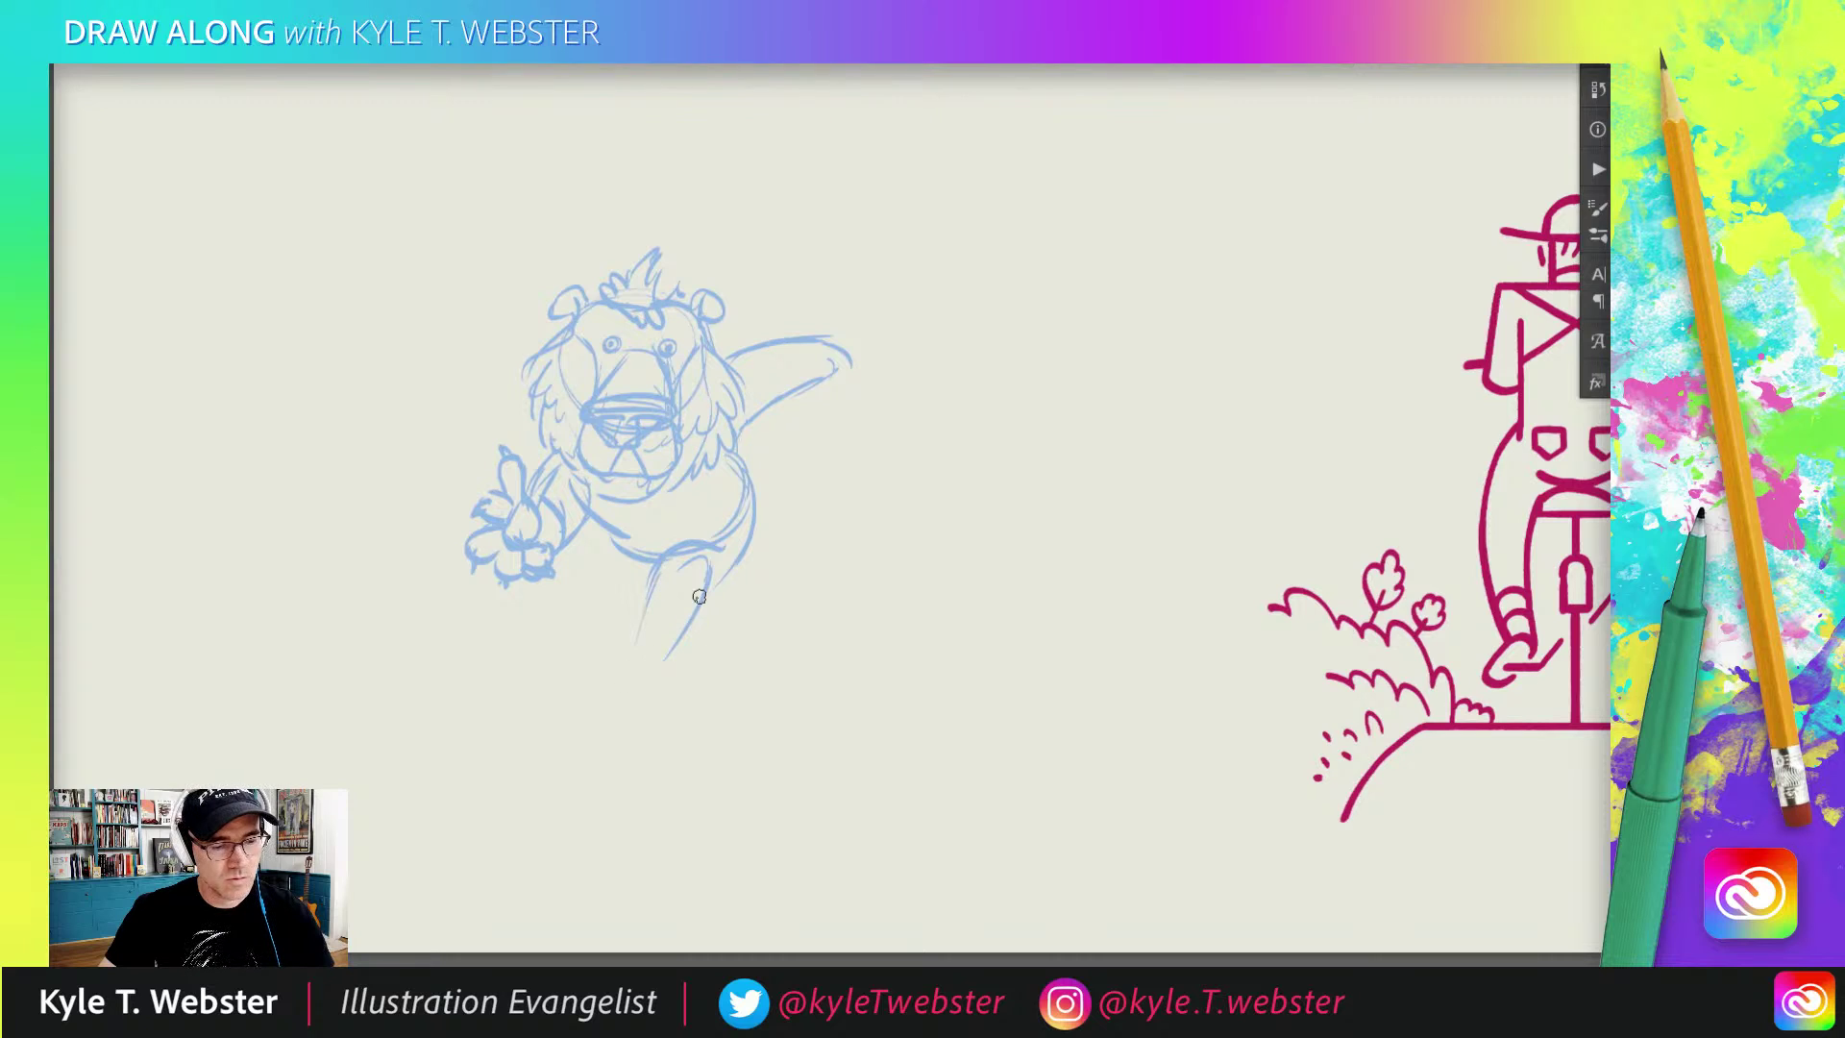
{"action": "mouse_move", "coordinate": [699, 593]}
{"action": "left_mouse_down"}
{"action": "mouse_move", "coordinate": [663, 689]}
{"action": "mouse_move", "coordinate": [619, 674]}
{"action": "left_mouse_up"}
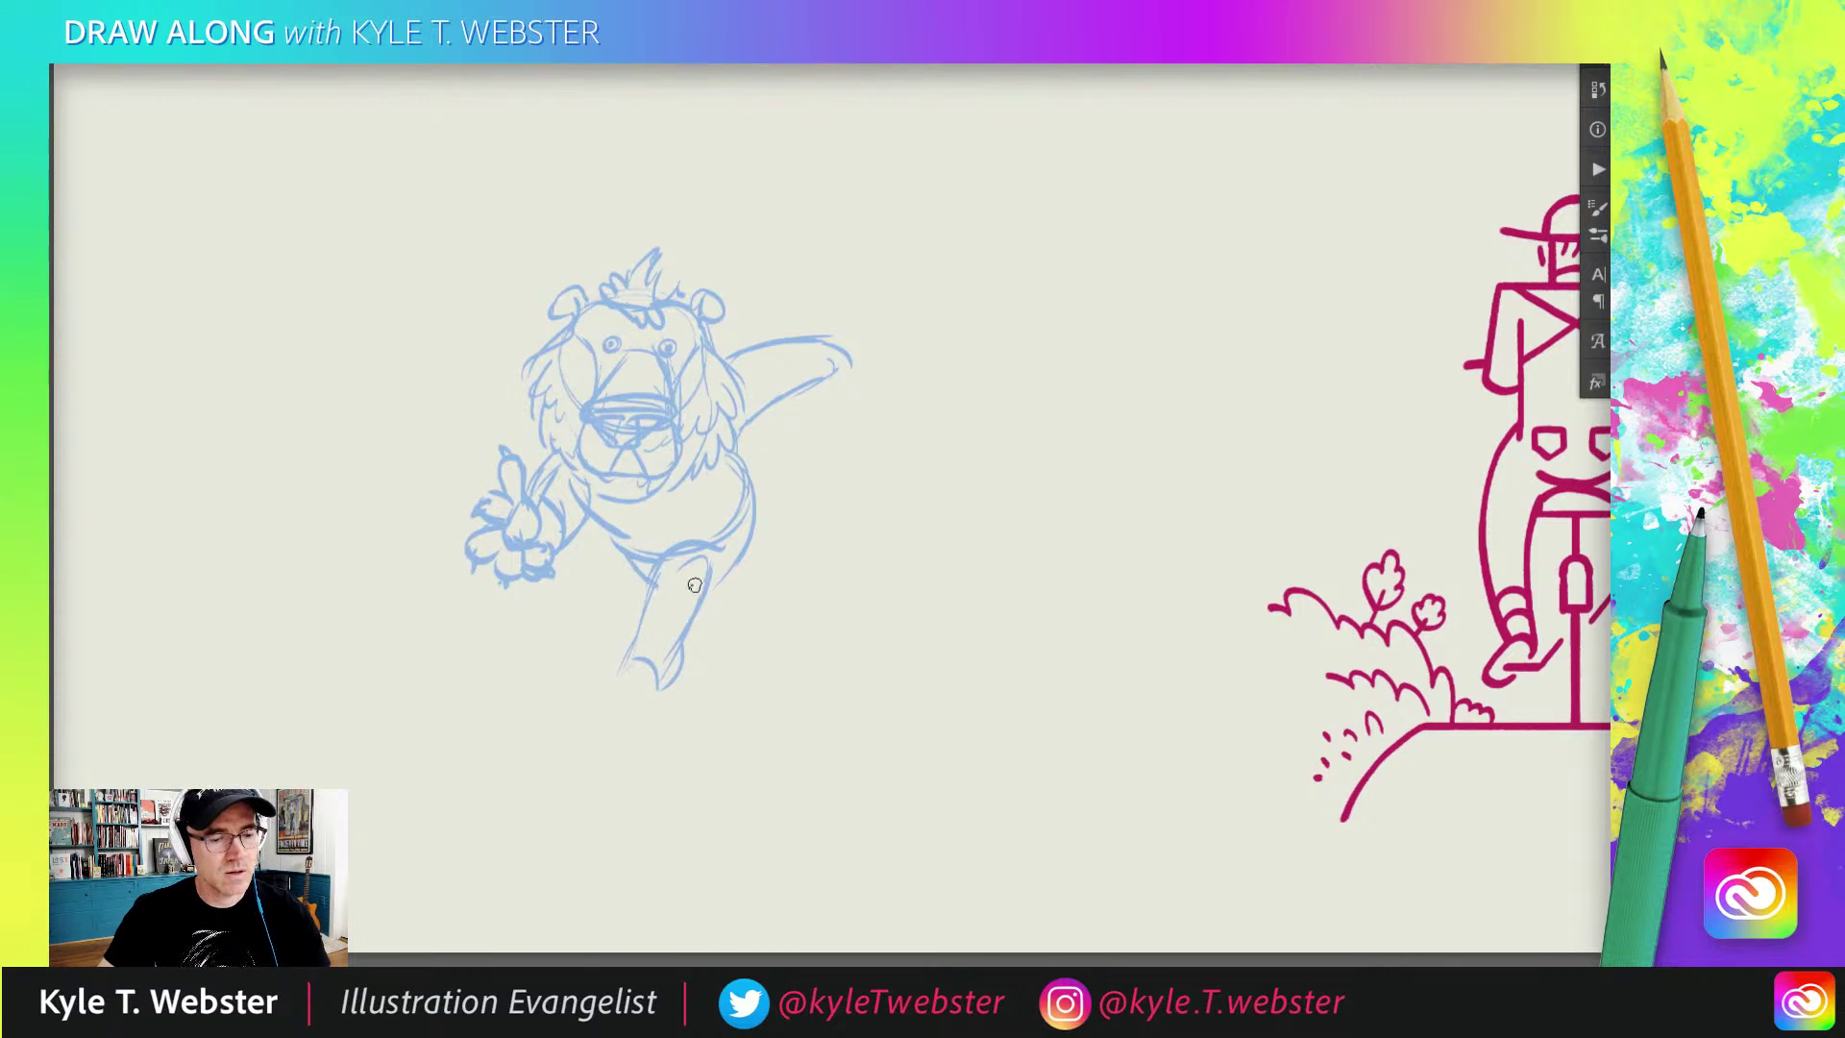
{"action": "mouse_move", "coordinate": [699, 612]}
{"action": "left_mouse_down"}
{"action": "mouse_move", "coordinate": [775, 621]}
{"action": "mouse_move", "coordinate": [695, 599]}
{"action": "mouse_move", "coordinate": [869, 623]}
{"action": "left_mouse_up"}
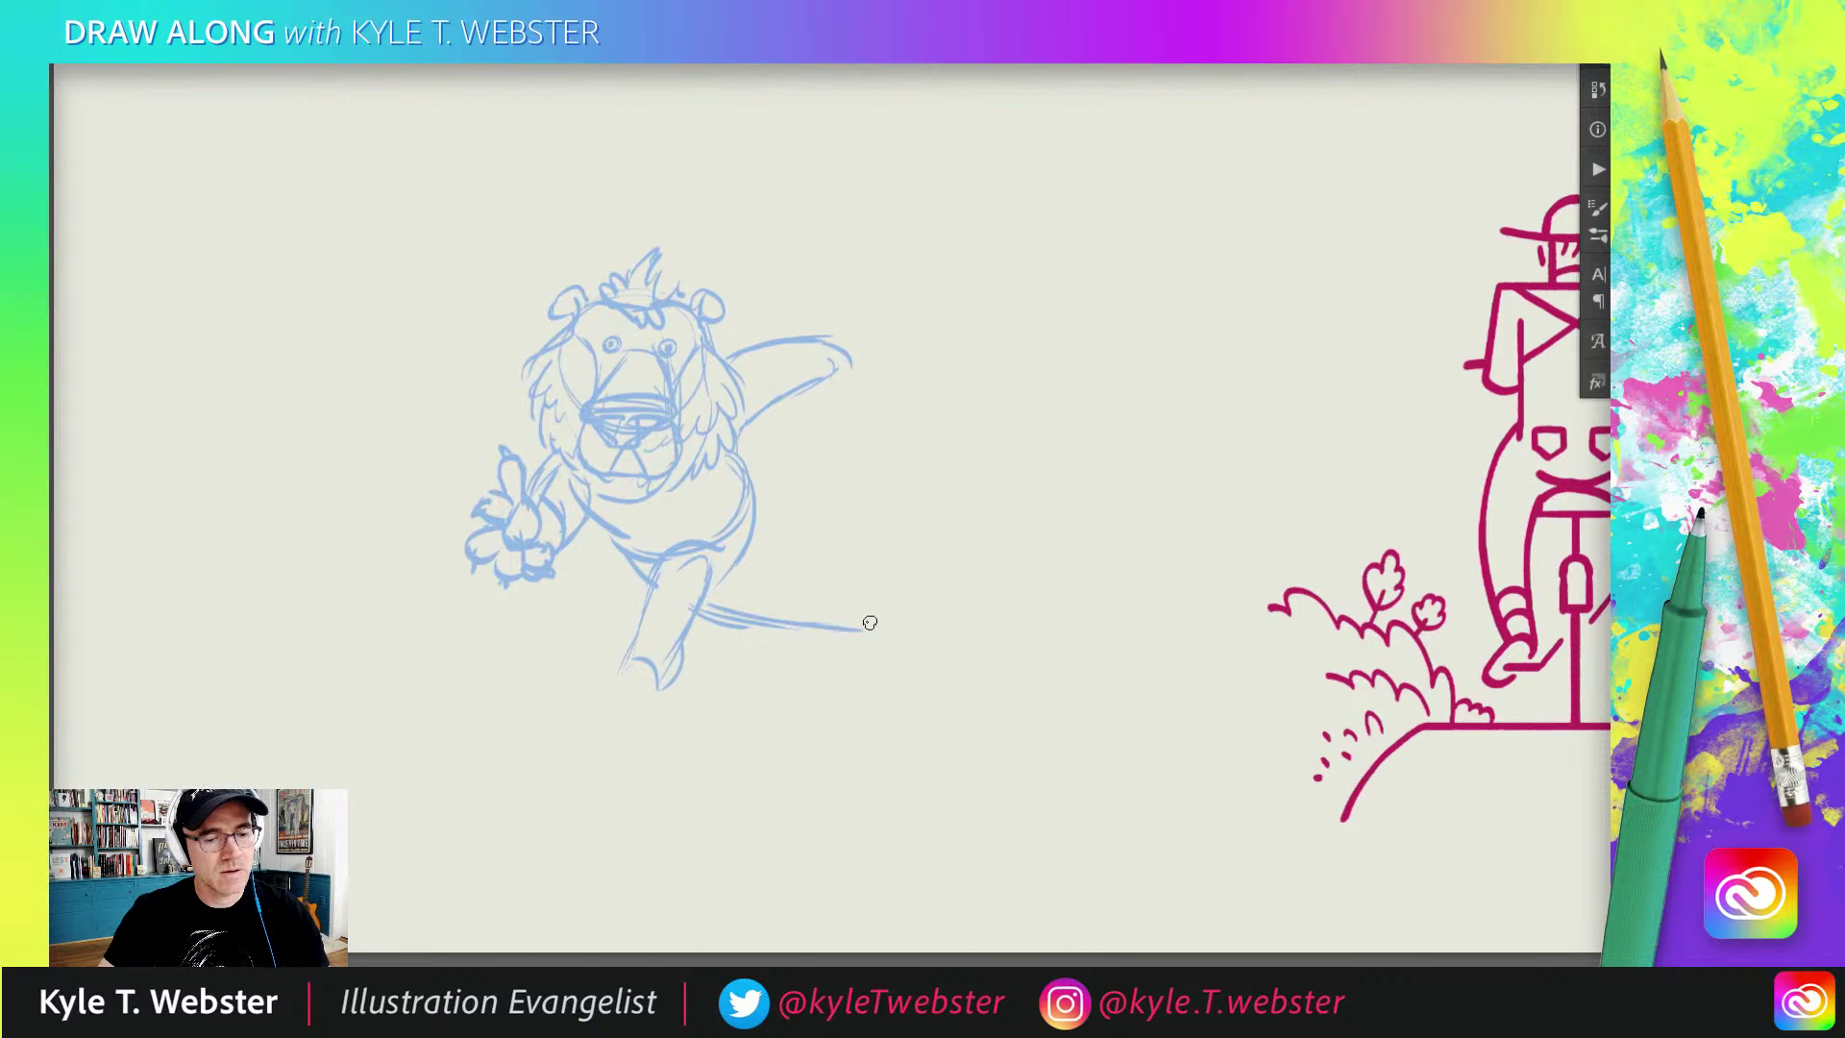
{"action": "mouse_move", "coordinate": [739, 550]}
{"action": "left_mouse_down"}
{"action": "mouse_move", "coordinate": [862, 595]}
{"action": "mouse_move", "coordinate": [914, 584]}
{"action": "mouse_move", "coordinate": [896, 600]}
{"action": "mouse_move", "coordinate": [906, 583]}
{"action": "mouse_move", "coordinate": [907, 615]}
{"action": "mouse_move", "coordinate": [908, 590]}
{"action": "mouse_move", "coordinate": [955, 638]}
{"action": "mouse_move", "coordinate": [959, 680]}
{"action": "mouse_move", "coordinate": [909, 629]}
{"action": "mouse_move", "coordinate": [930, 658]}
{"action": "mouse_move", "coordinate": [884, 631]}
{"action": "mouse_move", "coordinate": [951, 672]}
{"action": "mouse_move", "coordinate": [965, 658]}
{"action": "mouse_move", "coordinate": [936, 619]}
{"action": "left_mouse_up"}
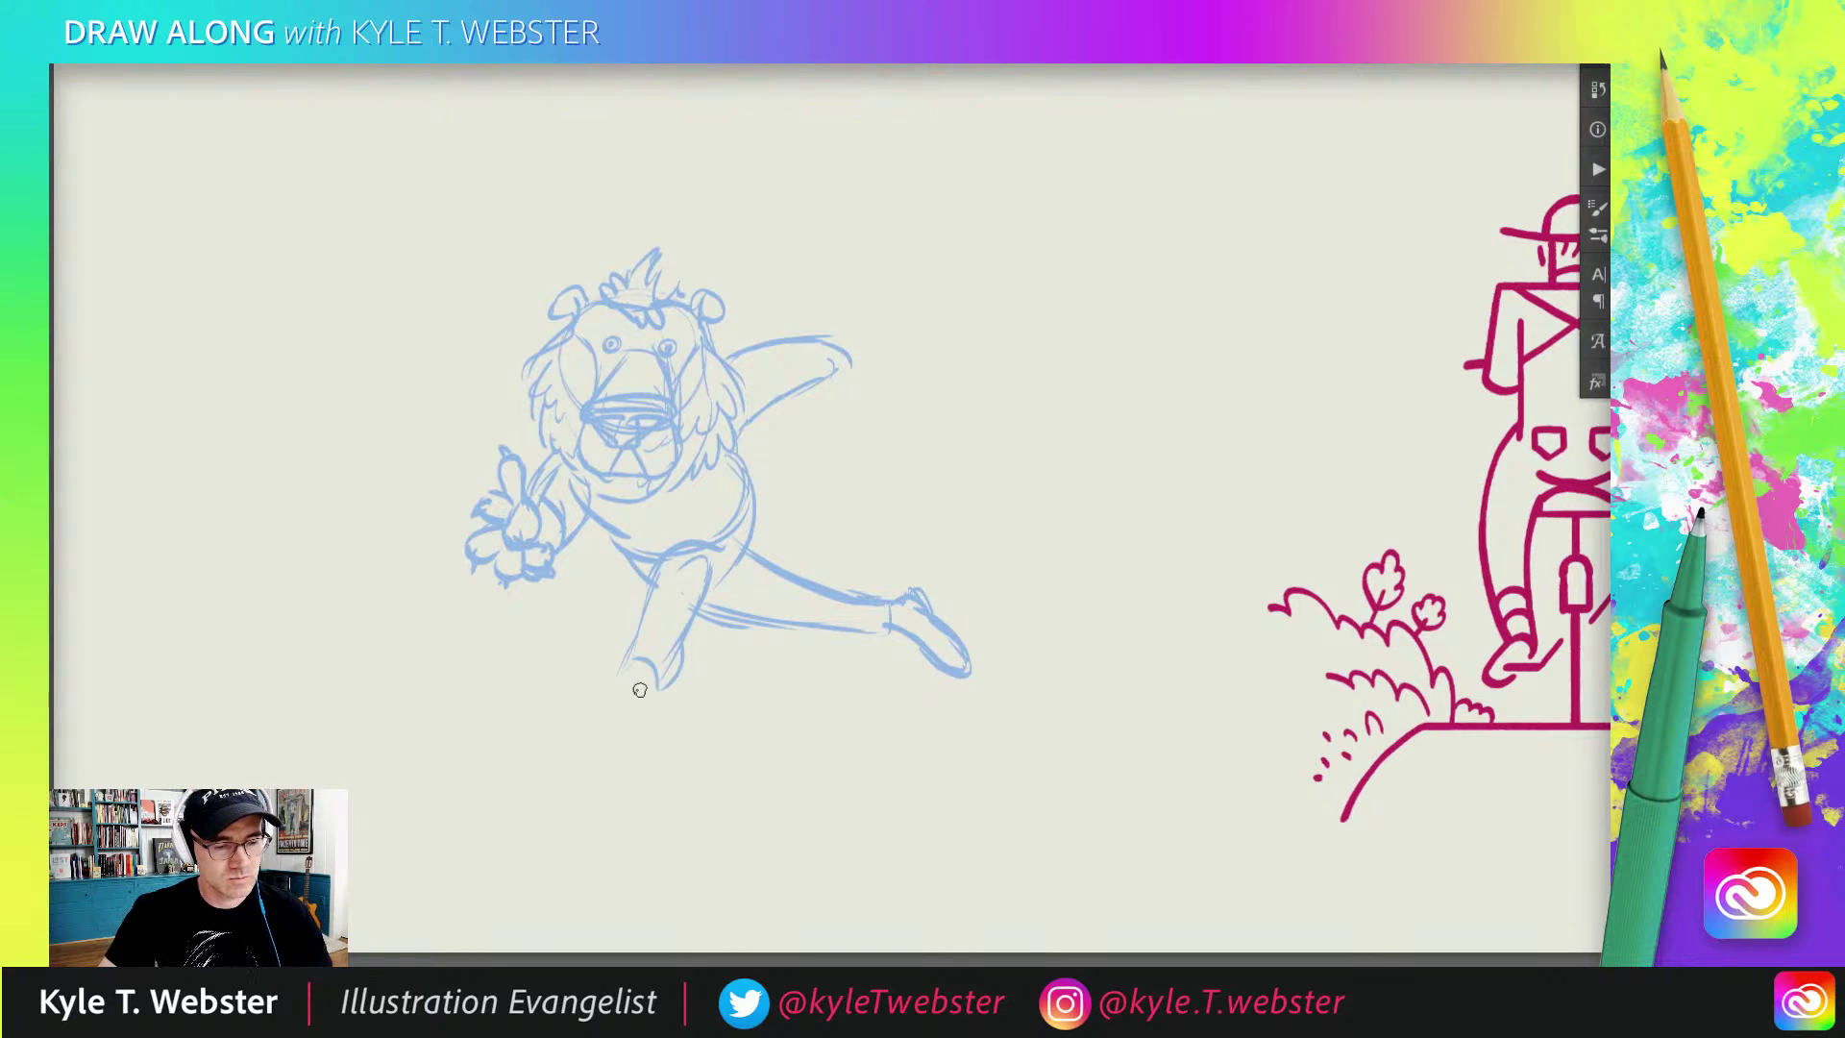
{"action": "mouse_move", "coordinate": [656, 682]}
{"action": "left_mouse_down"}
{"action": "mouse_move", "coordinate": [649, 738]}
{"action": "mouse_move", "coordinate": [630, 725]}
{"action": "mouse_move", "coordinate": [661, 738]}
{"action": "mouse_move", "coordinate": [592, 736]}
{"action": "left_mouse_up"}
{"action": "mouse_move", "coordinate": [638, 655]}
{"action": "left_mouse_down"}
{"action": "mouse_move", "coordinate": [601, 715]}
{"action": "mouse_move", "coordinate": [616, 689]}
{"action": "mouse_move", "coordinate": [644, 710]}
{"action": "left_mouse_up"}
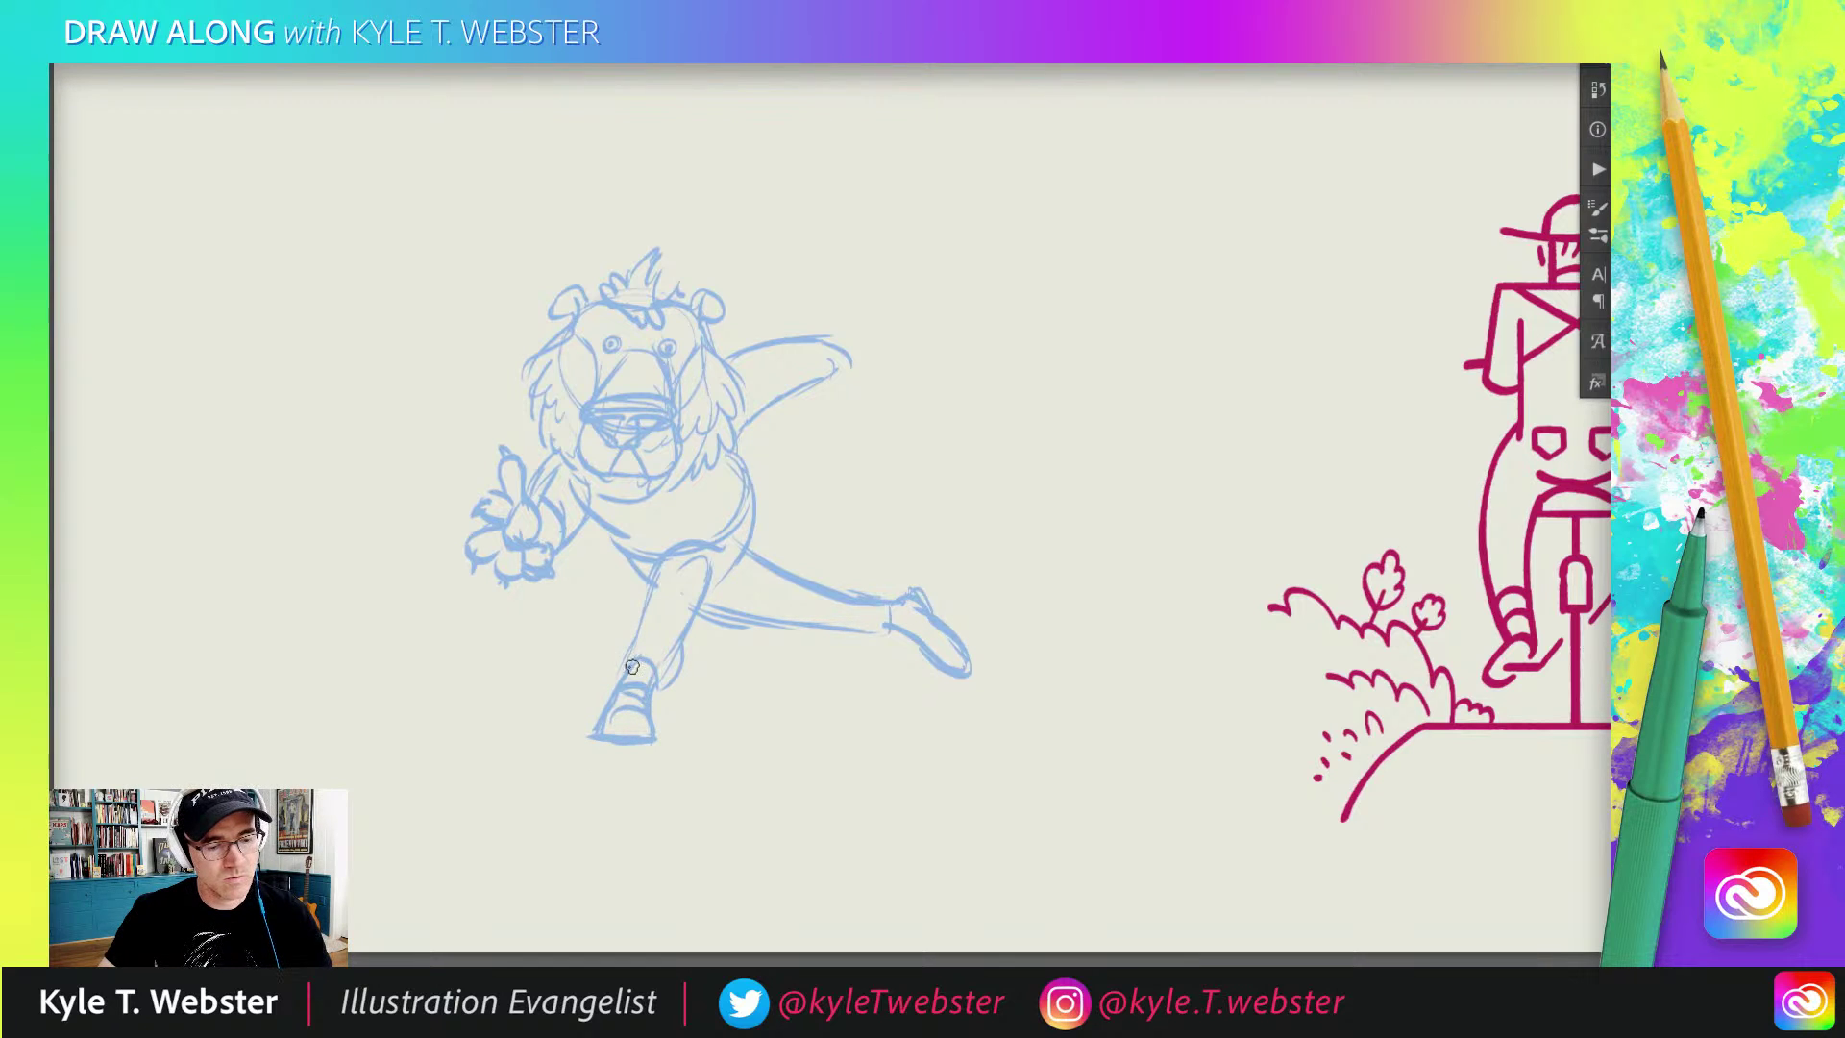
Step: Reinforce the lion's waistline and thigh contours, add a cuff at the trailing ankle, and thicken the soles of both shoes
{"action": "mouse_move", "coordinate": [702, 553]}
{"action": "left_mouse_down"}
{"action": "mouse_move", "coordinate": [702, 521]}
{"action": "mouse_move", "coordinate": [678, 548]}
{"action": "mouse_move", "coordinate": [710, 553]}
{"action": "left_mouse_up"}
{"action": "left_click_drag", "start_coordinate": [755, 485], "coordinate": [741, 569]}
{"action": "mouse_move", "coordinate": [736, 570]}
{"action": "left_mouse_down"}
{"action": "mouse_move", "coordinate": [694, 604]}
{"action": "mouse_move", "coordinate": [821, 620]}
{"action": "left_mouse_up"}
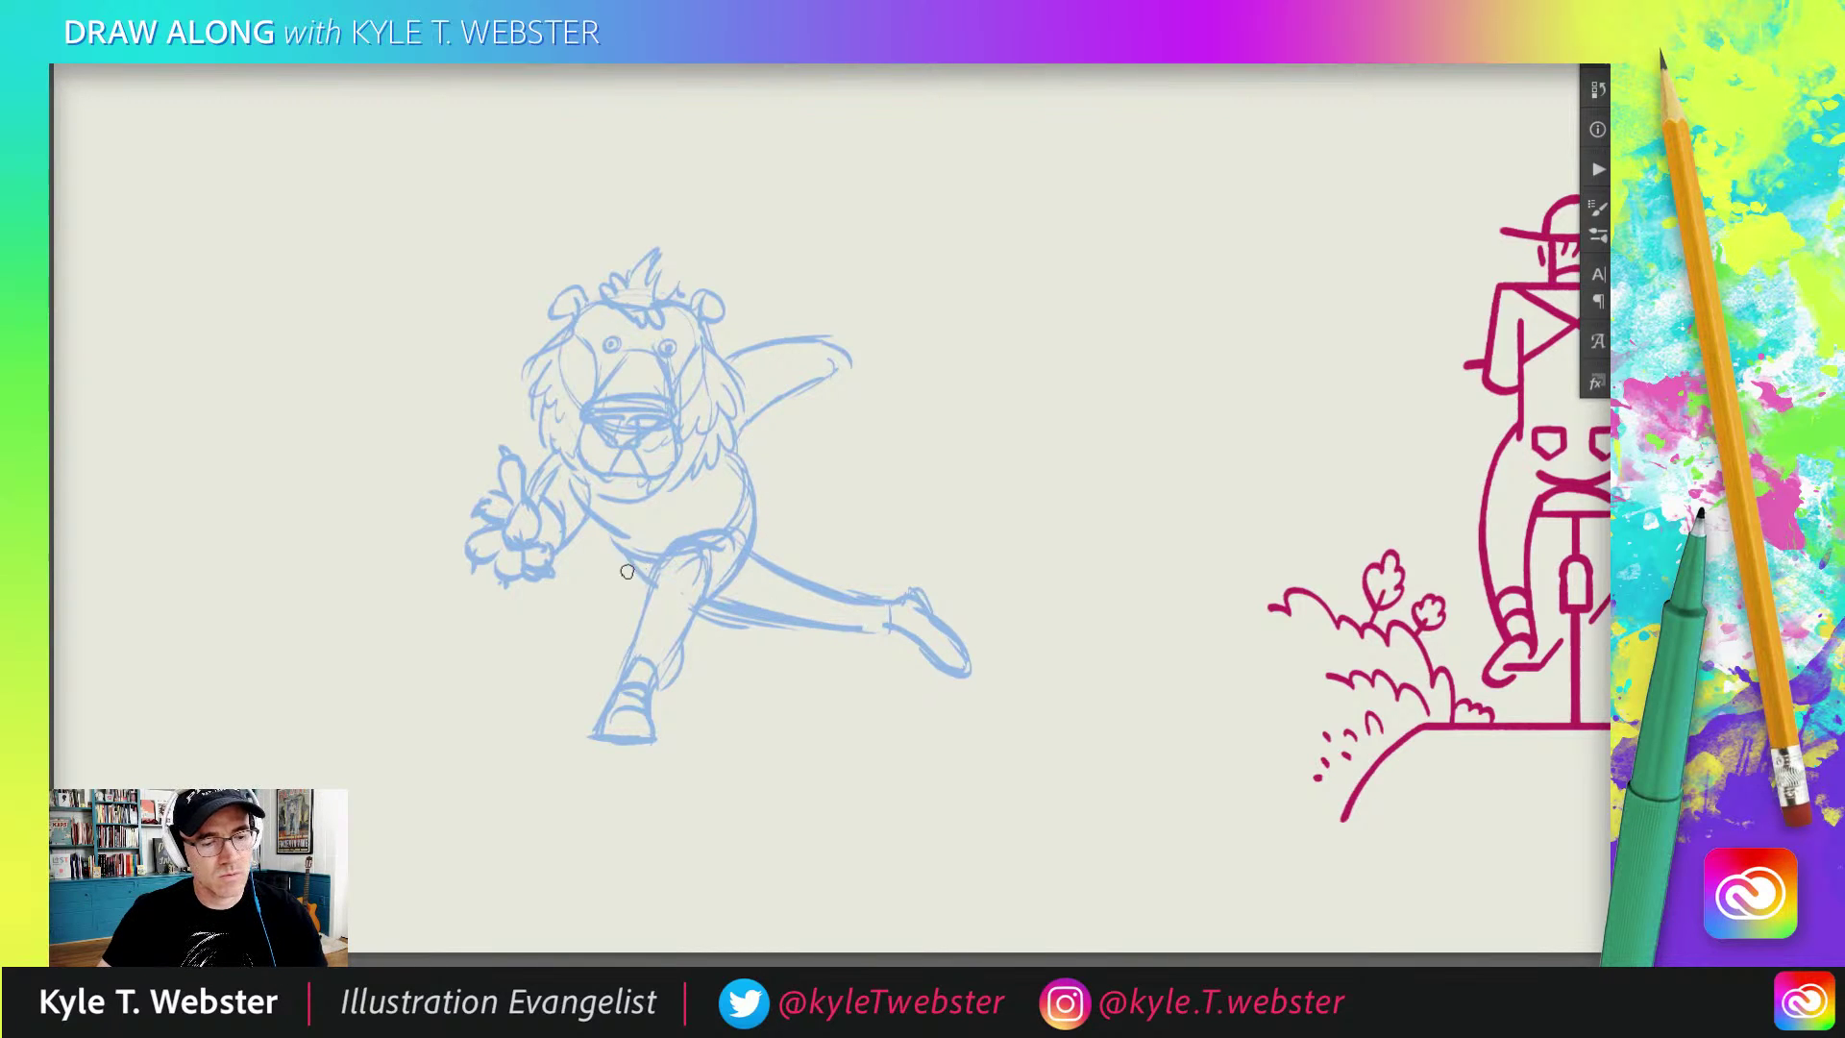
{"action": "left_click_drag", "start_coordinate": [613, 540], "coordinate": [657, 582]}
{"action": "left_click_drag", "start_coordinate": [868, 601], "coordinate": [870, 634]}
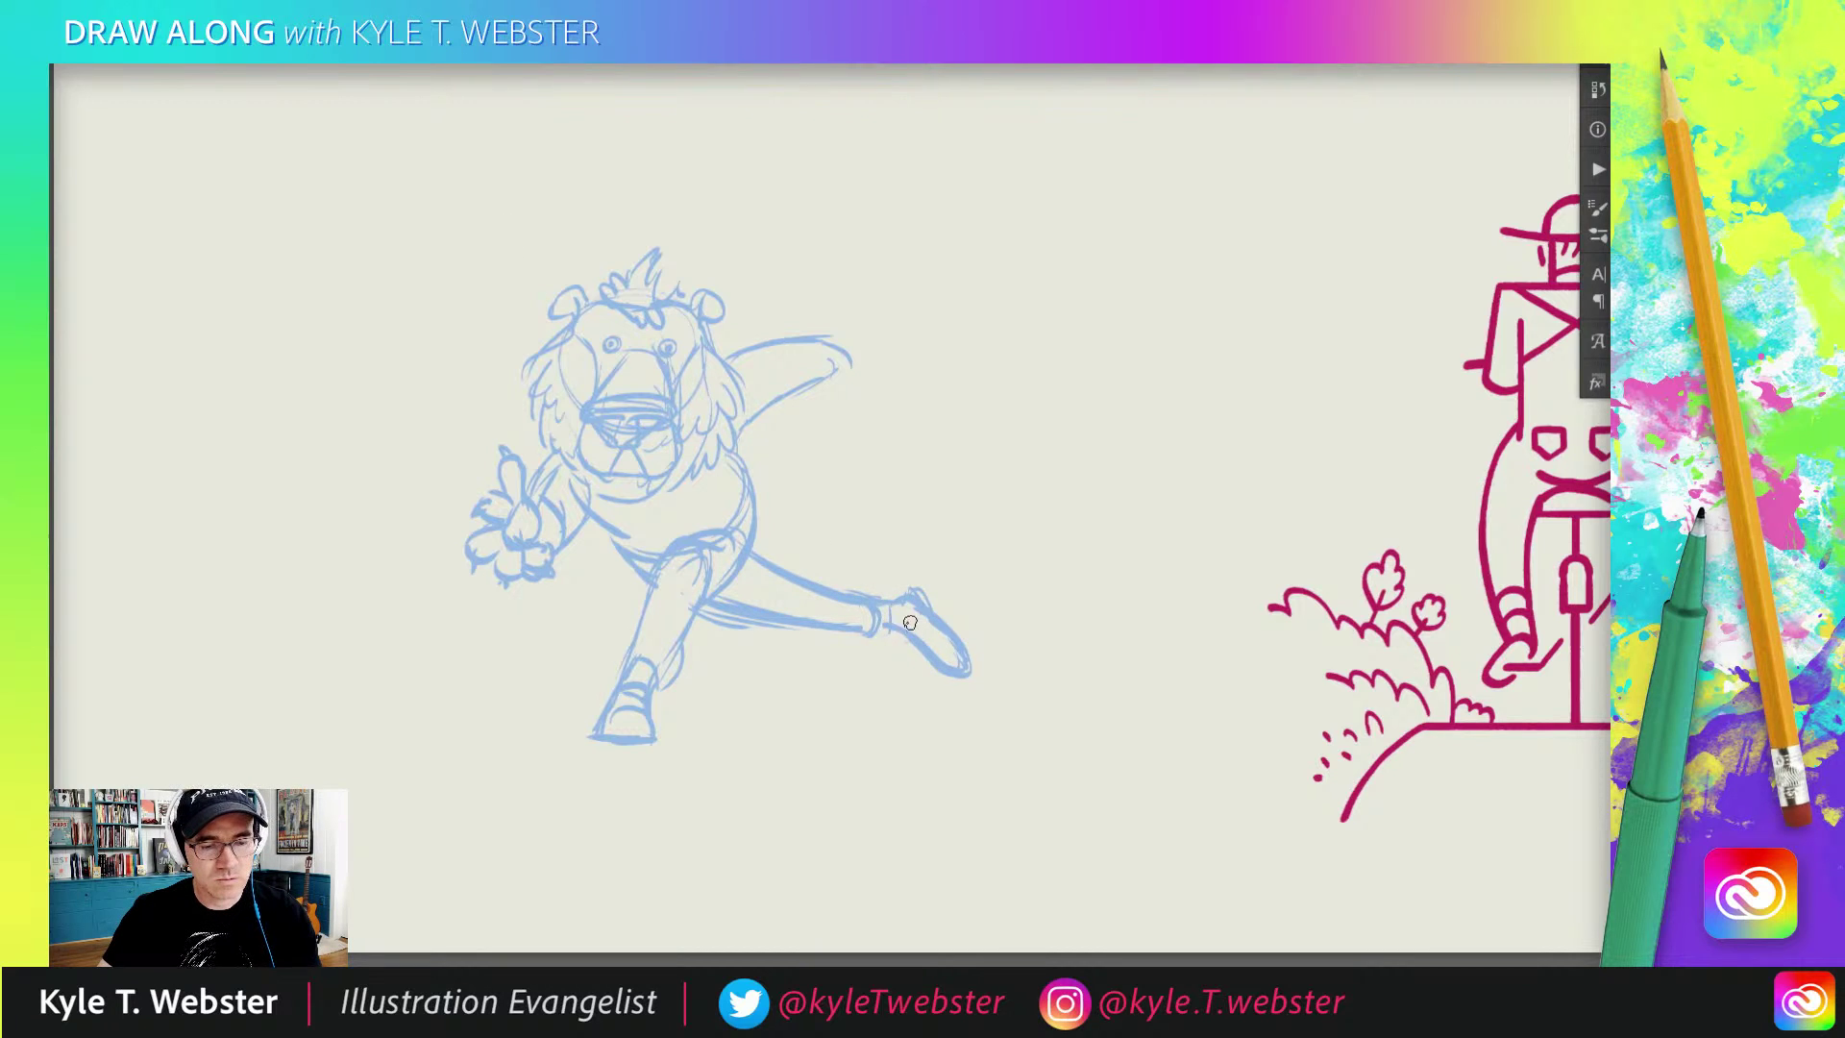
{"action": "mouse_move", "coordinate": [893, 636]}
{"action": "left_mouse_down"}
{"action": "mouse_move", "coordinate": [910, 612]}
{"action": "mouse_move", "coordinate": [958, 662]}
{"action": "left_mouse_up"}
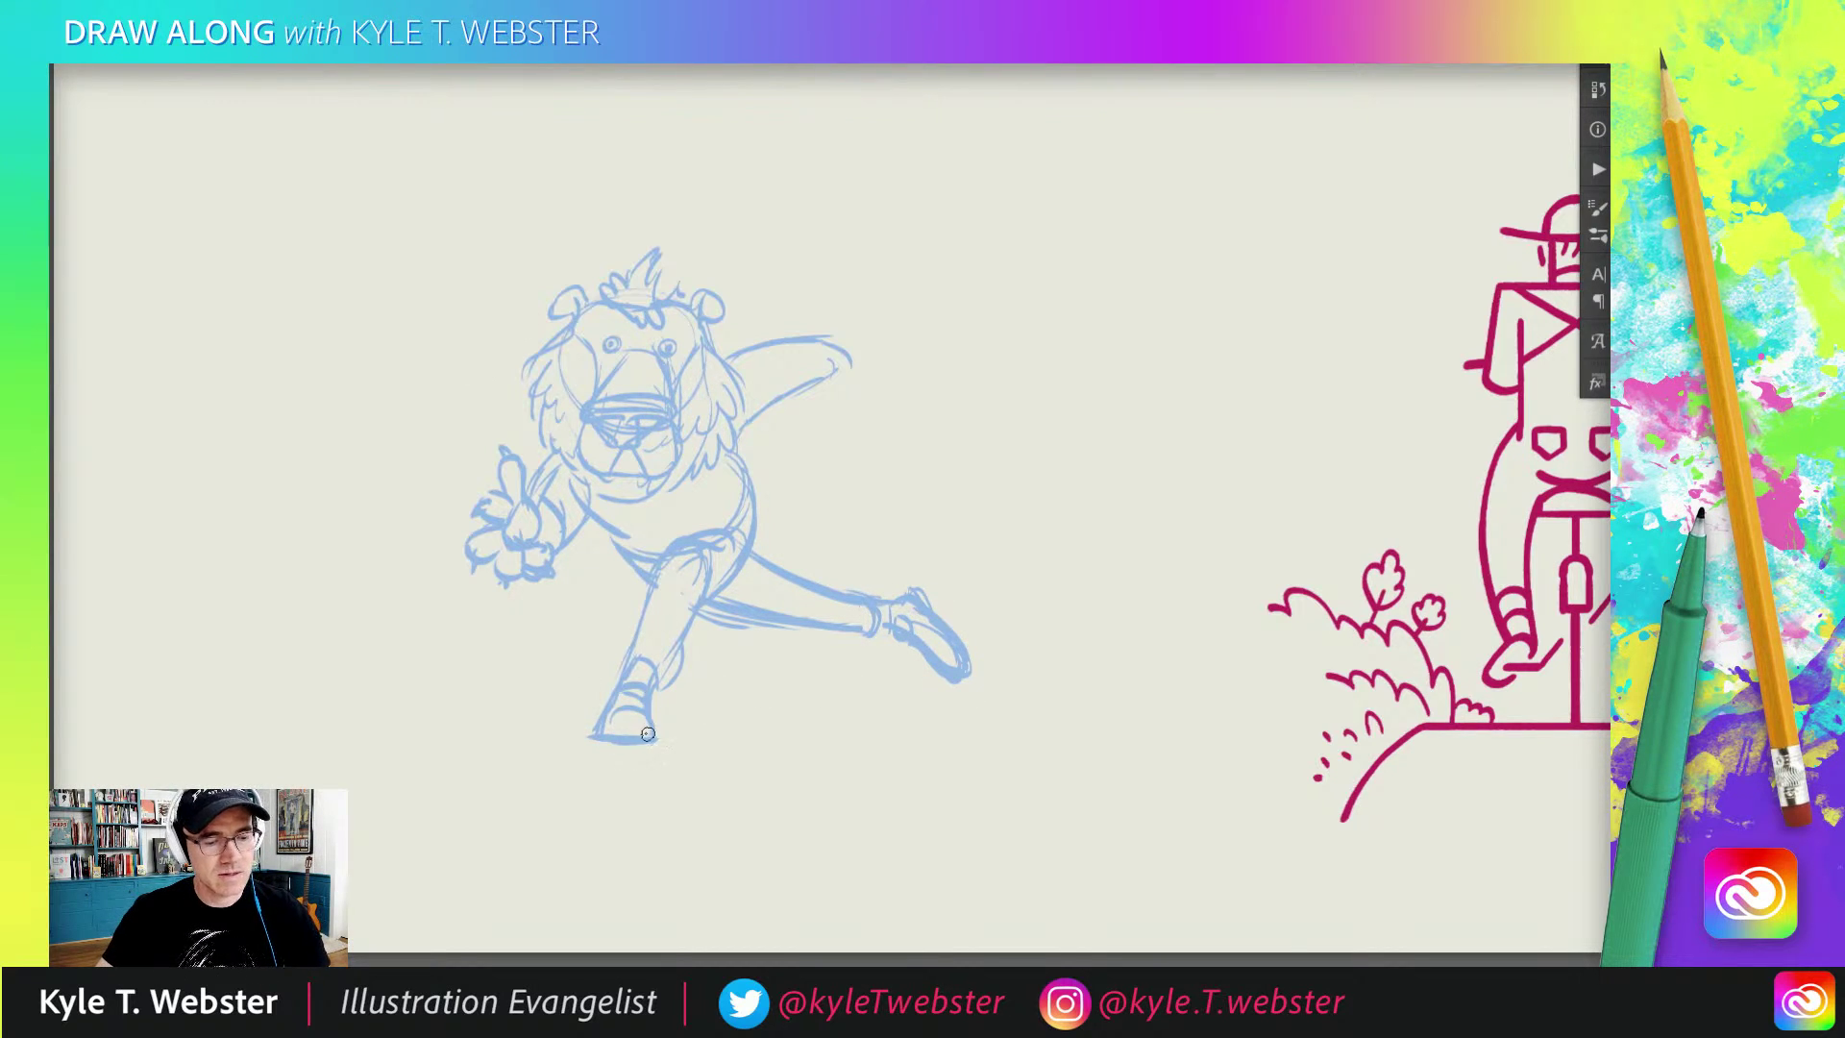
{"action": "mouse_move", "coordinate": [602, 740]}
{"action": "left_mouse_down"}
{"action": "mouse_move", "coordinate": [663, 741]}
{"action": "mouse_move", "coordinate": [615, 741]}
{"action": "left_mouse_up"}
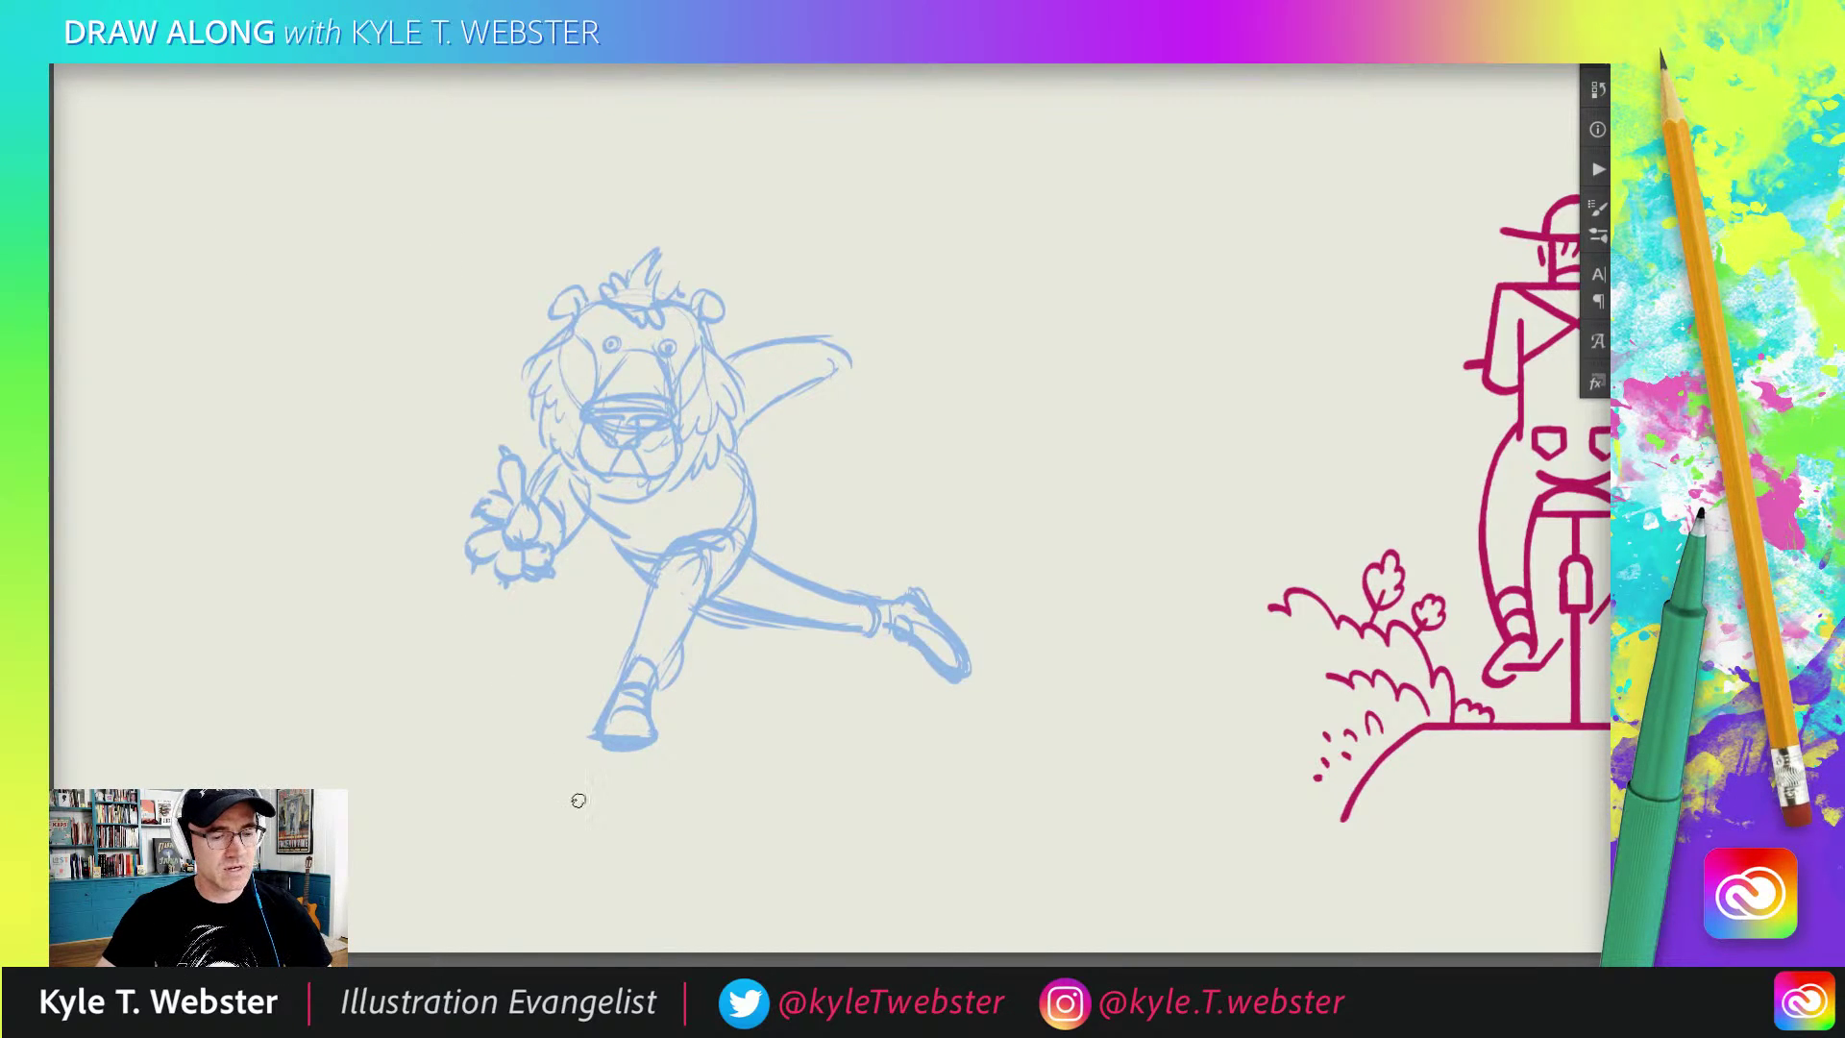
Step: Draw a large round ball on the ground below the lion's open paw, with curved shading lines inside it
{"action": "left_click_drag", "start_coordinate": [525, 694], "coordinate": [576, 647]}
{"action": "mouse_move", "coordinate": [599, 576]}
{"action": "left_mouse_down"}
{"action": "mouse_move", "coordinate": [534, 681]}
{"action": "mouse_move", "coordinate": [586, 570]}
{"action": "left_mouse_up"}
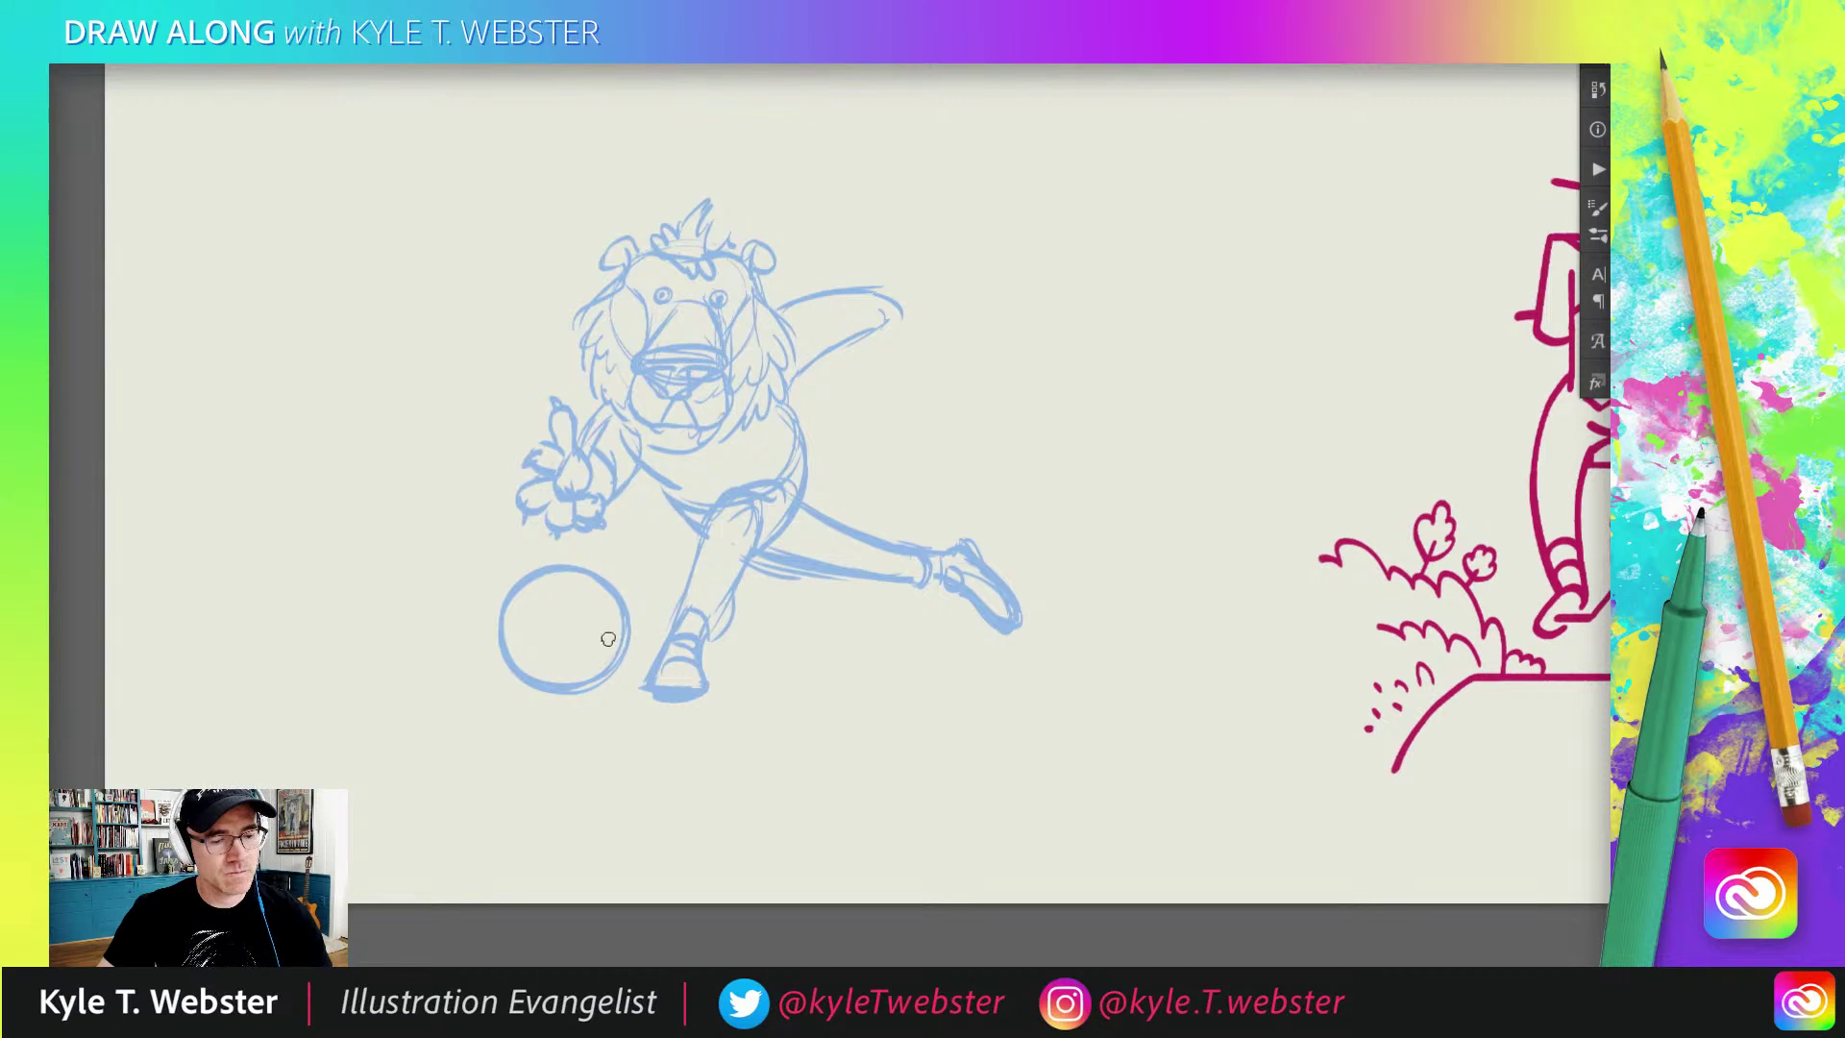
{"action": "mouse_move", "coordinate": [618, 615]}
{"action": "left_mouse_down"}
{"action": "mouse_move", "coordinate": [588, 661]}
{"action": "mouse_move", "coordinate": [534, 663]}
{"action": "left_mouse_up"}
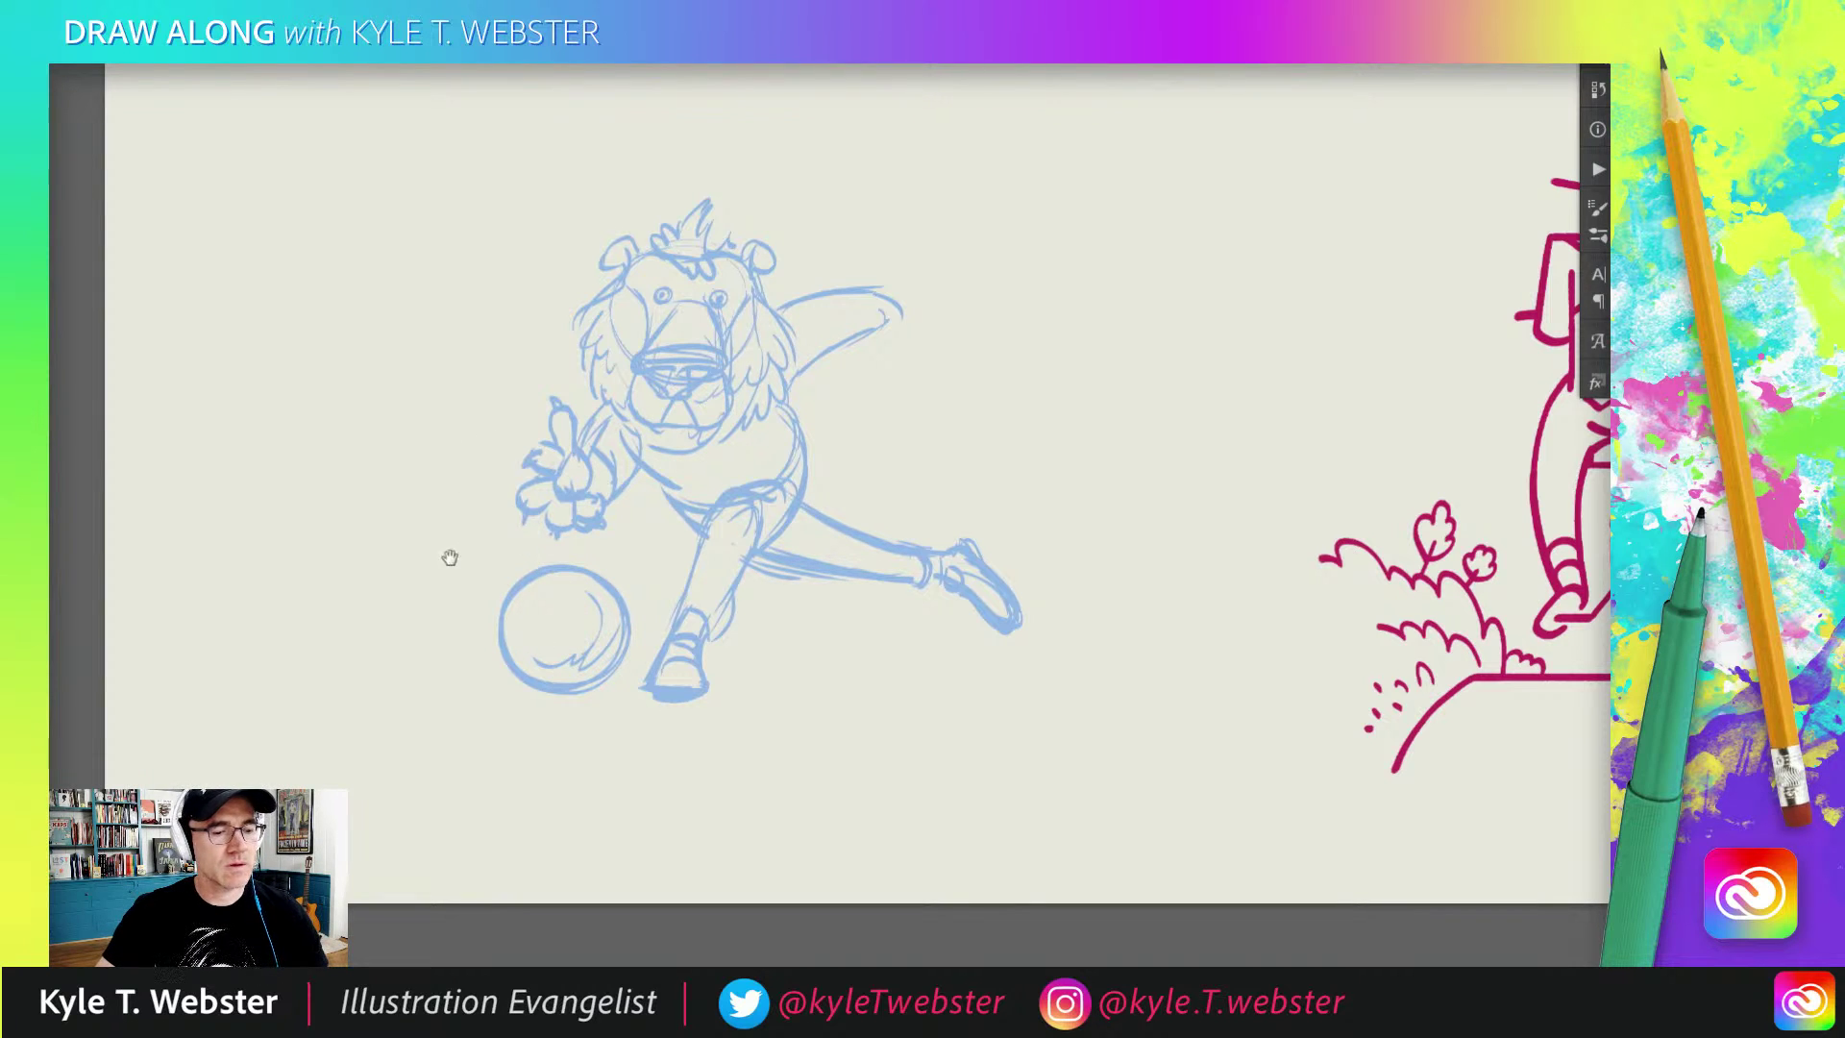
Step: Draw diverging straight ground lines on both sides beneath the lion, fanning outward from the ball and the trailing leg
{"action": "scroll", "coordinate": [449, 552], "scroll_direction": "down", "scroll_amount": 1}
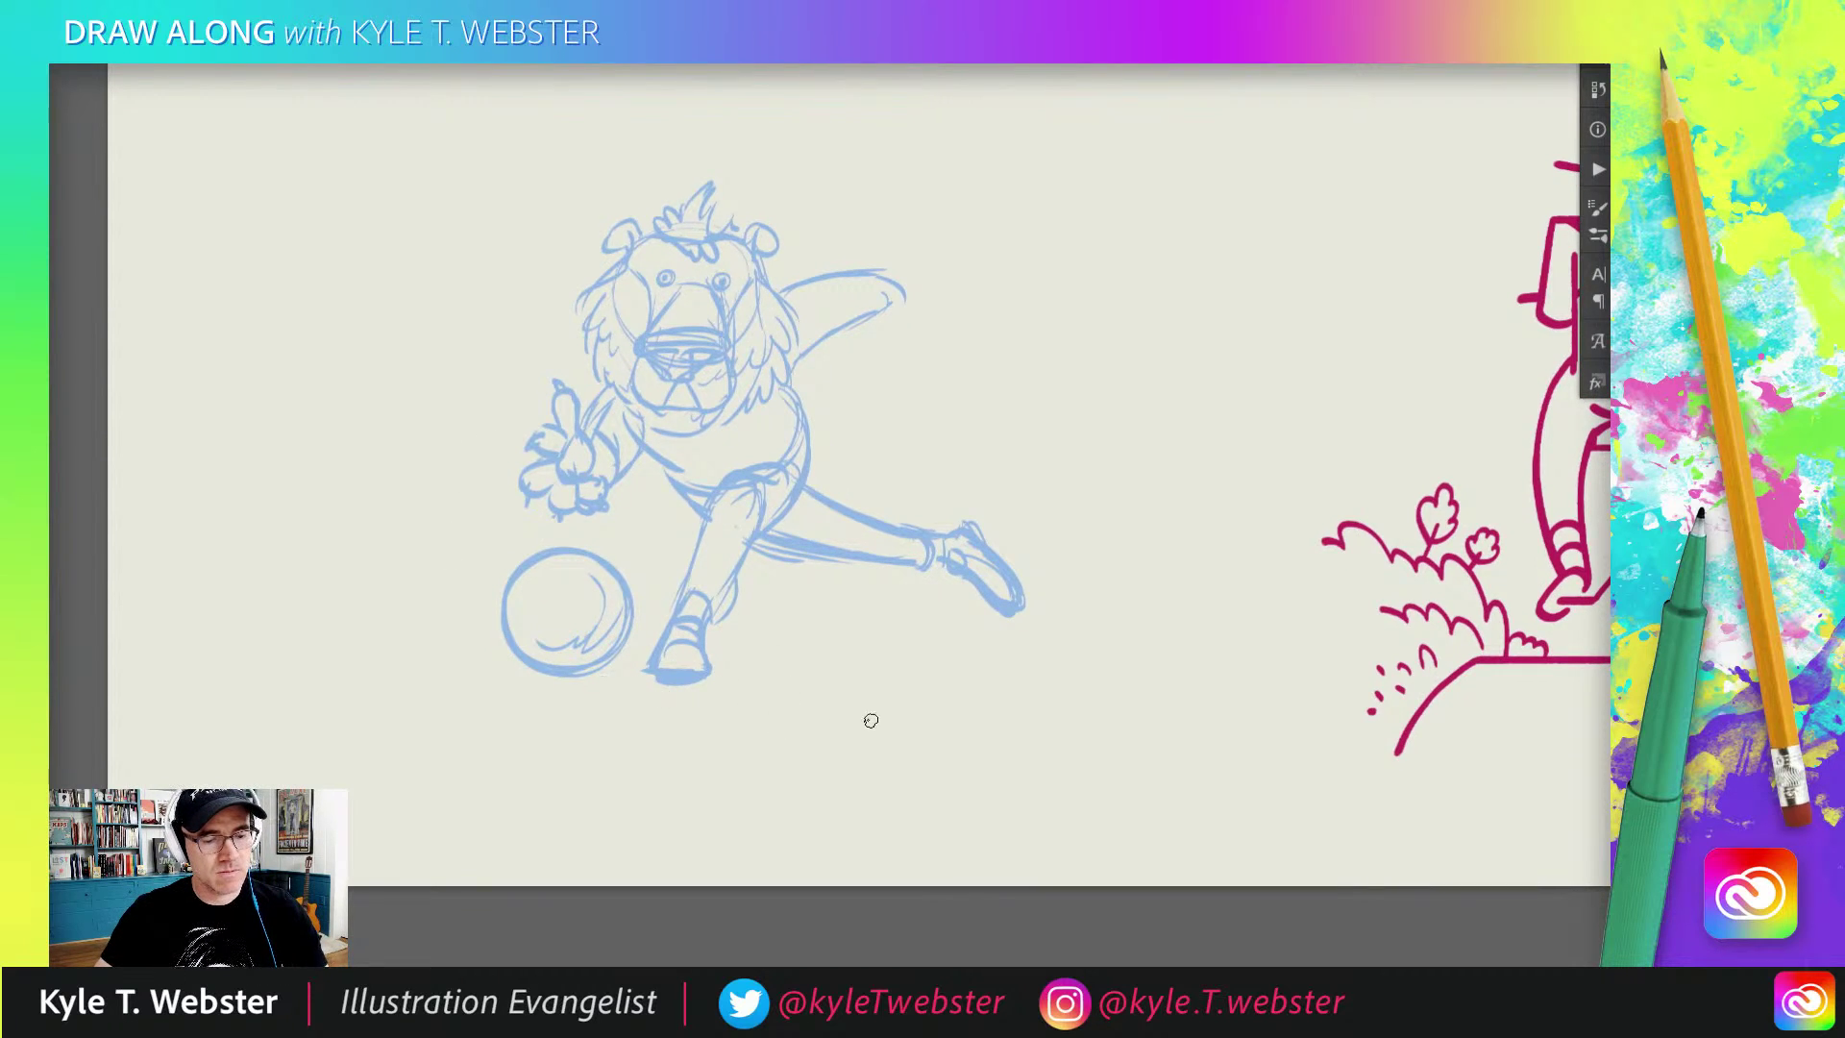
{"action": "left_click_drag", "start_coordinate": [1011, 776], "coordinate": [862, 689]}
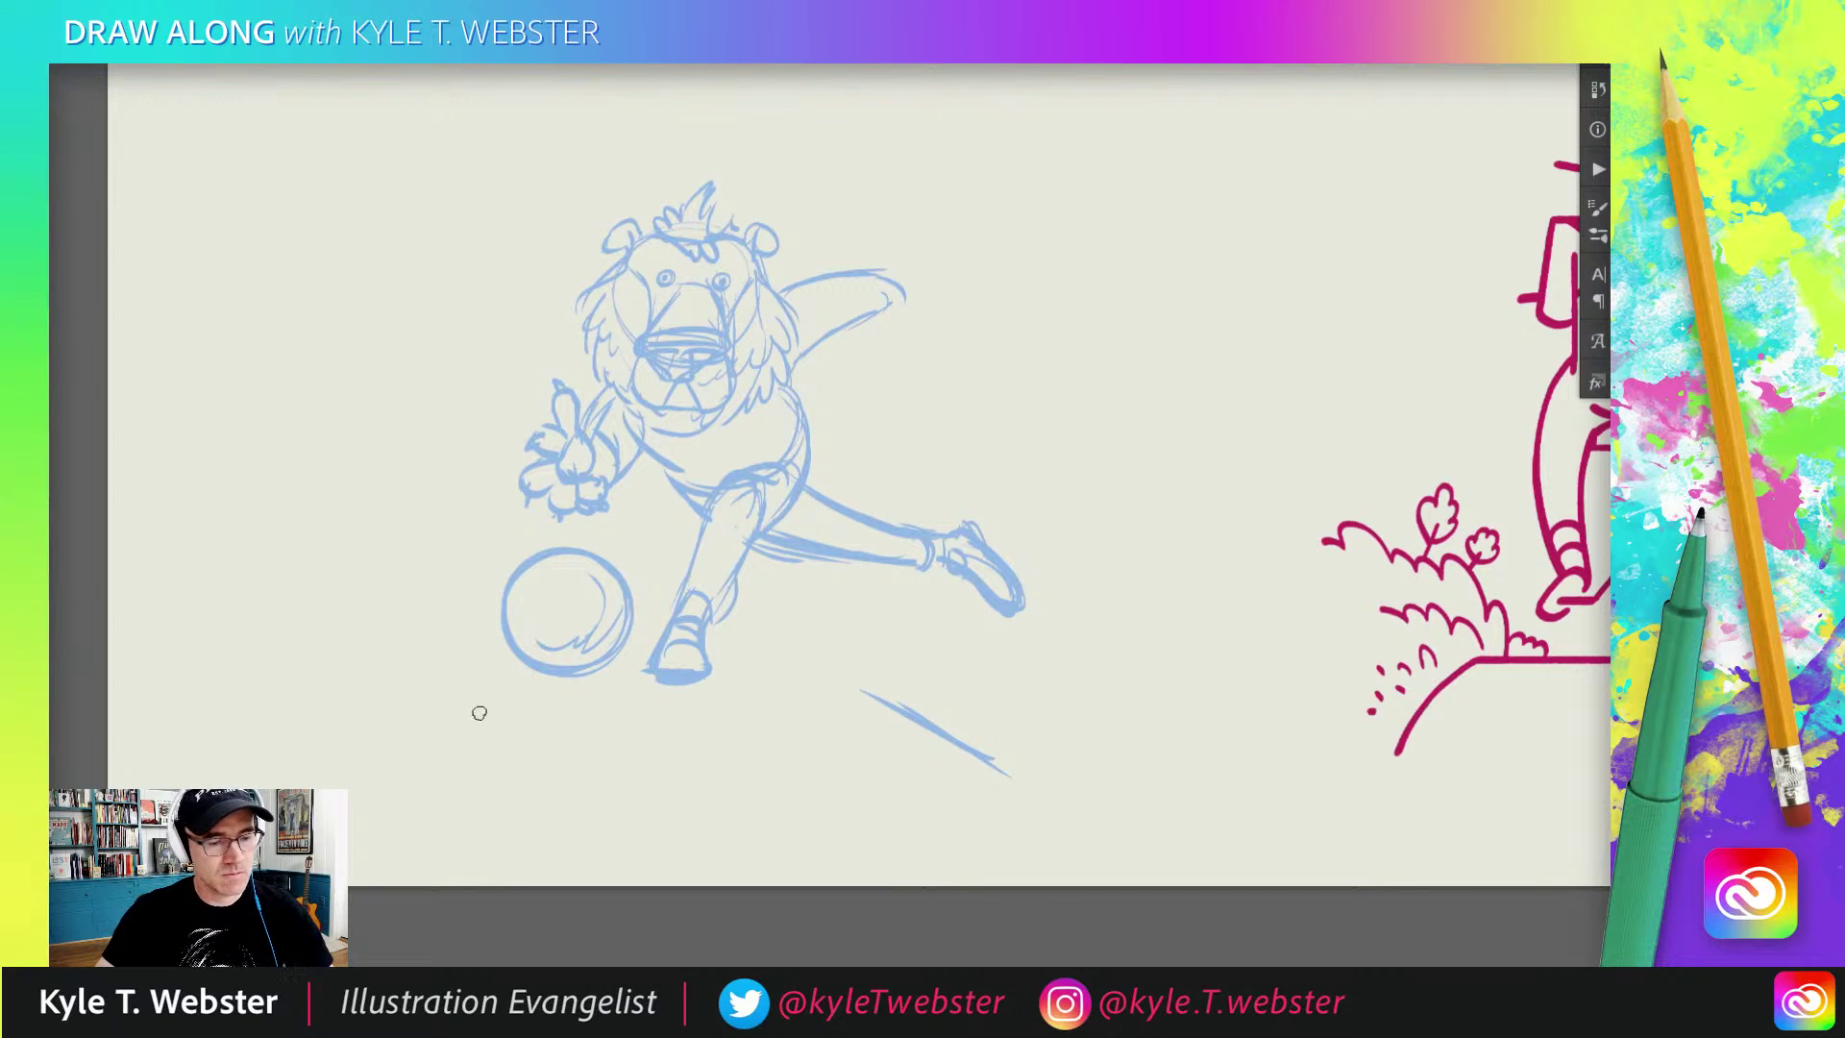
{"action": "mouse_move", "coordinate": [504, 698]}
{"action": "left_mouse_down"}
{"action": "mouse_move", "coordinate": [393, 763]}
{"action": "mouse_move", "coordinate": [492, 703]}
{"action": "left_mouse_up"}
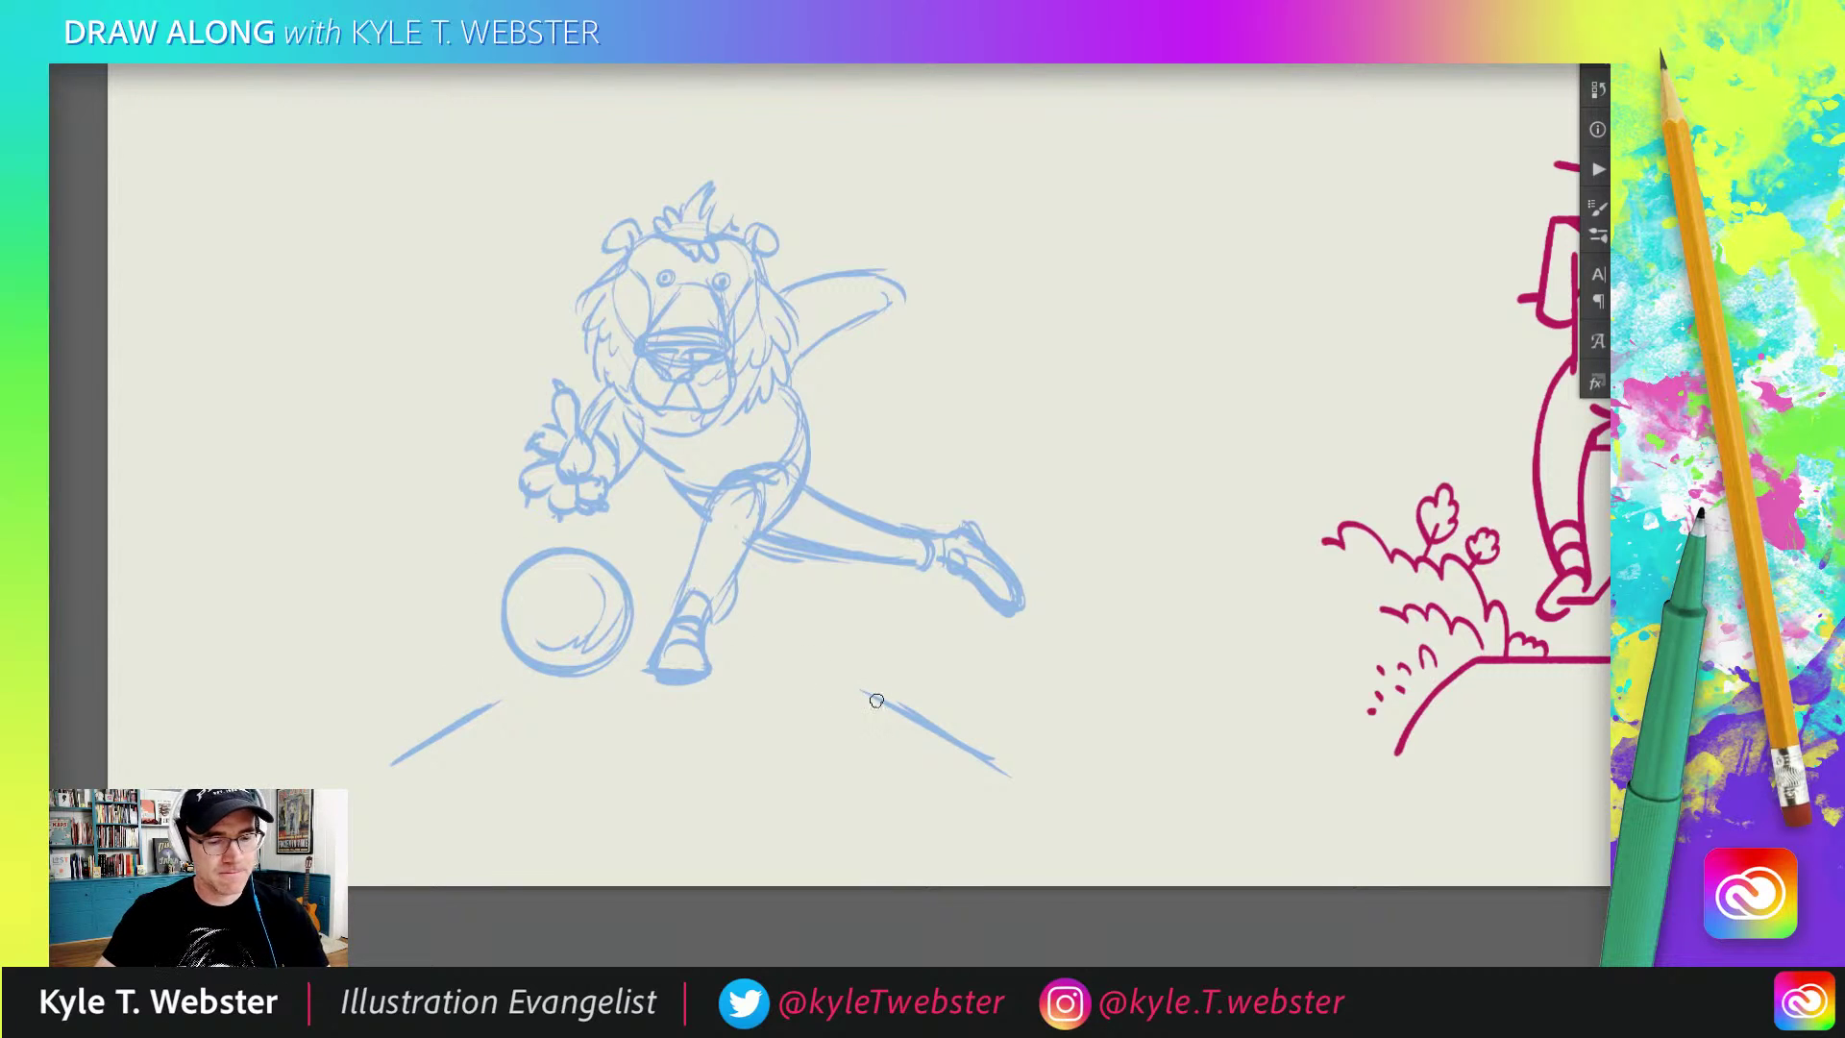
{"action": "left_click_drag", "start_coordinate": [1020, 759], "coordinate": [841, 672]}
{"action": "left_click_drag", "start_coordinate": [1075, 746], "coordinate": [830, 654]}
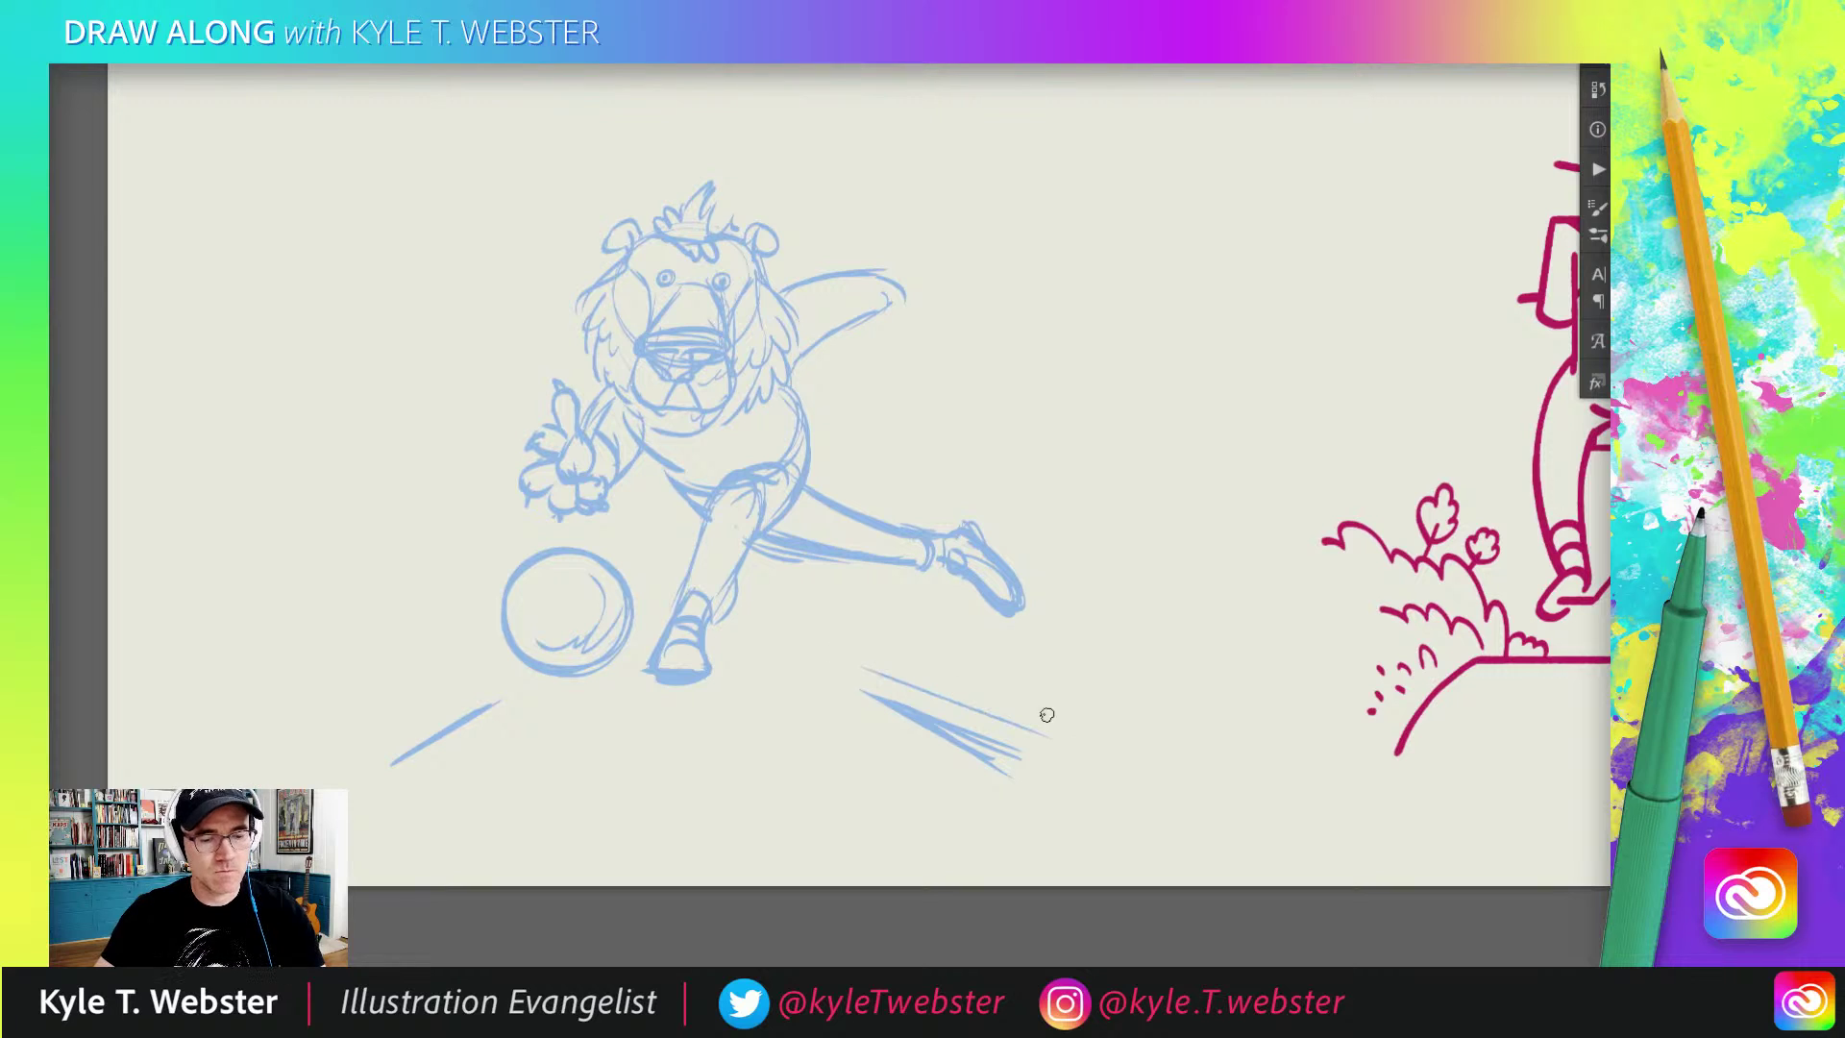
{"action": "left_click_drag", "start_coordinate": [980, 696], "coordinate": [861, 659]}
{"action": "mouse_move", "coordinate": [500, 677]}
{"action": "left_mouse_down"}
{"action": "mouse_move", "coordinate": [372, 726]}
{"action": "mouse_move", "coordinate": [337, 703]}
{"action": "left_mouse_up"}
{"action": "scroll", "coordinate": [570, 507], "scroll_direction": "right", "scroll_amount": 2}
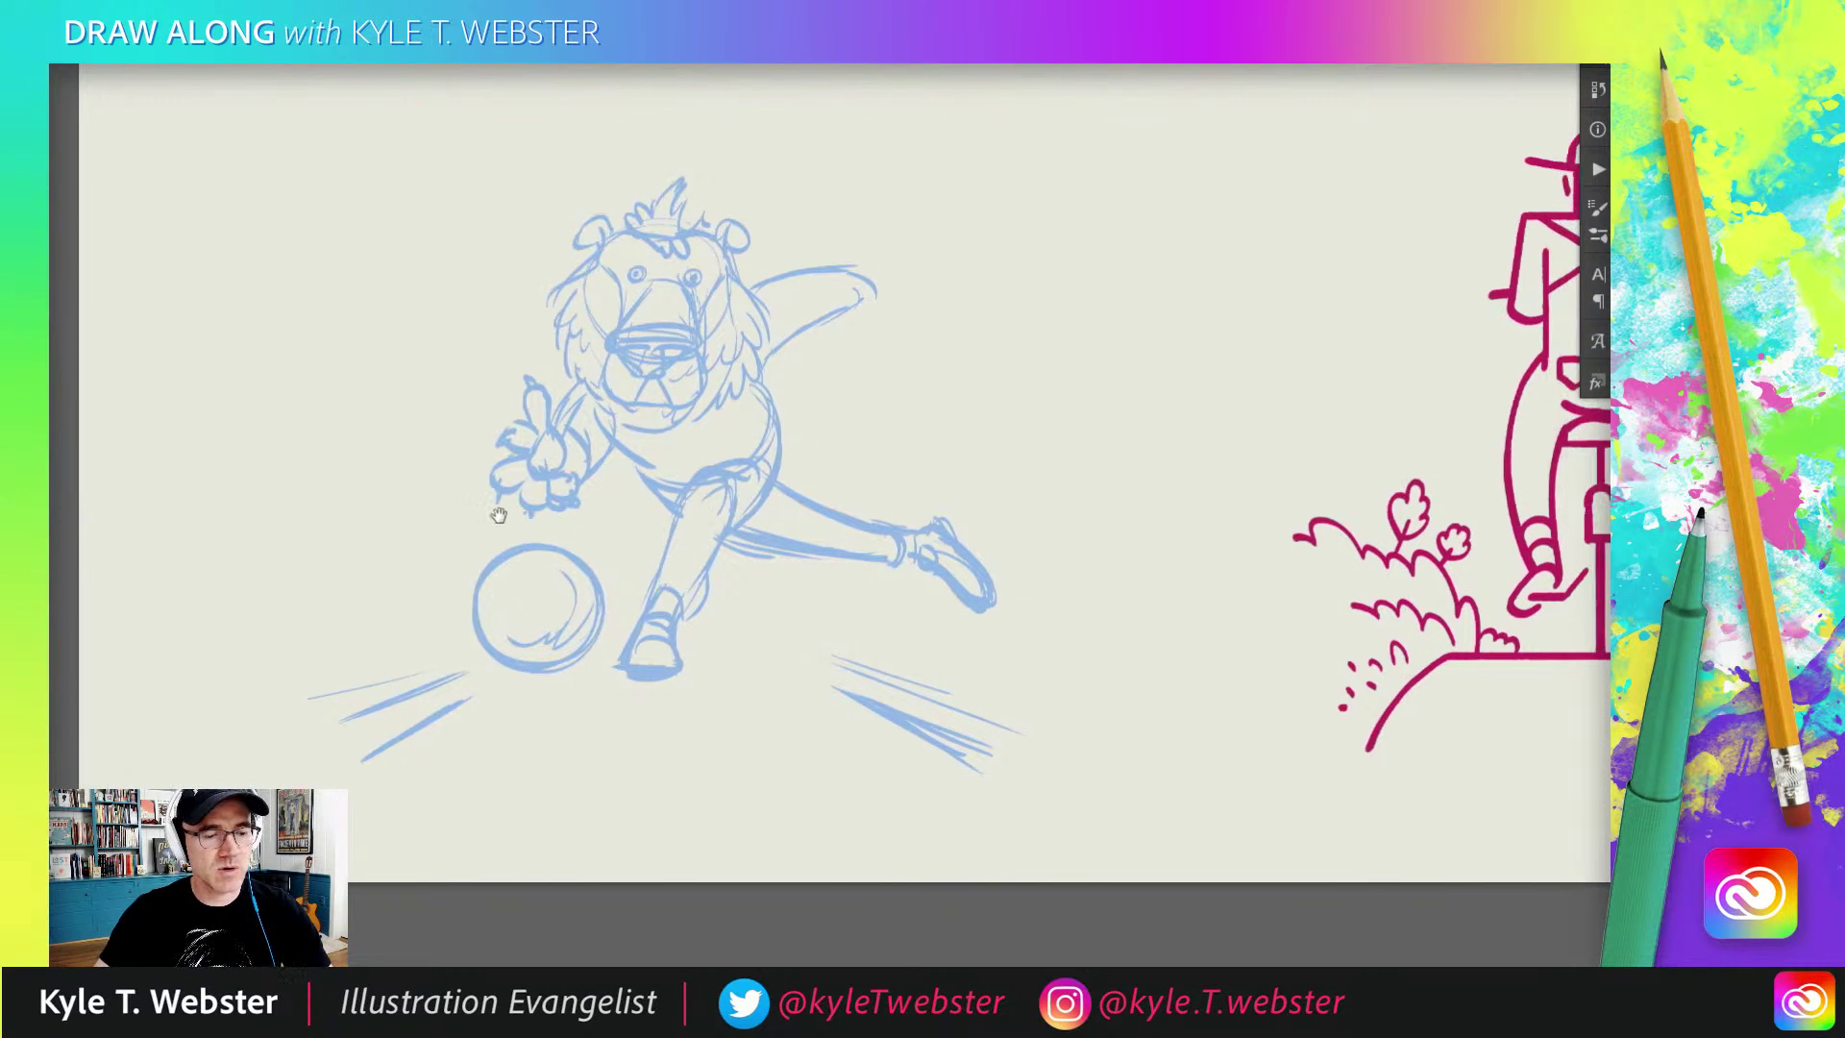
Step: Sketch motion marks beside the ball, a hatched shadow beneath it, and short ground lines radiating below the lion
{"action": "left_click_drag", "start_coordinate": [476, 556], "coordinate": [459, 577]}
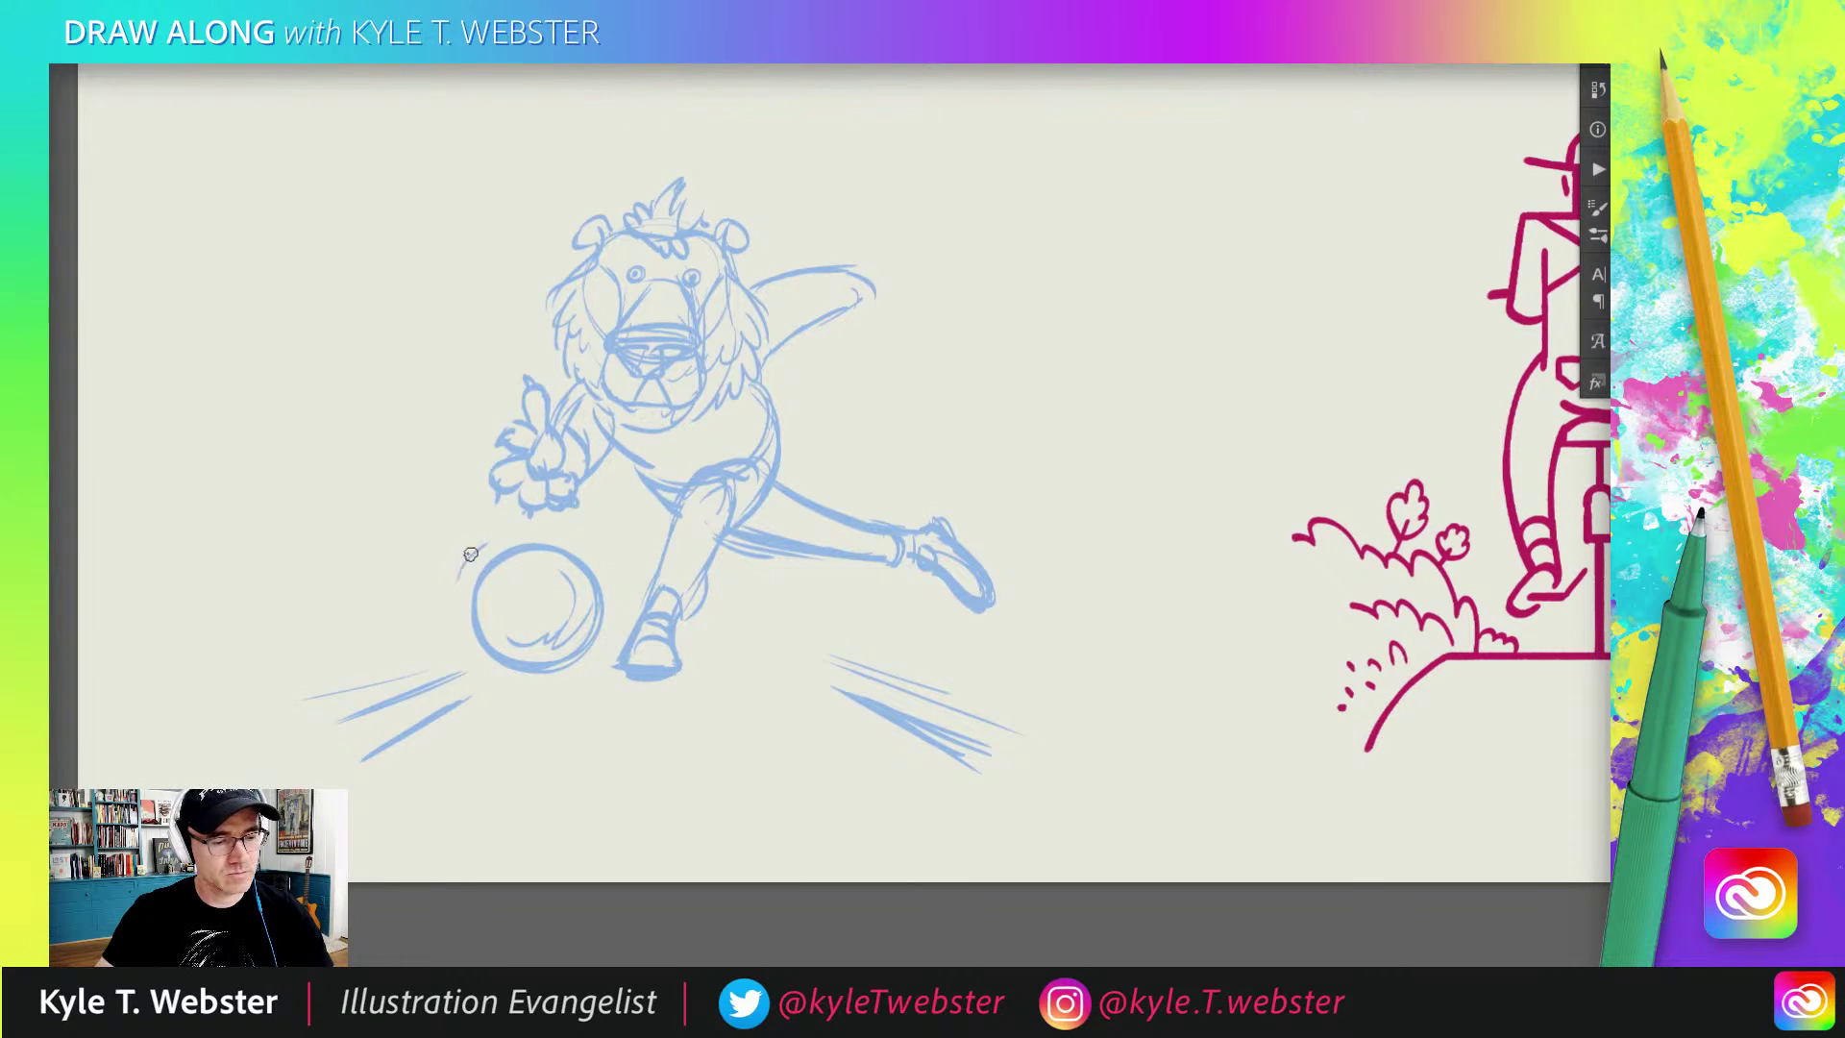
{"action": "mouse_move", "coordinate": [568, 705]}
{"action": "left_mouse_down"}
{"action": "mouse_move", "coordinate": [509, 706]}
{"action": "mouse_move", "coordinate": [542, 712]}
{"action": "left_mouse_up"}
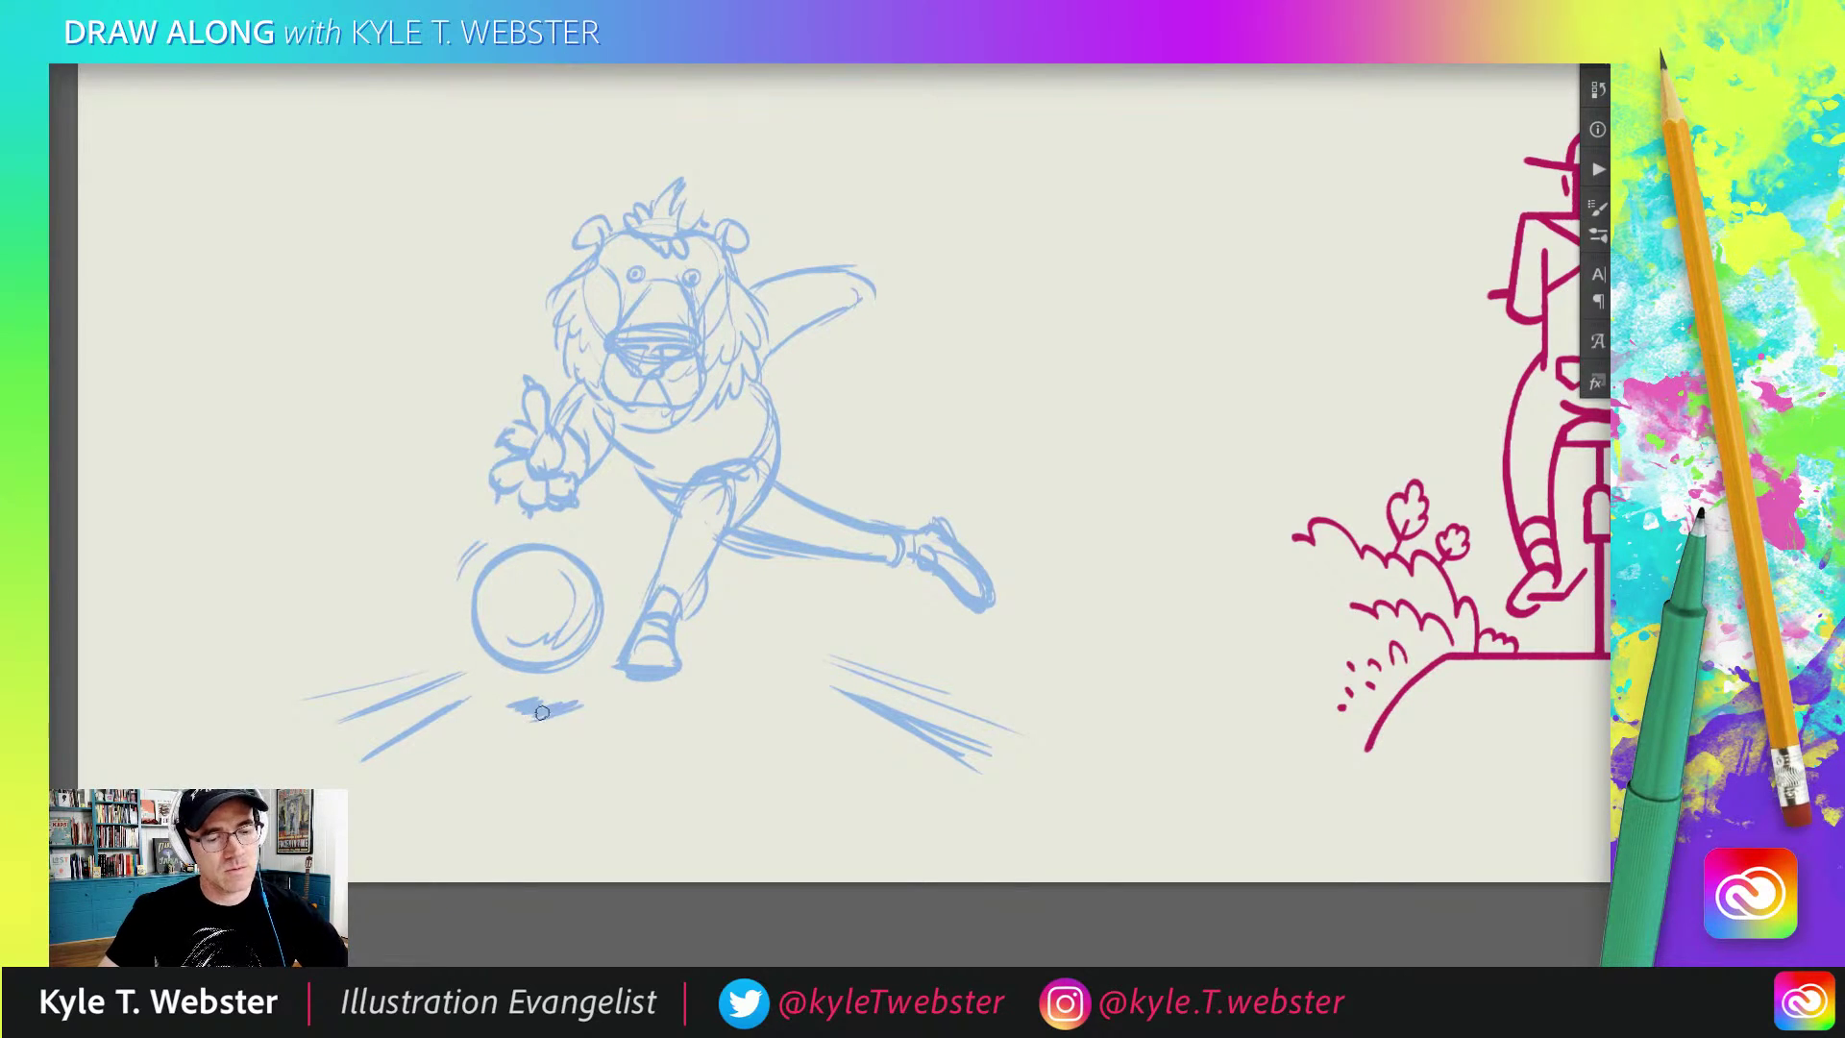
{"action": "left_click_drag", "start_coordinate": [783, 741], "coordinate": [823, 798]}
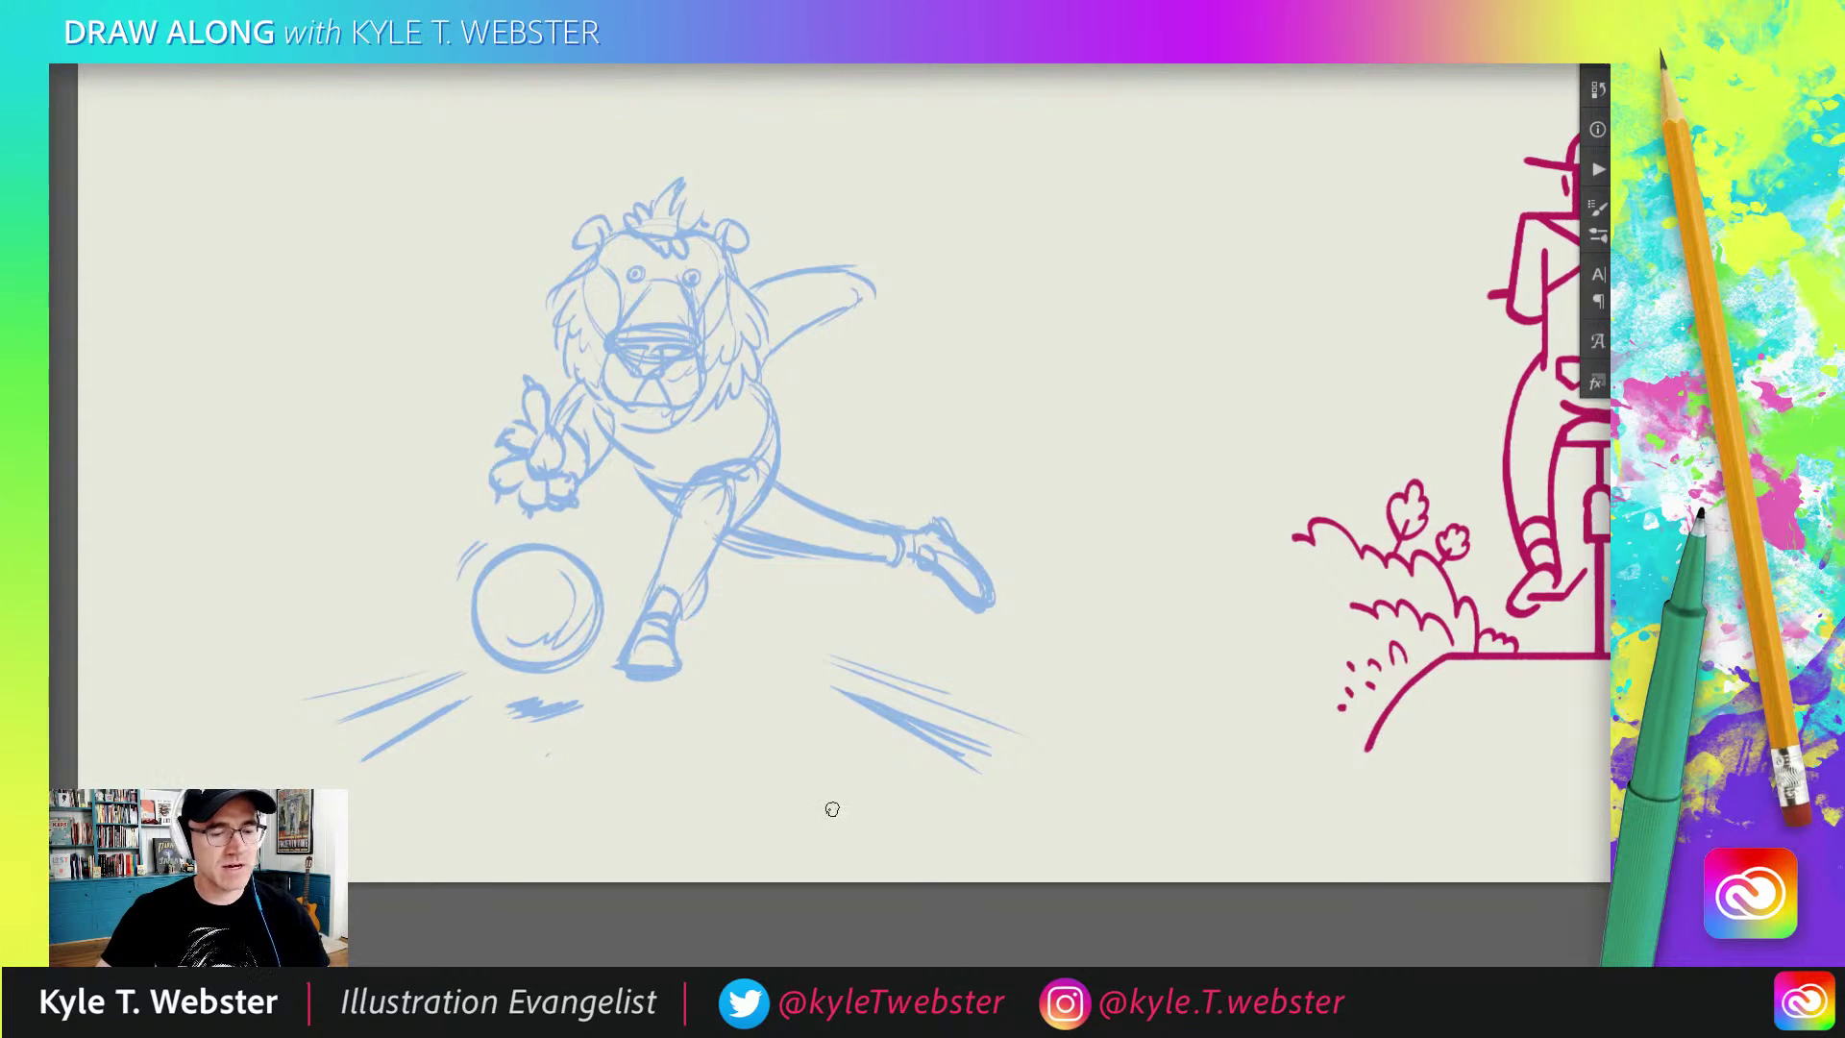
{"action": "left_click_drag", "start_coordinate": [693, 759], "coordinate": [697, 799]}
{"action": "left_click_drag", "start_coordinate": [528, 801], "coordinate": [567, 745]}
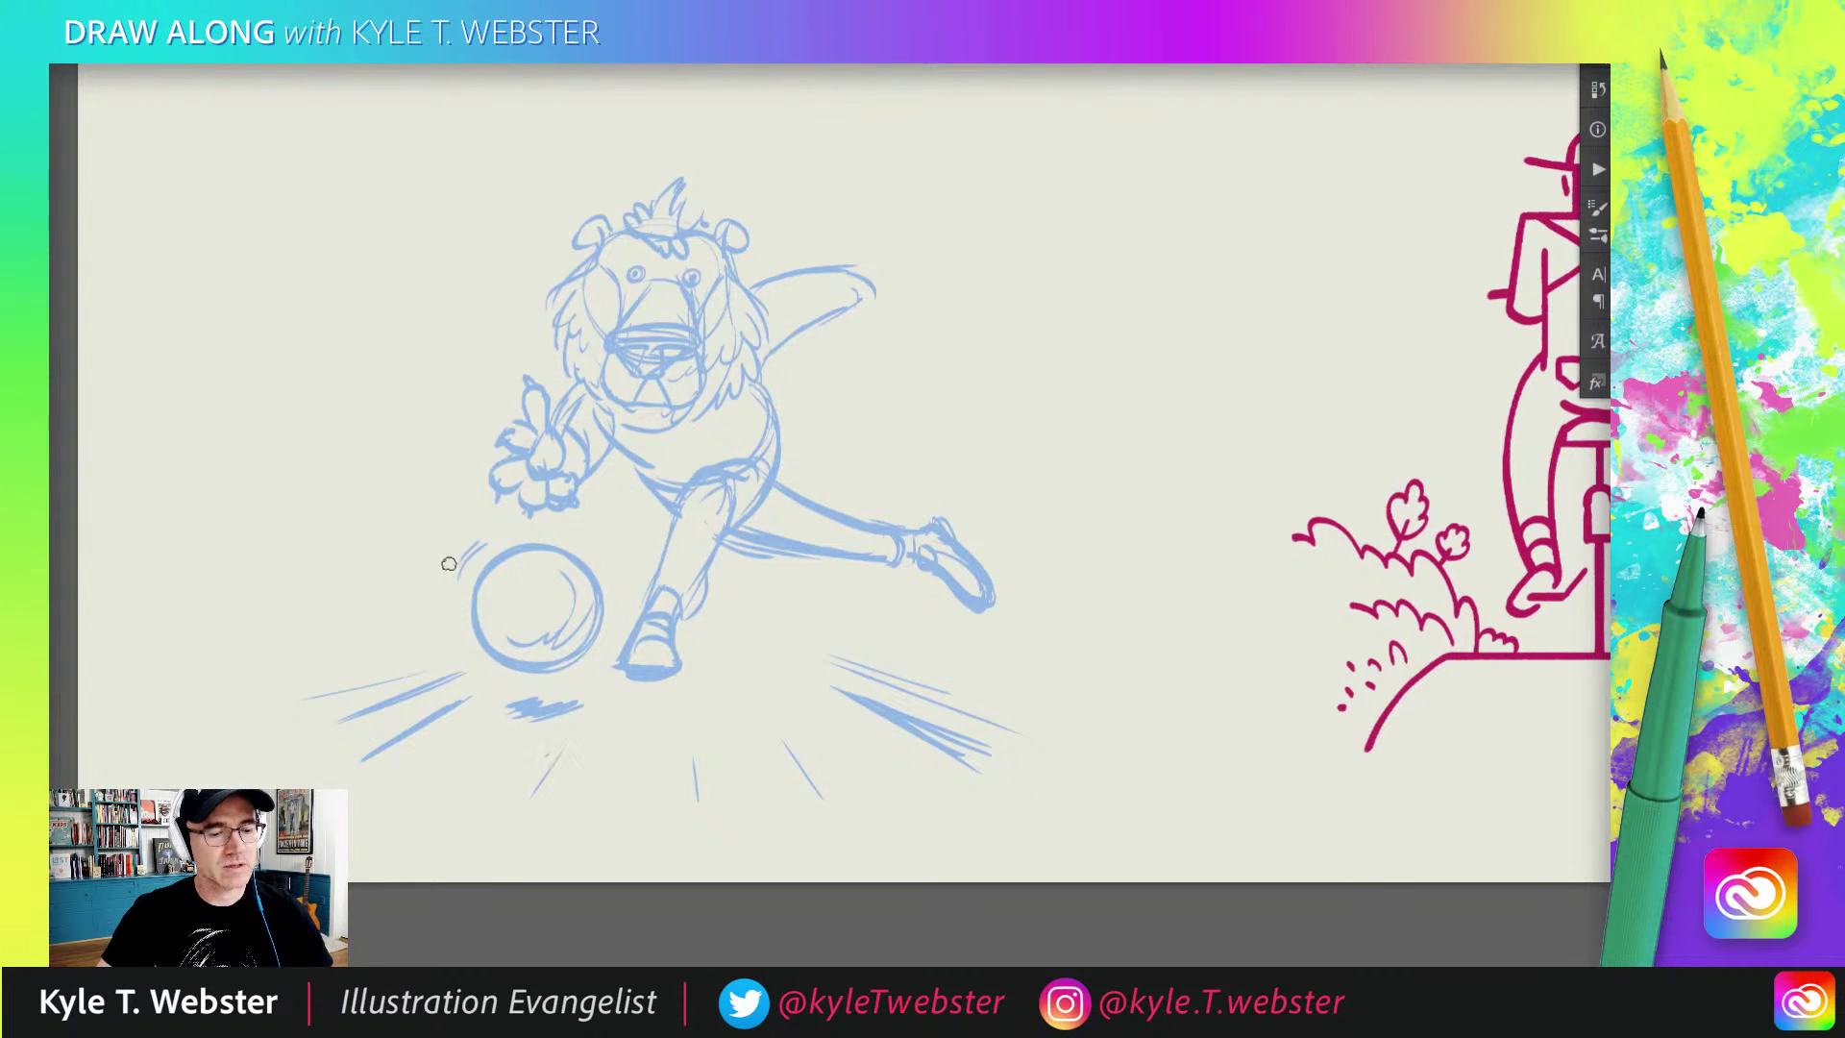
Step: Draw the drooping paw on the lion's trailing arm and reinforce the sketch lines of the arm, torso, open paw and face
{"action": "scroll", "coordinate": [338, 597], "scroll_direction": "up", "scroll_amount": 2}
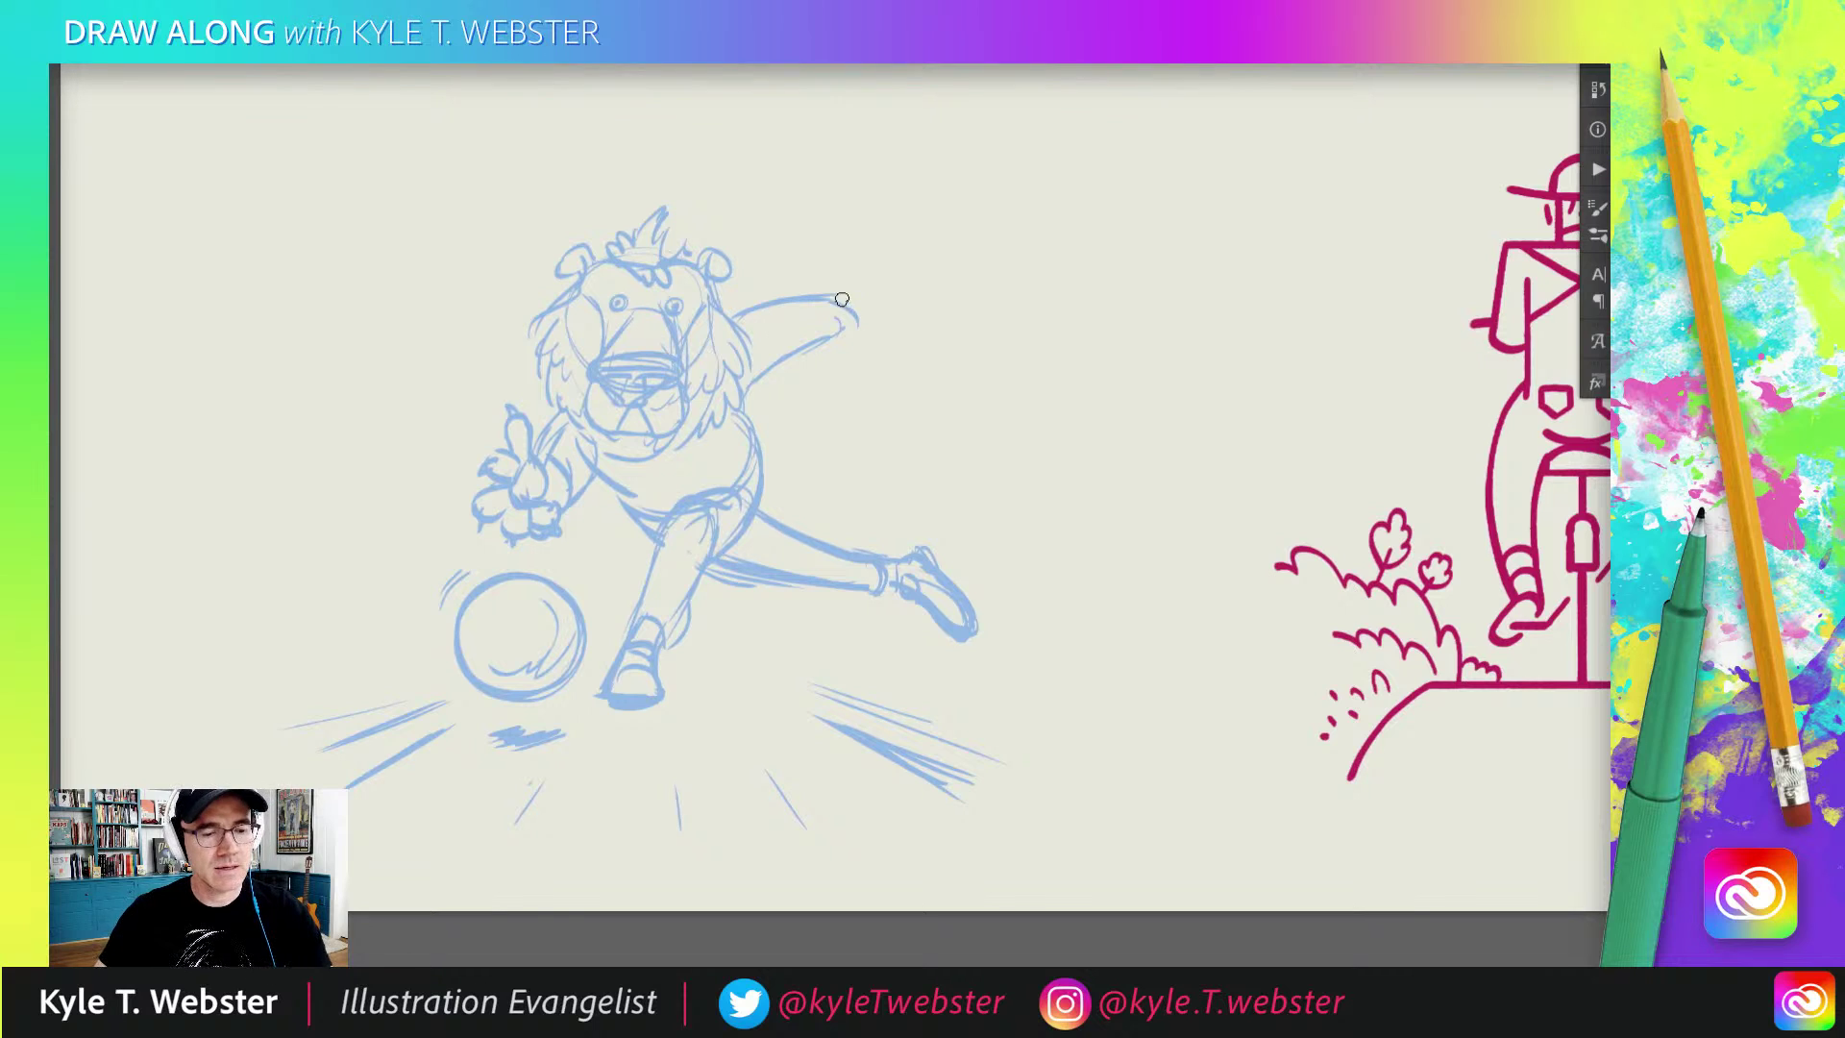
{"action": "left_click_drag", "start_coordinate": [846, 301], "coordinate": [882, 309]}
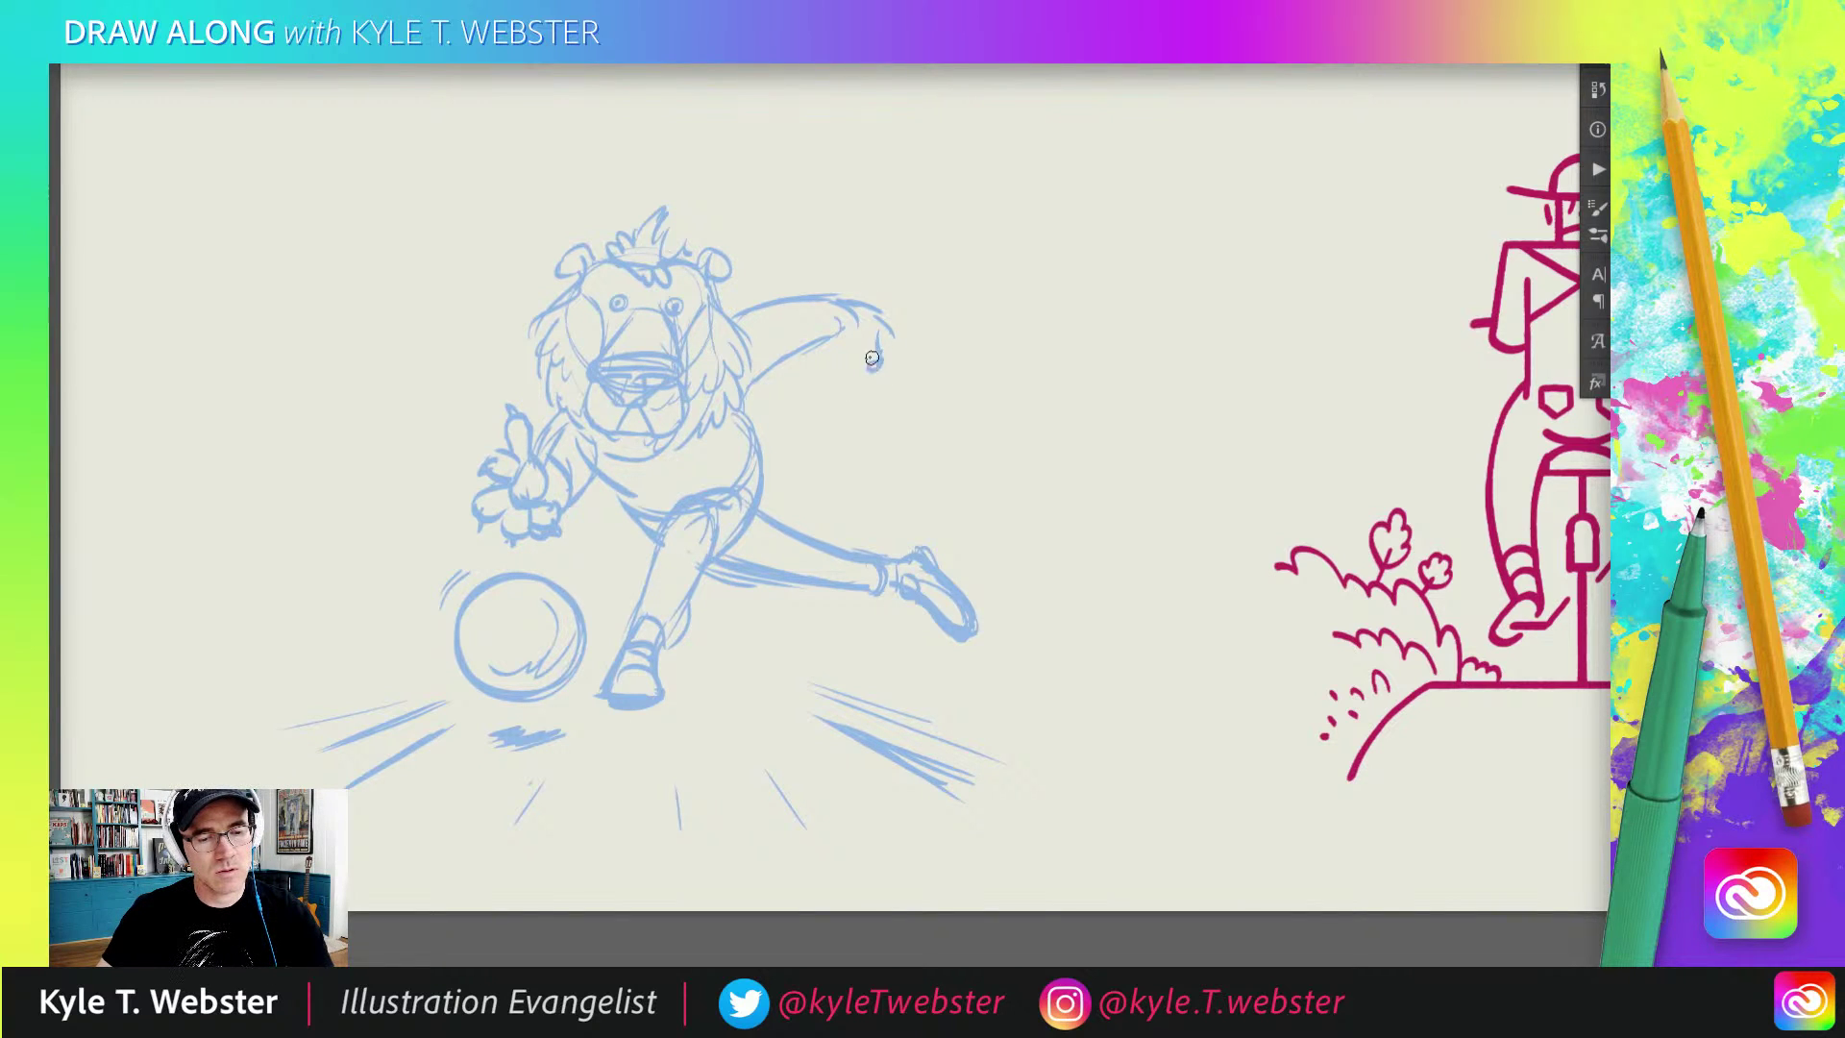
{"action": "left_click_drag", "start_coordinate": [865, 353], "coordinate": [860, 332]}
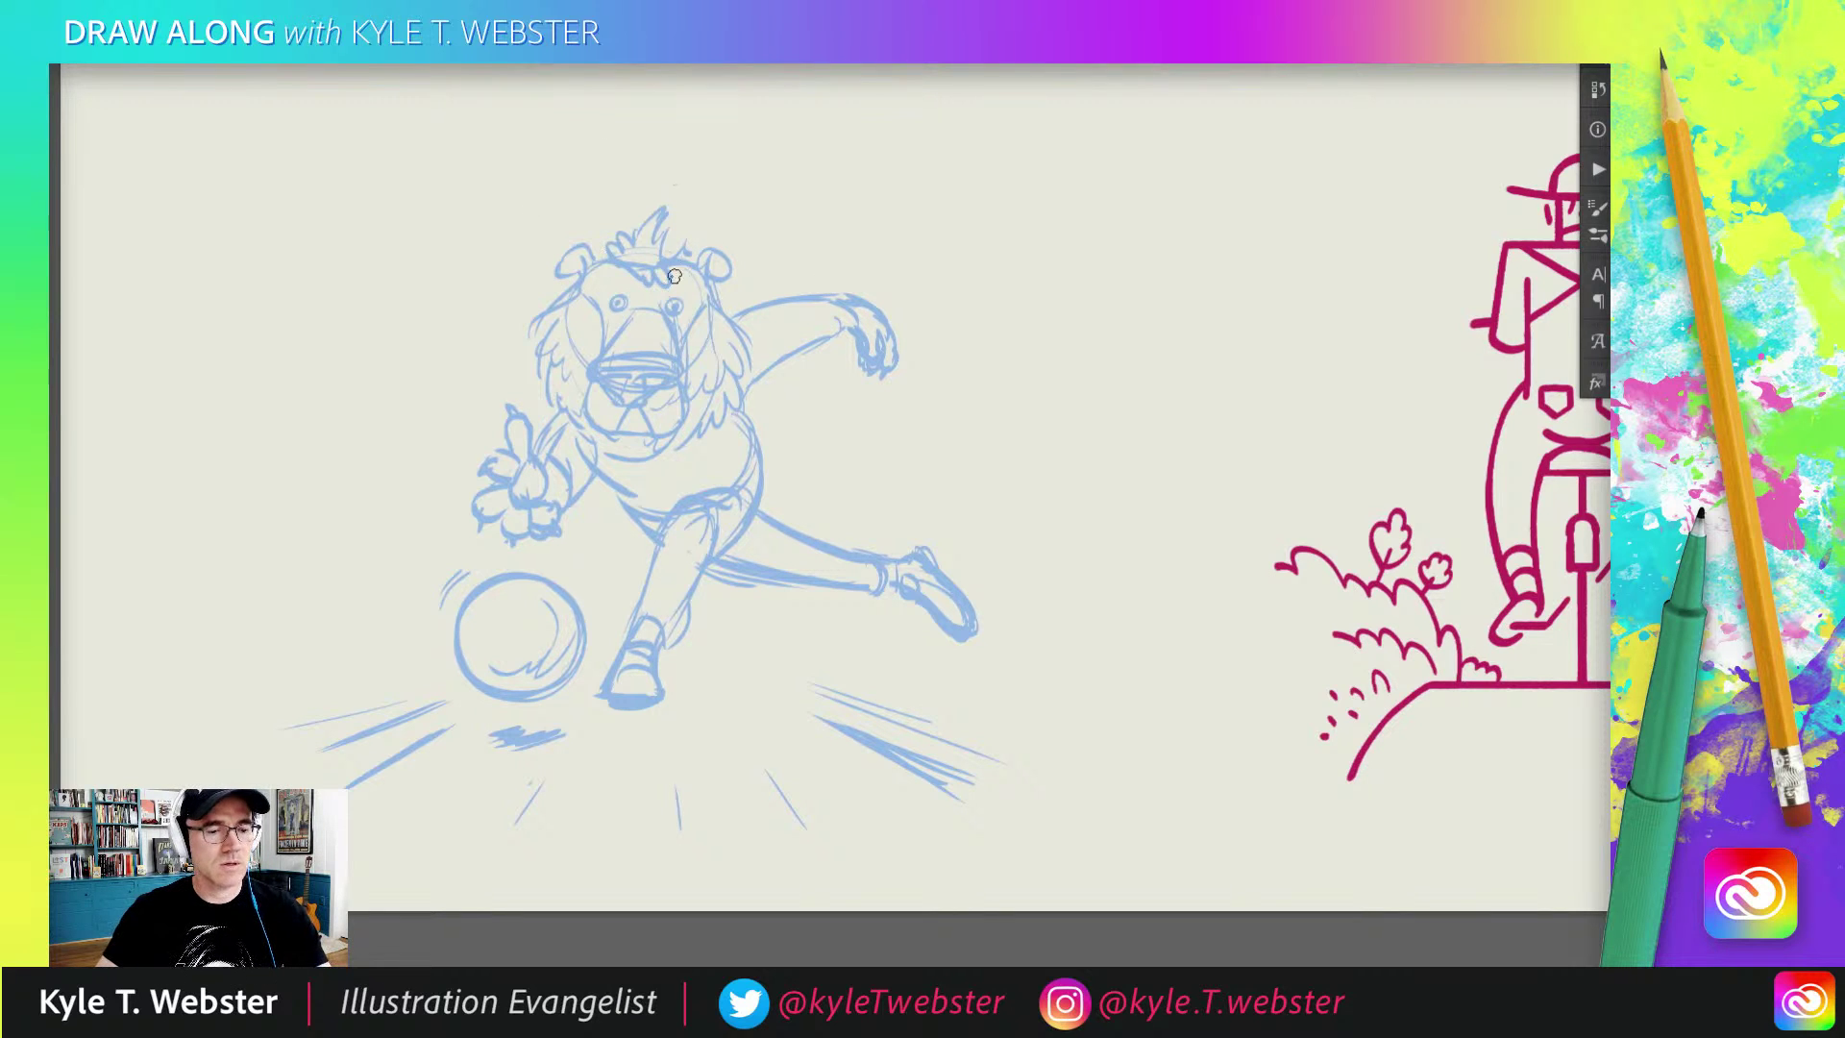
{"action": "left_click_drag", "start_coordinate": [845, 323], "coordinate": [774, 366]}
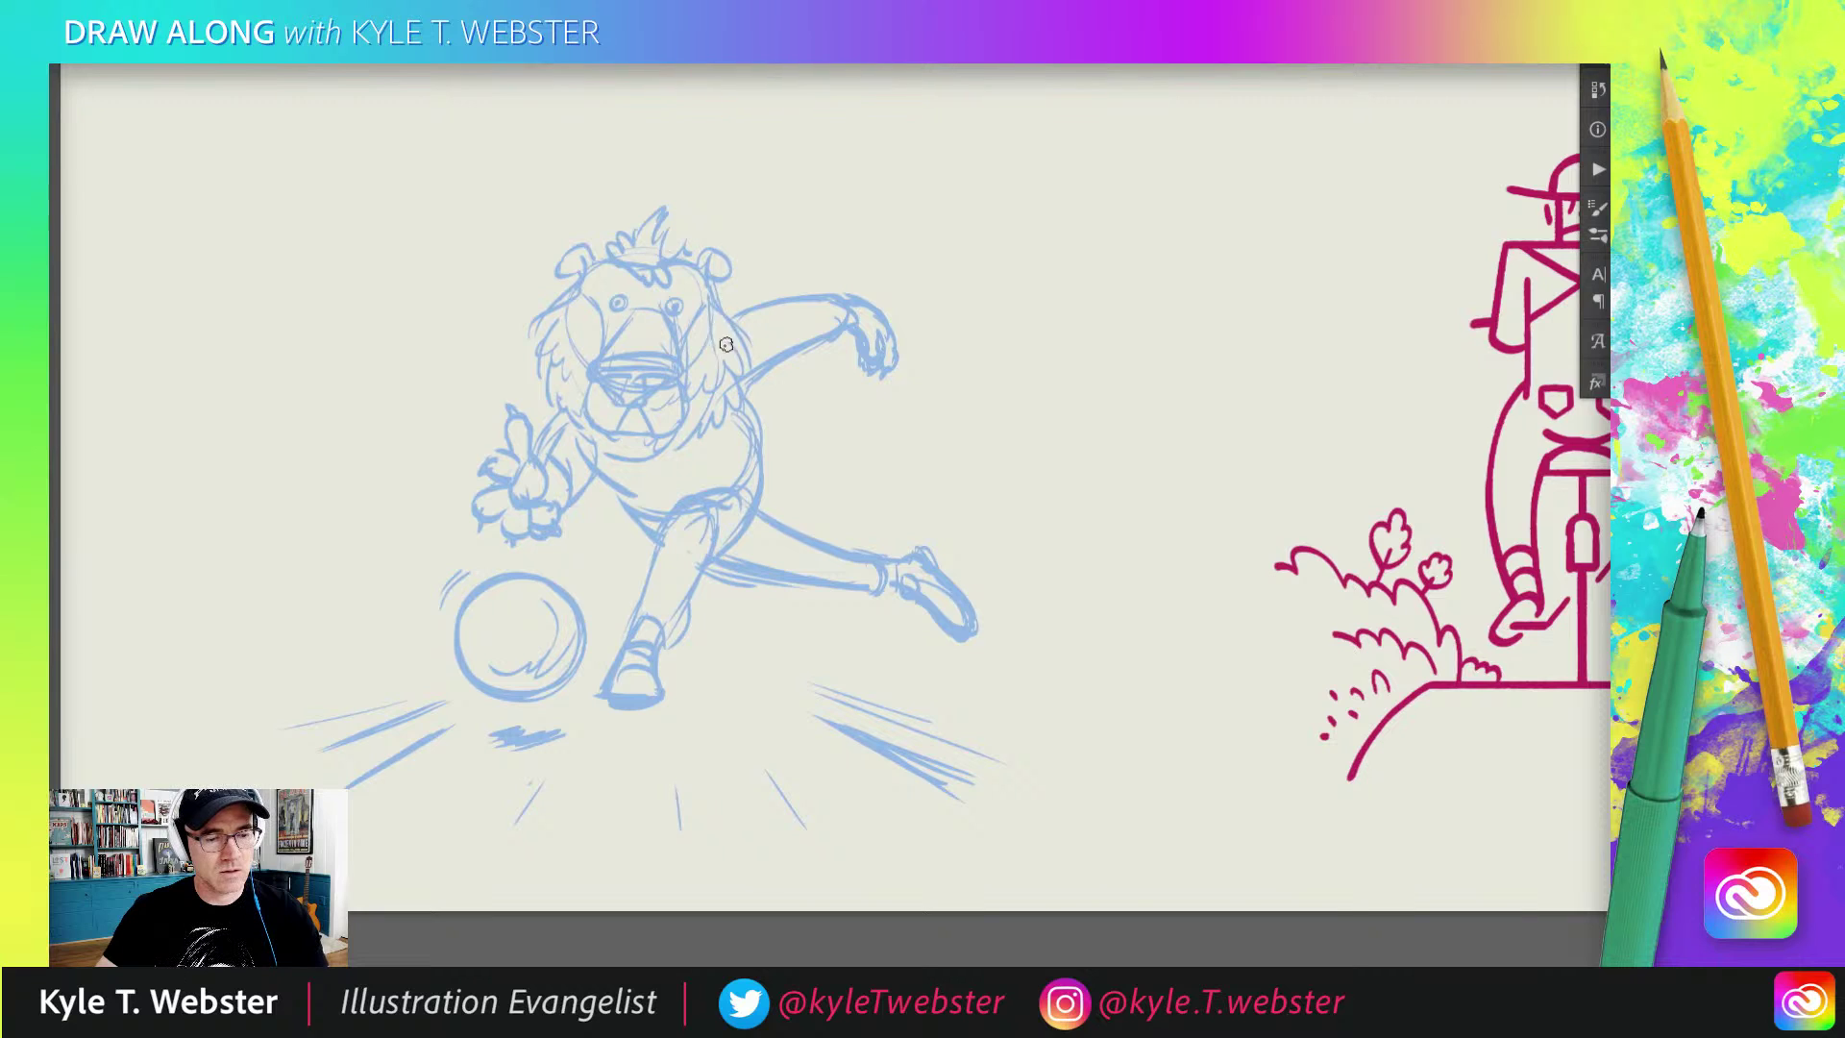
{"action": "left_click_drag", "start_coordinate": [727, 344], "coordinate": [736, 525]}
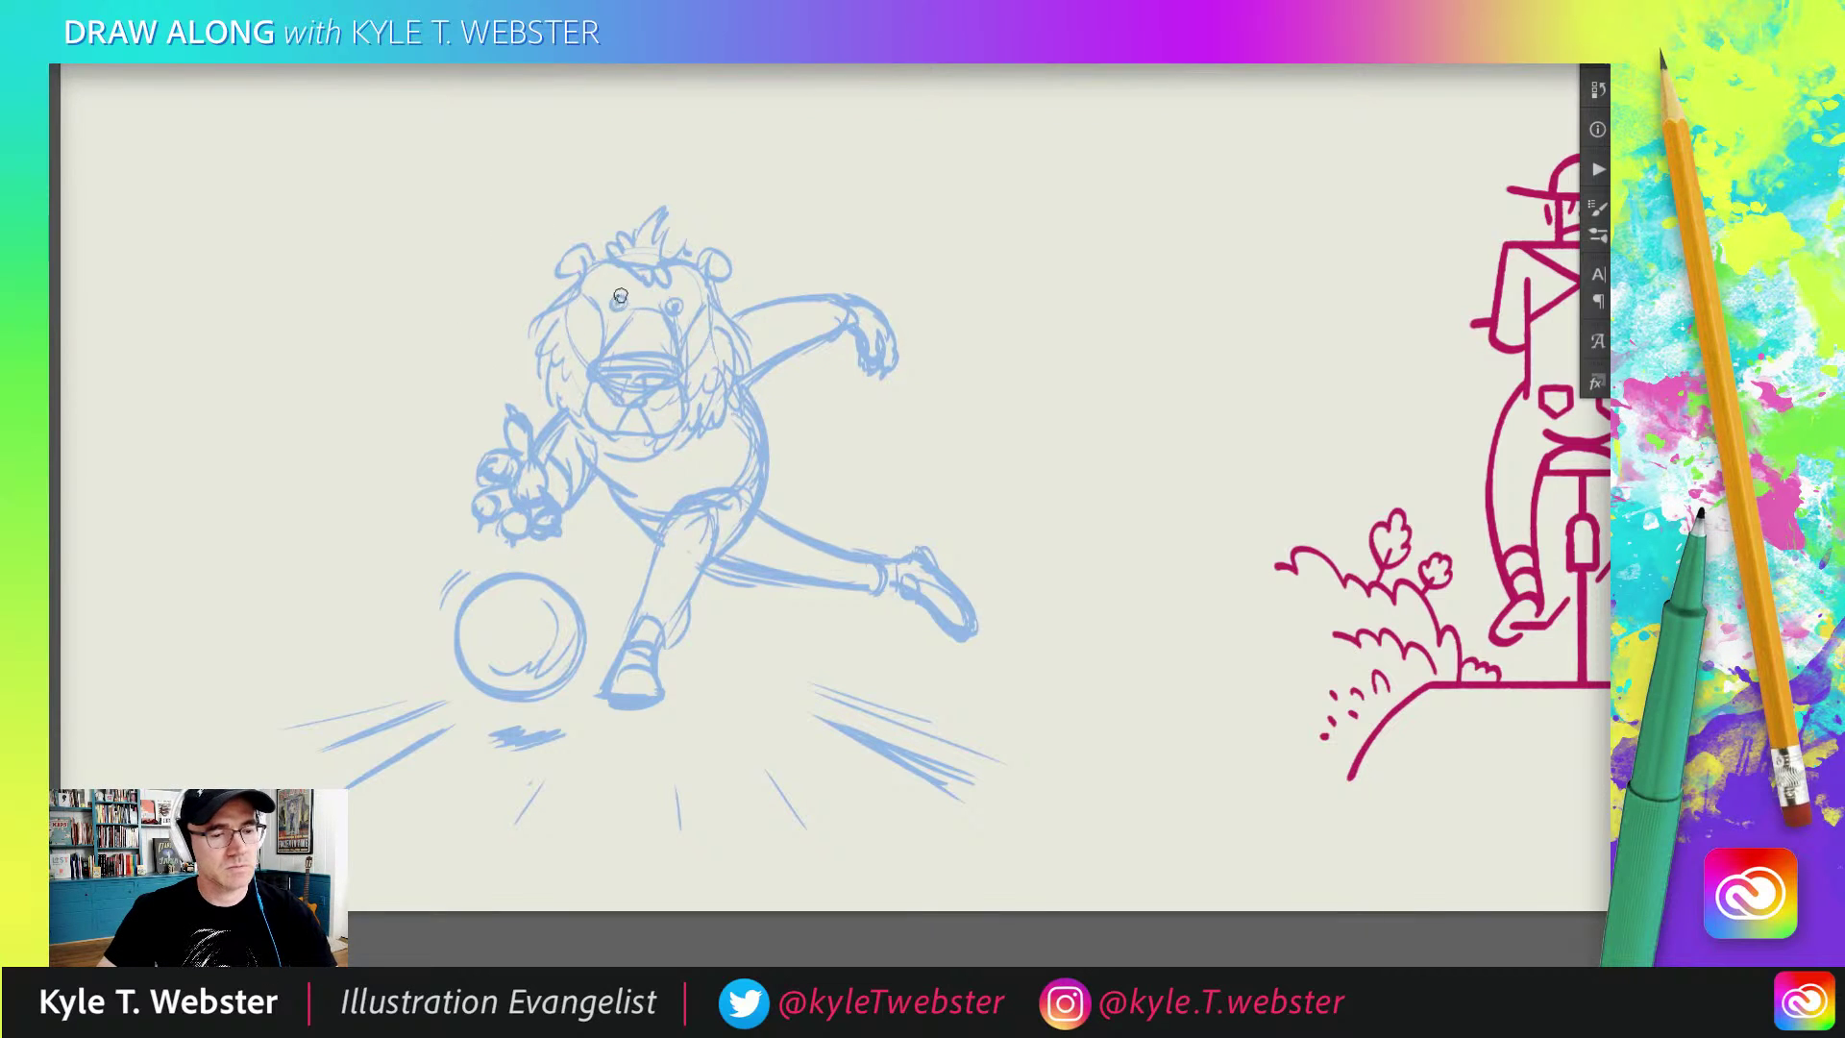
{"action": "left_click_drag", "start_coordinate": [616, 308], "coordinate": [666, 290]}
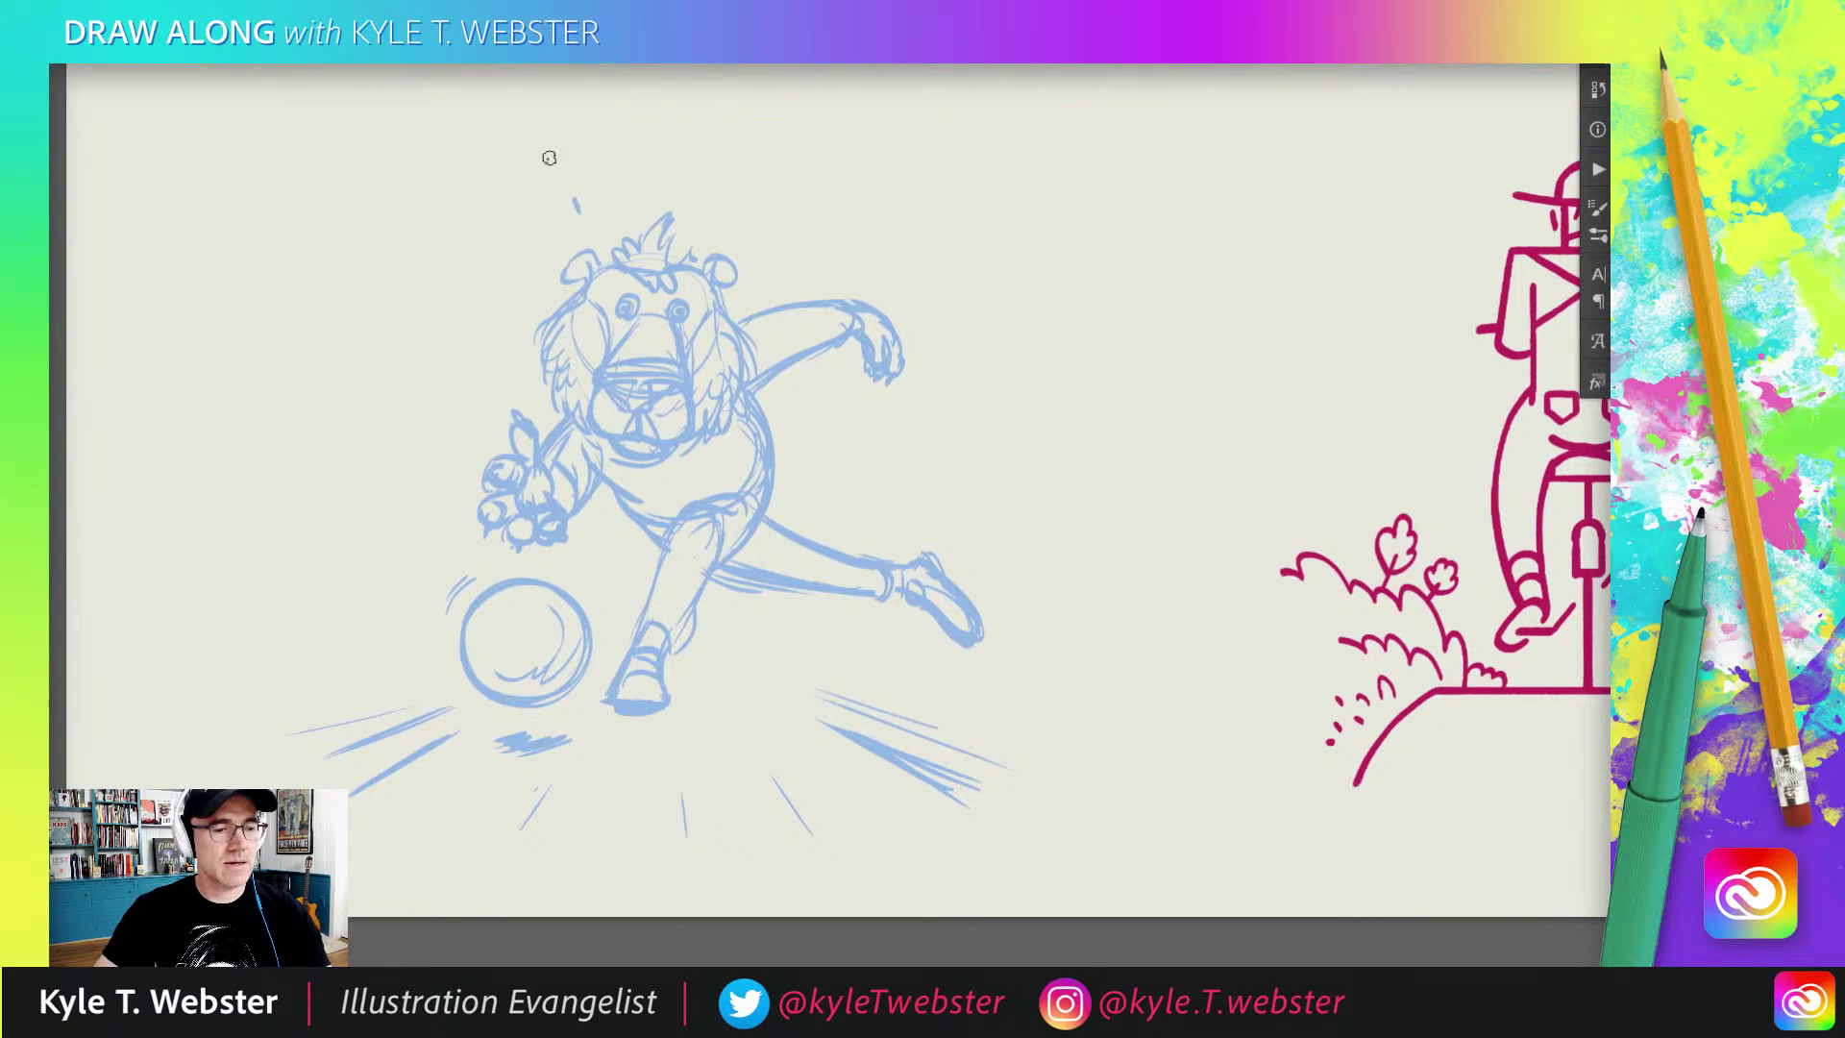
Step: Add three short accent strokes above the lion's head and fade the blue sketch to a pale tint for inking
{"action": "left_click_drag", "start_coordinate": [553, 166], "coordinate": [578, 211]}
{"action": "left_click_drag", "start_coordinate": [540, 188], "coordinate": [548, 224]}
{"action": "mouse_move", "coordinate": [380, 454]}
{"action": "left_mouse_down"}
{"action": "mouse_move", "coordinate": [337, 462]}
{"action": "mouse_move", "coordinate": [354, 459]}
{"action": "left_mouse_up"}
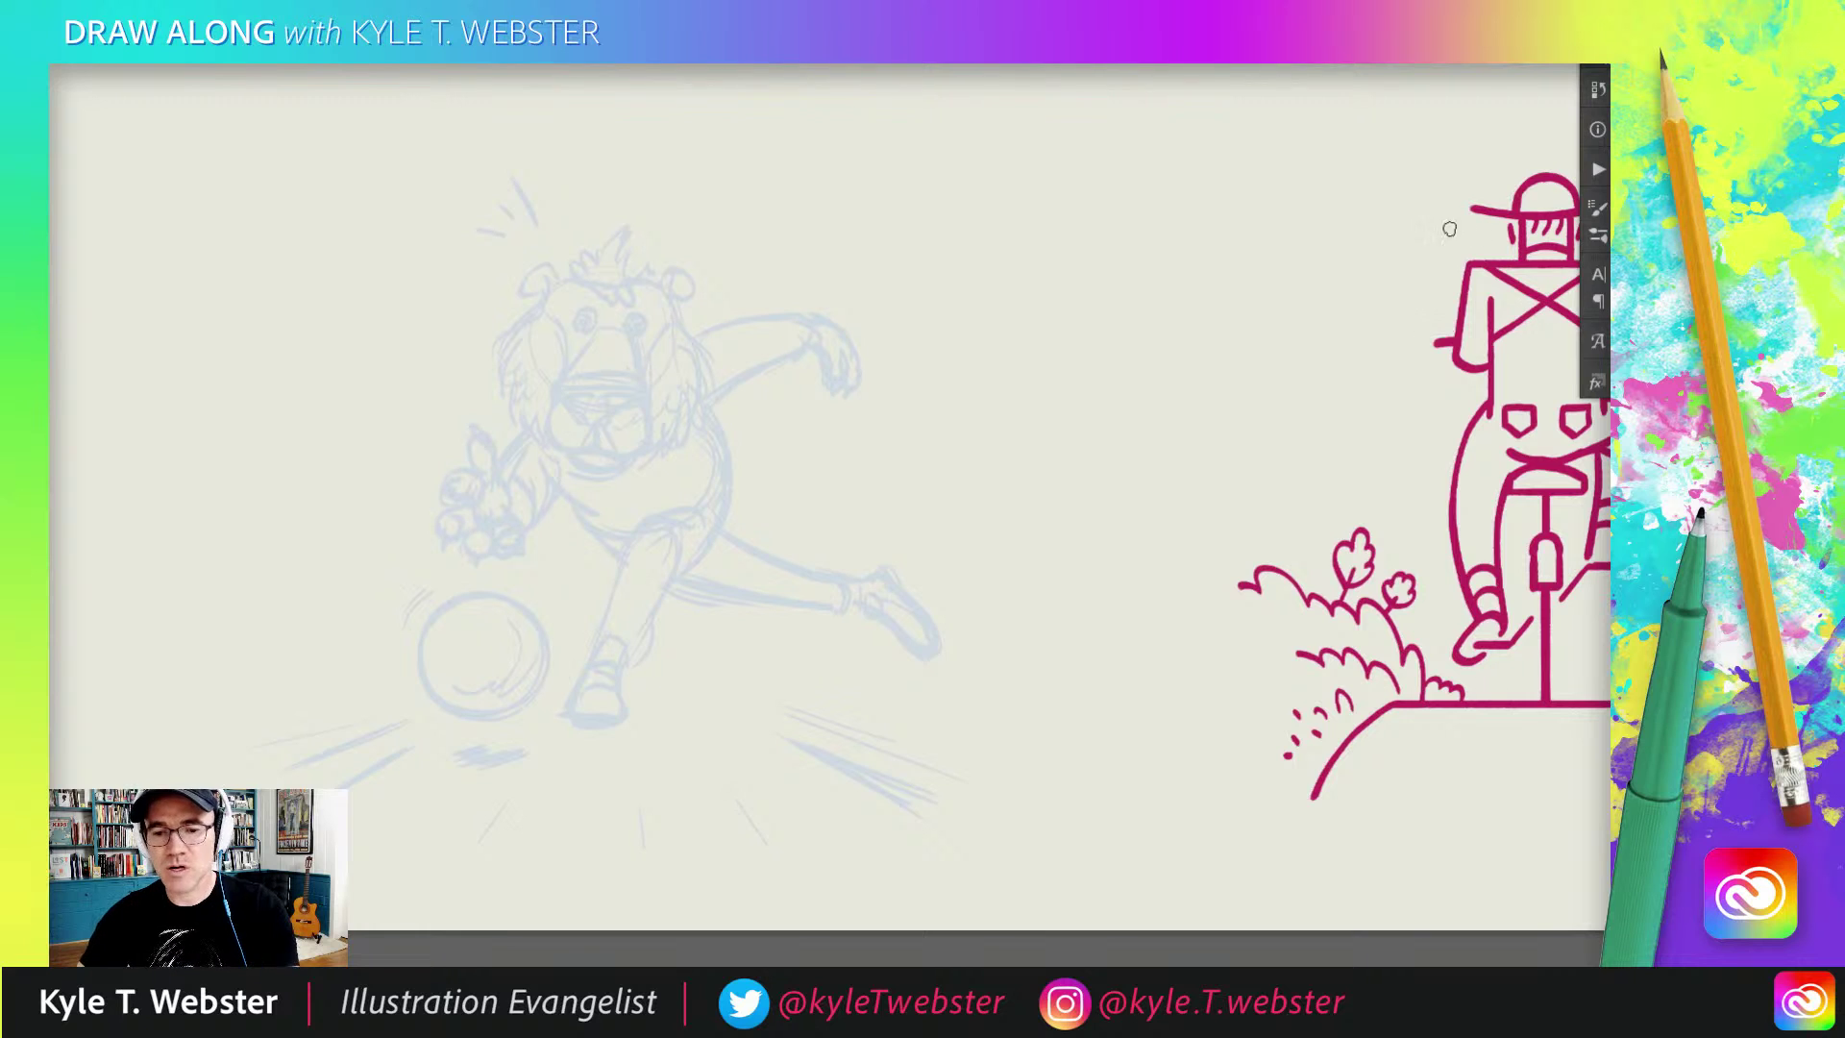
Step: Ink the lion's round eyes and broad nose in dark blue over the faded sketch
{"action": "left_click_drag", "start_coordinate": [862, 336], "coordinate": [803, 411]}
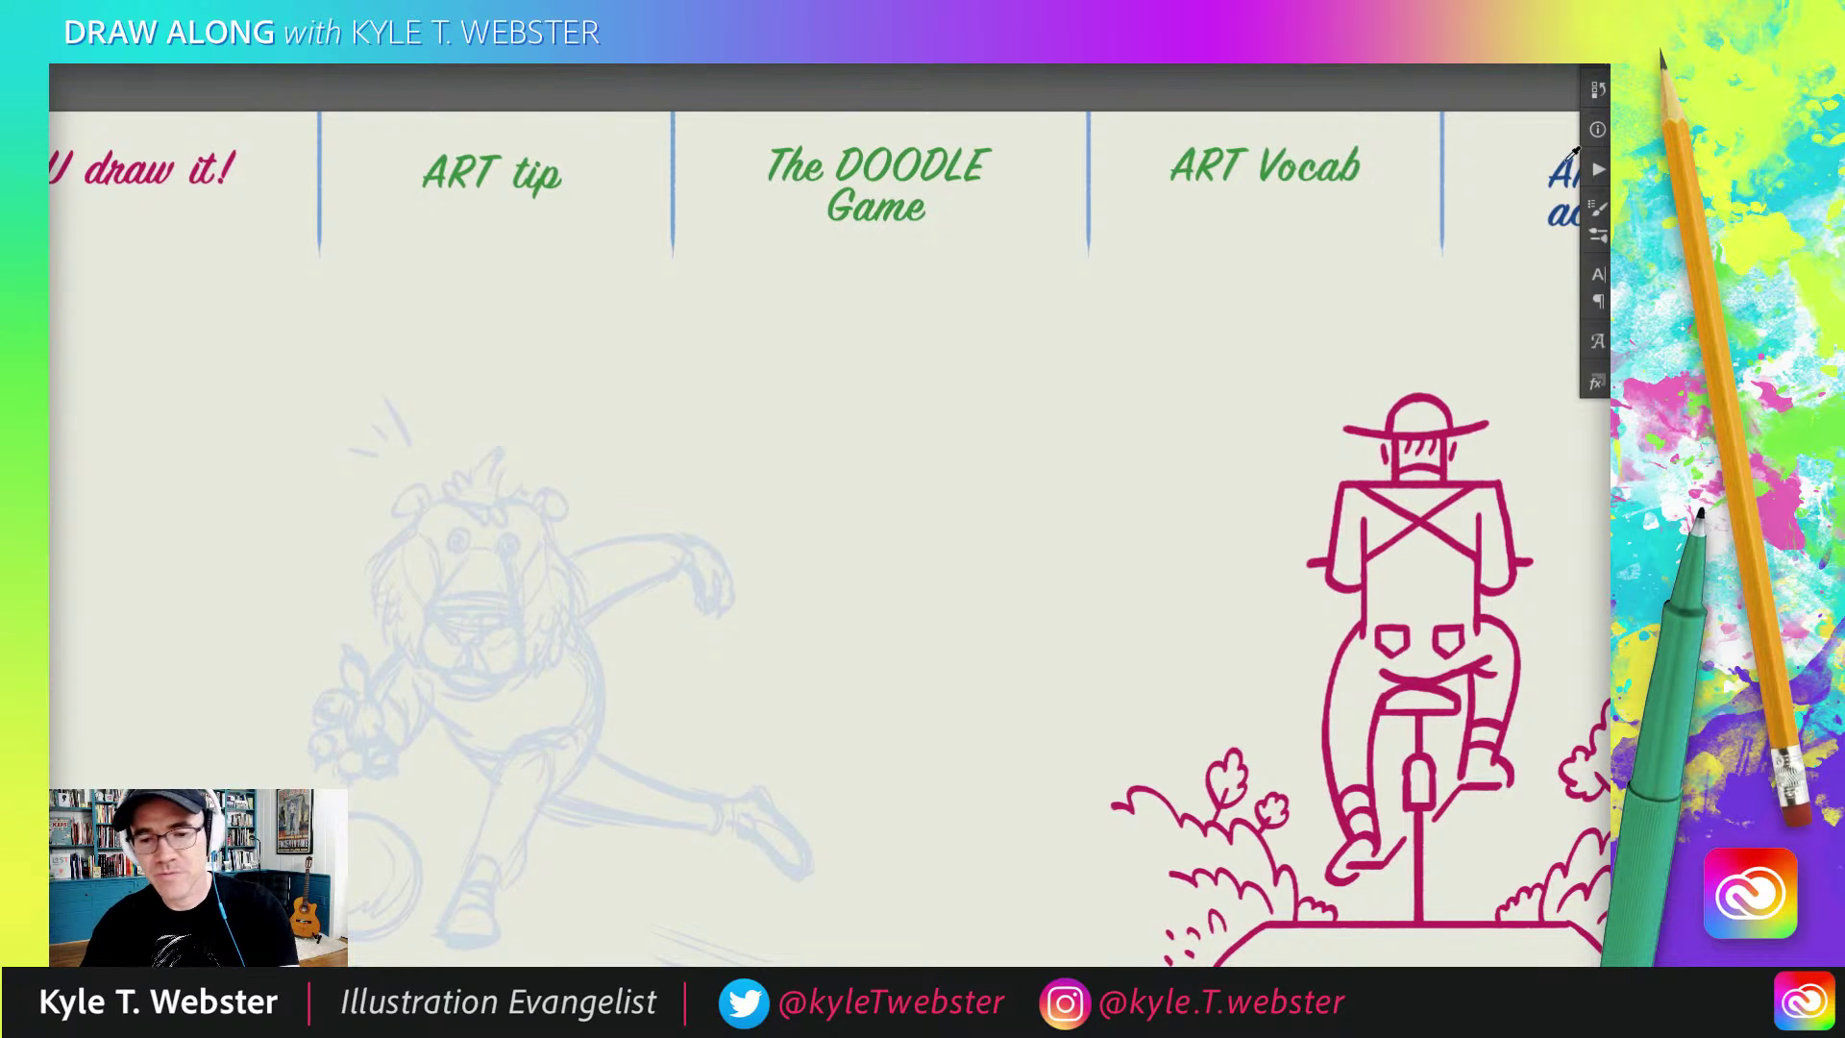
{"action": "scroll", "coordinate": [659, 597], "scroll_direction": "up", "scroll_amount": 6}
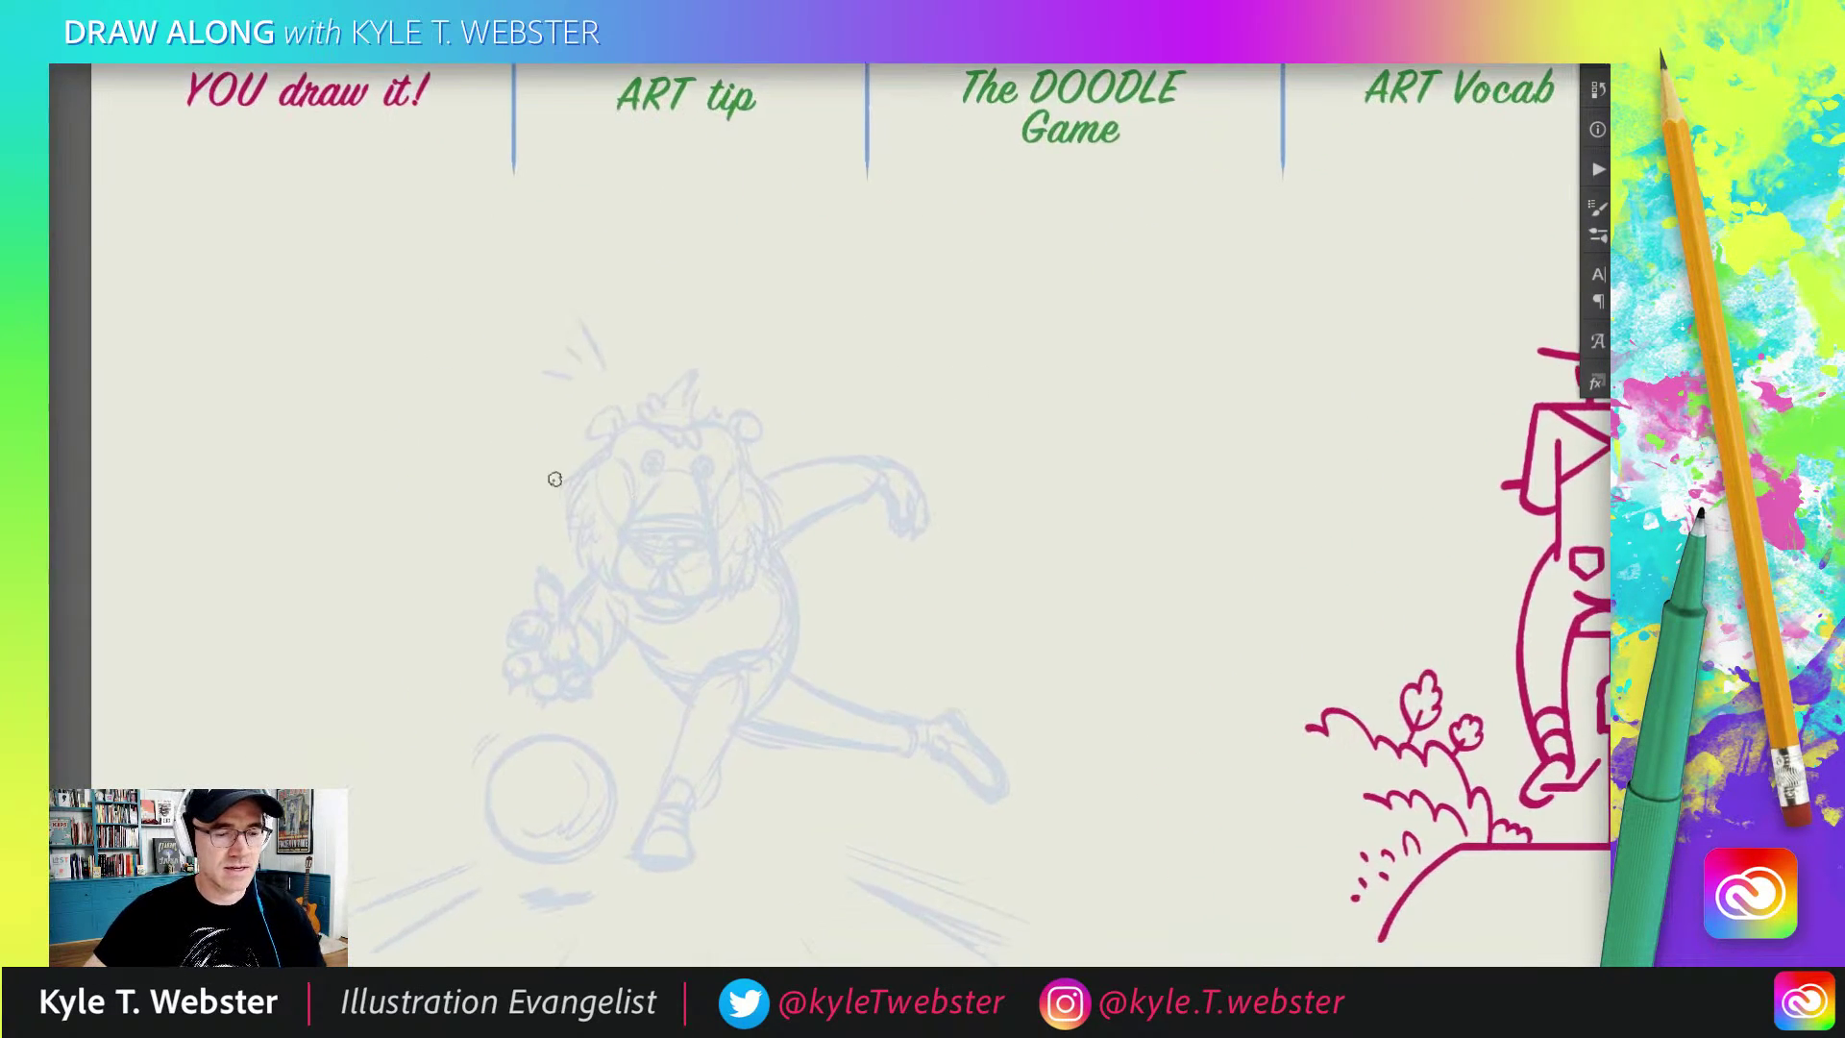
{"action": "mouse_move", "coordinate": [677, 428]}
{"action": "left_mouse_down"}
{"action": "mouse_move", "coordinate": [663, 432]}
{"action": "mouse_move", "coordinate": [672, 412]}
{"action": "mouse_move", "coordinate": [740, 431]}
{"action": "left_mouse_up"}
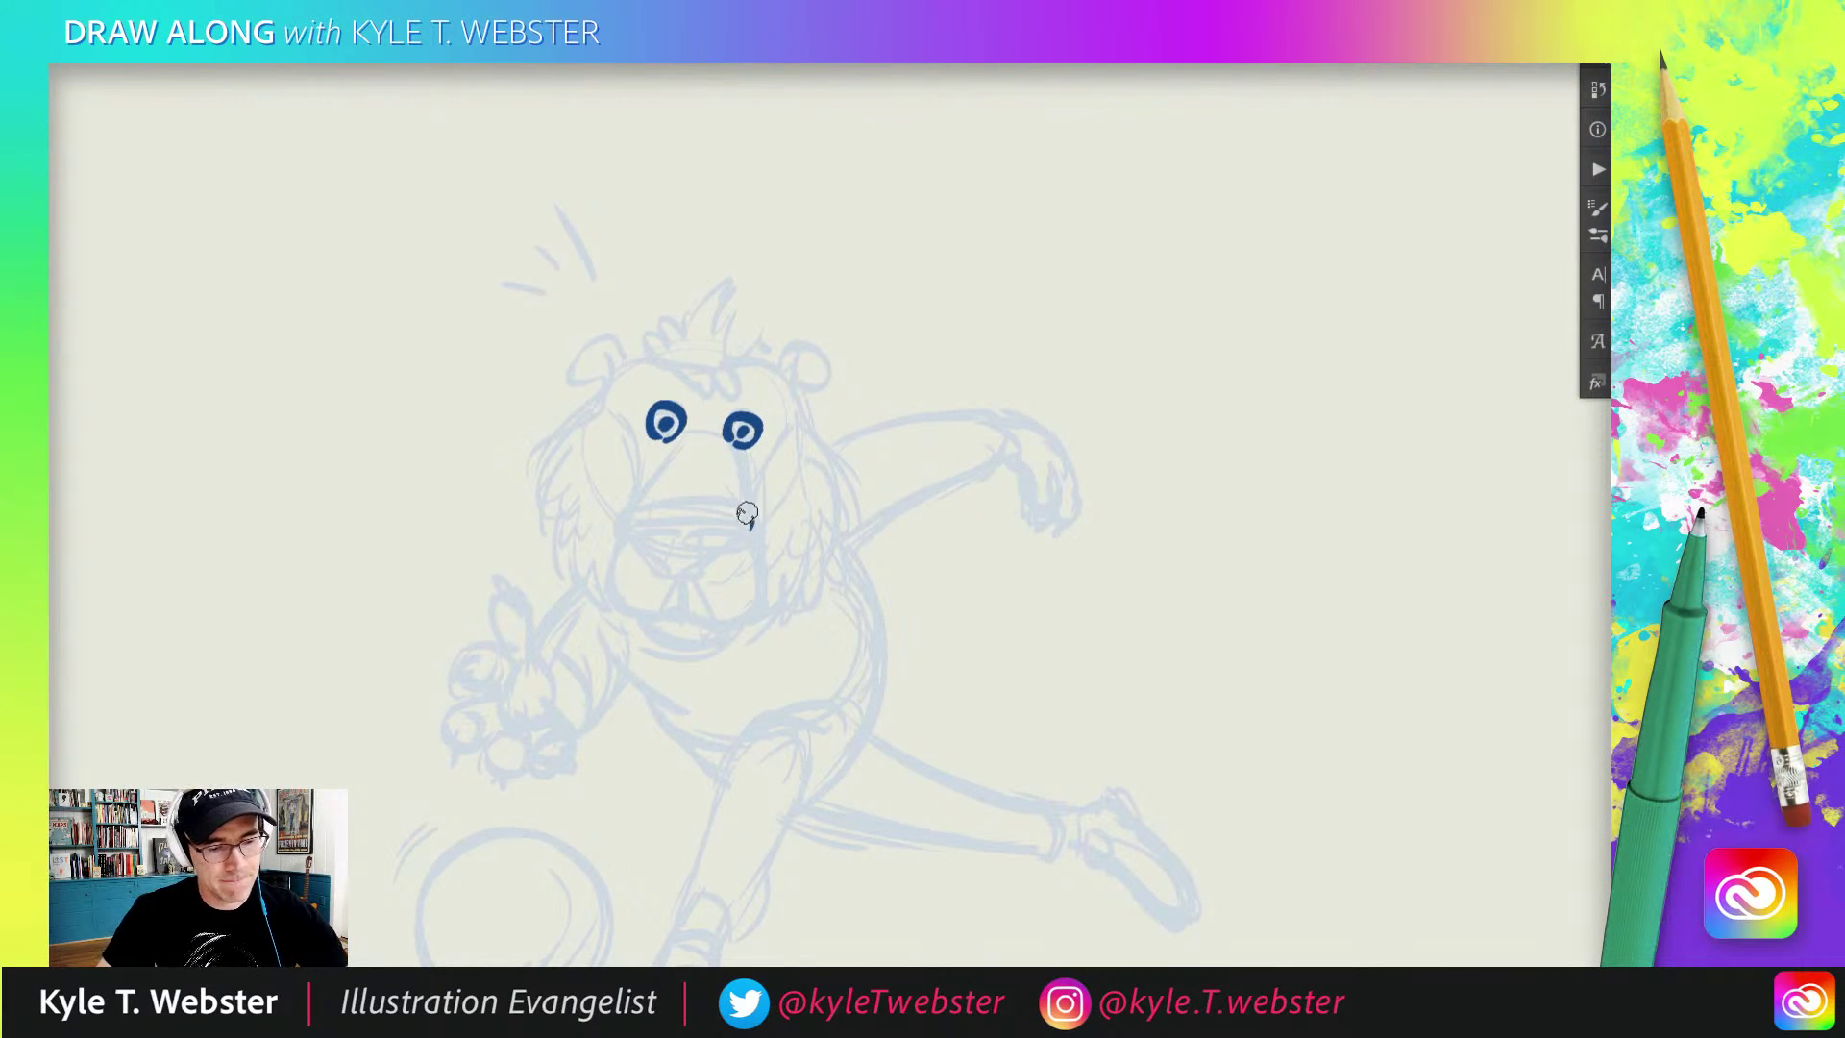
{"action": "mouse_move", "coordinate": [751, 524]}
{"action": "left_mouse_down"}
{"action": "mouse_move", "coordinate": [624, 523]}
{"action": "mouse_move", "coordinate": [636, 543]}
{"action": "mouse_move", "coordinate": [746, 526]}
{"action": "mouse_move", "coordinate": [691, 550]}
{"action": "mouse_move", "coordinate": [691, 534]}
{"action": "mouse_move", "coordinate": [689, 581]}
{"action": "mouse_move", "coordinate": [668, 579]}
{"action": "mouse_move", "coordinate": [658, 525]}
{"action": "mouse_move", "coordinate": [709, 556]}
{"action": "mouse_move", "coordinate": [737, 543]}
{"action": "mouse_move", "coordinate": [639, 542]}
{"action": "mouse_move", "coordinate": [692, 538]}
{"action": "left_mouse_up"}
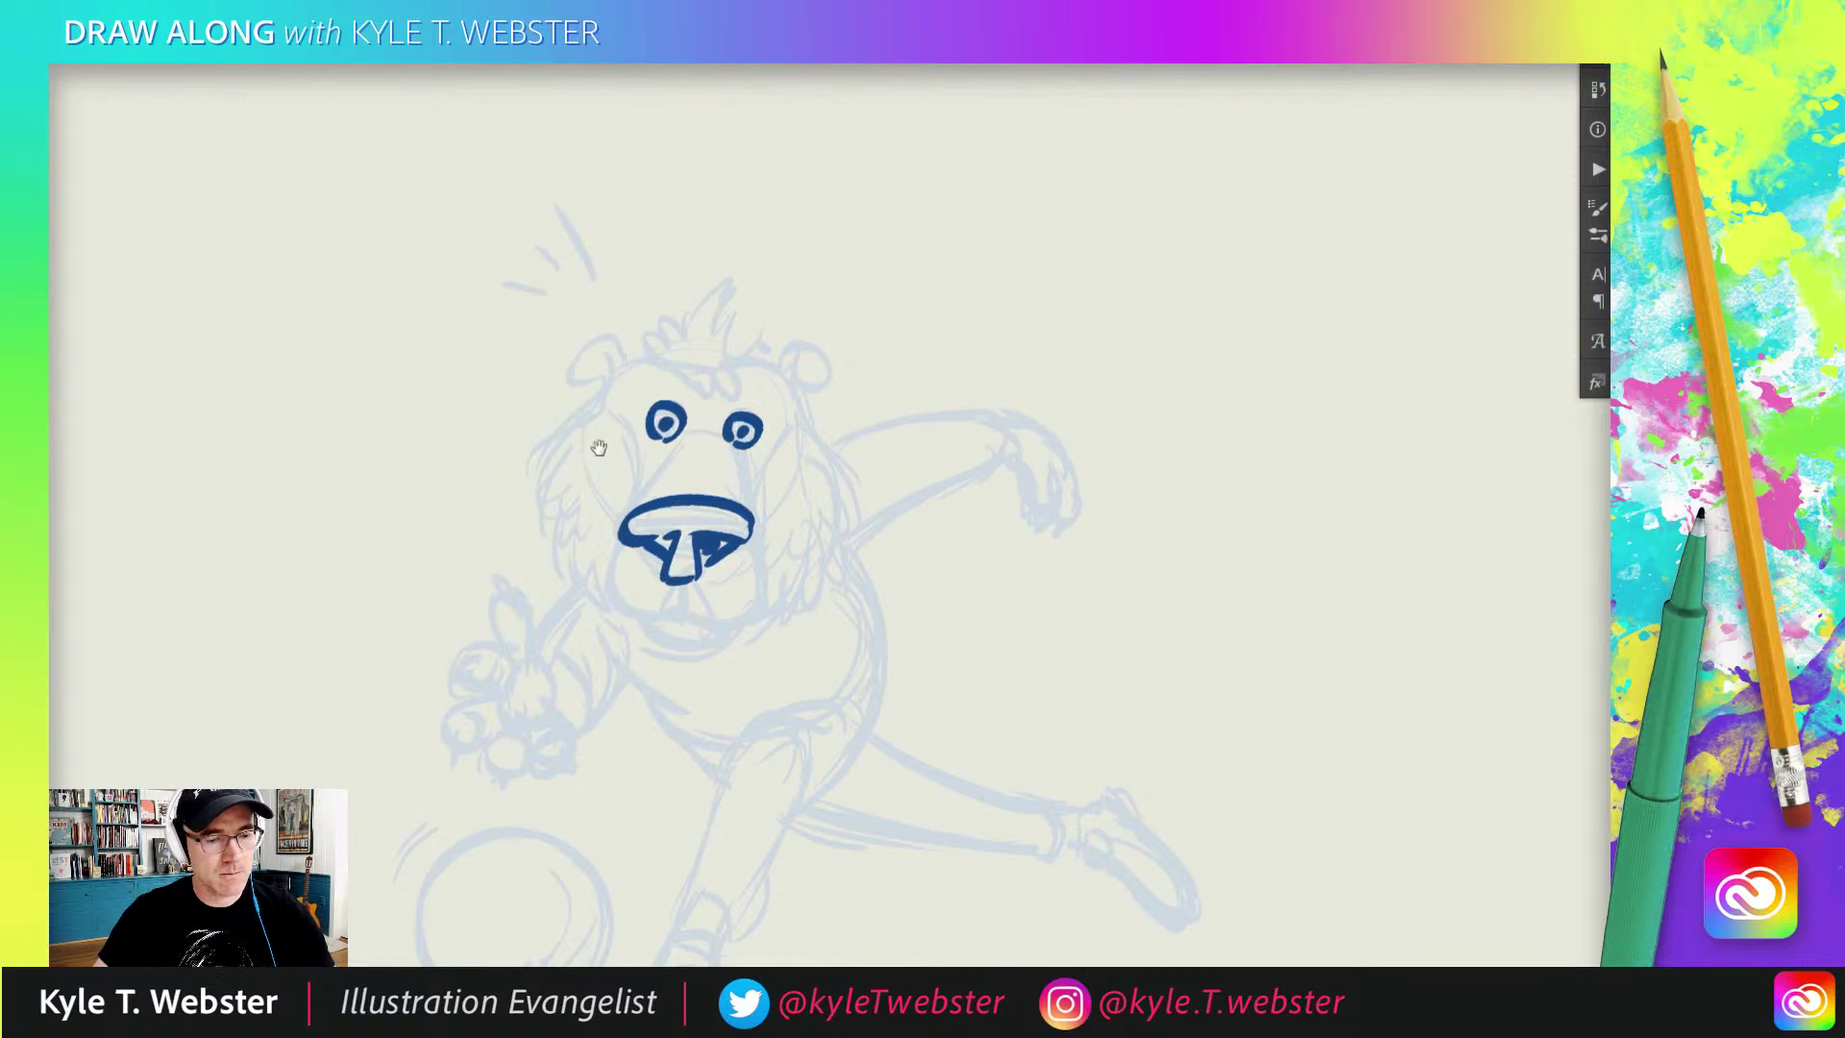
Step: Ink the lion's mouth and chin tuft, then outline both muzzle cheeks and dot them with whisker spots
{"action": "left_click_drag", "start_coordinate": [597, 448], "coordinate": [609, 407]}
{"action": "mouse_move", "coordinate": [659, 582]}
{"action": "left_mouse_down"}
{"action": "mouse_move", "coordinate": [743, 594]}
{"action": "mouse_move", "coordinate": [644, 586]}
{"action": "mouse_move", "coordinate": [694, 642]}
{"action": "mouse_move", "coordinate": [657, 639]}
{"action": "left_mouse_up"}
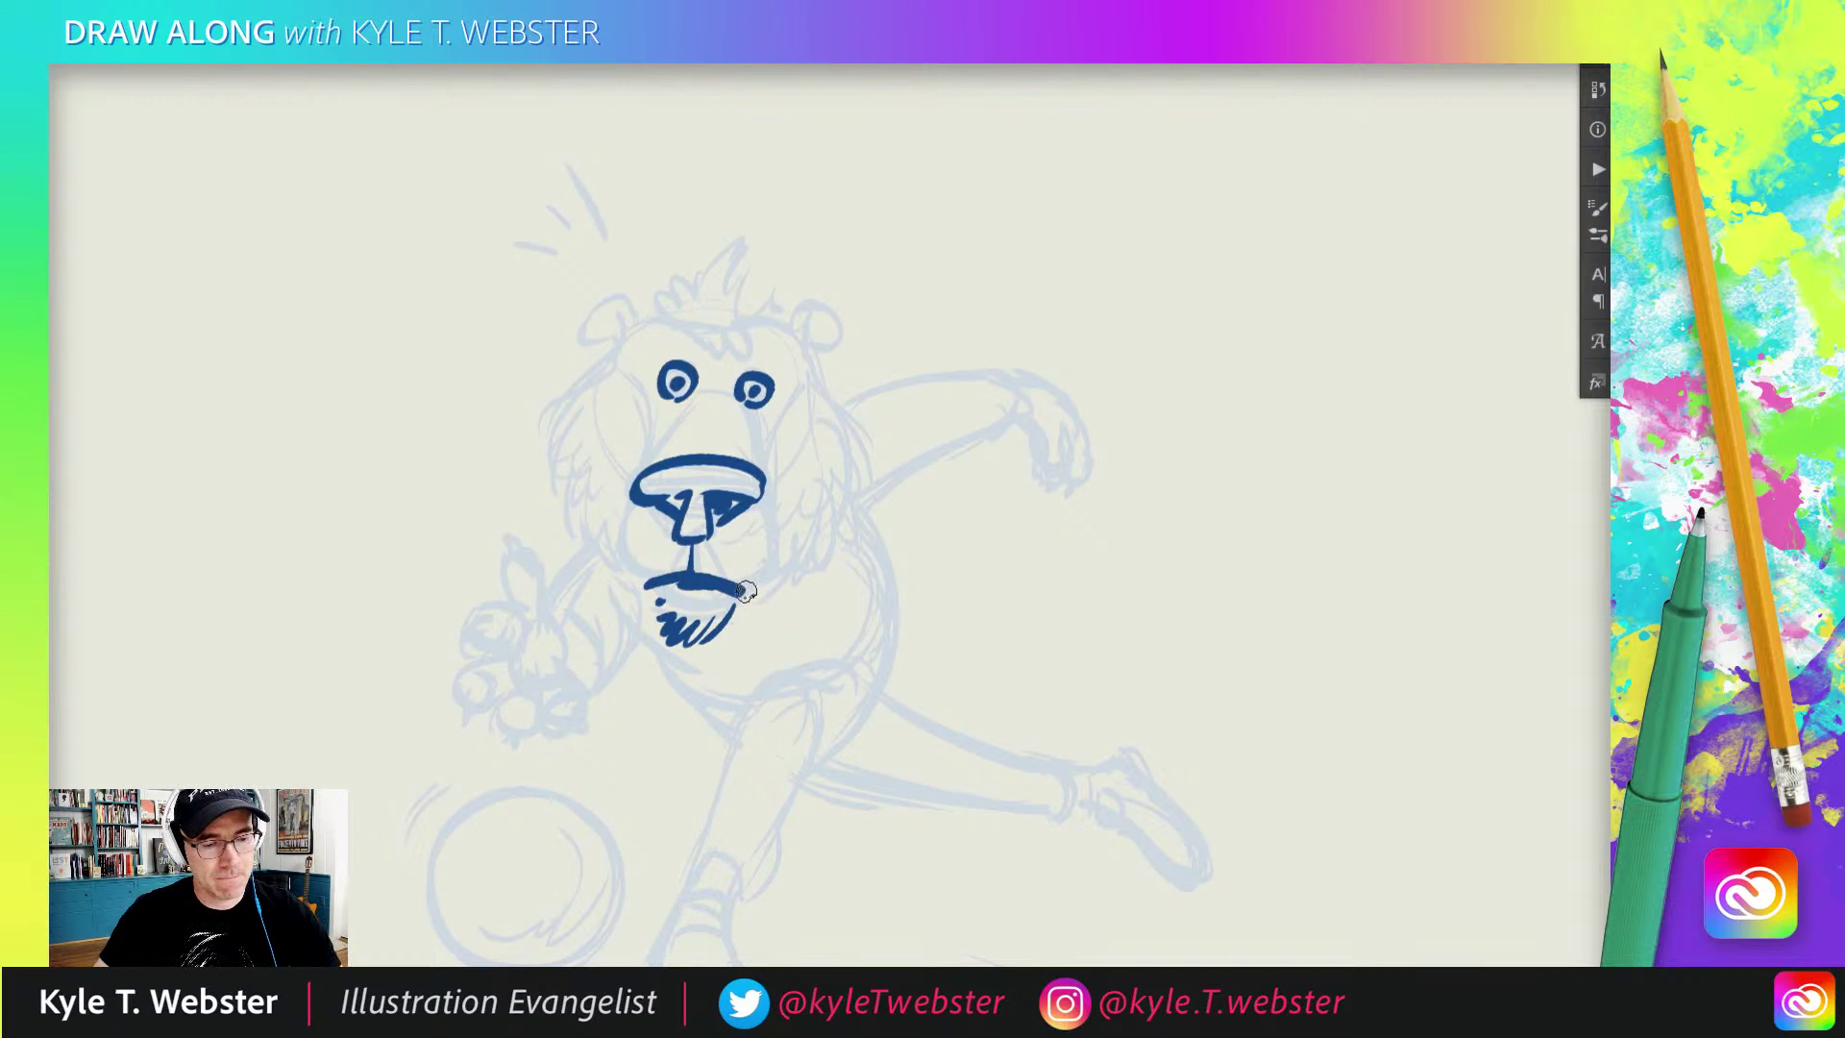
{"action": "left_click_drag", "start_coordinate": [745, 592], "coordinate": [765, 517]}
{"action": "mouse_move", "coordinate": [647, 583]}
{"action": "left_mouse_down"}
{"action": "mouse_move", "coordinate": [620, 565]}
{"action": "mouse_move", "coordinate": [632, 511]}
{"action": "left_mouse_up"}
{"action": "left_click_drag", "start_coordinate": [739, 536], "coordinate": [737, 556]}
{"action": "left_click", "coordinate": [745, 548]}
{"action": "left_click", "coordinate": [734, 558]}
{"action": "left_click", "coordinate": [669, 538]}
{"action": "left_click", "coordinate": [659, 550]}
{"action": "left_click", "coordinate": [650, 559]}
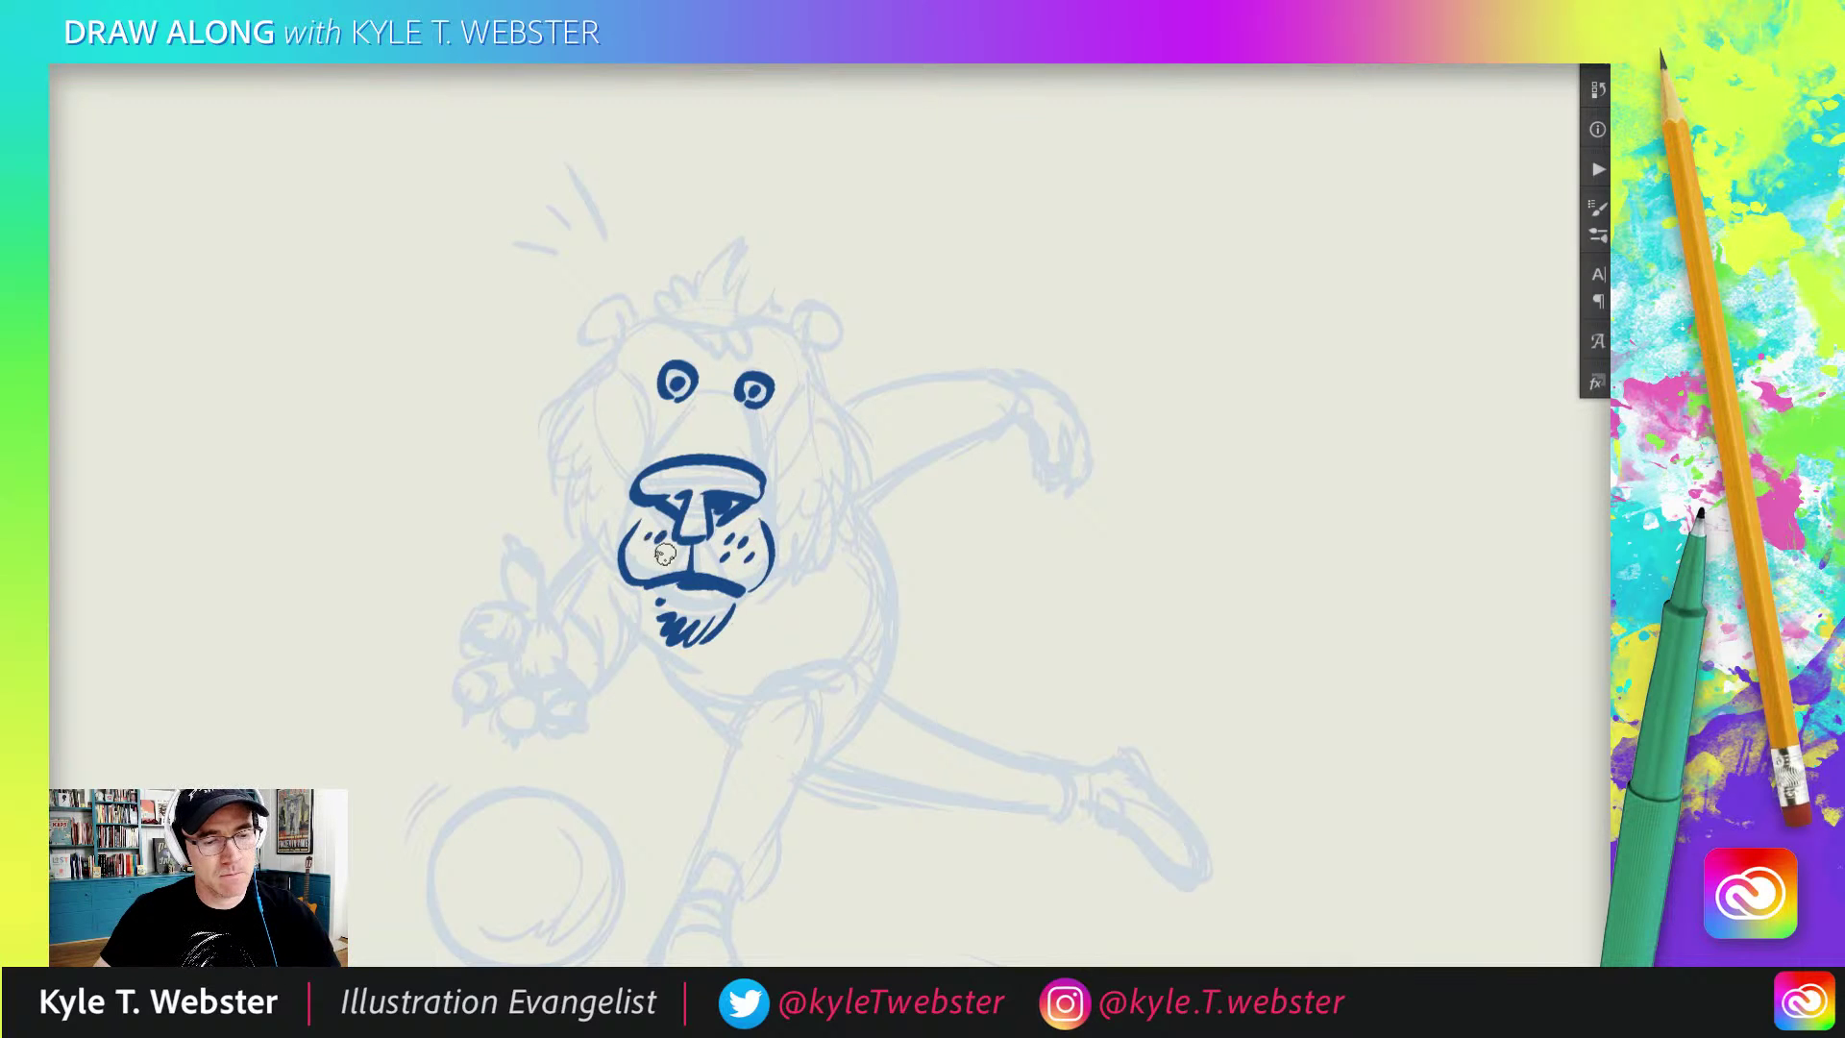
{"action": "left_click", "coordinate": [638, 553]}
Step: Ink both sides of the lion's nose bridge and add small wrinkle strokes between the eyes
{"action": "scroll", "coordinate": [567, 432], "scroll_direction": "up", "scroll_amount": 1}
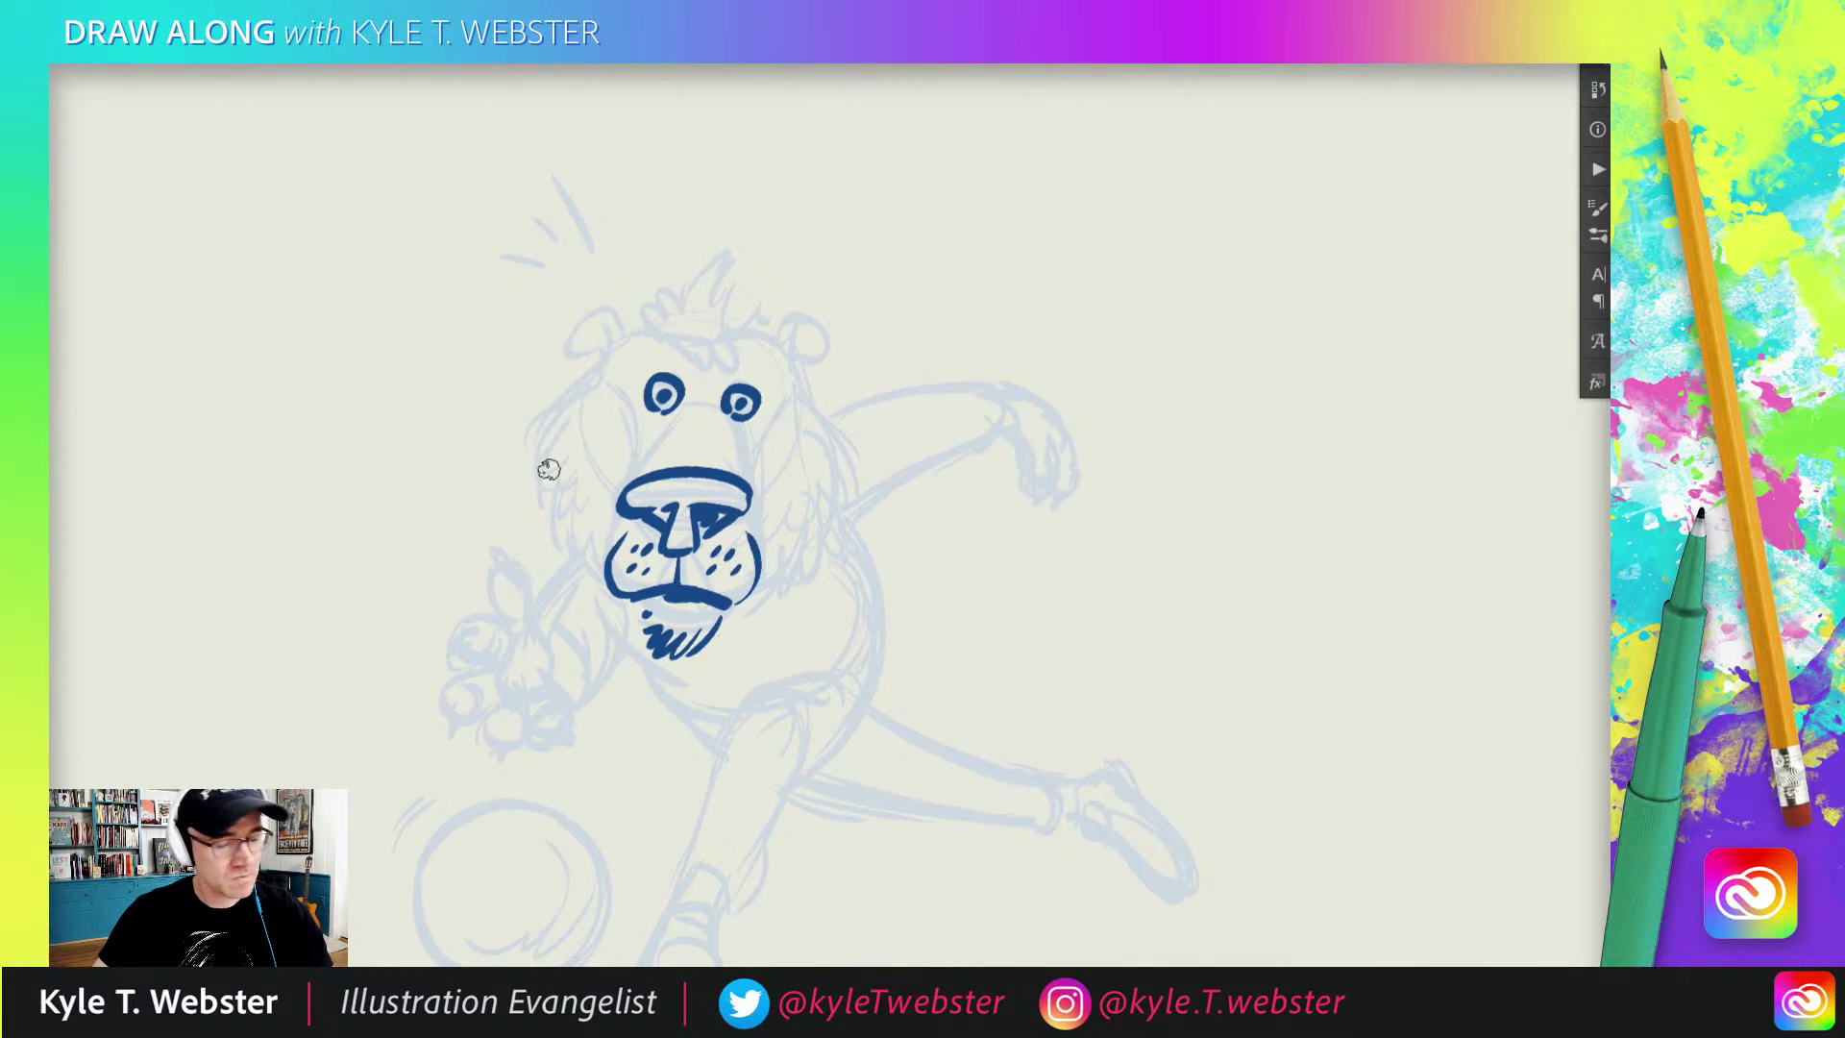
{"action": "left_click_drag", "start_coordinate": [726, 420], "coordinate": [751, 483]}
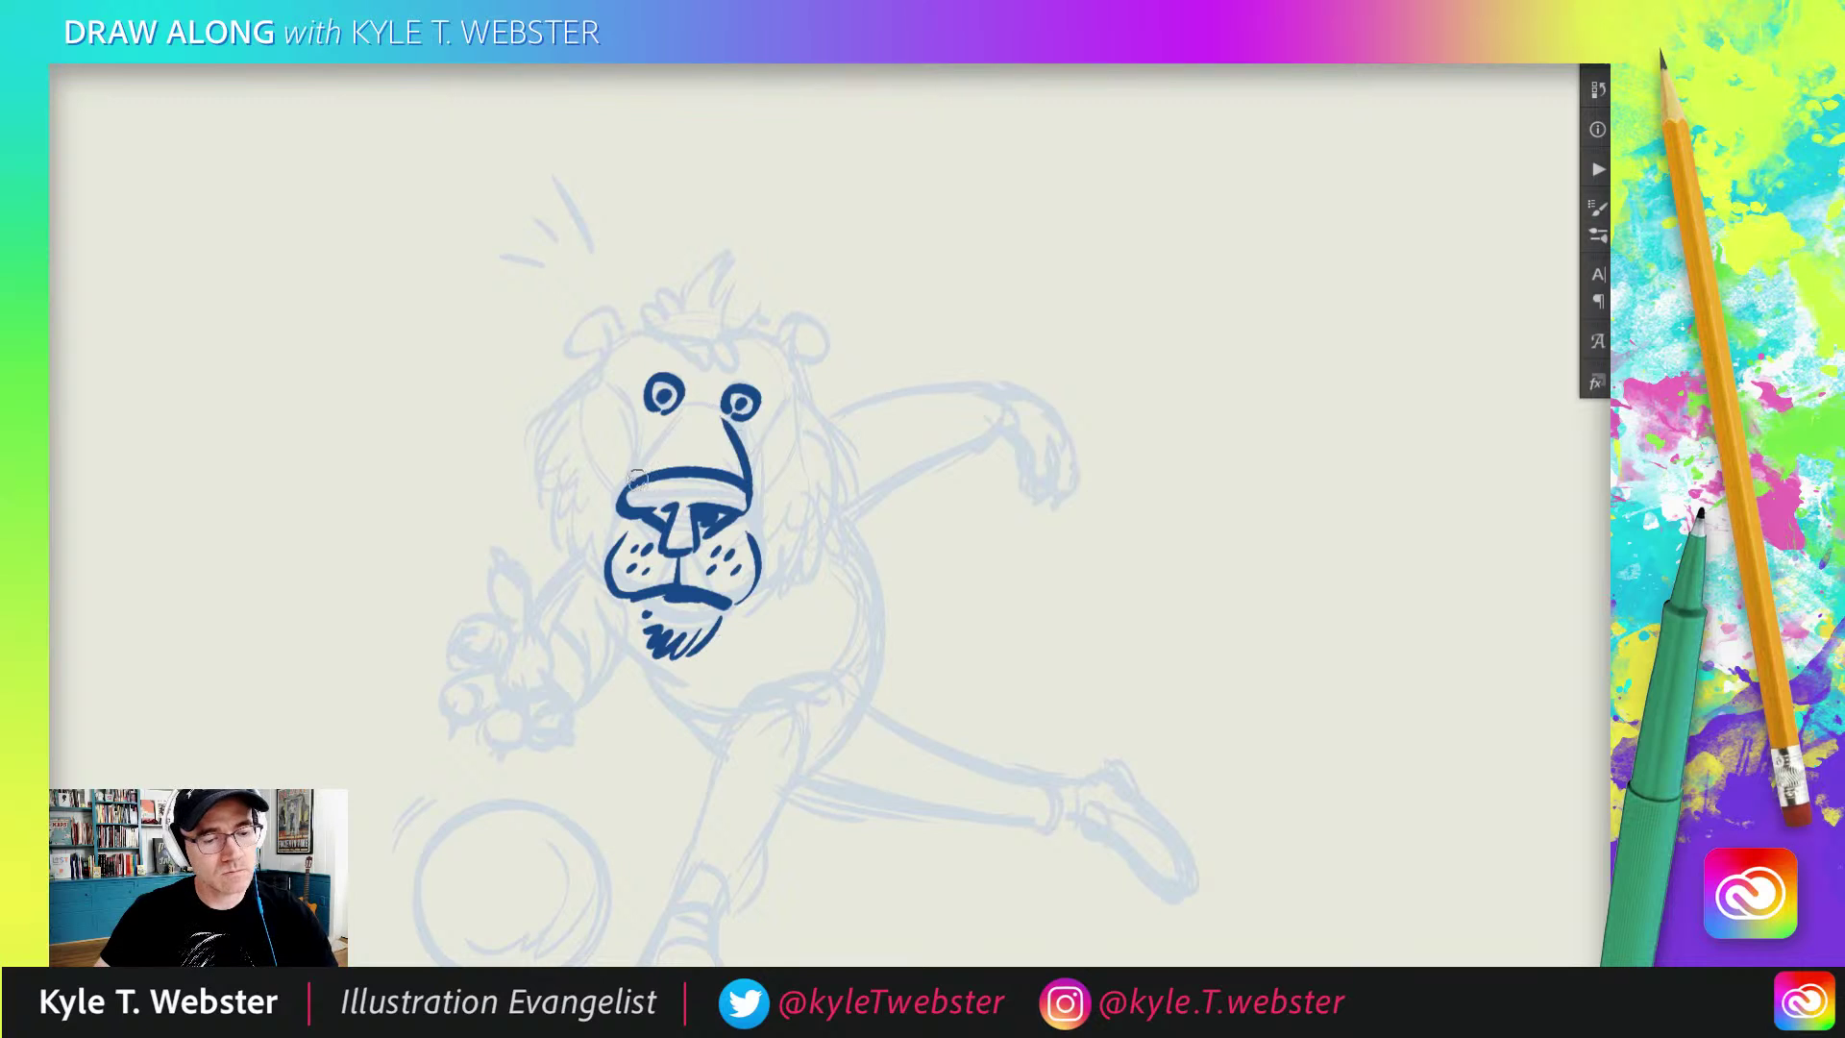
{"action": "mouse_move", "coordinate": [623, 501]}
{"action": "left_mouse_down"}
{"action": "mouse_move", "coordinate": [693, 423]}
{"action": "mouse_move", "coordinate": [709, 440]}
{"action": "left_mouse_up"}
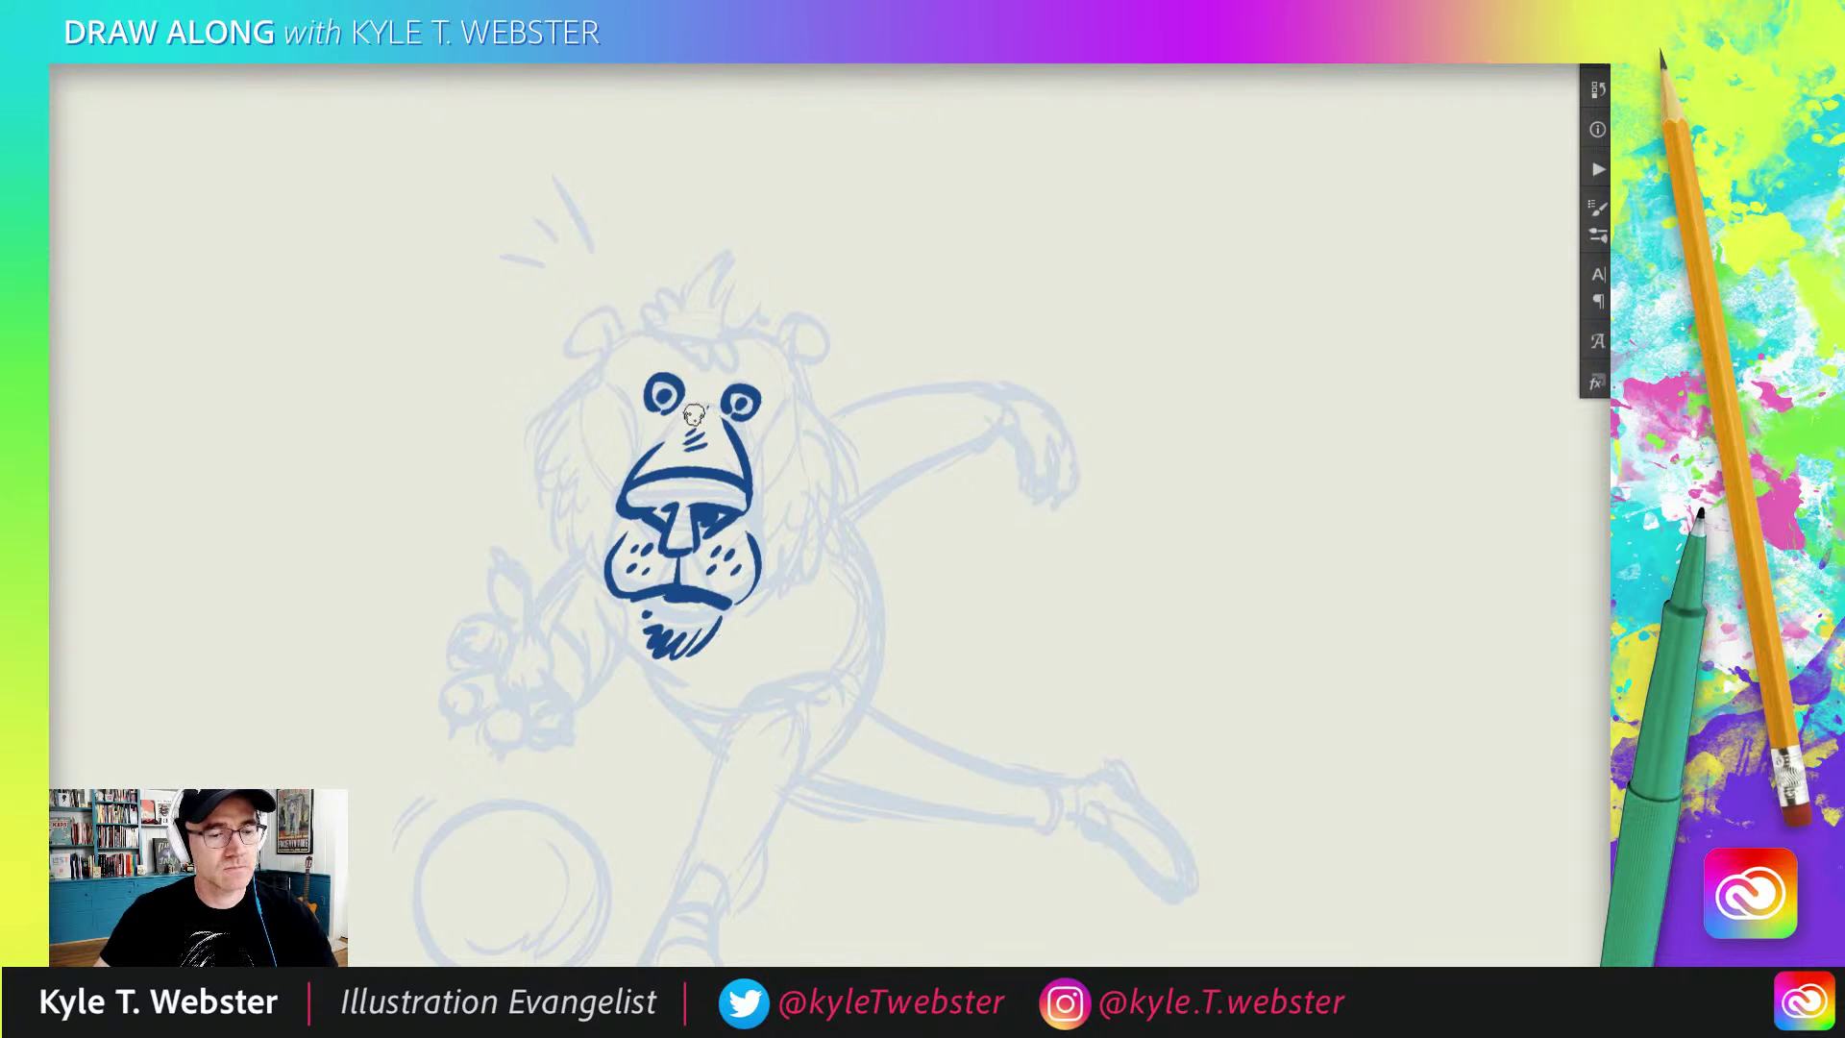
Step: Ink the spiky hair tuft and both ears with dark inner marks, and run face contours down from the ears
{"action": "mouse_move", "coordinate": [724, 323]}
{"action": "left_mouse_down"}
{"action": "mouse_move", "coordinate": [741, 369]}
{"action": "mouse_move", "coordinate": [711, 377]}
{"action": "mouse_move", "coordinate": [699, 346]}
{"action": "mouse_move", "coordinate": [735, 332]}
{"action": "mouse_move", "coordinate": [708, 256]}
{"action": "mouse_move", "coordinate": [678, 288]}
{"action": "mouse_move", "coordinate": [659, 275]}
{"action": "mouse_move", "coordinate": [629, 324]}
{"action": "mouse_move", "coordinate": [583, 319]}
{"action": "mouse_move", "coordinate": [604, 358]}
{"action": "mouse_move", "coordinate": [594, 337]}
{"action": "left_mouse_up"}
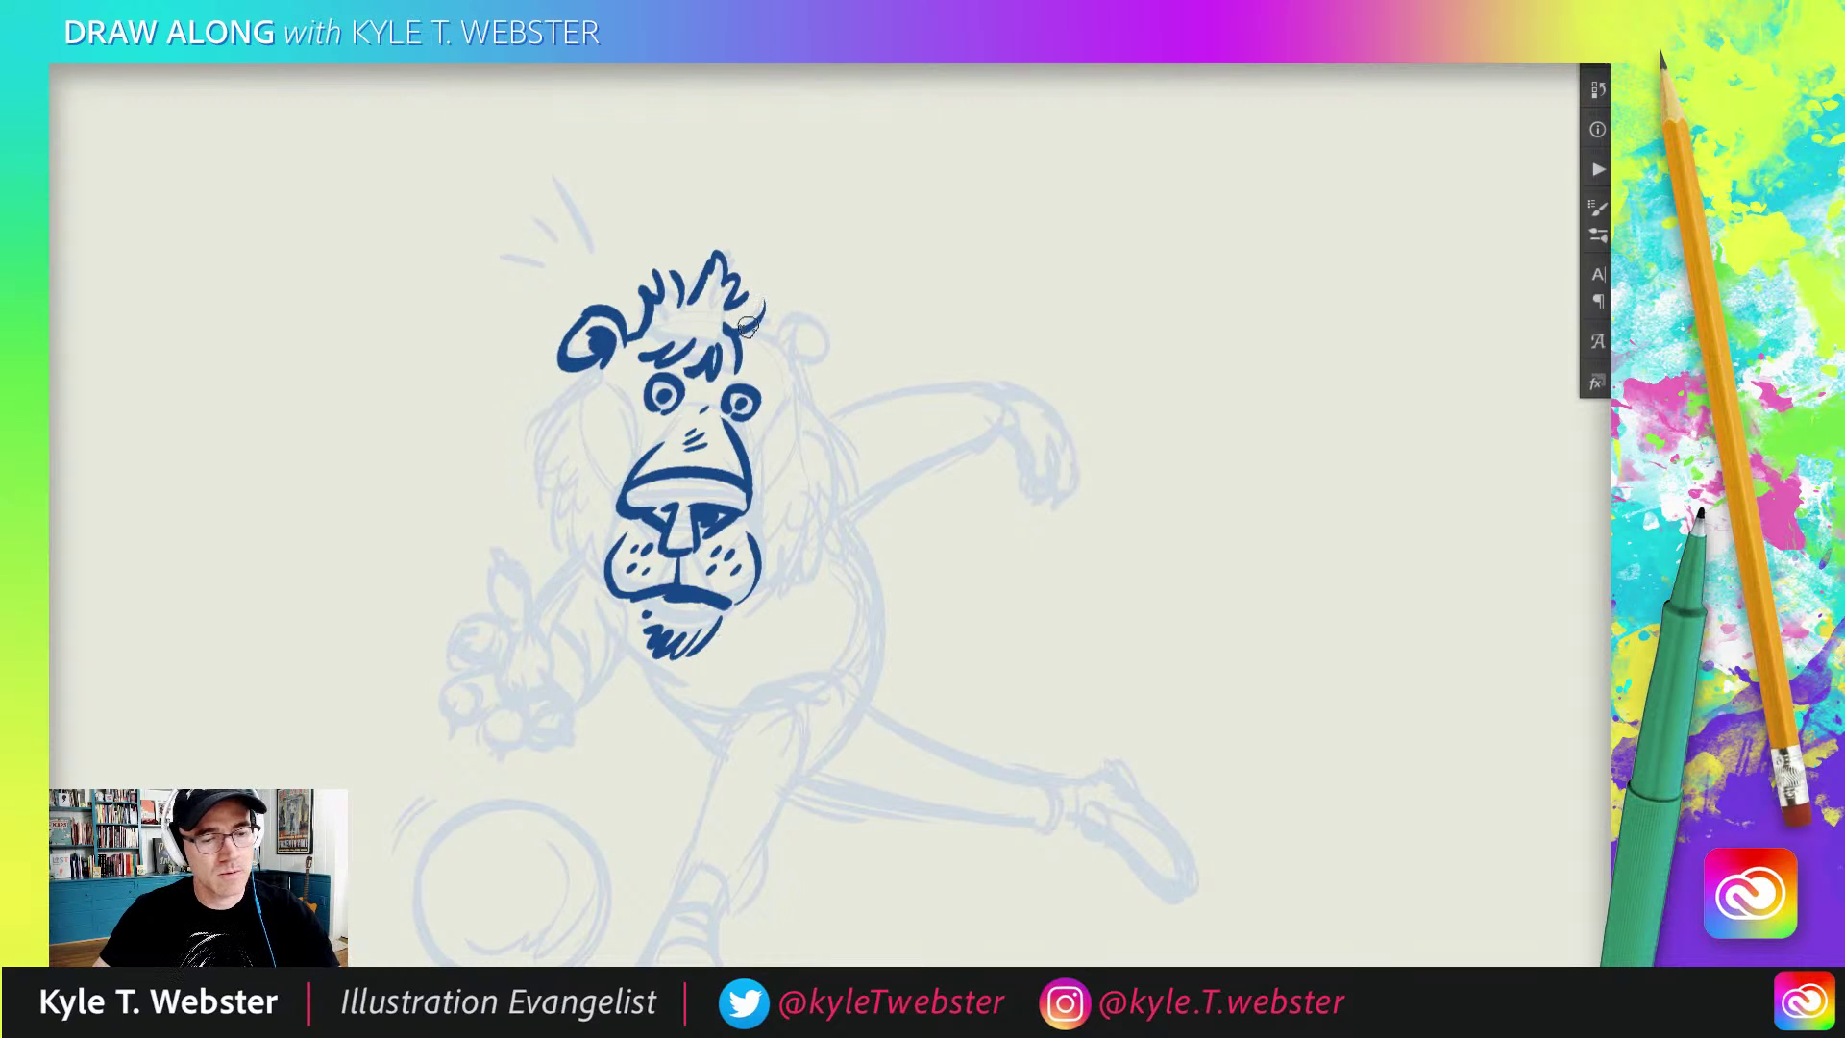
{"action": "mouse_move", "coordinate": [747, 326]}
{"action": "left_mouse_down"}
{"action": "mouse_move", "coordinate": [783, 306]}
{"action": "mouse_move", "coordinate": [826, 346]}
{"action": "mouse_move", "coordinate": [802, 338]}
{"action": "mouse_move", "coordinate": [812, 364]}
{"action": "left_mouse_up"}
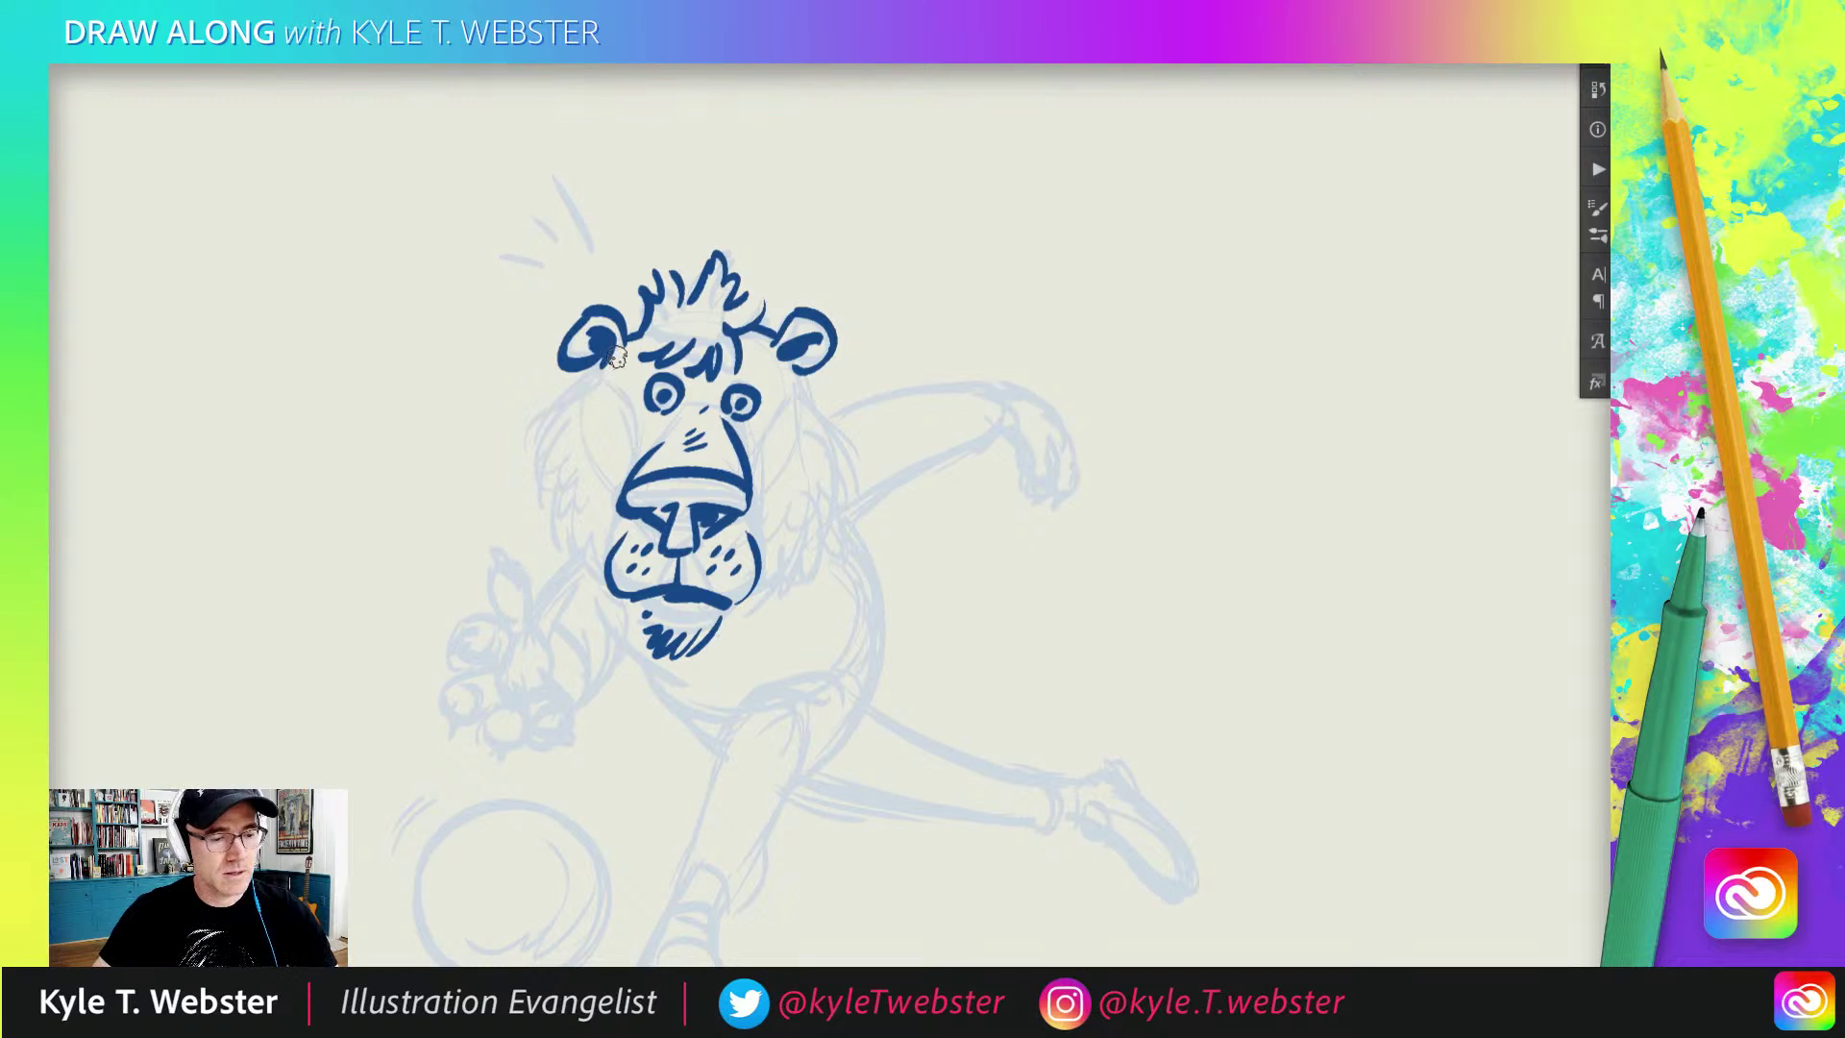
{"action": "left_click_drag", "start_coordinate": [616, 344], "coordinate": [602, 419]}
{"action": "left_click_drag", "start_coordinate": [805, 358], "coordinate": [794, 426]}
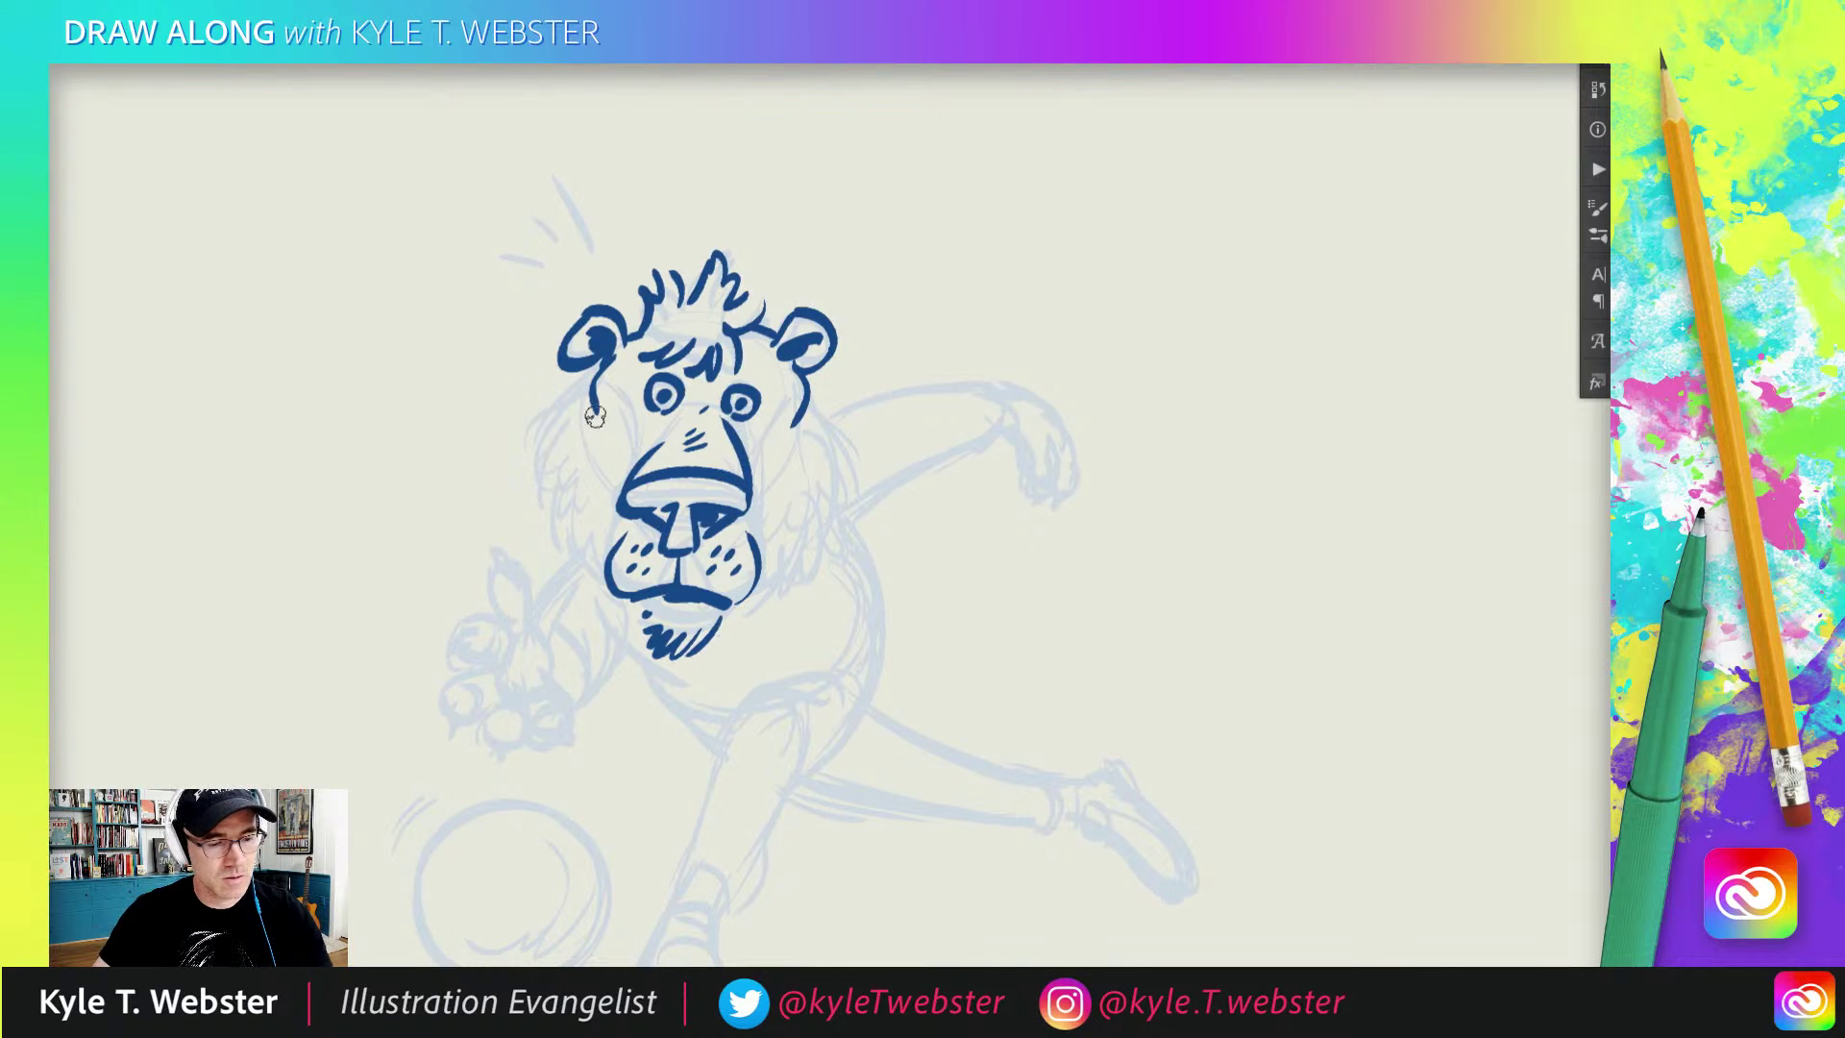
{"action": "mouse_move", "coordinate": [599, 392]}
{"action": "left_mouse_down"}
{"action": "mouse_move", "coordinate": [581, 463]}
{"action": "mouse_move", "coordinate": [611, 456]}
{"action": "left_mouse_up"}
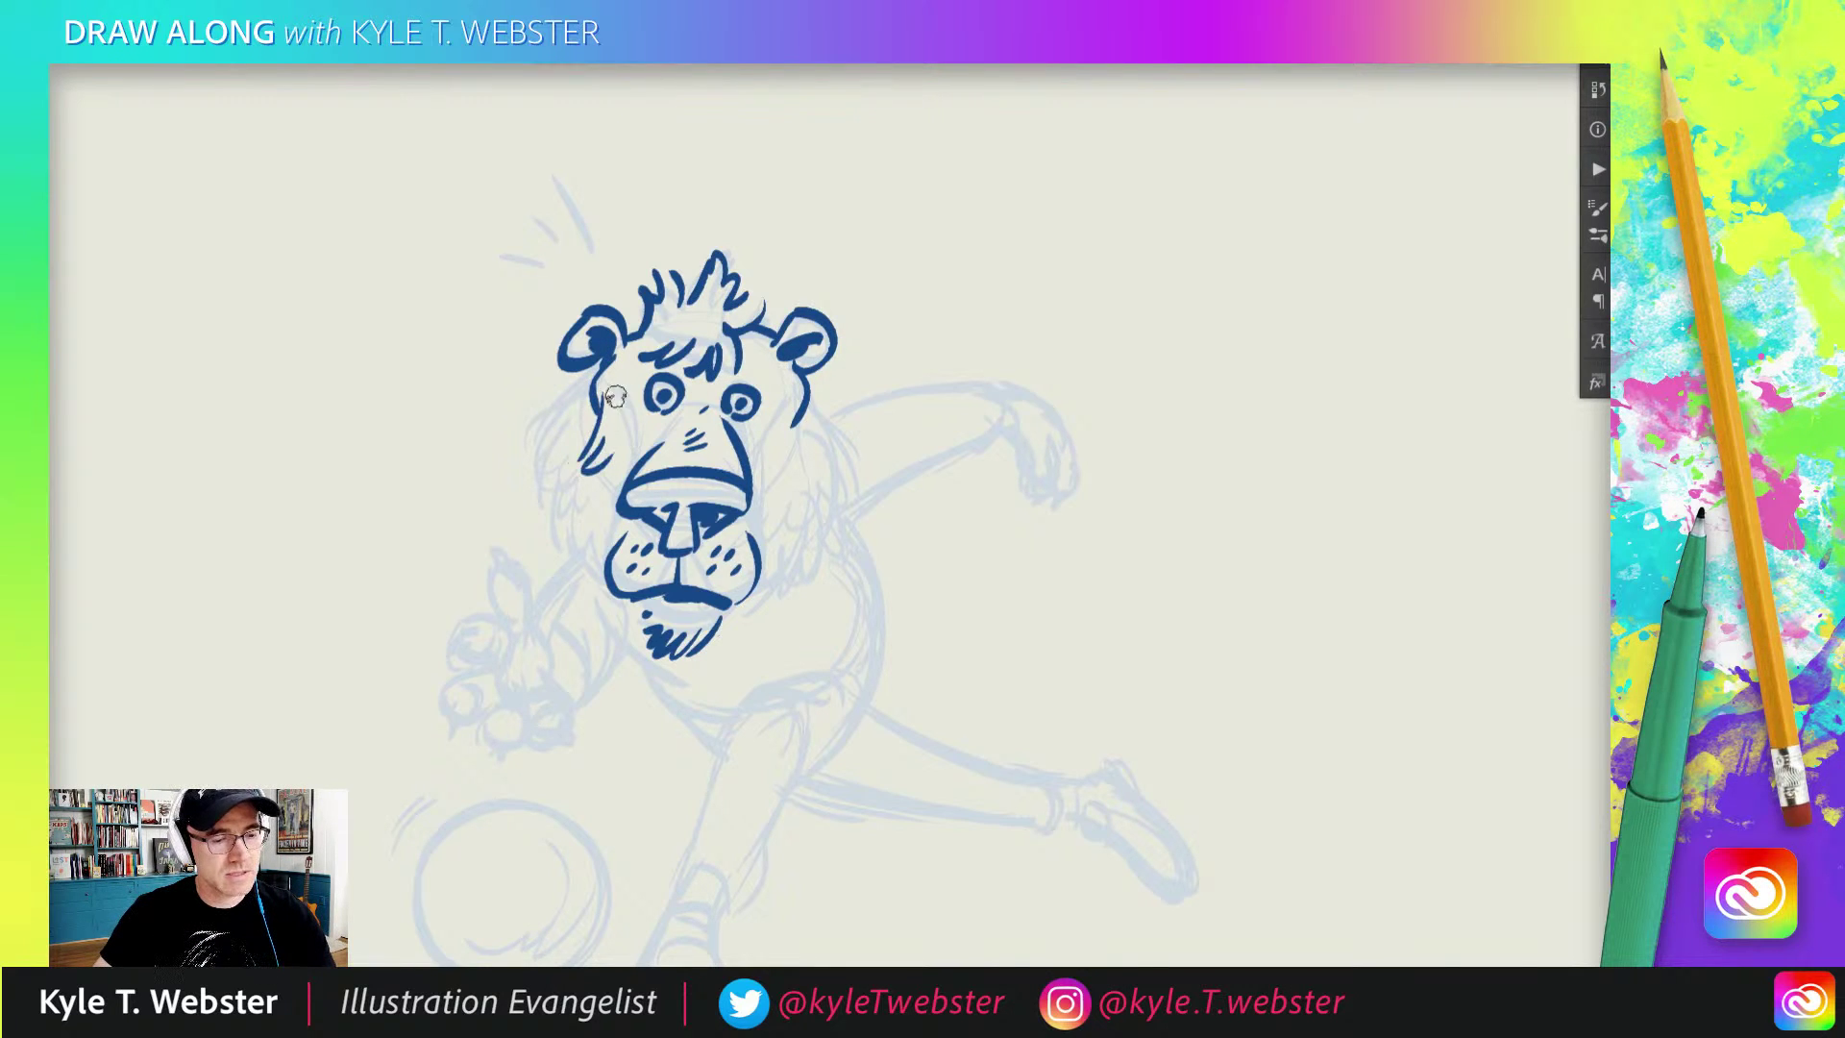
Step: Ink the jagged mane around both sides of the lion's head and add fur strokes along the inner cheeks
{"action": "mouse_move", "coordinate": [588, 373]}
{"action": "left_mouse_down"}
{"action": "mouse_move", "coordinate": [545, 437]}
{"action": "mouse_move", "coordinate": [560, 498]}
{"action": "mouse_move", "coordinate": [545, 525]}
{"action": "mouse_move", "coordinate": [584, 537]}
{"action": "mouse_move", "coordinate": [581, 582]}
{"action": "mouse_move", "coordinate": [624, 555]}
{"action": "left_mouse_up"}
{"action": "mouse_move", "coordinate": [790, 411]}
{"action": "left_mouse_down"}
{"action": "mouse_move", "coordinate": [805, 450]}
{"action": "mouse_move", "coordinate": [811, 406]}
{"action": "mouse_move", "coordinate": [827, 452]}
{"action": "mouse_move", "coordinate": [824, 500]}
{"action": "left_mouse_up"}
{"action": "mouse_move", "coordinate": [812, 372]}
{"action": "left_mouse_down"}
{"action": "mouse_move", "coordinate": [815, 574]}
{"action": "mouse_move", "coordinate": [748, 605]}
{"action": "left_mouse_up"}
{"action": "left_click_drag", "start_coordinate": [769, 440], "coordinate": [764, 530]}
{"action": "left_click_drag", "start_coordinate": [617, 466], "coordinate": [591, 511]}
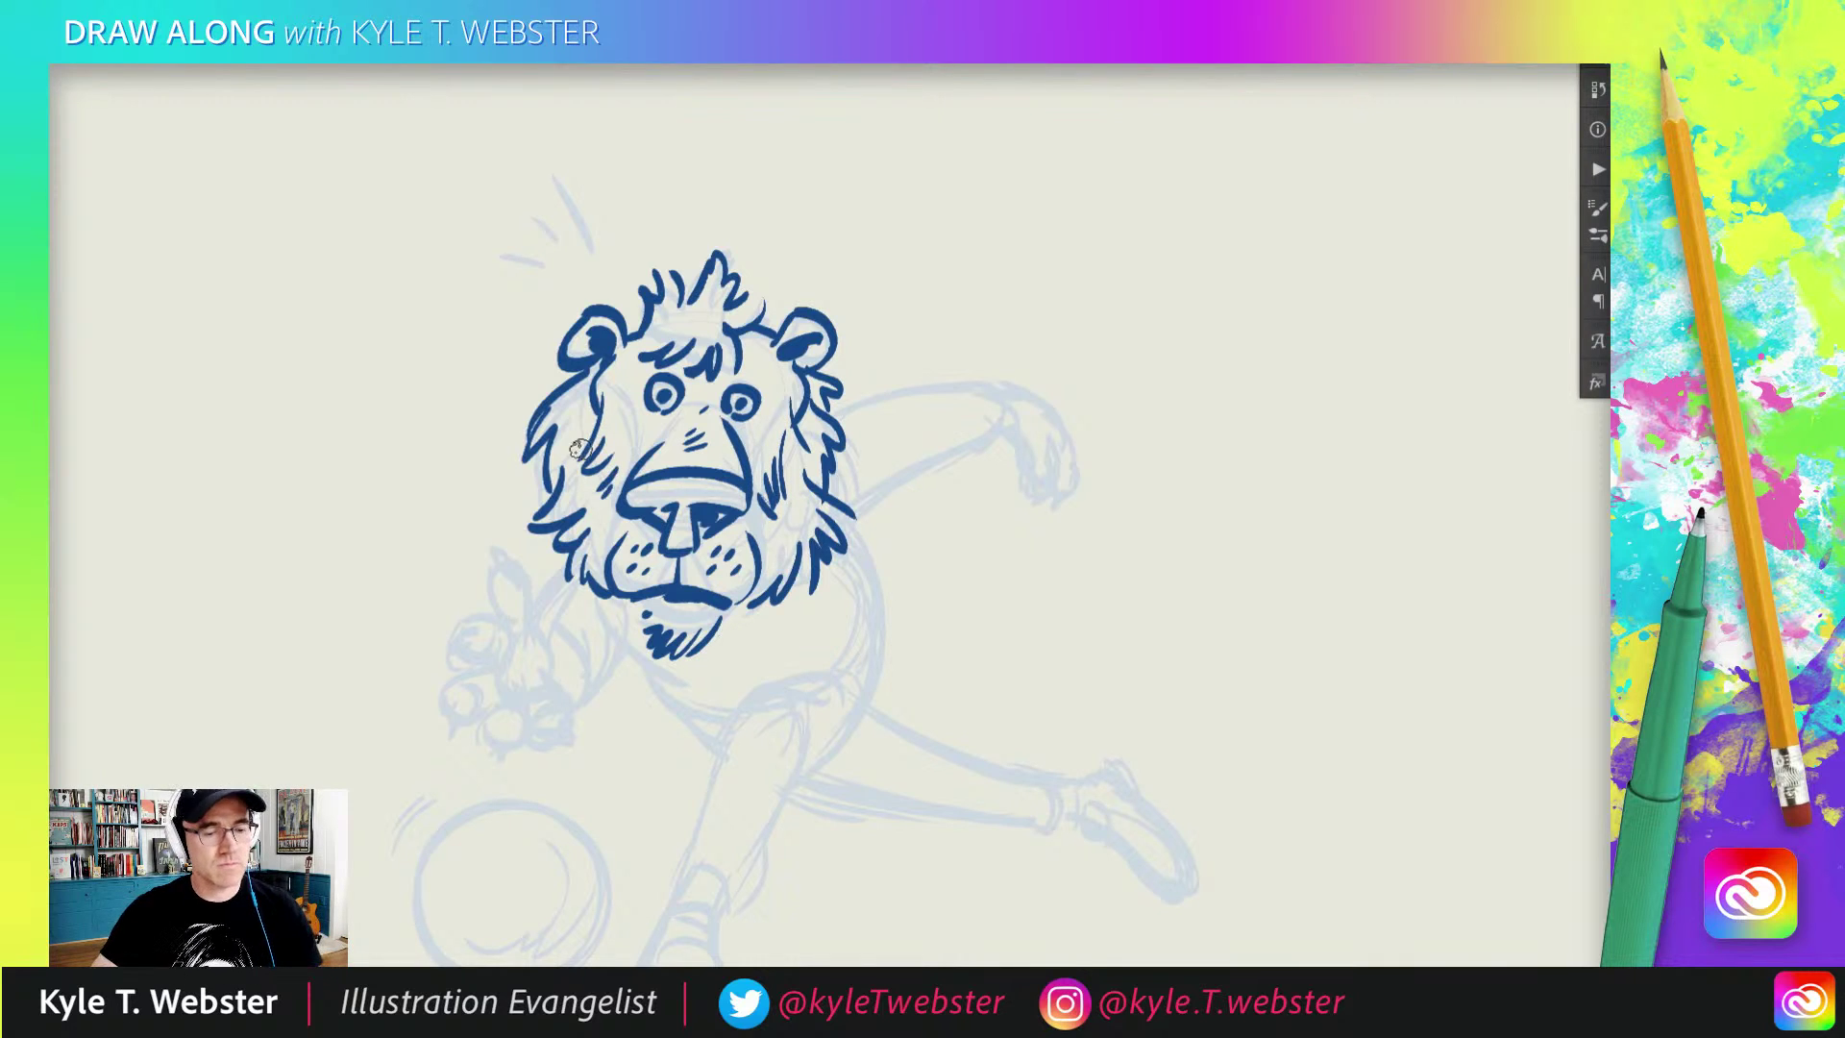
{"action": "left_click_drag", "start_coordinate": [445, 549], "coordinate": [486, 407]}
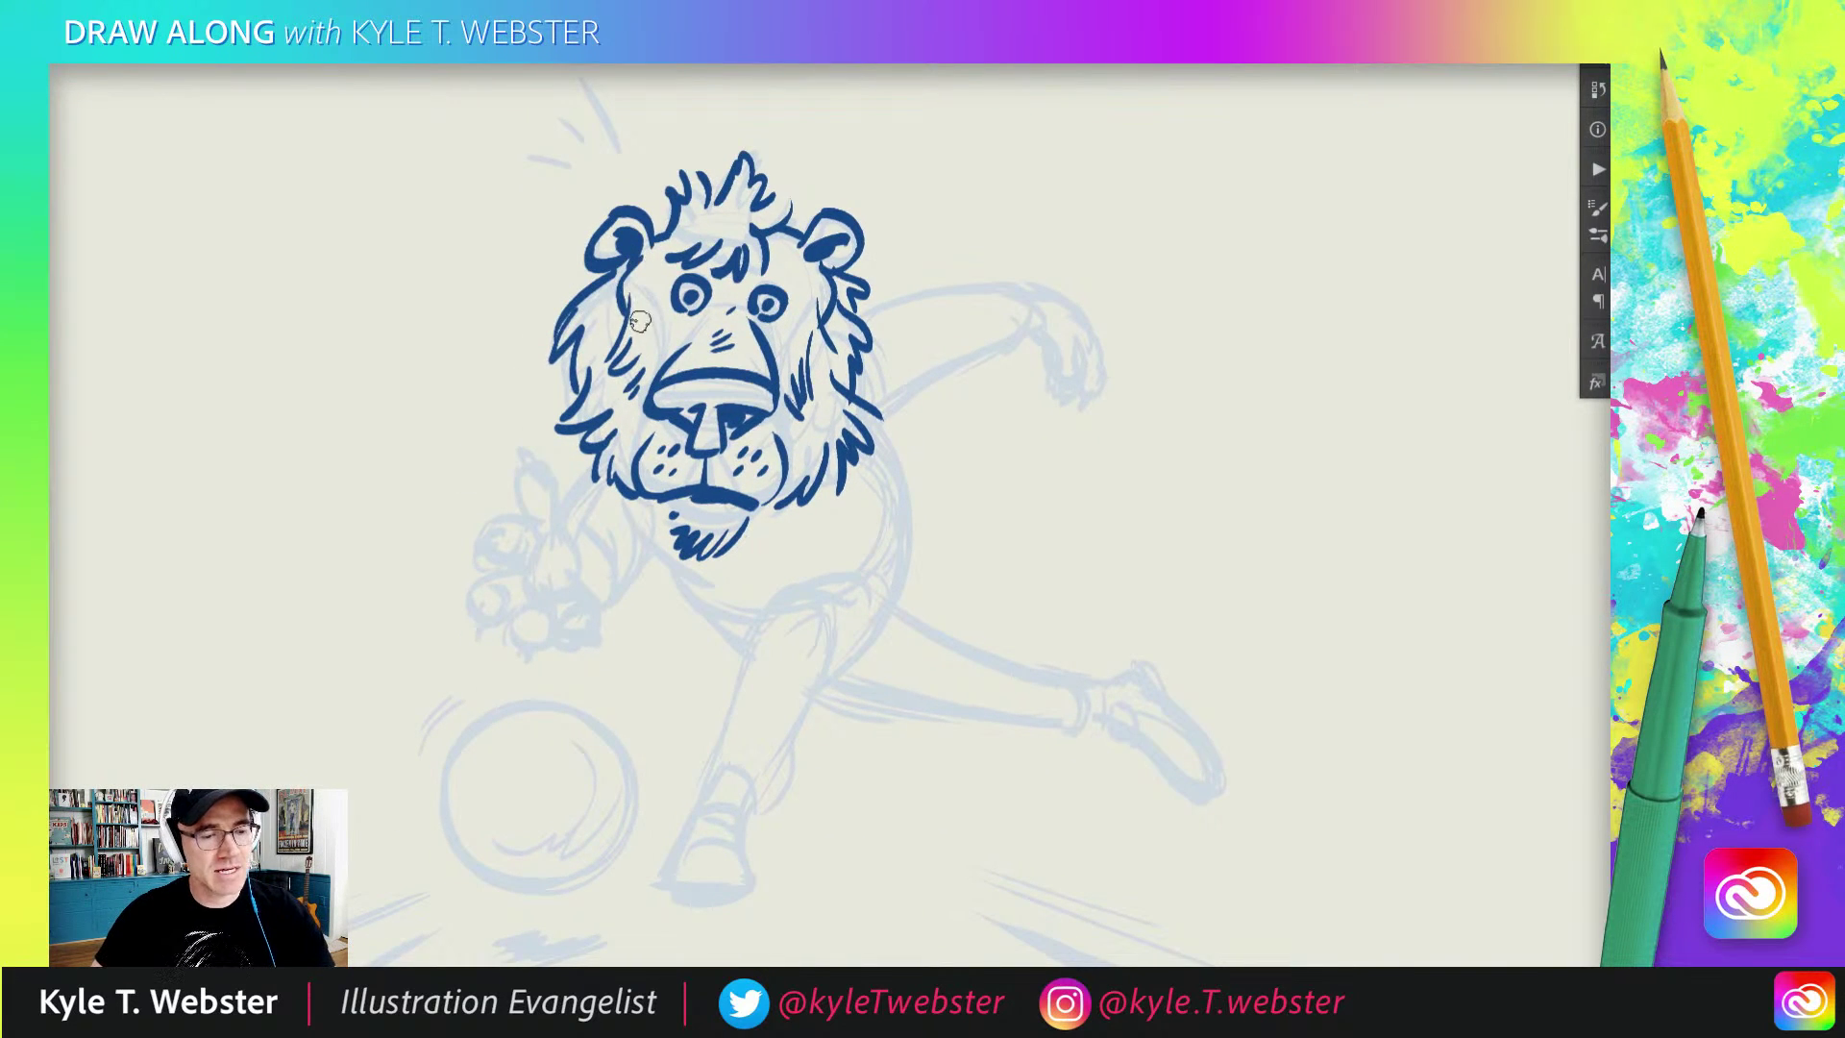
{"action": "left_click_drag", "start_coordinate": [805, 328], "coordinate": [776, 360]}
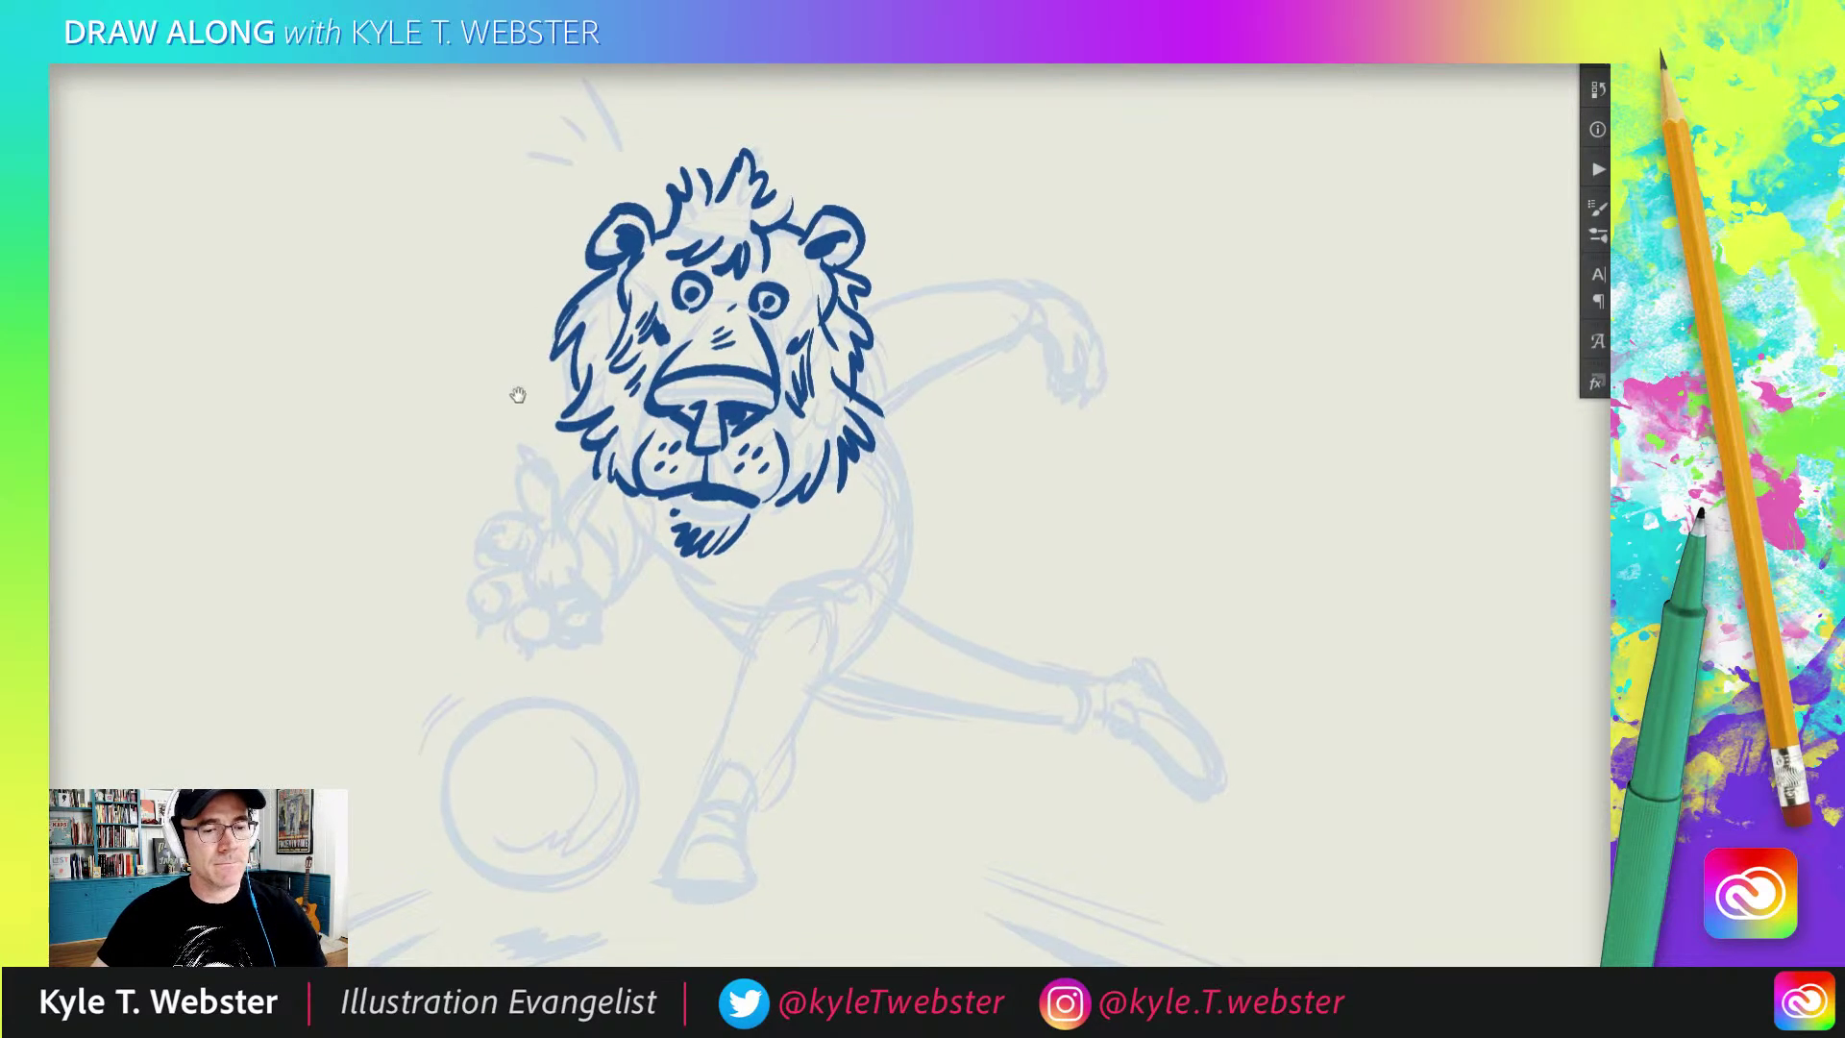
Step: Erase the outer mane edge on the trailing-arm side and redraw it fuller with pointed fur tips
{"action": "left_click_drag", "start_coordinate": [469, 261], "coordinate": [478, 231]}
{"action": "key", "text": "e"}
{"action": "mouse_move", "coordinate": [889, 299]}
{"action": "left_mouse_down"}
{"action": "mouse_move", "coordinate": [850, 369]}
{"action": "mouse_move", "coordinate": [858, 283]}
{"action": "mouse_move", "coordinate": [889, 228]}
{"action": "mouse_move", "coordinate": [874, 308]}
{"action": "mouse_move", "coordinate": [913, 355]}
{"action": "mouse_move", "coordinate": [894, 389]}
{"action": "mouse_move", "coordinate": [836, 334]}
{"action": "left_mouse_up"}
{"action": "key", "text": "b"}
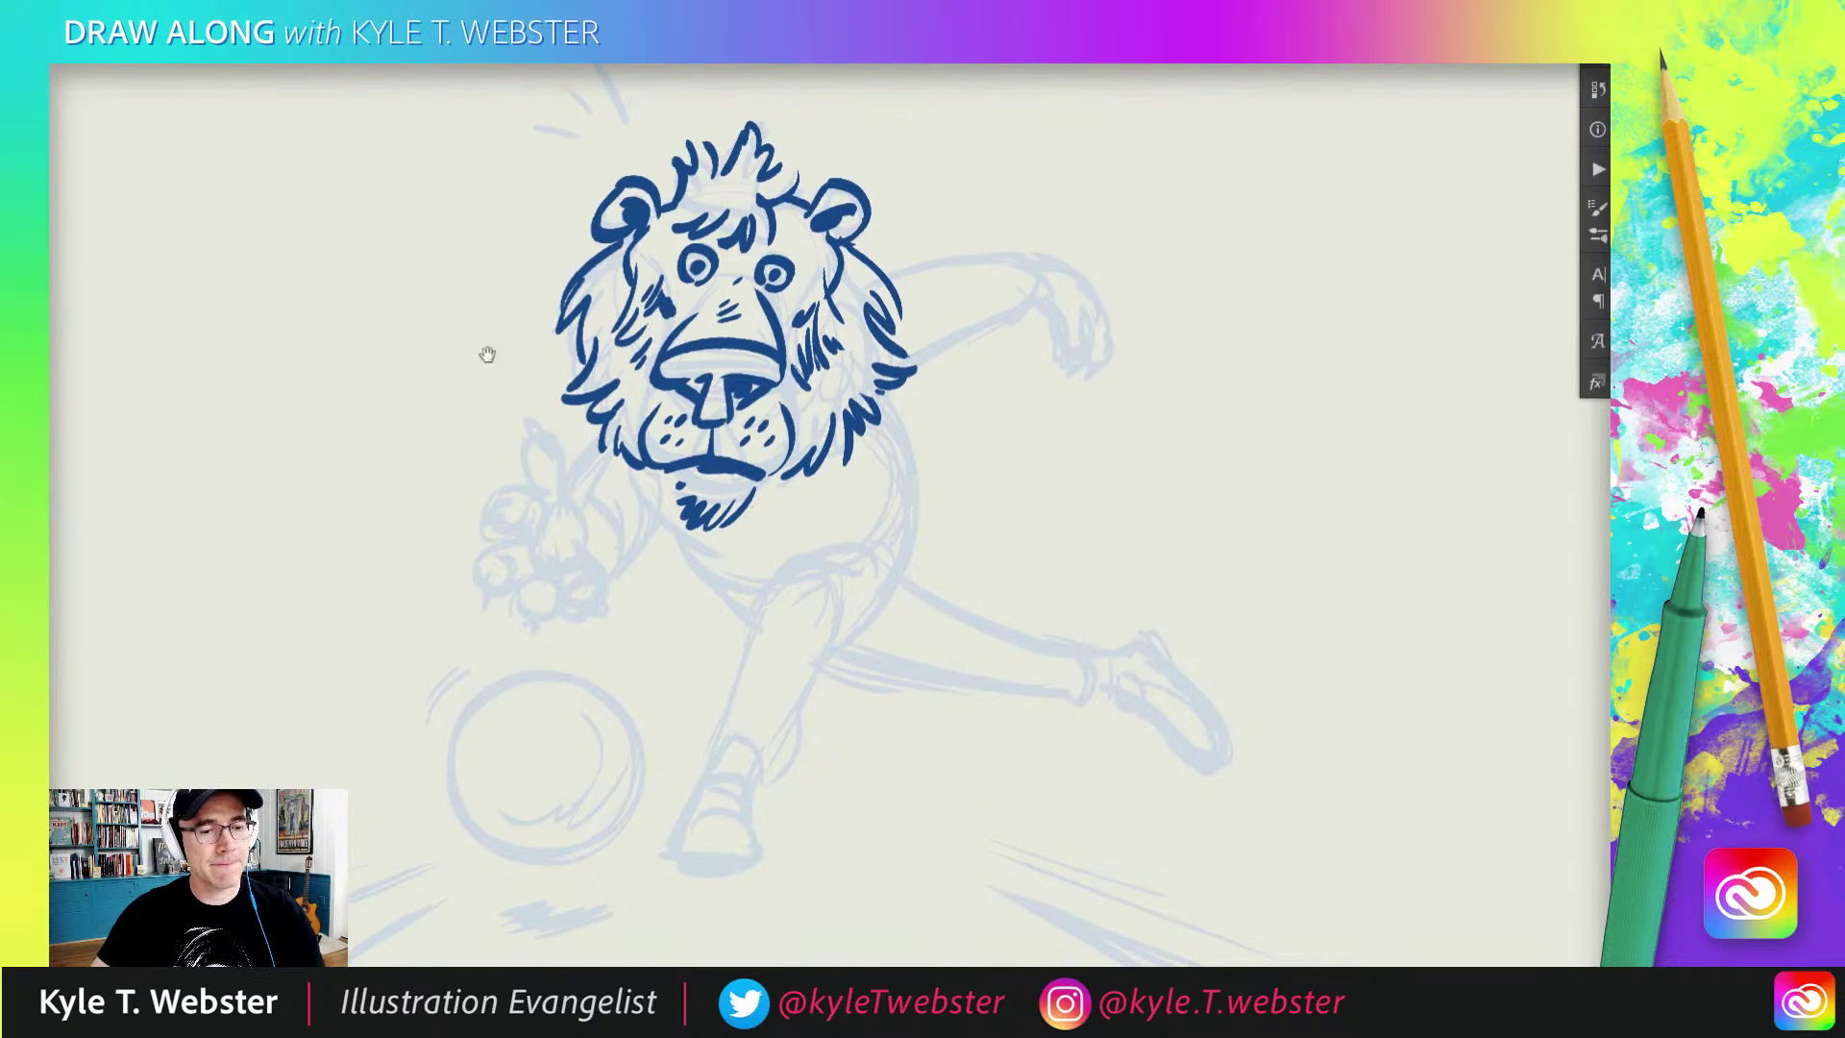
Step: Ink the lion's forward arm and open paw, including the raised thumb, finger pads, claws and forearm fur
{"action": "mouse_move", "coordinate": [511, 347]}
{"action": "left_mouse_down"}
{"action": "mouse_move", "coordinate": [482, 351]}
{"action": "mouse_move", "coordinate": [510, 302]}
{"action": "left_mouse_up"}
{"action": "mouse_move", "coordinate": [609, 400]}
{"action": "left_mouse_down"}
{"action": "mouse_move", "coordinate": [570, 461]}
{"action": "mouse_move", "coordinate": [508, 394]}
{"action": "mouse_move", "coordinate": [525, 415]}
{"action": "mouse_move", "coordinate": [486, 509]}
{"action": "mouse_move", "coordinate": [543, 476]}
{"action": "mouse_move", "coordinate": [490, 514]}
{"action": "mouse_move", "coordinate": [509, 483]}
{"action": "mouse_move", "coordinate": [511, 555]}
{"action": "mouse_move", "coordinate": [556, 486]}
{"action": "mouse_move", "coordinate": [553, 519]}
{"action": "left_mouse_up"}
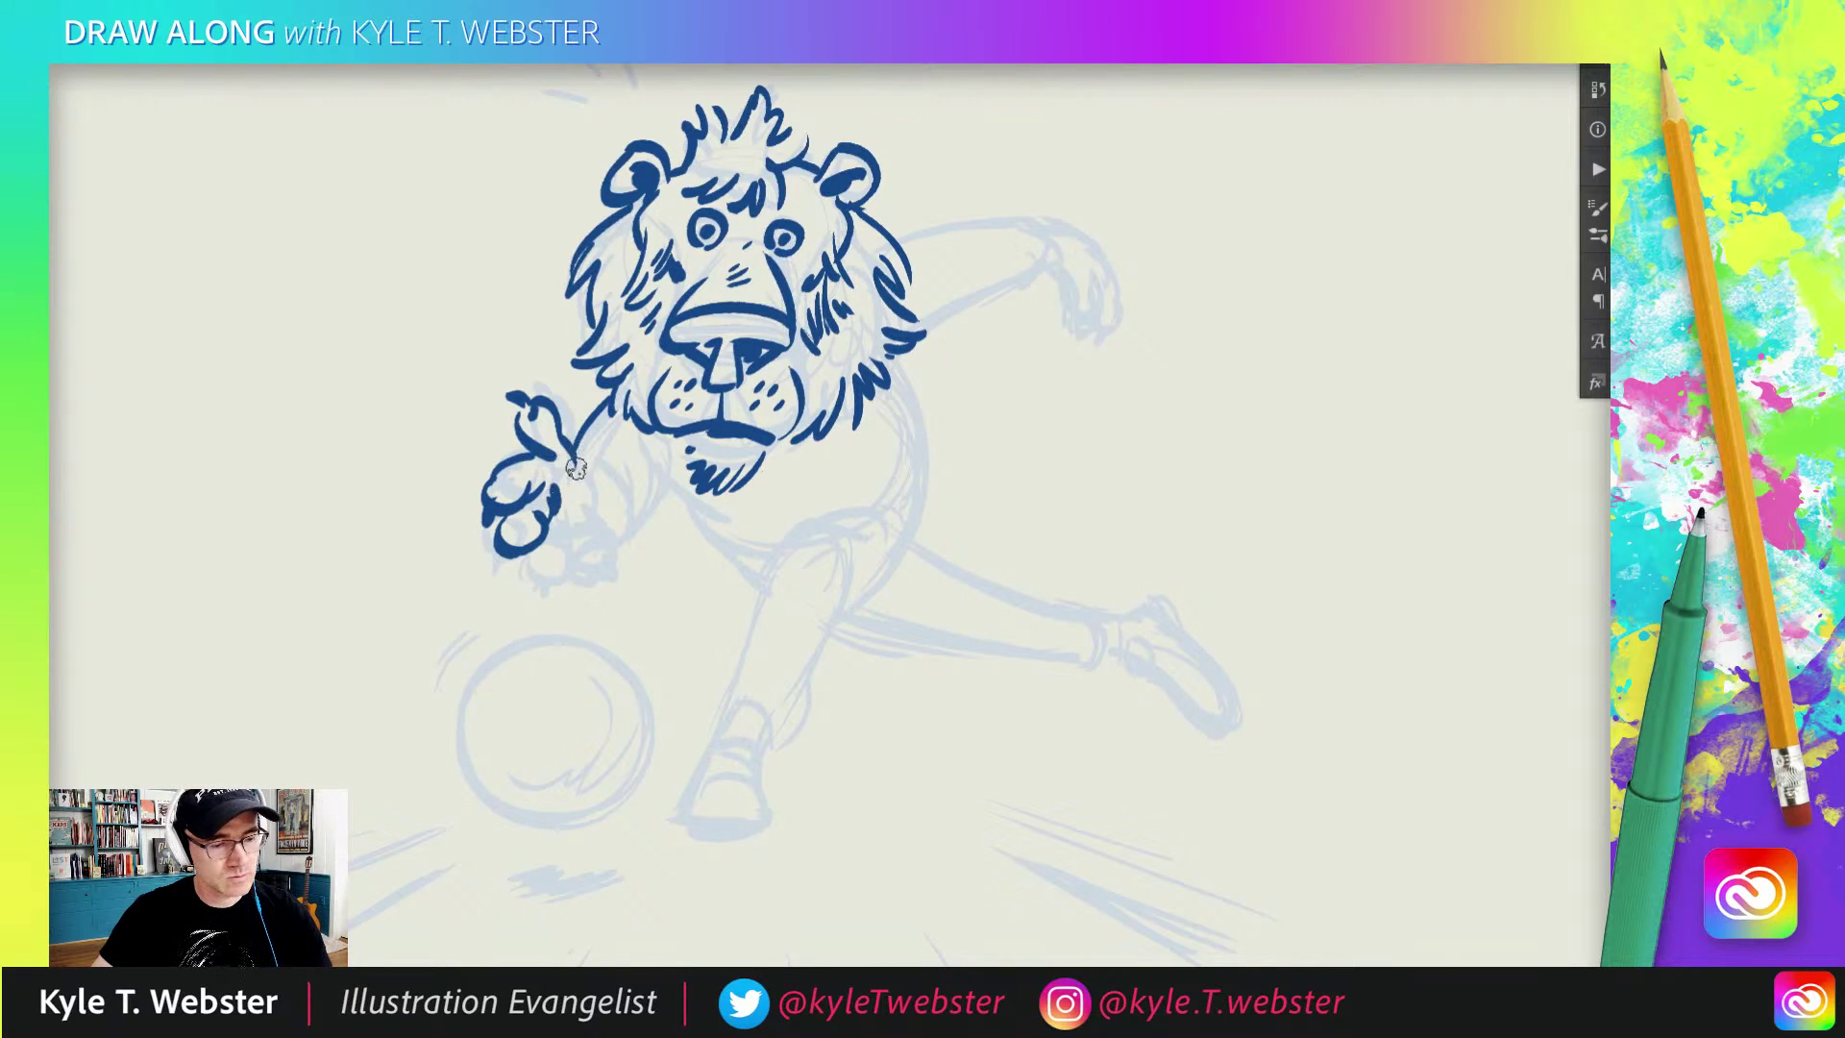
{"action": "mouse_move", "coordinate": [565, 444]}
{"action": "left_mouse_down"}
{"action": "mouse_move", "coordinate": [560, 529]}
{"action": "mouse_move", "coordinate": [576, 518]}
{"action": "mouse_move", "coordinate": [571, 550]}
{"action": "mouse_move", "coordinate": [552, 529]}
{"action": "mouse_move", "coordinate": [554, 576]}
{"action": "mouse_move", "coordinate": [512, 533]}
{"action": "mouse_move", "coordinate": [498, 547]}
{"action": "mouse_move", "coordinate": [612, 542]}
{"action": "mouse_move", "coordinate": [581, 547]}
{"action": "mouse_move", "coordinate": [579, 514]}
{"action": "mouse_move", "coordinate": [617, 520]}
{"action": "left_mouse_up"}
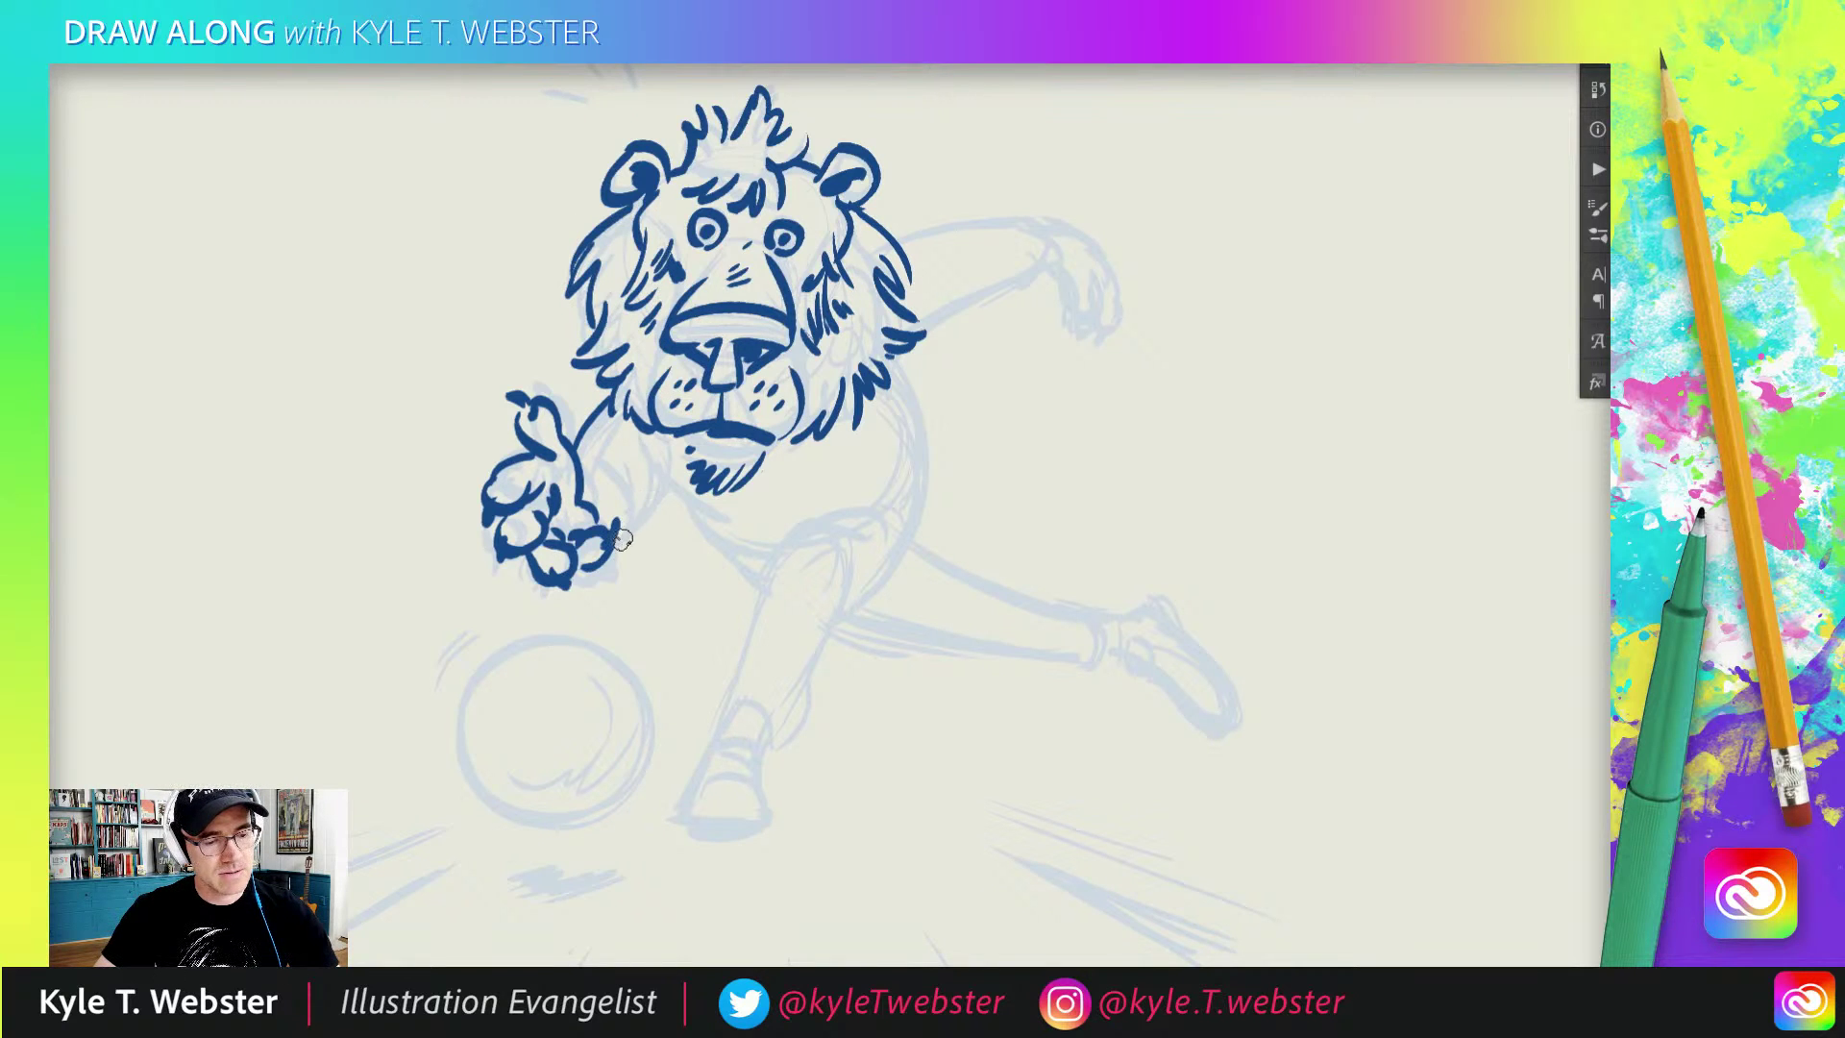
{"action": "mouse_move", "coordinate": [623, 543]}
{"action": "left_mouse_down"}
{"action": "mouse_move", "coordinate": [626, 454]}
{"action": "mouse_move", "coordinate": [632, 519]}
{"action": "left_mouse_up"}
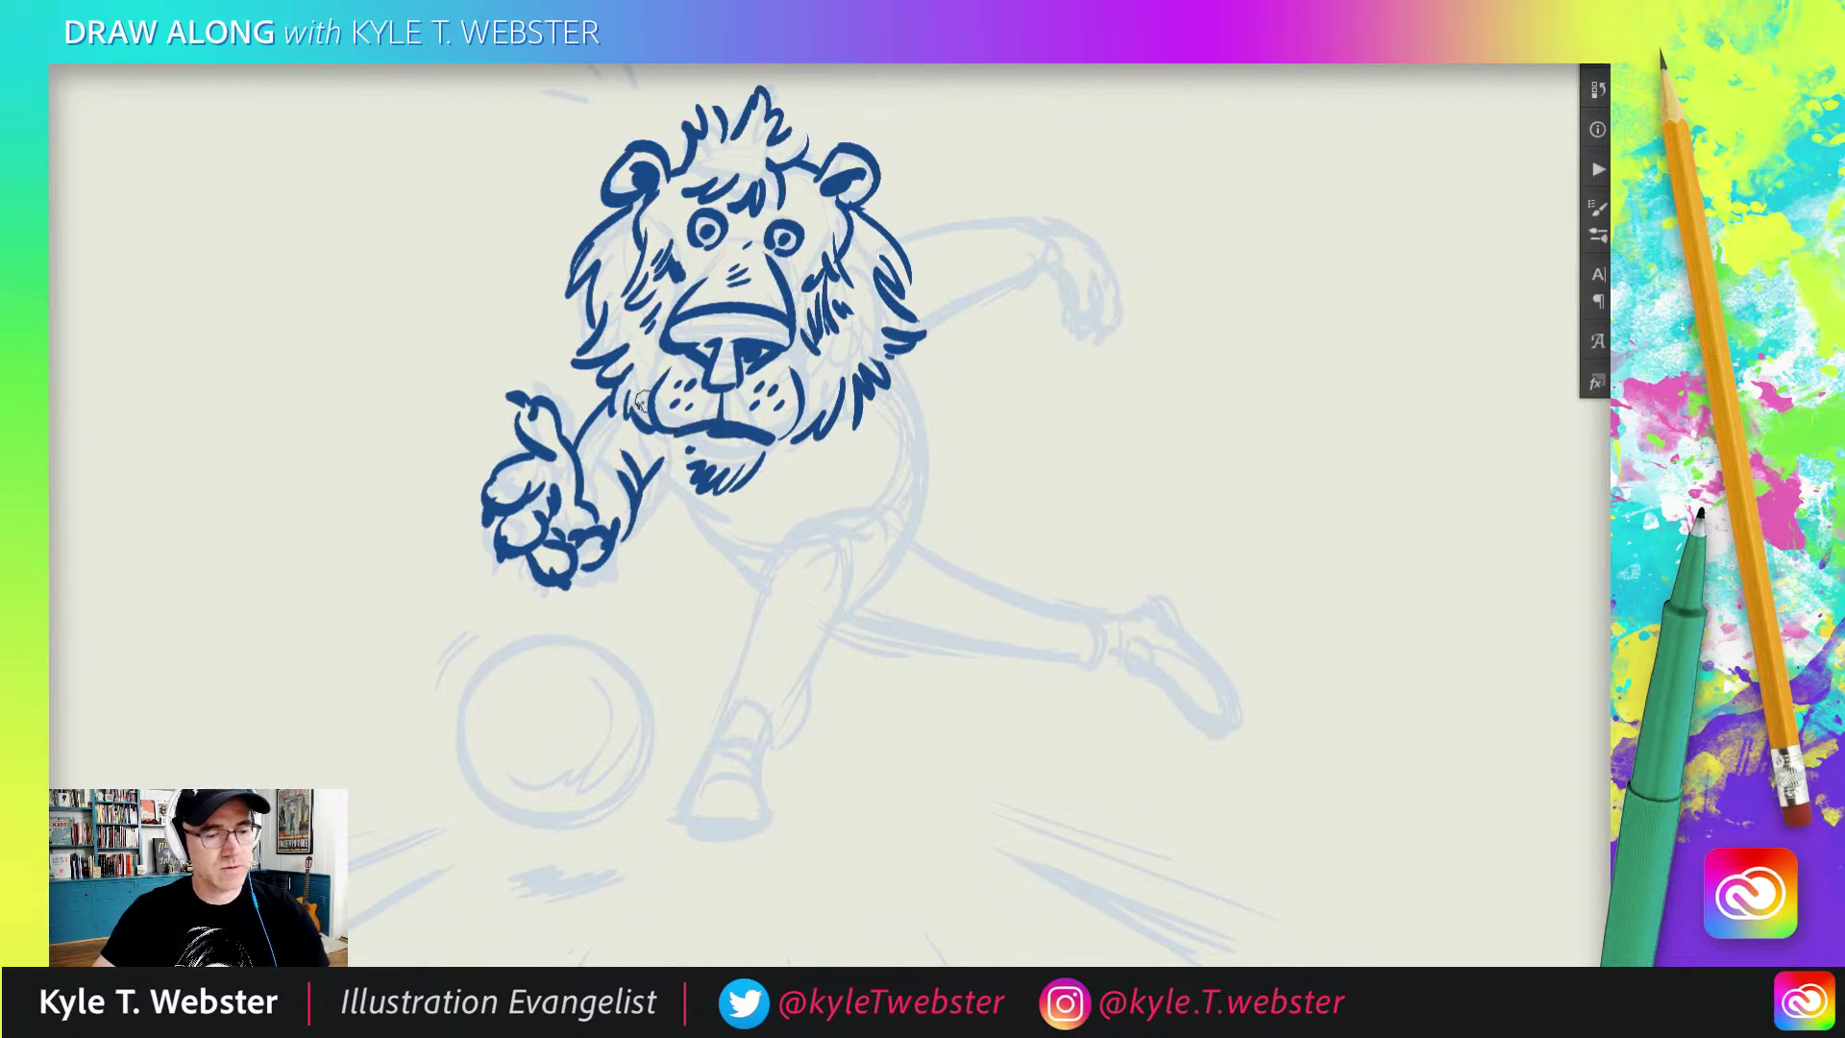
Step: Ink the curved lower chest line below the lion's chin and add a fold stroke across the torso
{"action": "scroll", "coordinate": [624, 481], "scroll_direction": "right", "scroll_amount": 2}
{"action": "mouse_move", "coordinate": [603, 440]}
{"action": "left_mouse_down"}
{"action": "mouse_move", "coordinate": [663, 504]}
{"action": "mouse_move", "coordinate": [764, 522]}
{"action": "left_mouse_up"}
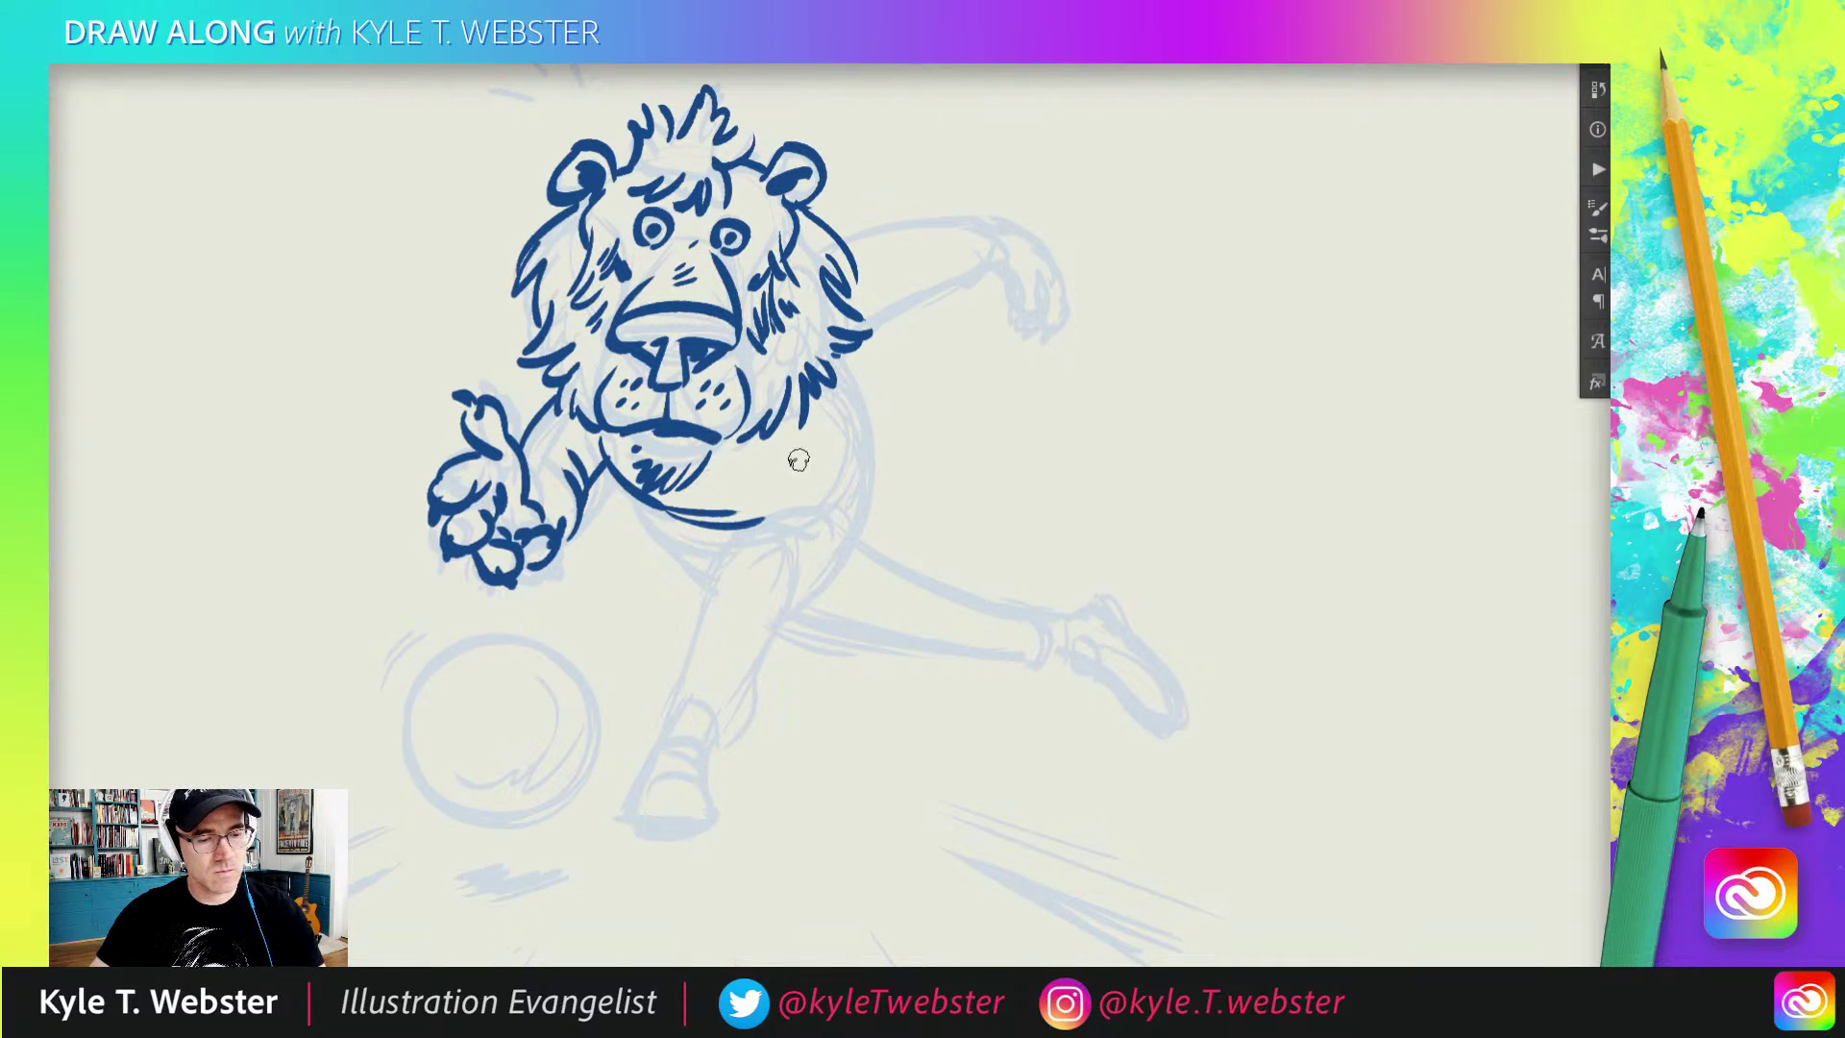
{"action": "left_click_drag", "start_coordinate": [798, 459], "coordinate": [746, 494]}
Step: Ink the waistline, hip and front trouser leg, with fold lines and a cuff above the shoe
{"action": "mouse_move", "coordinate": [629, 488]}
{"action": "left_mouse_down"}
{"action": "mouse_move", "coordinate": [735, 534]}
{"action": "mouse_move", "coordinate": [665, 727]}
{"action": "mouse_move", "coordinate": [715, 736]}
{"action": "mouse_move", "coordinate": [741, 615]}
{"action": "mouse_move", "coordinate": [745, 689]}
{"action": "left_mouse_up"}
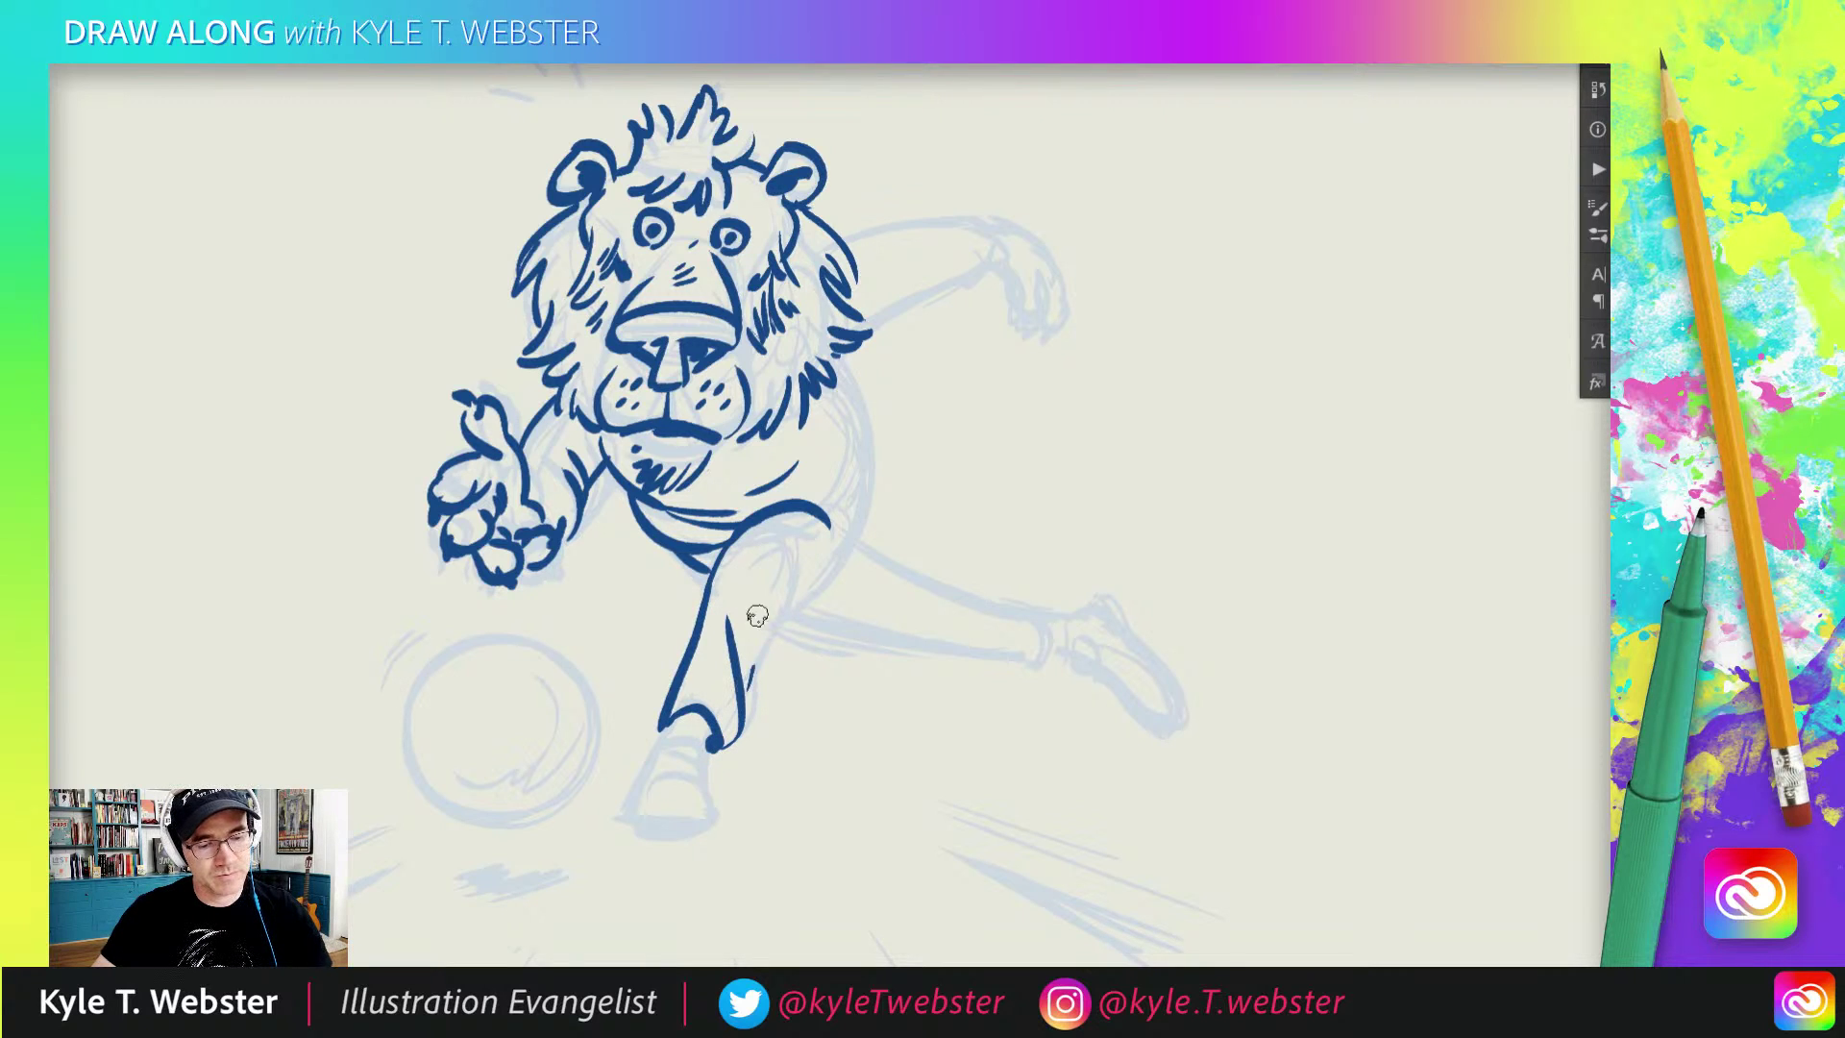
{"action": "left_click_drag", "start_coordinate": [761, 610], "coordinate": [753, 673]}
{"action": "left_click_drag", "start_coordinate": [798, 544], "coordinate": [759, 668]}
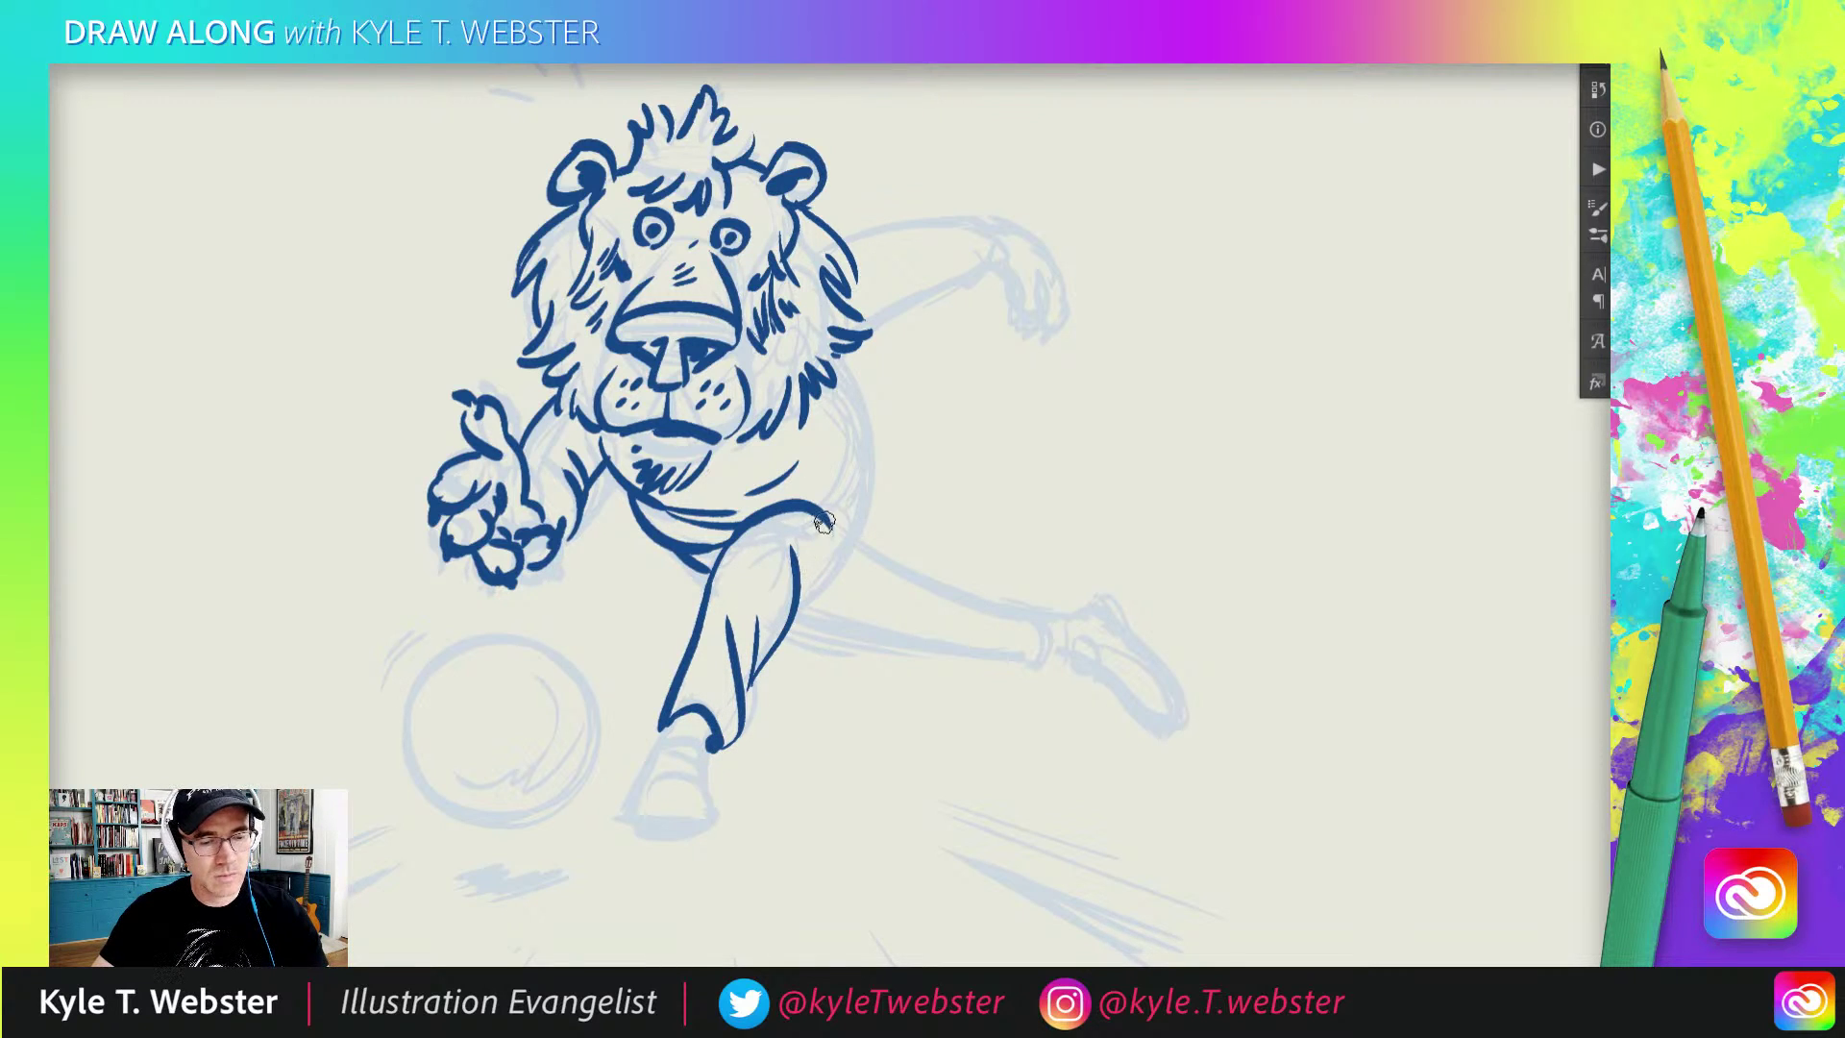
{"action": "mouse_move", "coordinate": [814, 507]}
{"action": "left_mouse_down"}
{"action": "mouse_move", "coordinate": [826, 559]}
{"action": "mouse_move", "coordinate": [849, 544]}
{"action": "mouse_move", "coordinate": [843, 509]}
{"action": "left_mouse_up"}
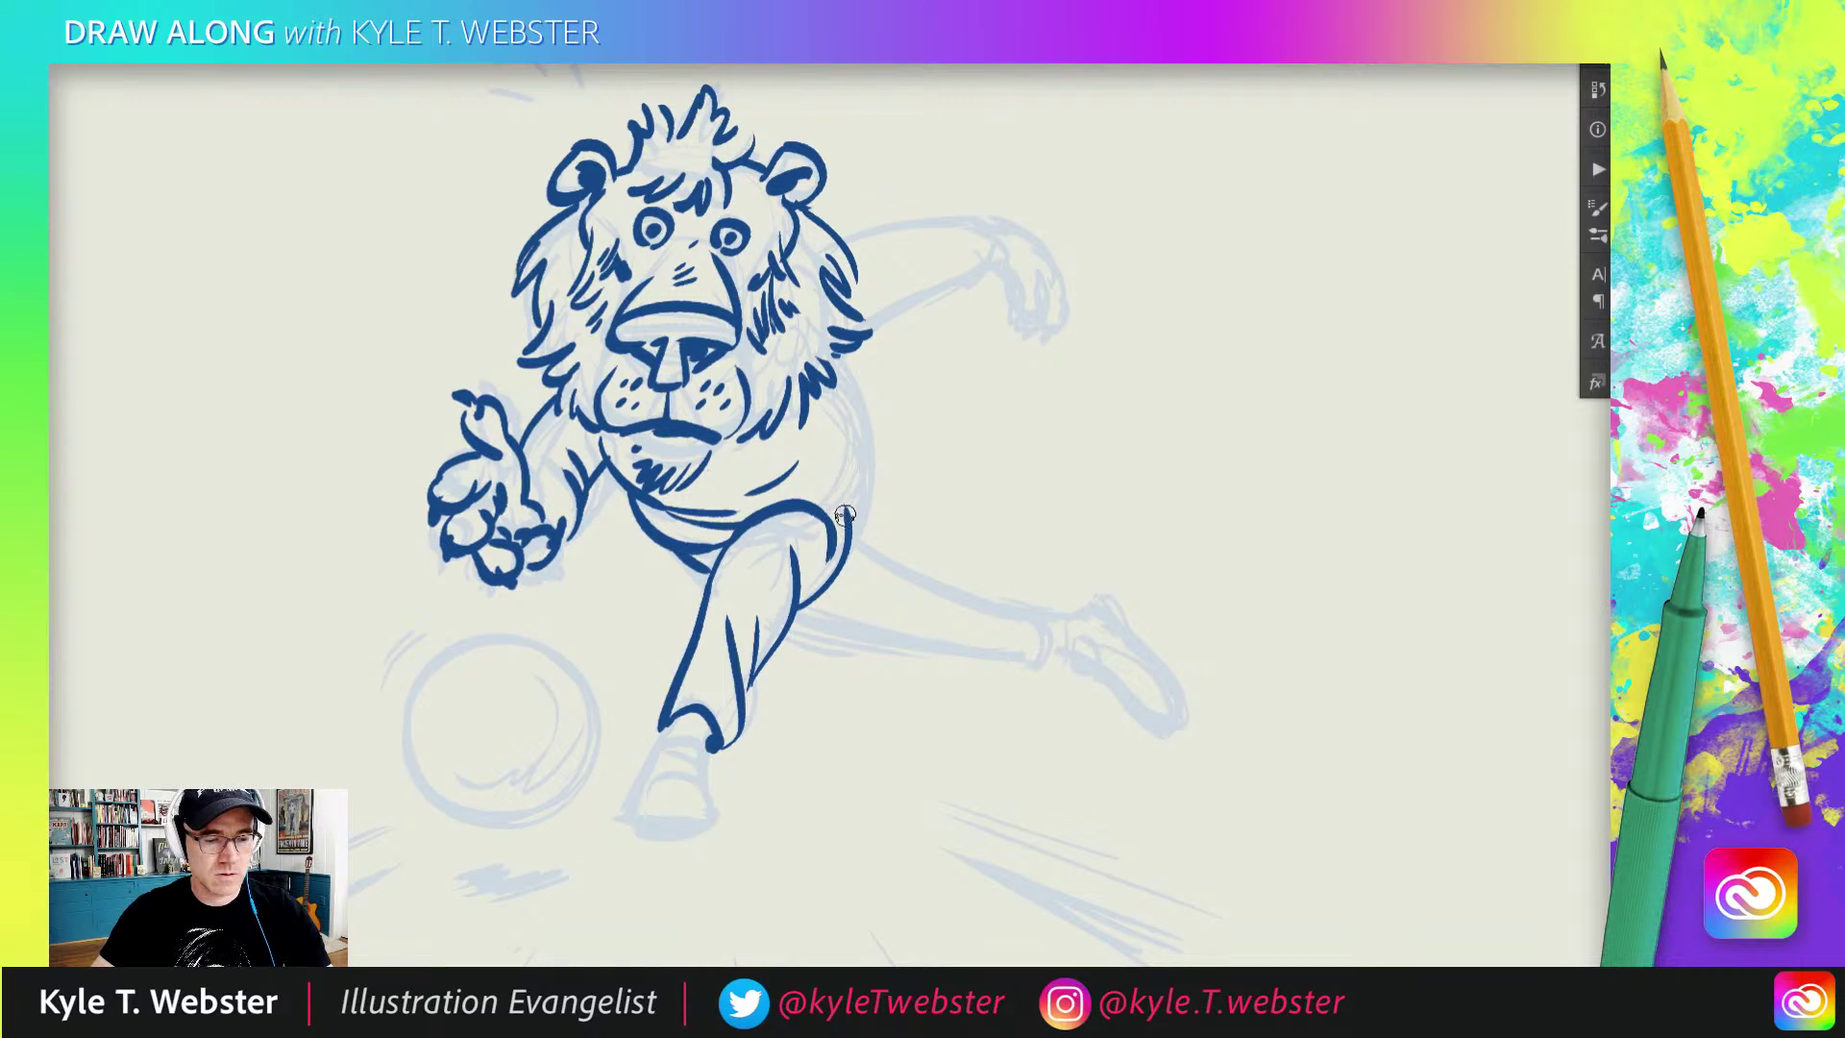
Step: Undo the last hip stroke and ink the lion's torso side as one curve from the mane down to the hip
{"action": "key", "text": "ctrl+z"}
{"action": "mouse_move", "coordinate": [799, 603]}
{"action": "left_mouse_down"}
{"action": "mouse_move", "coordinate": [863, 484]}
{"action": "mouse_move", "coordinate": [845, 374]}
{"action": "left_mouse_up"}
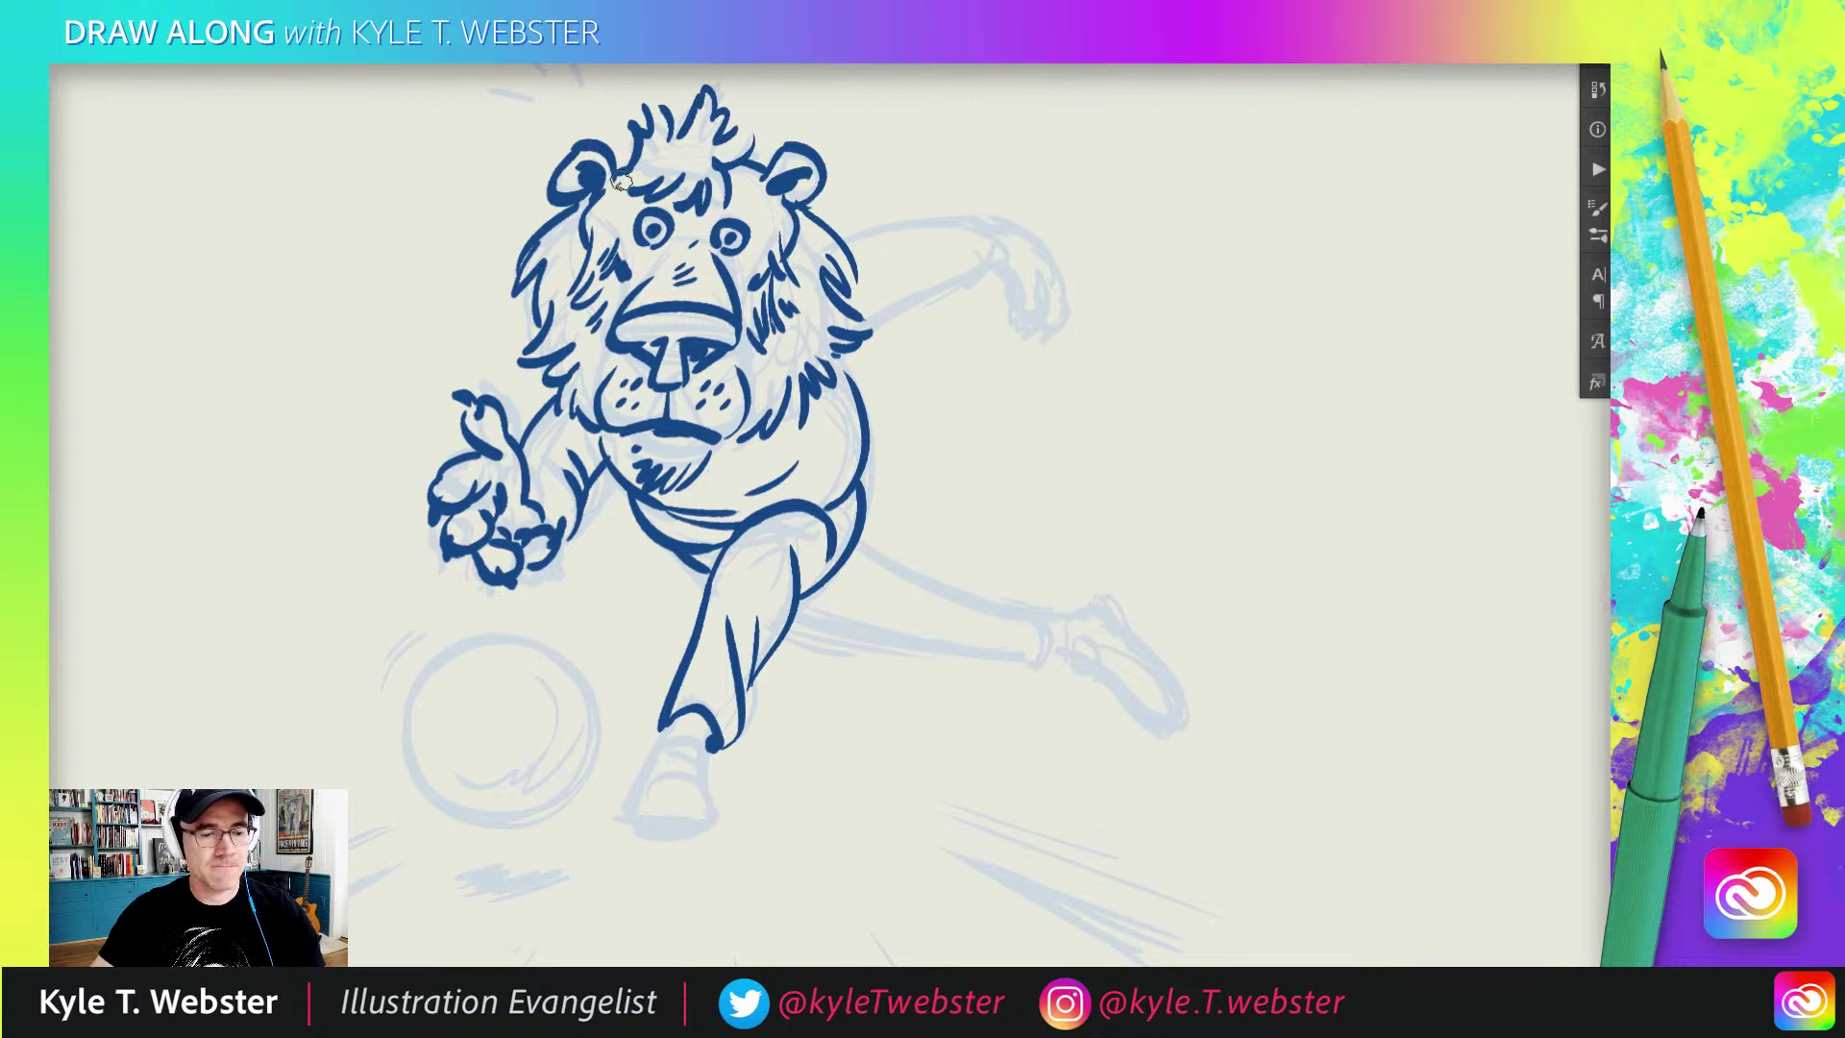
{"action": "key", "text": "ctrl+z"}
{"action": "left_click_drag", "start_coordinate": [862, 490], "coordinate": [847, 365]}
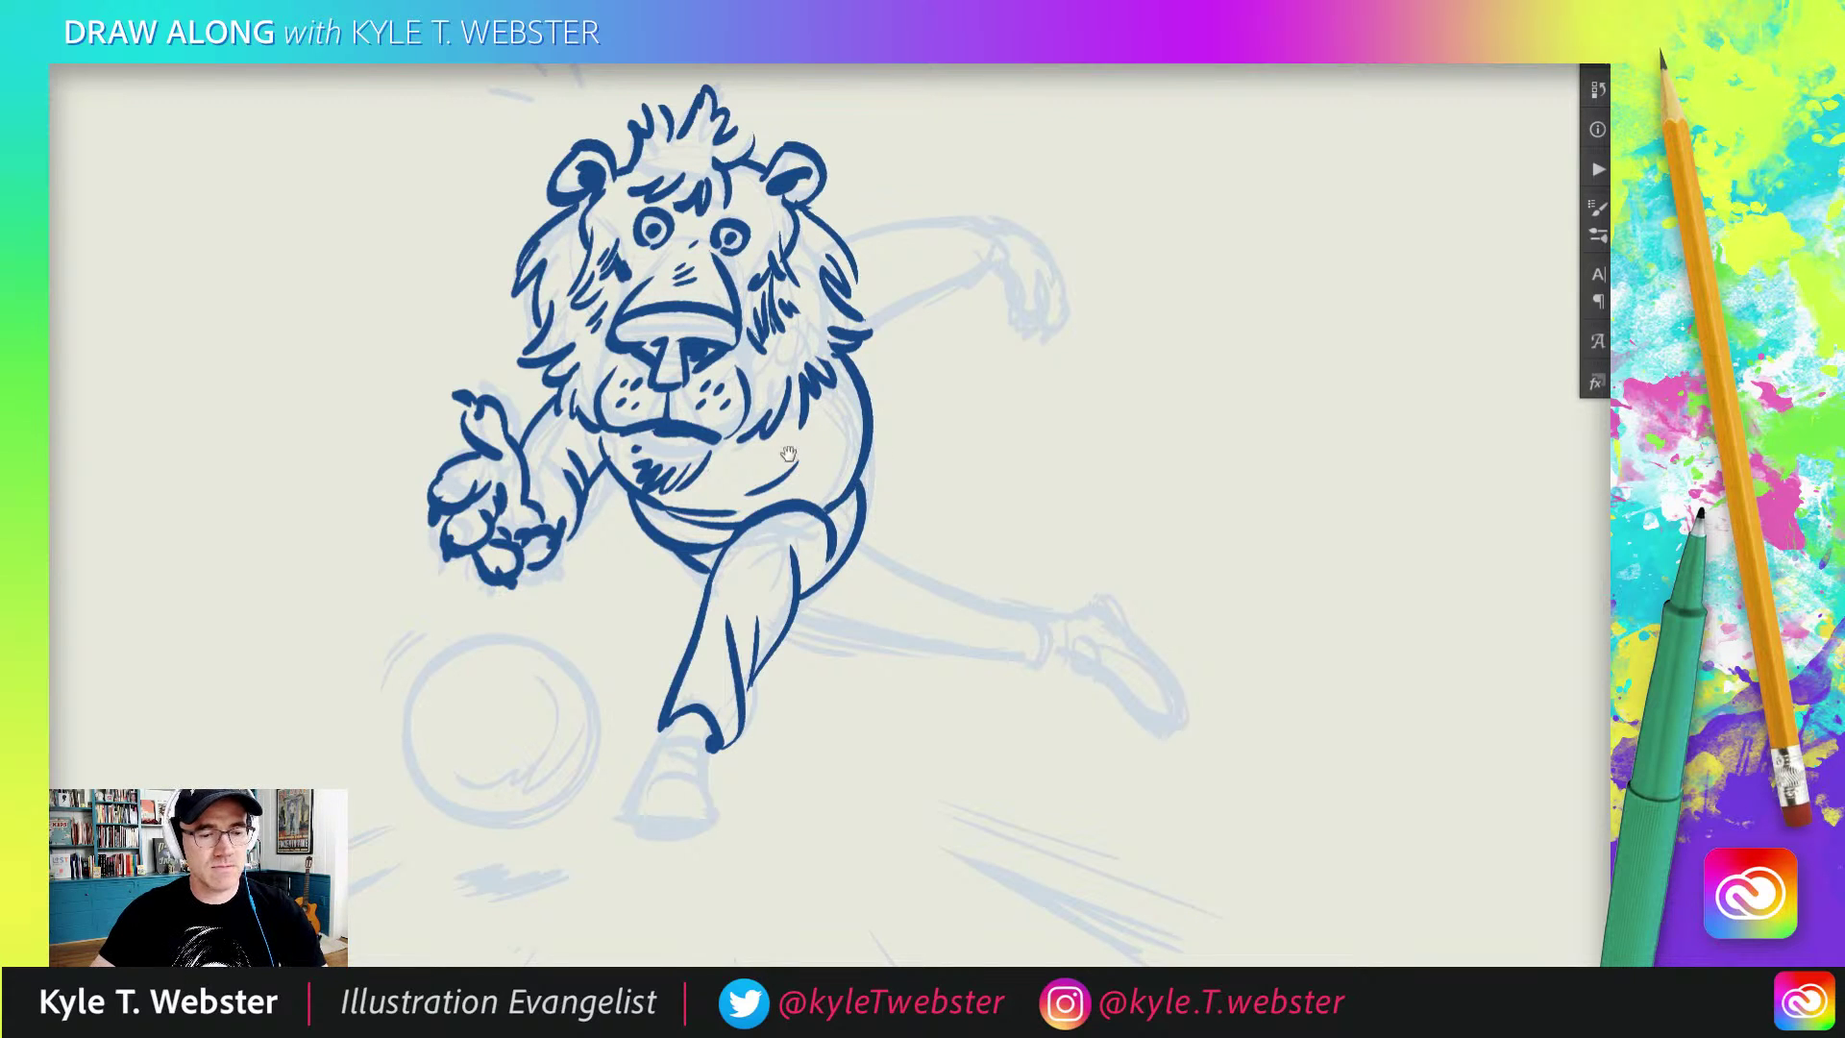
Step: Ink the trailing trouser leg with its folds and cuff, plus the ankle and laced shoe at its end
{"action": "left_click_drag", "start_coordinate": [787, 453], "coordinate": [790, 365]}
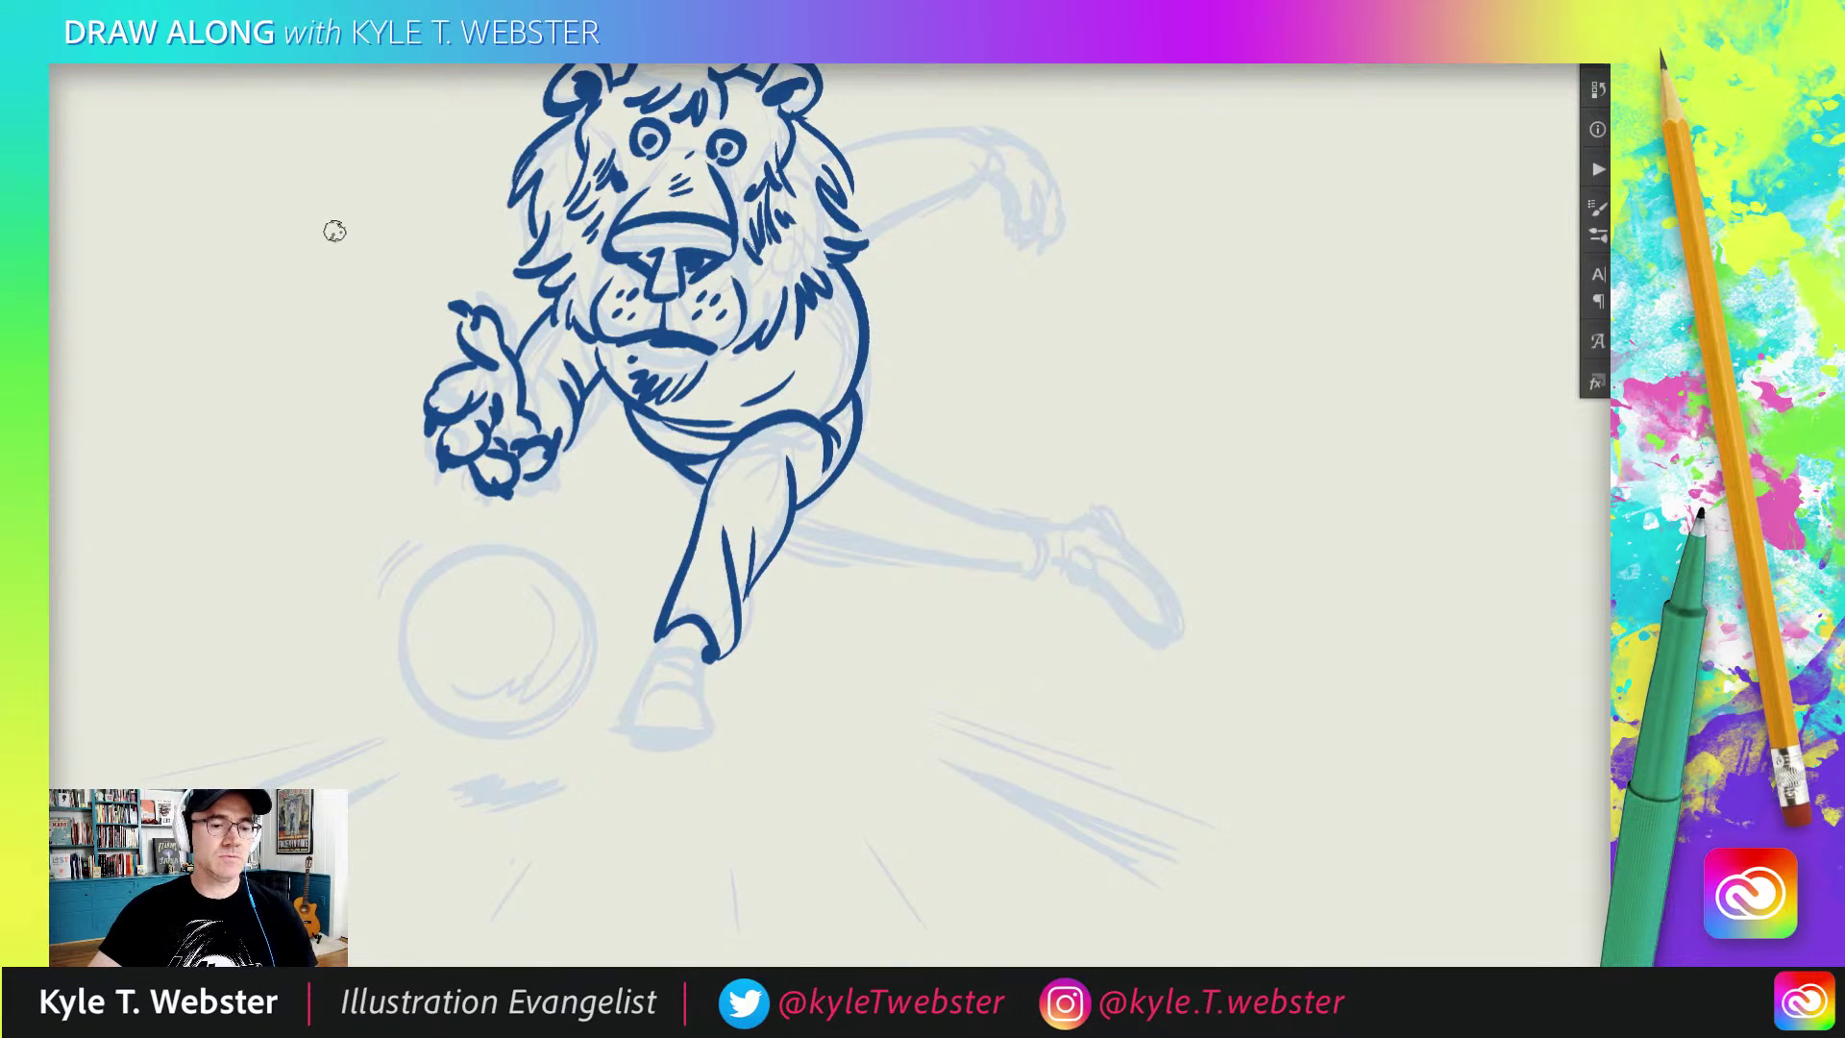
{"action": "left_click_drag", "start_coordinate": [801, 517], "coordinate": [1001, 568]}
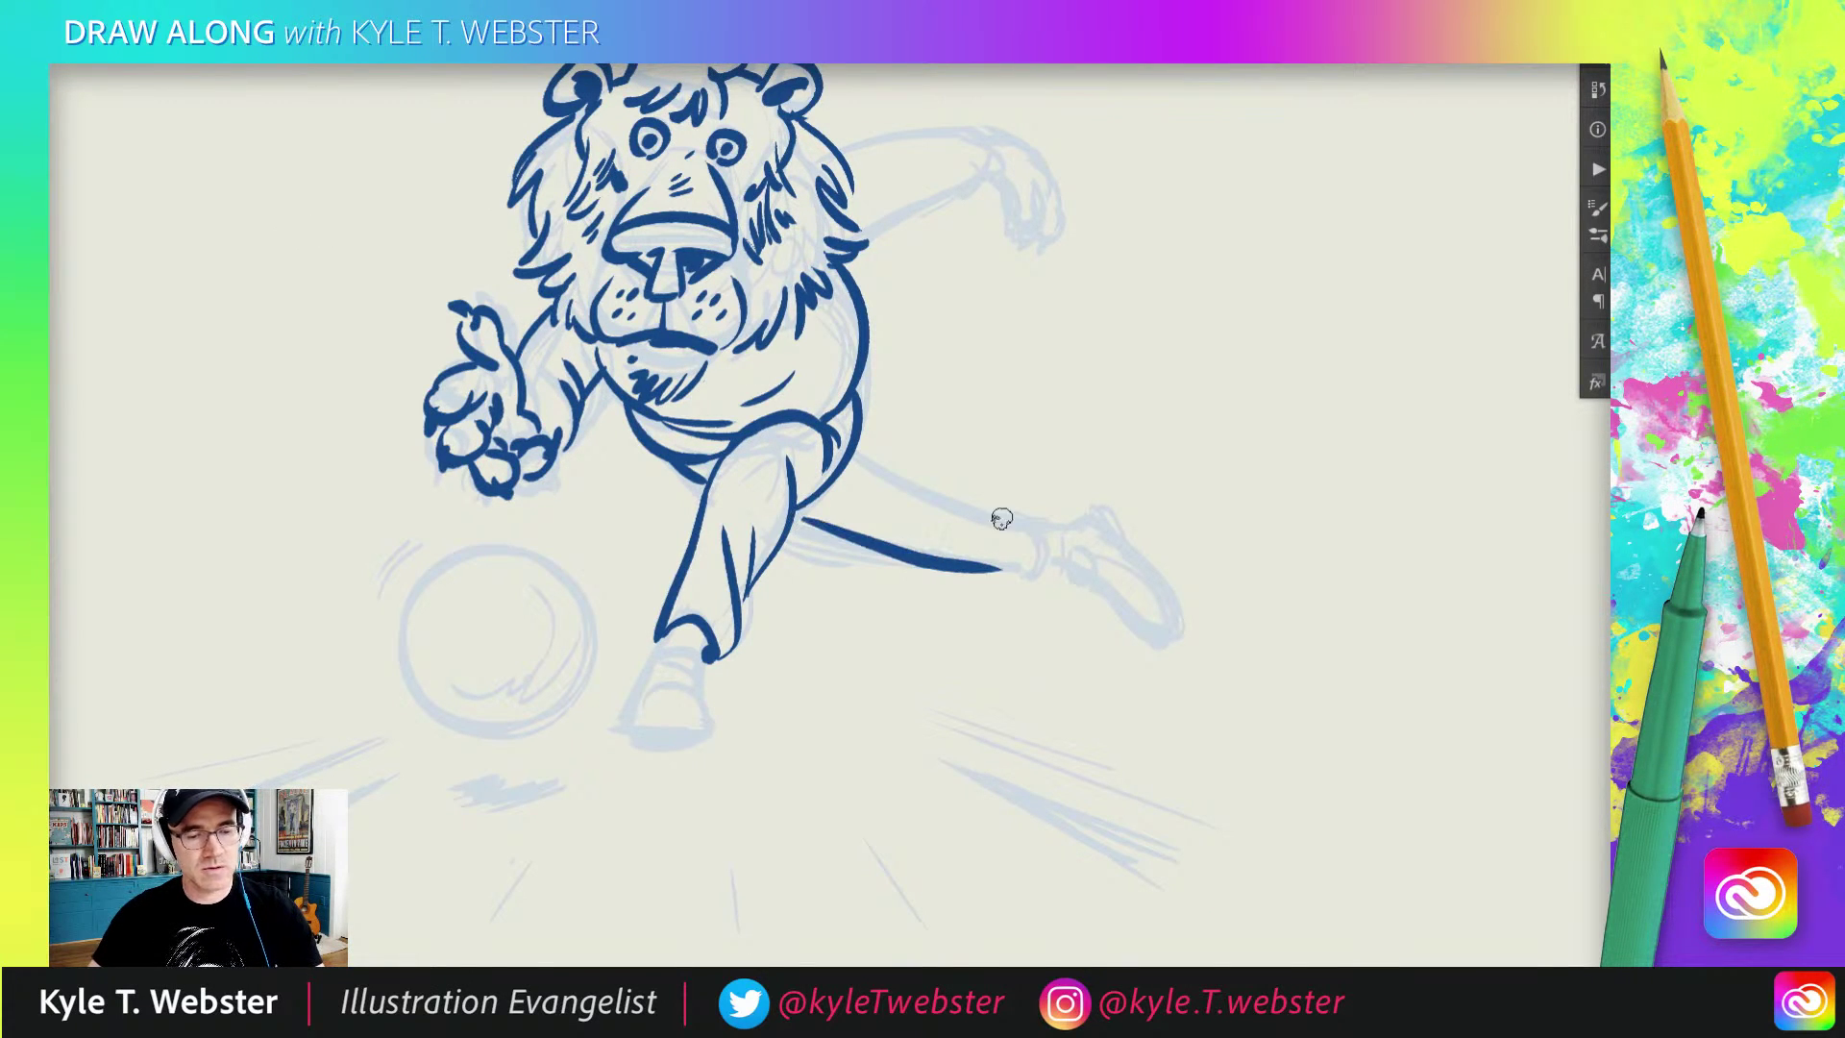
{"action": "mouse_move", "coordinate": [860, 464]}
{"action": "left_mouse_down"}
{"action": "mouse_move", "coordinate": [985, 538]}
{"action": "mouse_move", "coordinate": [1032, 509]}
{"action": "mouse_move", "coordinate": [999, 574]}
{"action": "left_mouse_up"}
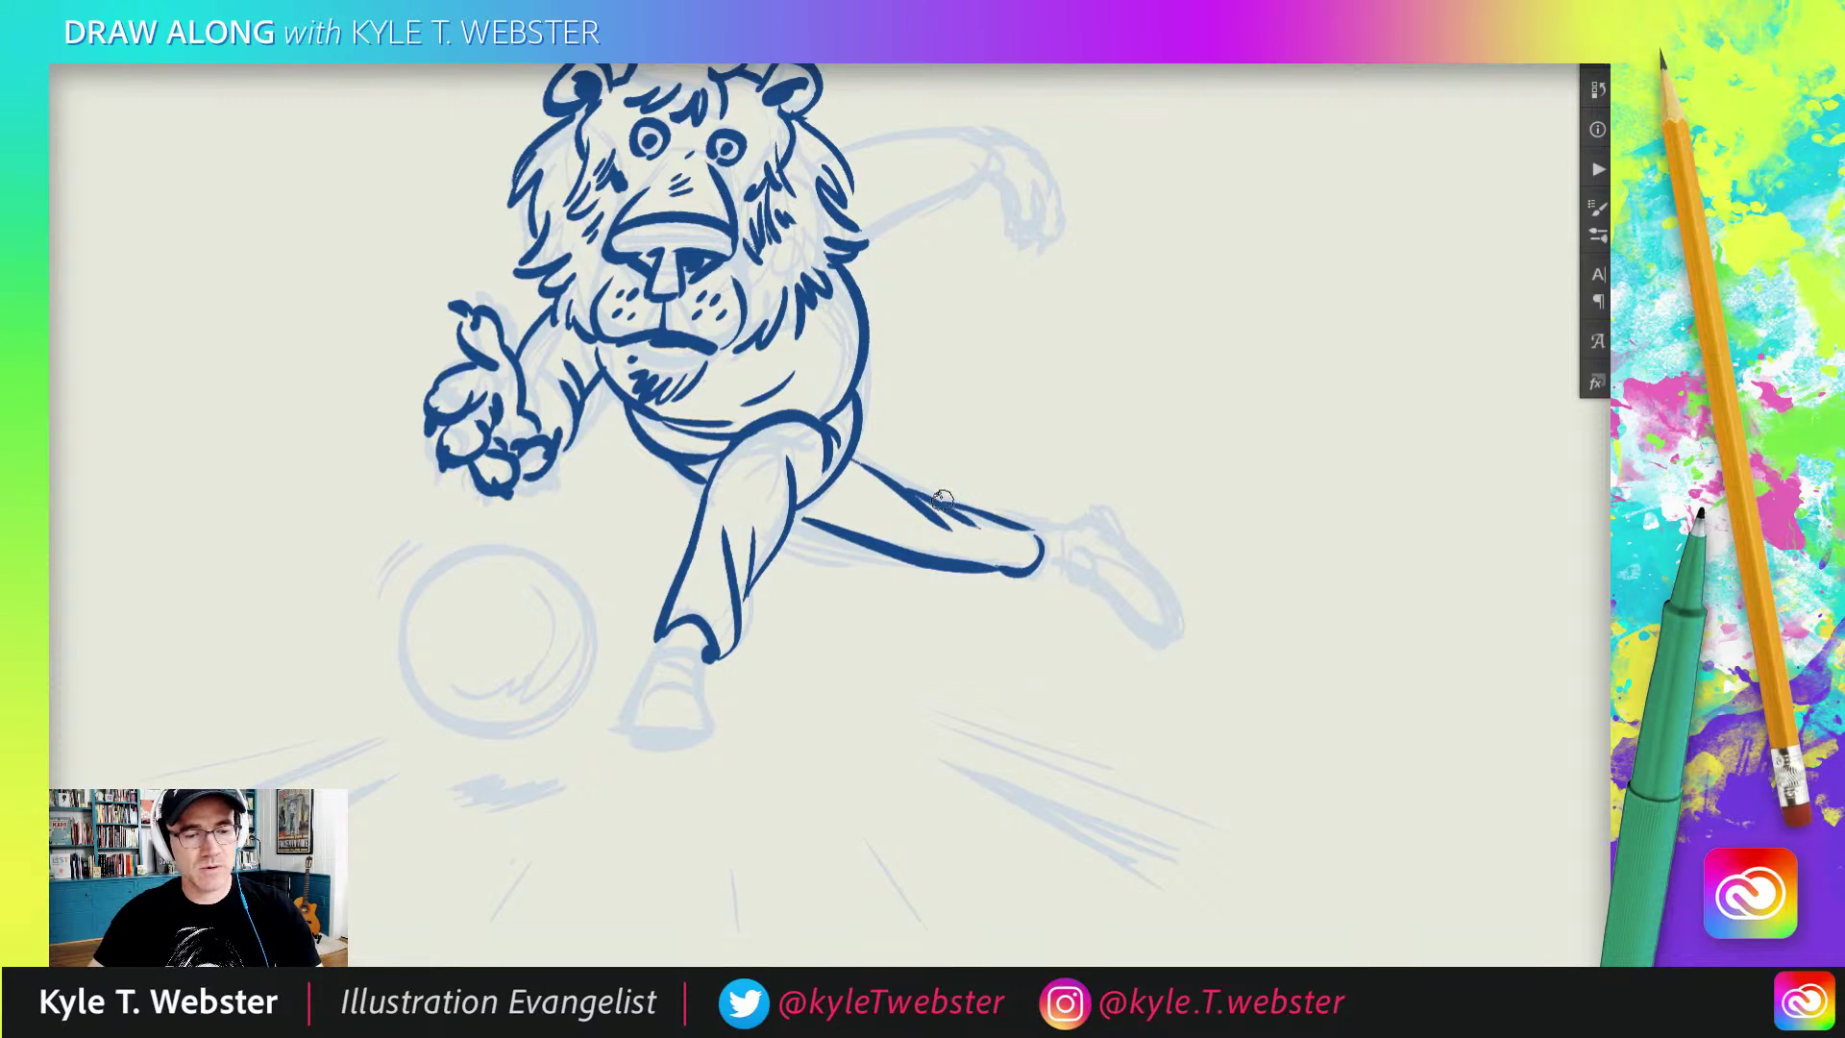
{"action": "left_click_drag", "start_coordinate": [850, 467], "coordinate": [898, 538]}
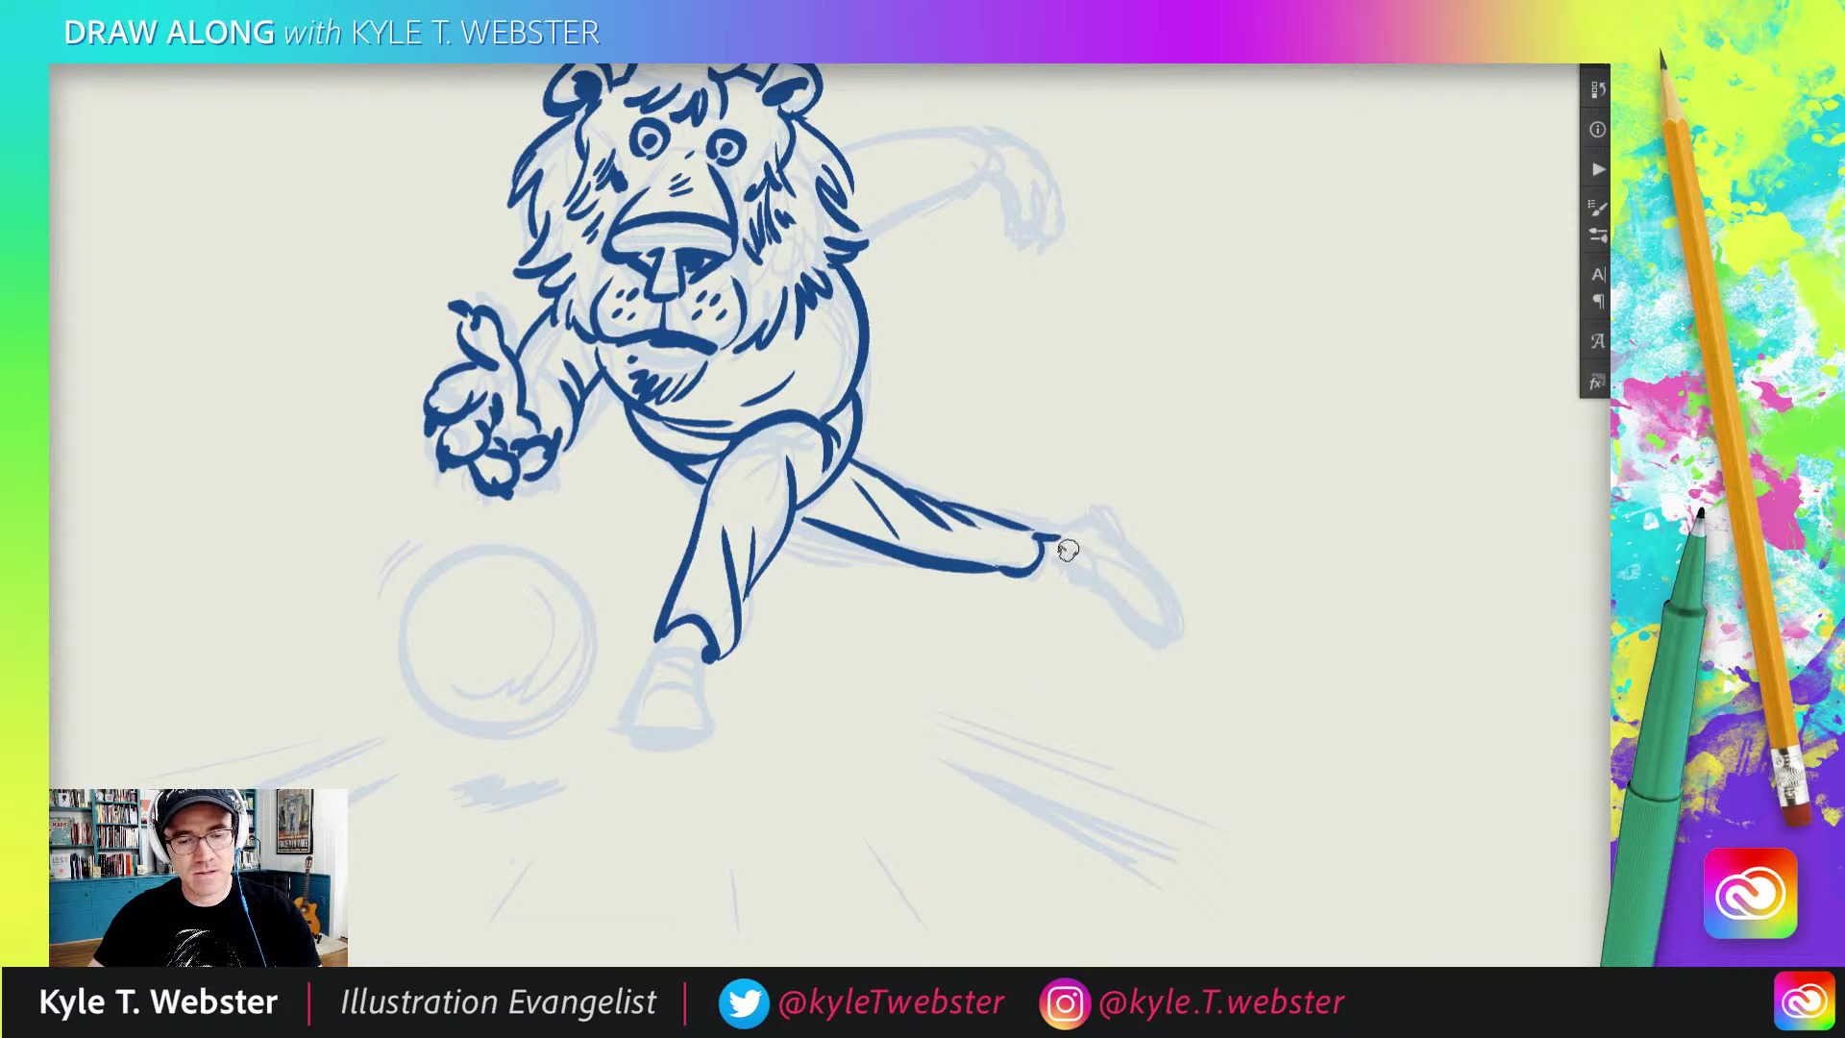
{"action": "mouse_move", "coordinate": [1067, 549]}
{"action": "left_mouse_down"}
{"action": "mouse_move", "coordinate": [1113, 630]}
{"action": "mouse_move", "coordinate": [1152, 630]}
{"action": "mouse_move", "coordinate": [1152, 585]}
{"action": "mouse_move", "coordinate": [1076, 521]}
{"action": "mouse_move", "coordinate": [1054, 531]}
{"action": "mouse_move", "coordinate": [1056, 530]}
{"action": "left_mouse_up"}
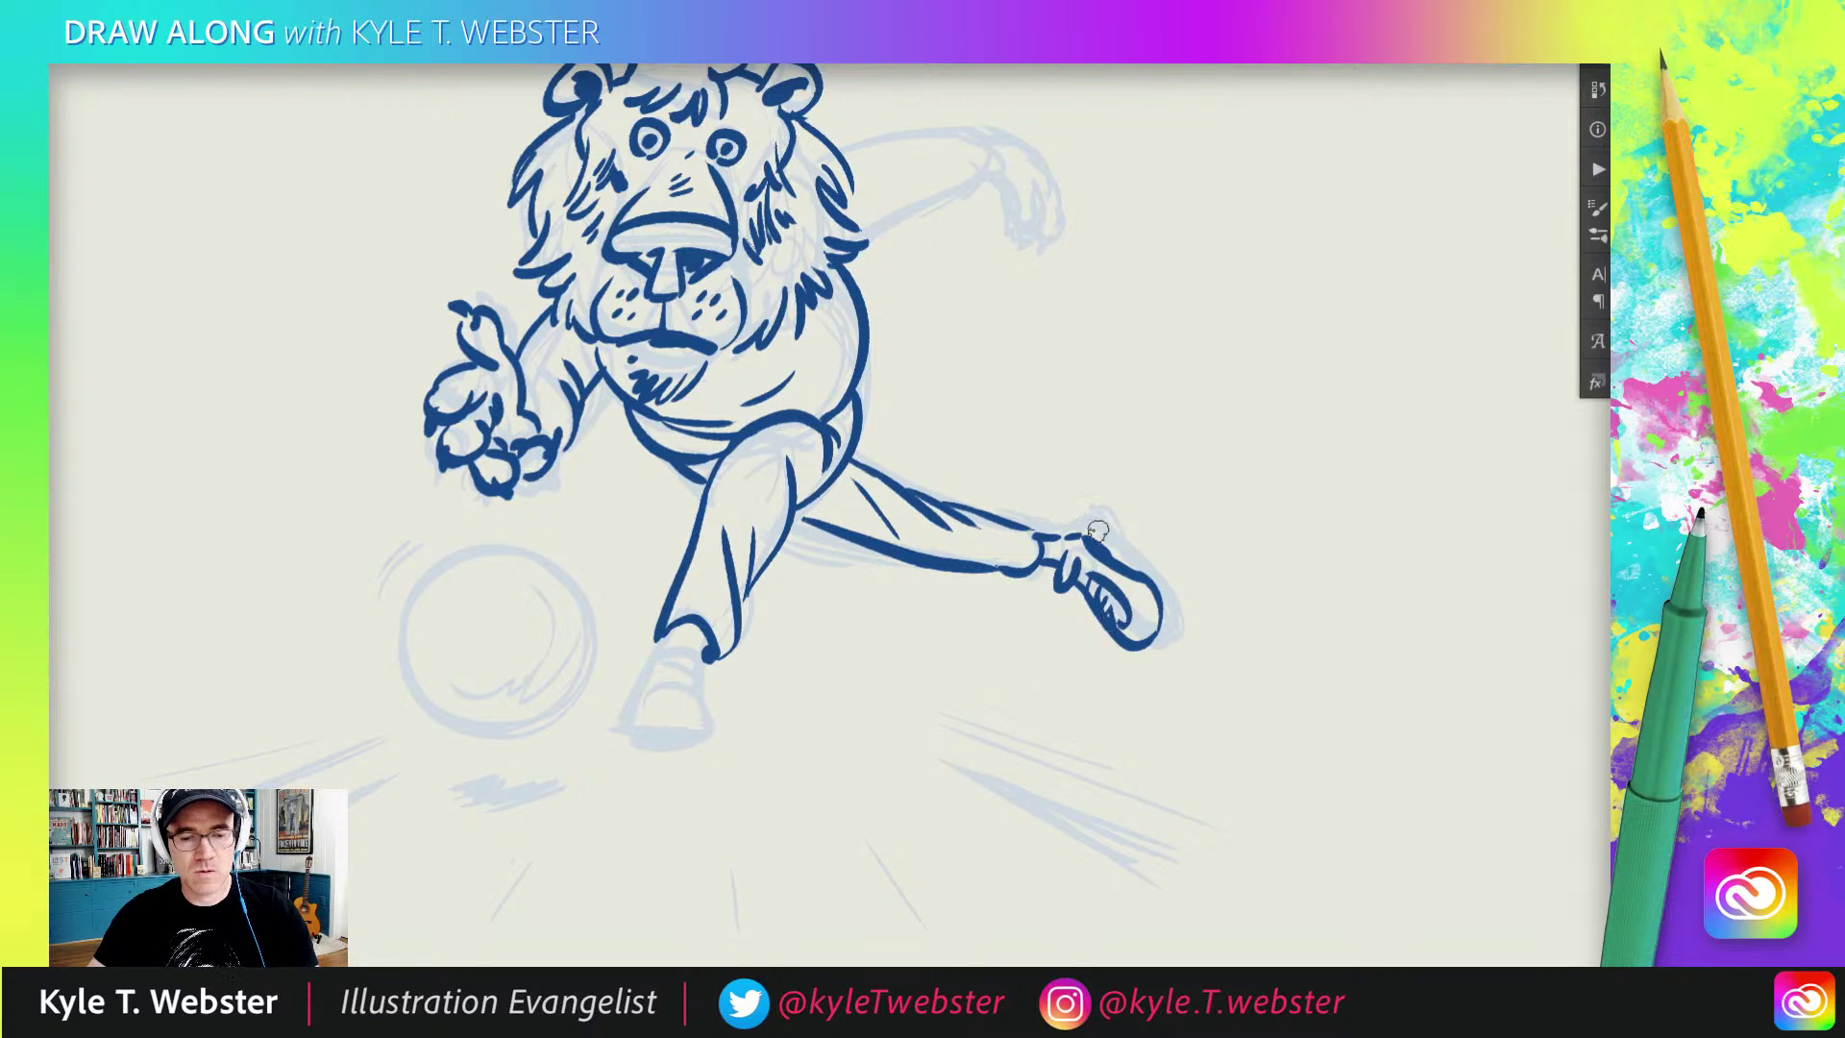
Step: Ink the front shoe with its laces and sole, and add short motion dashes beneath the trailing shoe
{"action": "mouse_move", "coordinate": [670, 638]}
{"action": "left_mouse_down"}
{"action": "mouse_move", "coordinate": [618, 725]}
{"action": "mouse_move", "coordinate": [670, 748]}
{"action": "mouse_move", "coordinate": [708, 708]}
{"action": "mouse_move", "coordinate": [713, 732]}
{"action": "left_mouse_up"}
{"action": "mouse_move", "coordinate": [688, 699]}
{"action": "left_mouse_down"}
{"action": "mouse_move", "coordinate": [644, 709]}
{"action": "mouse_move", "coordinate": [694, 659]}
{"action": "mouse_move", "coordinate": [685, 630]}
{"action": "mouse_move", "coordinate": [639, 709]}
{"action": "mouse_move", "coordinate": [660, 635]}
{"action": "left_mouse_up"}
{"action": "left_click_drag", "start_coordinate": [505, 588], "coordinate": [514, 605]}
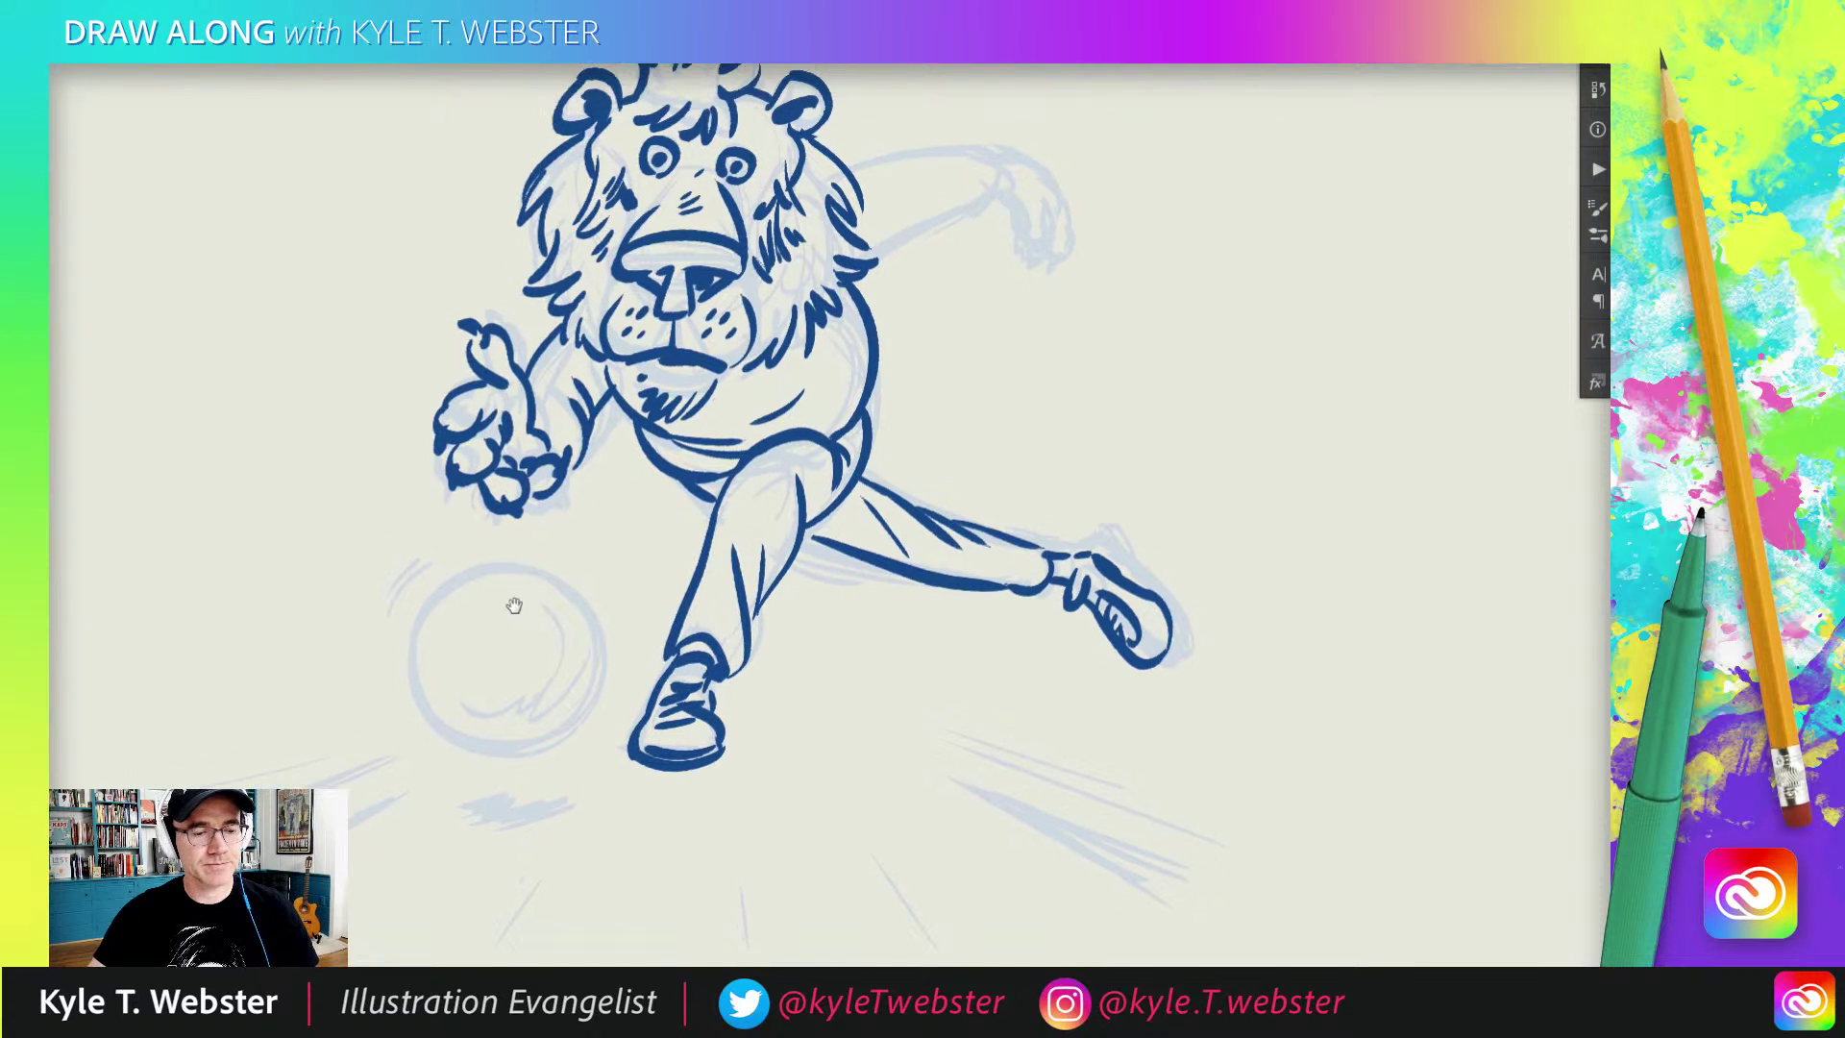
{"action": "left_click_drag", "start_coordinate": [1159, 686], "coordinate": [1112, 682]}
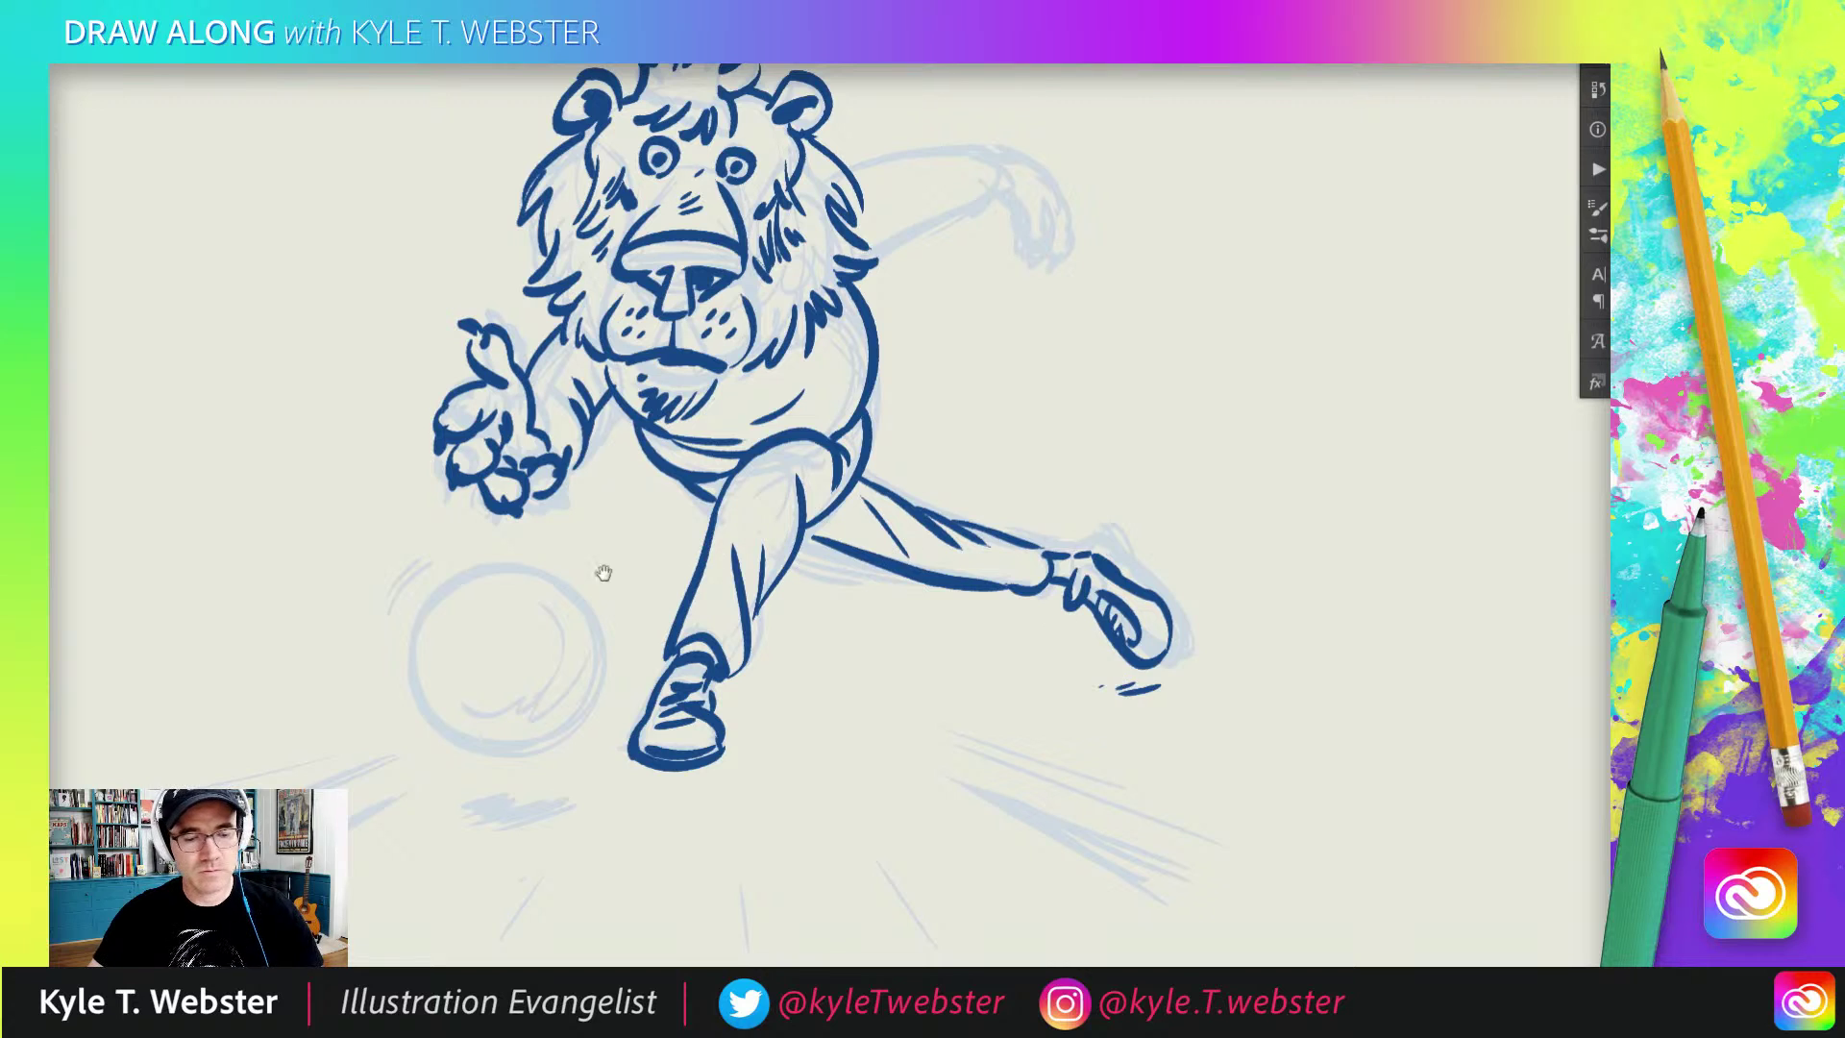
Step: Ink the trailing arm's bent sleeve and cuff, and its hanging paw with spread, clawed fingers
{"action": "mouse_move", "coordinate": [603, 573]}
{"action": "left_mouse_down"}
{"action": "mouse_move", "coordinate": [560, 535]}
{"action": "mouse_move", "coordinate": [458, 643]}
{"action": "mouse_move", "coordinate": [827, 301]}
{"action": "mouse_move", "coordinate": [961, 324]}
{"action": "mouse_move", "coordinate": [952, 370]}
{"action": "mouse_move", "coordinate": [861, 366]}
{"action": "mouse_move", "coordinate": [822, 394]}
{"action": "mouse_move", "coordinate": [929, 343]}
{"action": "left_mouse_up"}
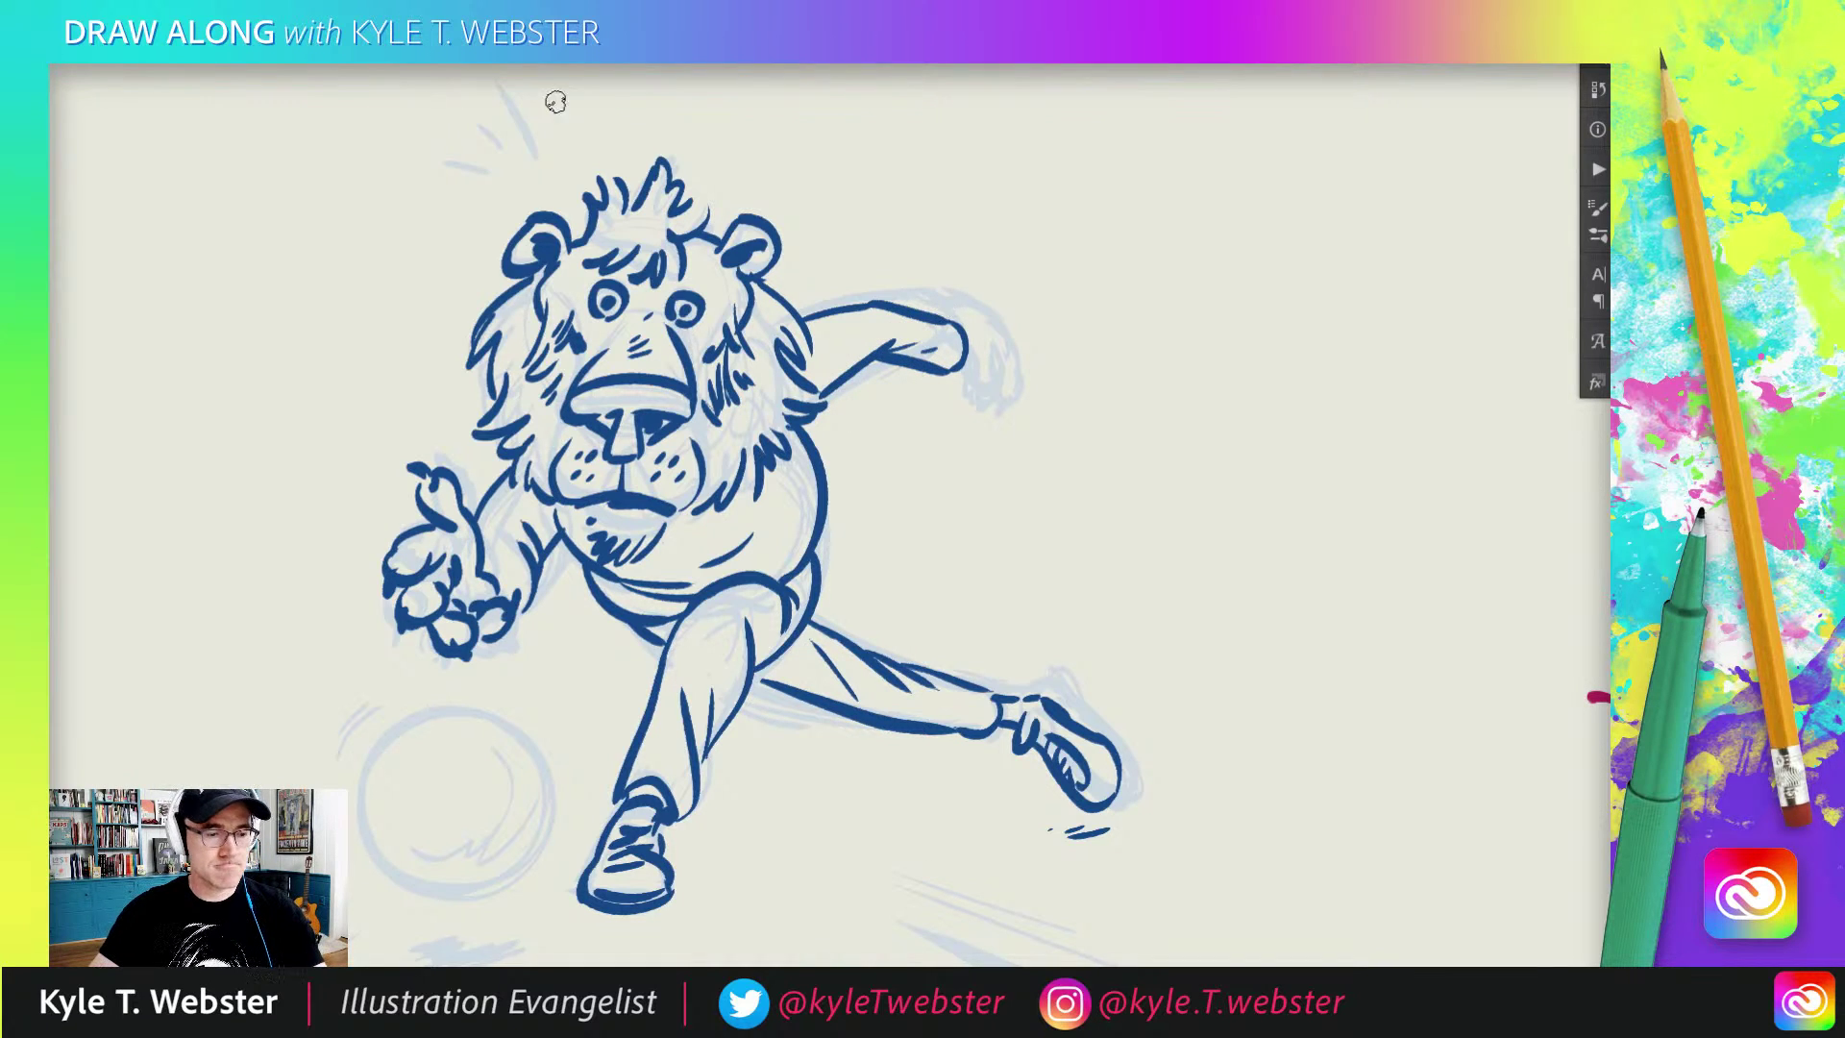
{"action": "mouse_move", "coordinate": [963, 335]}
{"action": "left_mouse_down"}
{"action": "mouse_move", "coordinate": [984, 398]}
{"action": "mouse_move", "coordinate": [995, 368]}
{"action": "mouse_move", "coordinate": [1048, 382]}
{"action": "mouse_move", "coordinate": [1055, 423]}
{"action": "mouse_move", "coordinate": [1028, 408]}
{"action": "mouse_move", "coordinate": [1011, 451]}
{"action": "mouse_move", "coordinate": [994, 420]}
{"action": "left_mouse_up"}
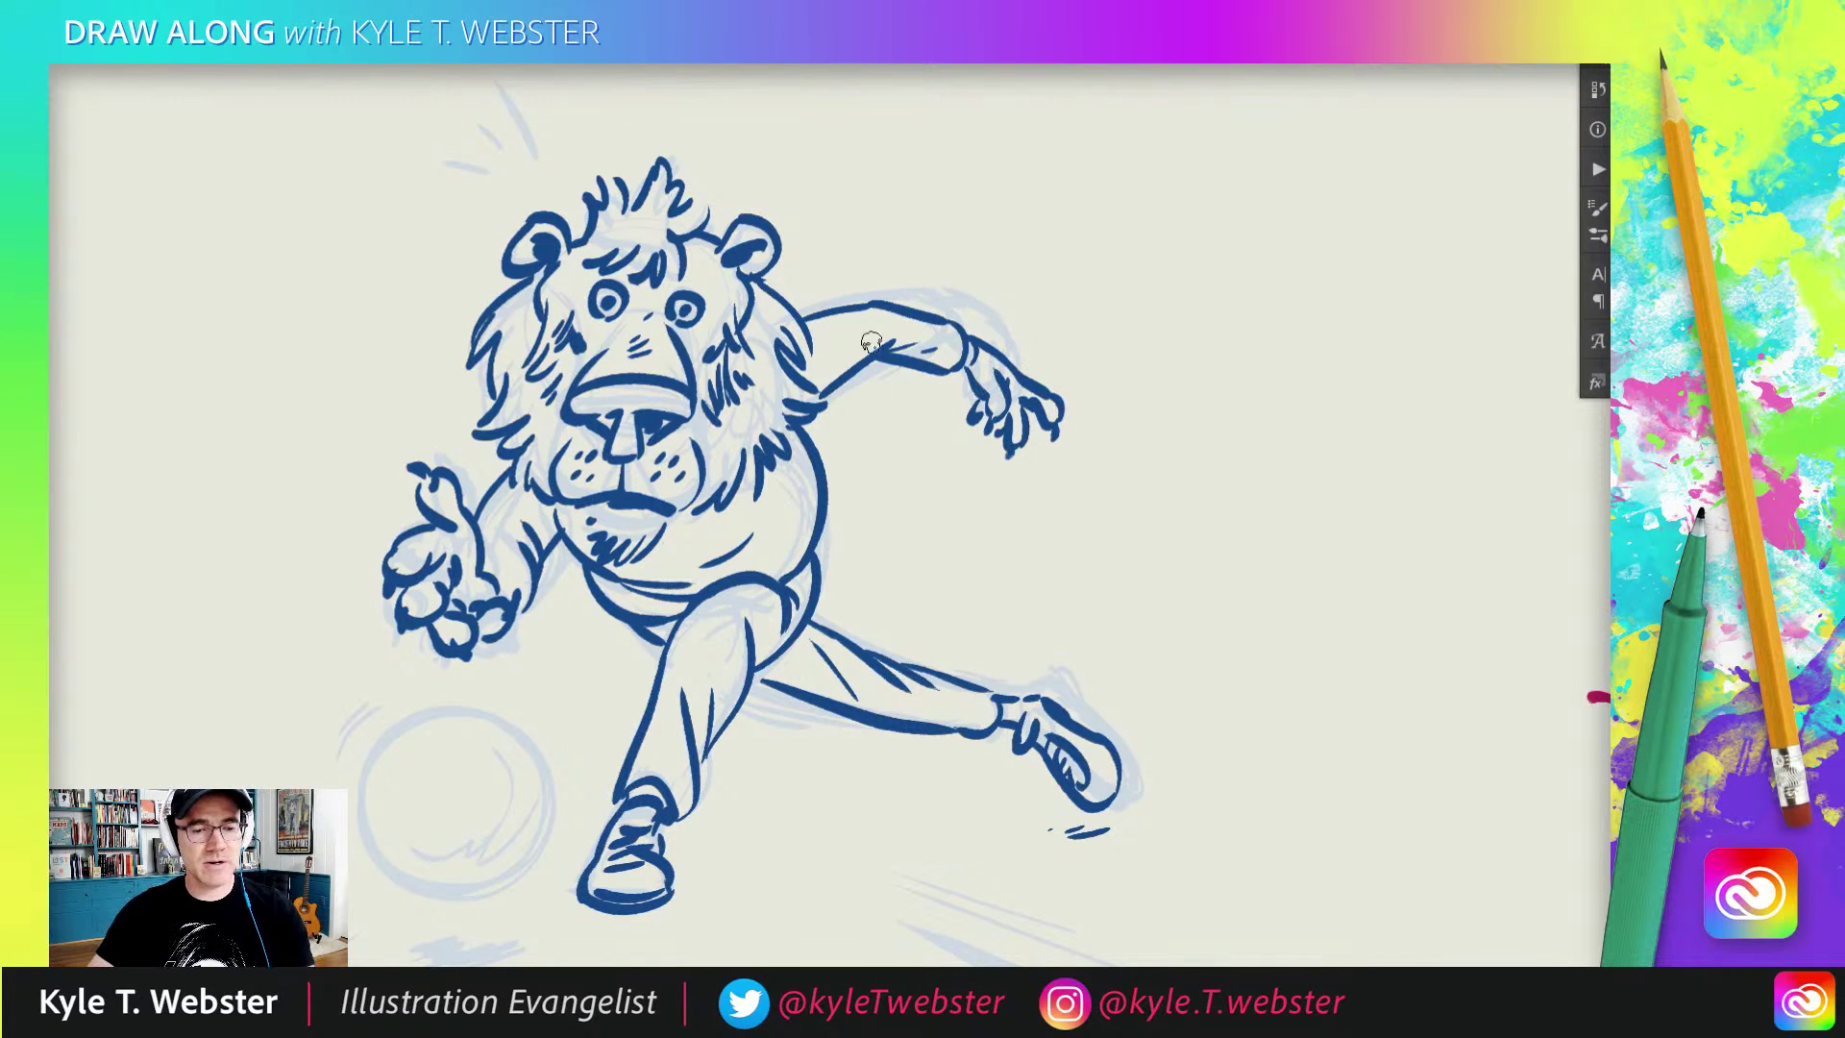
Step: Ink the round bowling ball with finger holes and shading curves, adding motion ticks and a scribbled shadow beneath it
{"action": "key", "text": "ctrl+minus"}
{"action": "left_click", "coordinate": [529, 603]}
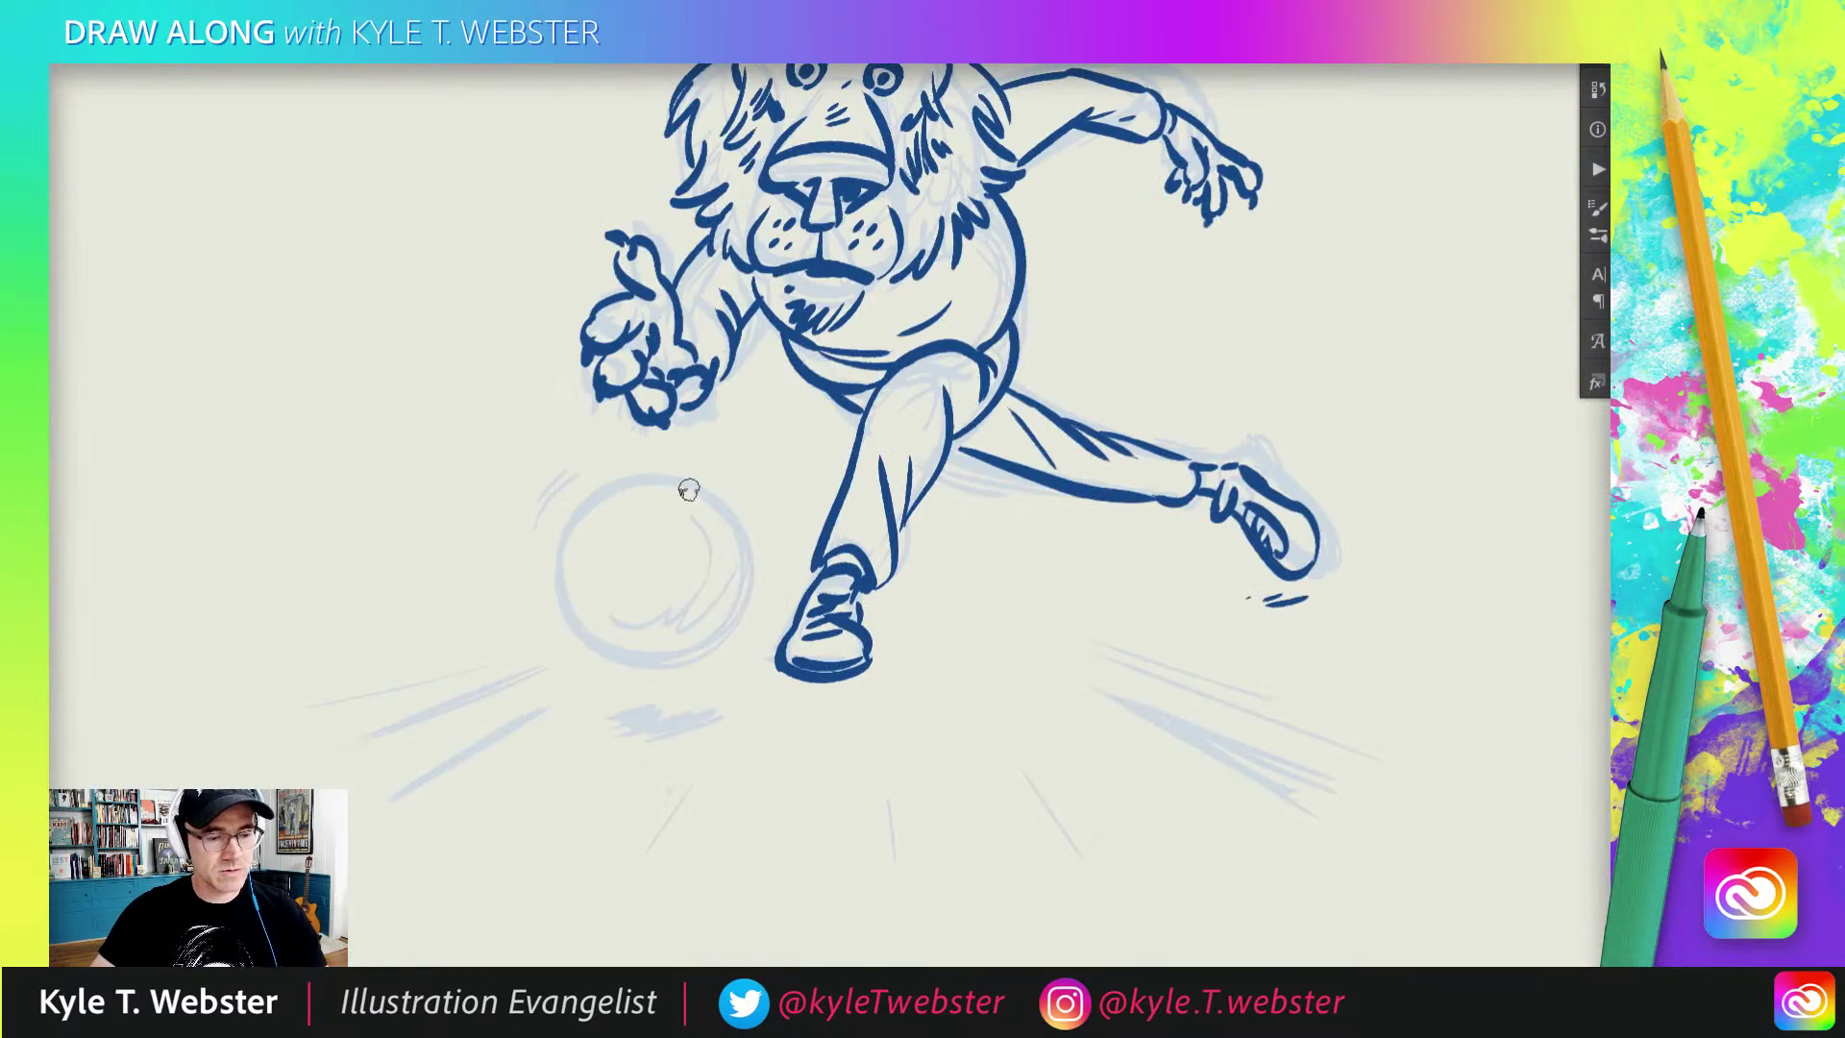
{"action": "mouse_move", "coordinate": [638, 478]}
{"action": "left_mouse_down"}
{"action": "mouse_move", "coordinate": [741, 556]}
{"action": "mouse_move", "coordinate": [706, 485]}
{"action": "mouse_move", "coordinate": [683, 596]}
{"action": "mouse_move", "coordinate": [611, 632]}
{"action": "mouse_move", "coordinate": [668, 544]}
{"action": "left_mouse_up"}
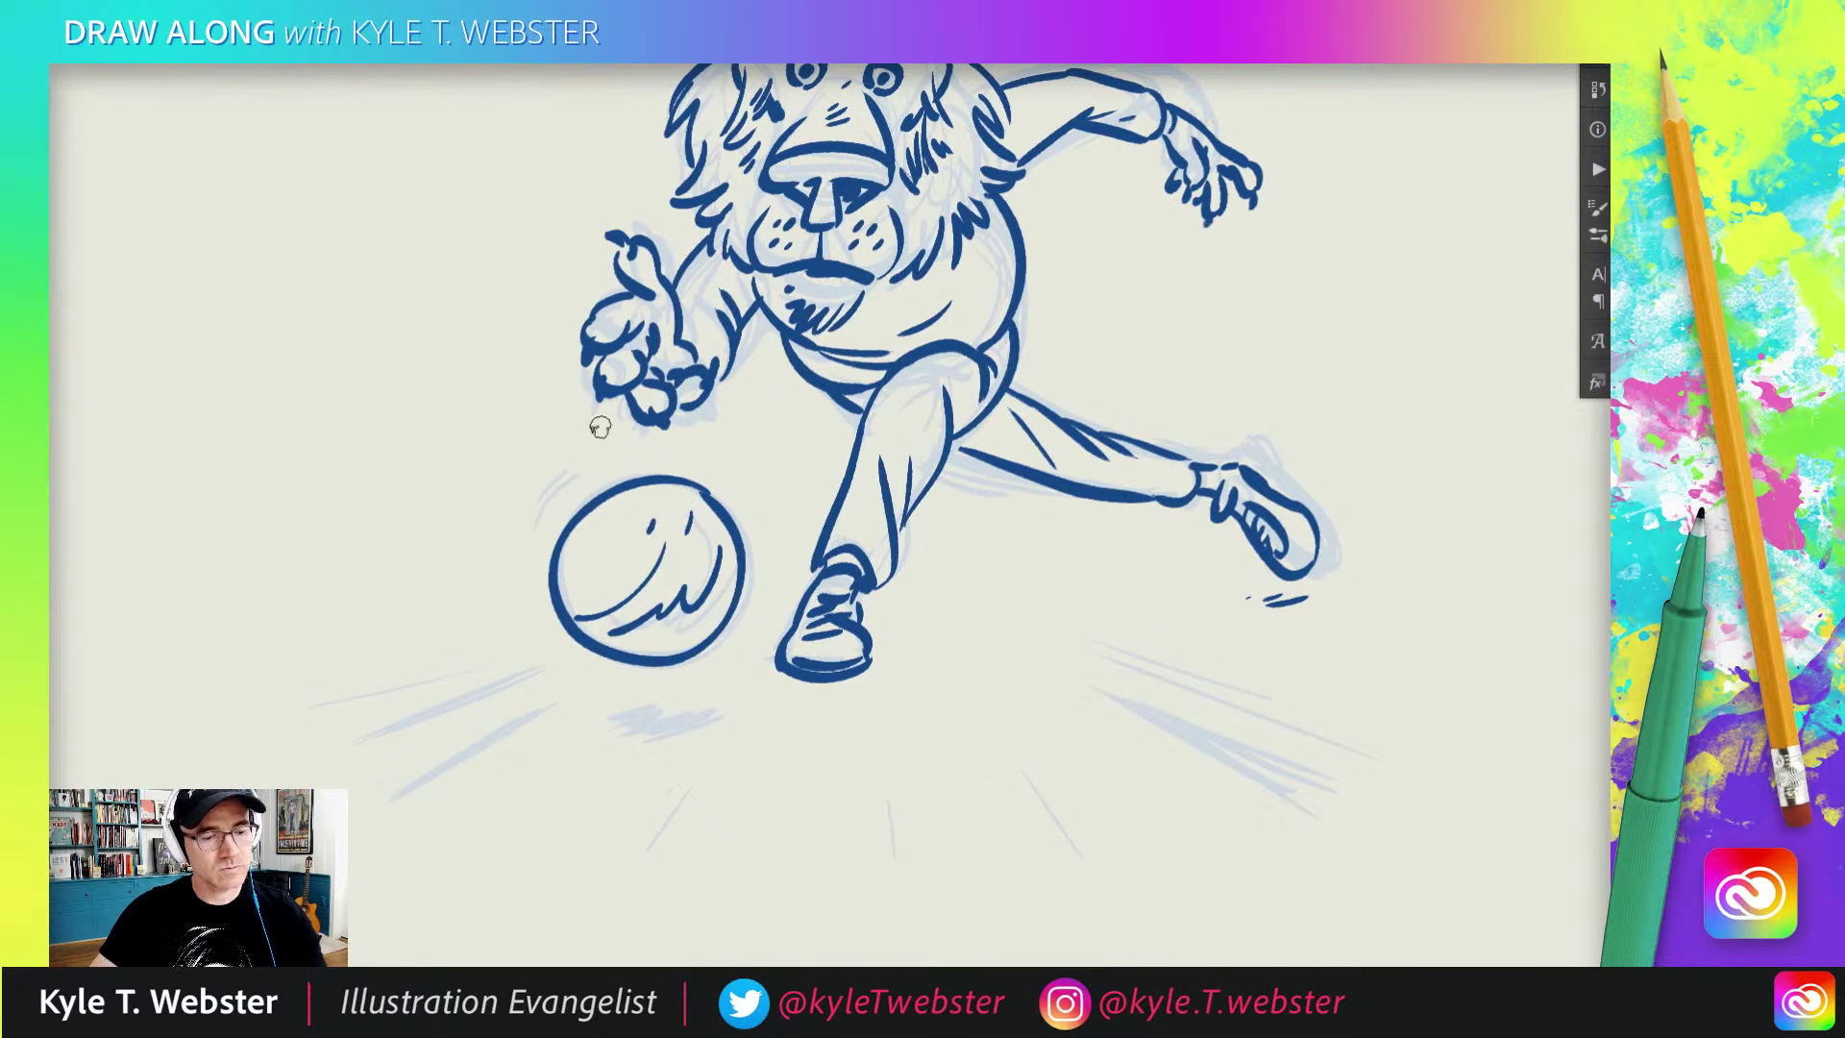
{"action": "mouse_move", "coordinate": [565, 481]}
{"action": "left_mouse_down"}
{"action": "mouse_move", "coordinate": [581, 464]}
{"action": "mouse_move", "coordinate": [563, 473]}
{"action": "left_mouse_up"}
{"action": "mouse_move", "coordinate": [502, 555]}
{"action": "left_mouse_down"}
{"action": "mouse_move", "coordinate": [508, 523]}
{"action": "mouse_move", "coordinate": [518, 560]}
{"action": "mouse_move", "coordinate": [721, 634]}
{"action": "mouse_move", "coordinate": [721, 650]}
{"action": "mouse_move", "coordinate": [731, 636]}
{"action": "left_mouse_up"}
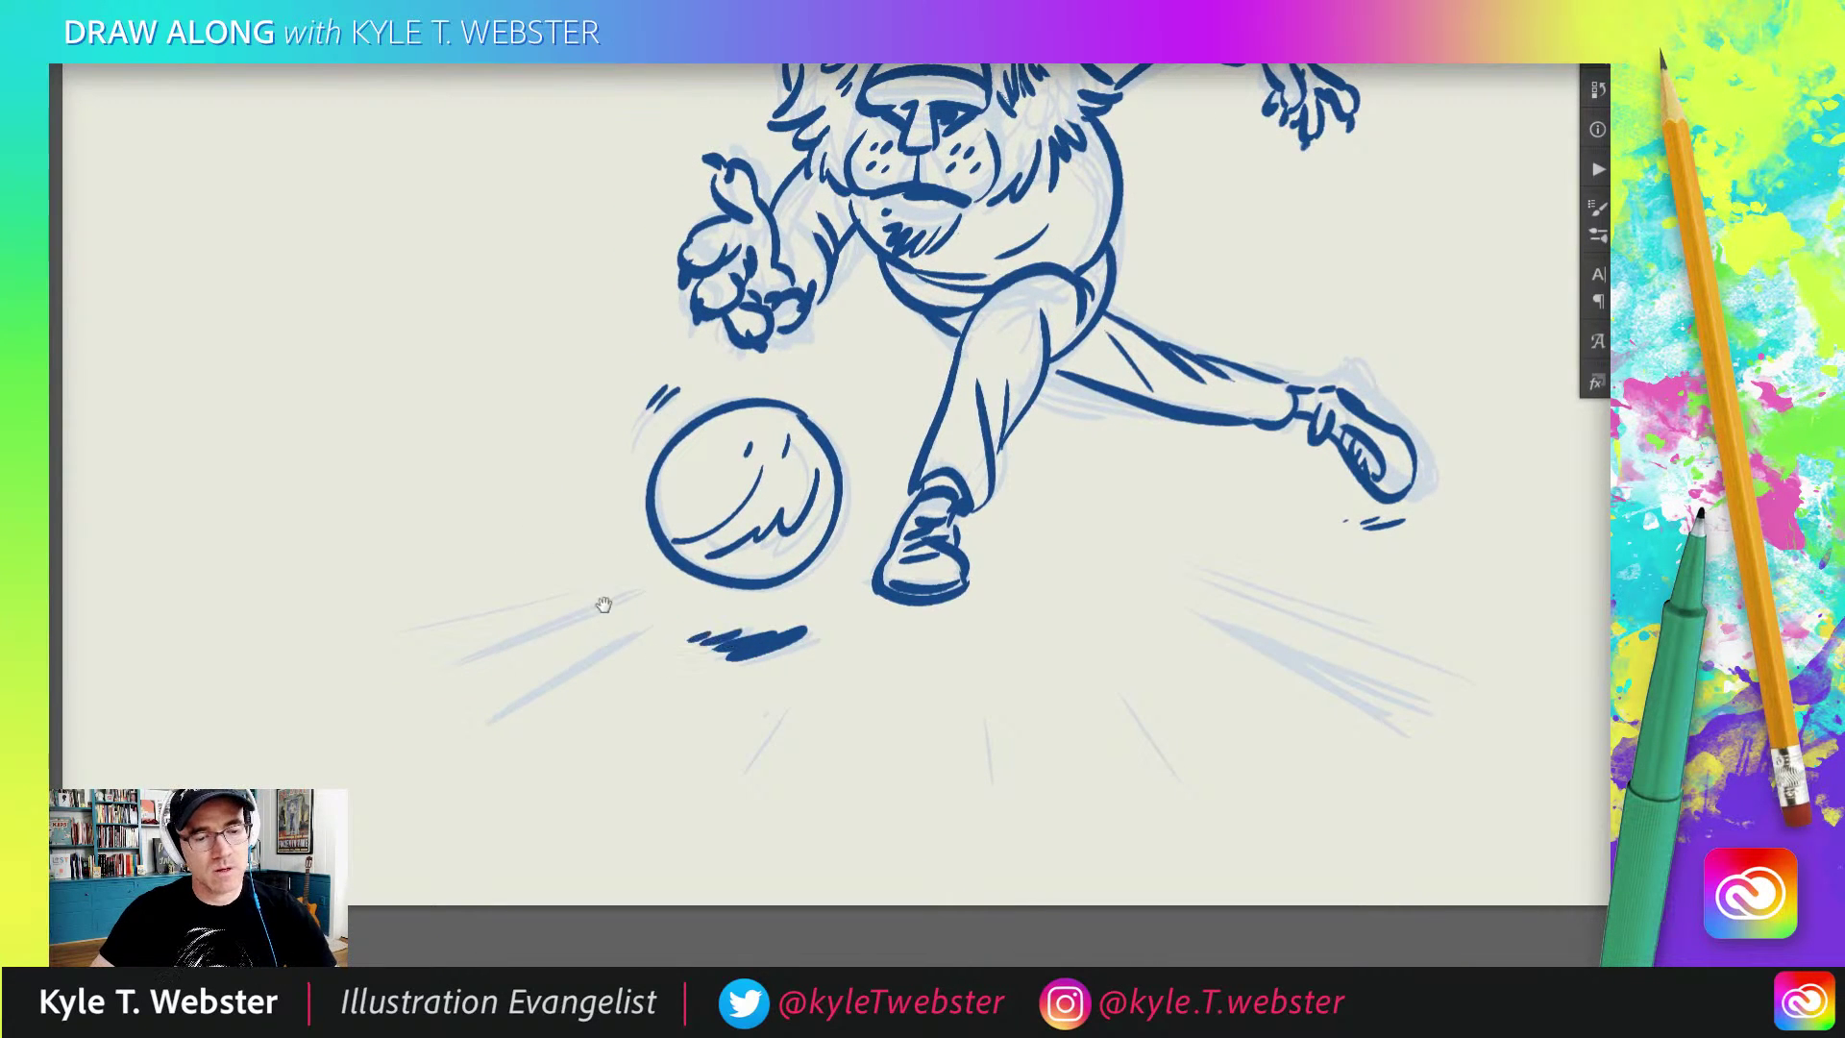
Step: Ink tapered lines radiating outward on the floor on both sides of the lion and below its feet
{"action": "left_click_drag", "start_coordinate": [610, 489], "coordinate": [646, 465]}
{"action": "left_click_drag", "start_coordinate": [685, 606], "coordinate": [531, 688]}
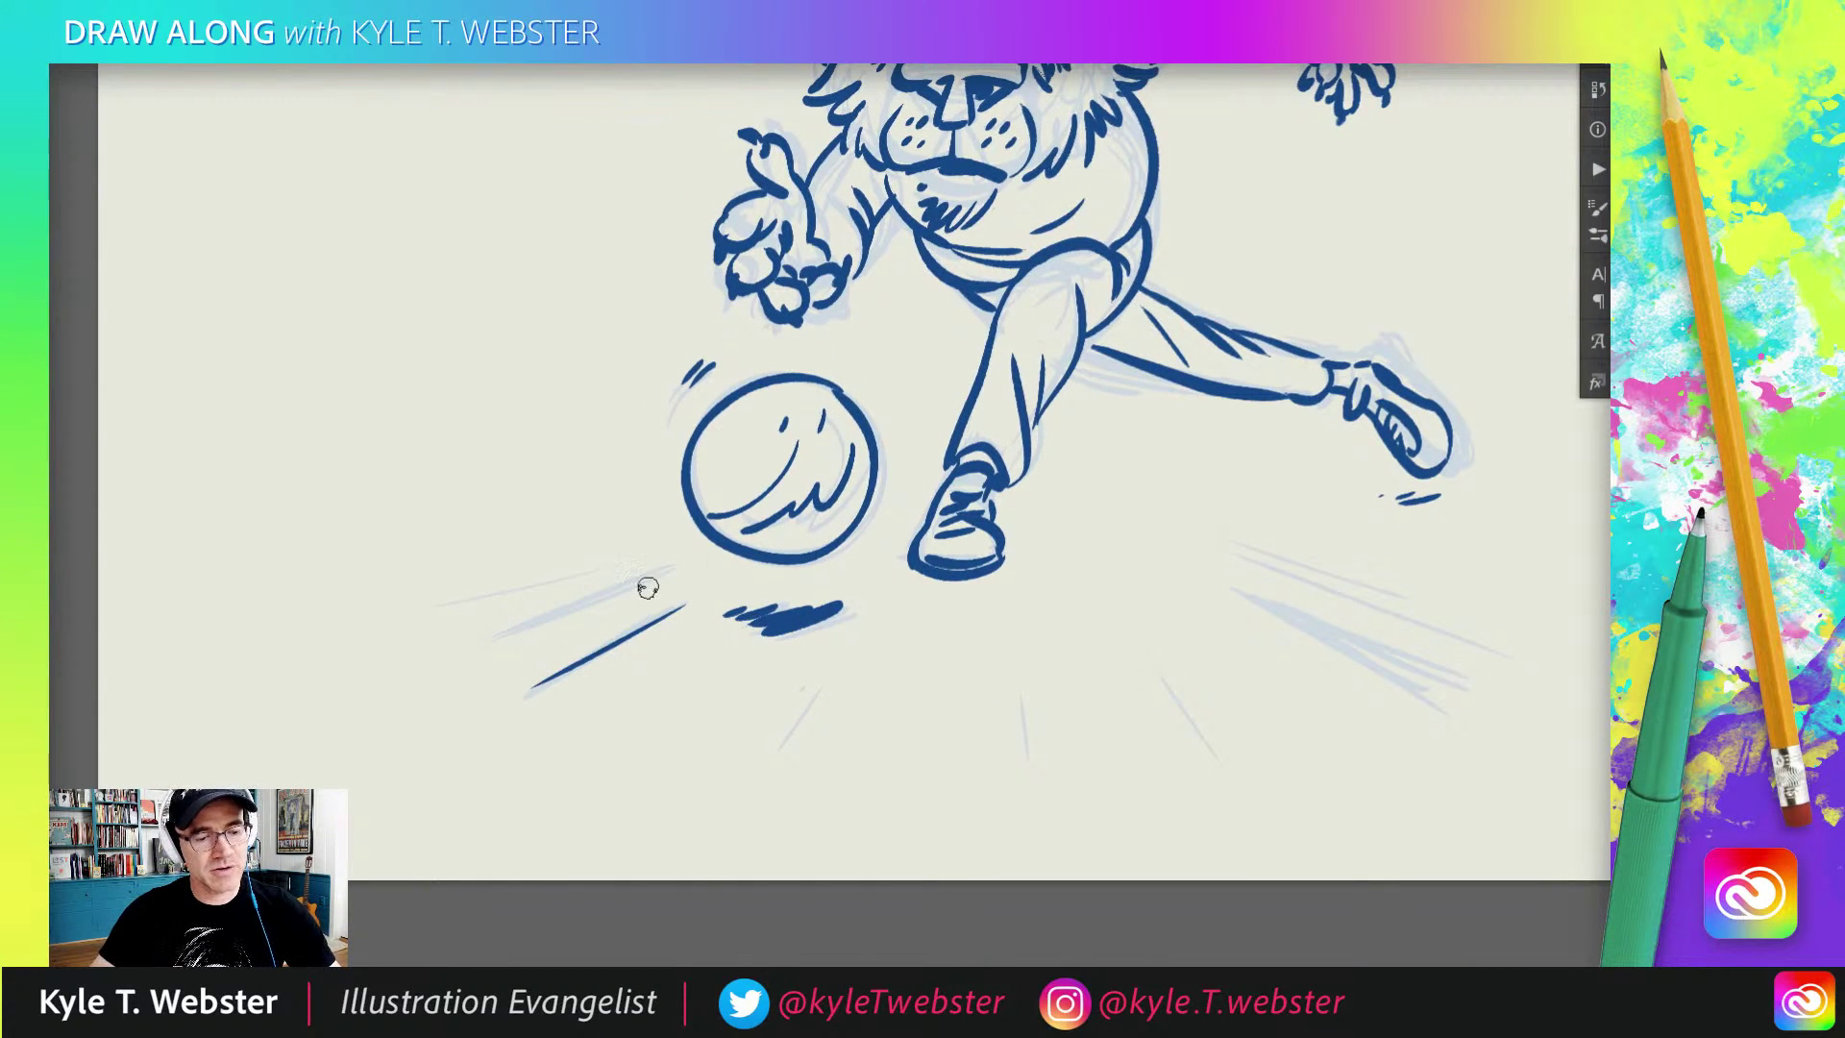
{"action": "mouse_move", "coordinate": [685, 574]}
{"action": "left_mouse_down"}
{"action": "mouse_move", "coordinate": [452, 666]}
{"action": "mouse_move", "coordinate": [483, 599]}
{"action": "left_mouse_up"}
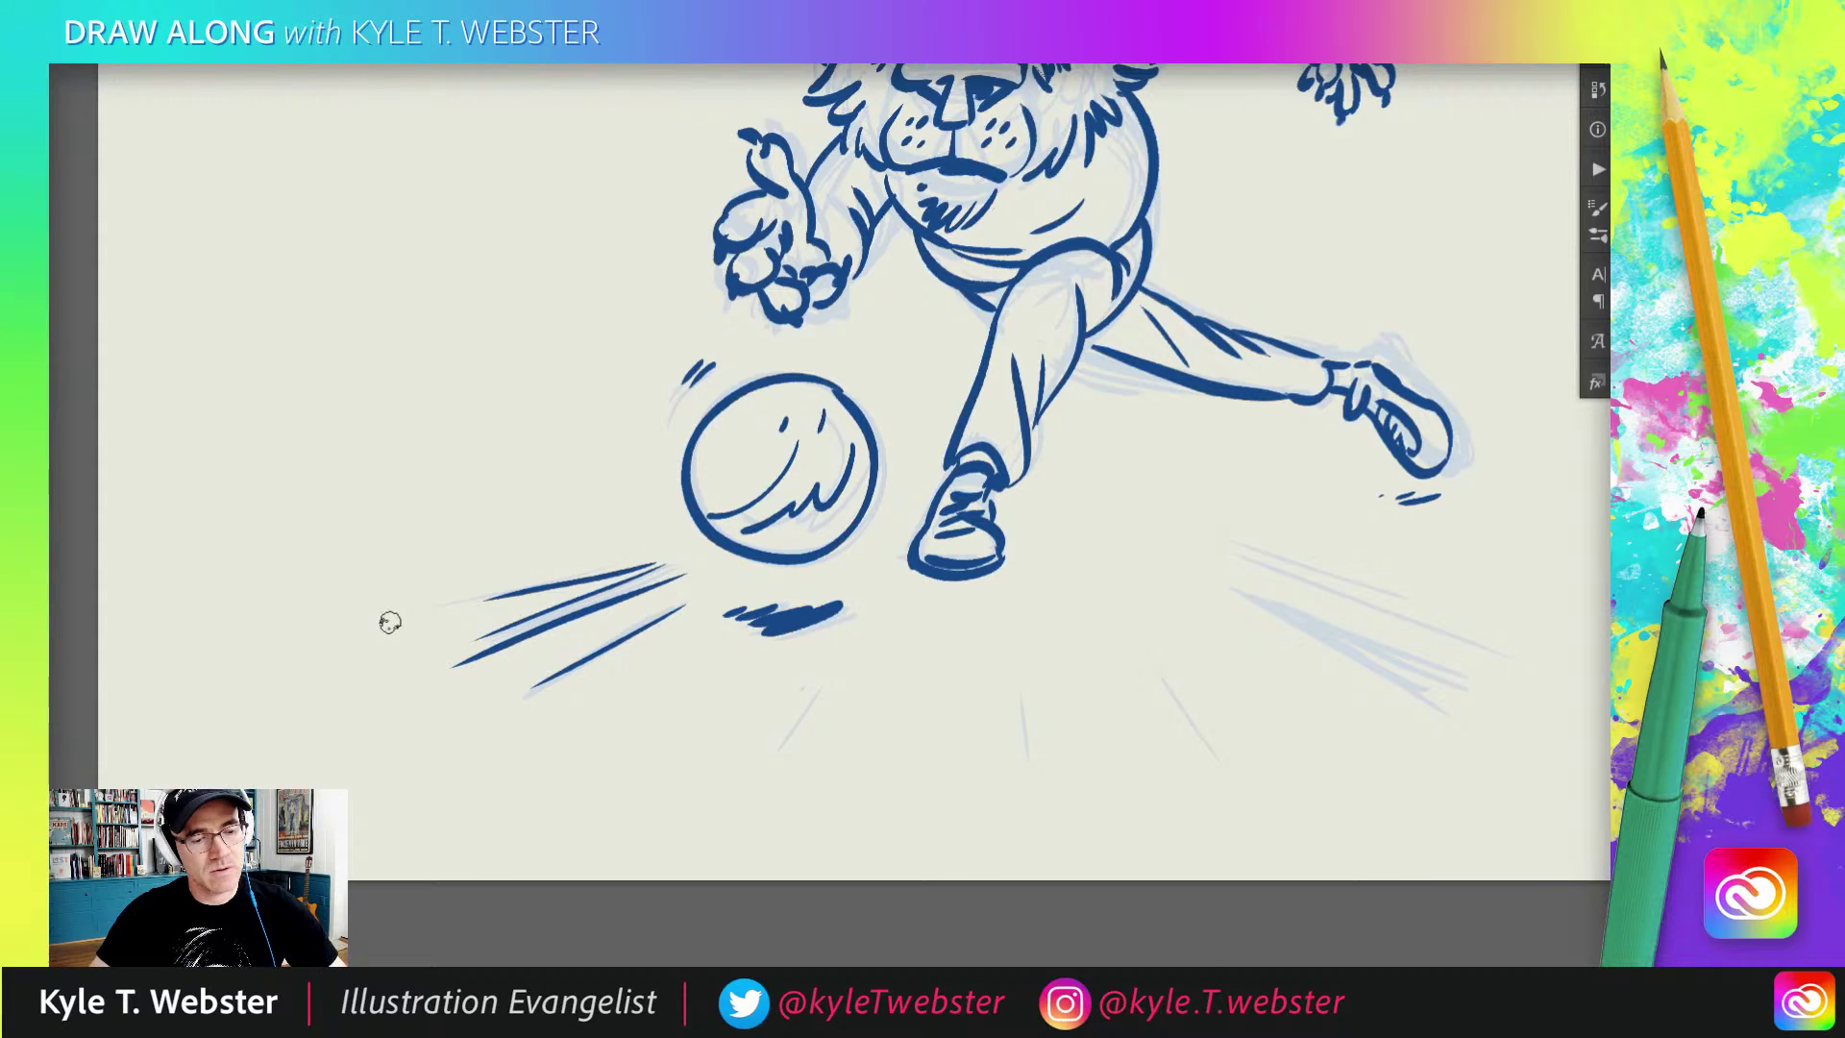
{"action": "left_click", "coordinate": [554, 519]}
{"action": "mouse_move", "coordinate": [1073, 650]}
{"action": "left_mouse_down"}
{"action": "mouse_move", "coordinate": [913, 574]}
{"action": "mouse_move", "coordinate": [987, 569]}
{"action": "mouse_move", "coordinate": [929, 554]}
{"action": "left_mouse_up"}
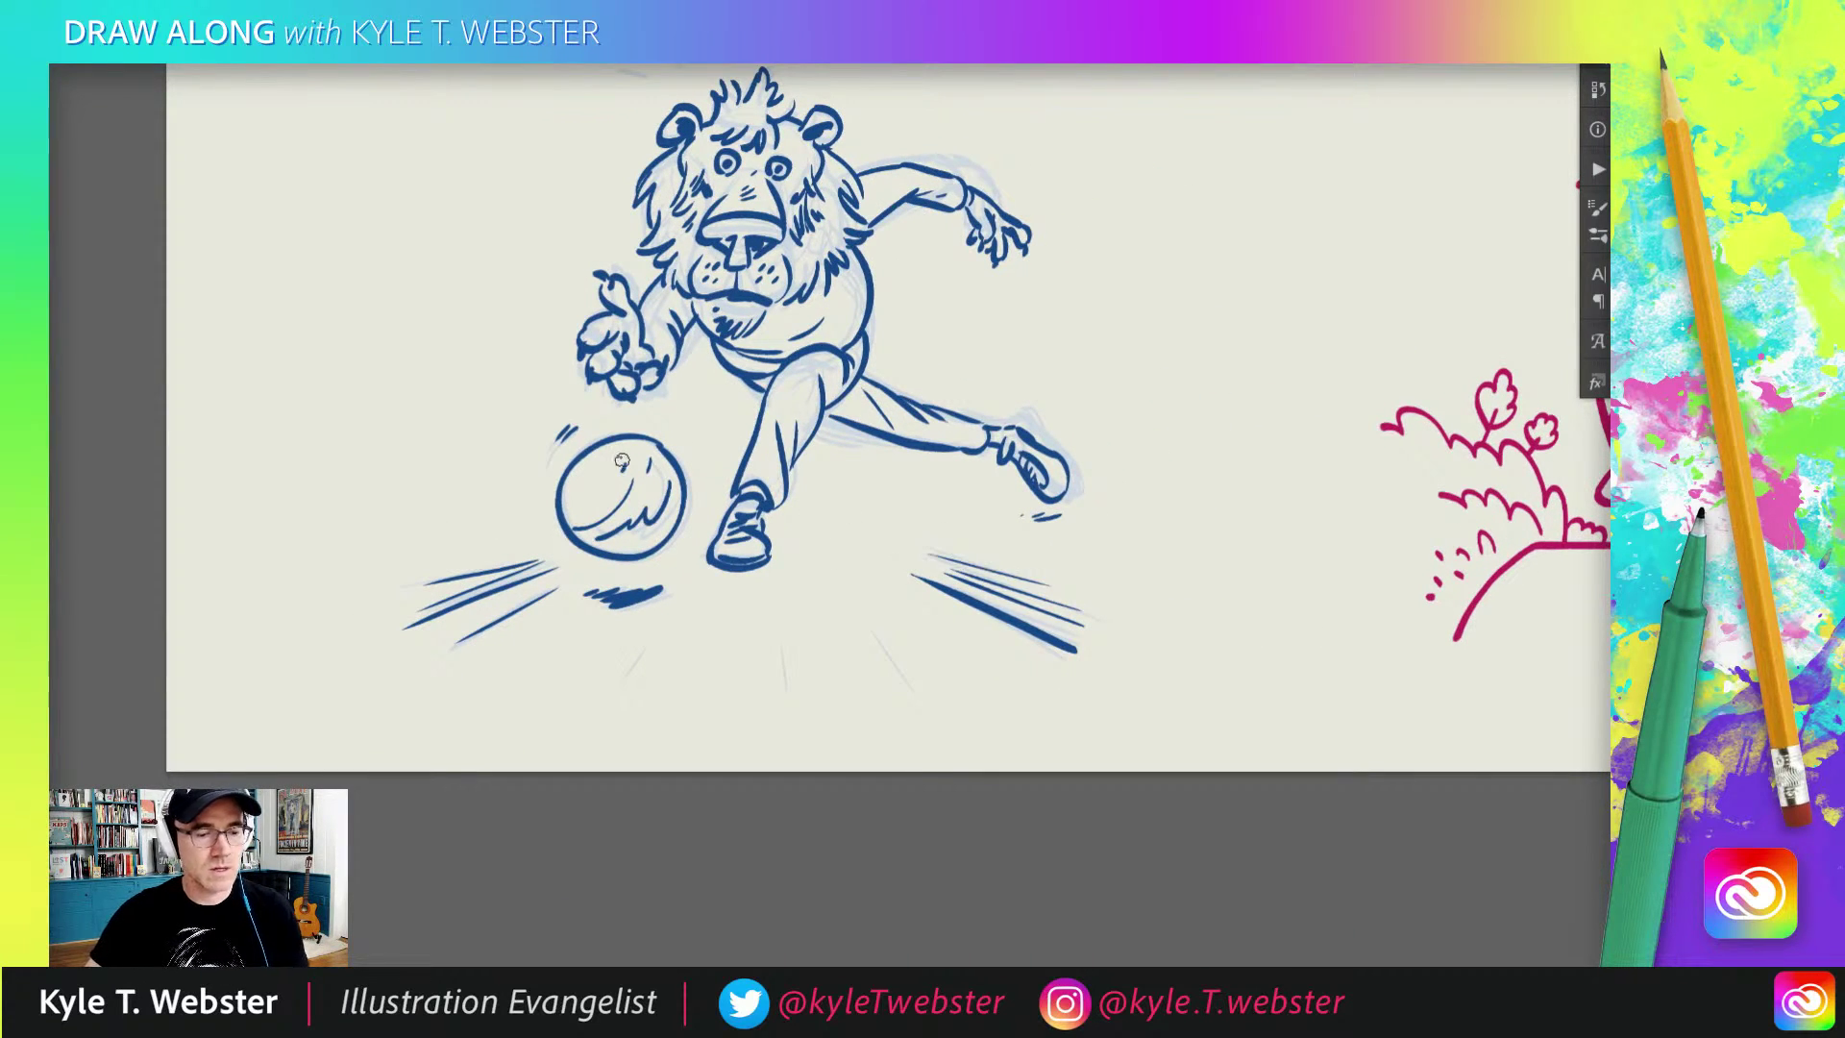
{"action": "left_click_drag", "start_coordinate": [909, 707], "coordinate": [843, 603]}
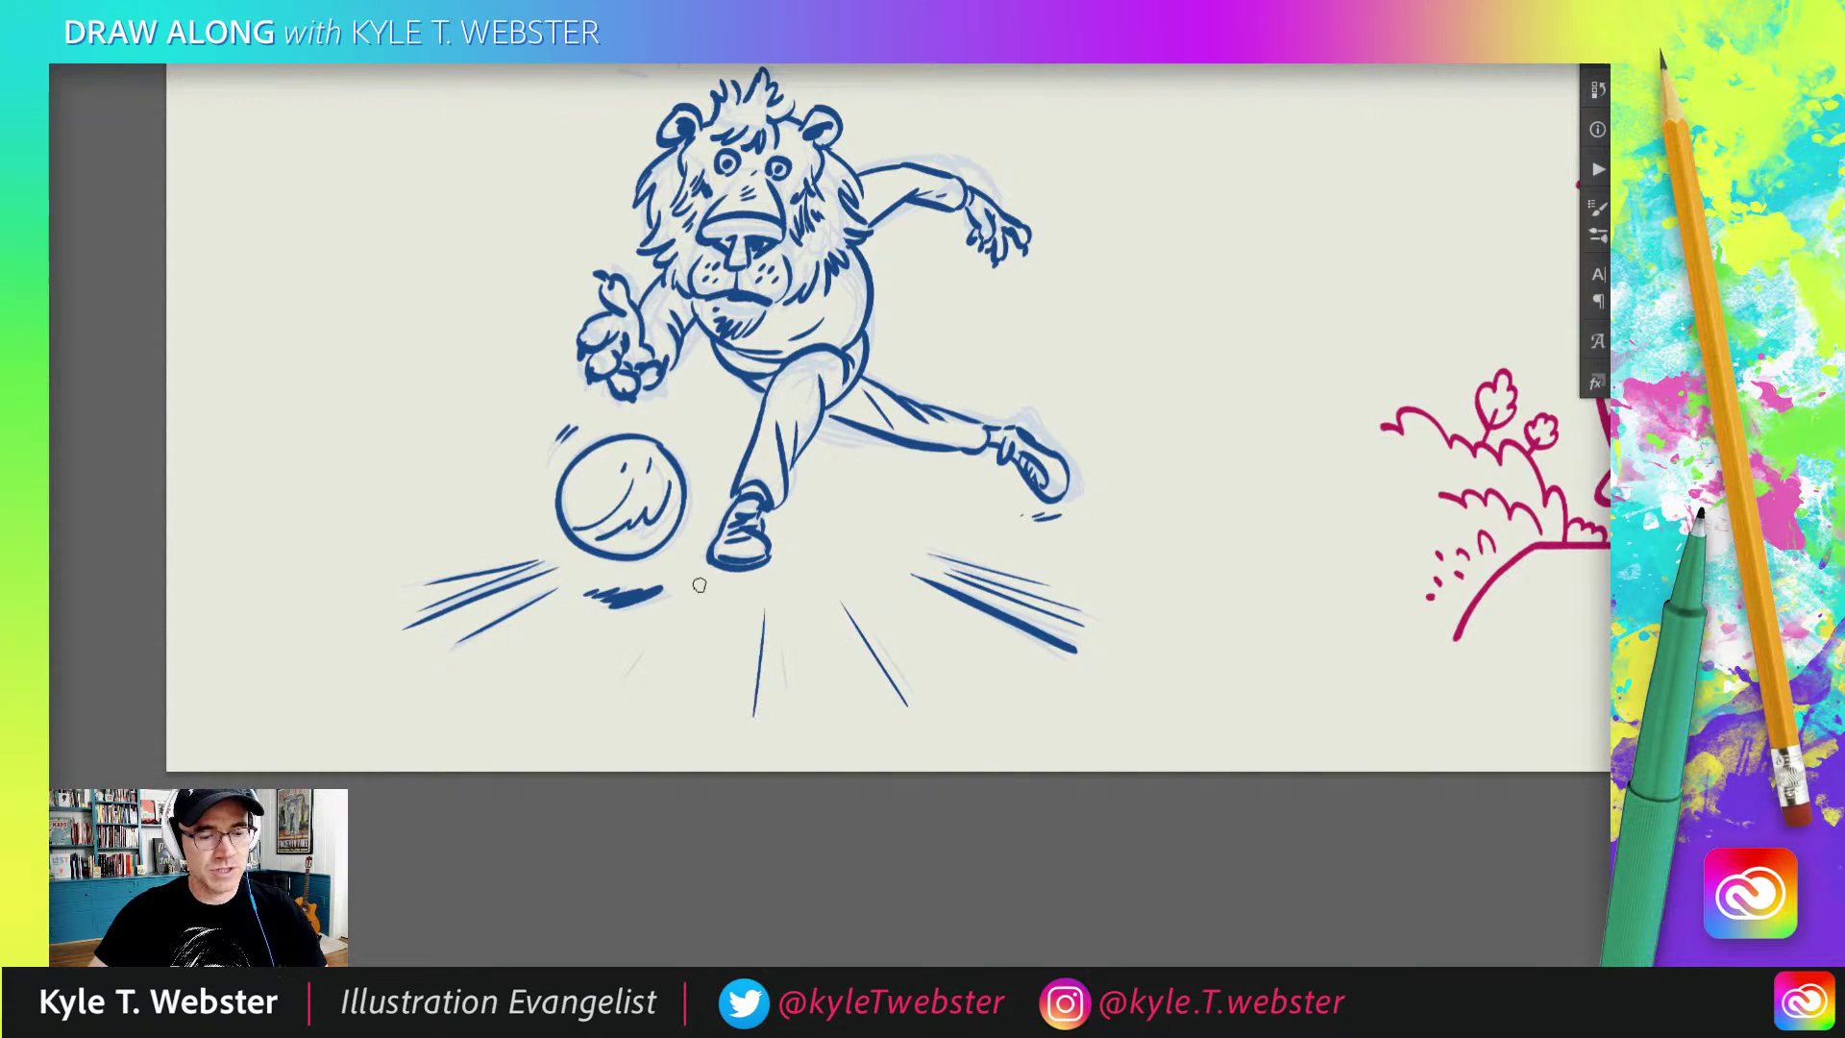
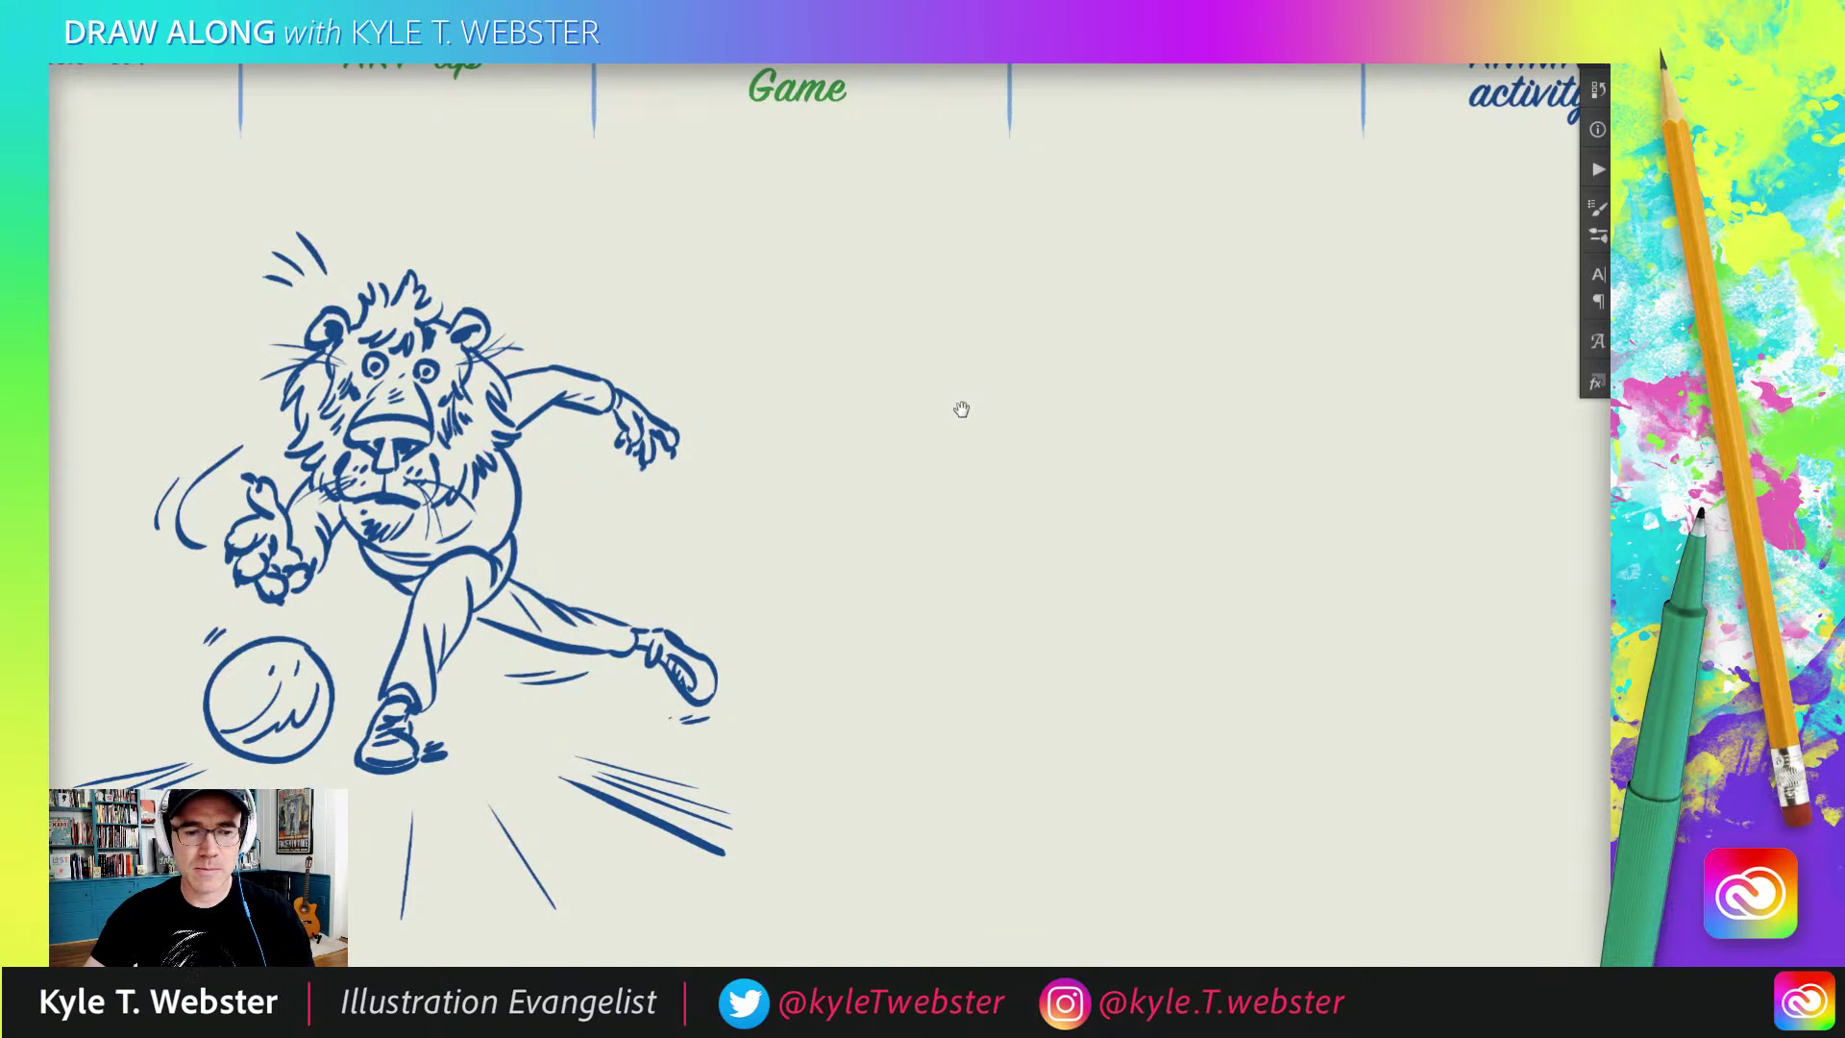
{"action": "scroll", "coordinate": [959, 407], "scroll_direction": "down", "scroll_amount": 3}
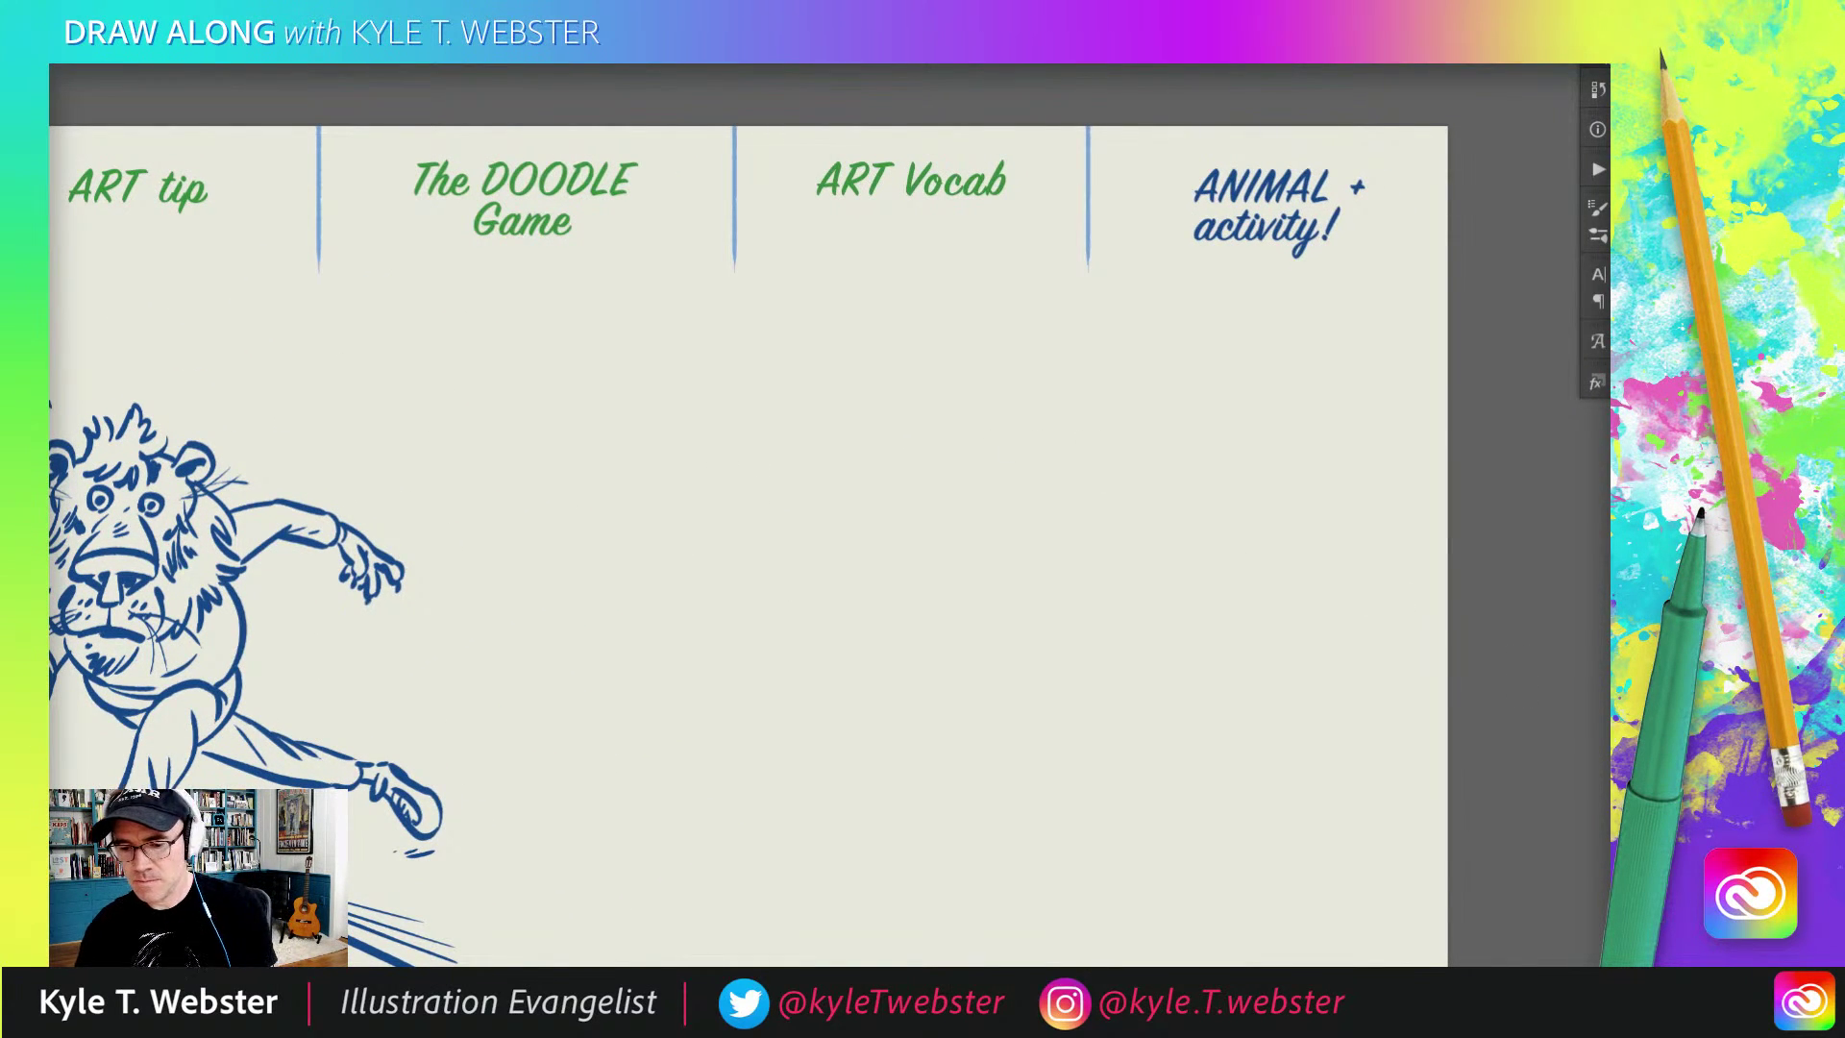
{"action": "left_click_drag", "start_coordinate": [961, 392], "coordinate": [910, 601]}
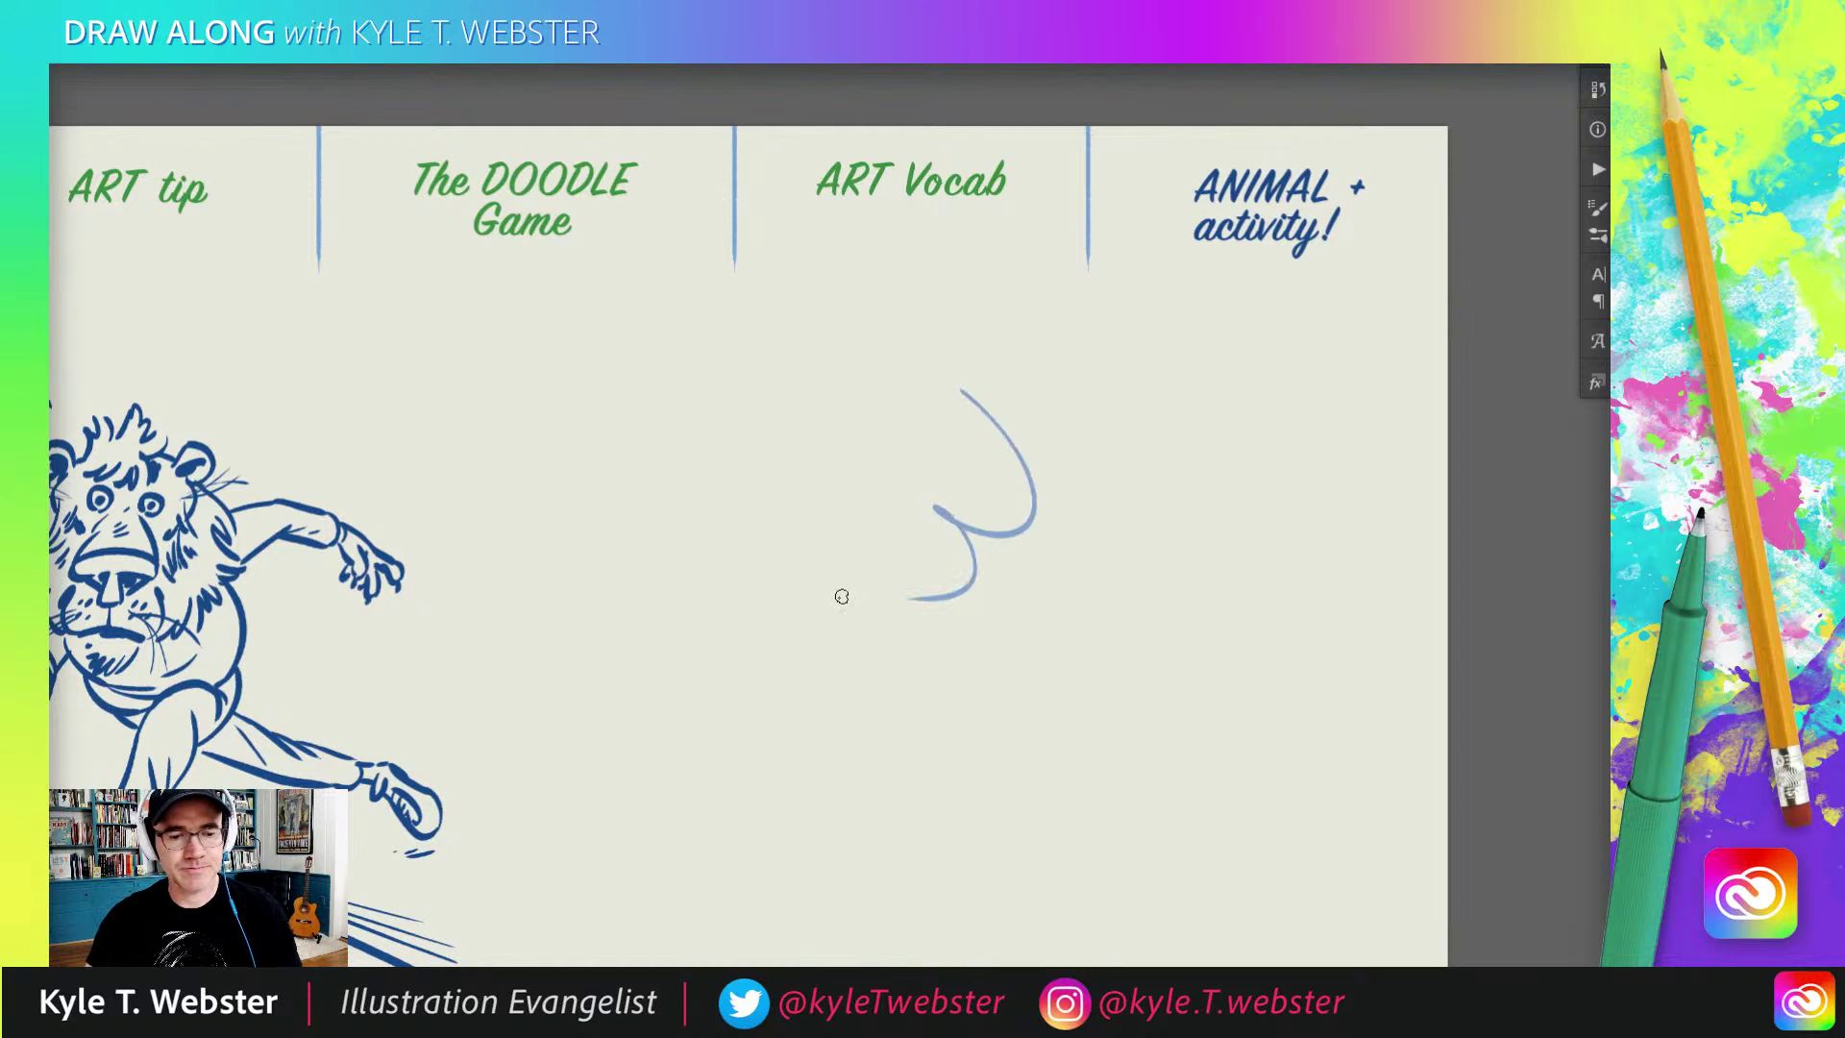
{"action": "left_click_drag", "start_coordinate": [625, 572], "coordinate": [688, 435]}
{"action": "key", "text": "ctrl+z"}
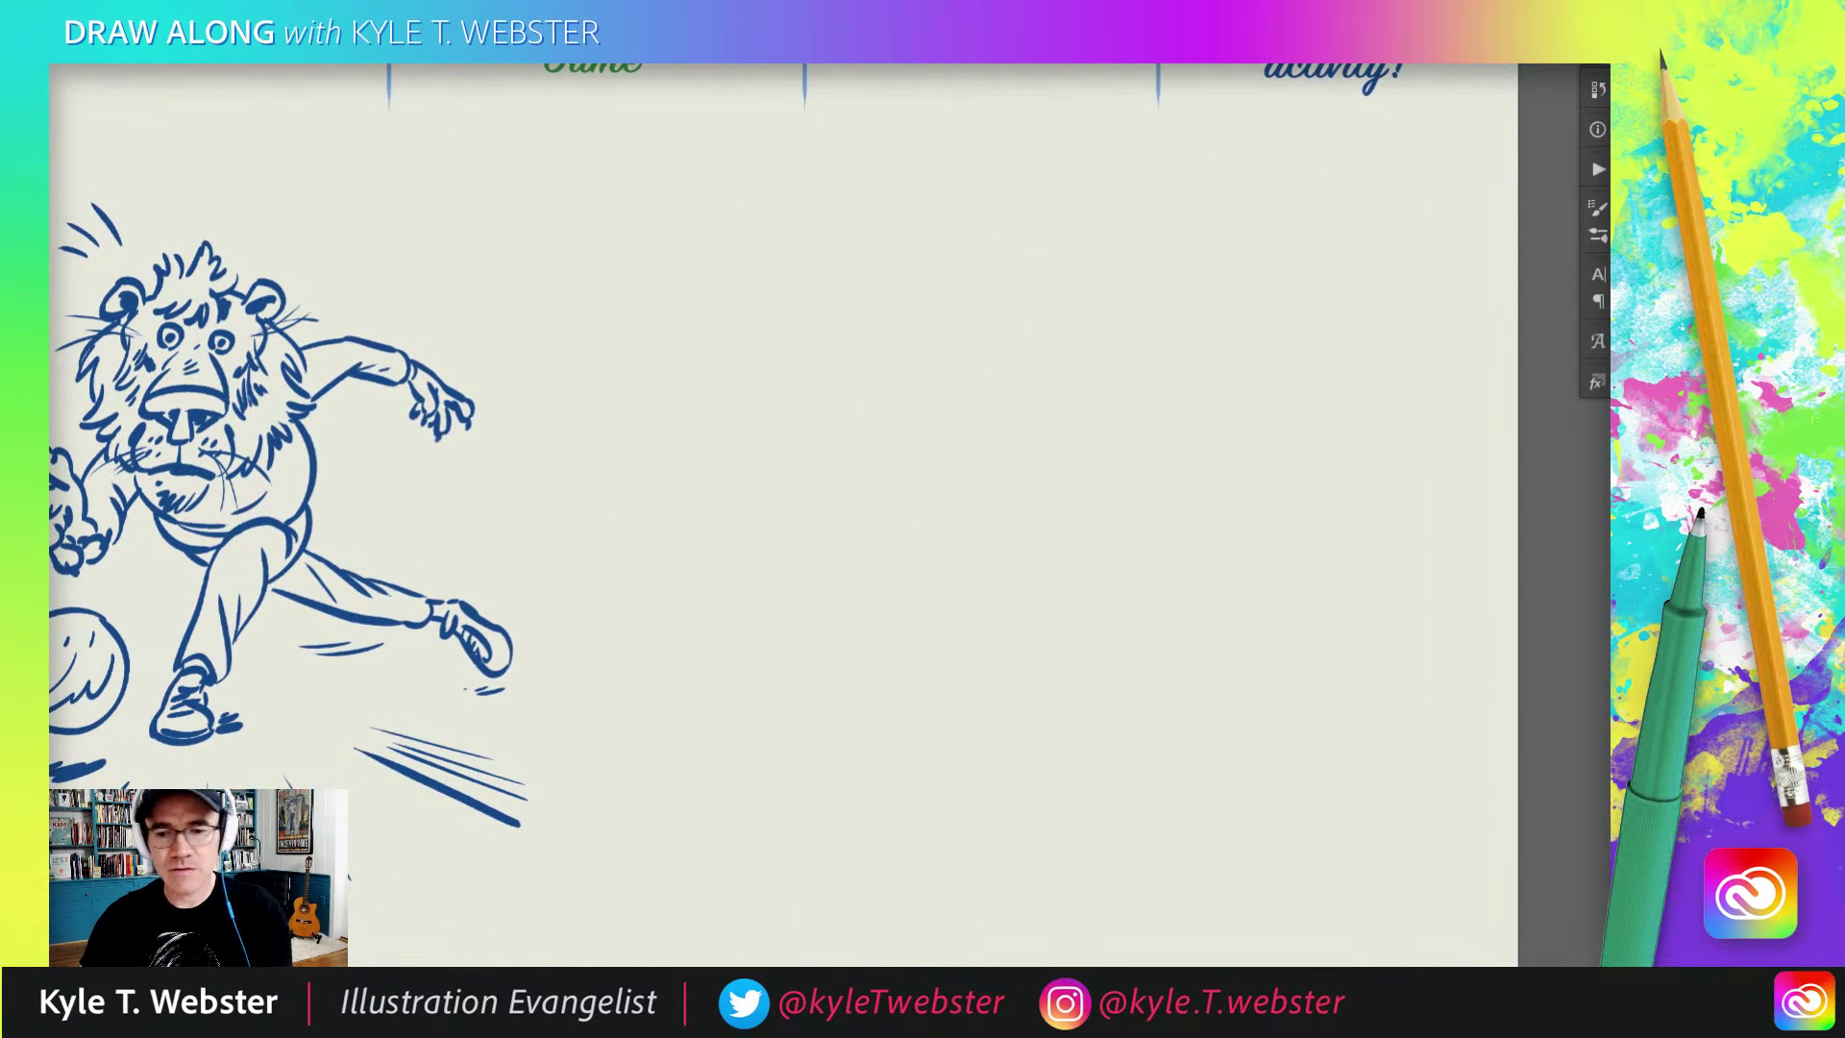
Step: Sketch a new leaping figure in light blue beside the lion, with a sweeping arm line and a curved torso-and-leg gesture
{"action": "left_click_drag", "start_coordinate": [816, 481], "coordinate": [642, 551]}
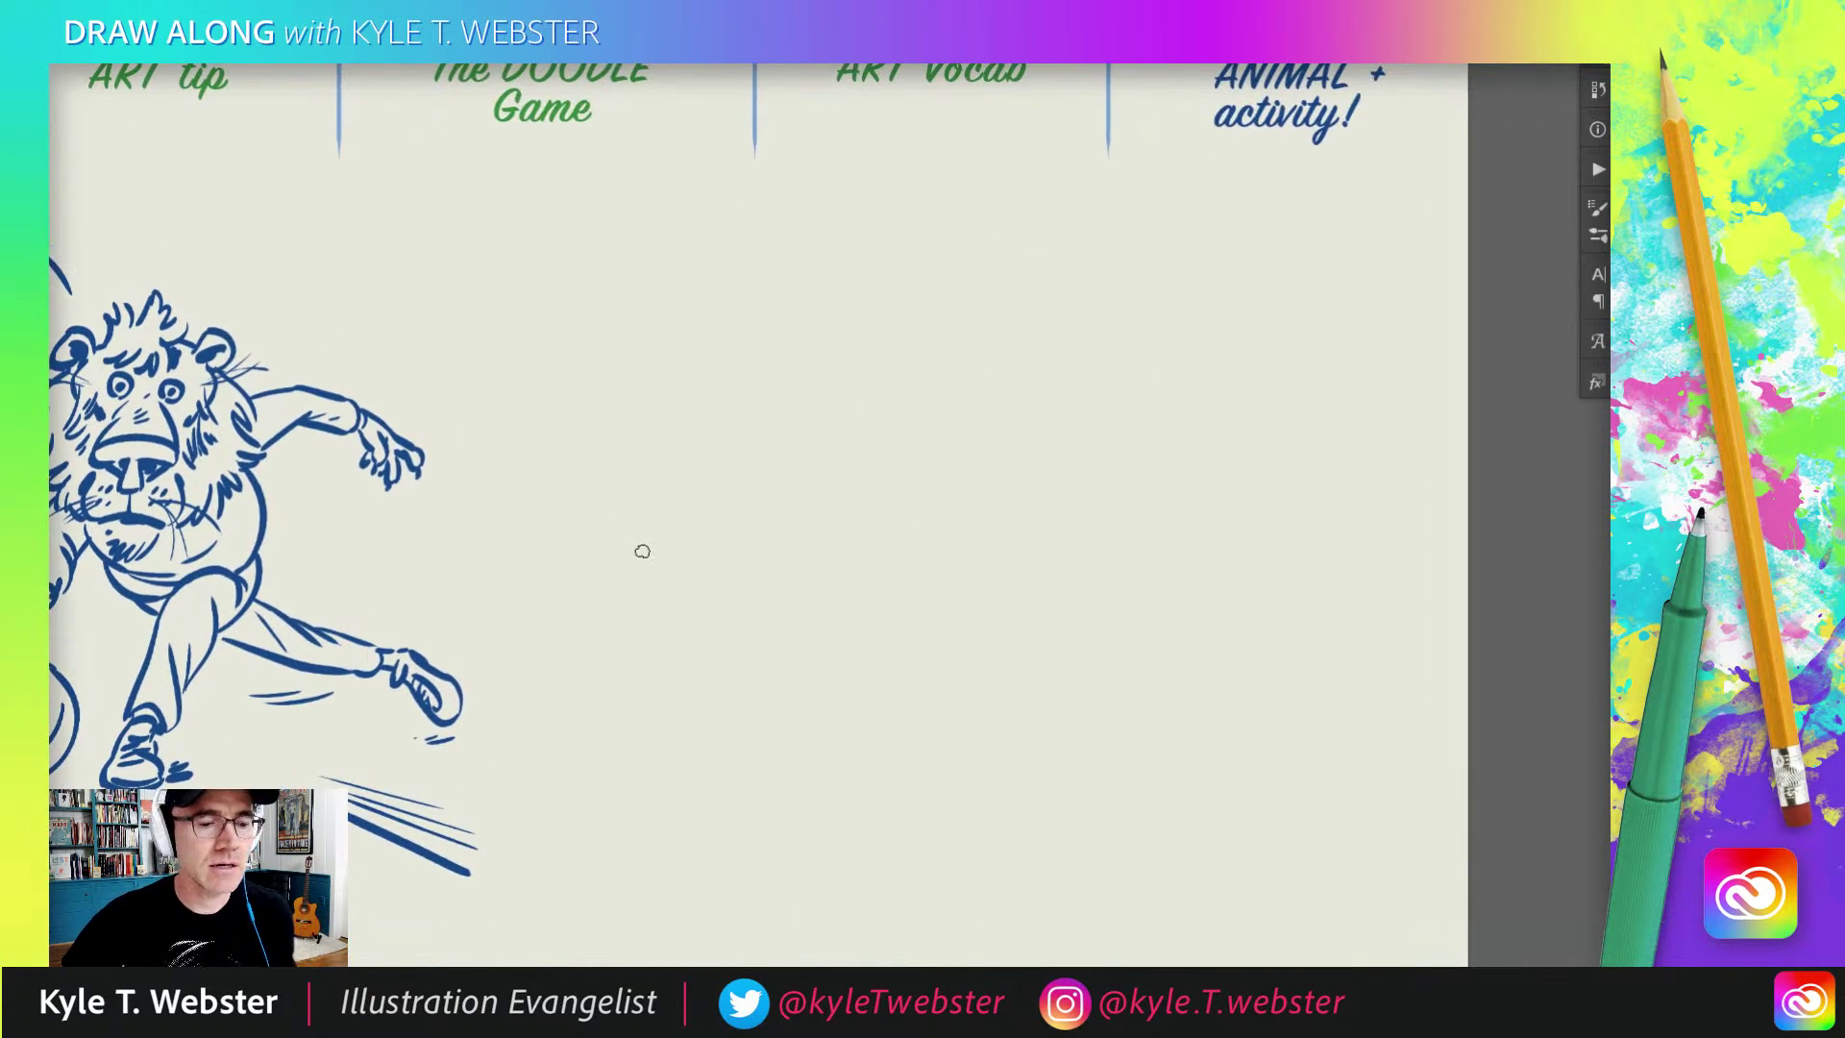
{"action": "left_click_drag", "start_coordinate": [860, 506], "coordinate": [885, 531]}
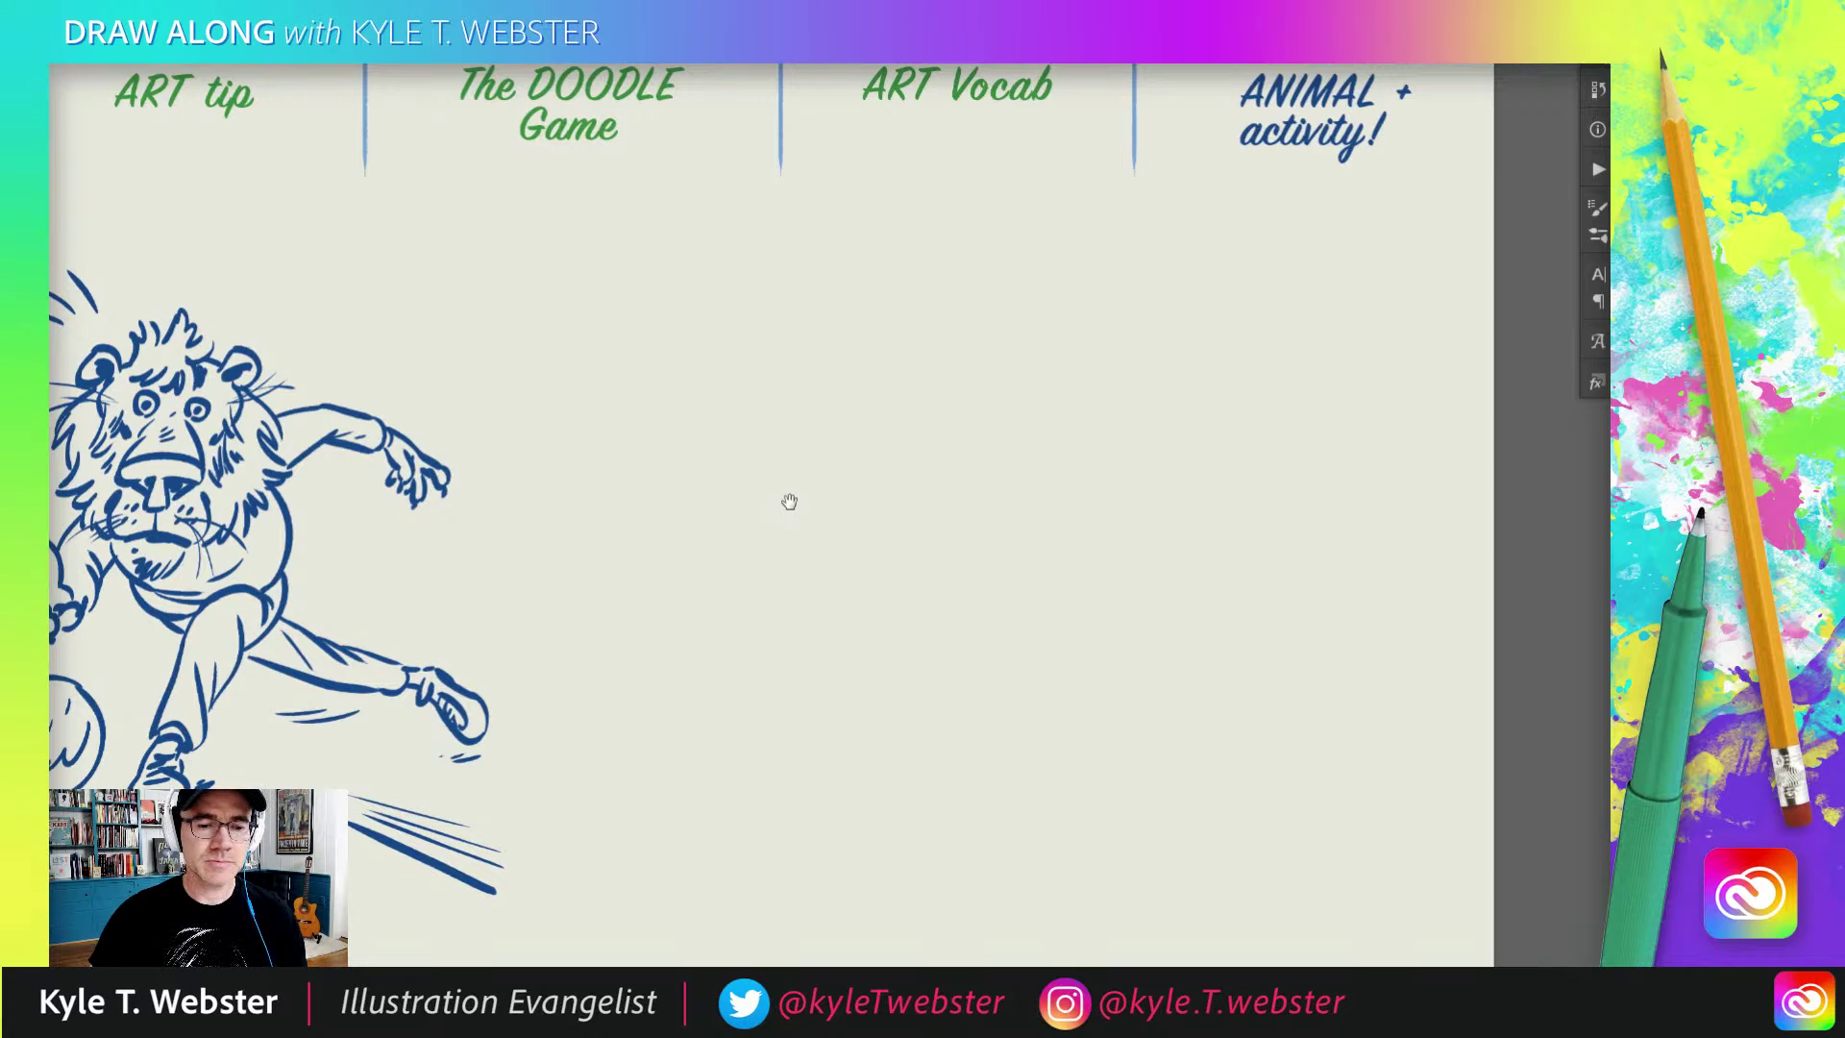
{"action": "mouse_move", "coordinate": [1111, 309]}
{"action": "left_mouse_down"}
{"action": "mouse_move", "coordinate": [947, 438]}
{"action": "mouse_move", "coordinate": [801, 477]}
{"action": "mouse_move", "coordinate": [978, 417]}
{"action": "mouse_move", "coordinate": [1115, 314]}
{"action": "mouse_move", "coordinate": [972, 423]}
{"action": "mouse_move", "coordinate": [1108, 325]}
{"action": "mouse_move", "coordinate": [1071, 376]}
{"action": "mouse_move", "coordinate": [900, 467]}
{"action": "left_mouse_up"}
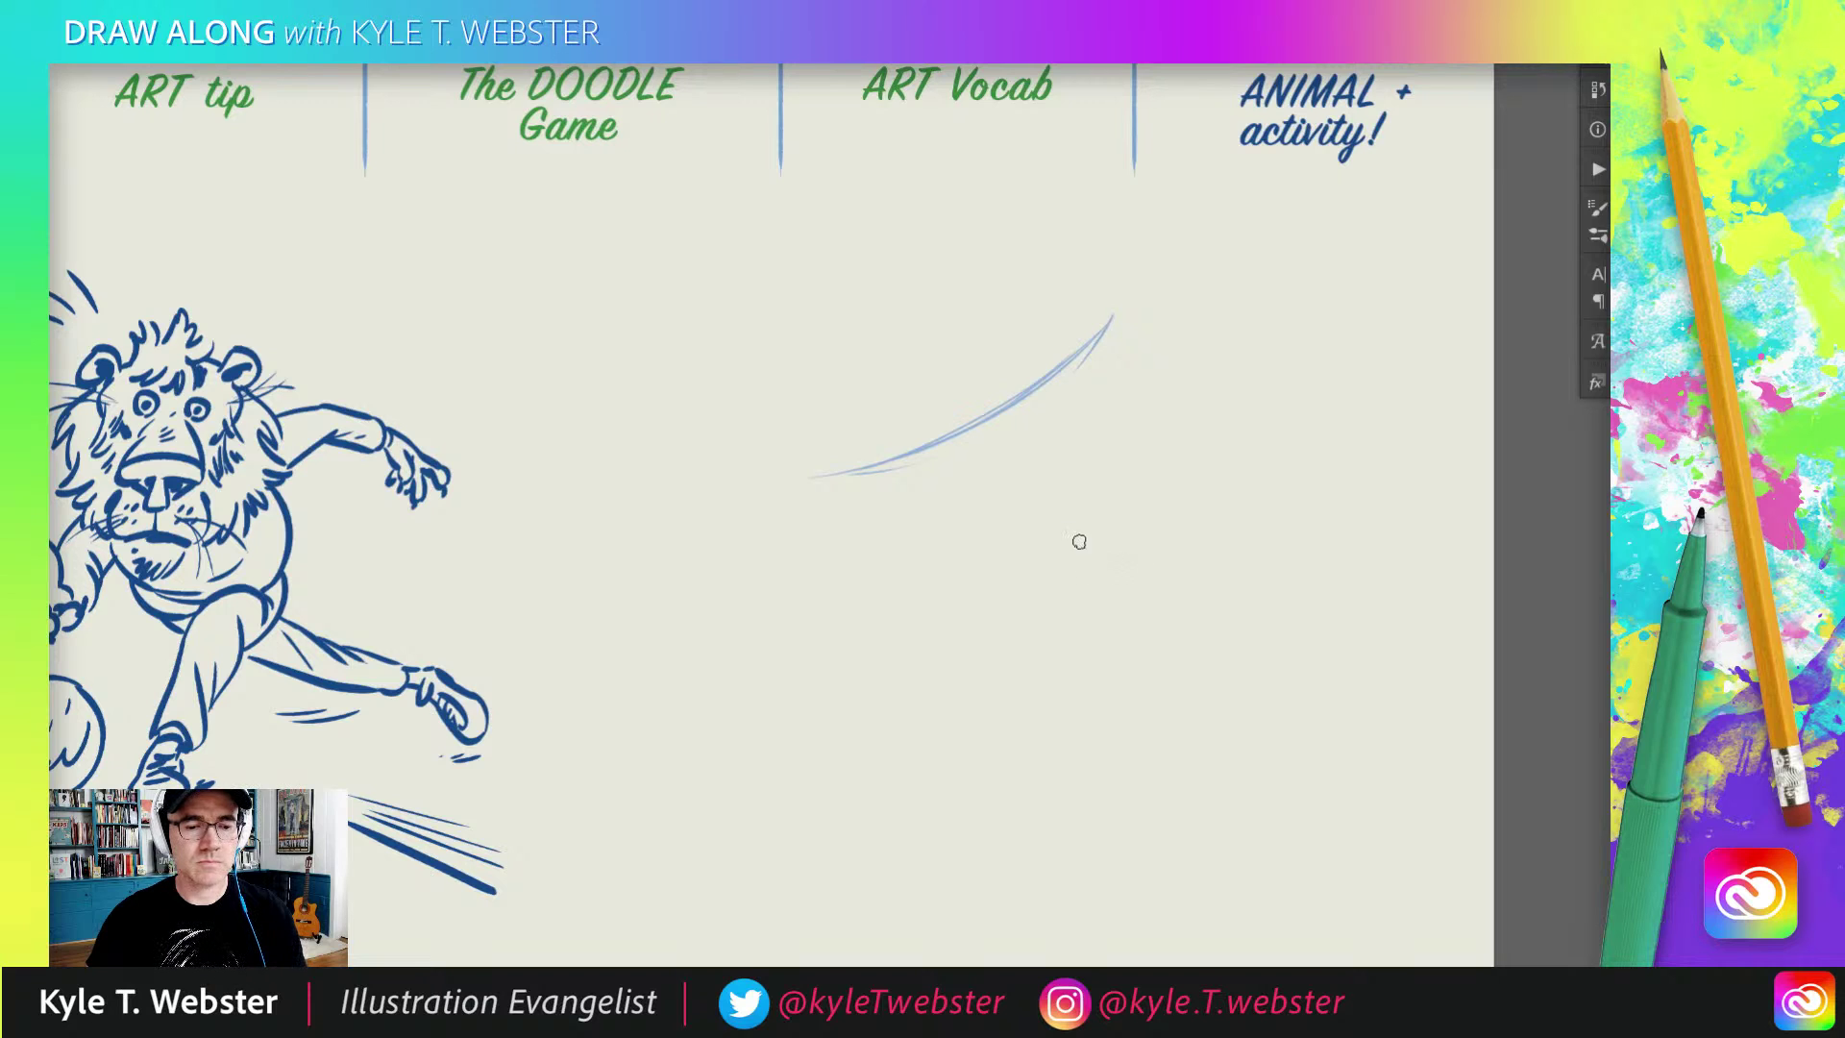
{"action": "mouse_move", "coordinate": [1007, 490]}
{"action": "left_mouse_down"}
{"action": "mouse_move", "coordinate": [1095, 557]}
{"action": "mouse_move", "coordinate": [976, 486]}
{"action": "mouse_move", "coordinate": [949, 430]}
{"action": "mouse_move", "coordinate": [965, 501]}
{"action": "left_mouse_up"}
{"action": "left_click_drag", "start_coordinate": [927, 423], "coordinate": [980, 523]}
{"action": "mouse_move", "coordinate": [985, 418]}
{"action": "left_mouse_down"}
{"action": "mouse_move", "coordinate": [1039, 489]}
{"action": "mouse_move", "coordinate": [1185, 579]}
{"action": "left_mouse_up"}
{"action": "left_click_drag", "start_coordinate": [1006, 536], "coordinate": [1184, 596]}
{"action": "mouse_move", "coordinate": [747, 624]}
{"action": "left_mouse_down"}
{"action": "mouse_move", "coordinate": [1054, 606]}
{"action": "mouse_move", "coordinate": [826, 615]}
{"action": "left_mouse_up"}
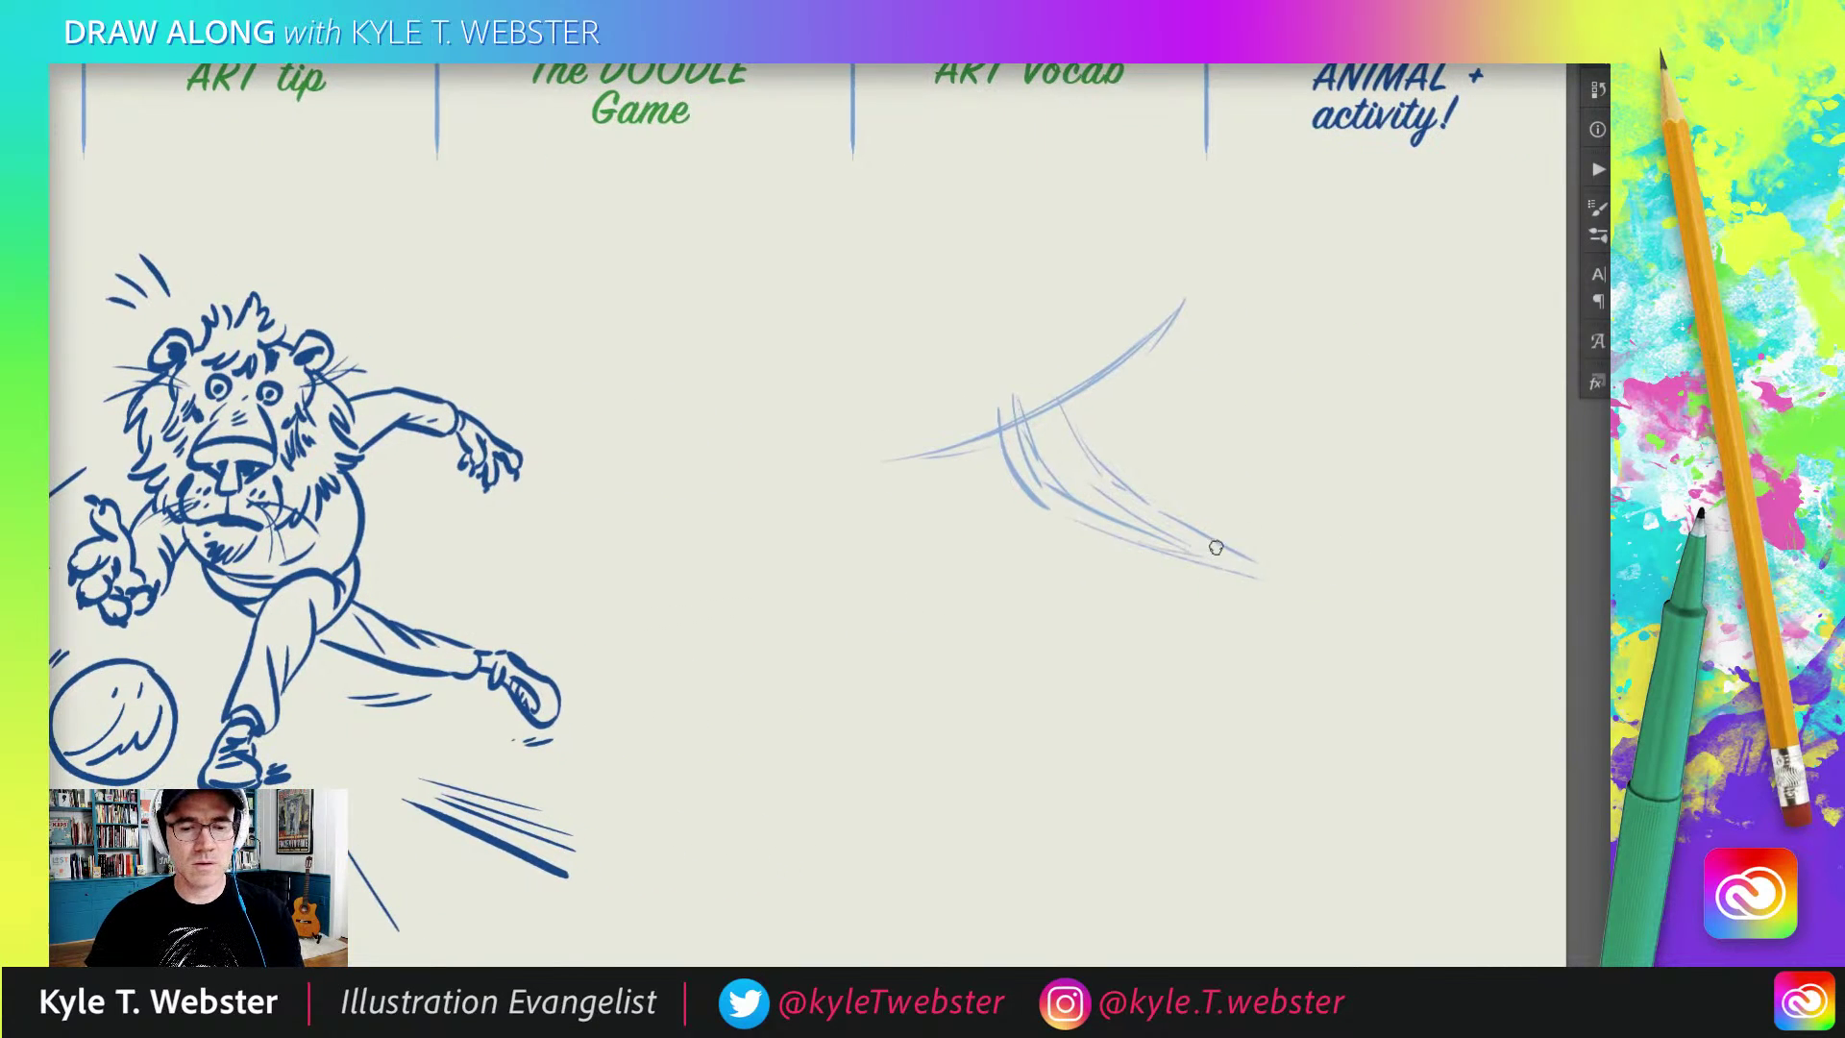
Step: Add hands and a pointed foot to the leaping figure, and thicken its shoulders and both outstretched arms
{"action": "mouse_move", "coordinate": [1215, 547]}
{"action": "left_mouse_down"}
{"action": "mouse_move", "coordinate": [1306, 598]}
{"action": "mouse_move", "coordinate": [1018, 493]}
{"action": "mouse_move", "coordinate": [1091, 540]}
{"action": "mouse_move", "coordinate": [1030, 451]}
{"action": "mouse_move", "coordinate": [1122, 470]}
{"action": "mouse_move", "coordinate": [1069, 366]}
{"action": "mouse_move", "coordinate": [1079, 389]}
{"action": "mouse_move", "coordinate": [1204, 257]}
{"action": "mouse_move", "coordinate": [1187, 300]}
{"action": "mouse_move", "coordinate": [902, 458]}
{"action": "mouse_move", "coordinate": [828, 457]}
{"action": "left_mouse_up"}
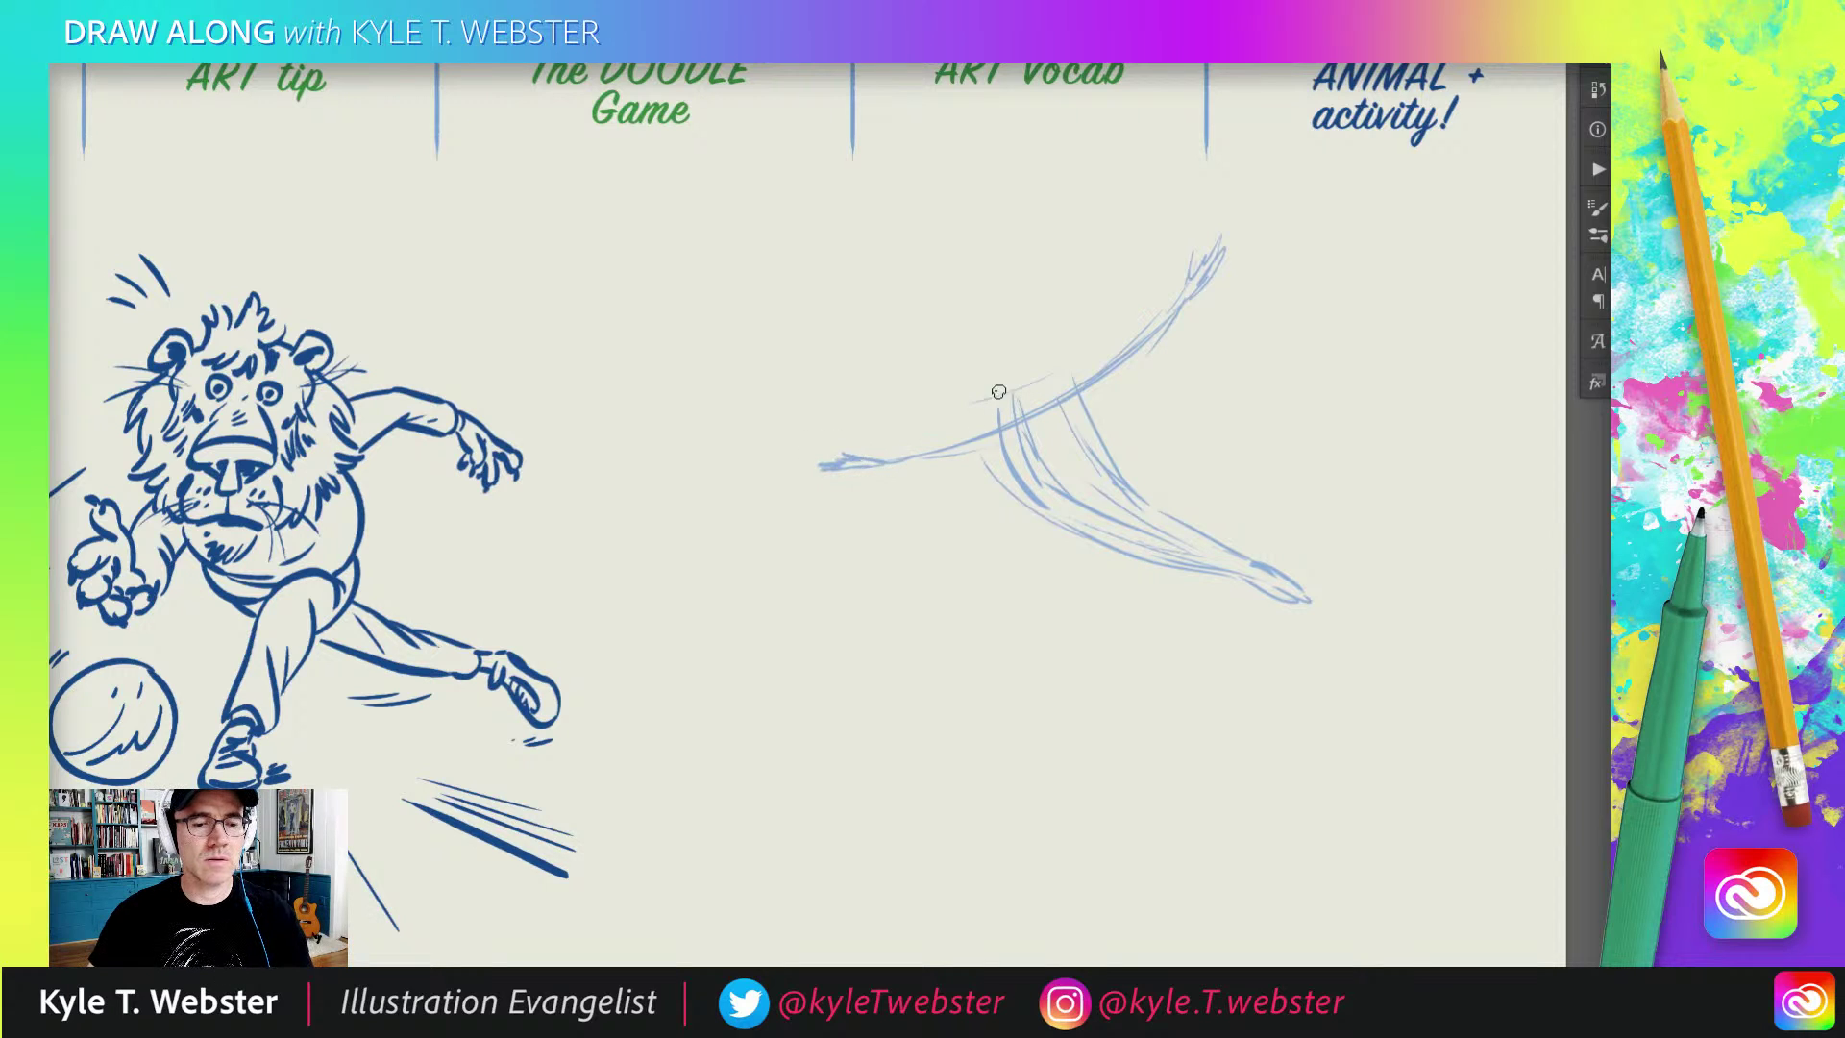
{"action": "mouse_move", "coordinate": [998, 392]}
{"action": "left_mouse_down"}
{"action": "mouse_move", "coordinate": [990, 438]}
{"action": "mouse_move", "coordinate": [978, 412]}
{"action": "mouse_move", "coordinate": [996, 483]}
{"action": "mouse_move", "coordinate": [980, 465]}
{"action": "mouse_move", "coordinate": [1020, 463]}
{"action": "mouse_move", "coordinate": [996, 488]}
{"action": "mouse_move", "coordinate": [977, 470]}
{"action": "mouse_move", "coordinate": [1065, 534]}
{"action": "mouse_move", "coordinate": [1032, 502]}
{"action": "mouse_move", "coordinate": [1067, 527]}
{"action": "mouse_move", "coordinate": [1125, 481]}
{"action": "mouse_move", "coordinate": [1037, 512]}
{"action": "mouse_move", "coordinate": [1054, 388]}
{"action": "mouse_move", "coordinate": [1105, 452]}
{"action": "mouse_move", "coordinate": [1063, 369]}
{"action": "mouse_move", "coordinate": [1176, 331]}
{"action": "mouse_move", "coordinate": [1074, 419]}
{"action": "mouse_move", "coordinate": [1185, 286]}
{"action": "left_mouse_up"}
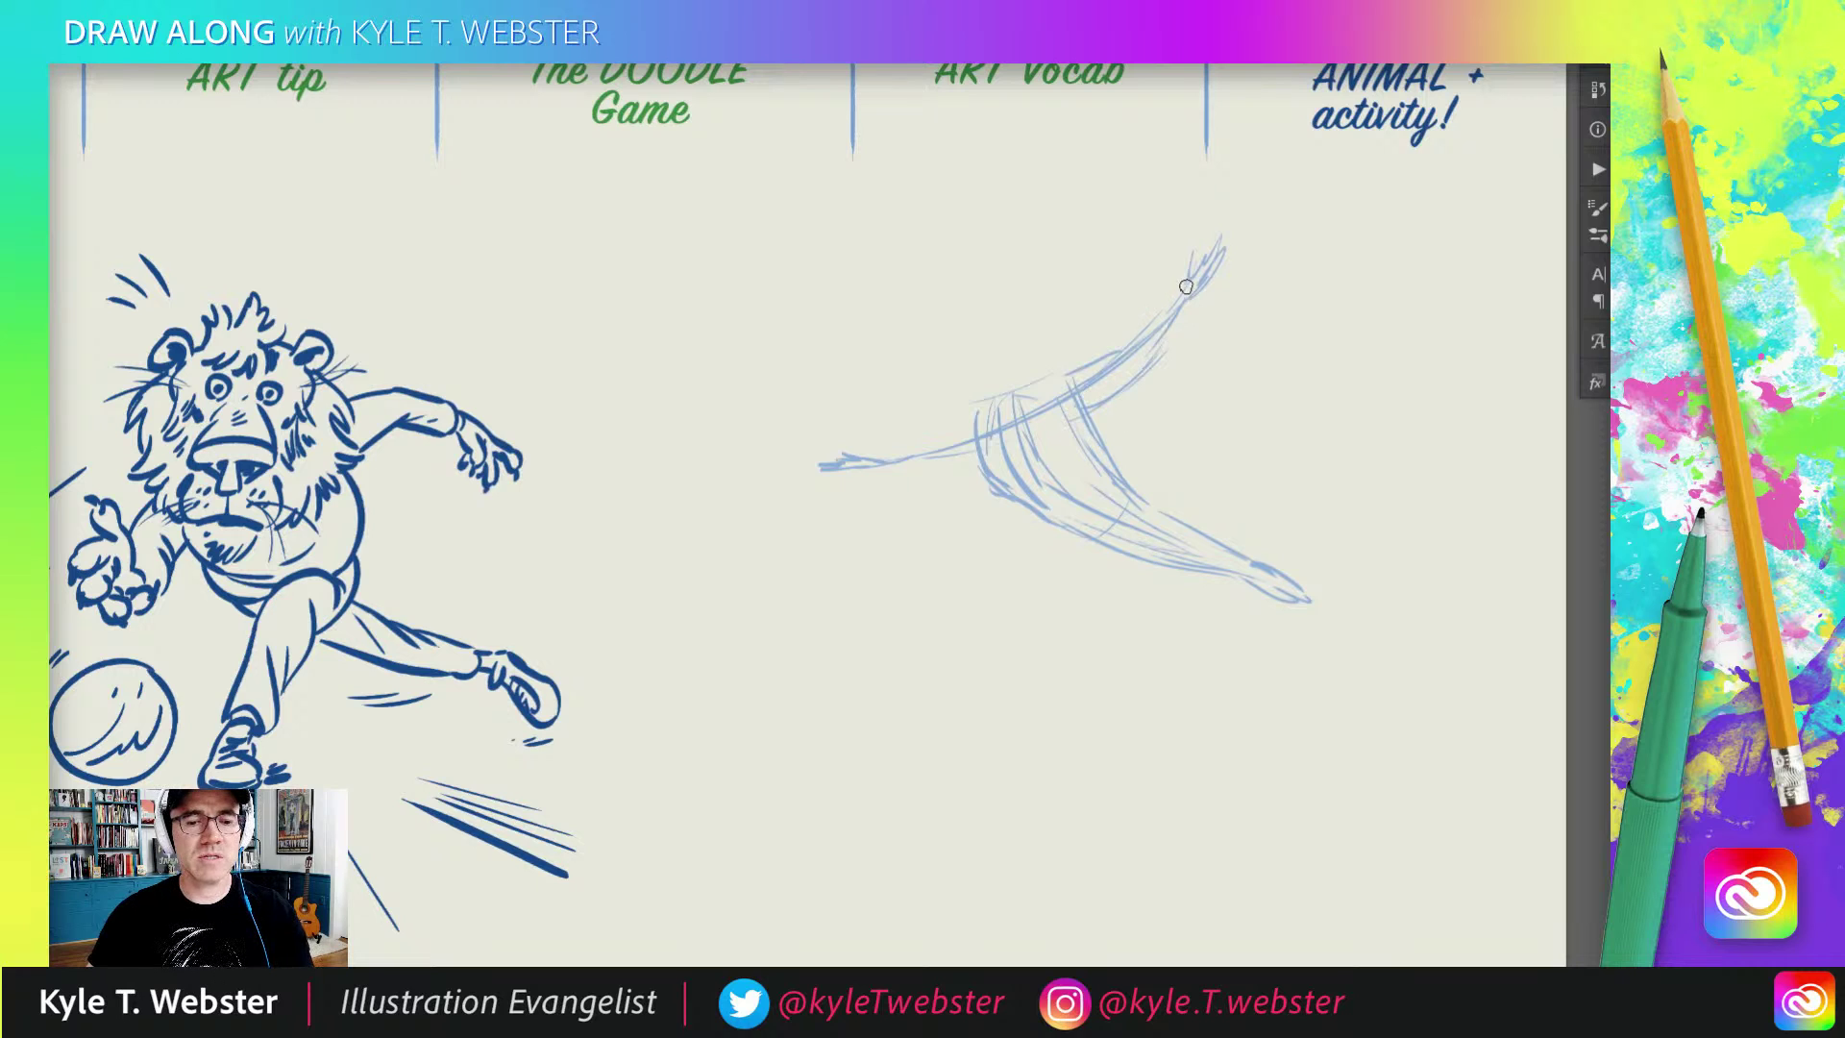
{"action": "left_click_drag", "start_coordinate": [1103, 396], "coordinate": [1206, 254]}
{"action": "left_click_drag", "start_coordinate": [1090, 361], "coordinate": [1203, 255]}
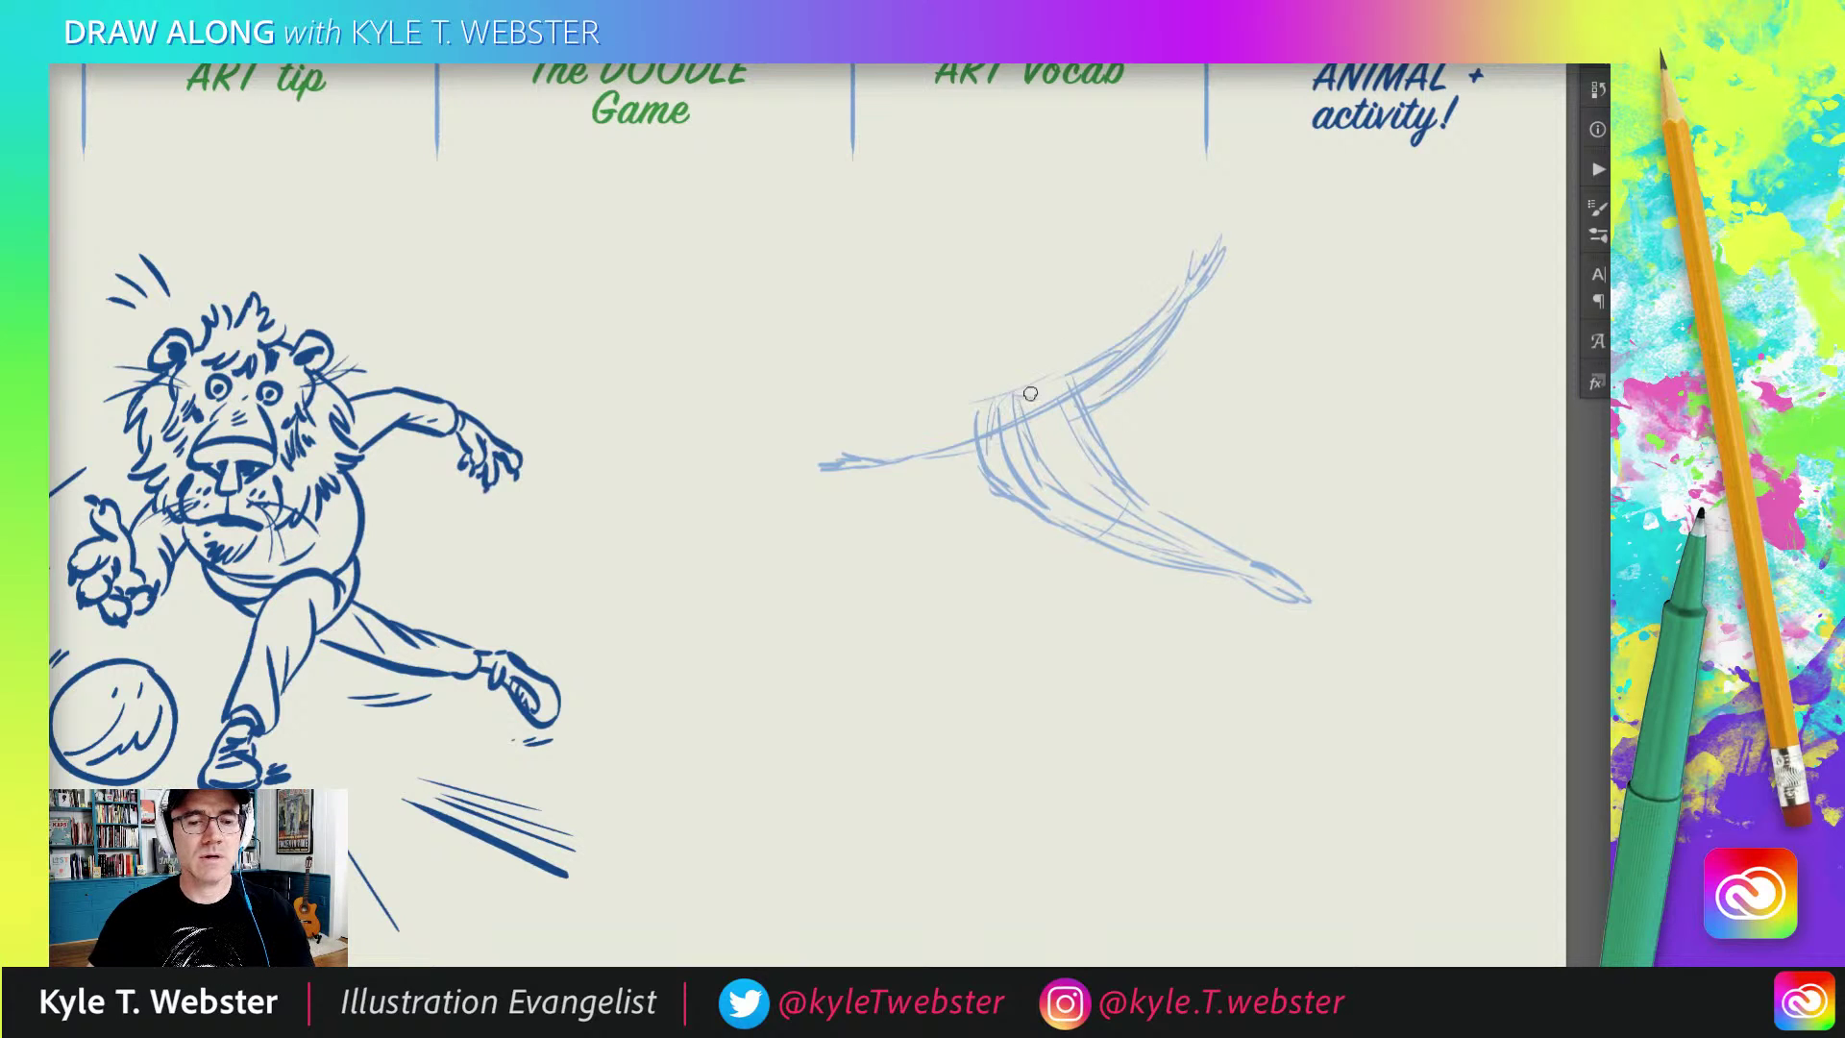
{"action": "left_click_drag", "start_coordinate": [995, 415], "coordinate": [848, 464]}
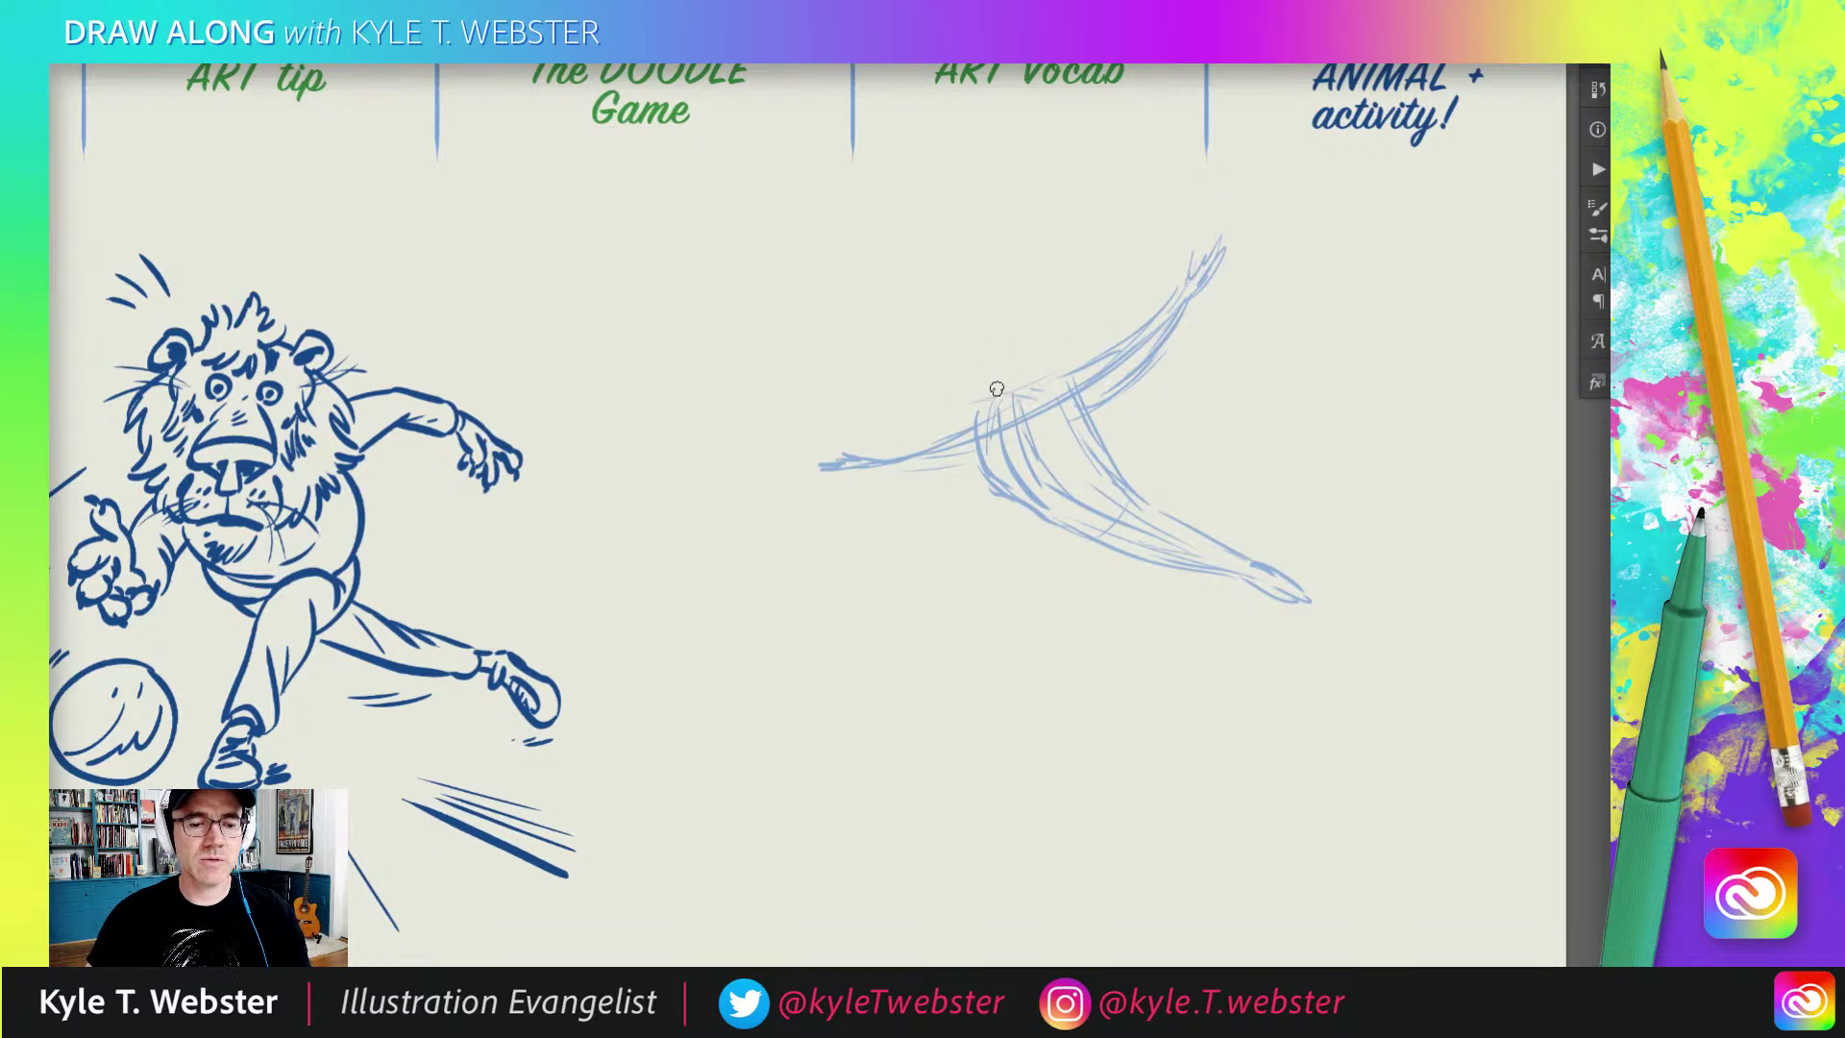
Step: Sketch a rounded animal head on the leaping figure, with a muzzle, small ears, whiskers and a neck joining the shoulders
{"action": "mouse_move", "coordinate": [983, 355]}
{"action": "left_mouse_down"}
{"action": "mouse_move", "coordinate": [1000, 374]}
{"action": "mouse_move", "coordinate": [1049, 370]}
{"action": "left_mouse_up"}
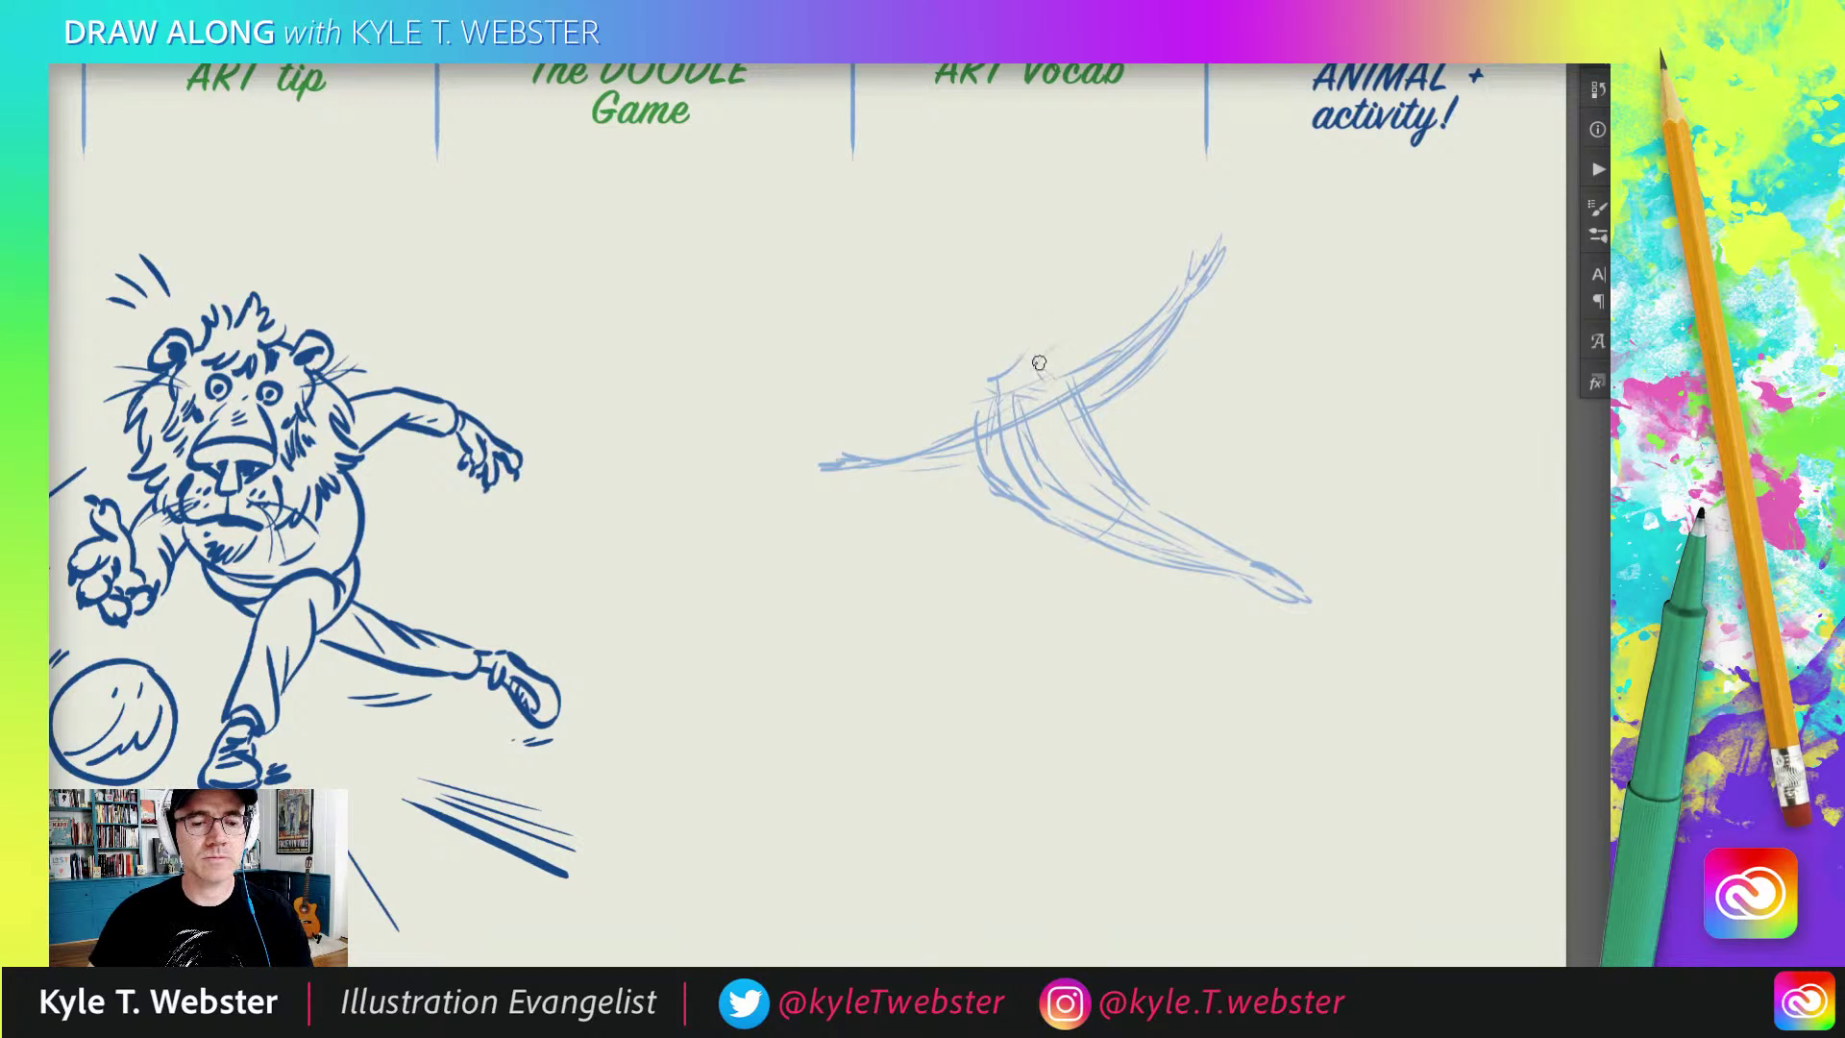
{"action": "mouse_move", "coordinate": [1045, 370]}
{"action": "left_mouse_down"}
{"action": "mouse_move", "coordinate": [972, 323]}
{"action": "mouse_move", "coordinate": [960, 369]}
{"action": "mouse_move", "coordinate": [959, 353]}
{"action": "mouse_move", "coordinate": [988, 395]}
{"action": "mouse_move", "coordinate": [961, 316]}
{"action": "mouse_move", "coordinate": [997, 297]}
{"action": "mouse_move", "coordinate": [1054, 333]}
{"action": "mouse_move", "coordinate": [1038, 374]}
{"action": "mouse_move", "coordinate": [1014, 292]}
{"action": "mouse_move", "coordinate": [975, 331]}
{"action": "left_mouse_up"}
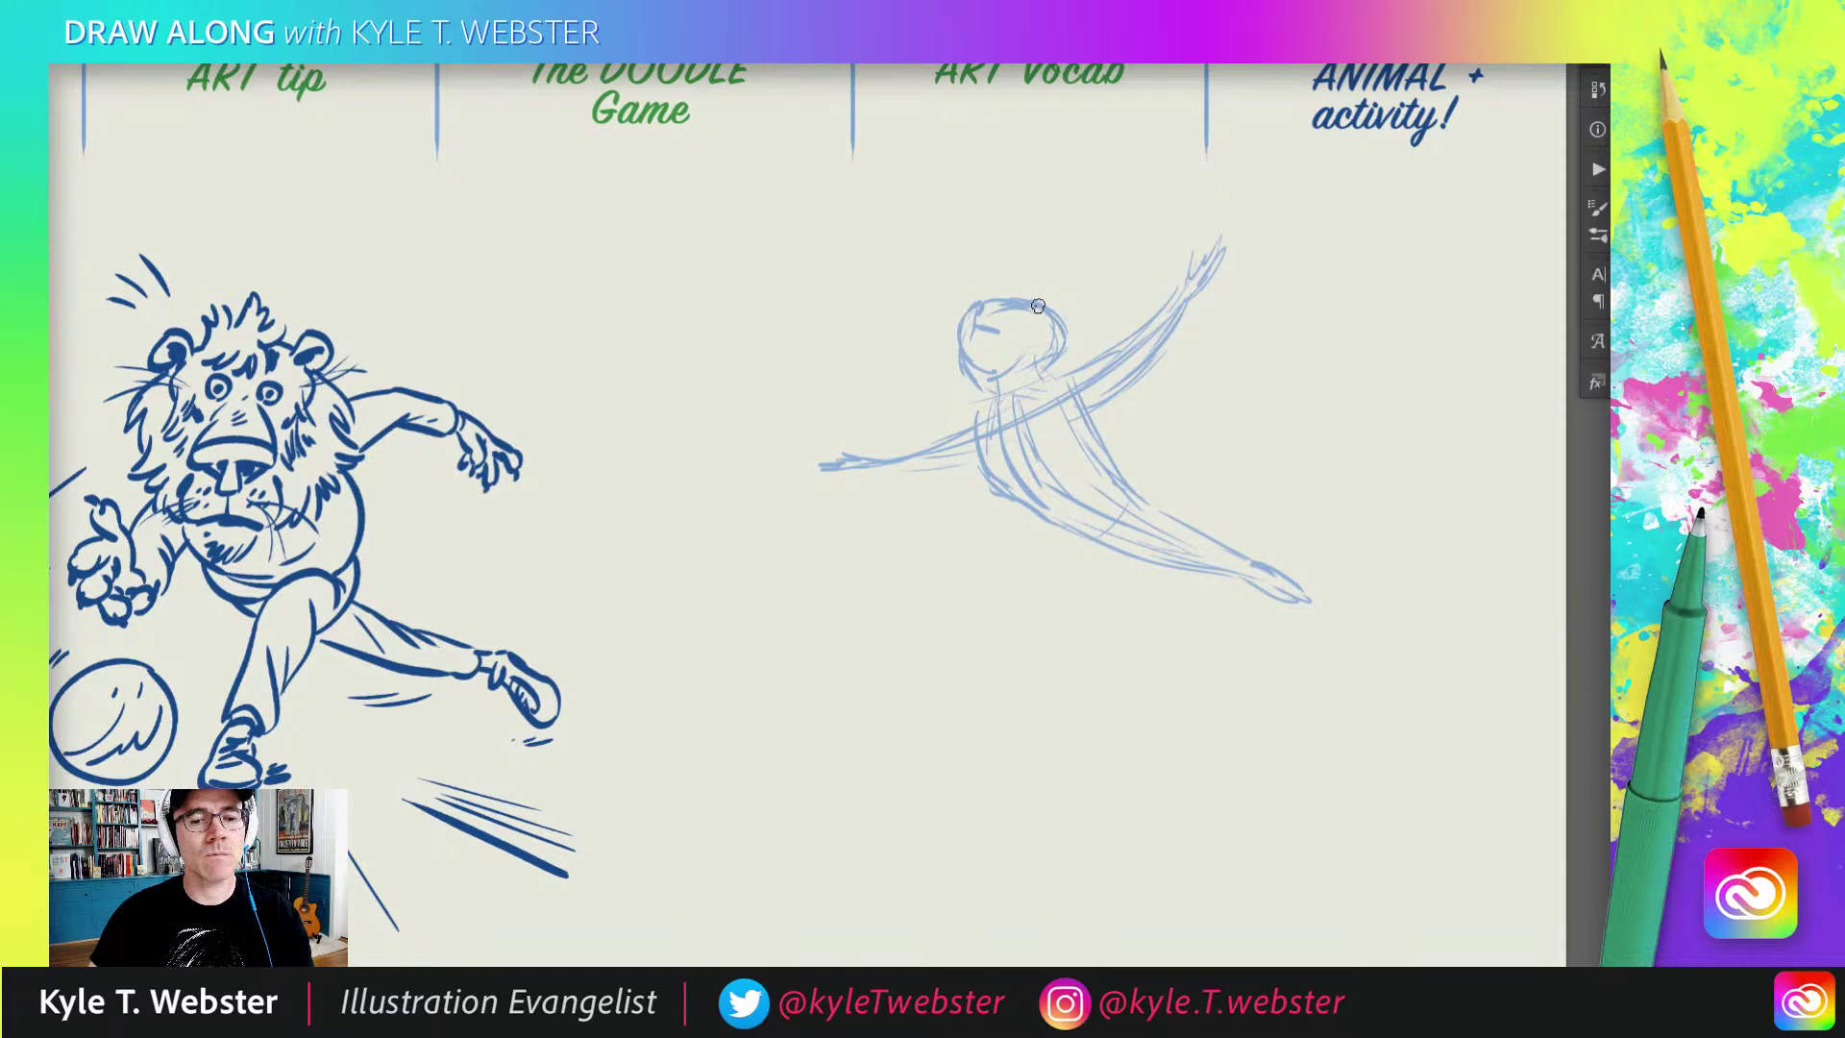
{"action": "left_click_drag", "start_coordinate": [1043, 303], "coordinate": [1072, 329]}
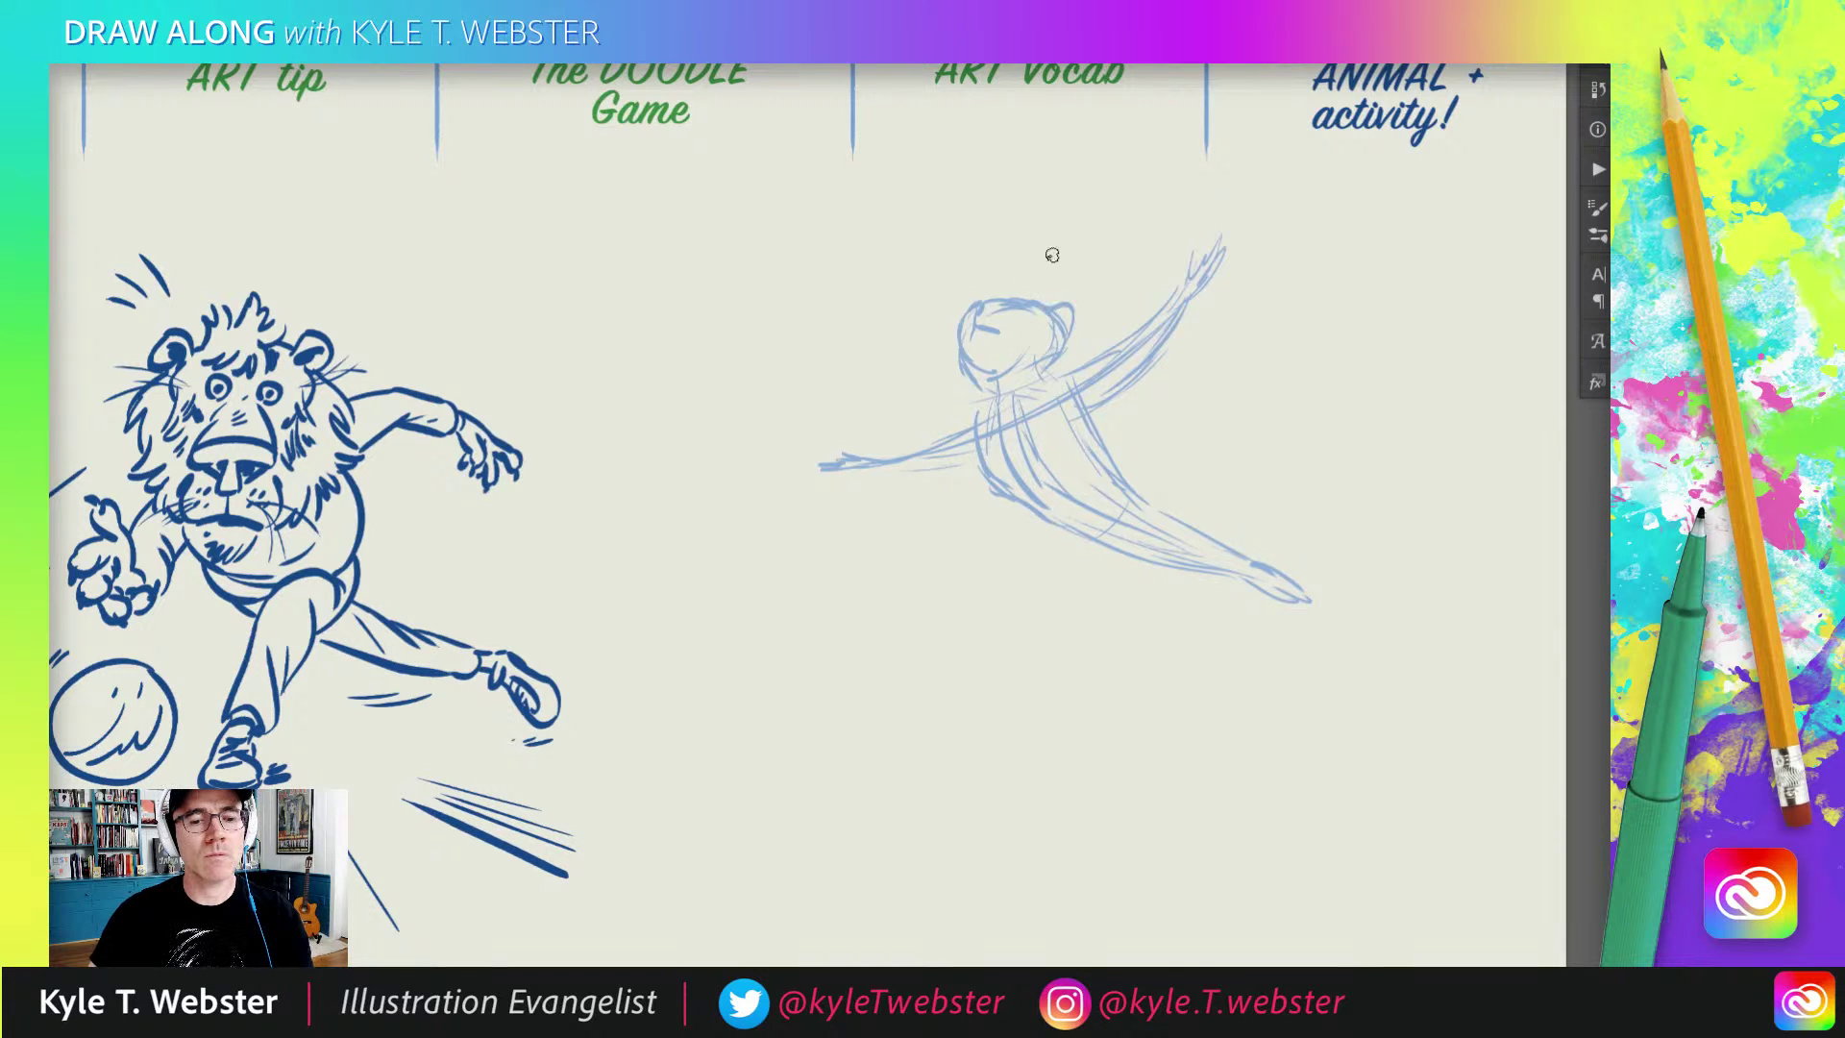
{"action": "key", "text": "ctrl+z"}
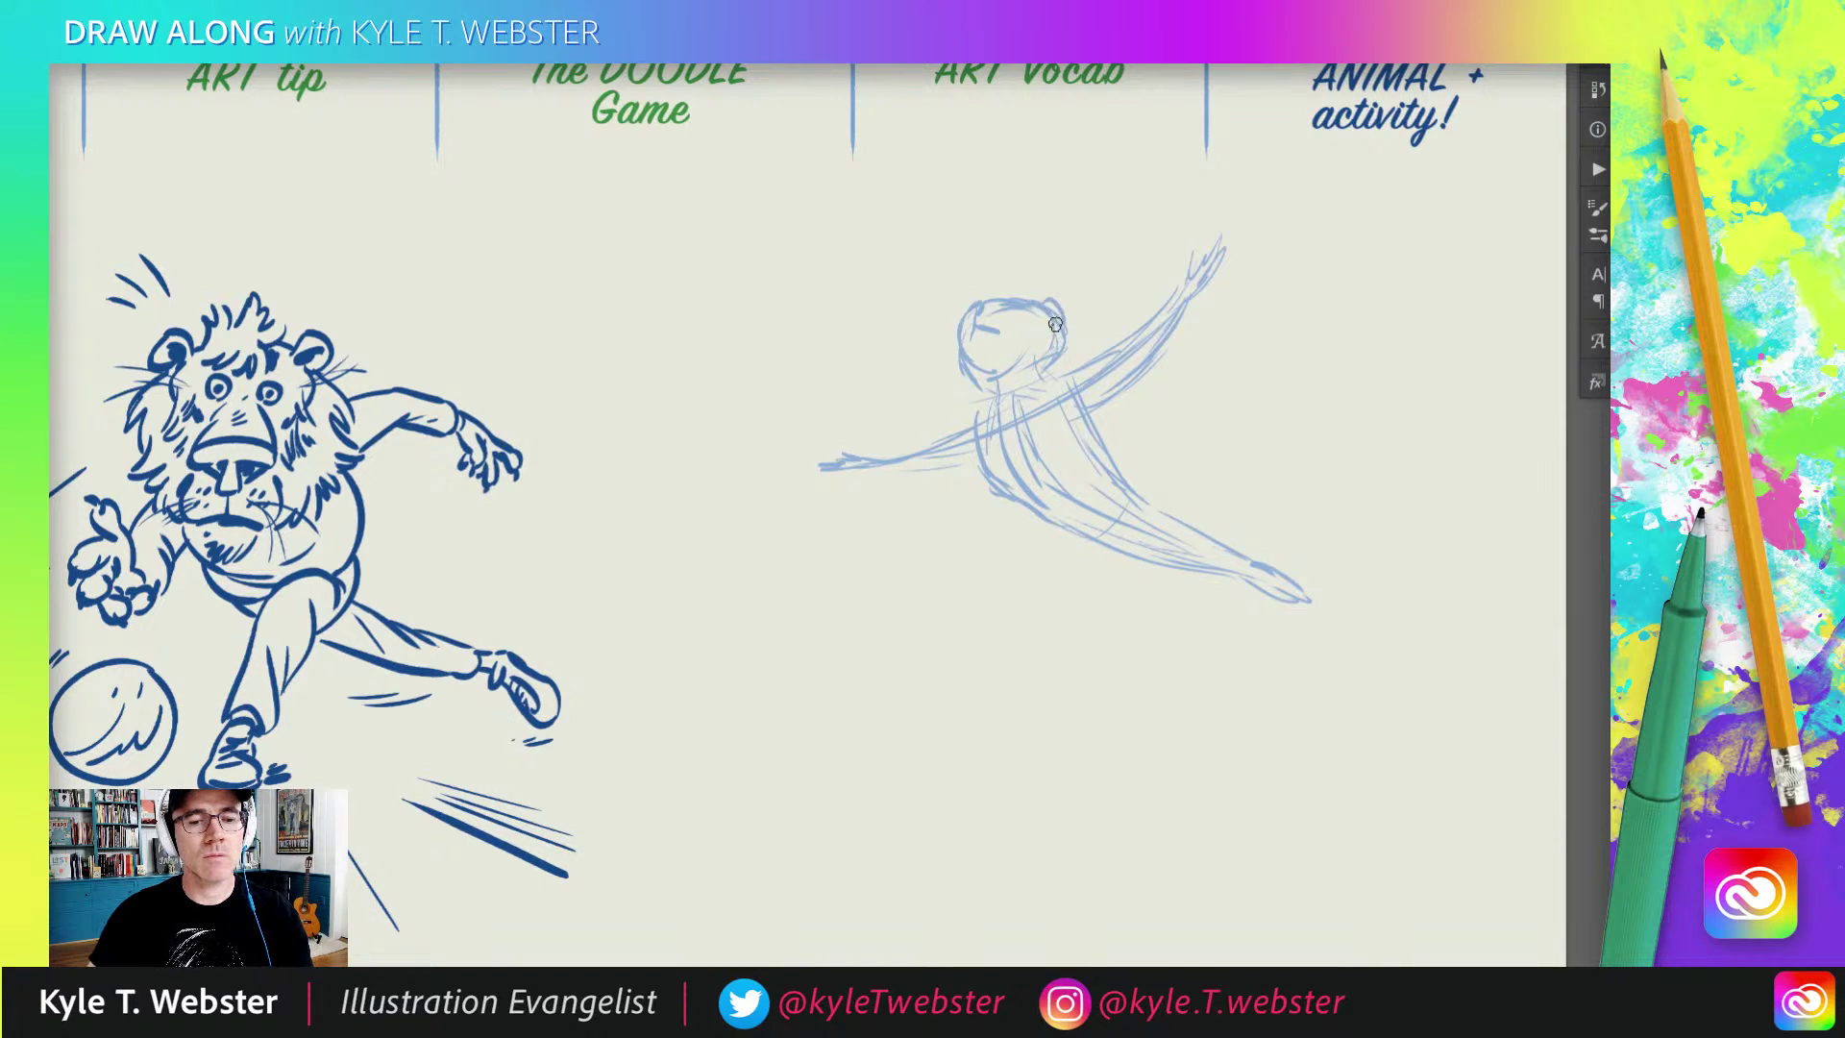
{"action": "mouse_move", "coordinate": [1064, 353]}
{"action": "left_mouse_down"}
{"action": "mouse_move", "coordinate": [1046, 297]}
{"action": "mouse_move", "coordinate": [1052, 312]}
{"action": "mouse_move", "coordinate": [995, 289]}
{"action": "mouse_move", "coordinate": [986, 327]}
{"action": "mouse_move", "coordinate": [1032, 260]}
{"action": "mouse_move", "coordinate": [1001, 309]}
{"action": "mouse_move", "coordinate": [979, 283]}
{"action": "mouse_move", "coordinate": [943, 336]}
{"action": "mouse_move", "coordinate": [998, 384]}
{"action": "left_mouse_up"}
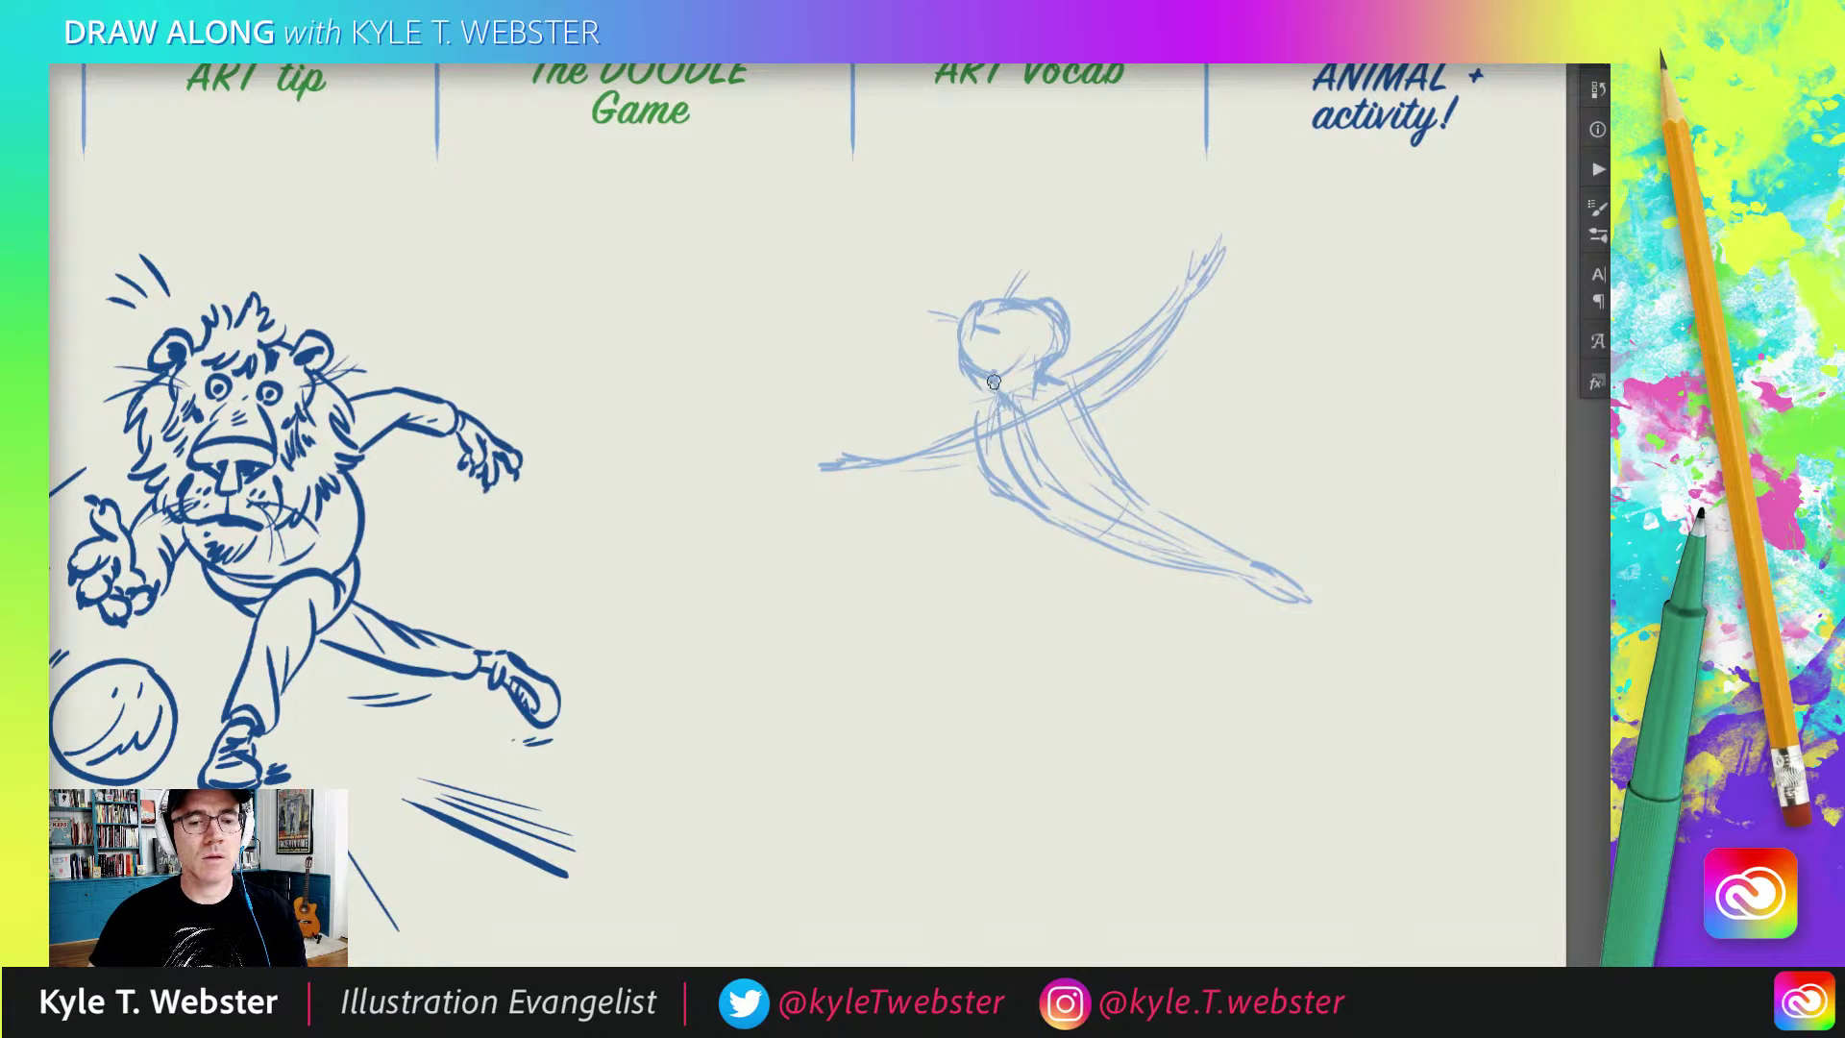
Step: Define the back of the neck and sketch the U-shaped neckline and armhole of a sleeveless top on the leaping animal
{"action": "key", "text": "ctrl+equal"}
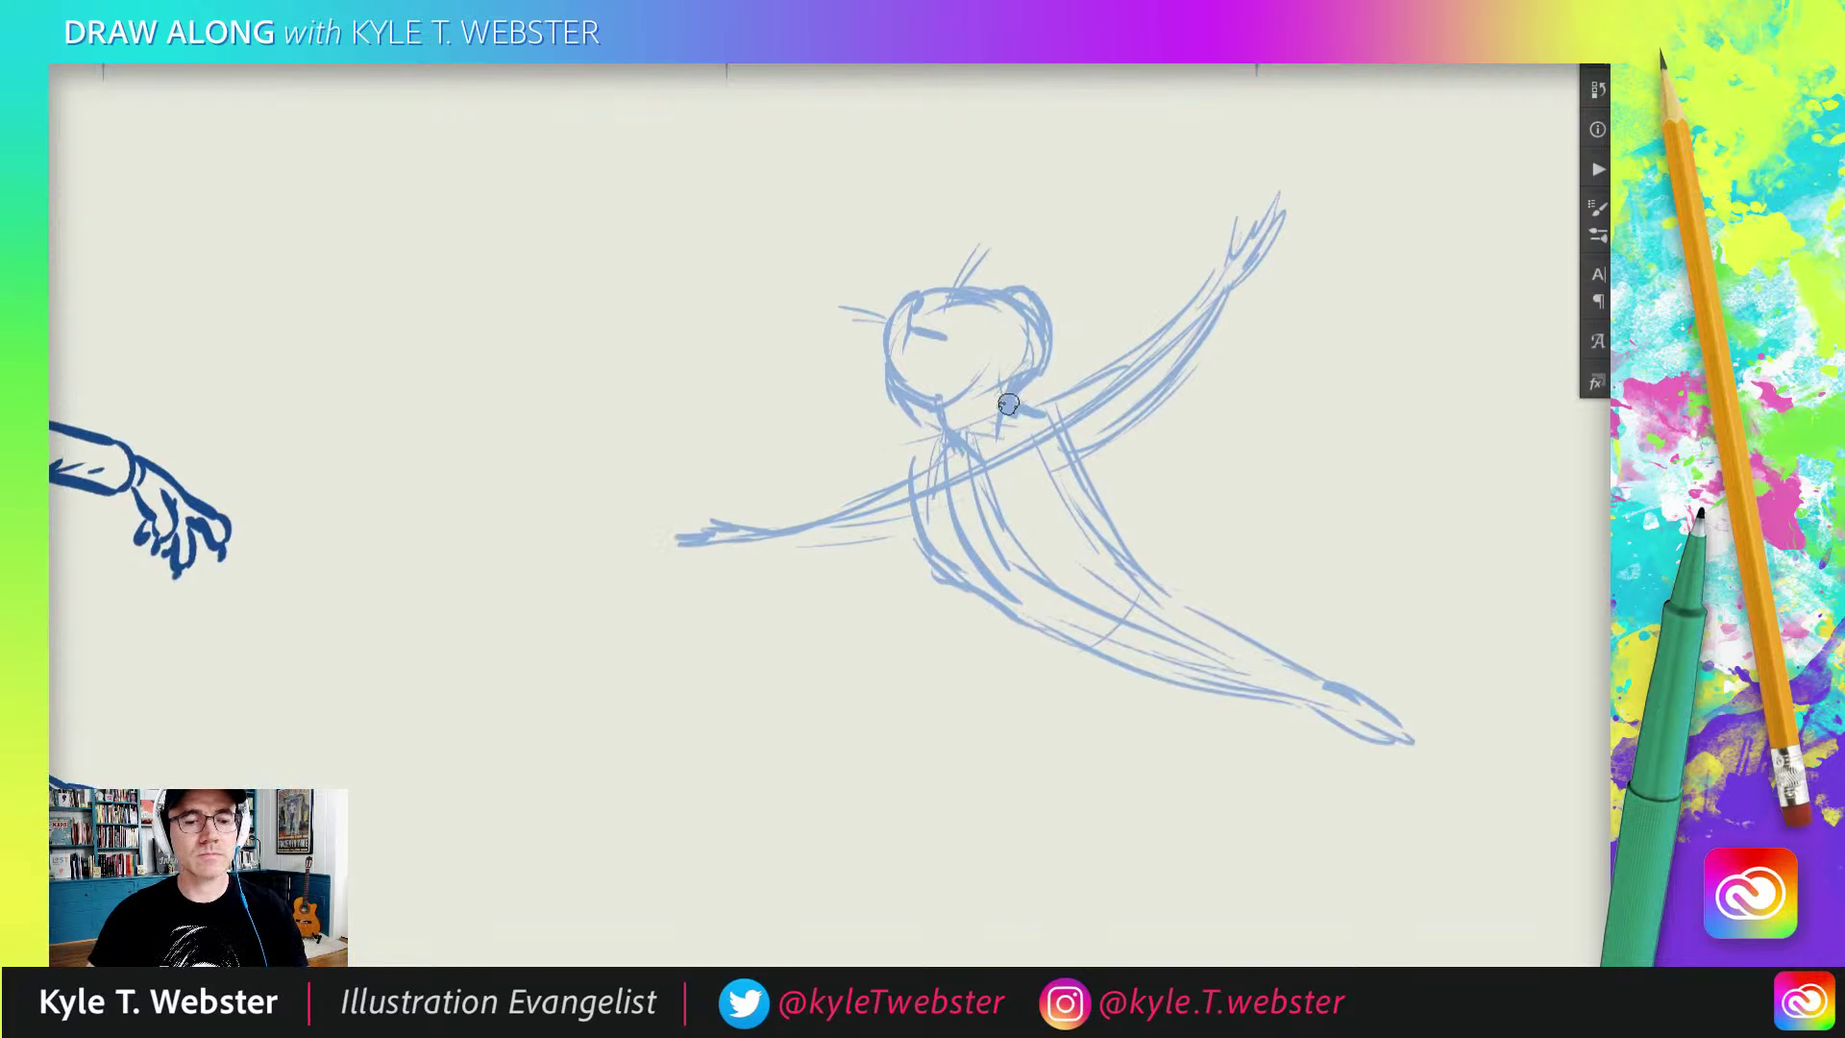
{"action": "left_click_drag", "start_coordinate": [1008, 404], "coordinate": [1025, 430]}
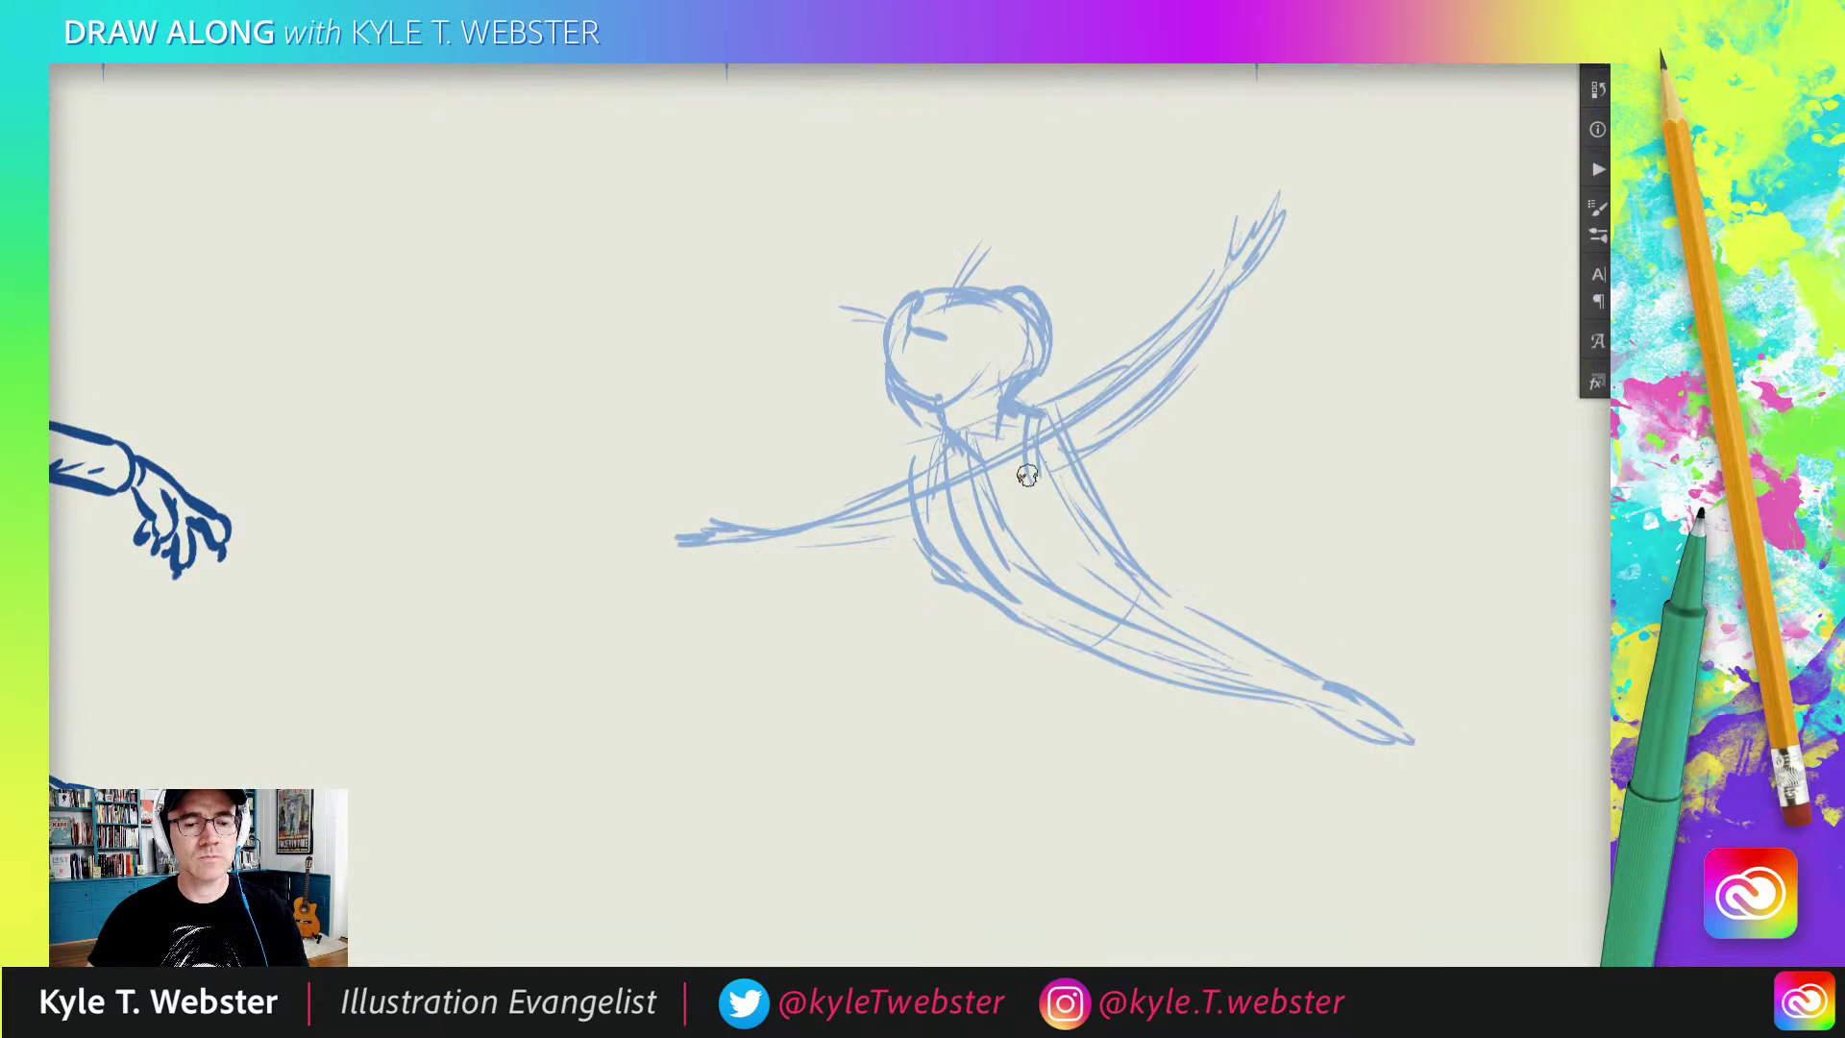
{"action": "mouse_move", "coordinate": [1027, 475]}
{"action": "left_mouse_down"}
{"action": "mouse_move", "coordinate": [1019, 517]}
{"action": "mouse_move", "coordinate": [943, 429]}
{"action": "mouse_move", "coordinate": [984, 482]}
{"action": "mouse_move", "coordinate": [1029, 405]}
{"action": "mouse_move", "coordinate": [1048, 487]}
{"action": "mouse_move", "coordinate": [1092, 453]}
{"action": "left_mouse_up"}
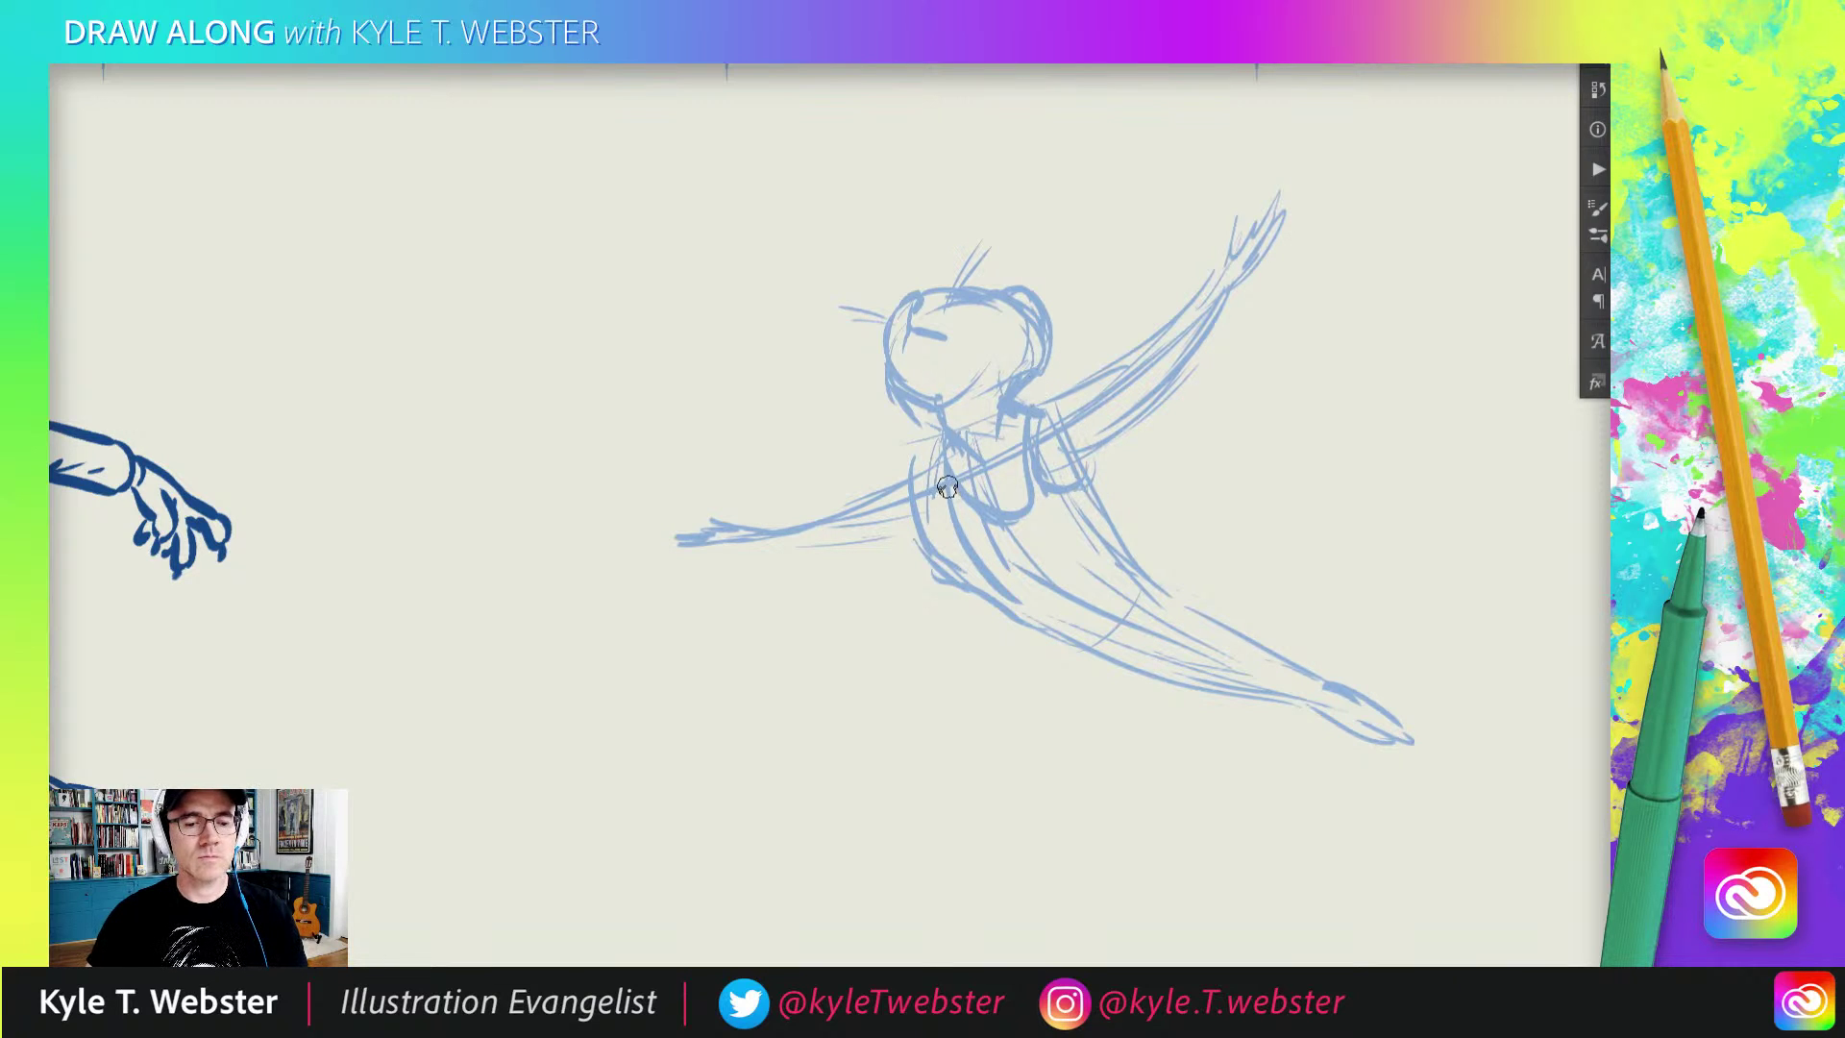
Step: Strengthen the contours of both outstretched arms and build up the fingers on both paws
{"action": "mouse_move", "coordinate": [943, 464]}
{"action": "left_mouse_down"}
{"action": "mouse_move", "coordinate": [973, 554]}
{"action": "mouse_move", "coordinate": [918, 457]}
{"action": "mouse_move", "coordinate": [930, 467]}
{"action": "mouse_move", "coordinate": [887, 499]}
{"action": "mouse_move", "coordinate": [942, 507]}
{"action": "mouse_move", "coordinate": [785, 552]}
{"action": "mouse_move", "coordinate": [888, 500]}
{"action": "mouse_move", "coordinate": [778, 526]}
{"action": "mouse_move", "coordinate": [838, 546]}
{"action": "mouse_move", "coordinate": [740, 550]}
{"action": "left_mouse_up"}
{"action": "left_click_drag", "start_coordinate": [1045, 415], "coordinate": [1168, 330]}
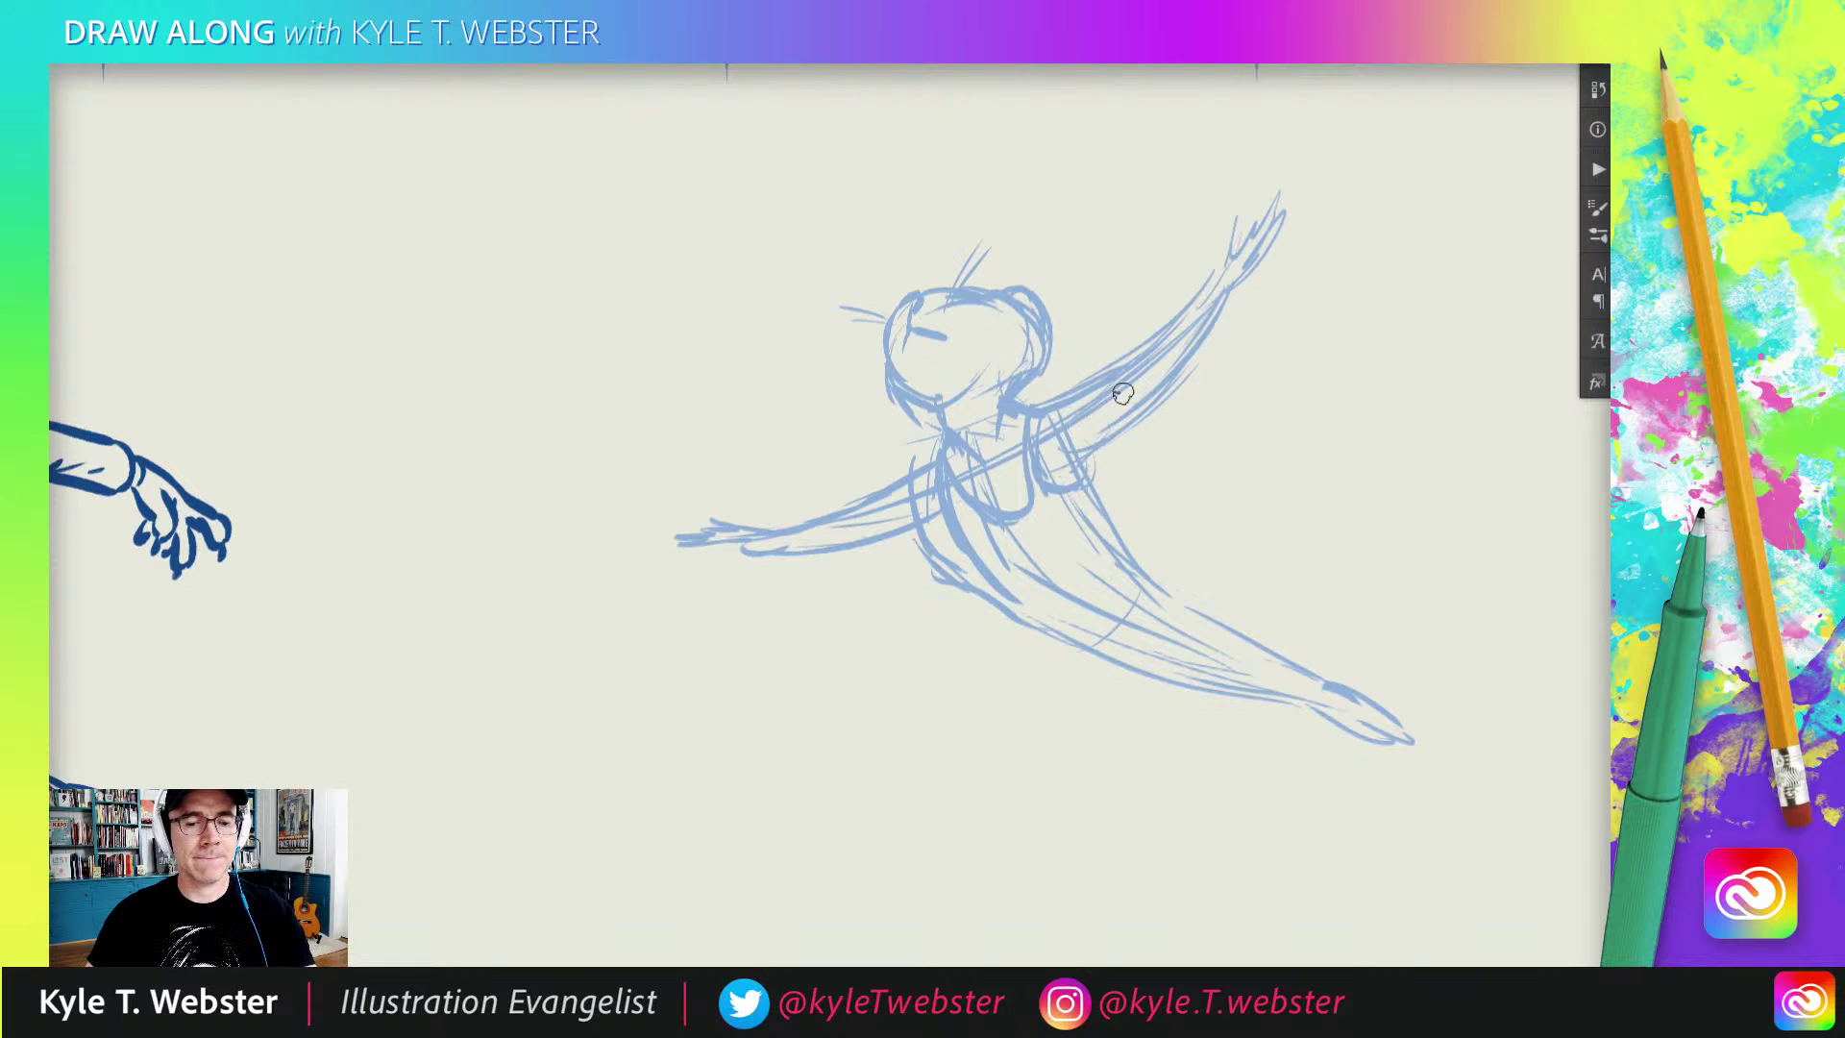
{"action": "mouse_move", "coordinate": [1076, 452]}
{"action": "left_mouse_down"}
{"action": "mouse_move", "coordinate": [1259, 226]}
{"action": "mouse_move", "coordinate": [1264, 279]}
{"action": "mouse_move", "coordinate": [1219, 290]}
{"action": "mouse_move", "coordinate": [1252, 279]}
{"action": "mouse_move", "coordinate": [1219, 251]}
{"action": "mouse_move", "coordinate": [1231, 233]}
{"action": "mouse_move", "coordinate": [1227, 265]}
{"action": "mouse_move", "coordinate": [1269, 241]}
{"action": "mouse_move", "coordinate": [1260, 278]}
{"action": "mouse_move", "coordinate": [1277, 246]}
{"action": "mouse_move", "coordinate": [1260, 280]}
{"action": "mouse_move", "coordinate": [1231, 255]}
{"action": "mouse_move", "coordinate": [1257, 277]}
{"action": "mouse_move", "coordinate": [1270, 227]}
{"action": "mouse_move", "coordinate": [1201, 285]}
{"action": "mouse_move", "coordinate": [1219, 247]}
{"action": "mouse_move", "coordinate": [1215, 317]}
{"action": "left_mouse_up"}
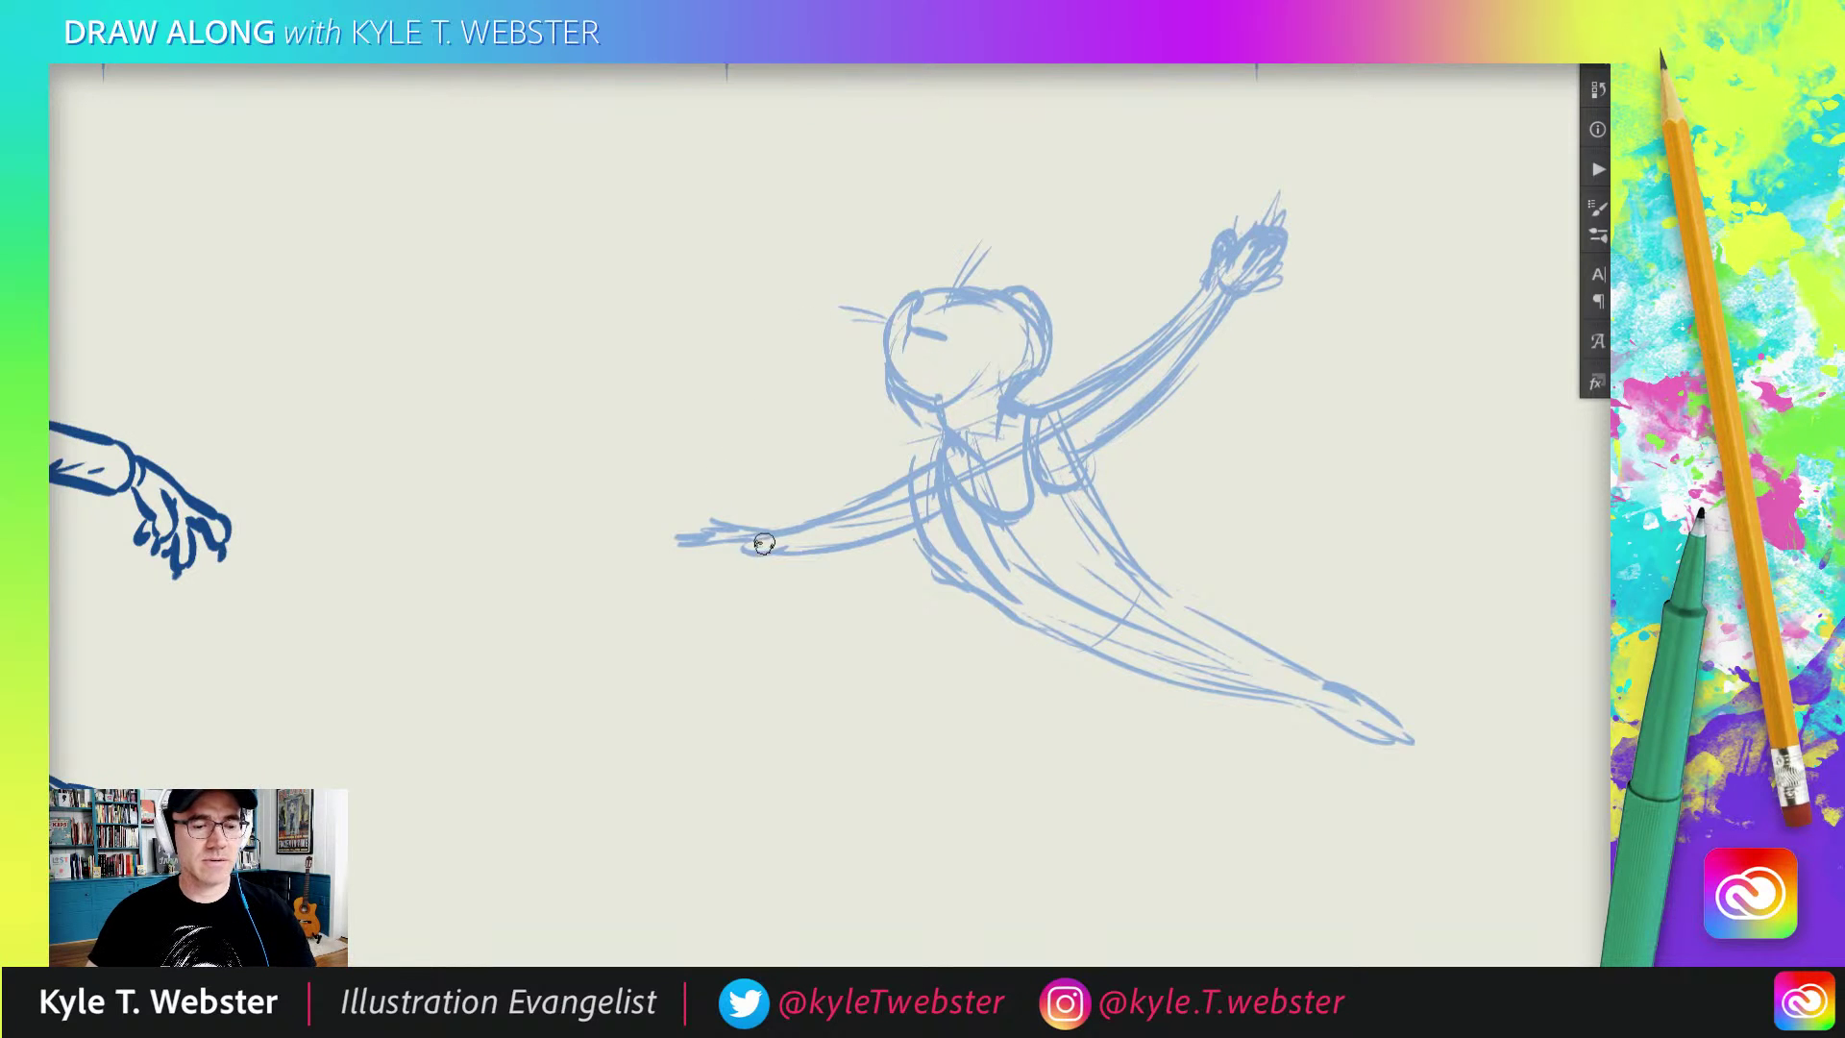
{"action": "mouse_move", "coordinate": [750, 544]}
{"action": "left_mouse_down"}
{"action": "mouse_move", "coordinate": [715, 562]}
{"action": "mouse_move", "coordinate": [788, 547]}
{"action": "mouse_move", "coordinate": [754, 557]}
{"action": "left_mouse_up"}
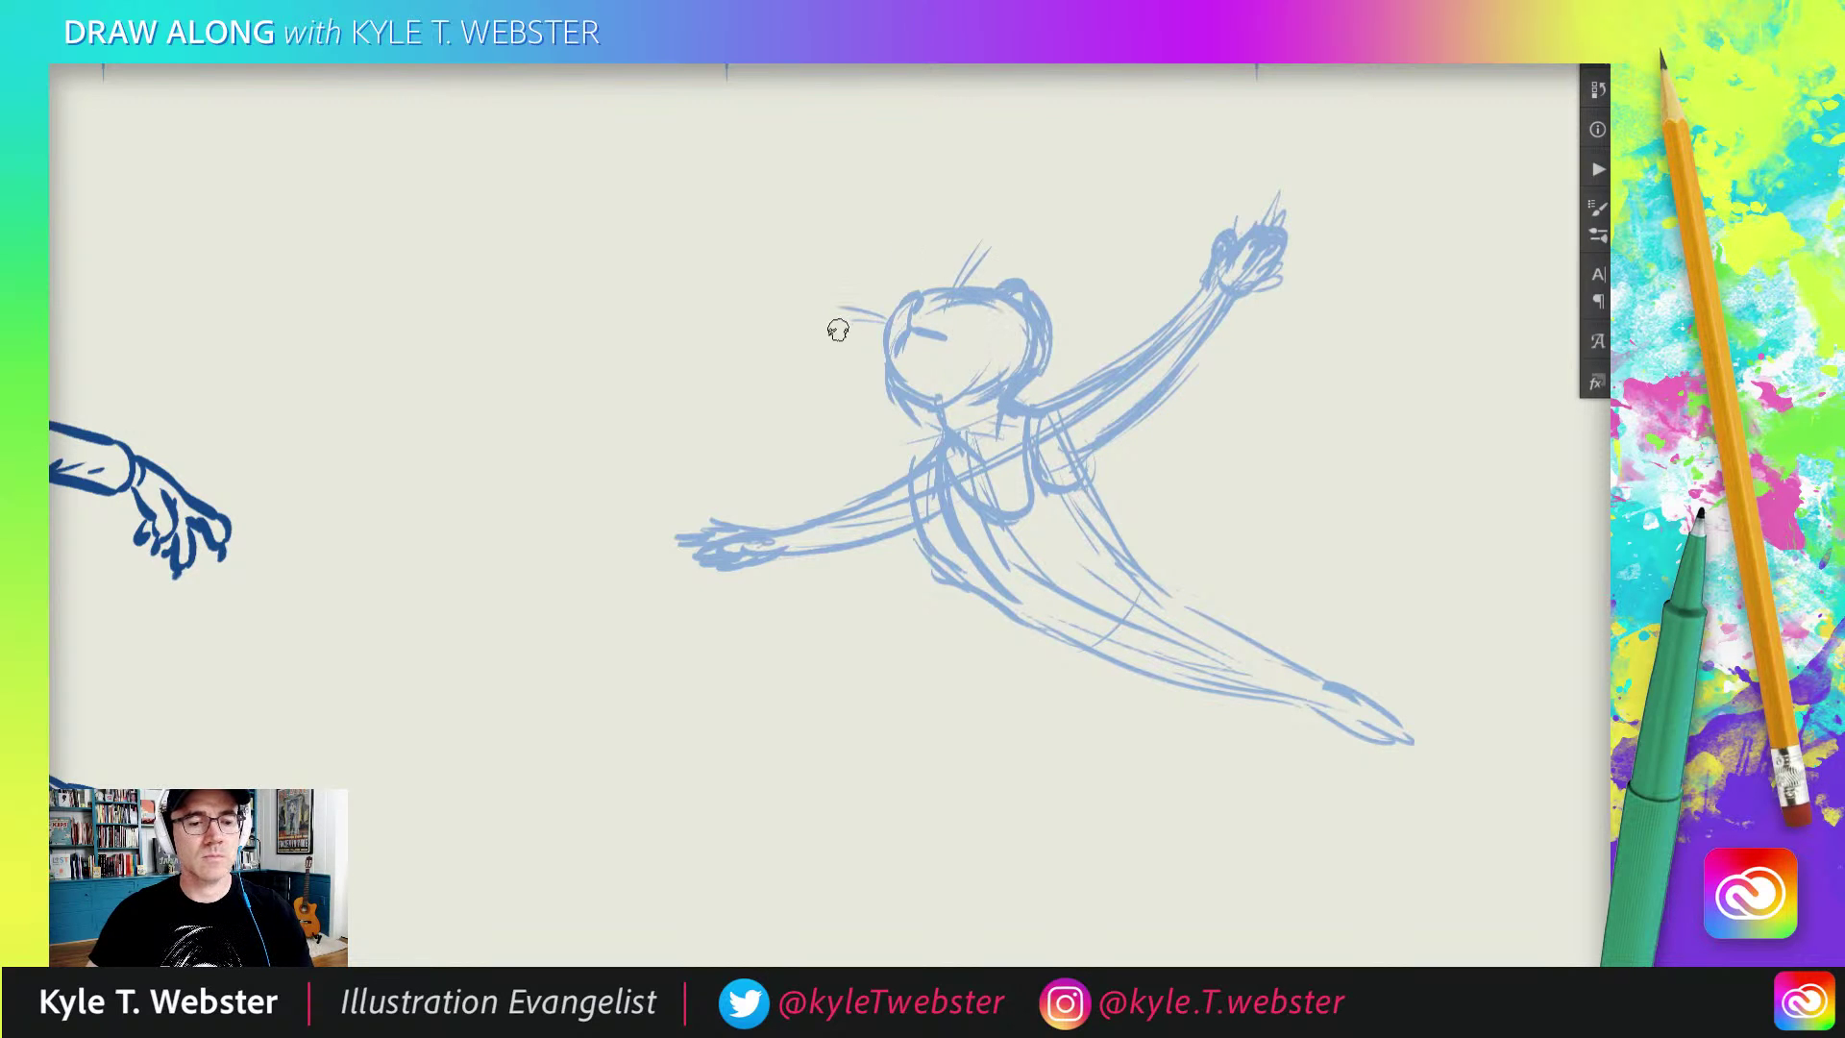
Step: Darken the chest edge, neckline and shoulder strap of the leaping animal's sleeveless top
{"action": "left_click_drag", "start_coordinate": [643, 370], "coordinate": [585, 324]}
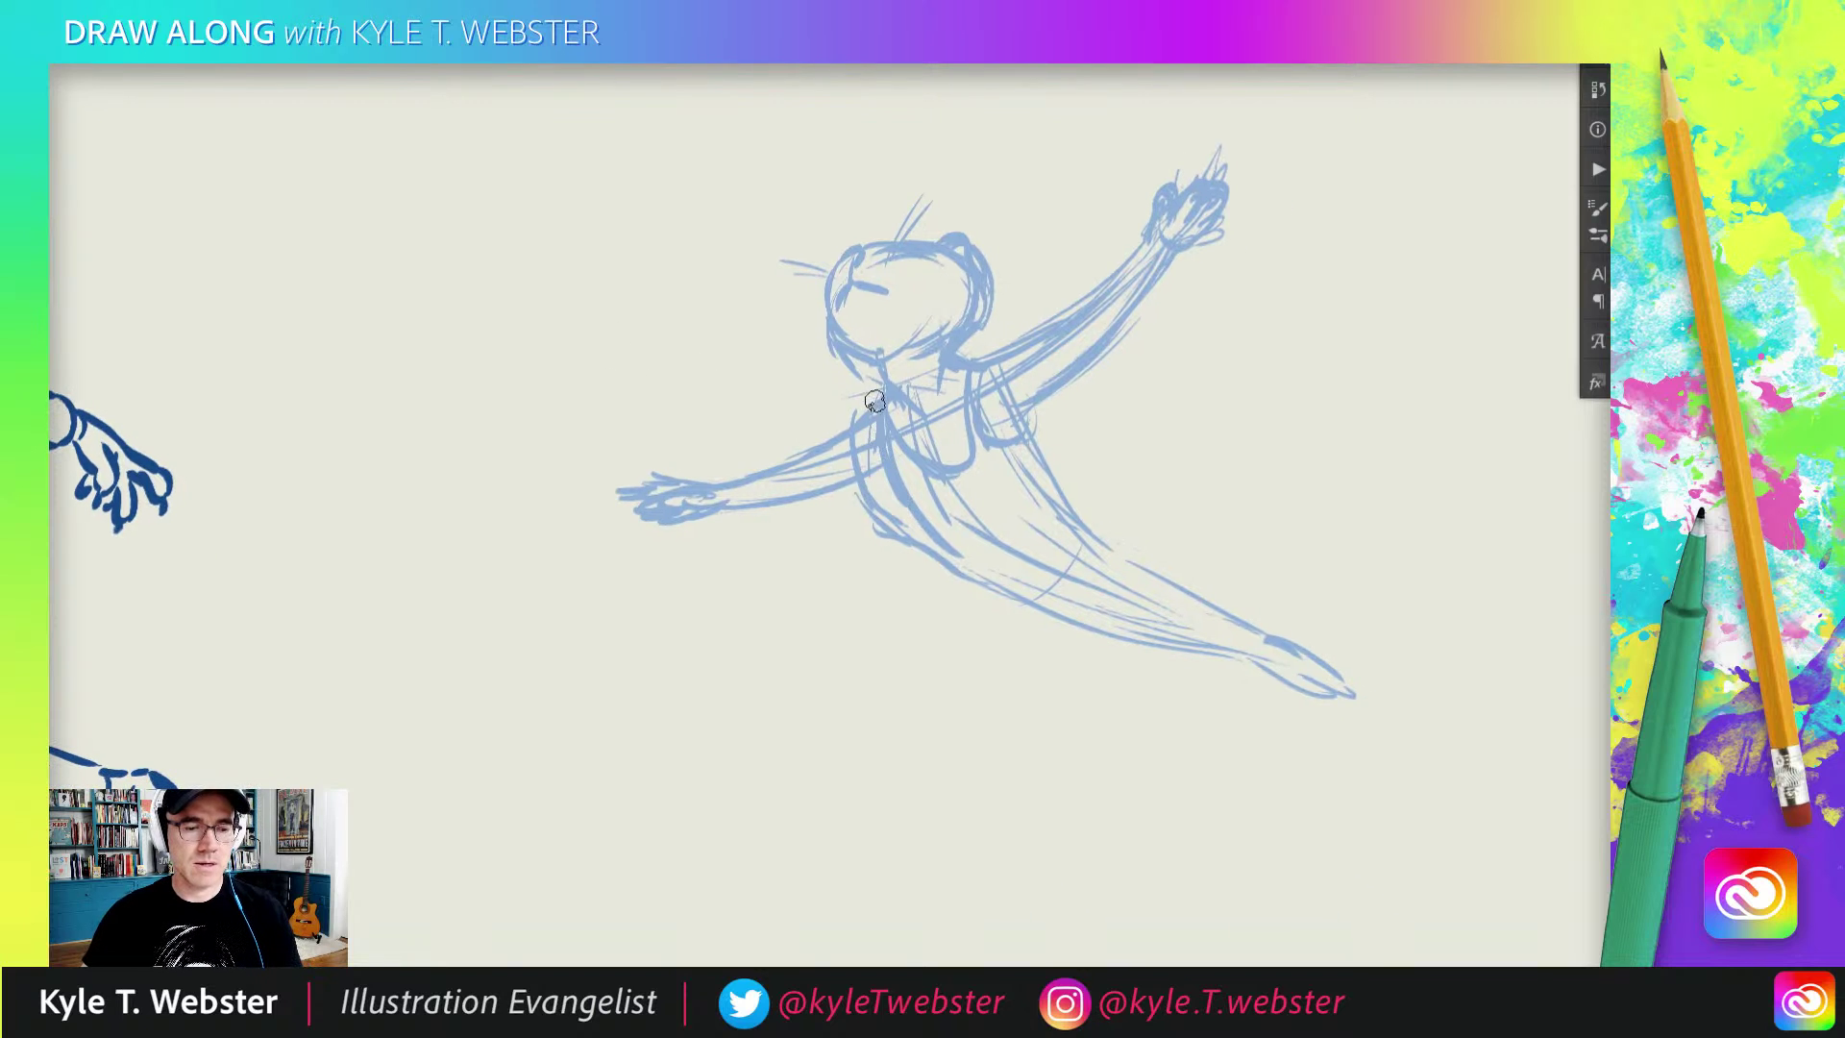
{"action": "left_click_drag", "start_coordinate": [906, 512], "coordinate": [958, 565]}
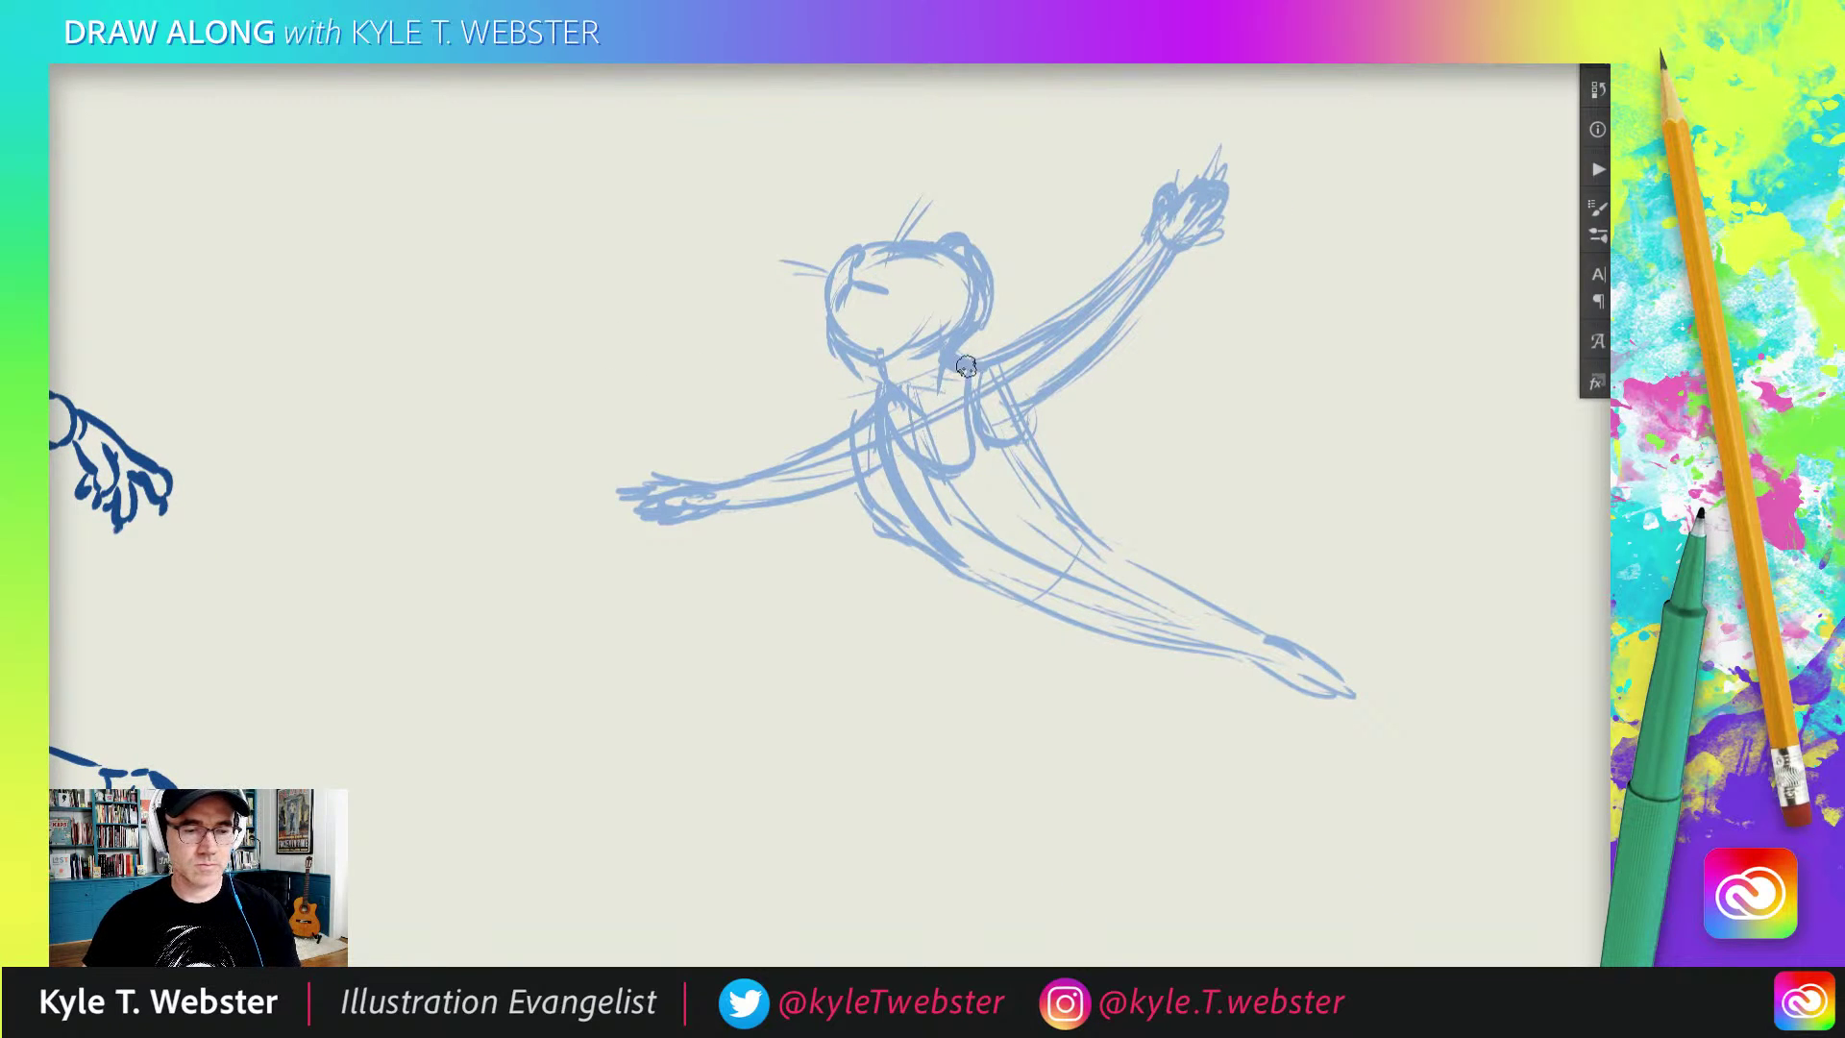
{"action": "mouse_move", "coordinate": [963, 360]}
{"action": "left_mouse_down"}
{"action": "mouse_move", "coordinate": [955, 439]}
{"action": "mouse_move", "coordinate": [925, 474]}
{"action": "mouse_move", "coordinate": [902, 384]}
{"action": "mouse_move", "coordinate": [964, 386]}
{"action": "mouse_move", "coordinate": [946, 452]}
{"action": "mouse_move", "coordinate": [977, 370]}
{"action": "left_mouse_up"}
{"action": "left_click_drag", "start_coordinate": [994, 440], "coordinate": [1033, 413]}
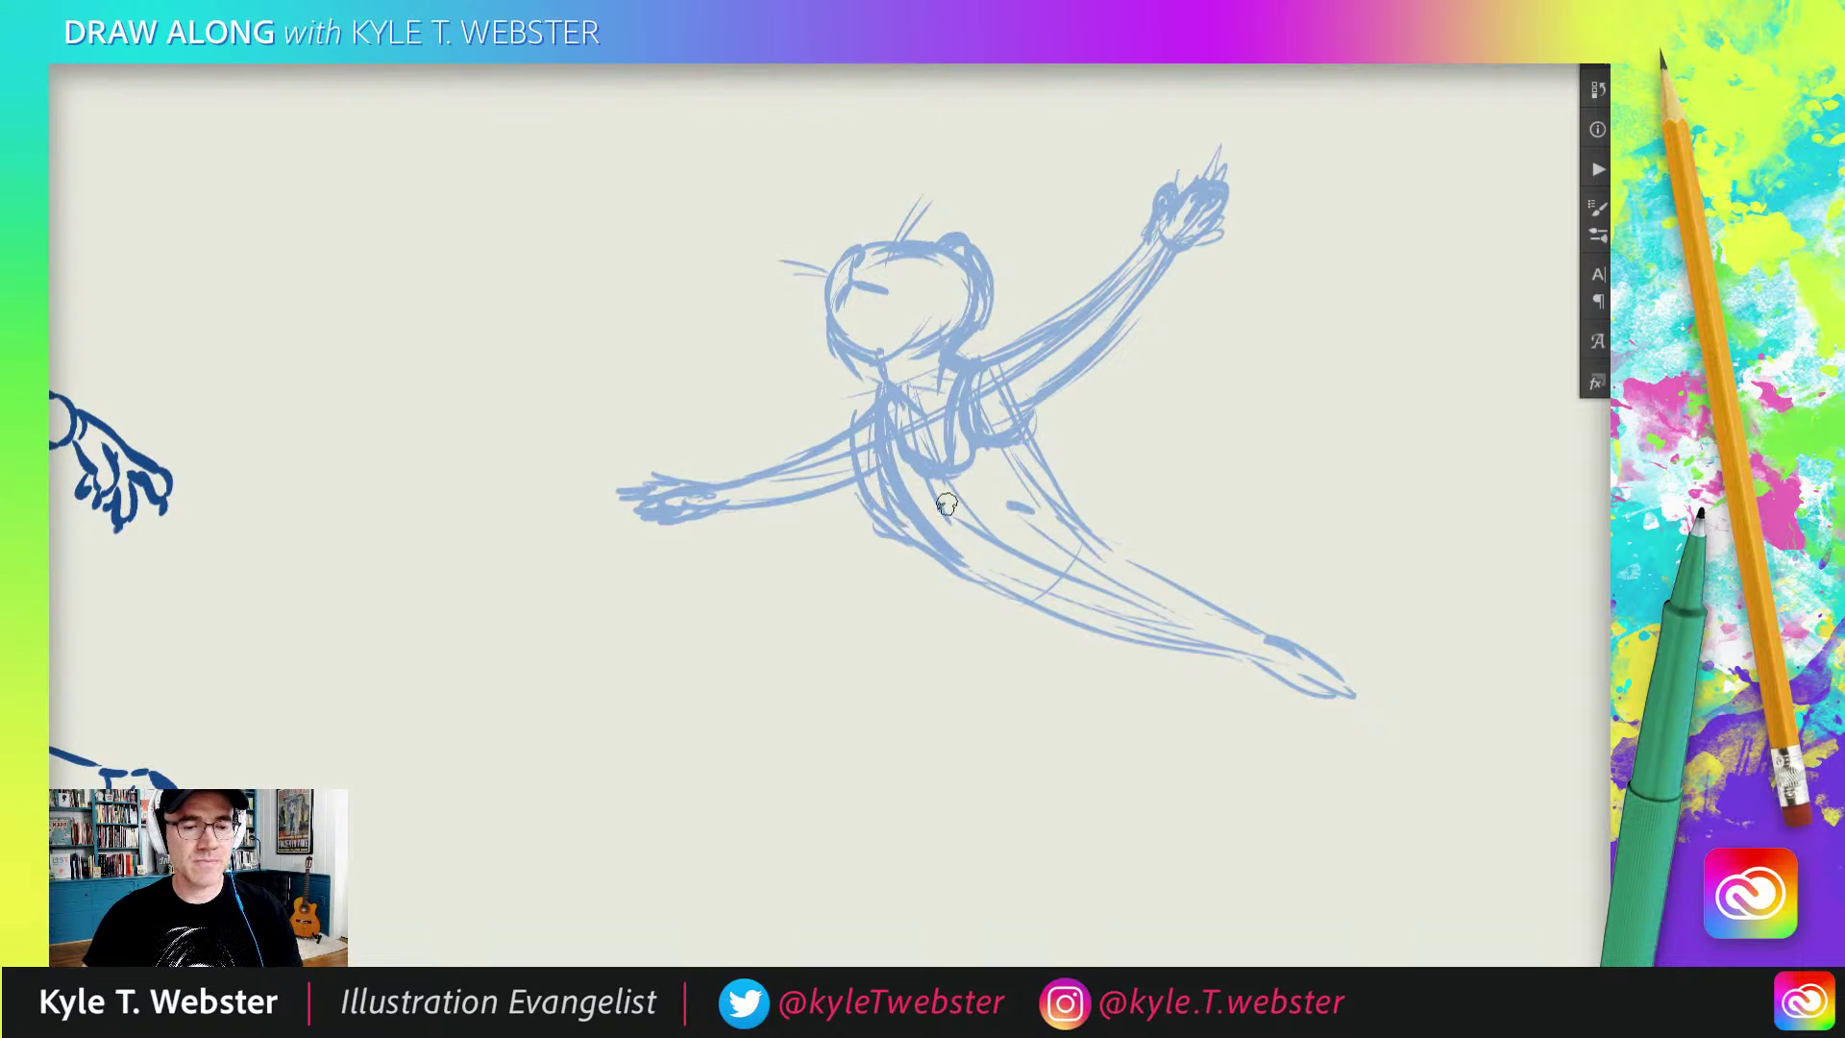
Step: Add a belly crease, a curved waistline and a firmer back contour, and outline the hips and shorts below
{"action": "left_click_drag", "start_coordinate": [939, 503], "coordinate": [1030, 507]}
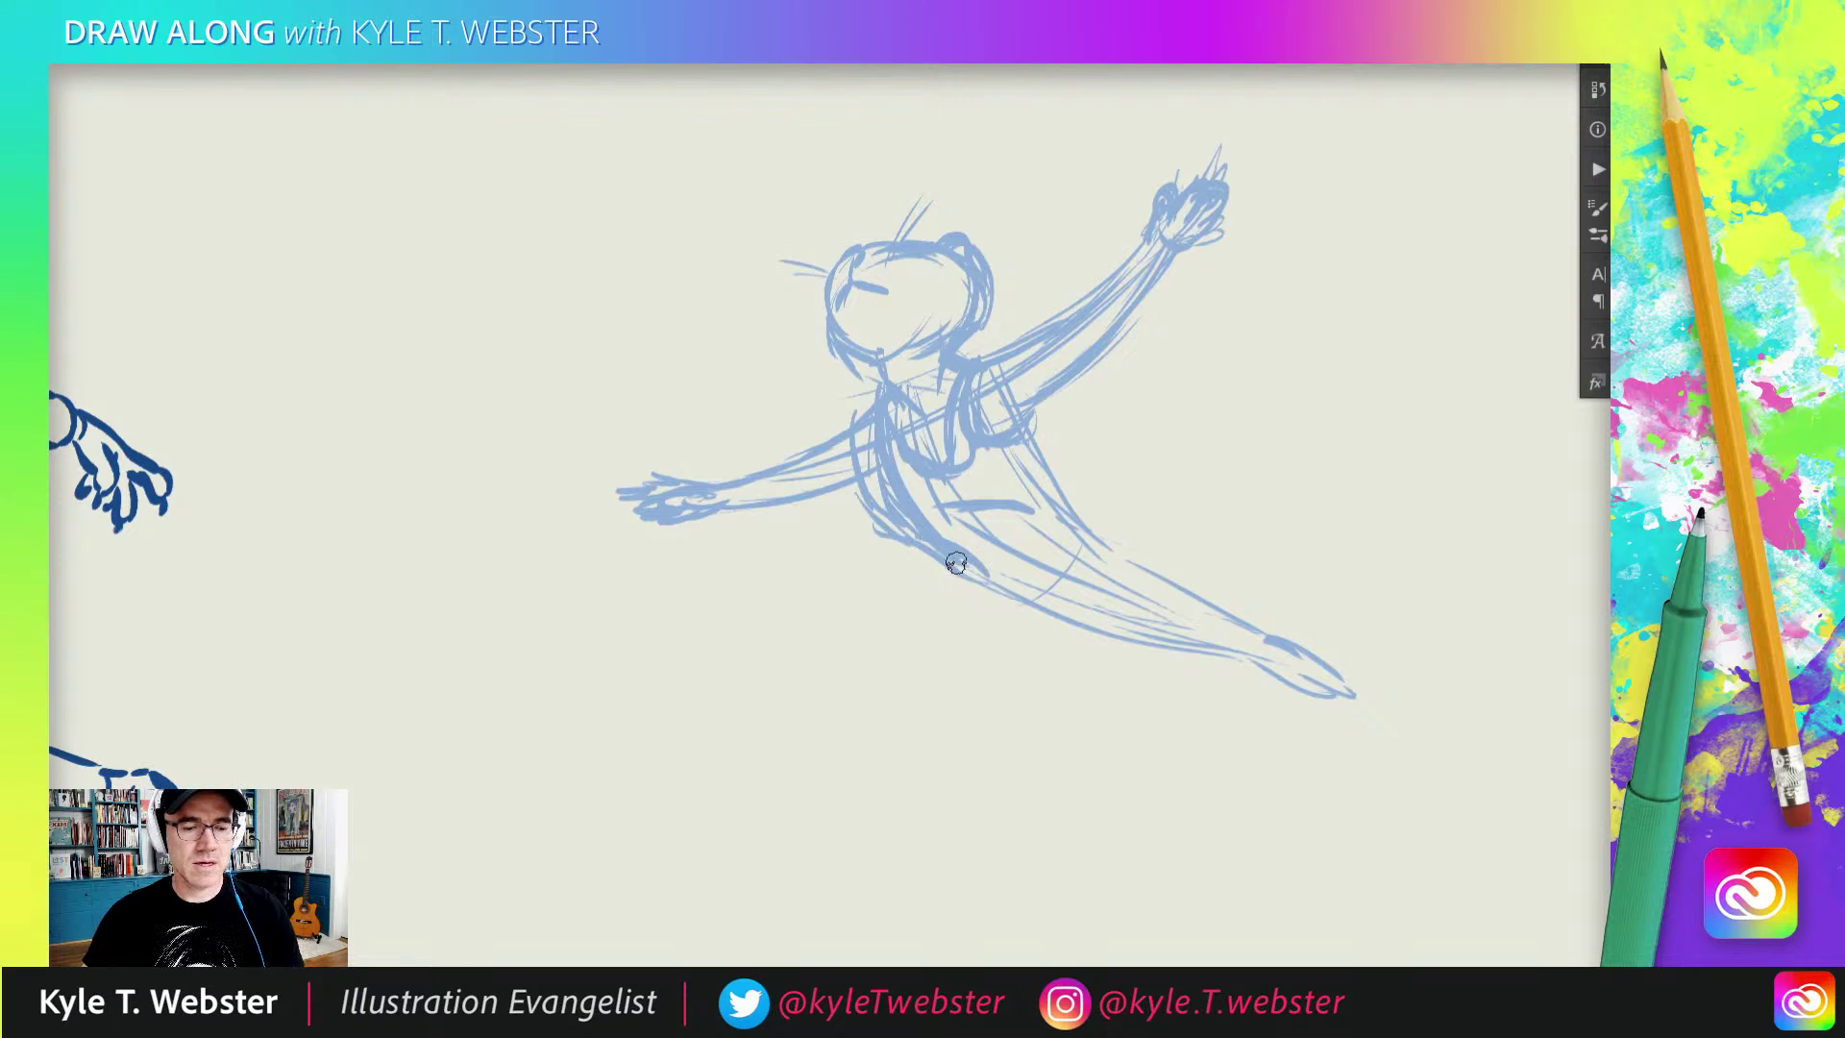
{"action": "left_click_drag", "start_coordinate": [956, 564], "coordinate": [1026, 575]}
{"action": "left_click_drag", "start_coordinate": [1071, 511], "coordinate": [1026, 389]}
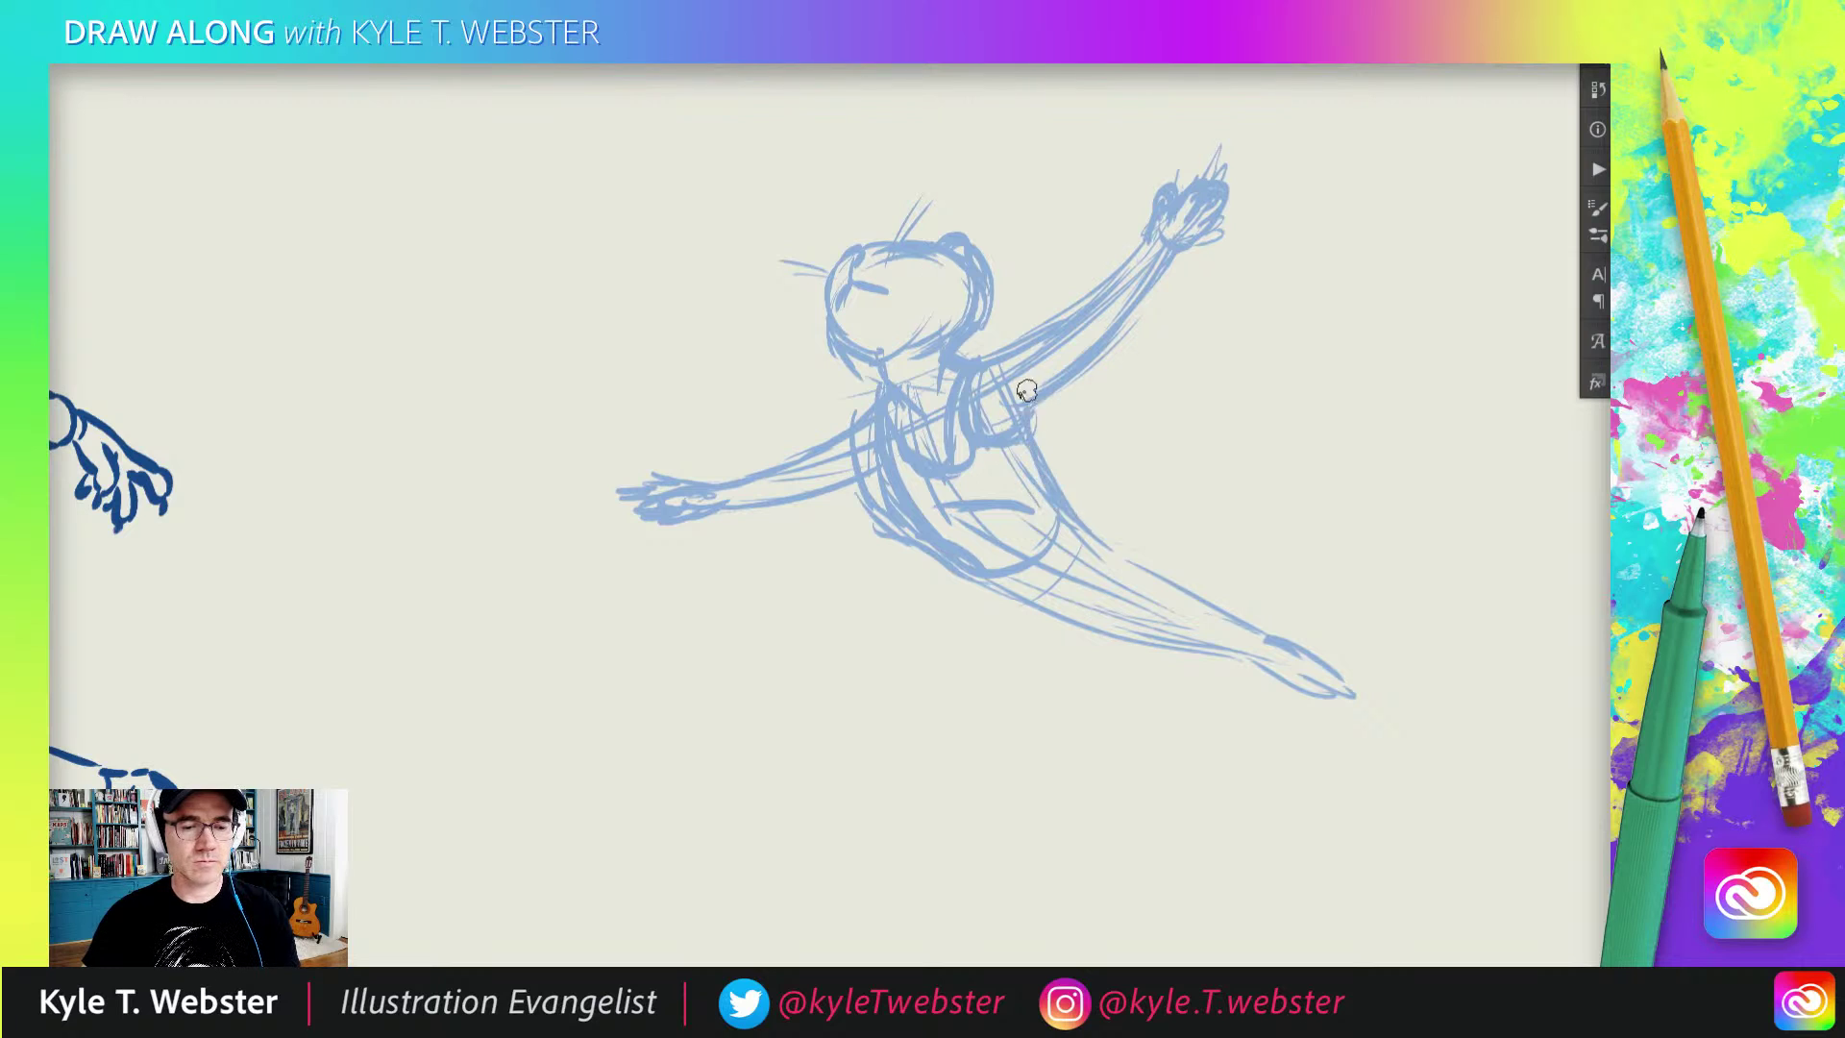
{"action": "mouse_move", "coordinate": [968, 567]}
{"action": "left_mouse_down"}
{"action": "mouse_move", "coordinate": [1042, 638]}
{"action": "mouse_move", "coordinate": [1095, 647]}
{"action": "left_mouse_up"}
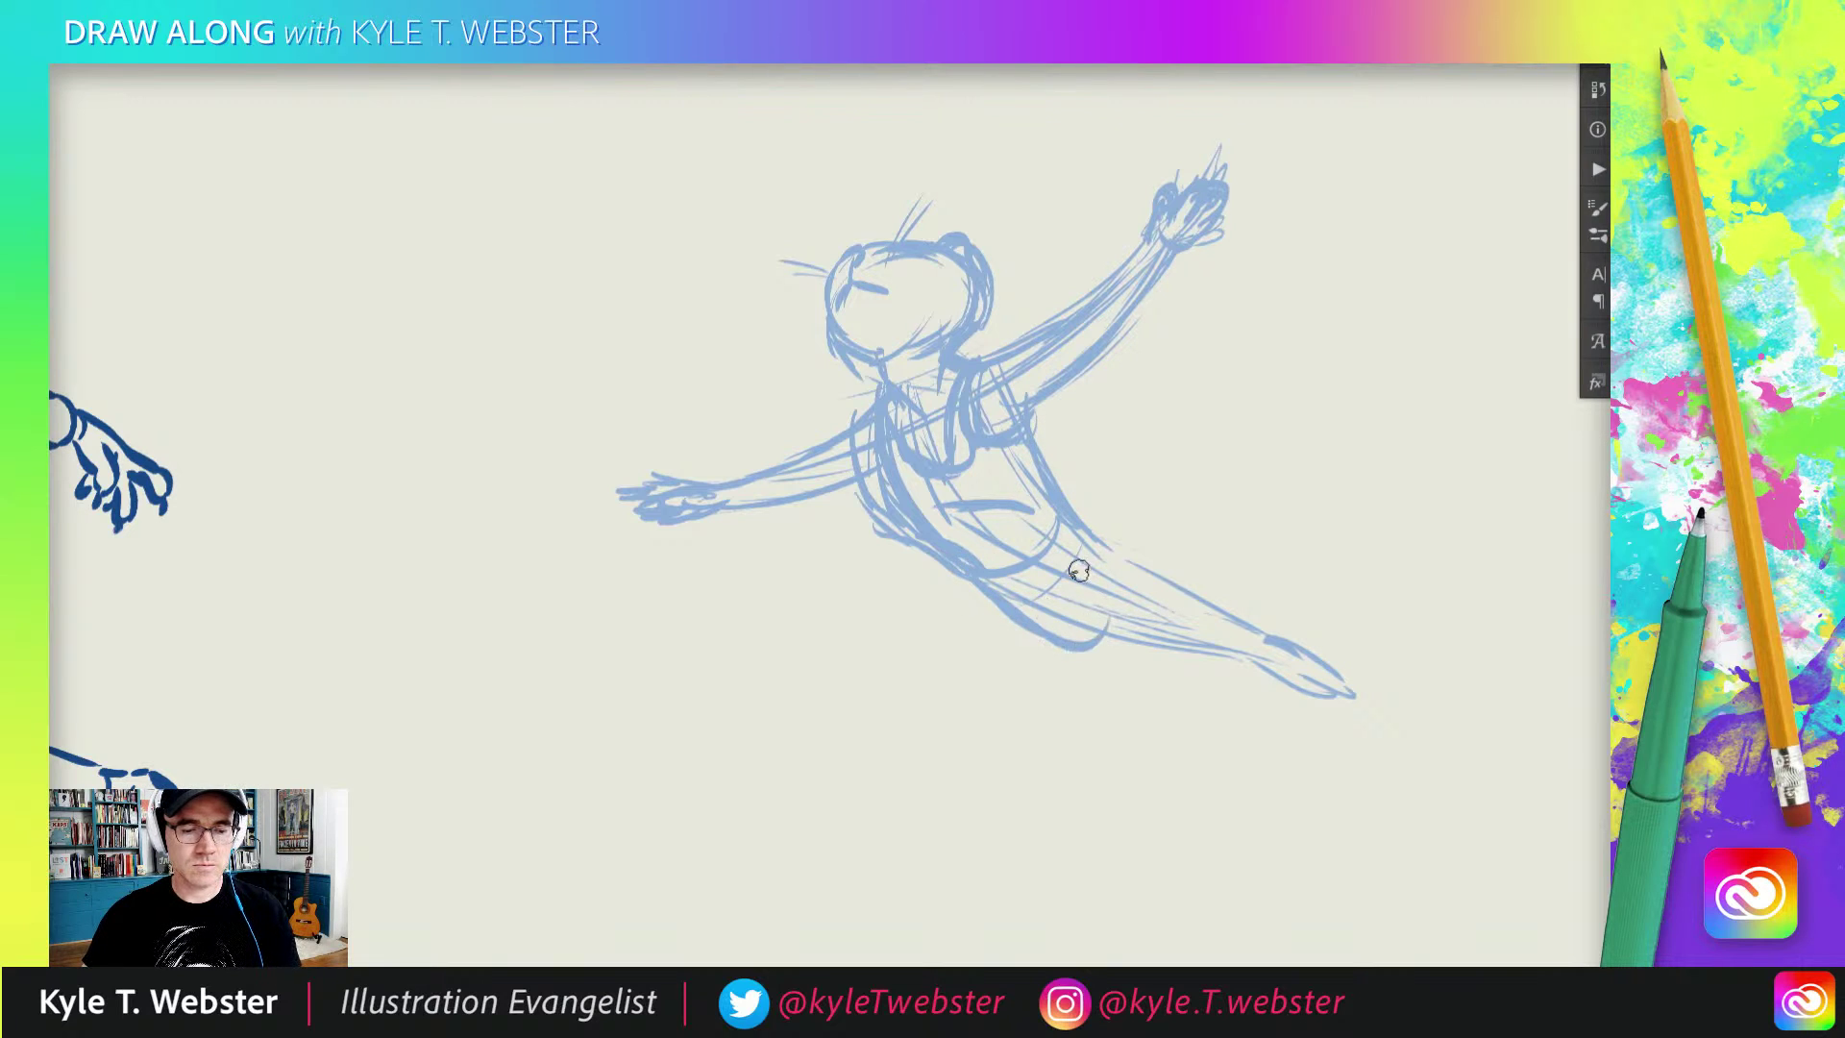
{"action": "mouse_move", "coordinate": [1056, 588]}
{"action": "left_mouse_down"}
{"action": "mouse_move", "coordinate": [1112, 615]}
{"action": "mouse_move", "coordinate": [1109, 635]}
{"action": "mouse_move", "coordinate": [1122, 581]}
{"action": "mouse_move", "coordinate": [1081, 531]}
{"action": "mouse_move", "coordinate": [1132, 565]}
{"action": "mouse_move", "coordinate": [1035, 494]}
{"action": "left_mouse_up"}
Step: Sketch a long tail with a rounded tip, curving up and back from the leaping animal's hips
{"action": "left_click_drag", "start_coordinate": [711, 451], "coordinate": [616, 410]}
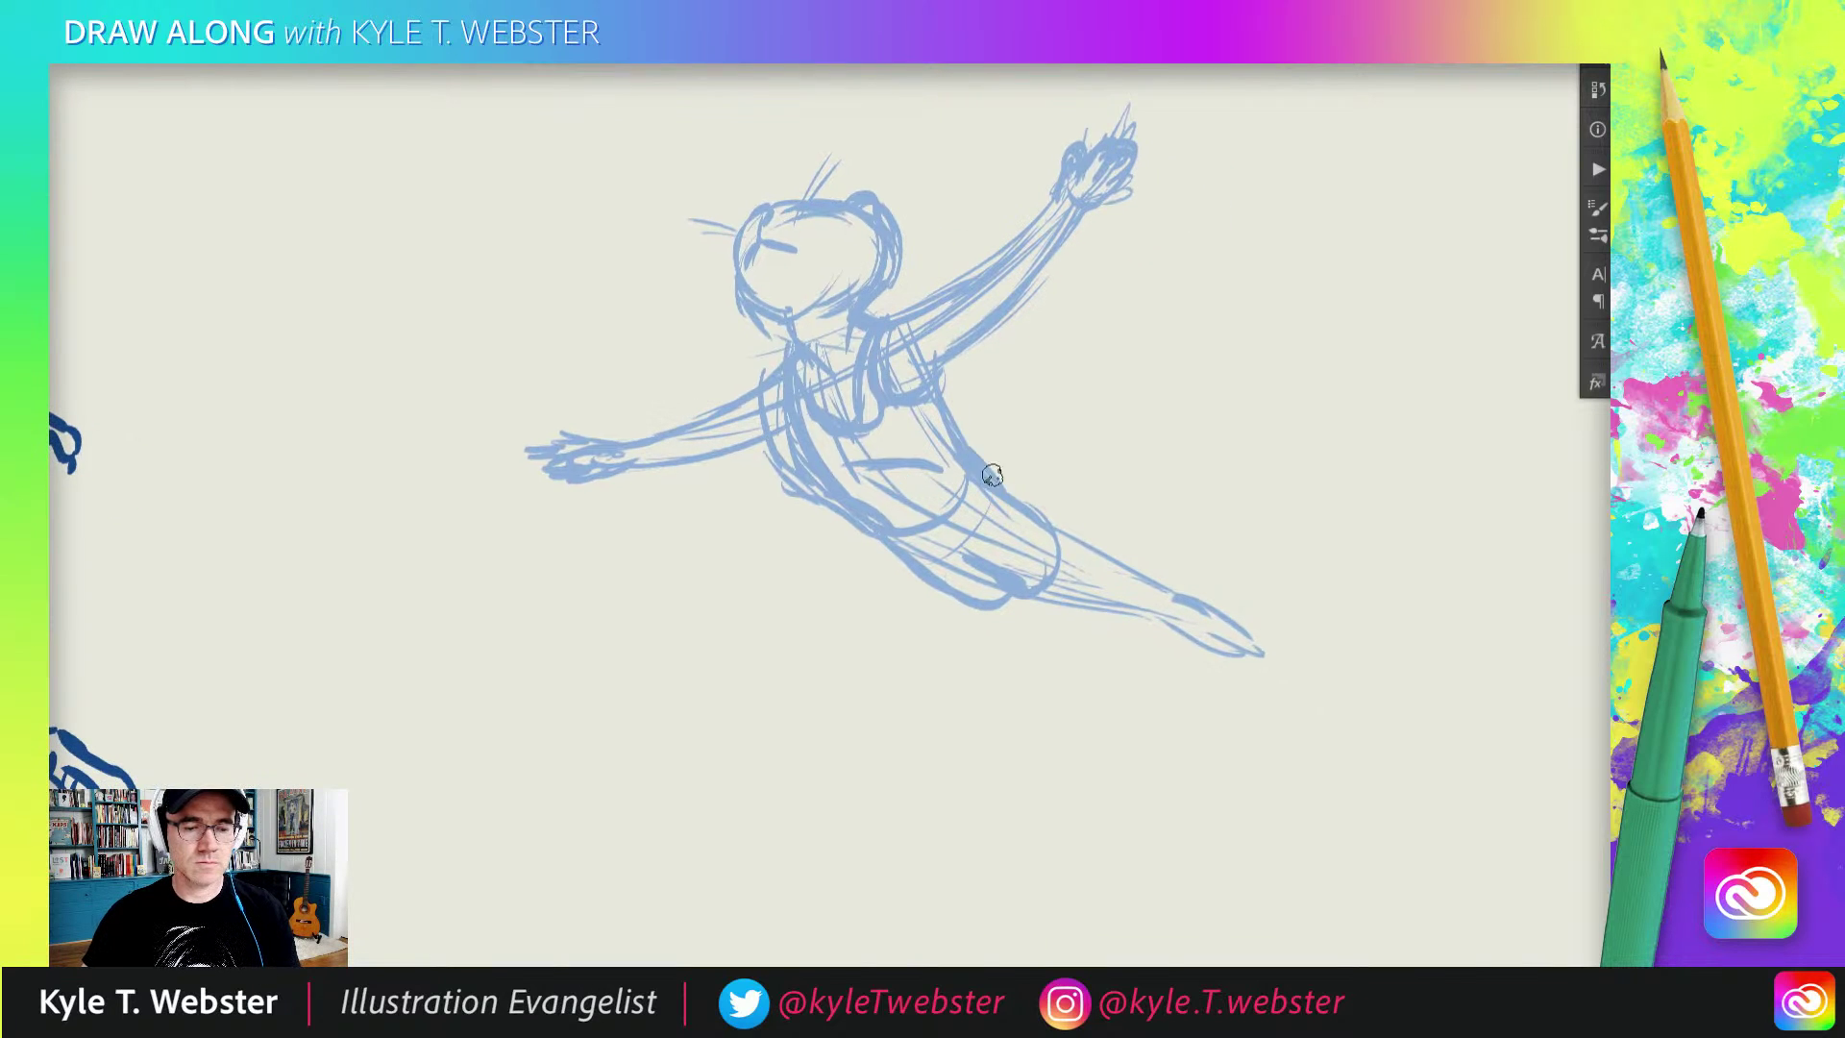
{"action": "left_click_drag", "start_coordinate": [1010, 478], "coordinate": [1189, 404]}
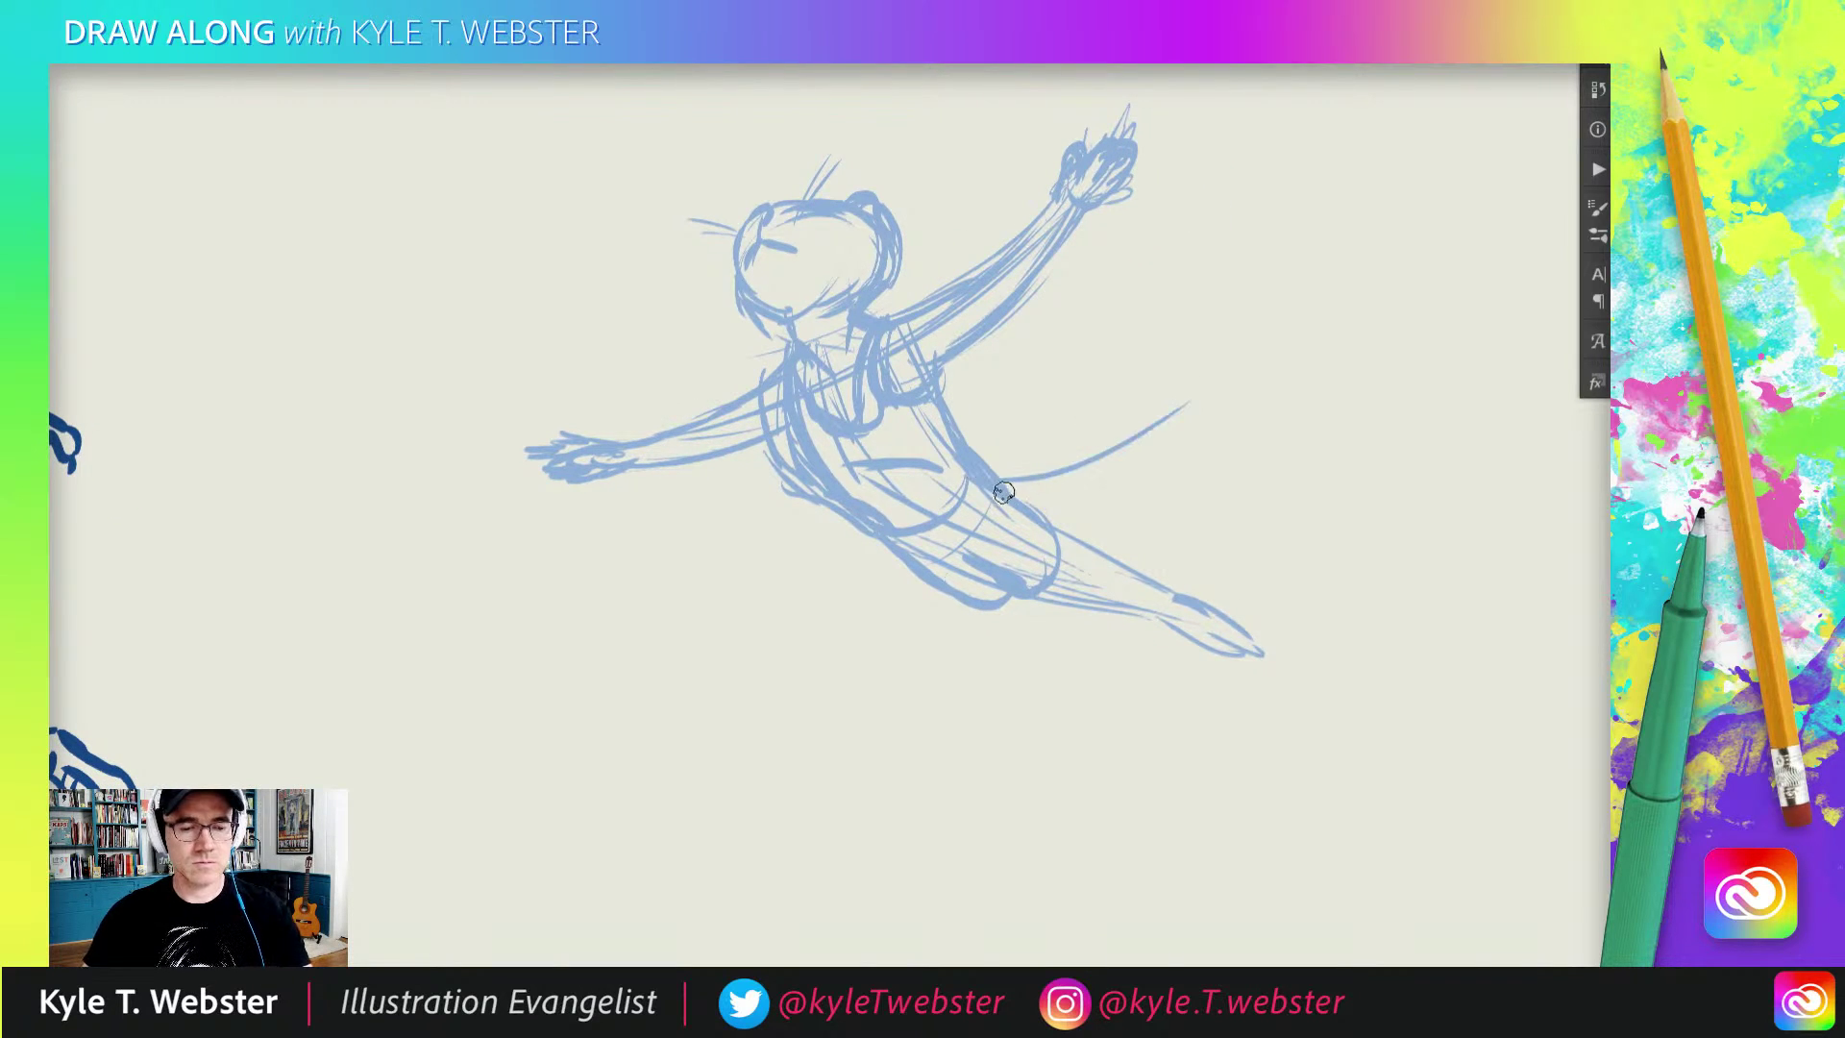
{"action": "left_click_drag", "start_coordinate": [988, 484], "coordinate": [1165, 415]}
{"action": "mouse_move", "coordinate": [1042, 487]}
{"action": "left_mouse_down"}
{"action": "mouse_move", "coordinate": [1173, 399]}
{"action": "mouse_move", "coordinate": [1191, 362]}
{"action": "mouse_move", "coordinate": [1047, 481]}
{"action": "left_mouse_up"}
Step: Firm up both trailing legs of the leaping animal and sketch two feet with separate toes
{"action": "left_click_drag", "start_coordinate": [856, 387], "coordinate": [788, 353]}
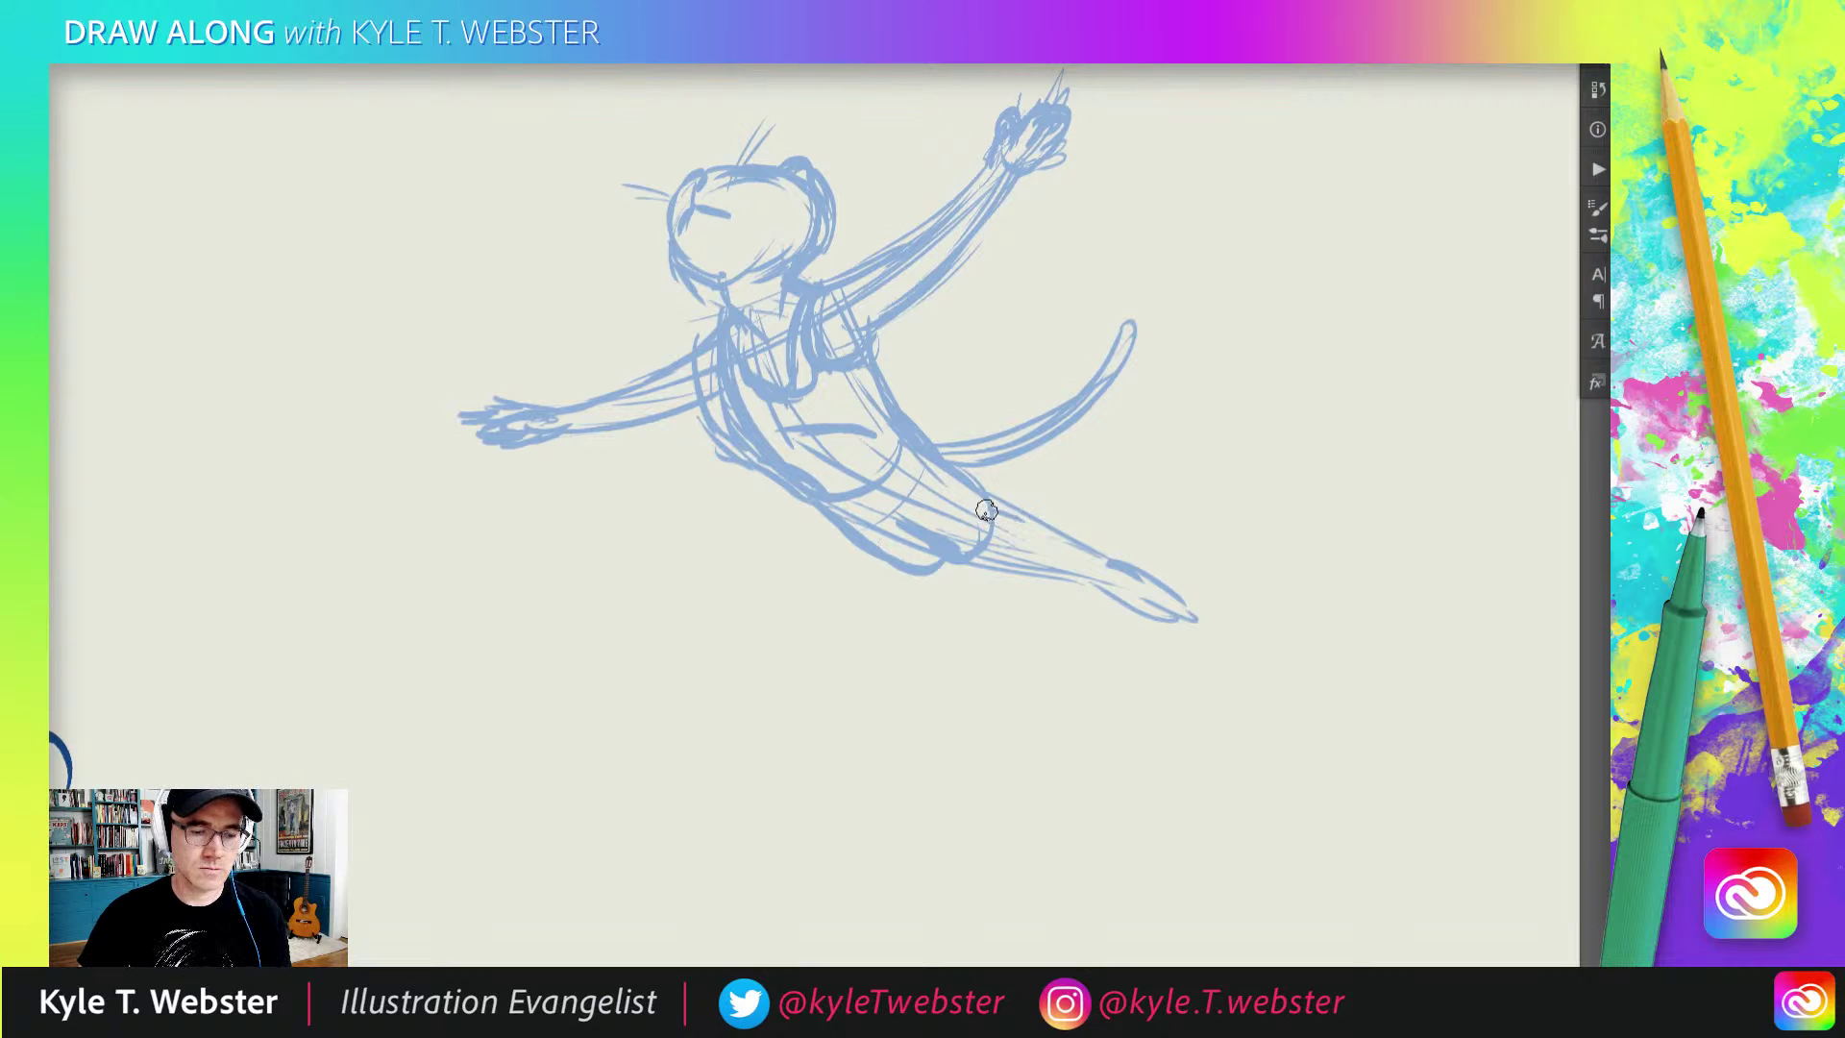
{"action": "mouse_move", "coordinate": [985, 510]}
{"action": "left_mouse_down"}
{"action": "mouse_move", "coordinate": [1081, 559]}
{"action": "mouse_move", "coordinate": [981, 540]}
{"action": "mouse_move", "coordinate": [1048, 590]}
{"action": "mouse_move", "coordinate": [1186, 618]}
{"action": "left_mouse_up"}
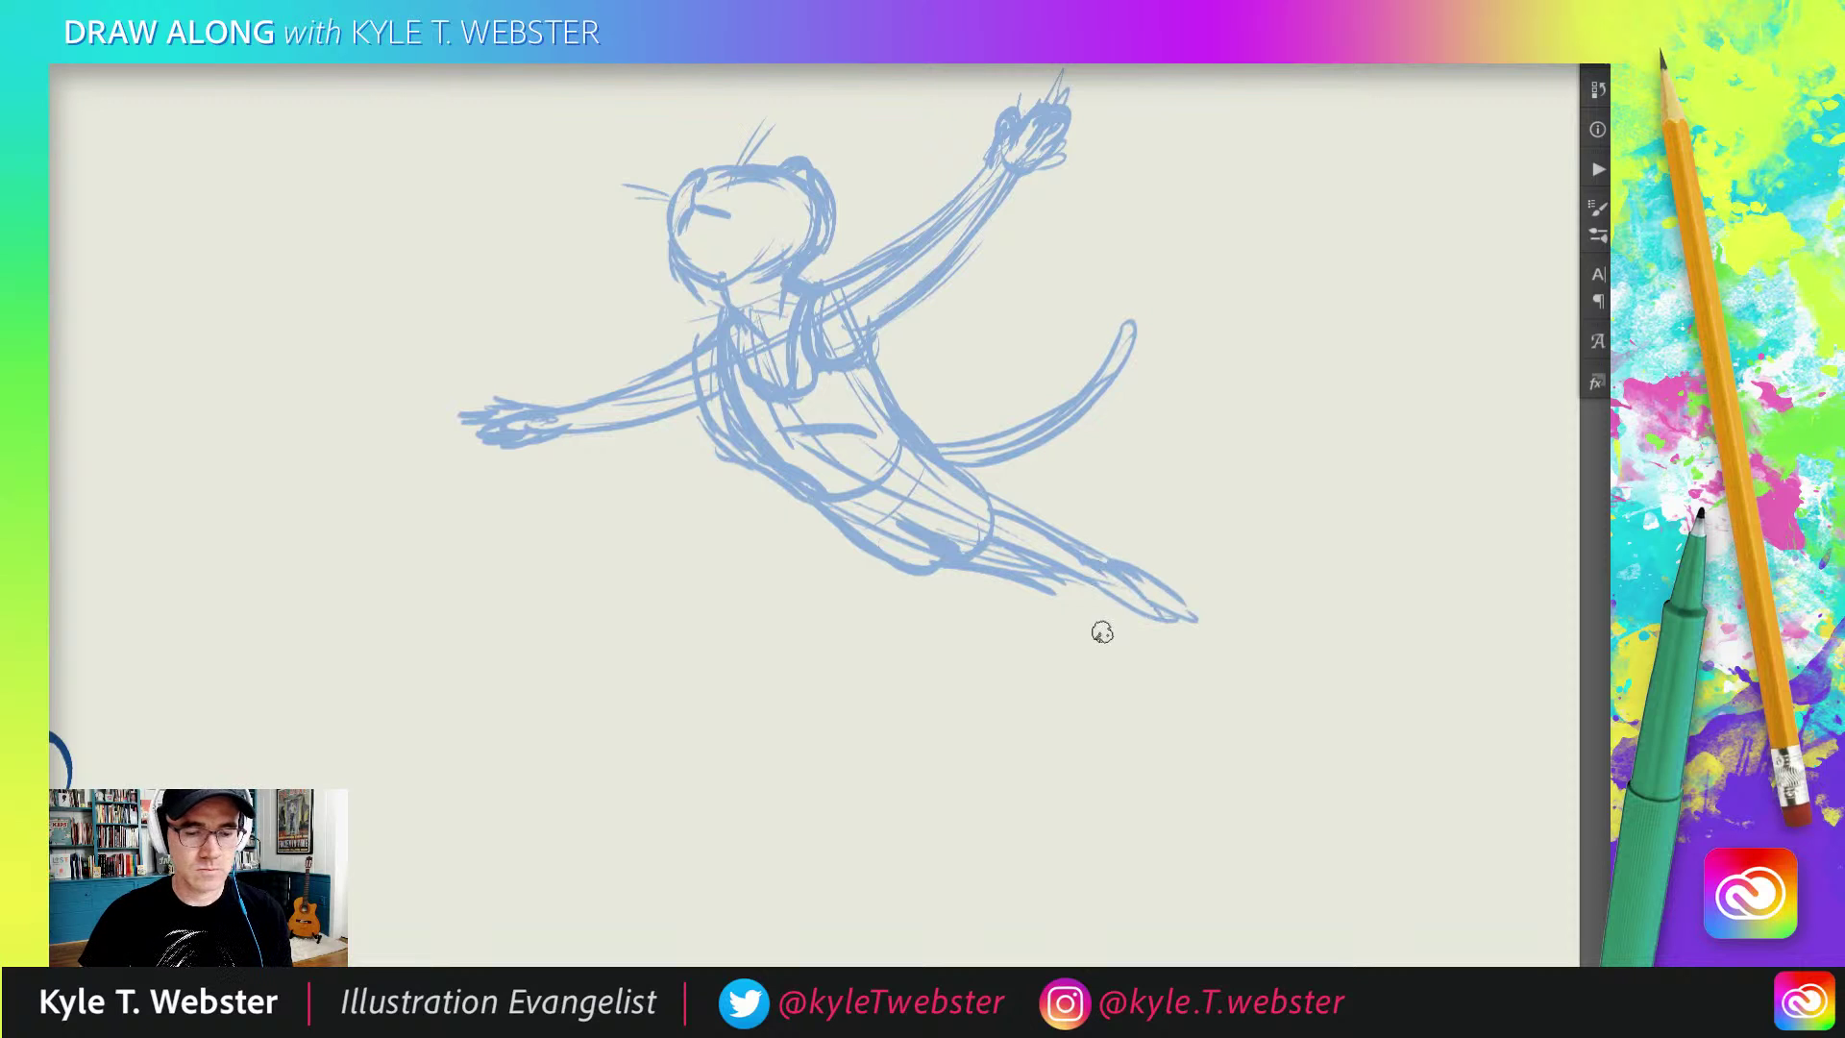
{"action": "left_click_drag", "start_coordinate": [1065, 573], "coordinate": [1137, 640]}
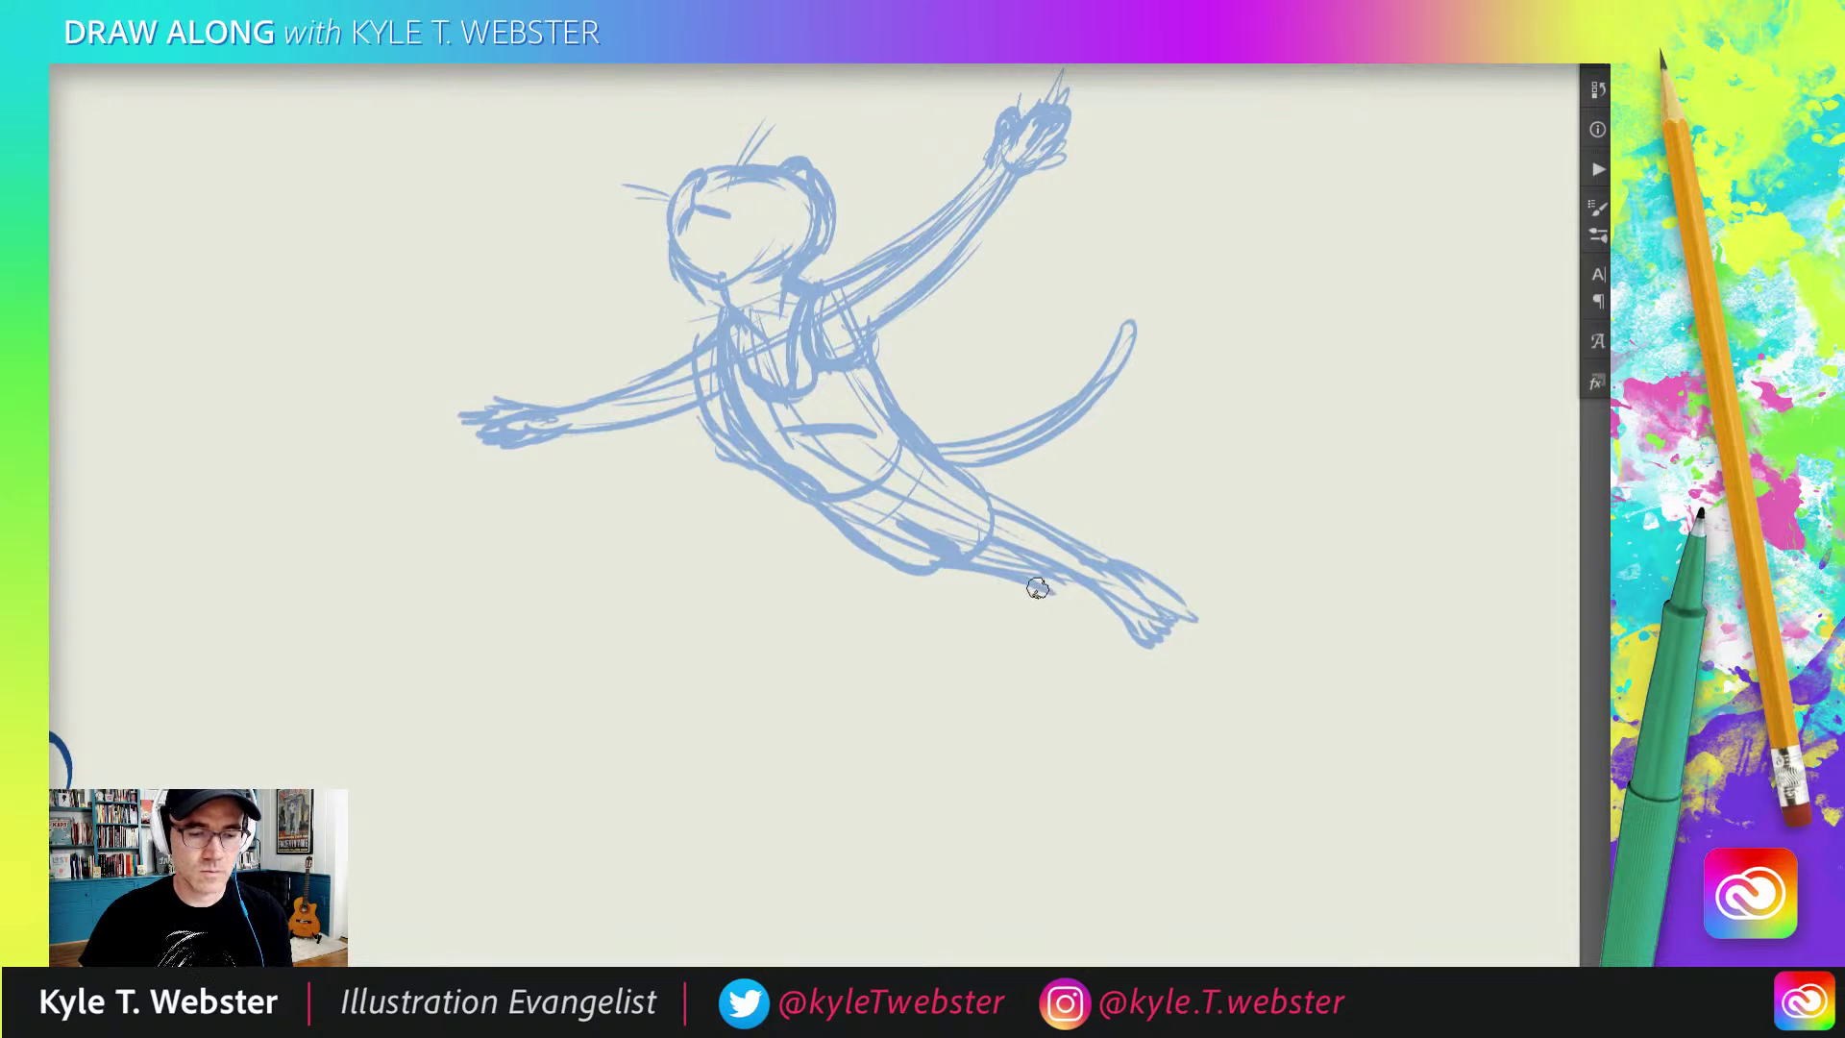
{"action": "mouse_move", "coordinate": [1036, 588]}
{"action": "left_mouse_down"}
{"action": "mouse_move", "coordinate": [1095, 649]}
{"action": "mouse_move", "coordinate": [1056, 574]}
{"action": "left_mouse_up"}
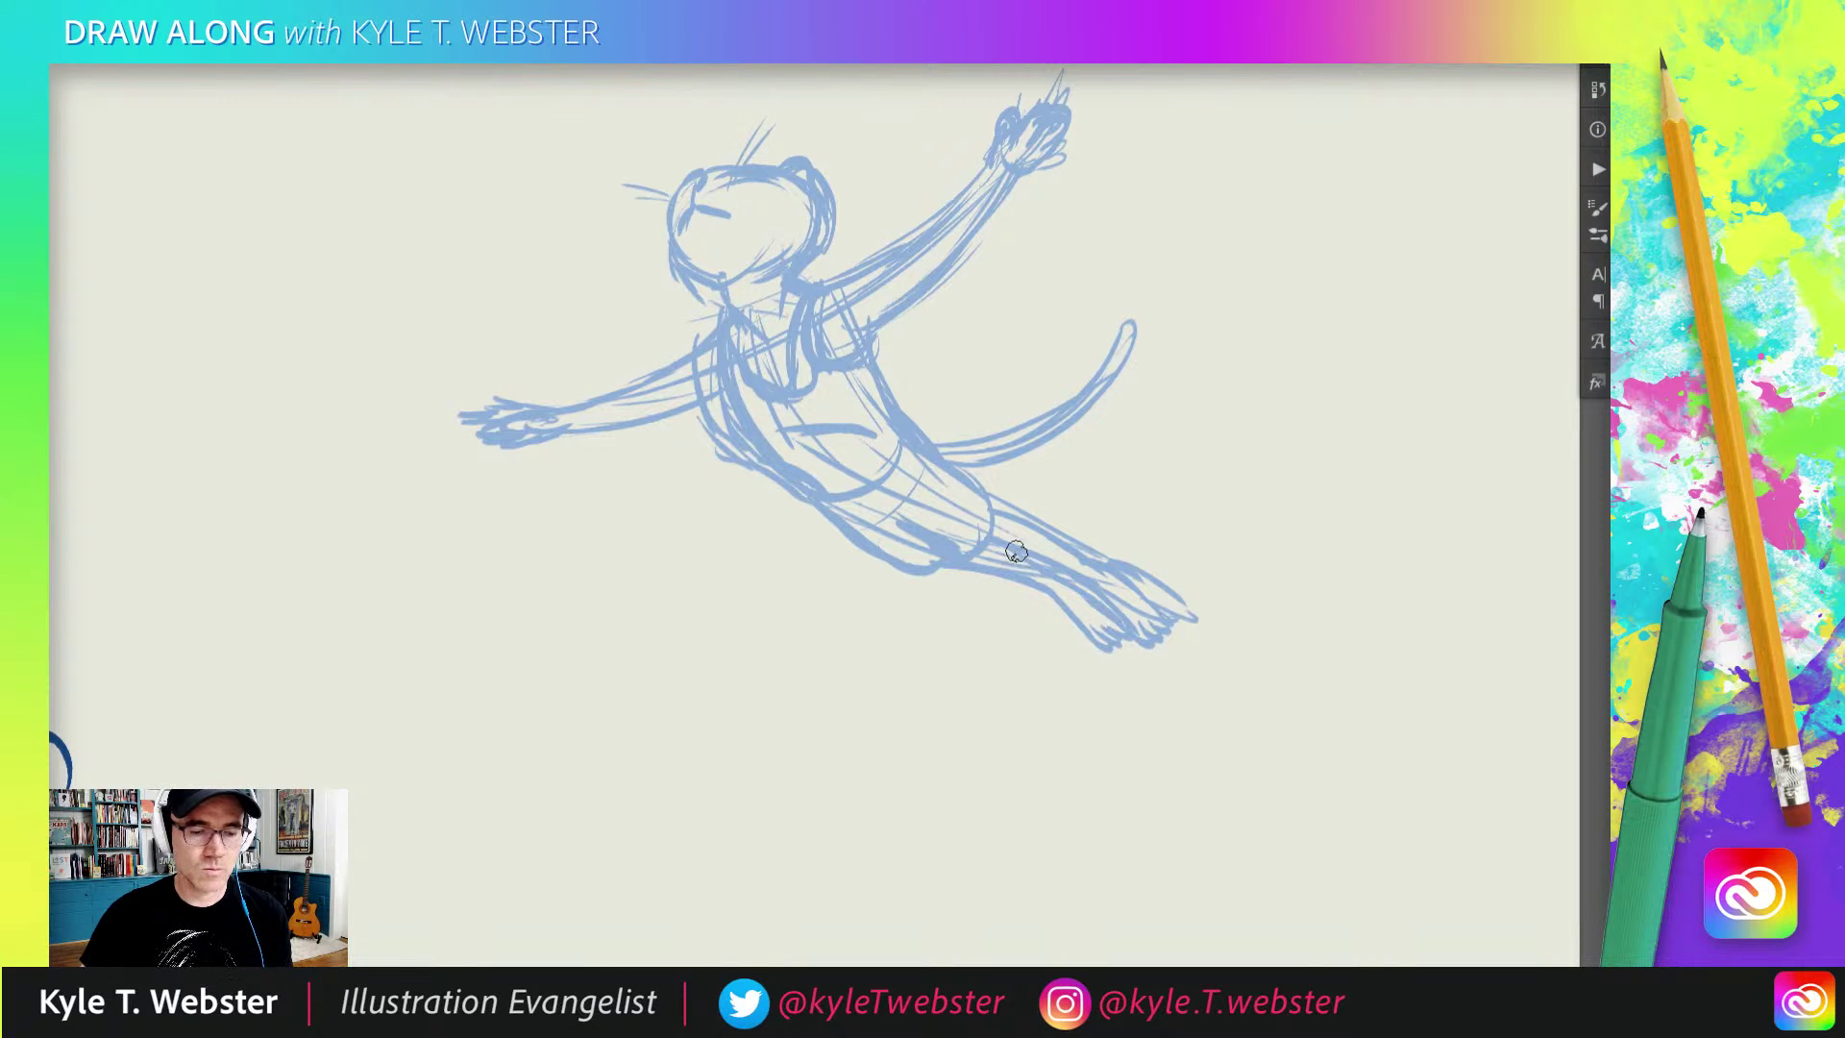
{"action": "left_click_drag", "start_coordinate": [568, 473], "coordinate": [625, 502]}
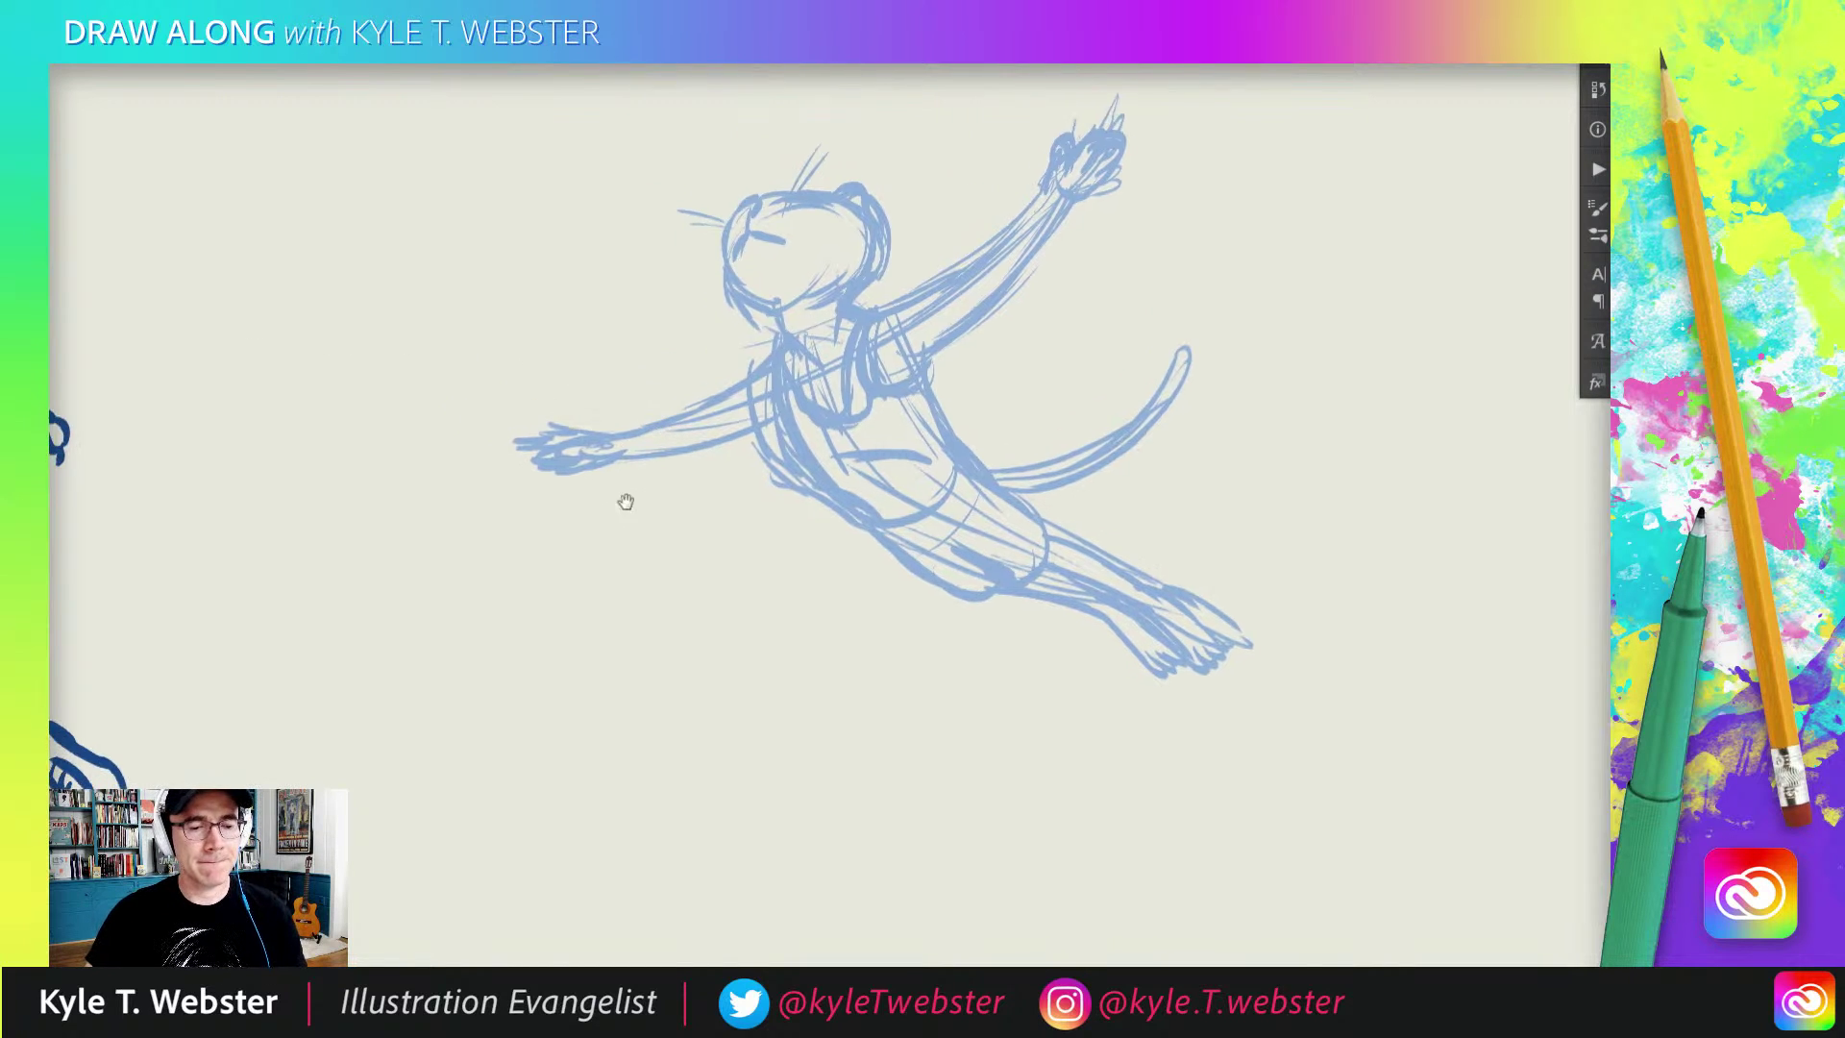
Step: Sketch a rocky cliff behind and below the animal's feet, with a rounded ledge, a taller rock and slanting crack lines
{"action": "left_click", "coordinate": [701, 609], "text": "alt"}
{"action": "left_click_drag", "start_coordinate": [701, 609], "coordinate": [696, 473]}
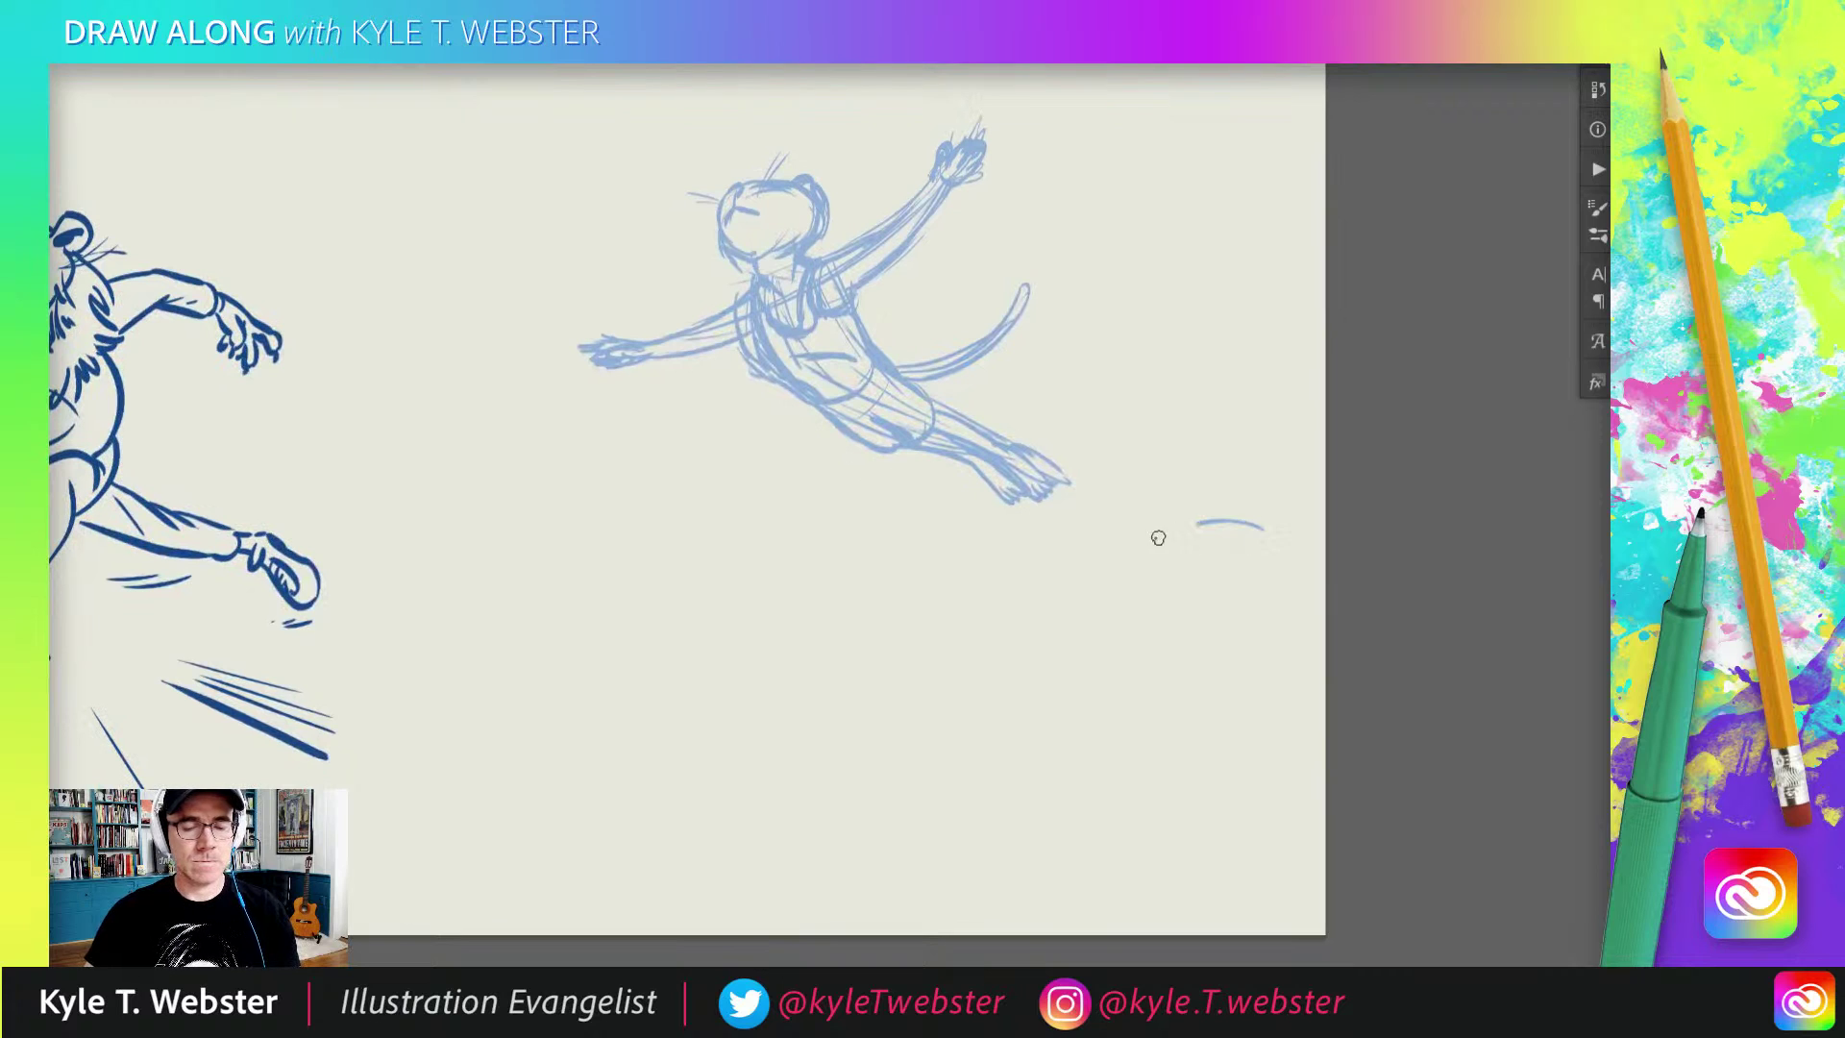
{"action": "mouse_move", "coordinate": [1158, 538]}
{"action": "left_mouse_down"}
{"action": "mouse_move", "coordinate": [1053, 559]}
{"action": "mouse_move", "coordinate": [1005, 611]}
{"action": "mouse_move", "coordinate": [986, 725]}
{"action": "mouse_move", "coordinate": [1062, 601]}
{"action": "left_mouse_up"}
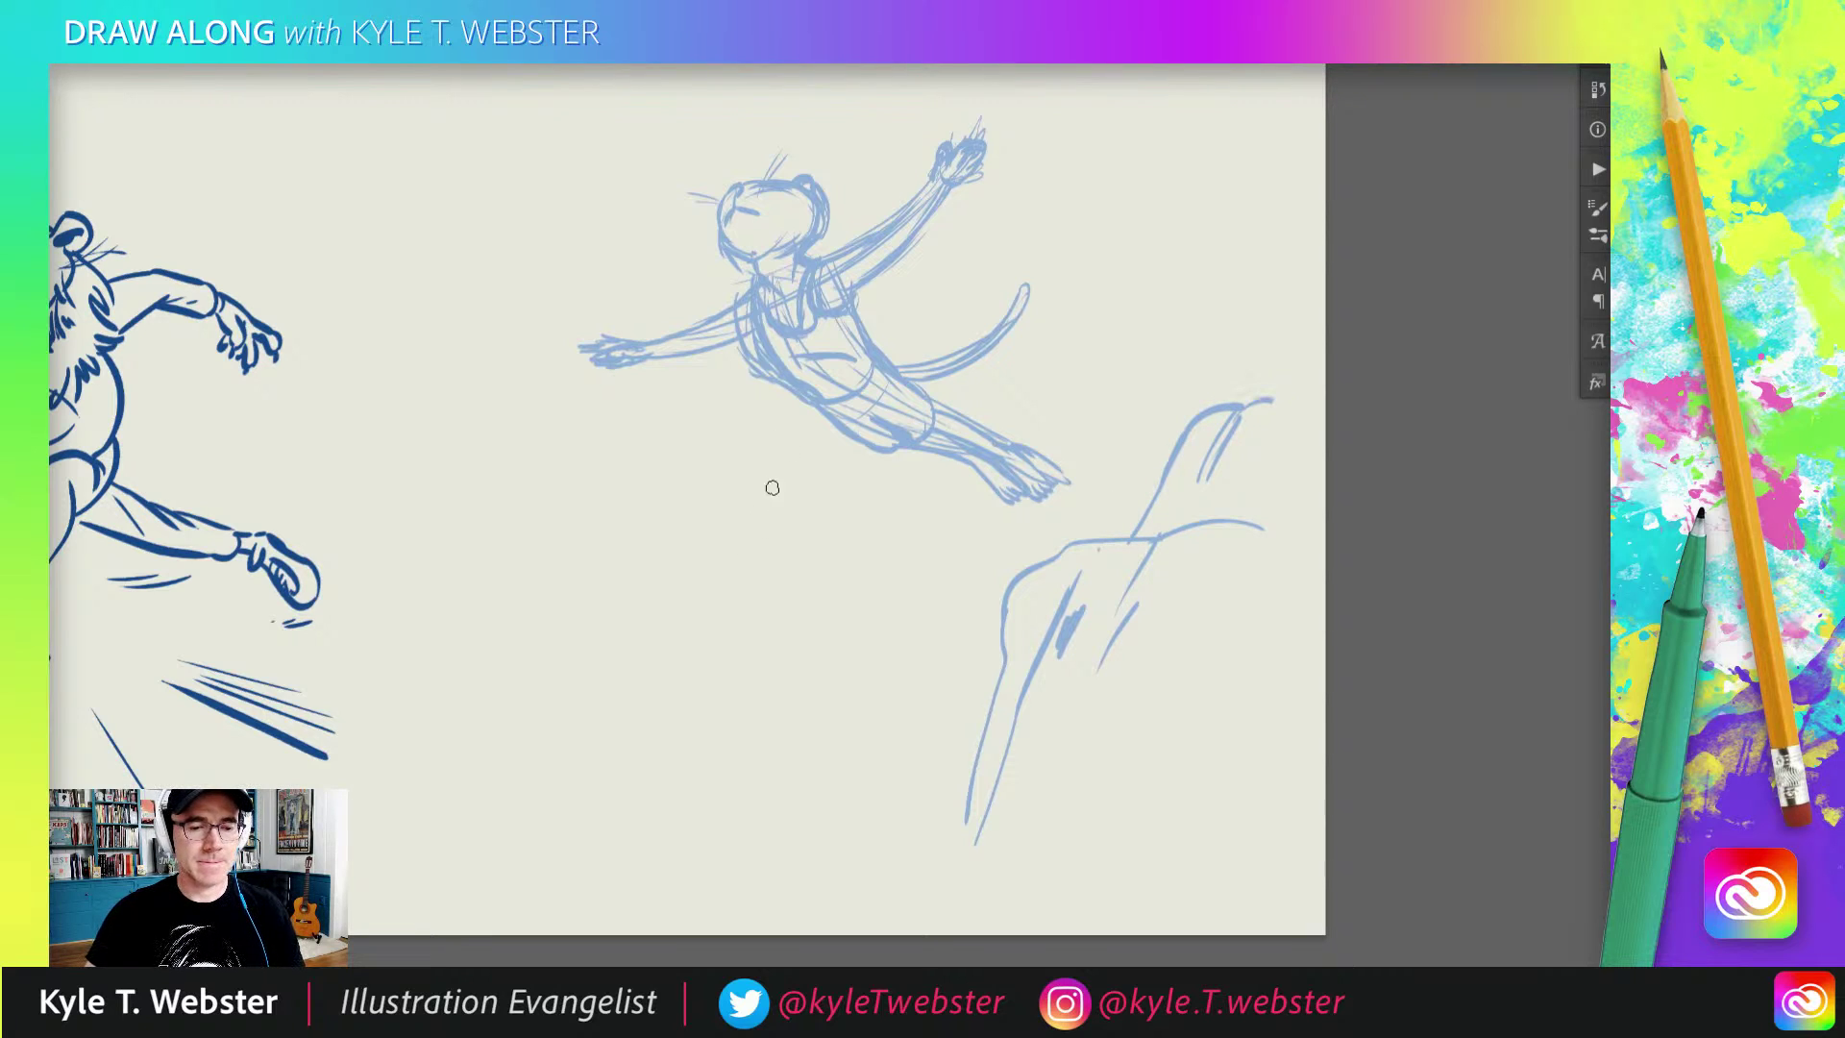
{"action": "left_click_drag", "start_coordinate": [980, 742], "coordinate": [900, 870]}
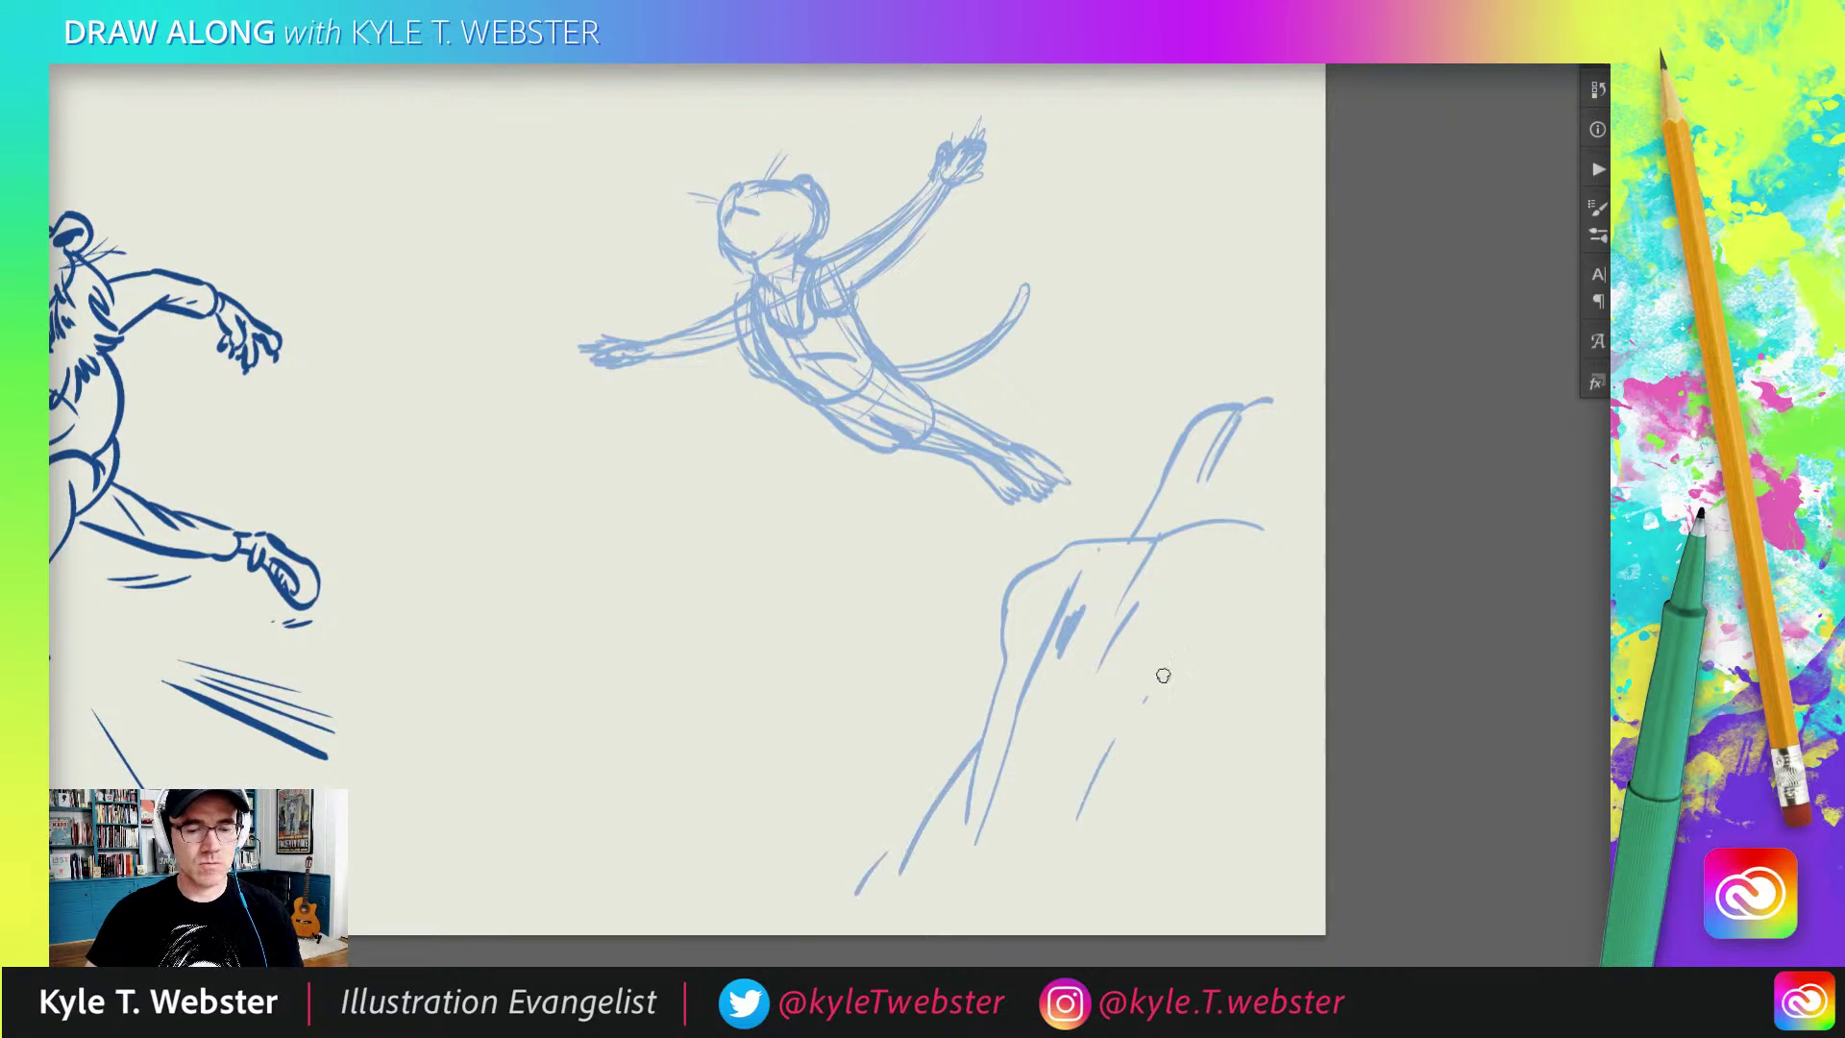
{"action": "left_click_drag", "start_coordinate": [793, 587], "coordinate": [808, 574]}
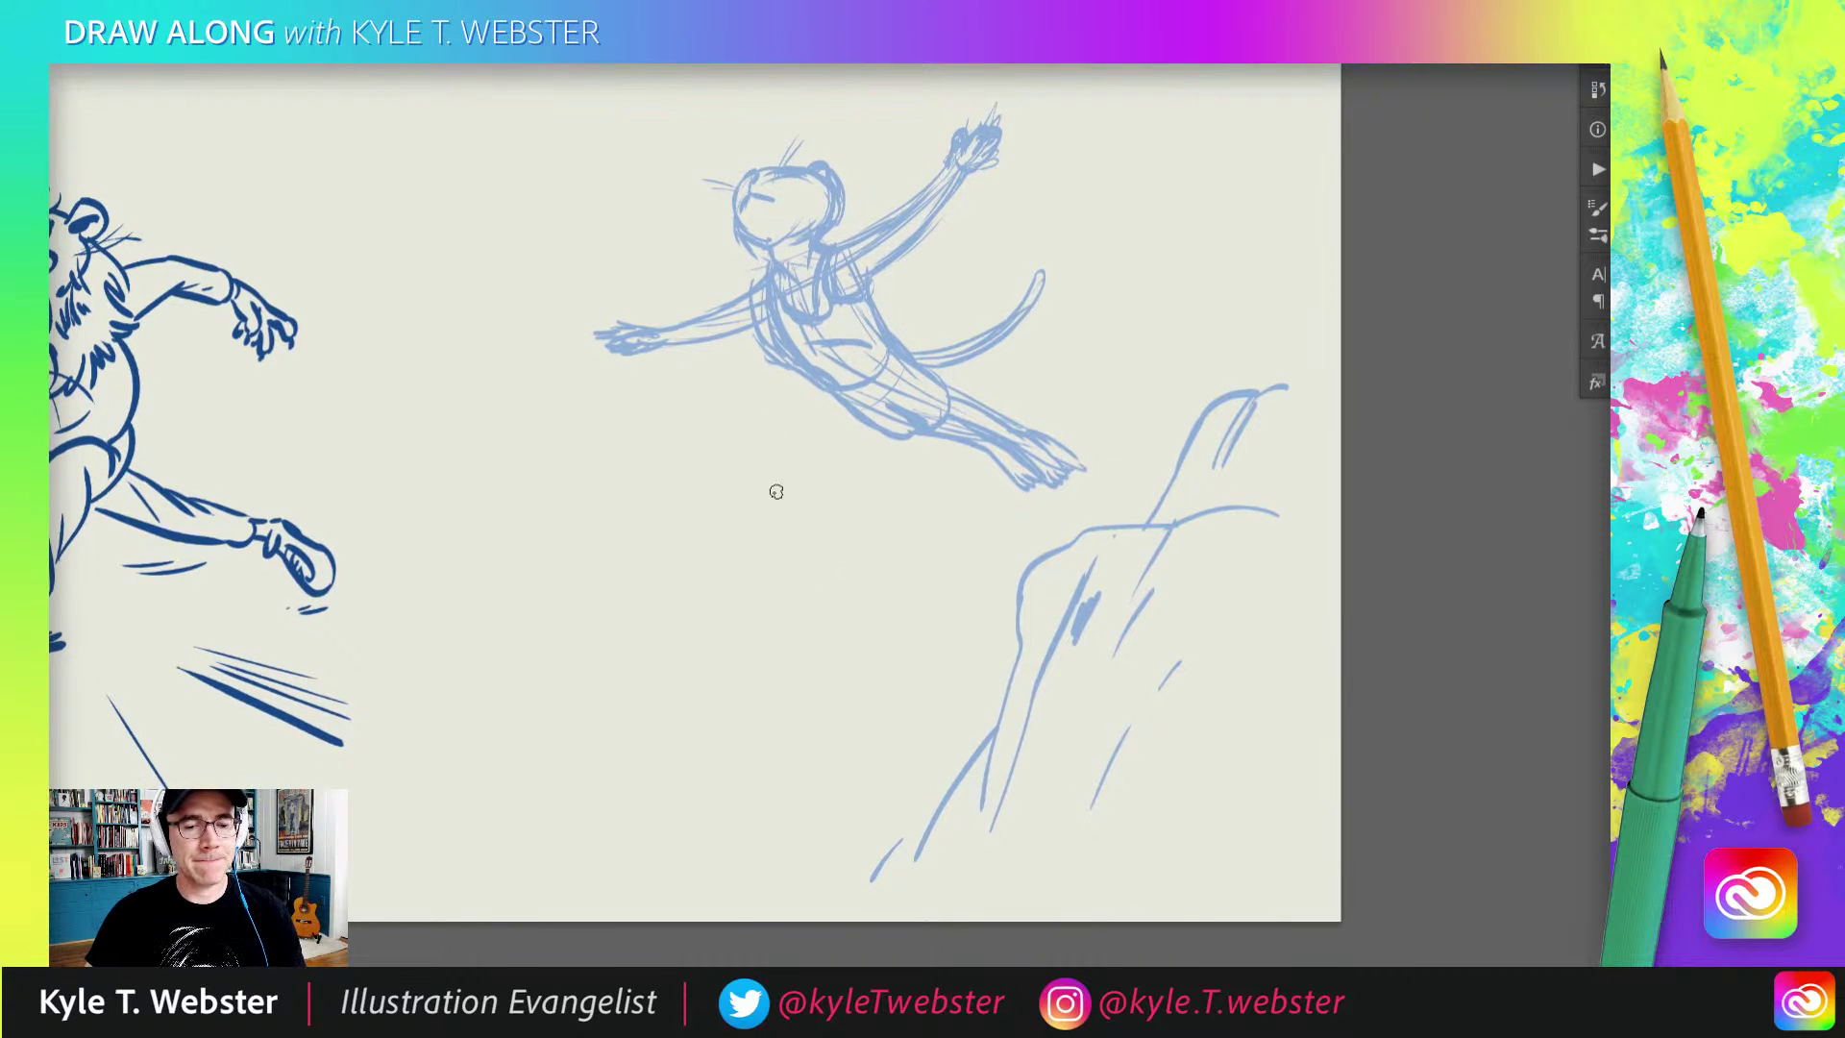
{"action": "mouse_move", "coordinate": [757, 509]}
{"action": "left_mouse_down"}
{"action": "mouse_move", "coordinate": [750, 532]}
{"action": "mouse_move", "coordinate": [698, 537]}
{"action": "left_mouse_up"}
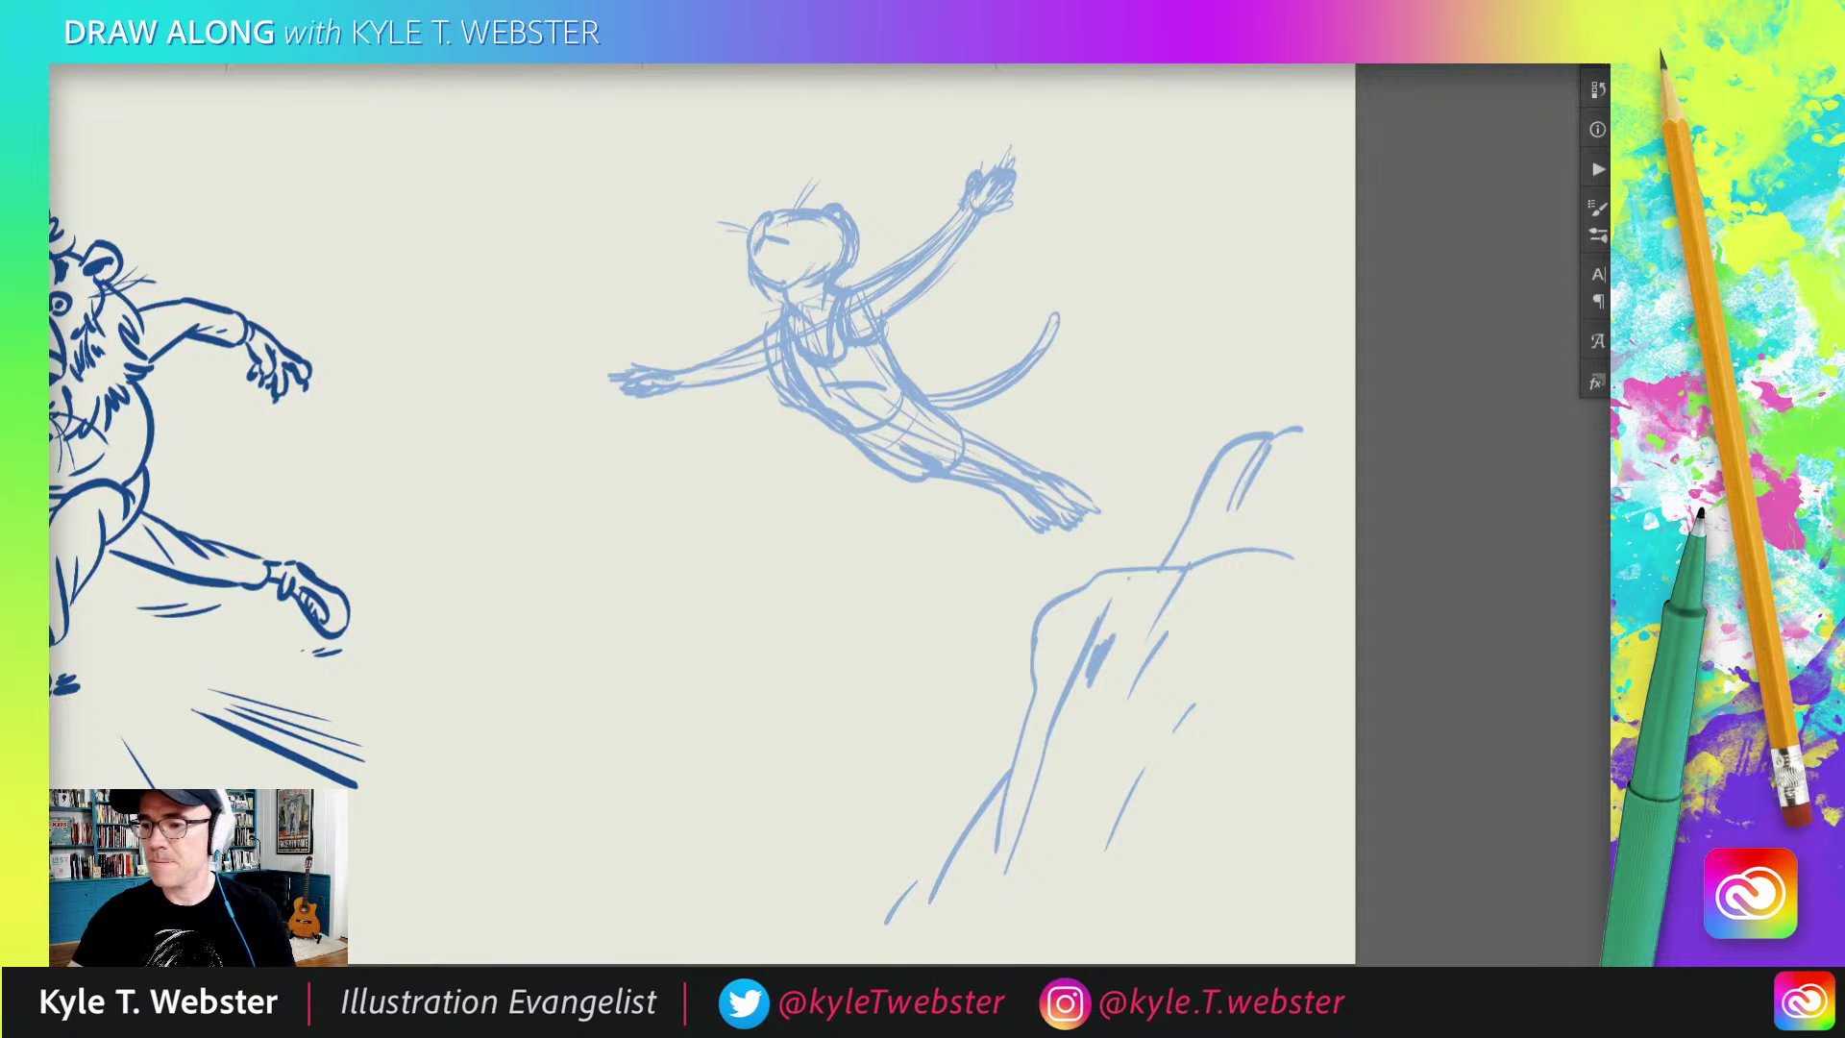
Step: Fade the leaping animal's sketch layer to 20% opacity and sample the dark blue of the ANIMAL + activity heading
{"action": "key", "text": "2"}
{"action": "left_click", "coordinate": [787, 301]}
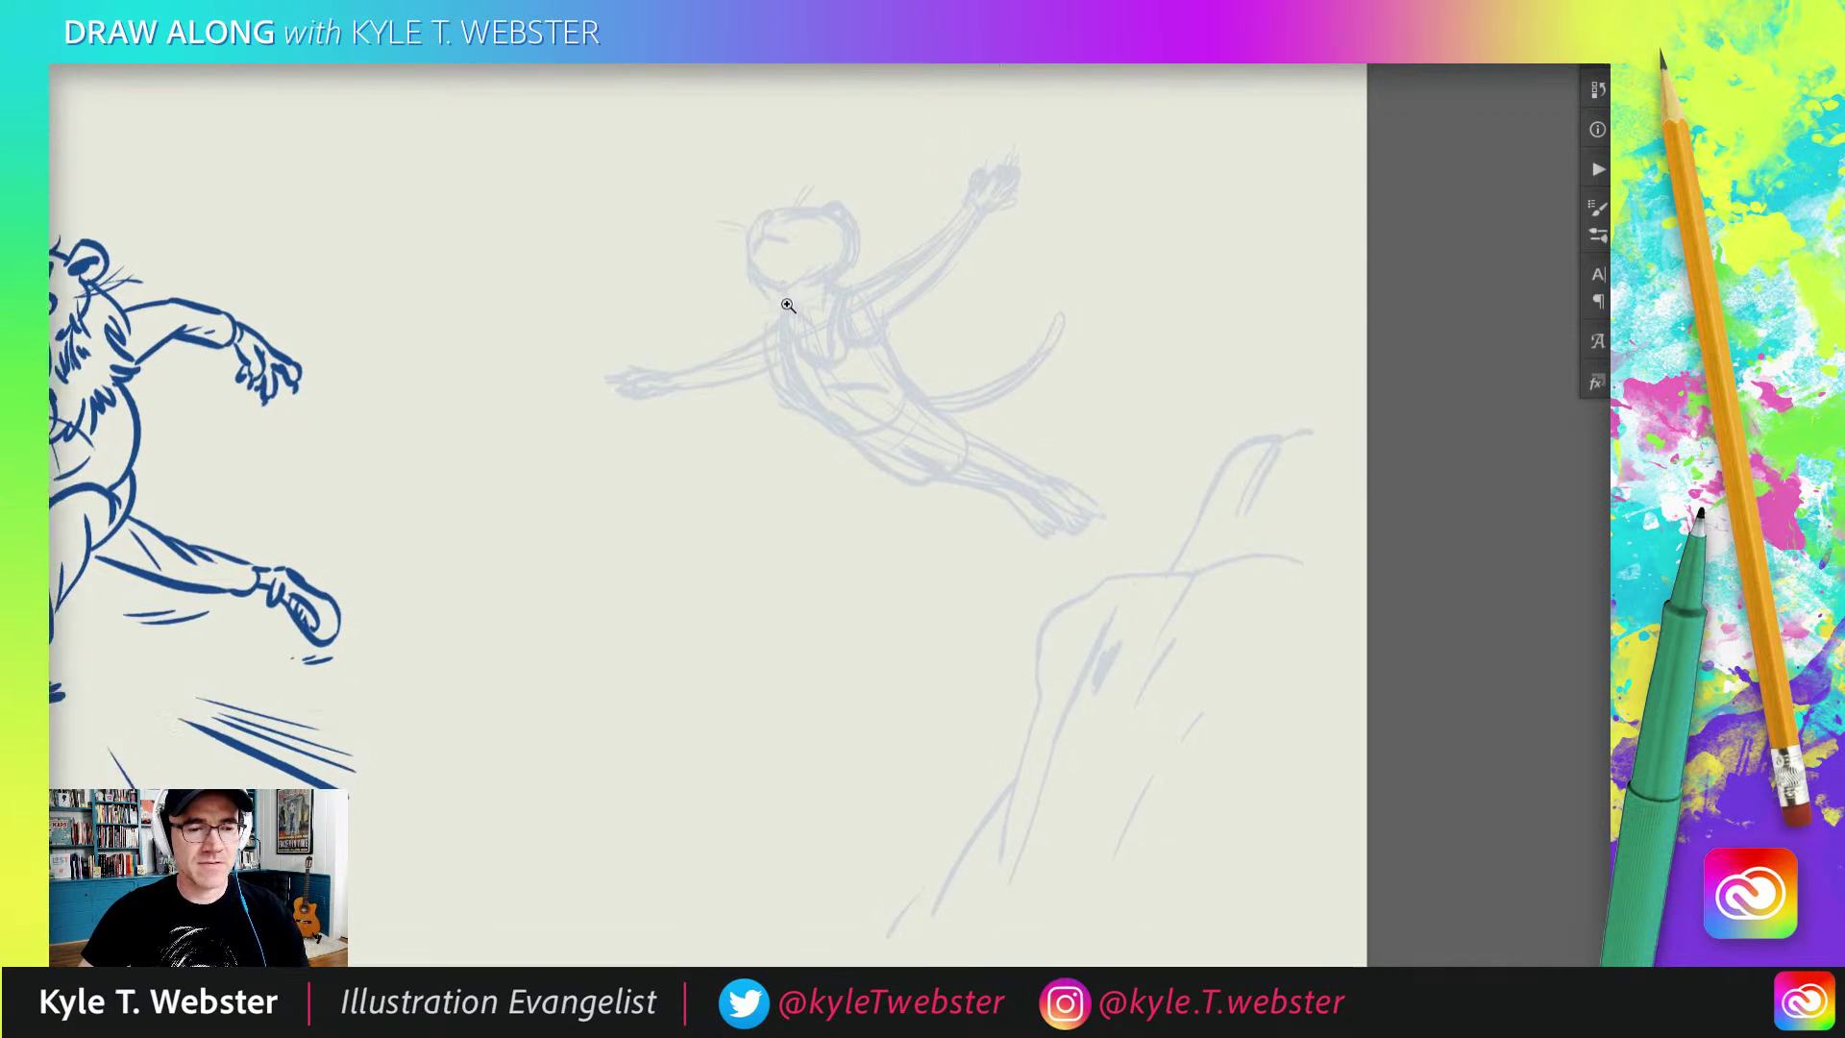
{"action": "left_click_drag", "start_coordinate": [743, 354], "coordinate": [769, 434]}
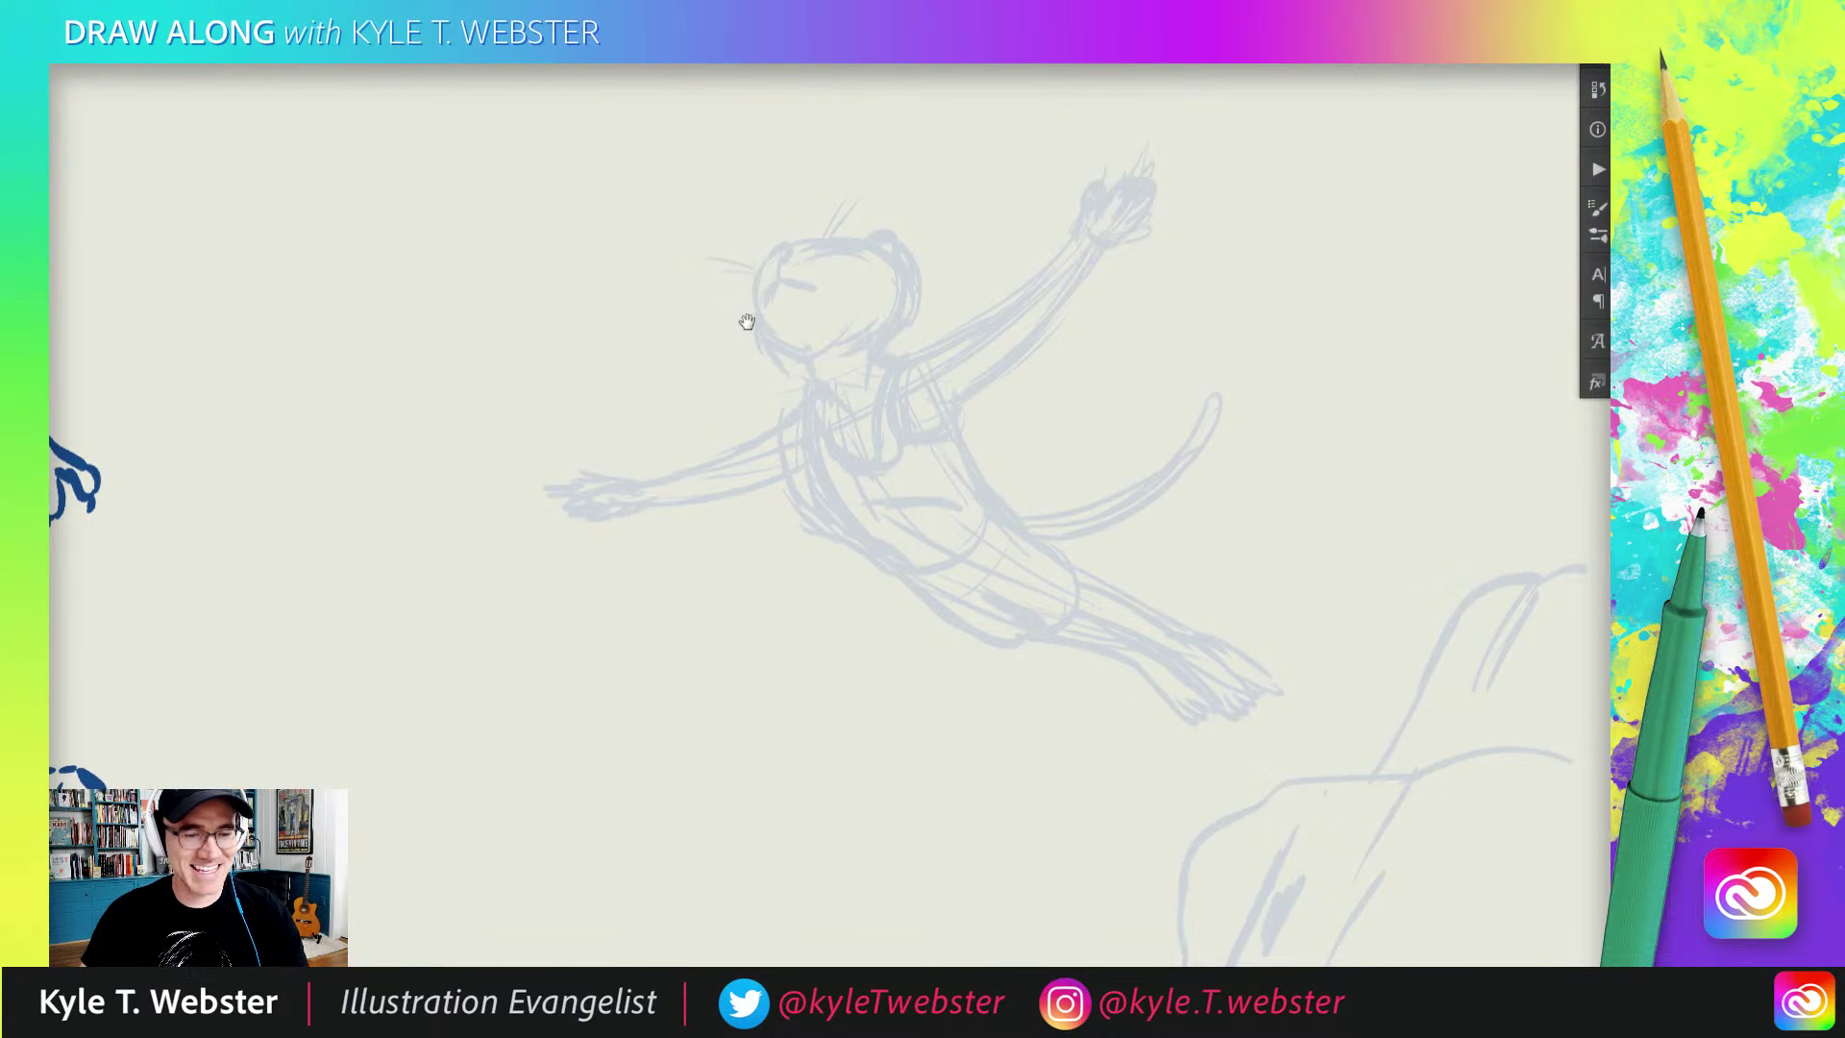
{"action": "left_click_drag", "start_coordinate": [746, 322], "coordinate": [718, 394]}
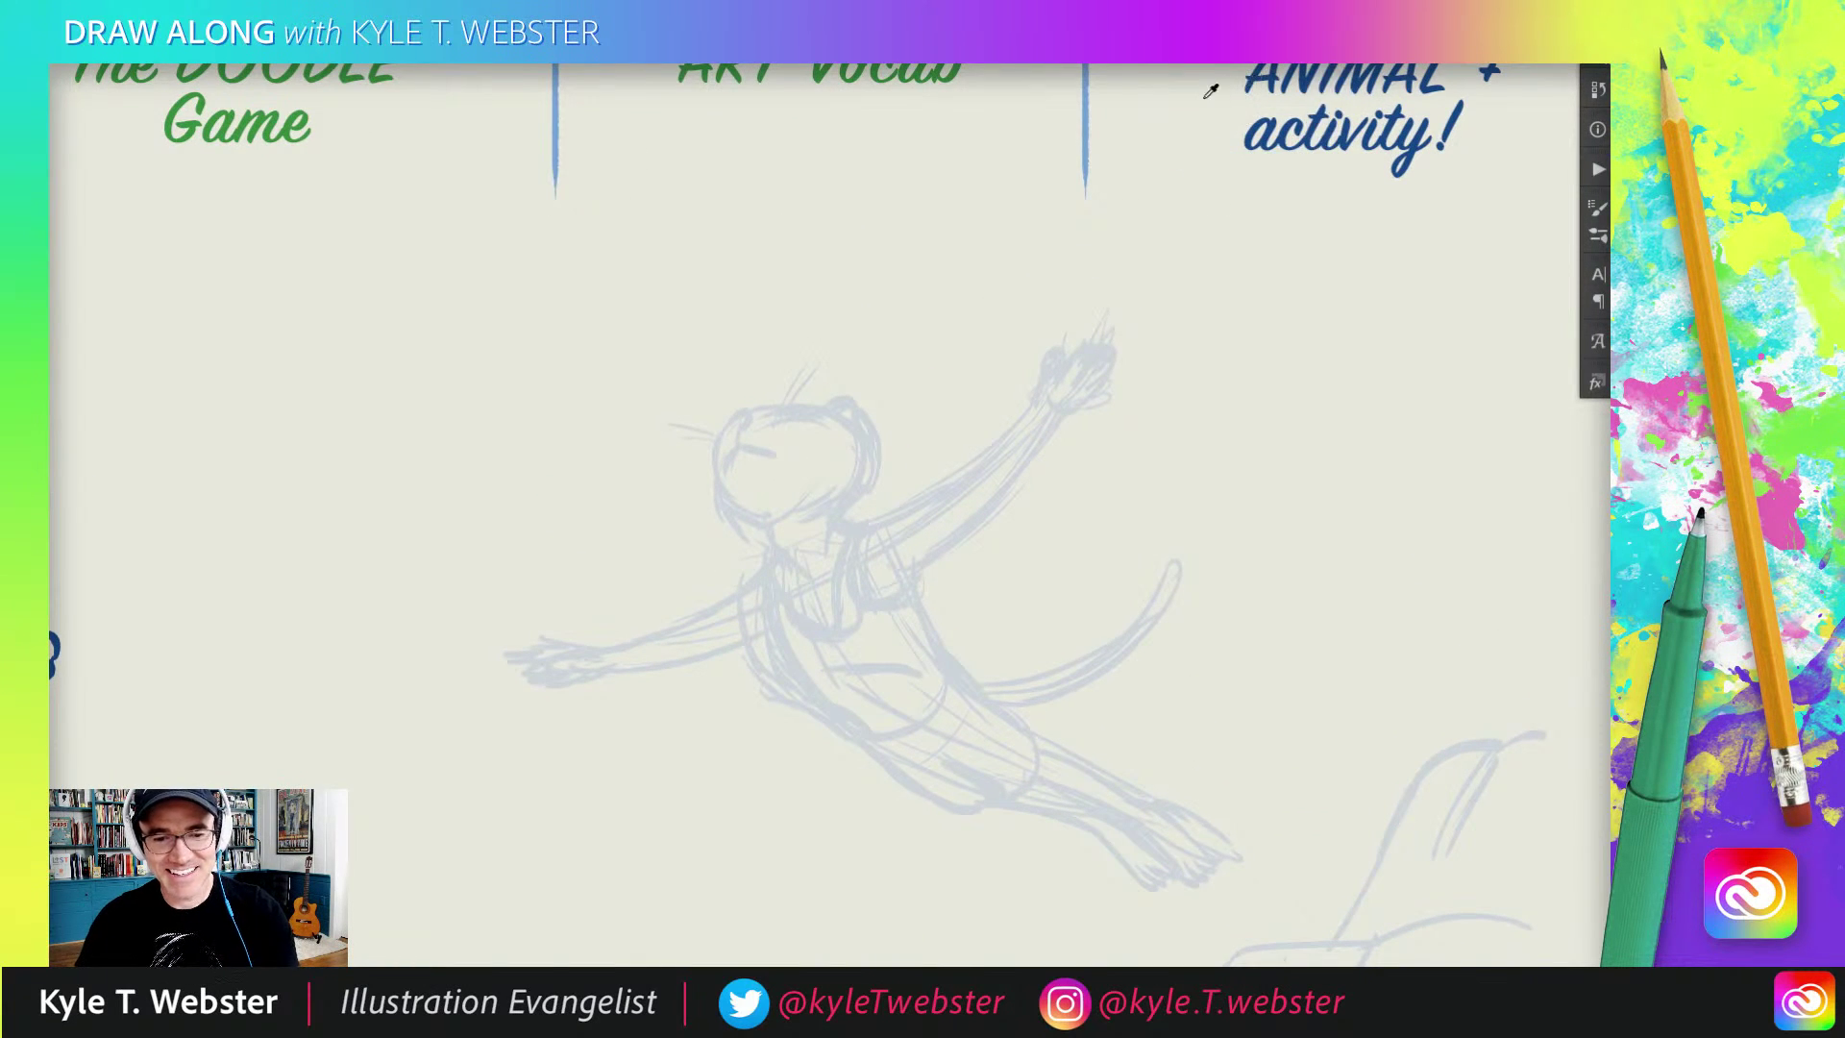
Step: Ink the leaping animal's head in dark blue: muzzle and mouth, skull outline, one ear, jaw line and small cheek fur marks
{"action": "left_click", "coordinate": [753, 445]}
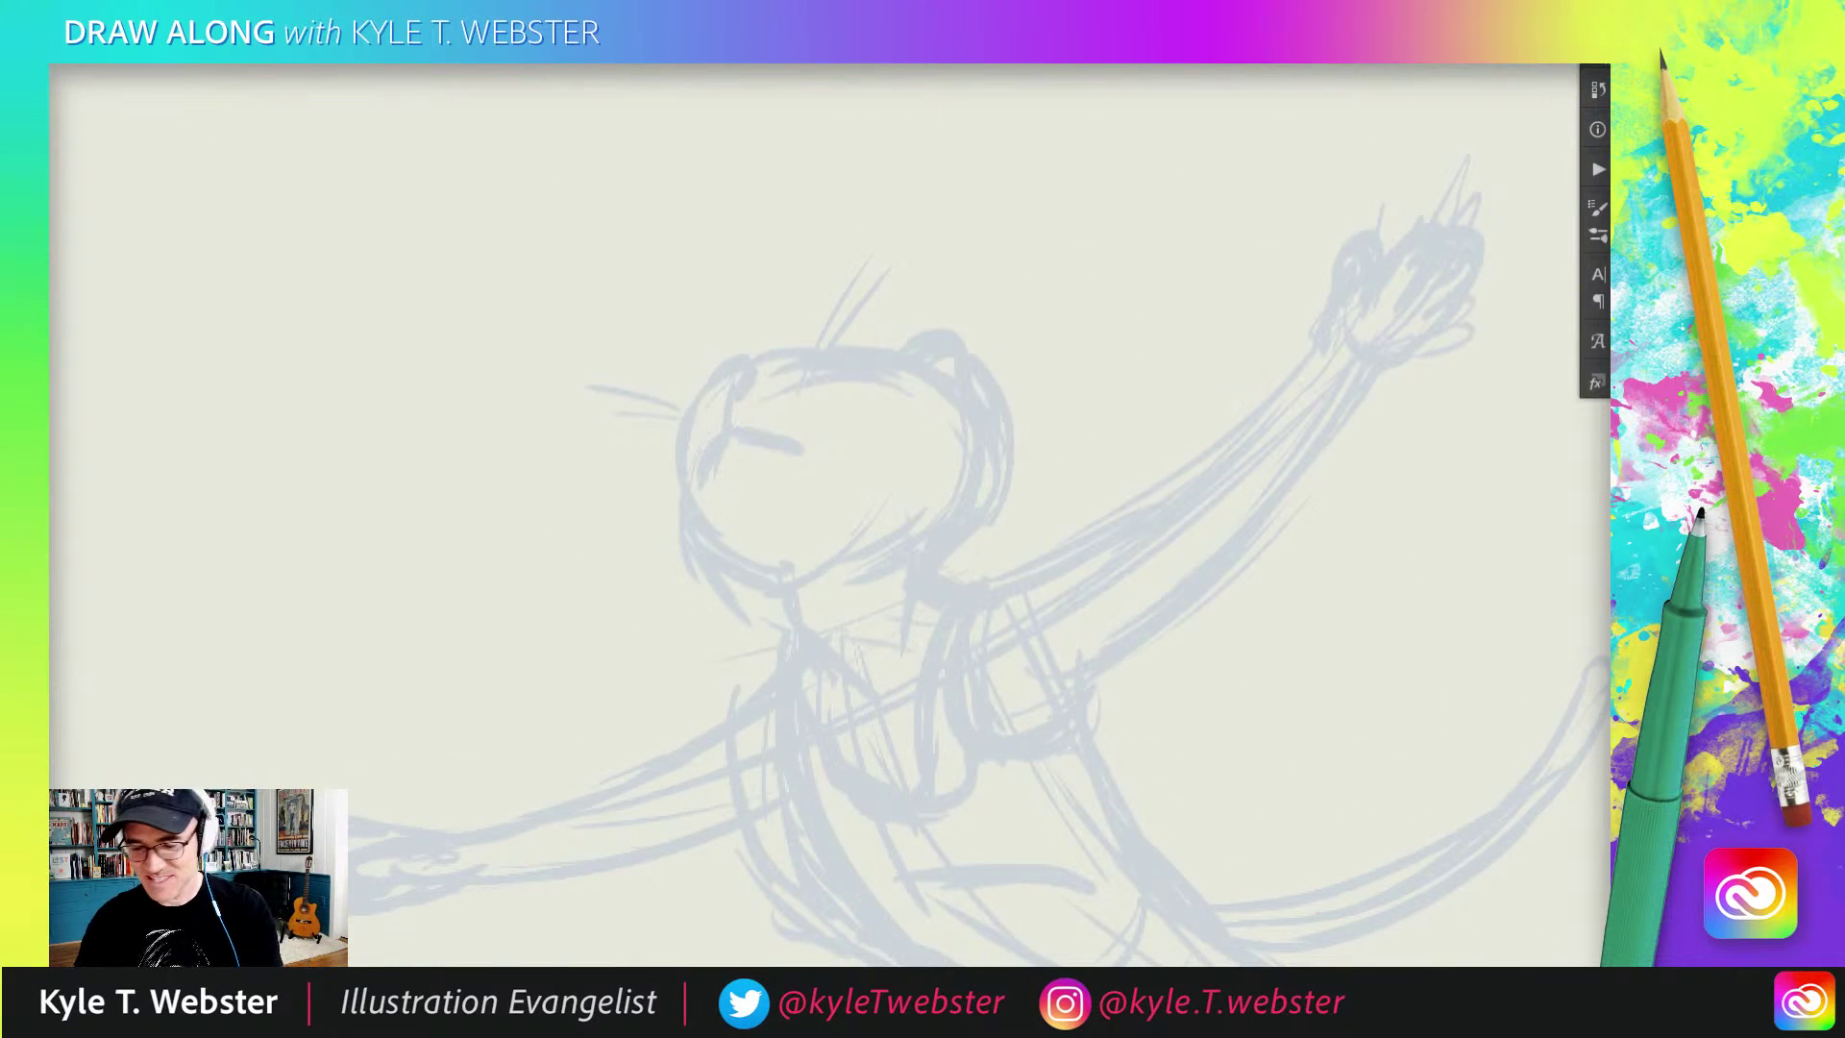
{"action": "mouse_move", "coordinate": [800, 446]}
{"action": "left_mouse_down"}
{"action": "mouse_move", "coordinate": [722, 449]}
{"action": "mouse_move", "coordinate": [724, 389]}
{"action": "mouse_move", "coordinate": [700, 408]}
{"action": "mouse_move", "coordinate": [756, 354]}
{"action": "mouse_move", "coordinate": [939, 381]}
{"action": "mouse_move", "coordinate": [946, 555]}
{"action": "left_mouse_up"}
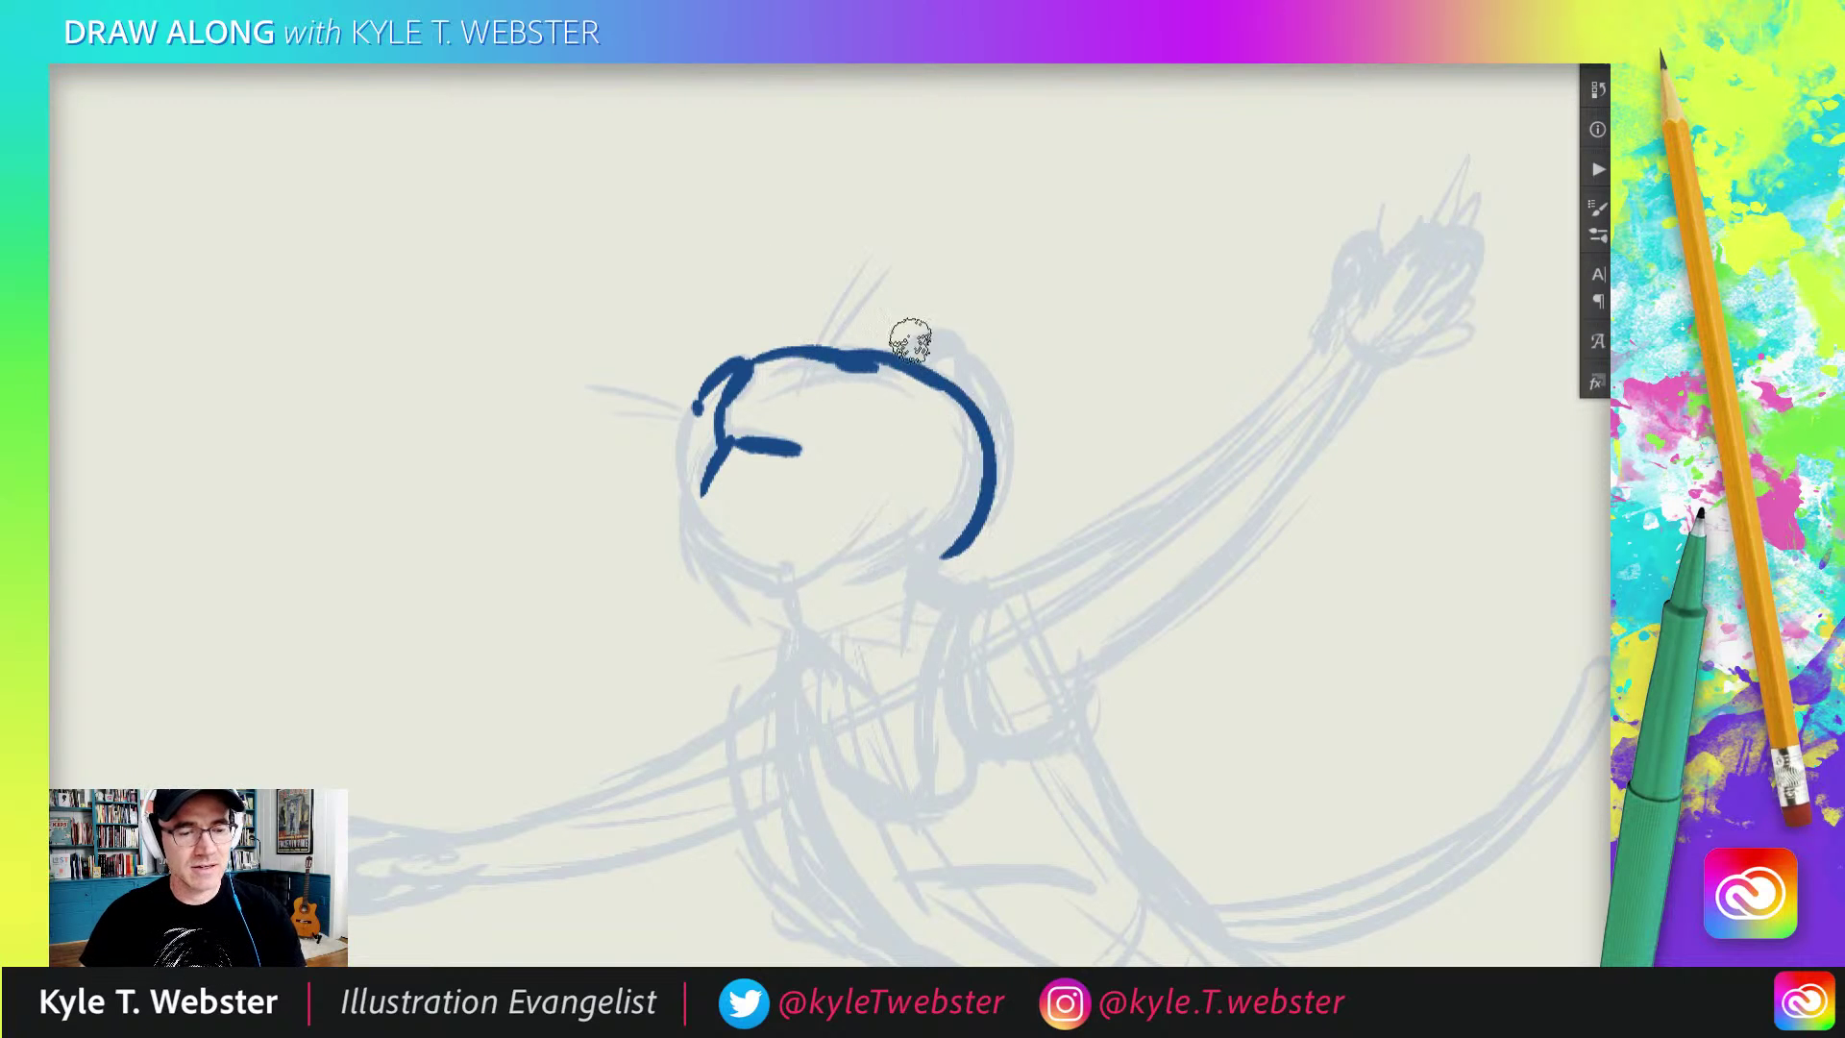
{"action": "mouse_move", "coordinate": [968, 413]}
{"action": "left_mouse_down"}
{"action": "mouse_move", "coordinate": [931, 342]}
{"action": "mouse_move", "coordinate": [895, 382]}
{"action": "left_mouse_up"}
{"action": "left_click_drag", "start_coordinate": [639, 408], "coordinate": [587, 264]}
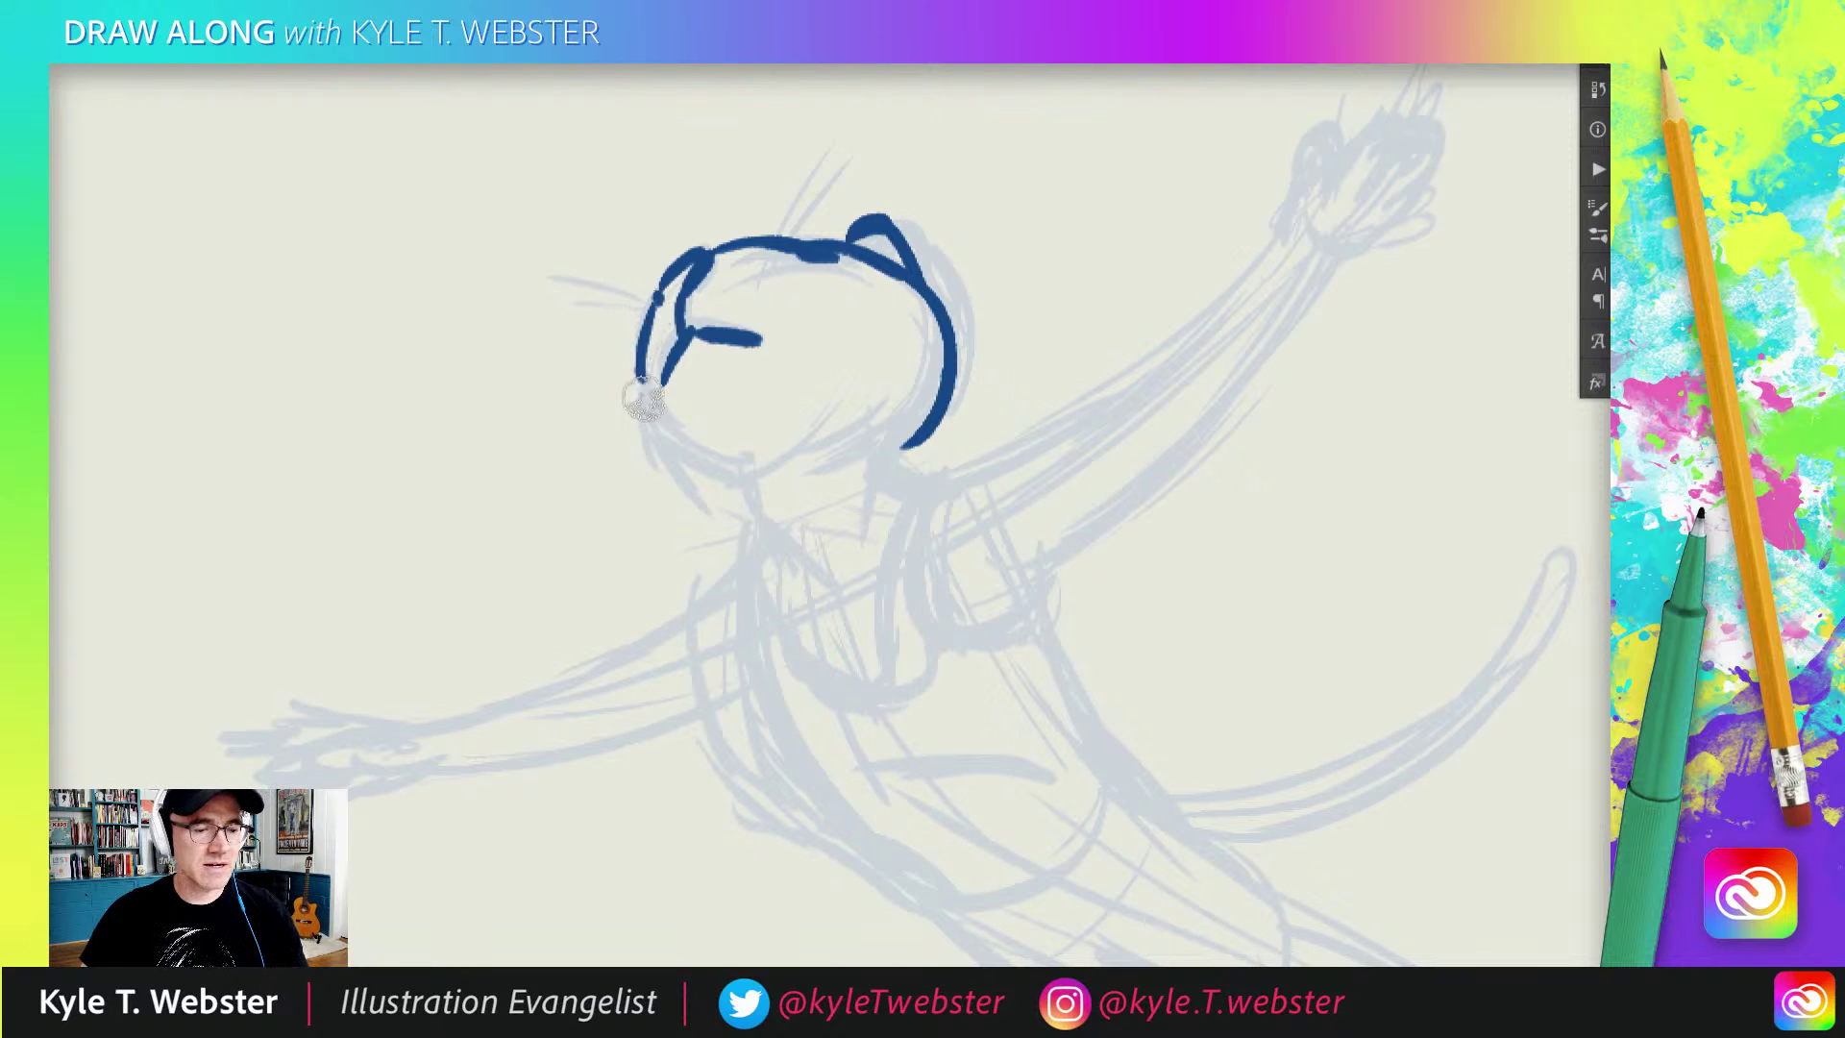
{"action": "mouse_move", "coordinate": [651, 303]}
{"action": "left_mouse_down"}
{"action": "mouse_move", "coordinate": [655, 445]}
{"action": "mouse_move", "coordinate": [678, 428]}
{"action": "mouse_move", "coordinate": [733, 473]}
{"action": "mouse_move", "coordinate": [774, 475]}
{"action": "mouse_move", "coordinate": [805, 543]}
{"action": "left_mouse_up"}
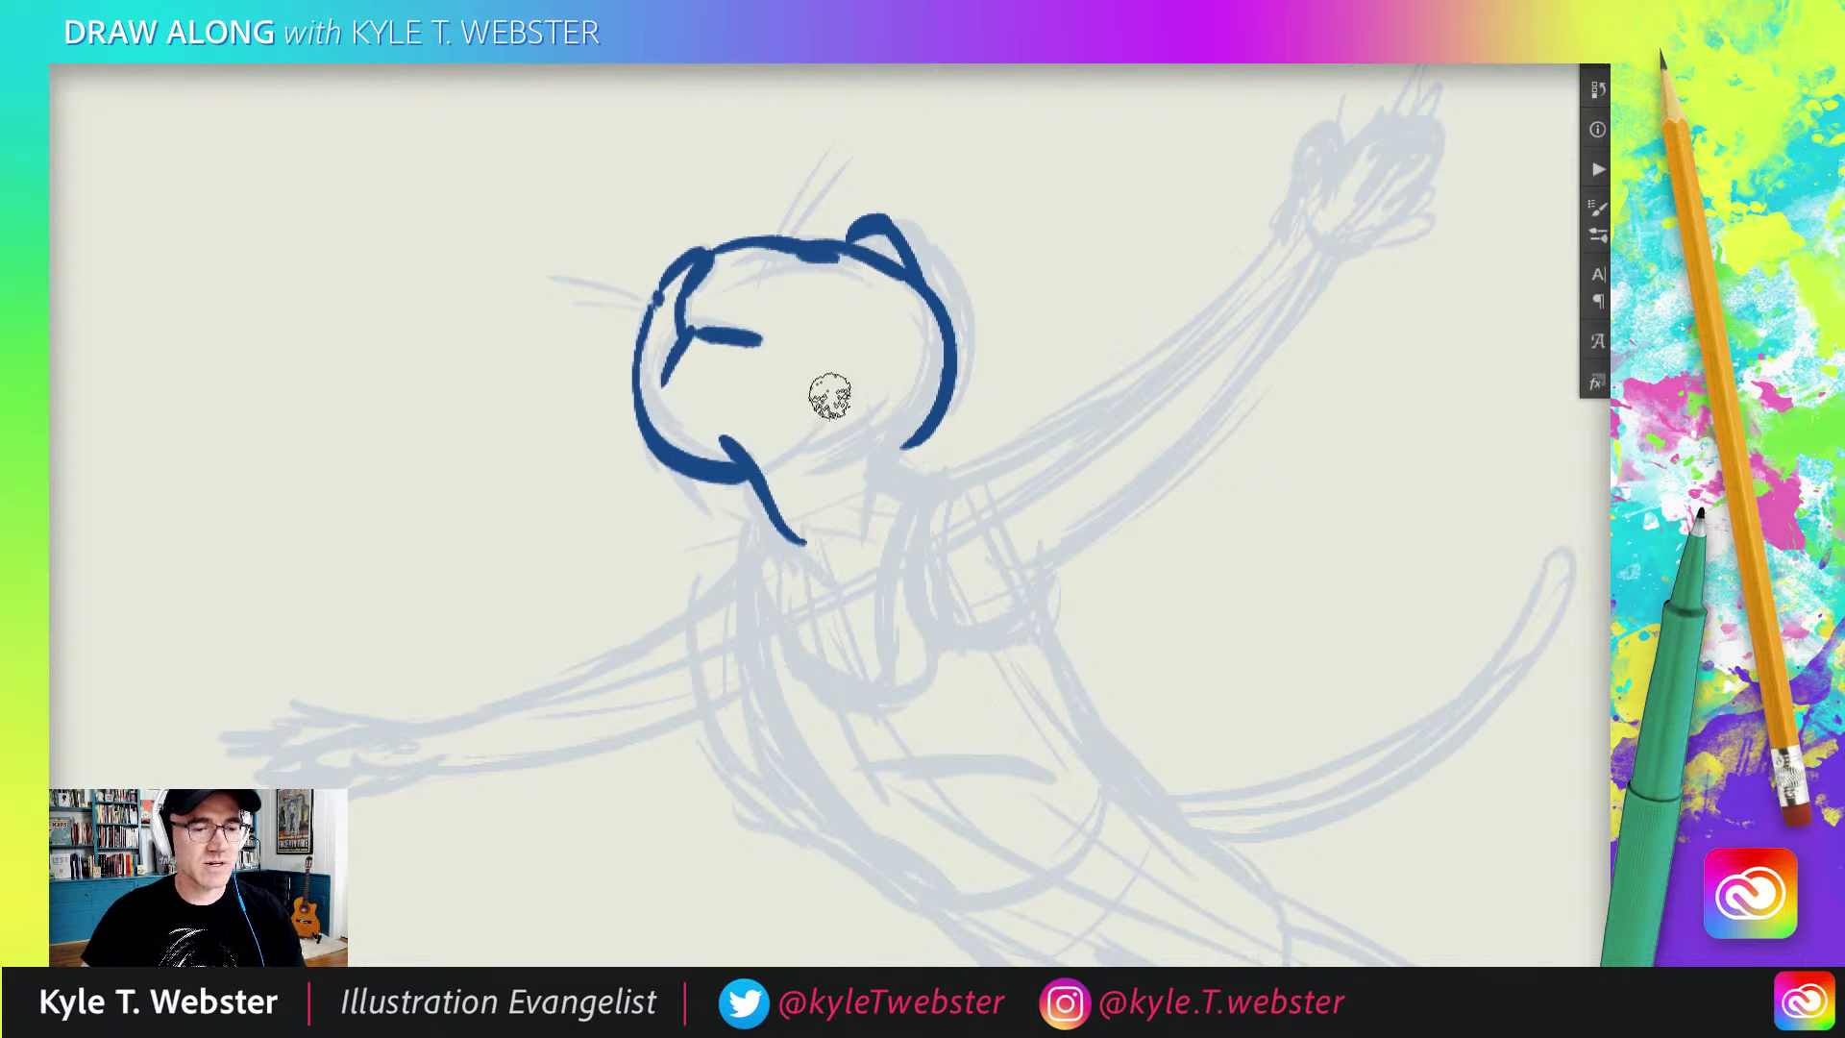
{"action": "left_click_drag", "start_coordinate": [894, 409], "coordinate": [812, 422]}
Step: Ink the neck lines below the jaw and the curved shoulder strap of the animal's tank top
{"action": "left_click_drag", "start_coordinate": [636, 432], "coordinate": [546, 388]}
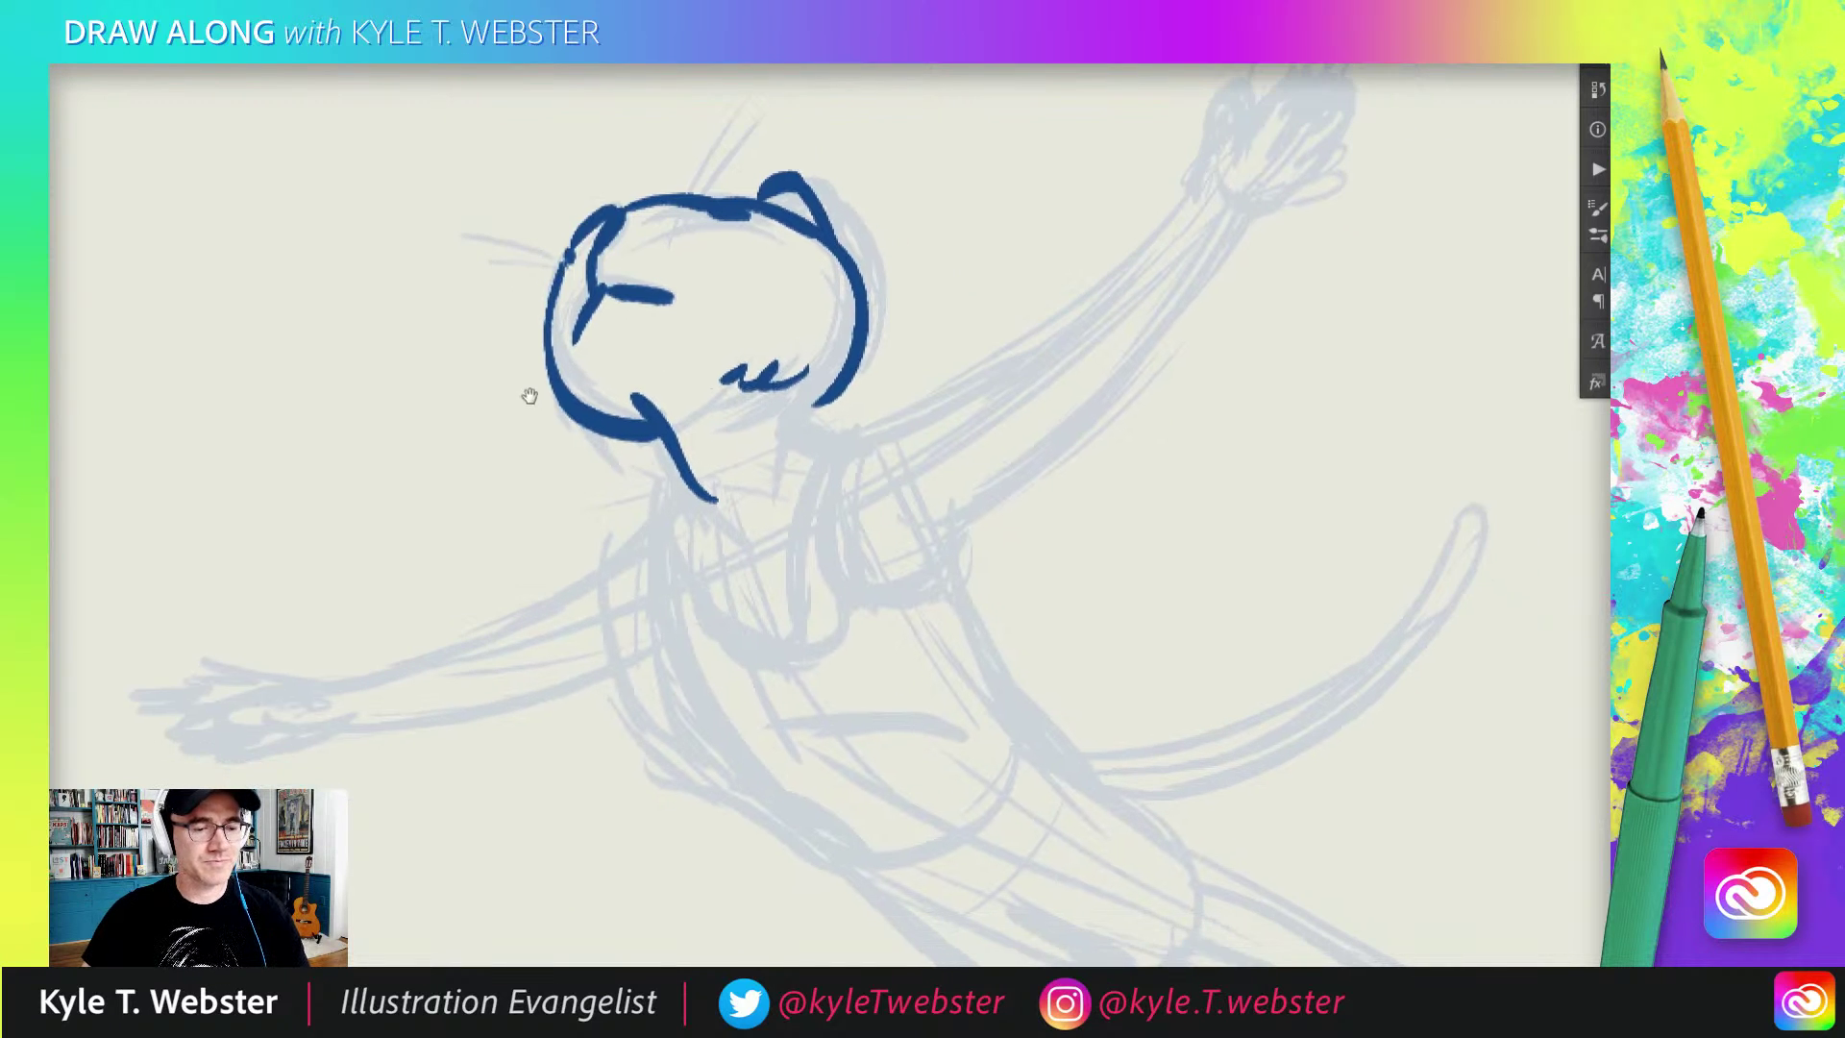
{"action": "left_click", "coordinate": [817, 417]}
{"action": "mouse_move", "coordinate": [762, 491]}
{"action": "left_mouse_down"}
{"action": "mouse_move", "coordinate": [747, 435]}
{"action": "mouse_move", "coordinate": [657, 490]}
{"action": "left_mouse_up"}
{"action": "scroll", "coordinate": [610, 462], "scroll_direction": "down", "scroll_amount": 1}
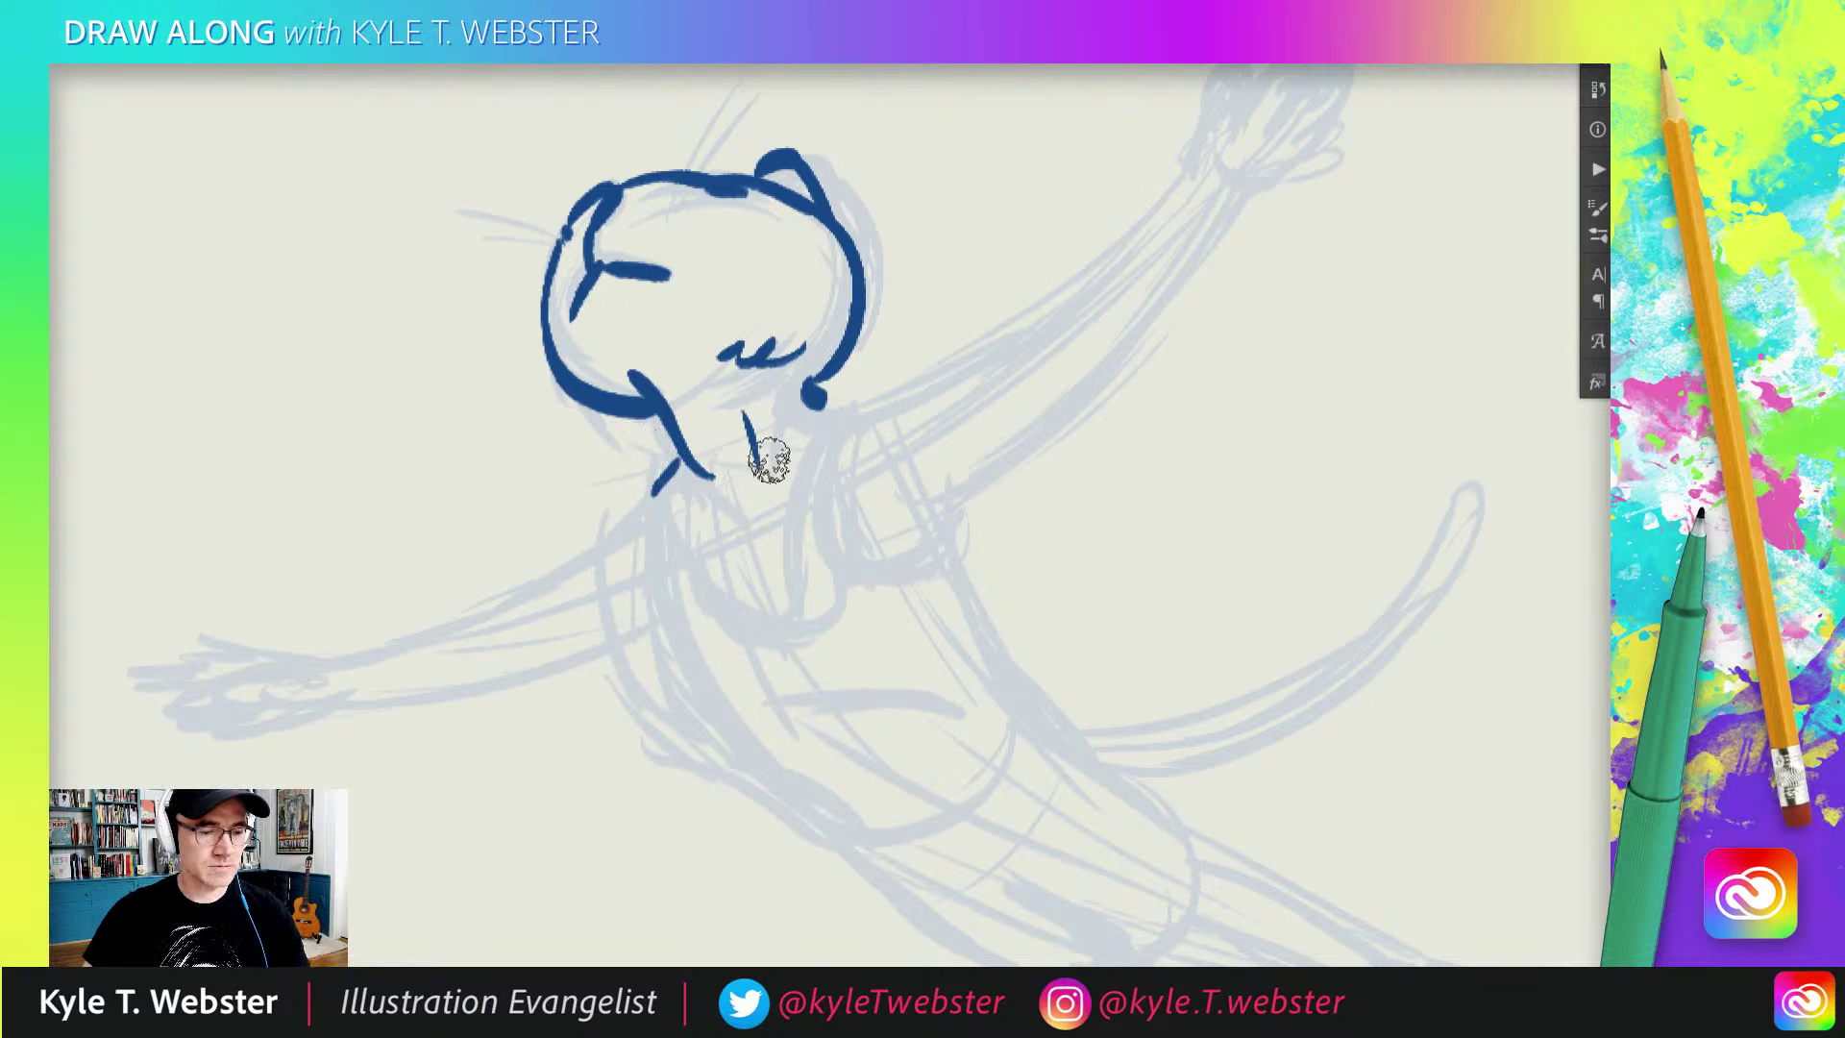
{"action": "mouse_move", "coordinate": [831, 415]}
{"action": "left_mouse_down"}
{"action": "mouse_move", "coordinate": [782, 528]}
{"action": "mouse_move", "coordinate": [798, 603]}
{"action": "mouse_move", "coordinate": [839, 562]}
{"action": "left_mouse_up"}
{"action": "scroll", "coordinate": [855, 388], "scroll_direction": "down", "scroll_amount": 4}
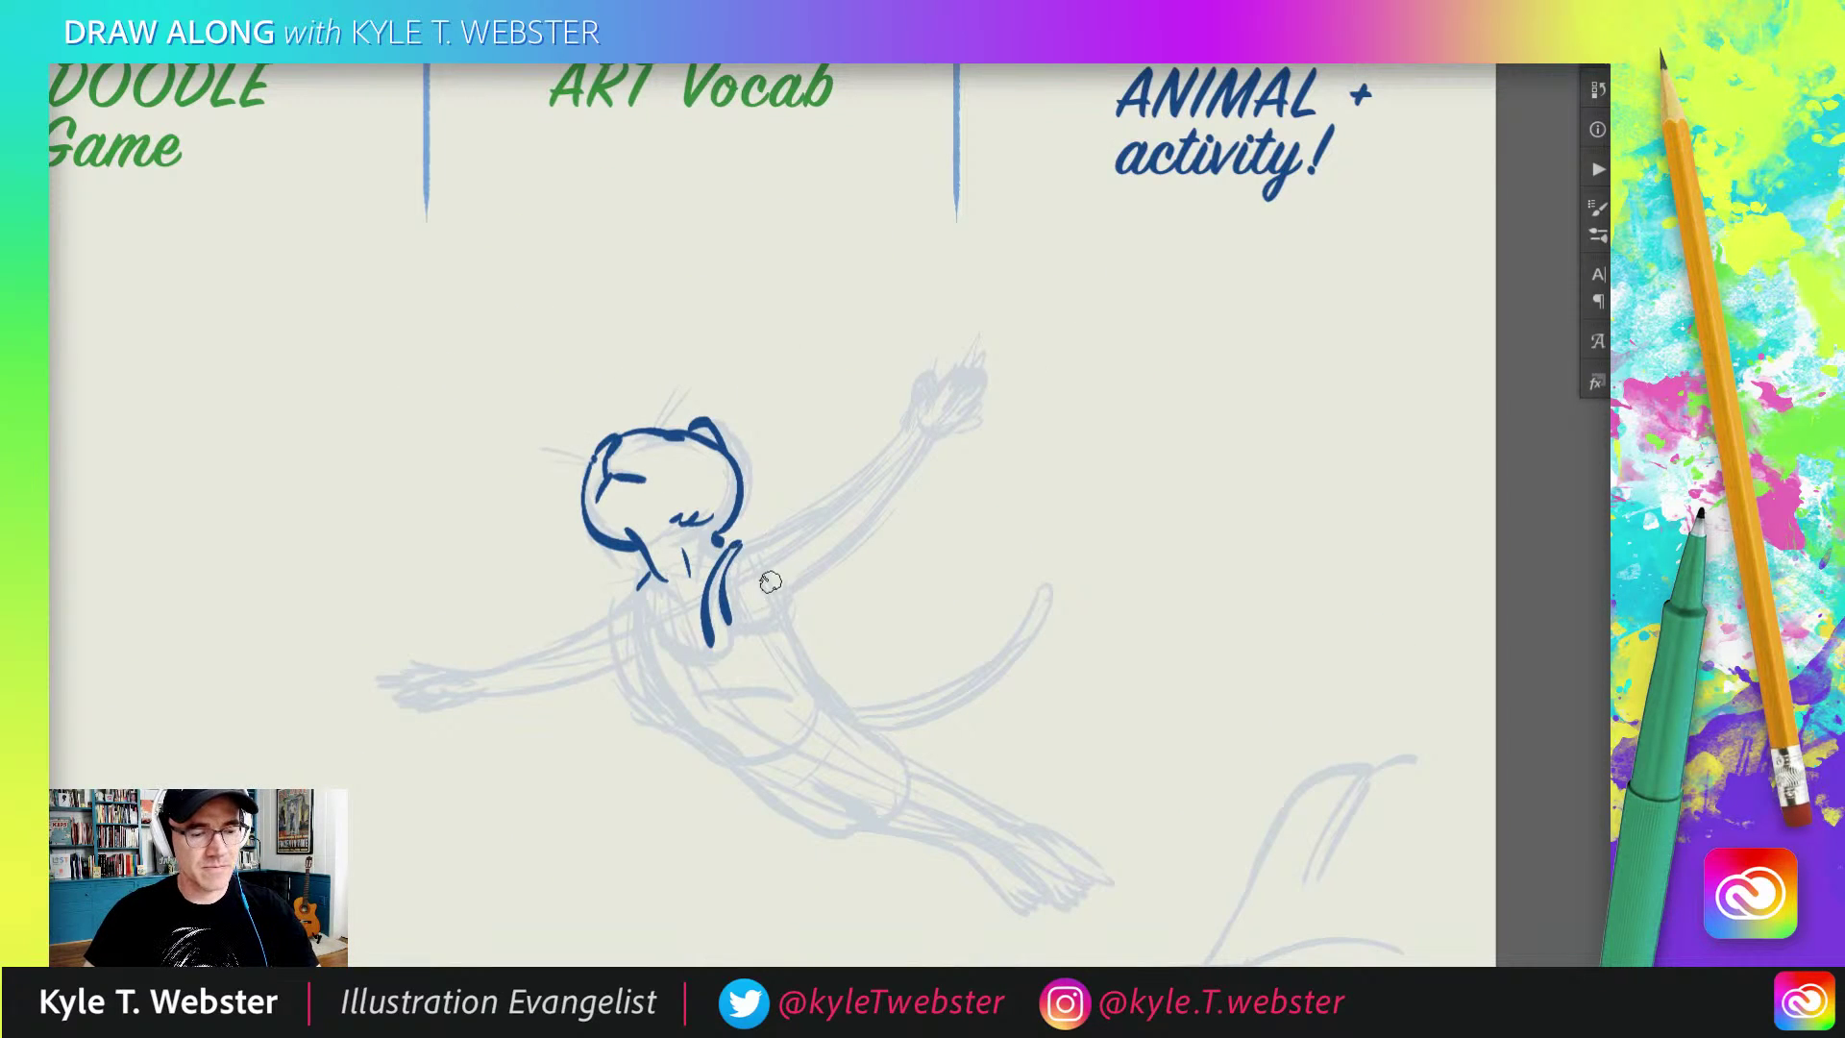
Step: Ink both edges of the animal's raised arm and its open paw with separate fingers
{"action": "left_click_drag", "start_coordinate": [769, 581], "coordinate": [941, 437]}
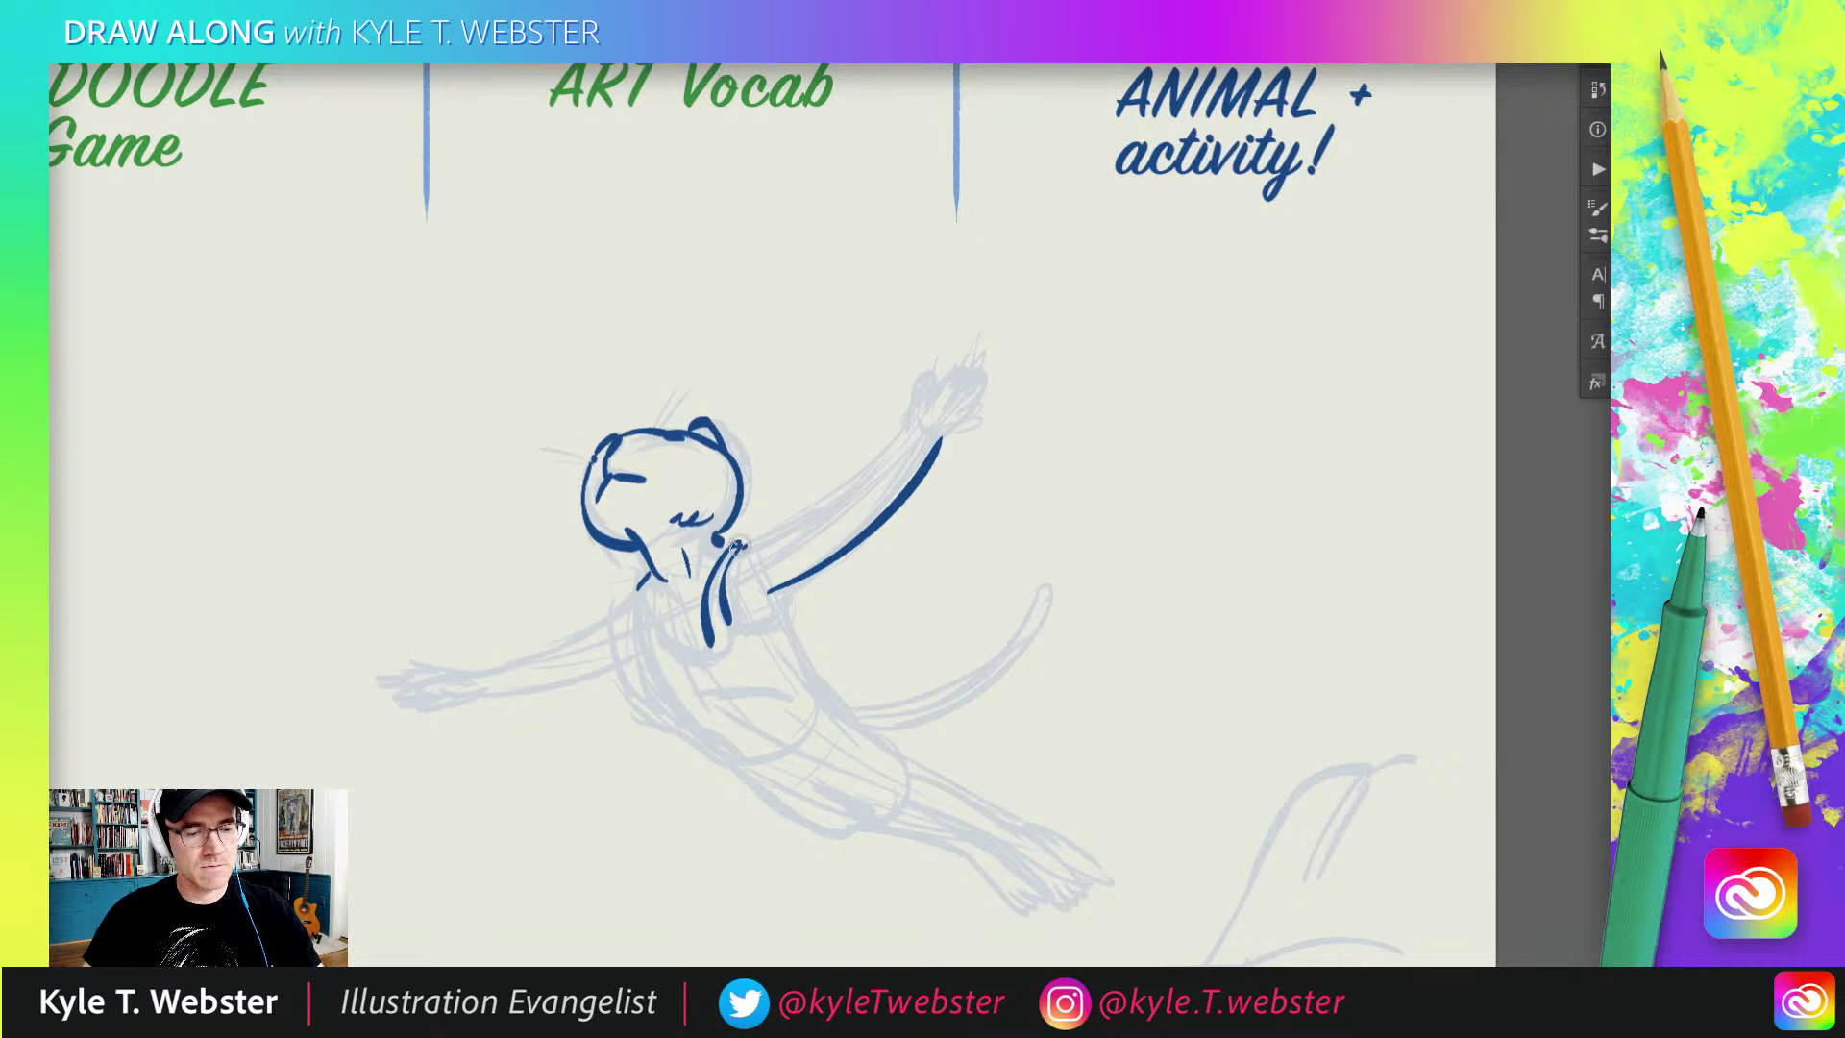
{"action": "mouse_move", "coordinate": [738, 546]}
{"action": "left_mouse_down"}
{"action": "mouse_move", "coordinate": [894, 451]}
{"action": "mouse_move", "coordinate": [915, 382]}
{"action": "mouse_move", "coordinate": [940, 386]}
{"action": "mouse_move", "coordinate": [914, 427]}
{"action": "mouse_move", "coordinate": [930, 363]}
{"action": "mouse_move", "coordinate": [941, 382]}
{"action": "mouse_move", "coordinate": [965, 358]}
{"action": "mouse_move", "coordinate": [989, 406]}
{"action": "mouse_move", "coordinate": [931, 434]}
{"action": "mouse_move", "coordinate": [964, 394]}
{"action": "left_mouse_up"}
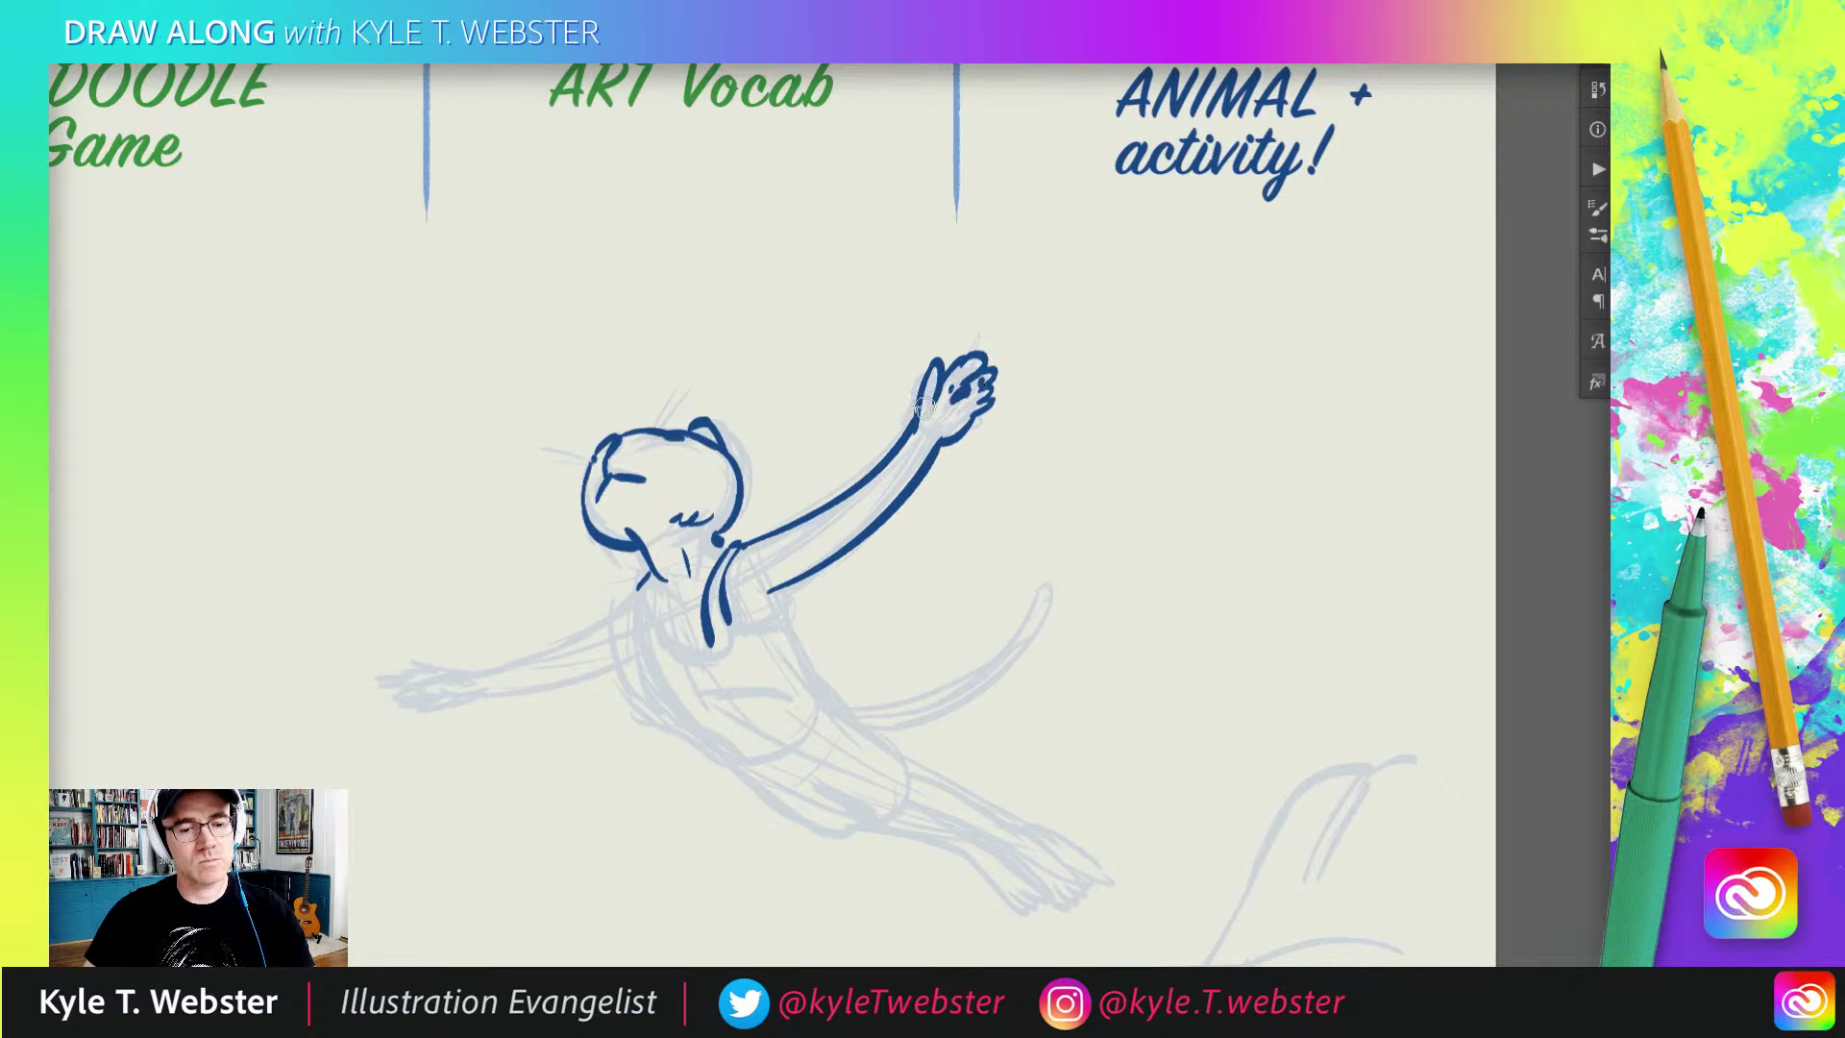
{"action": "scroll", "coordinate": [811, 366], "scroll_direction": "down", "scroll_amount": 2}
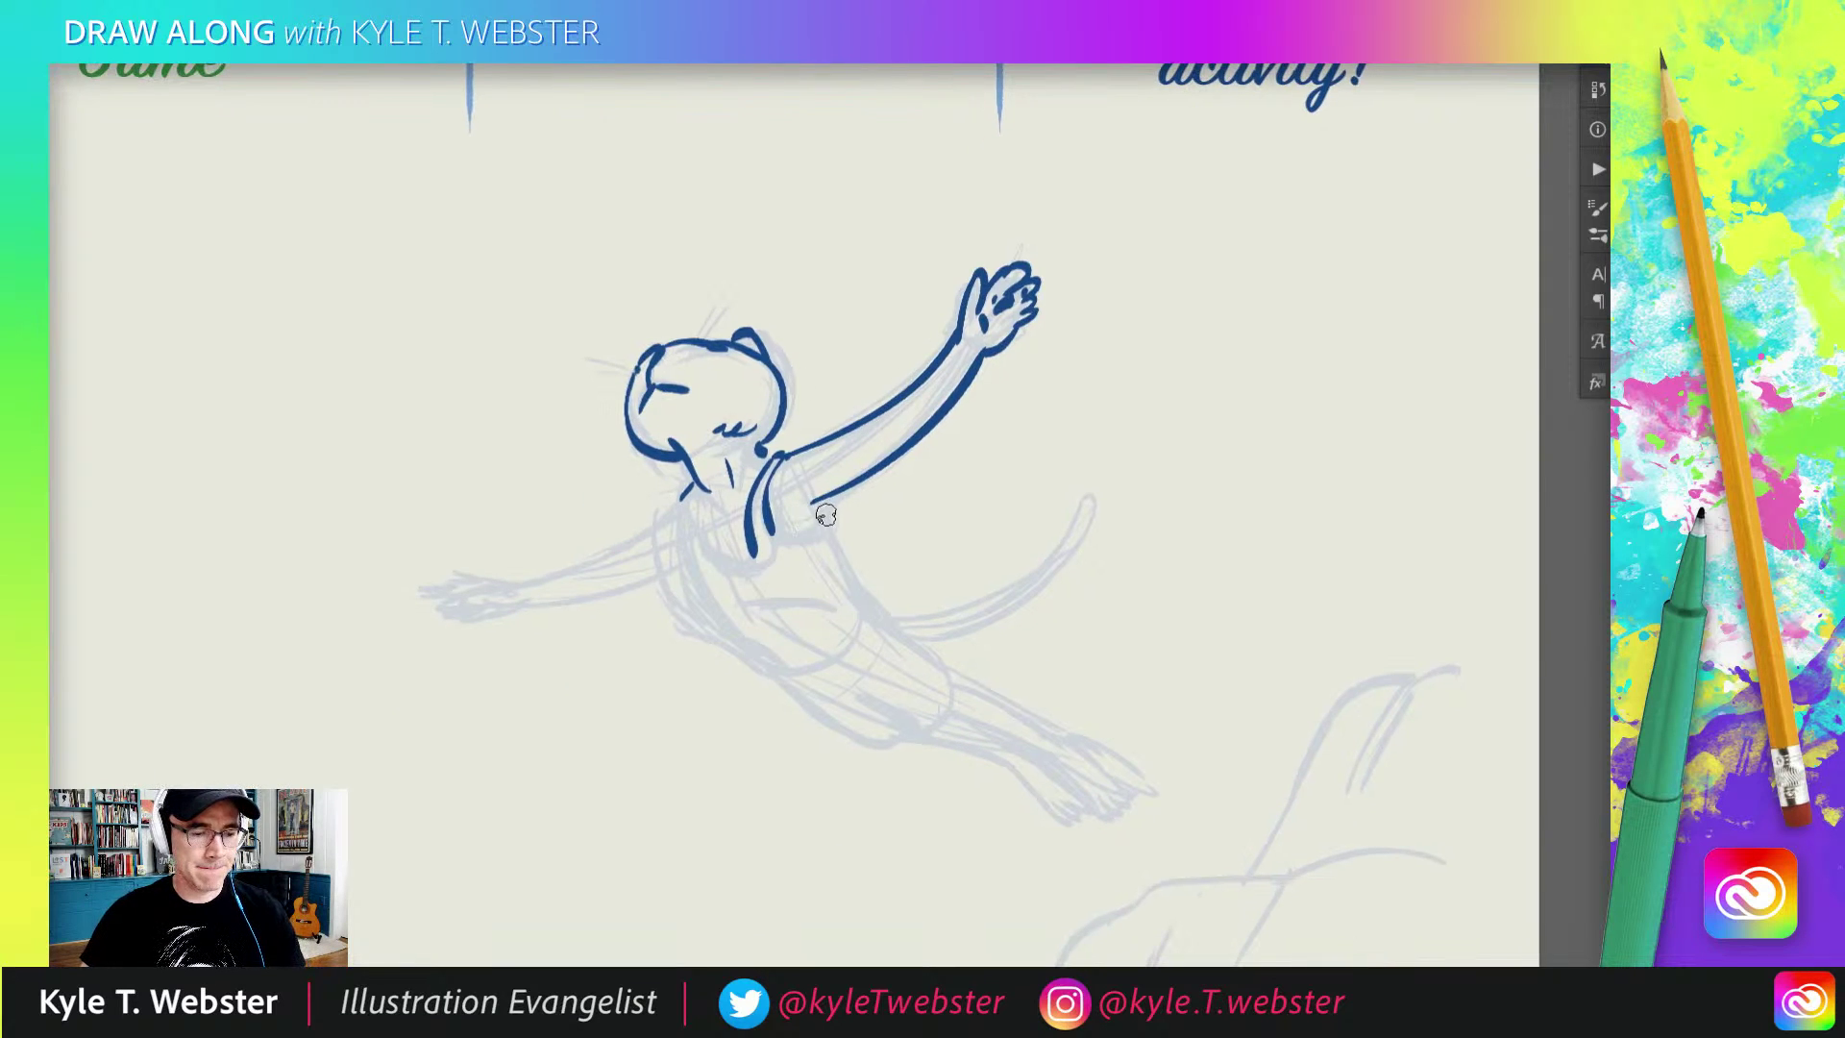
Step: Ink the tank top's neckline and armhole, and the forward-stretched arm with its flat paw
{"action": "mouse_move", "coordinate": [812, 502]}
{"action": "left_mouse_down"}
{"action": "mouse_move", "coordinate": [825, 544]}
{"action": "mouse_move", "coordinate": [775, 547]}
{"action": "mouse_move", "coordinate": [694, 508]}
{"action": "mouse_move", "coordinate": [682, 566]}
{"action": "left_mouse_up"}
{"action": "left_click_drag", "start_coordinate": [678, 501], "coordinate": [534, 582]}
{"action": "mouse_move", "coordinate": [677, 565]}
{"action": "left_mouse_down"}
{"action": "mouse_move", "coordinate": [524, 604]}
{"action": "mouse_move", "coordinate": [473, 577]}
{"action": "mouse_move", "coordinate": [443, 601]}
{"action": "mouse_move", "coordinate": [470, 617]}
{"action": "left_mouse_up"}
{"action": "left_click_drag", "start_coordinate": [486, 535], "coordinate": [395, 498]}
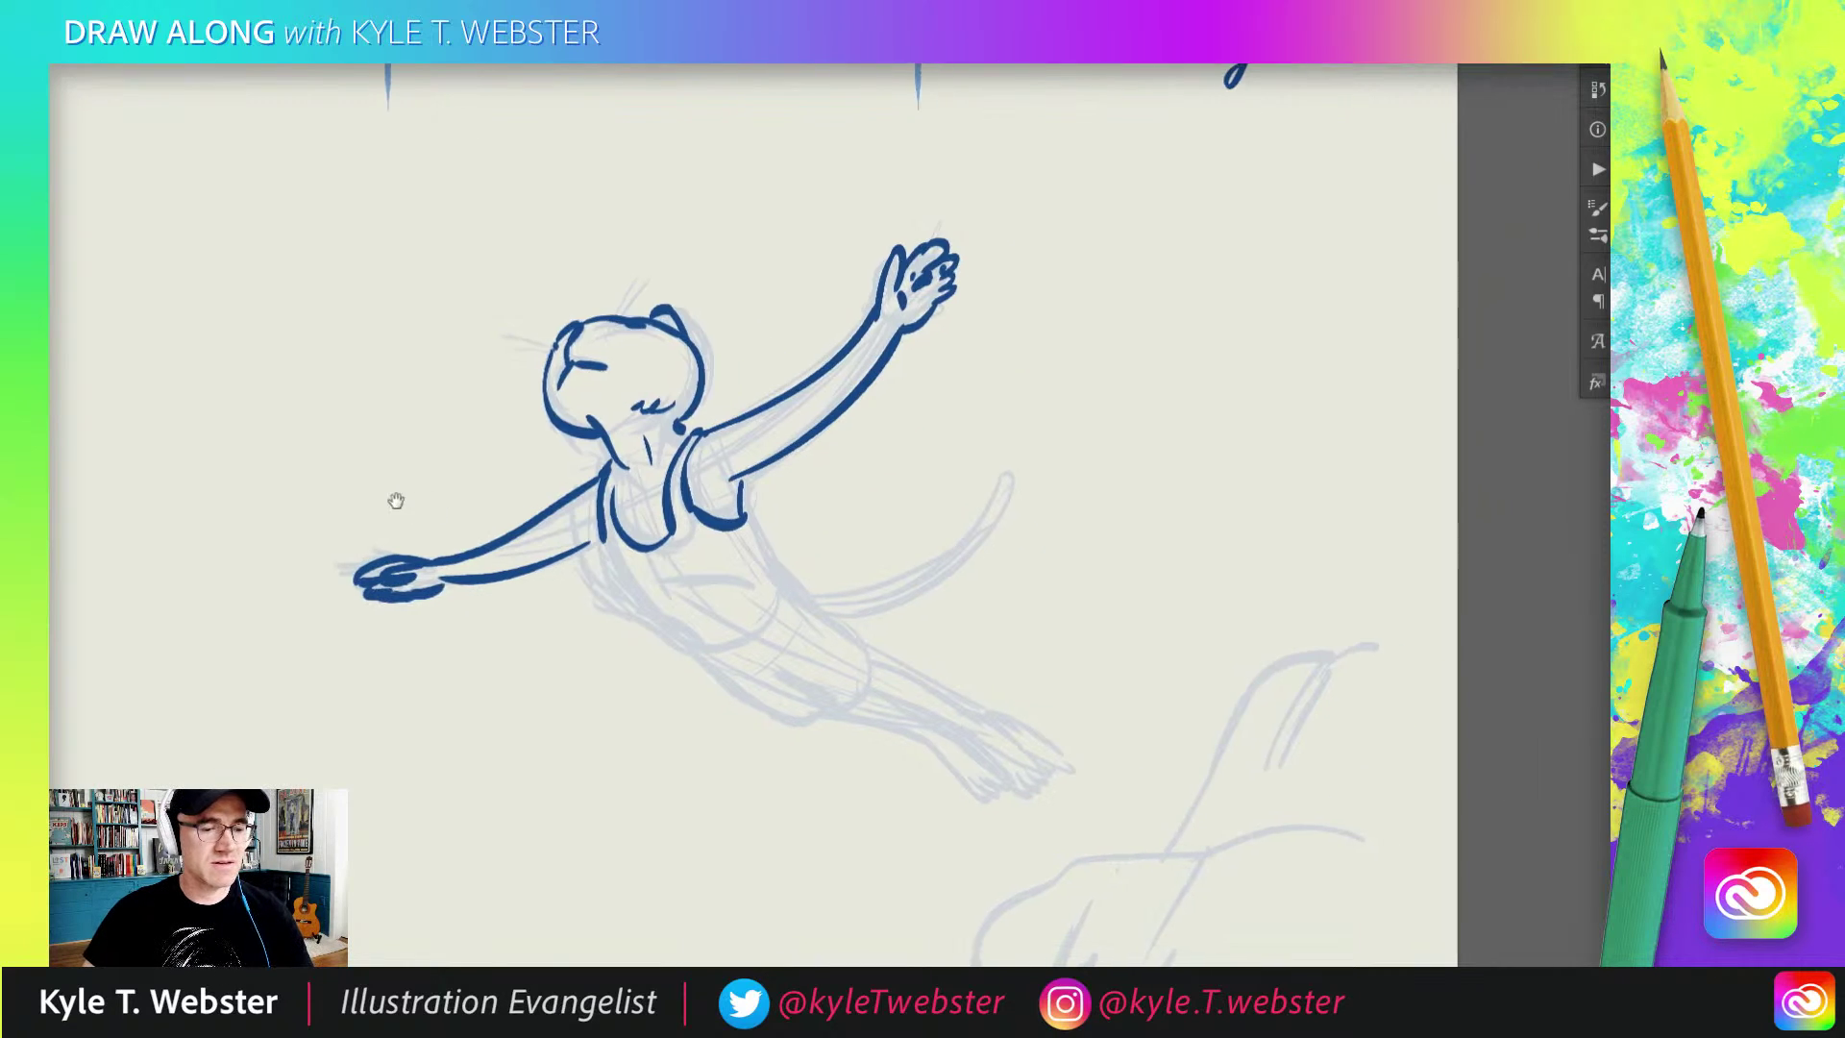
Step: Ink the tank top's sides, curved hem and belly crease, and add whiskers on both sides of the muzzle
{"action": "mouse_move", "coordinate": [594, 500]}
{"action": "left_mouse_down"}
{"action": "mouse_move", "coordinate": [619, 620]}
{"action": "mouse_move", "coordinate": [692, 653]}
{"action": "mouse_move", "coordinate": [767, 619]}
{"action": "left_mouse_up"}
{"action": "mouse_move", "coordinate": [736, 521]}
{"action": "left_mouse_down"}
{"action": "mouse_move", "coordinate": [777, 600]}
{"action": "mouse_move", "coordinate": [664, 594]}
{"action": "left_mouse_up"}
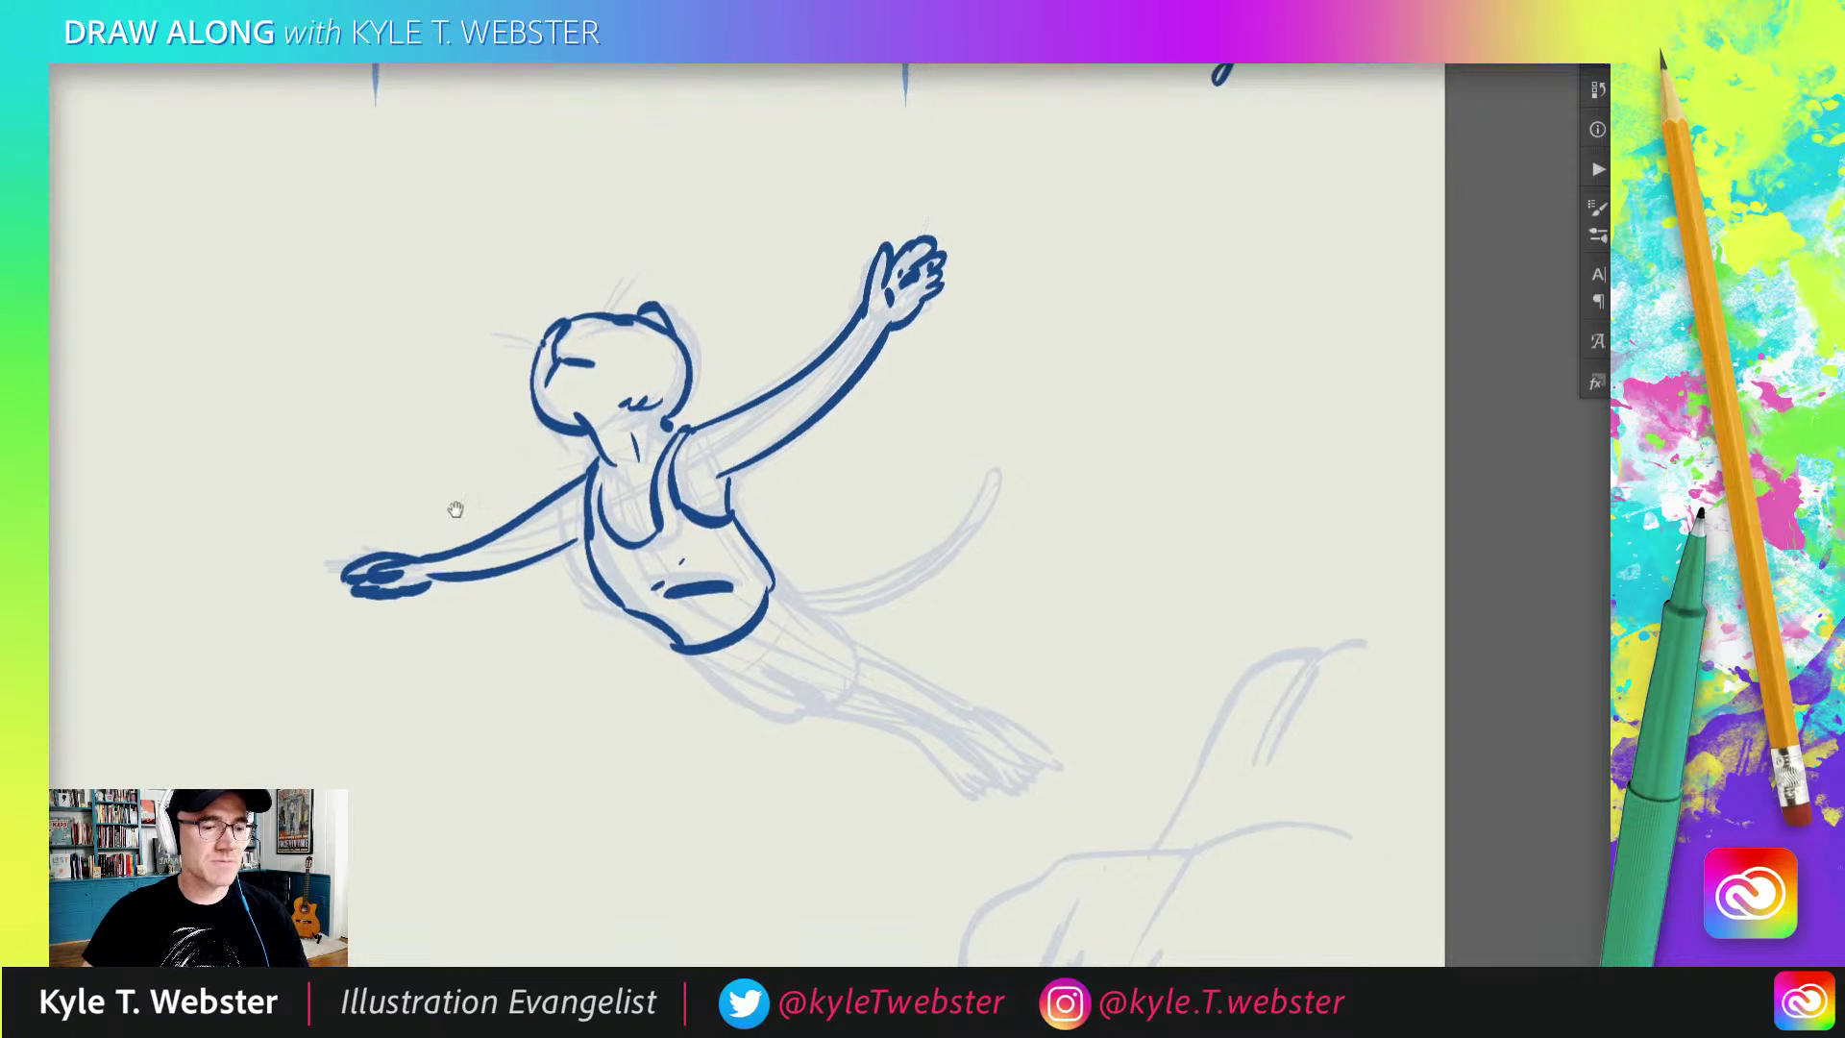
{"action": "left_click_drag", "start_coordinate": [453, 510], "coordinate": [461, 444]}
{"action": "mouse_move", "coordinate": [478, 239]}
{"action": "left_mouse_down"}
{"action": "mouse_move", "coordinate": [505, 244]}
{"action": "mouse_move", "coordinate": [553, 202]}
{"action": "left_mouse_up"}
{"action": "left_click_drag", "start_coordinate": [485, 274], "coordinate": [452, 281]}
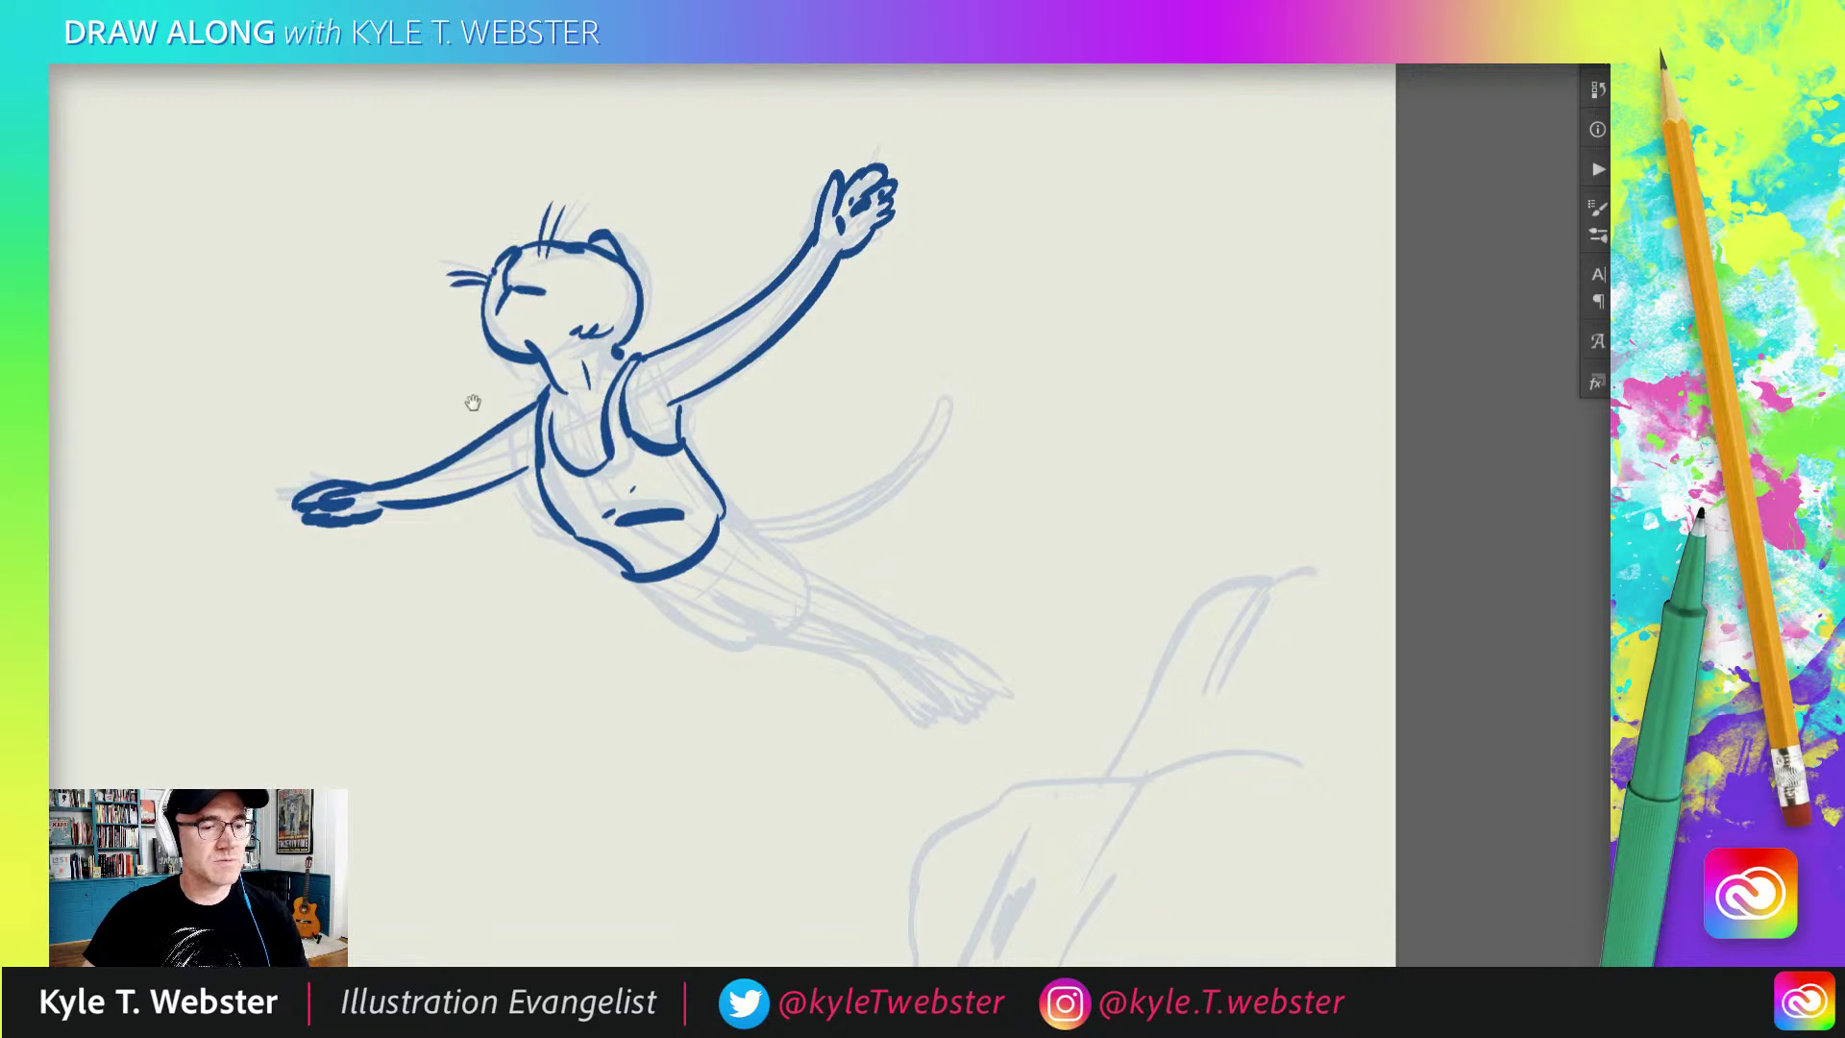
Step: Ink the animal's shorts and both trailing legs, ending in feet with separate toes
{"action": "mouse_move", "coordinate": [648, 588]}
{"action": "left_mouse_down"}
{"action": "mouse_move", "coordinate": [580, 562]}
{"action": "mouse_move", "coordinate": [673, 620]}
{"action": "left_mouse_up"}
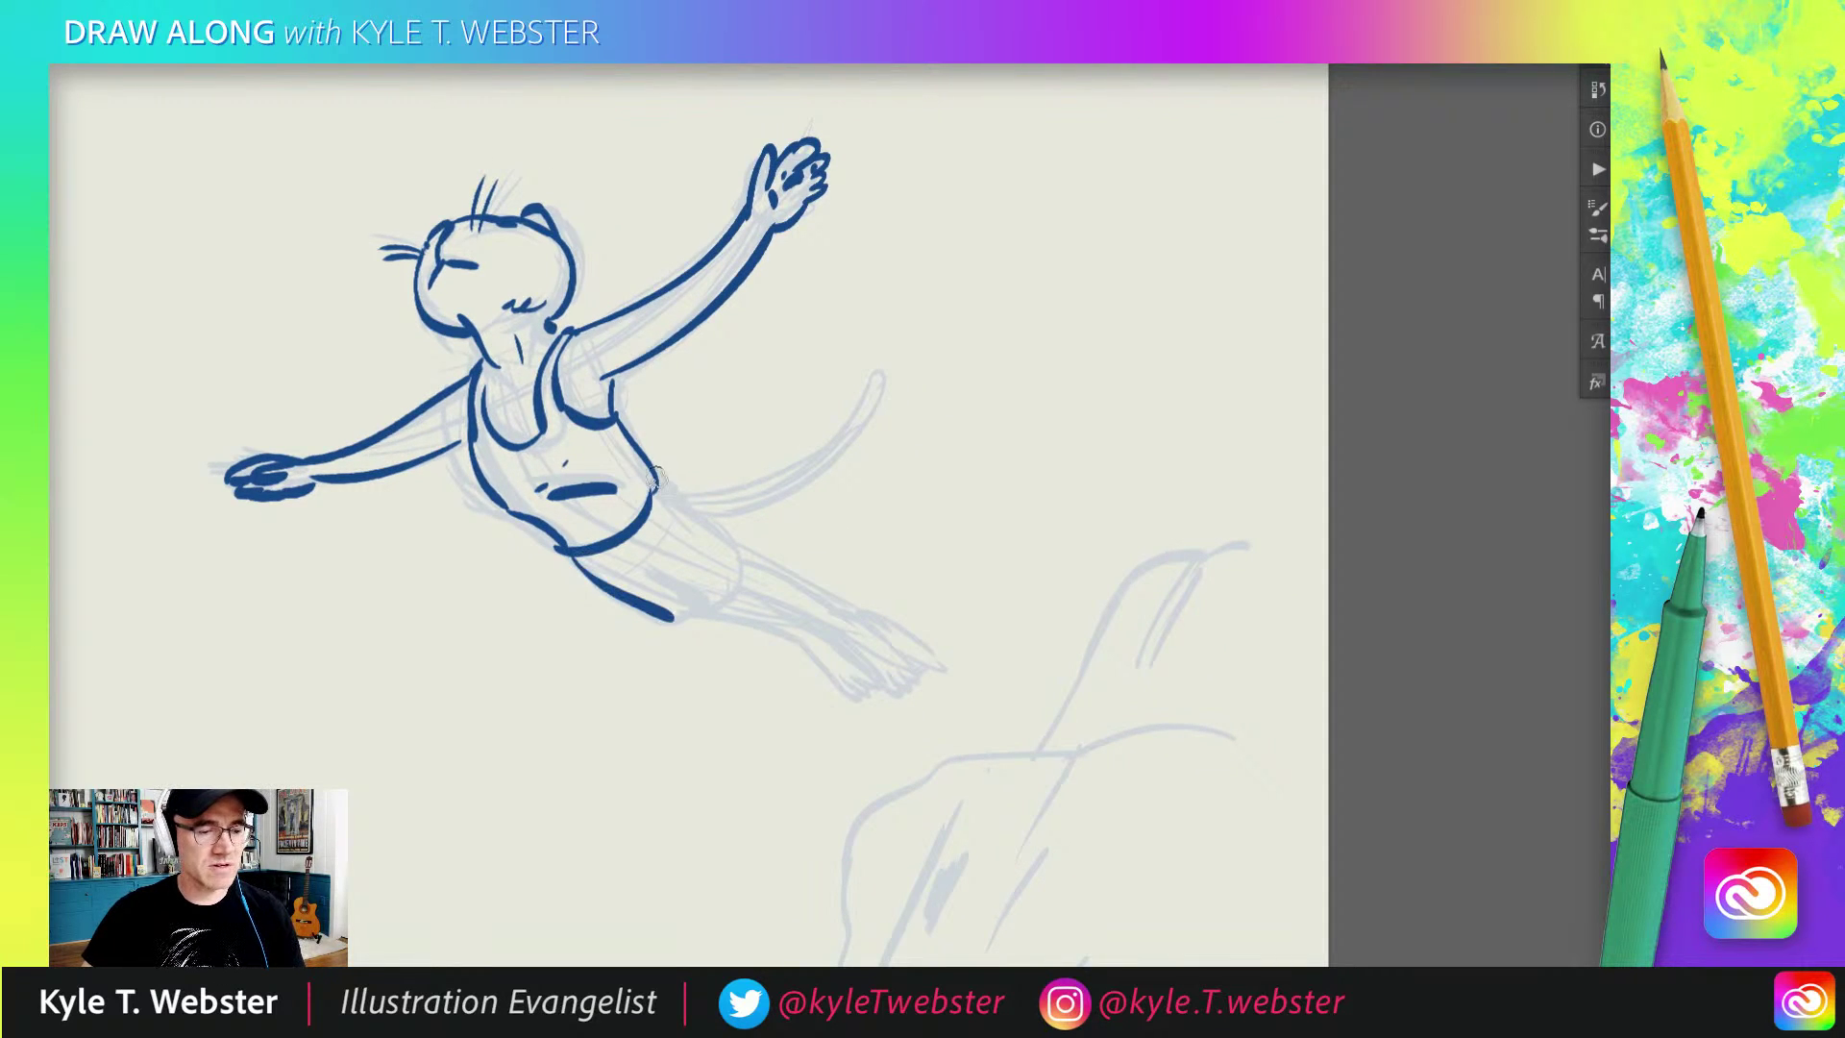
{"action": "mouse_move", "coordinate": [657, 478]}
{"action": "left_mouse_down"}
{"action": "mouse_move", "coordinate": [745, 550]}
{"action": "mouse_move", "coordinate": [731, 598]}
{"action": "mouse_move", "coordinate": [688, 591]}
{"action": "mouse_move", "coordinate": [663, 622]}
{"action": "mouse_move", "coordinate": [626, 618]}
{"action": "left_mouse_up"}
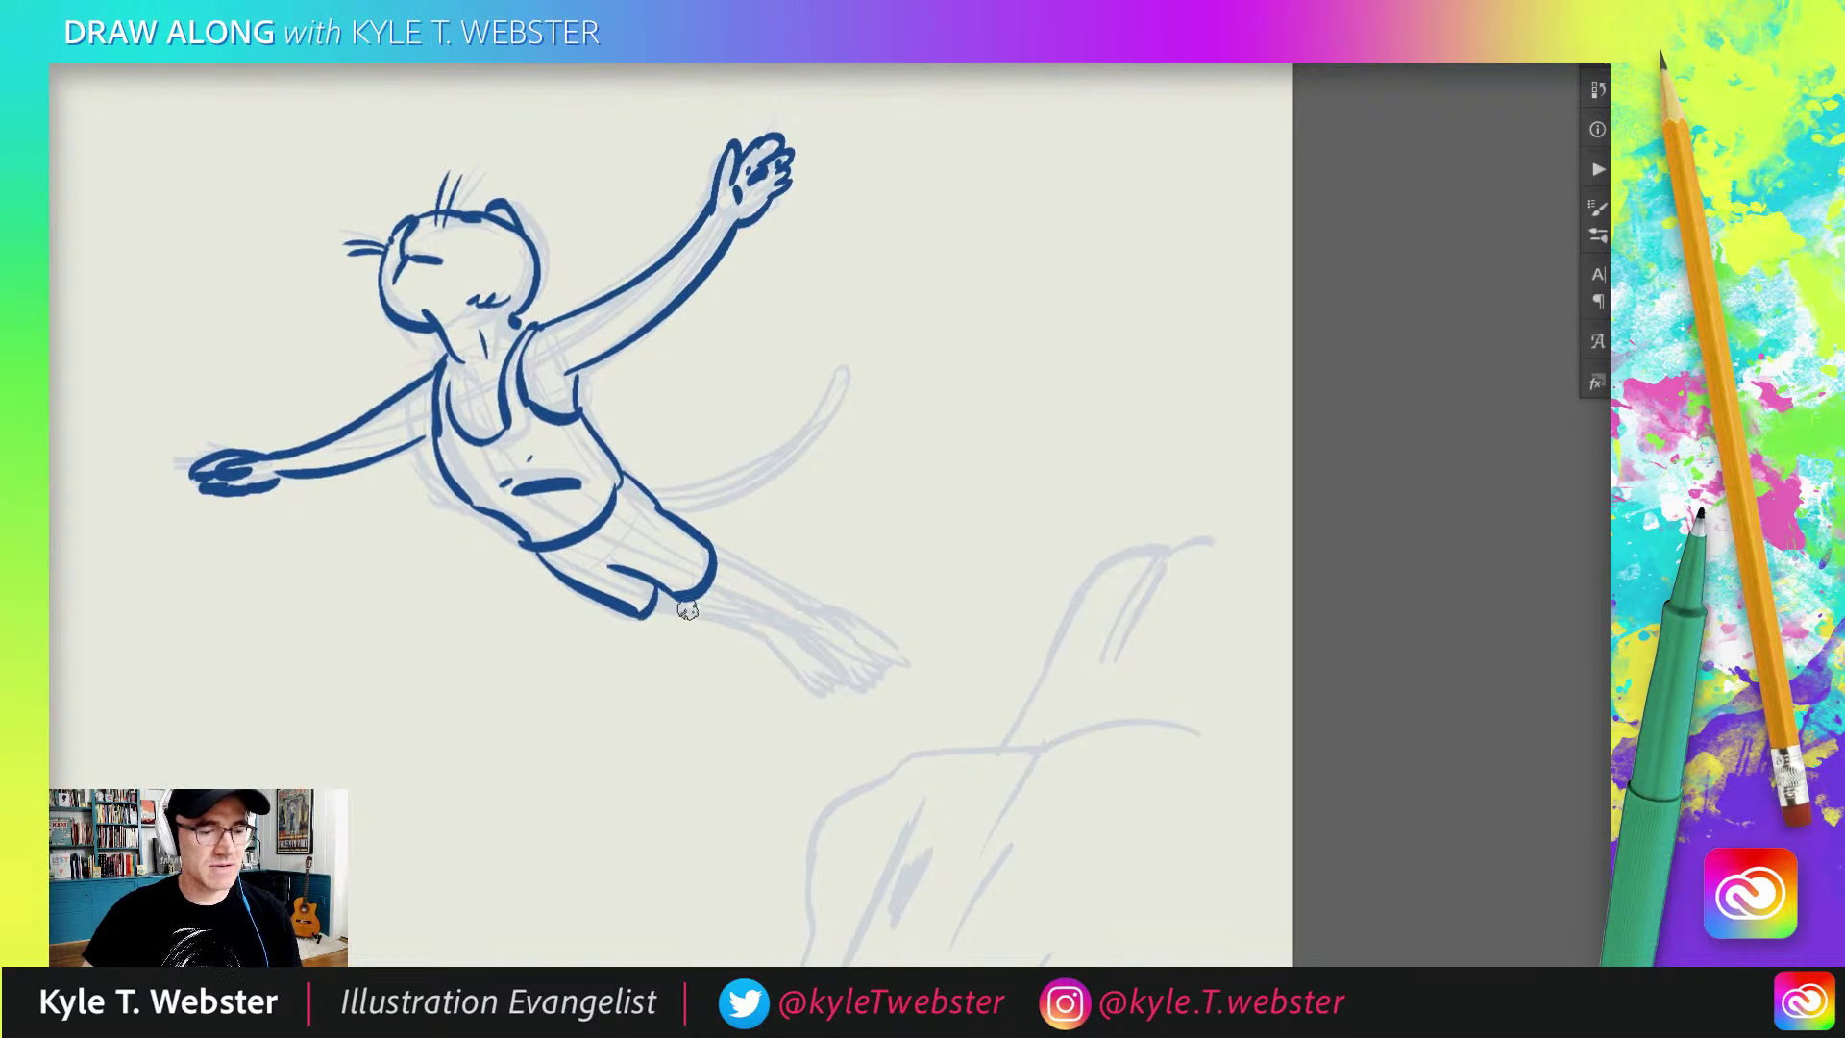
{"action": "left_click_drag", "start_coordinate": [717, 563], "coordinate": [828, 636]}
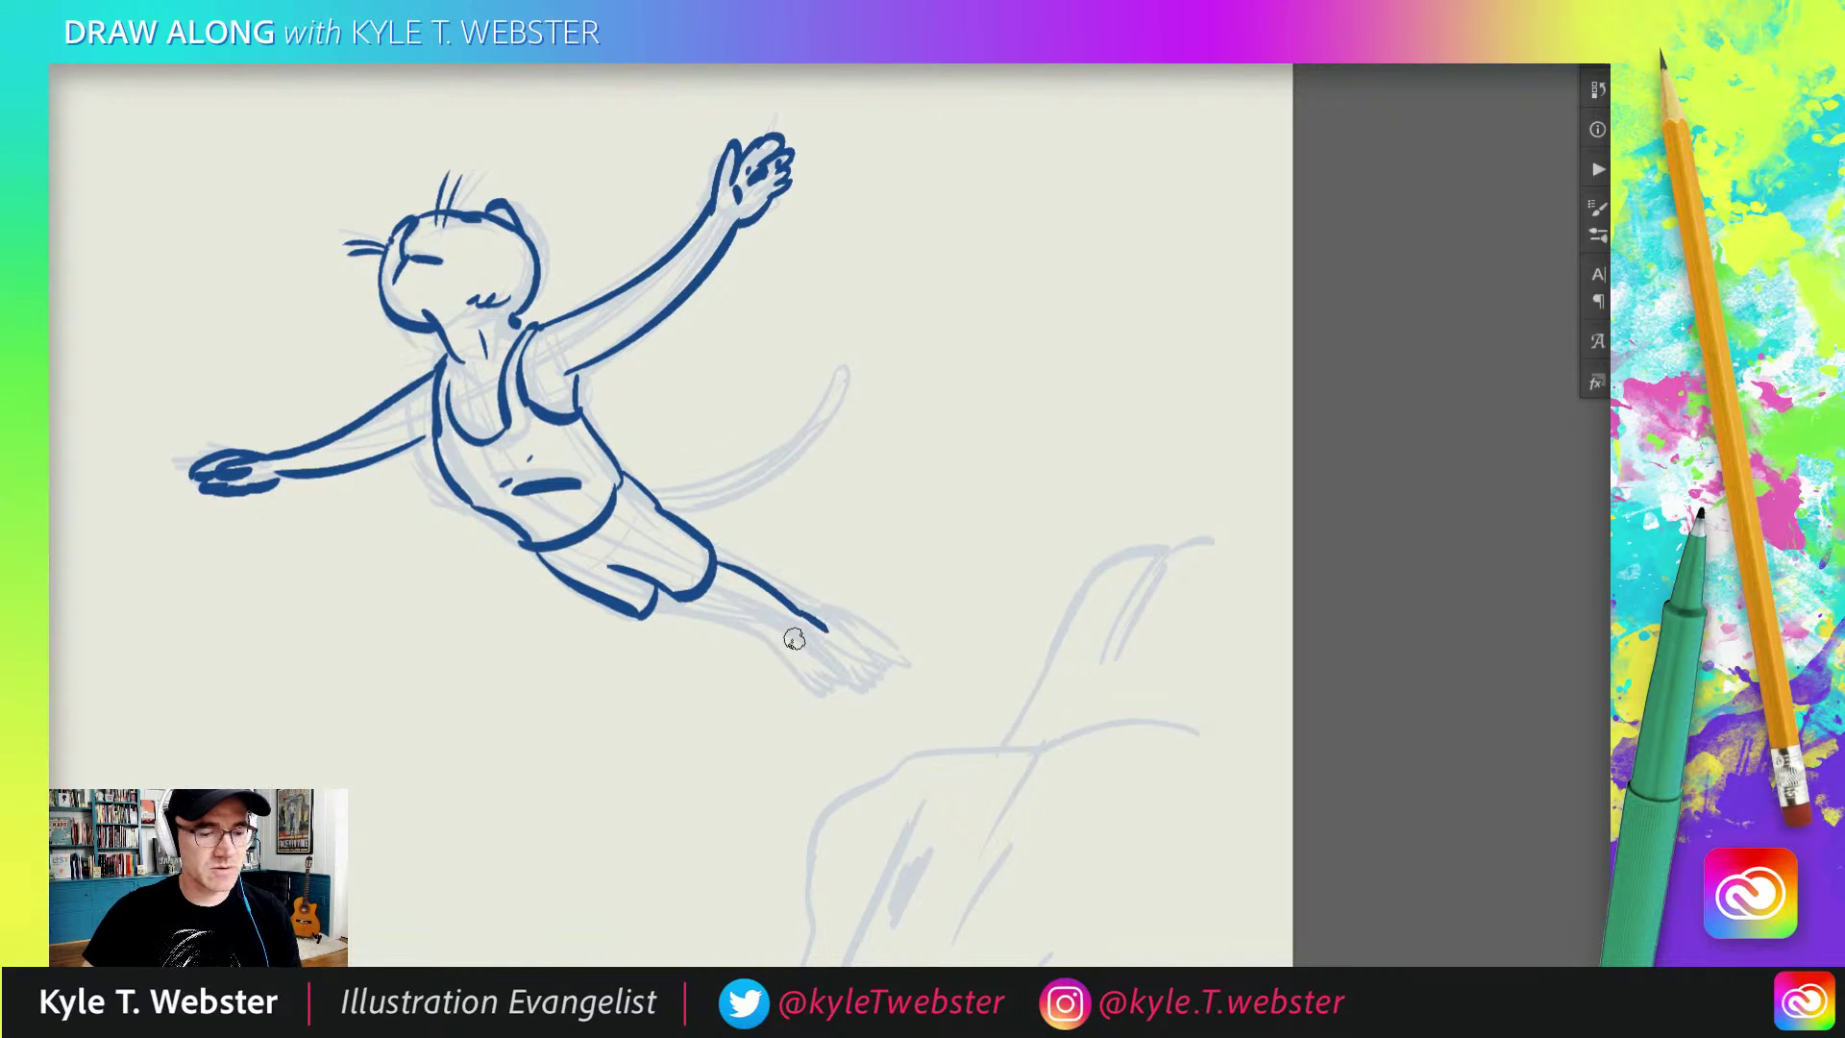
{"action": "left_click_drag", "start_coordinate": [687, 596], "coordinate": [811, 642]}
{"action": "mouse_move", "coordinate": [659, 620]}
{"action": "left_mouse_down"}
{"action": "mouse_move", "coordinate": [778, 646]}
{"action": "mouse_move", "coordinate": [835, 682]}
{"action": "mouse_move", "coordinate": [876, 676]}
{"action": "left_mouse_up"}
{"action": "left_click_drag", "start_coordinate": [774, 646], "coordinate": [807, 698]}
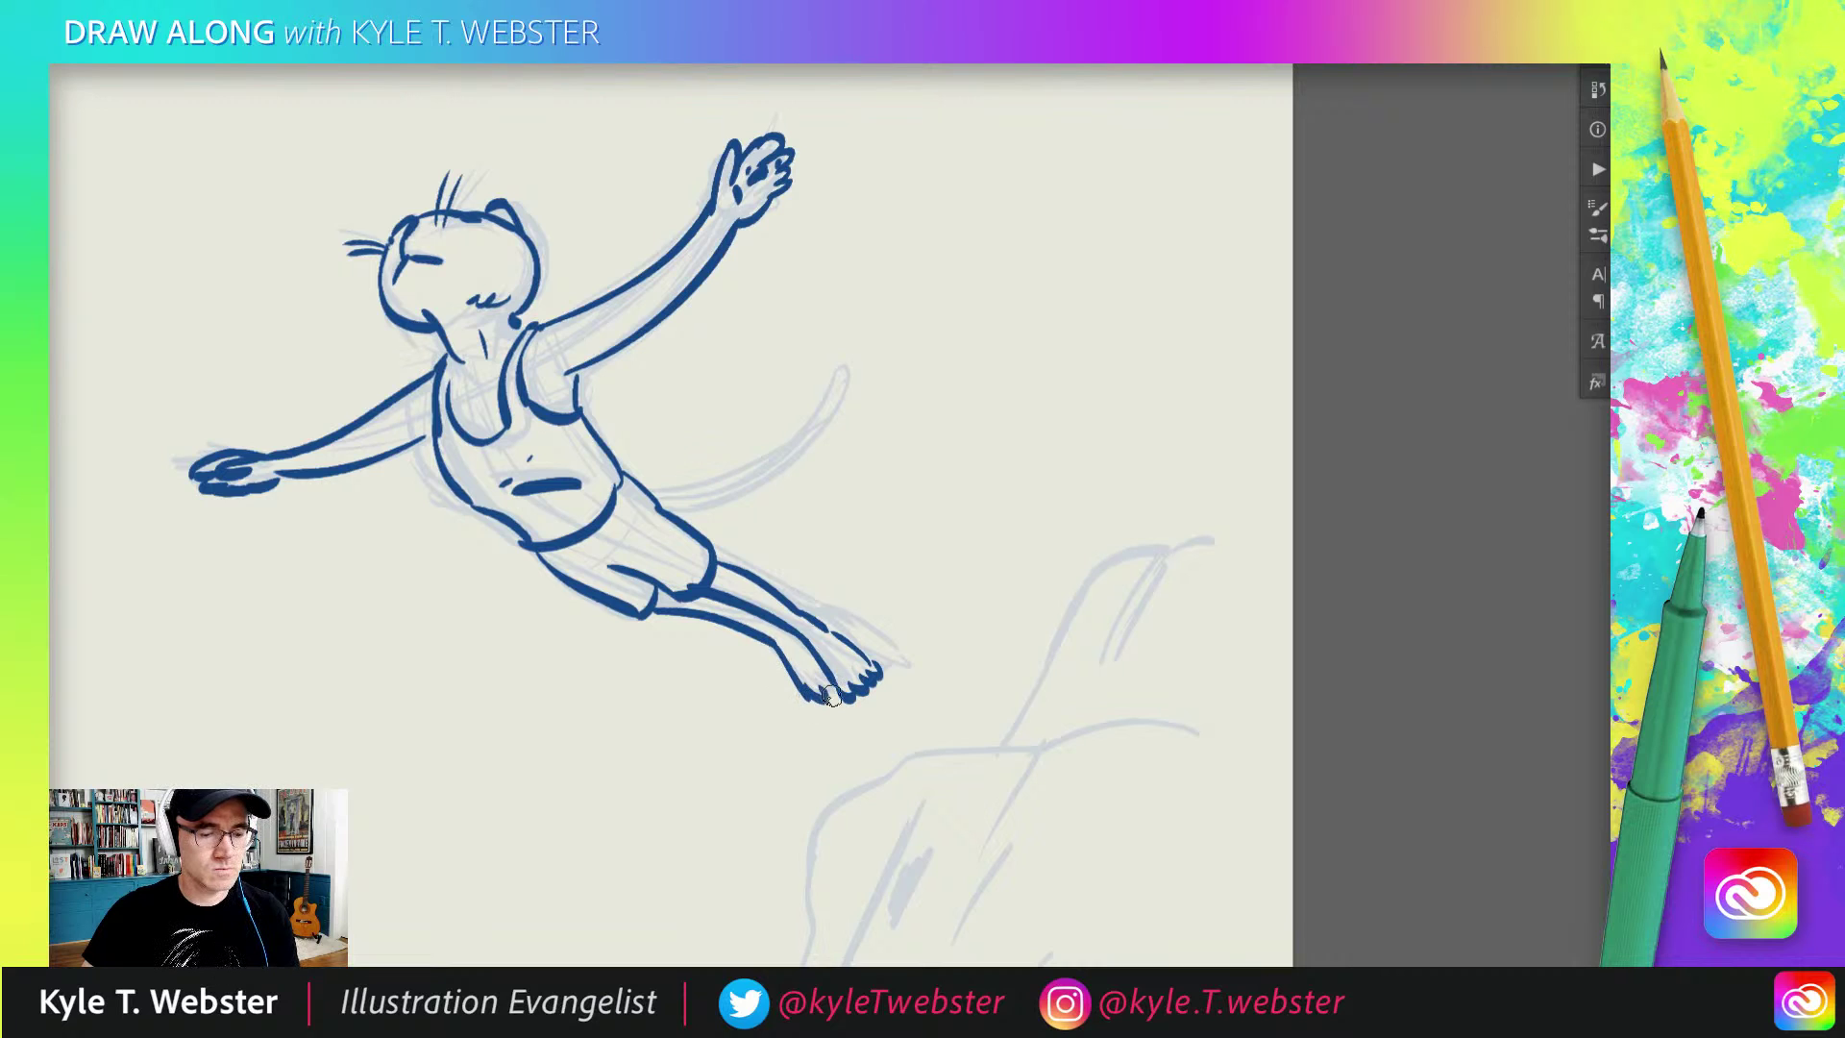
Step: Ink the long tail curving up from the hips and add a short thick accent at the raised arm's armpit
{"action": "mouse_move", "coordinate": [649, 489]}
{"action": "left_mouse_down"}
{"action": "mouse_move", "coordinate": [697, 480]}
{"action": "mouse_move", "coordinate": [831, 374]}
{"action": "mouse_move", "coordinate": [663, 495]}
{"action": "left_mouse_up"}
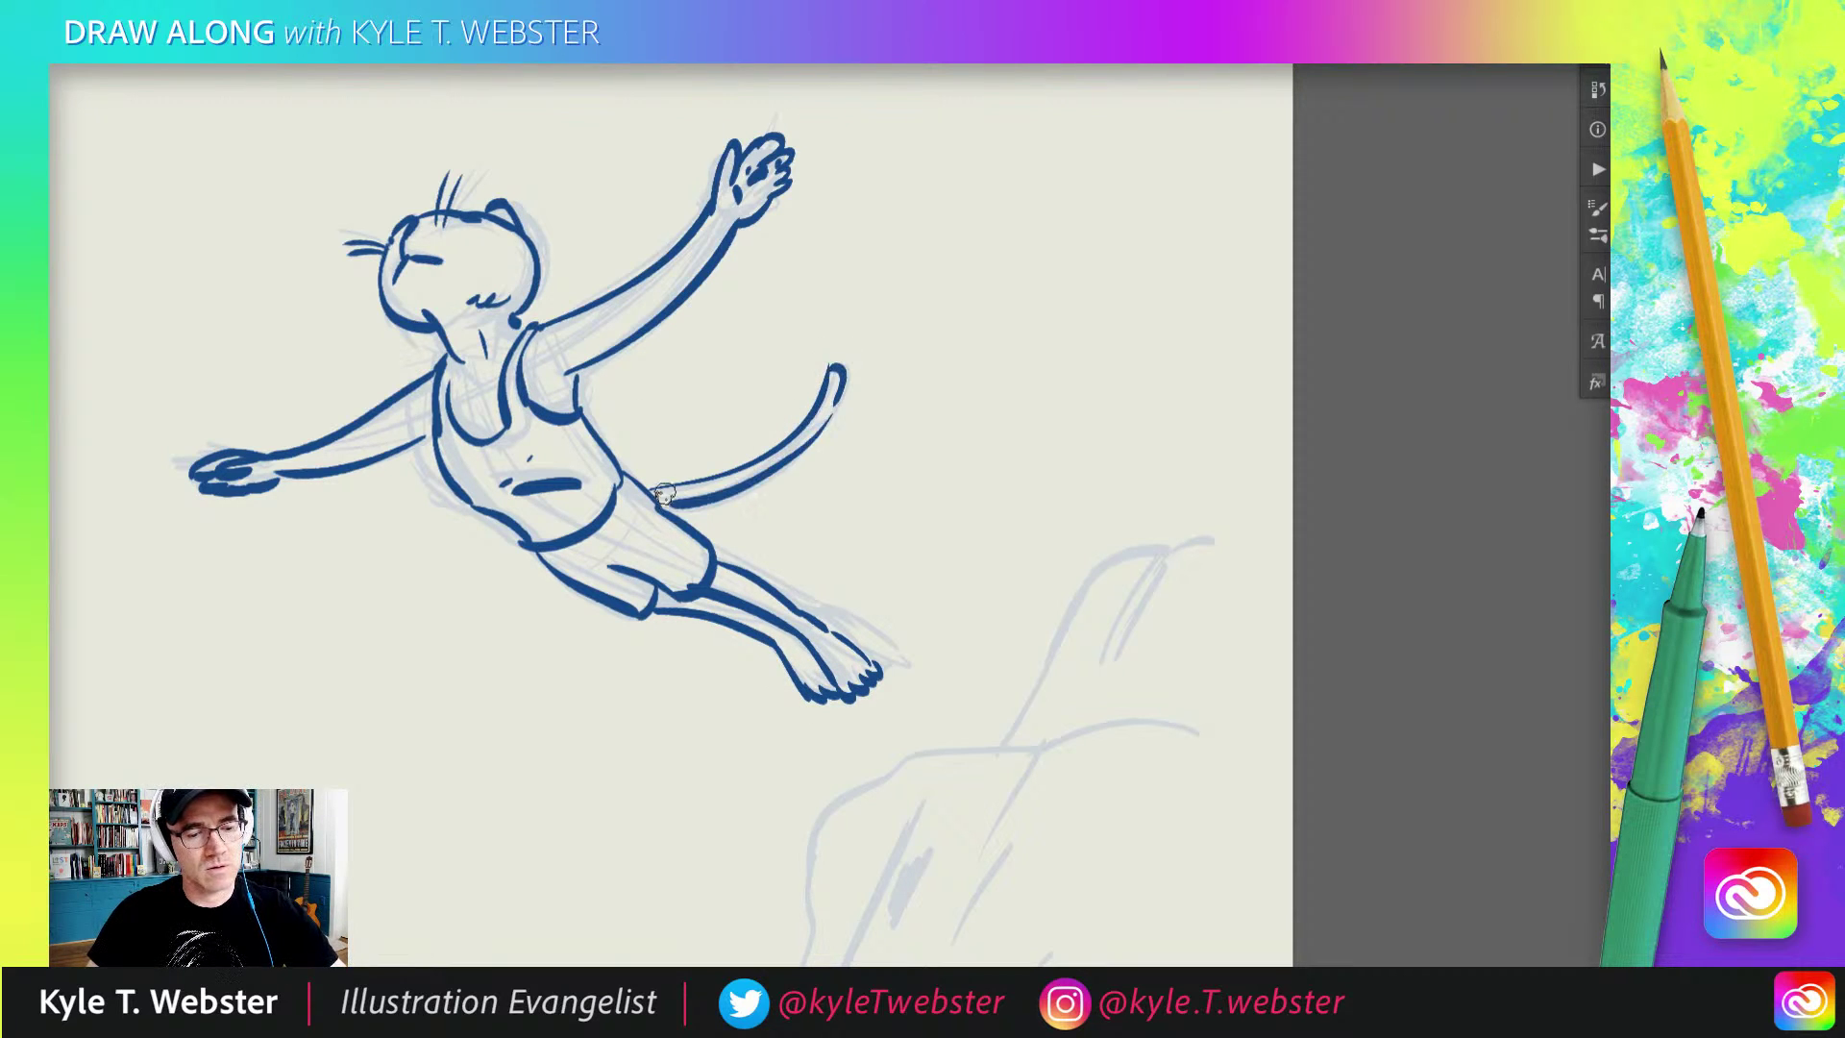
{"action": "scroll", "coordinate": [547, 531], "scroll_direction": "left", "scroll_amount": 2}
{"action": "left_click_drag", "start_coordinate": [665, 375], "coordinate": [659, 405]}
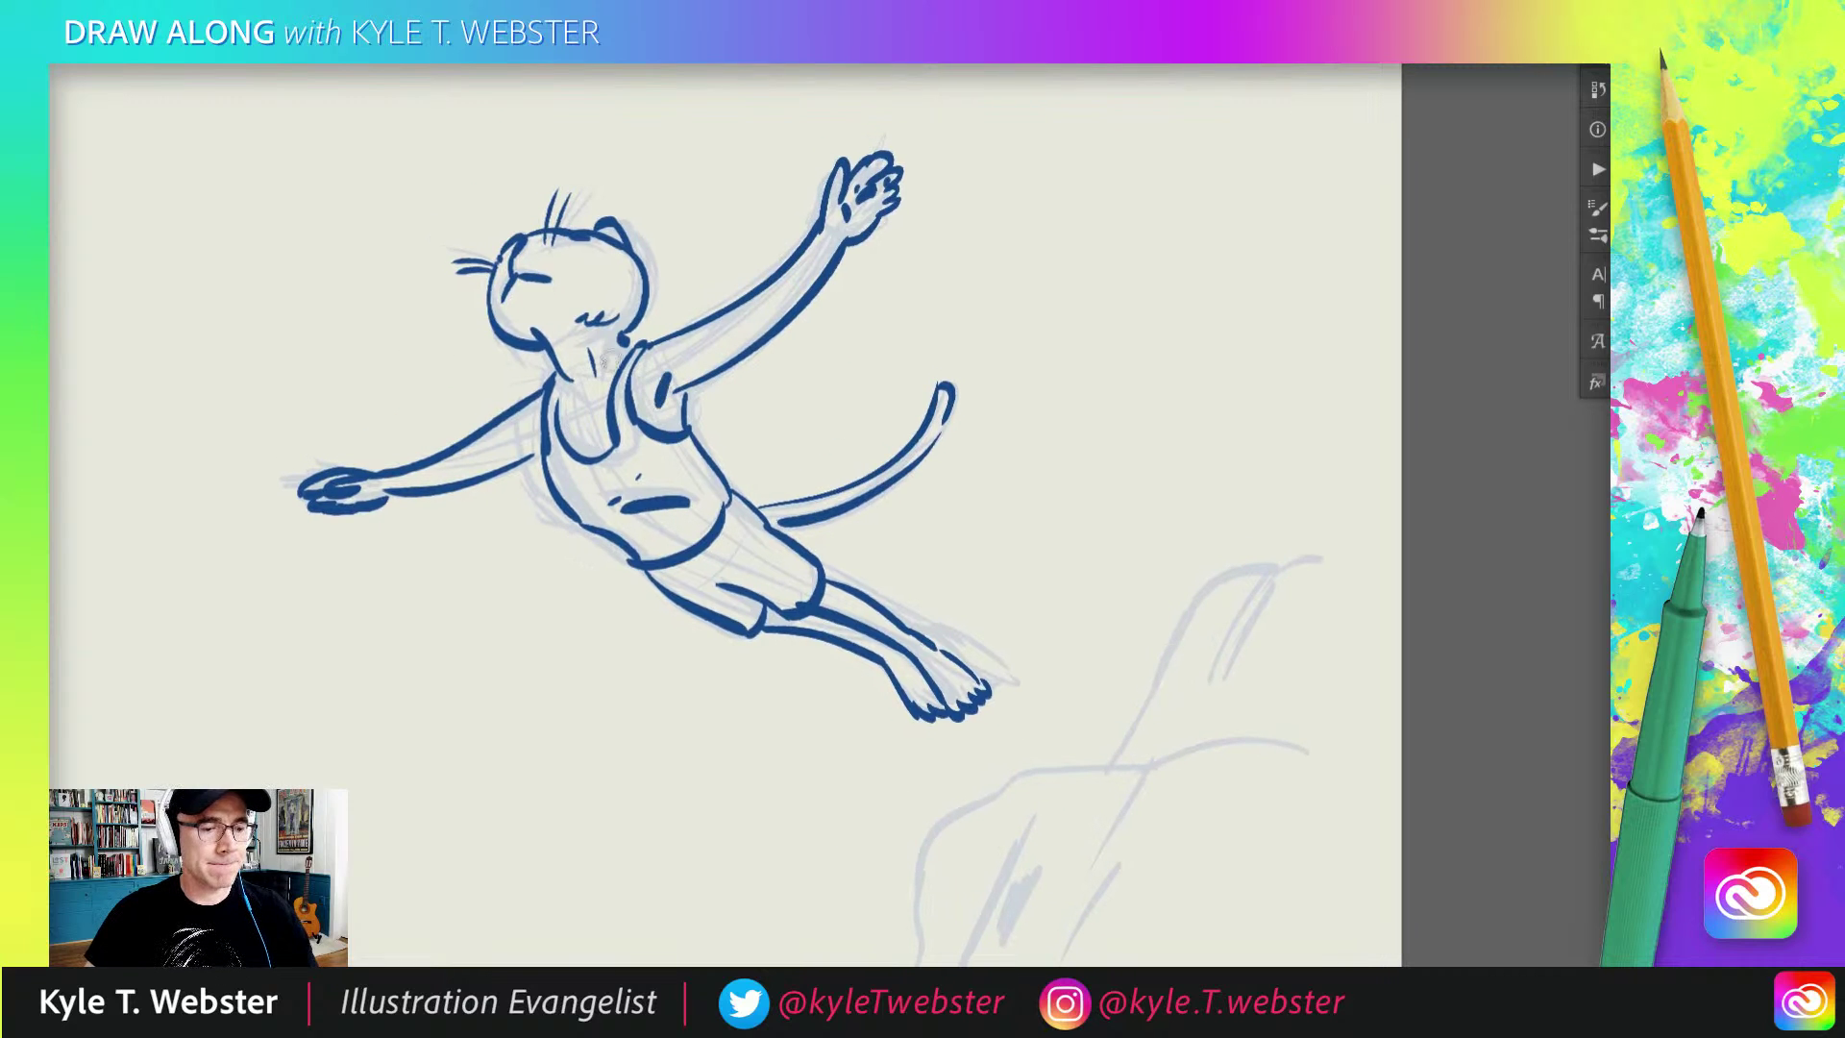
Step: Add ink details to the leaping animal: a dot by the lower armpit, small claws on feet and paws, and a darkened ear
{"action": "scroll", "coordinate": [456, 443], "scroll_direction": "down", "scroll_amount": 2}
{"action": "scroll", "coordinate": [456, 443], "scroll_direction": "right", "scroll_amount": 2}
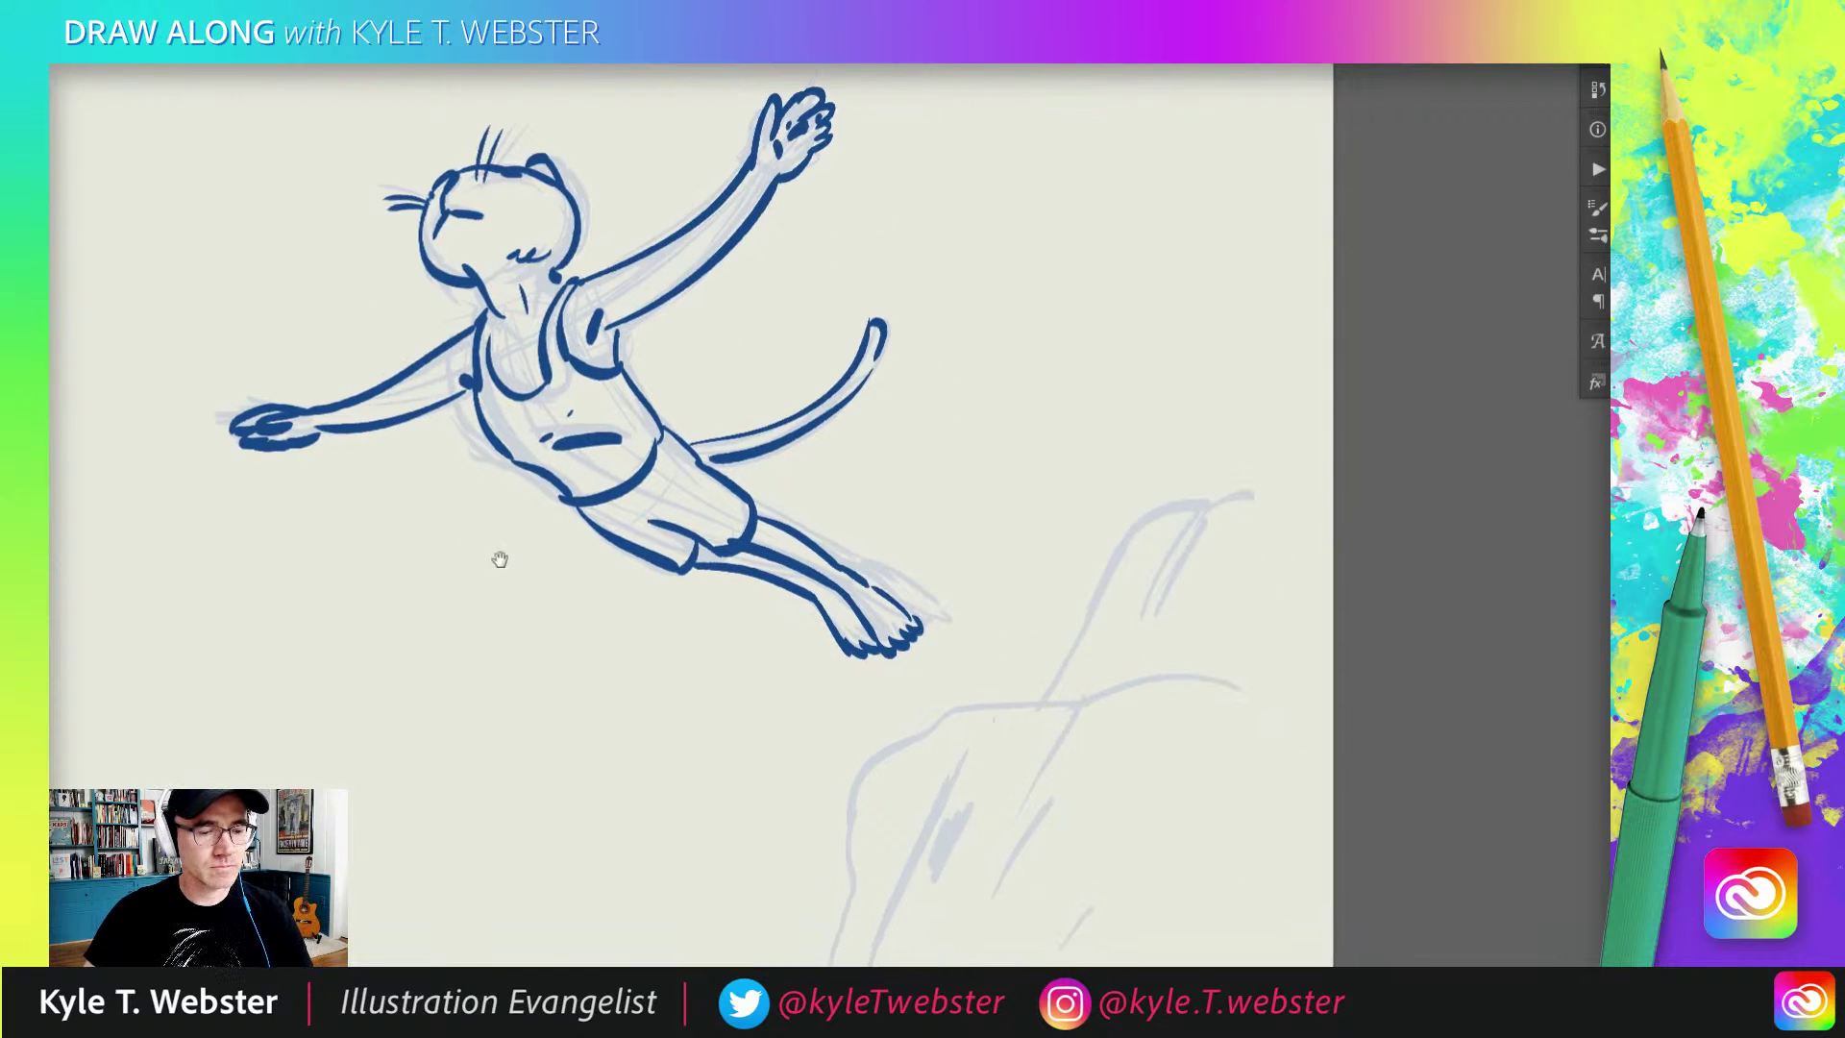
{"action": "scroll", "coordinate": [718, 529], "scroll_direction": "down", "scroll_amount": 1}
{"action": "scroll", "coordinate": [717, 529], "scroll_direction": "right", "scroll_amount": 2}
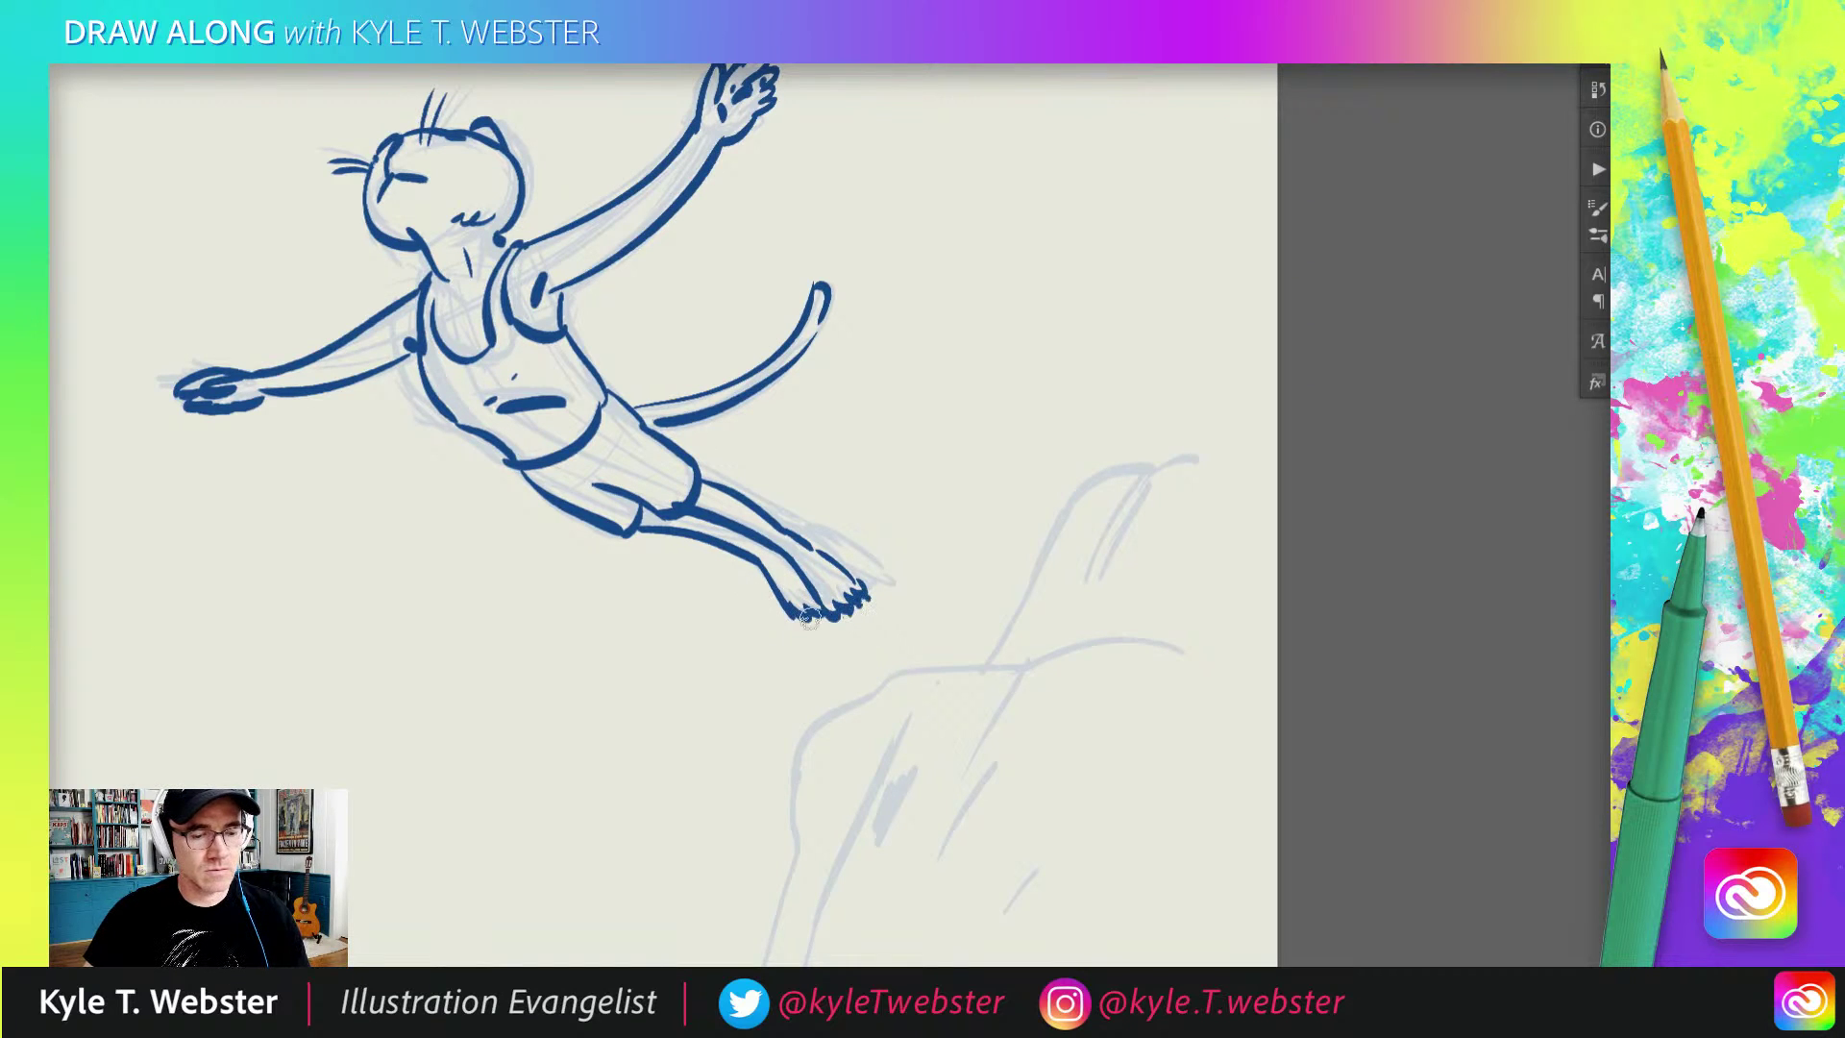
{"action": "scroll", "coordinate": [368, 381], "scroll_direction": "up", "scroll_amount": 2}
{"action": "scroll", "coordinate": [368, 381], "scroll_direction": "left", "scroll_amount": 2}
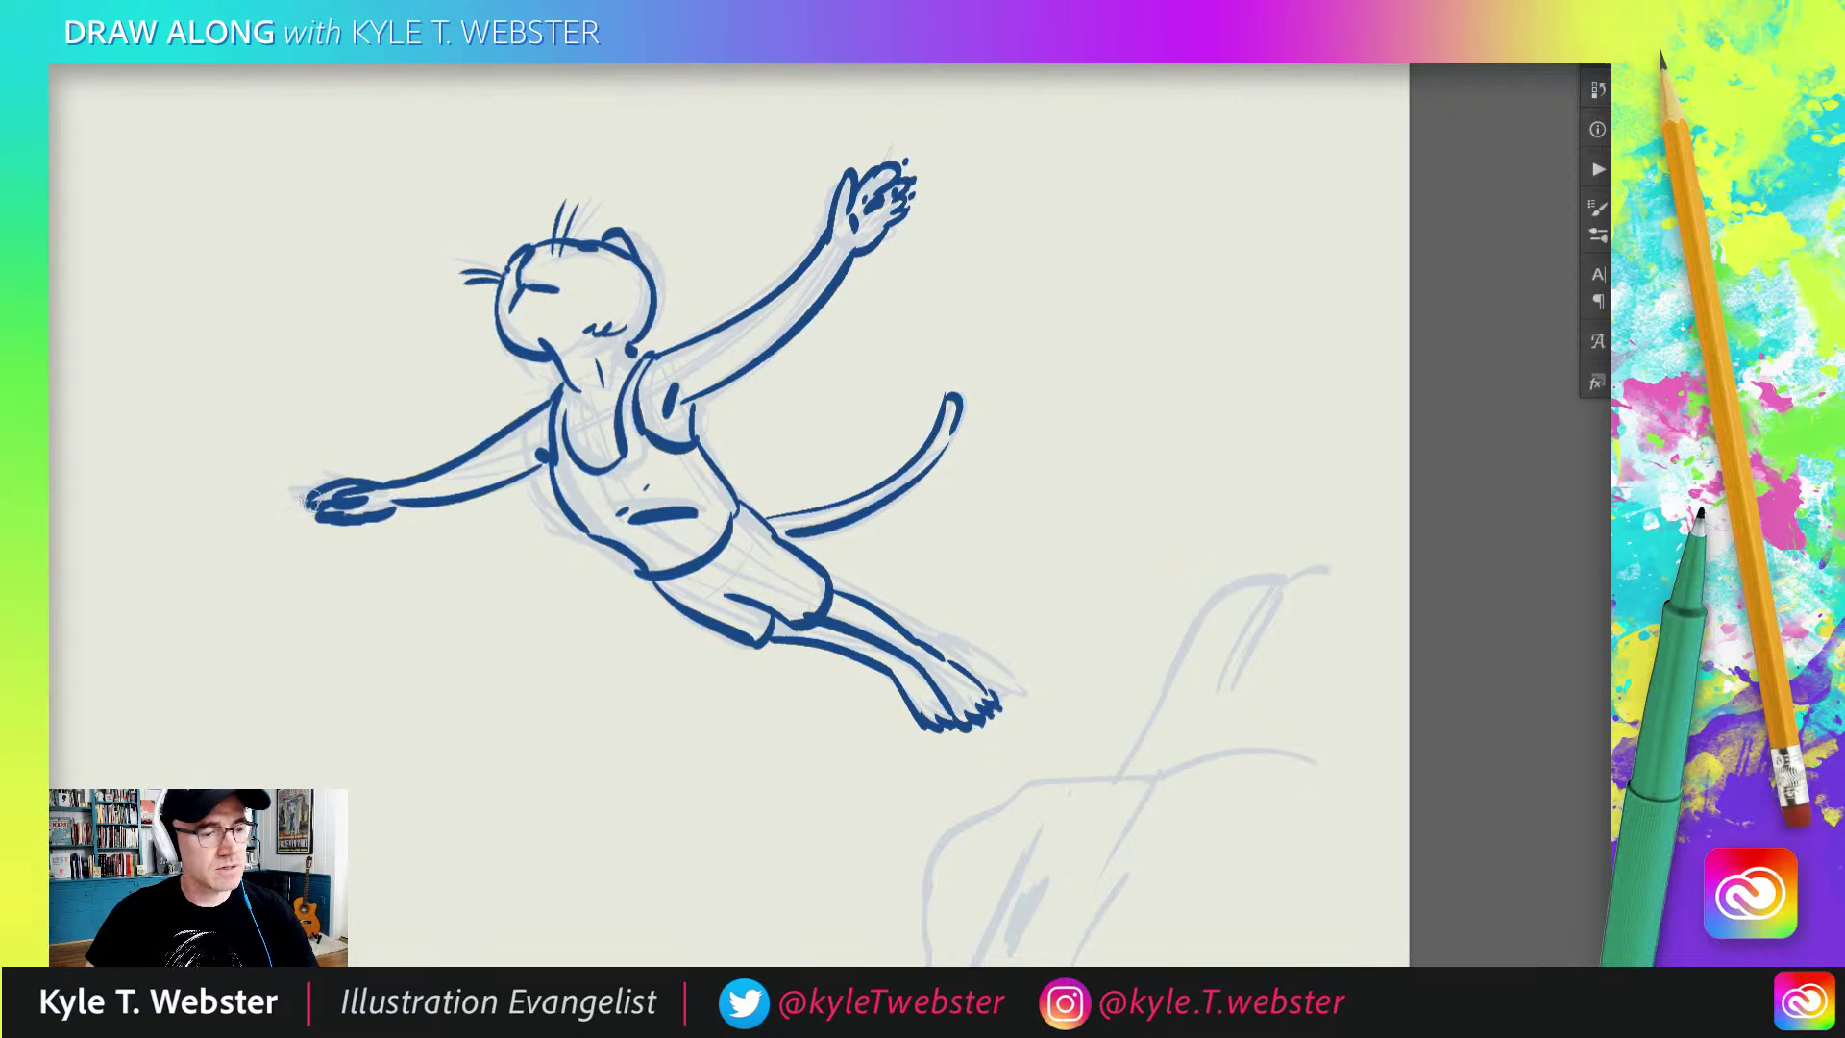
{"action": "left_click_drag", "start_coordinate": [469, 476], "coordinate": [460, 520]}
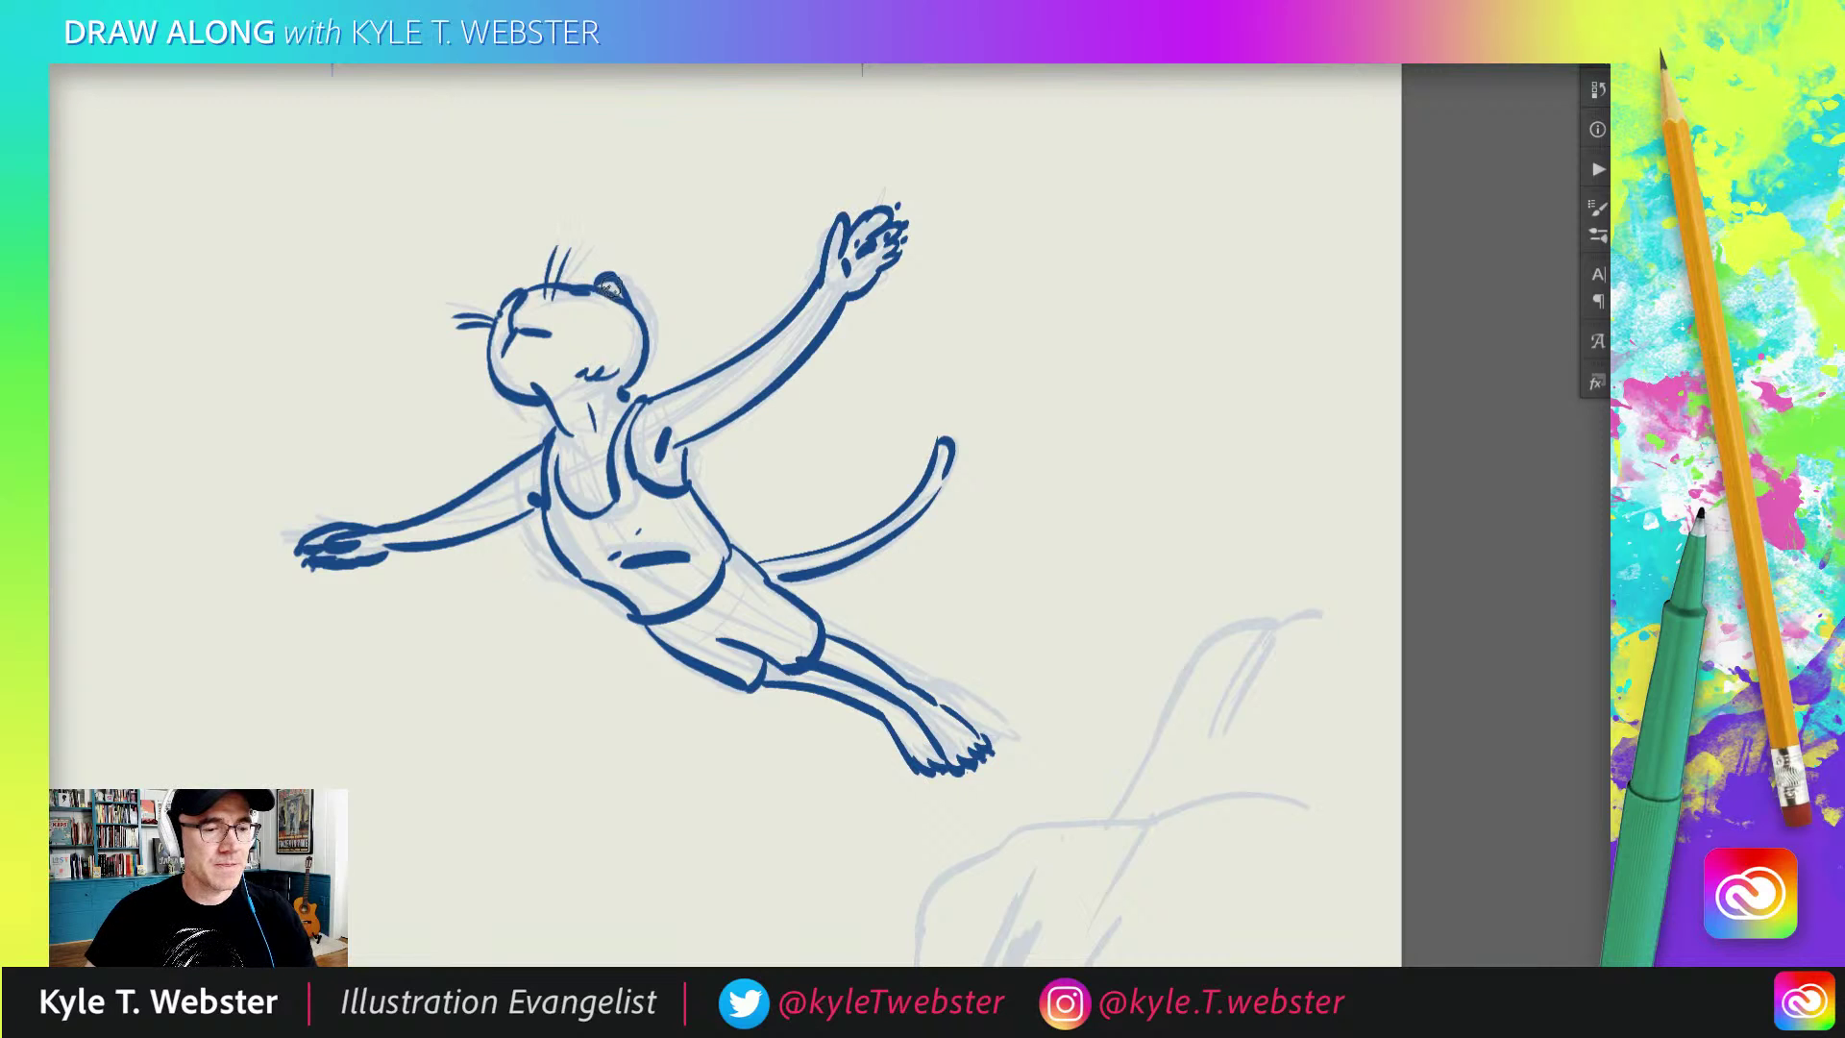
{"action": "left_click_drag", "start_coordinate": [497, 591], "coordinate": [480, 512]}
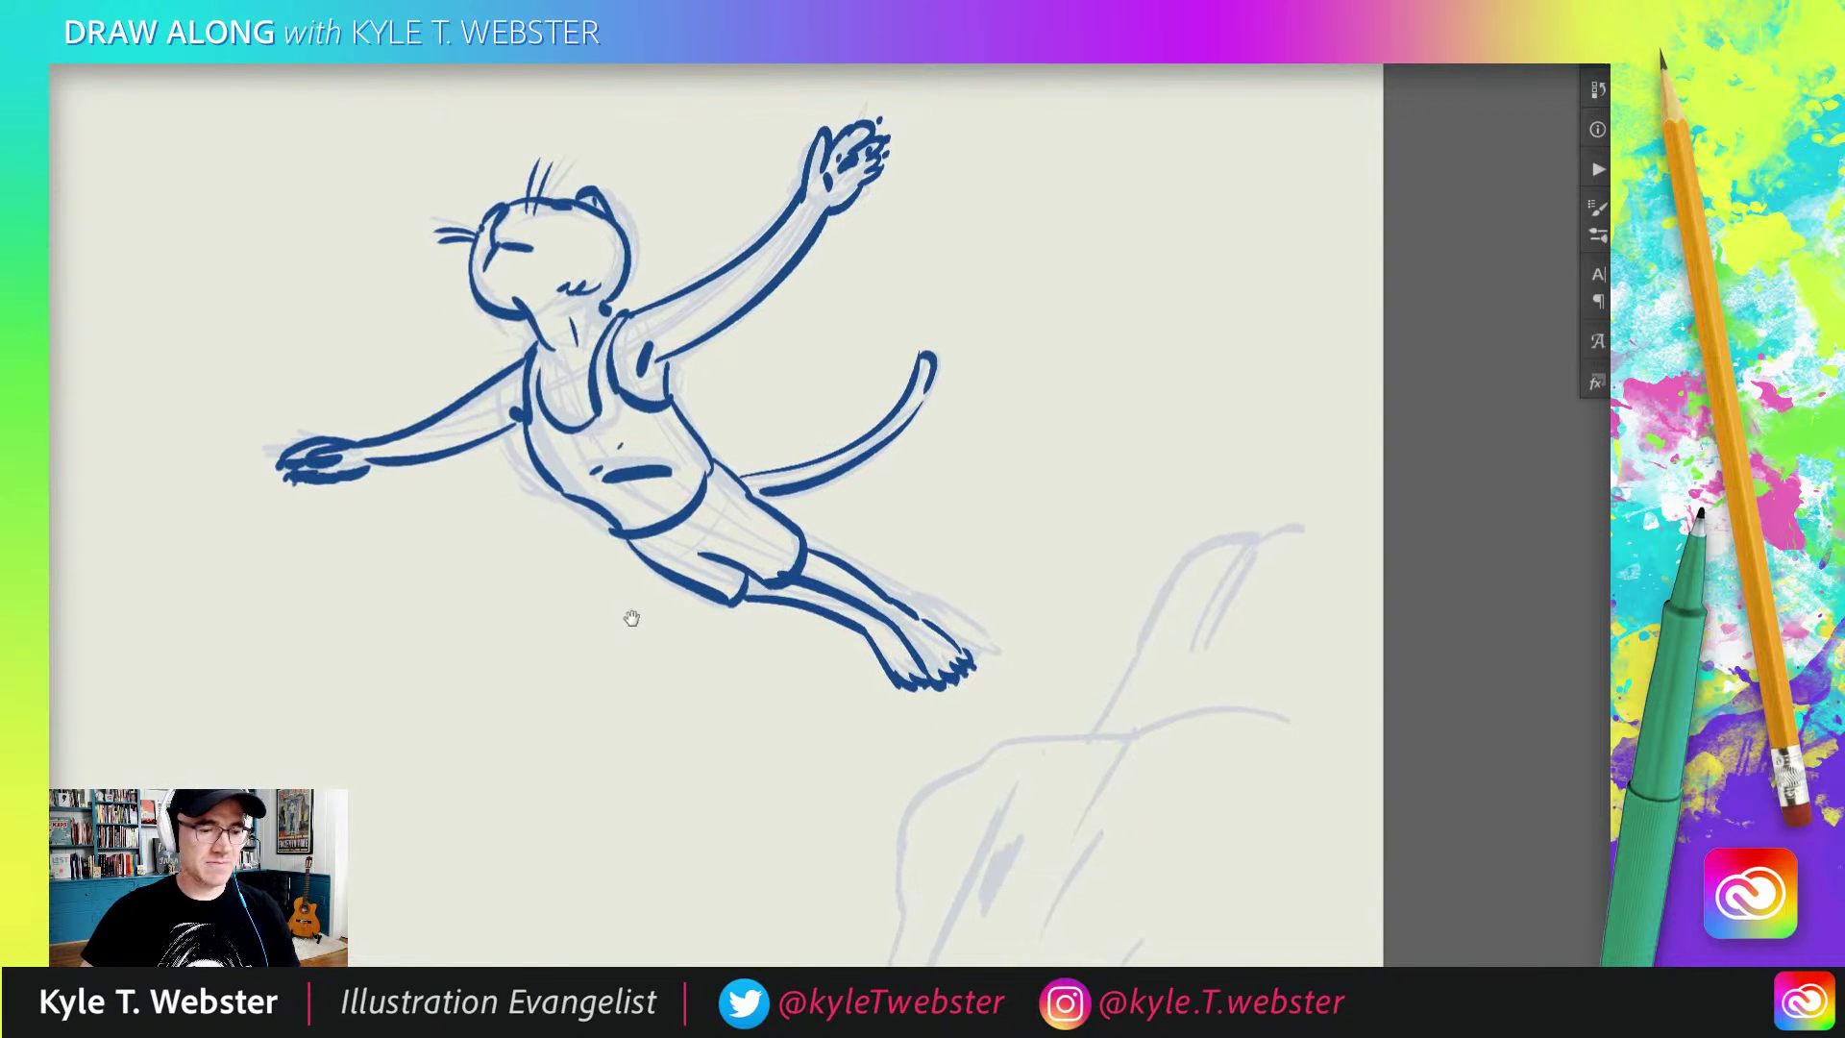
Step: Ink the cliff's outer edge, from the rounded top rock down over the ledge to the foot of the slope
{"action": "left_click_drag", "start_coordinate": [630, 618], "coordinate": [524, 490]}
{"action": "mouse_move", "coordinate": [1237, 373]}
{"action": "left_mouse_down"}
{"action": "mouse_move", "coordinate": [1079, 451]}
{"action": "mouse_move", "coordinate": [1025, 578]}
{"action": "mouse_move", "coordinate": [951, 629]}
{"action": "left_mouse_up"}
{"action": "key", "text": "ctrl+minus"}
{"action": "left_click_drag", "start_coordinate": [799, 587], "coordinate": [820, 487]}
{"action": "left_click_drag", "start_coordinate": [978, 457], "coordinate": [764, 764]}
Step: Ink slanting crack lines across the cliff face and two short motion lines behind the leaping animal
{"action": "left_click_drag", "start_coordinate": [1032, 493], "coordinate": [930, 644]}
{"action": "left_click_drag", "start_coordinate": [894, 709], "coordinate": [934, 631]}
{"action": "left_click_drag", "start_coordinate": [858, 716], "coordinate": [907, 658]}
{"action": "left_click_drag", "start_coordinate": [824, 747], "coordinate": [865, 686]}
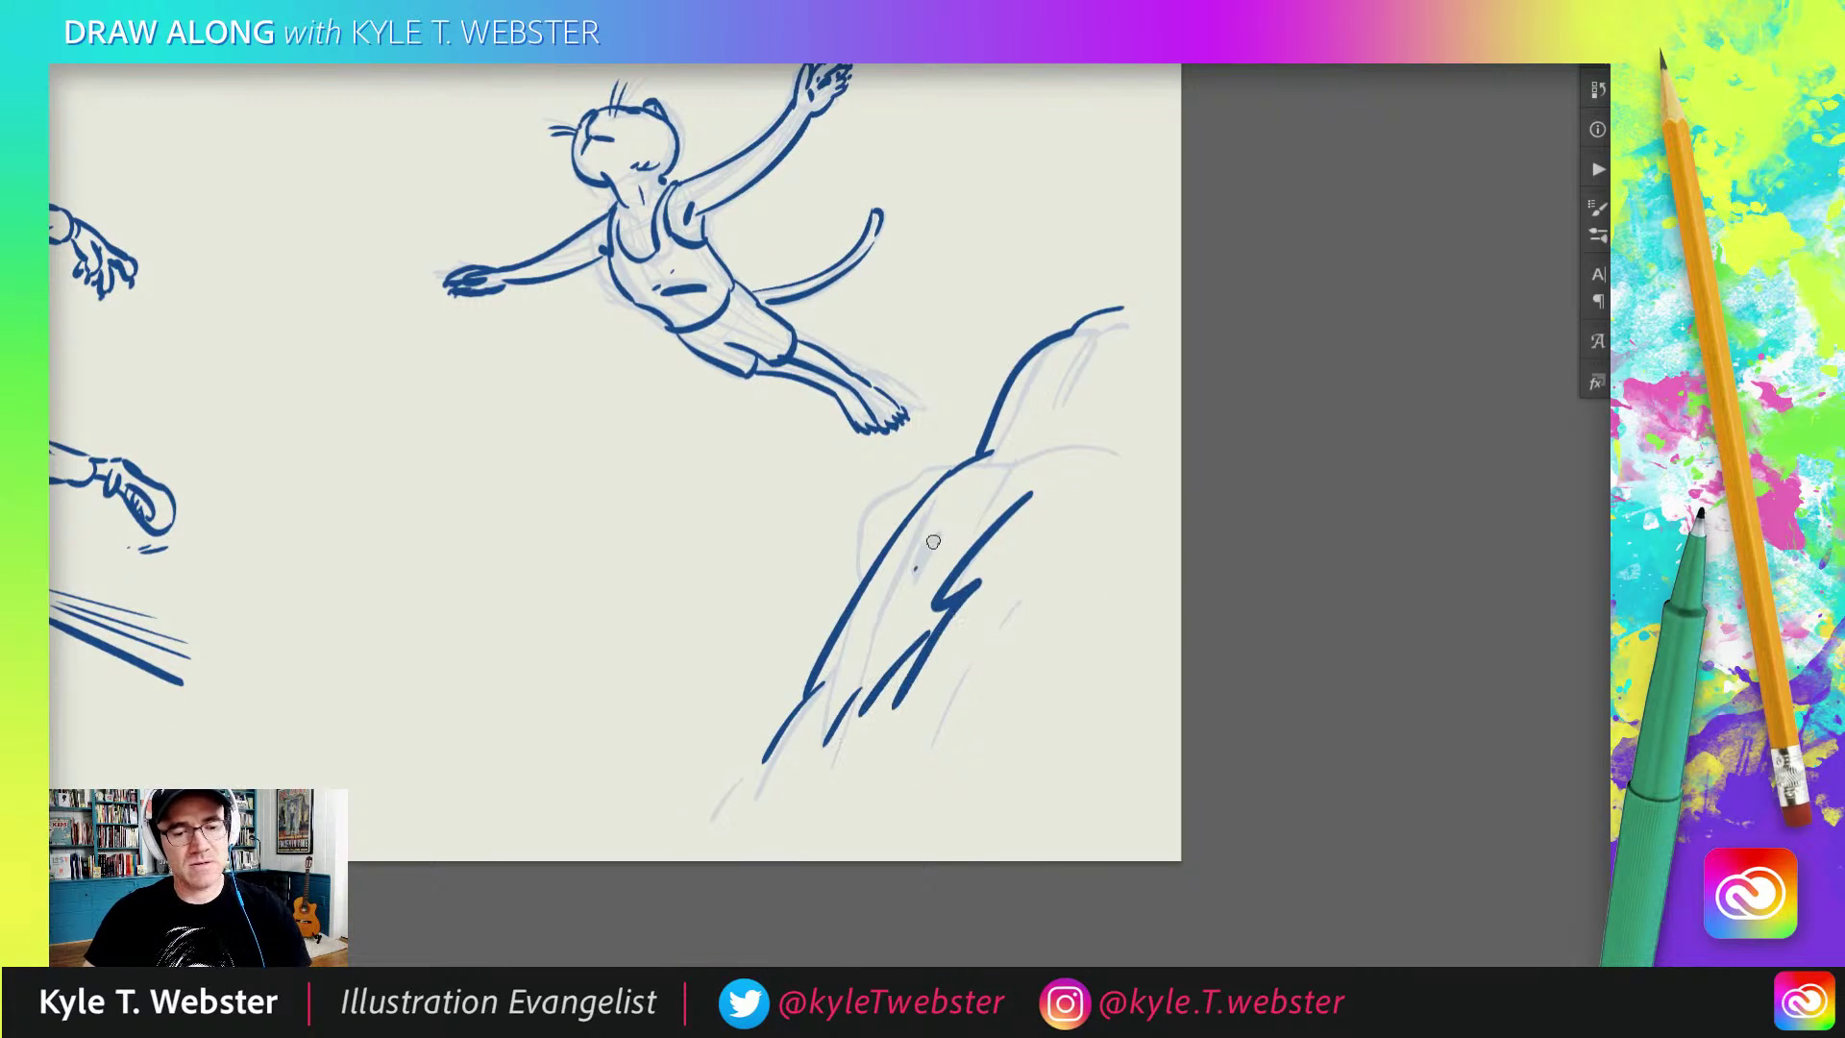
{"action": "left_click_drag", "start_coordinate": [918, 569], "coordinate": [971, 495]}
{"action": "left_click_drag", "start_coordinate": [997, 475], "coordinate": [1066, 394]}
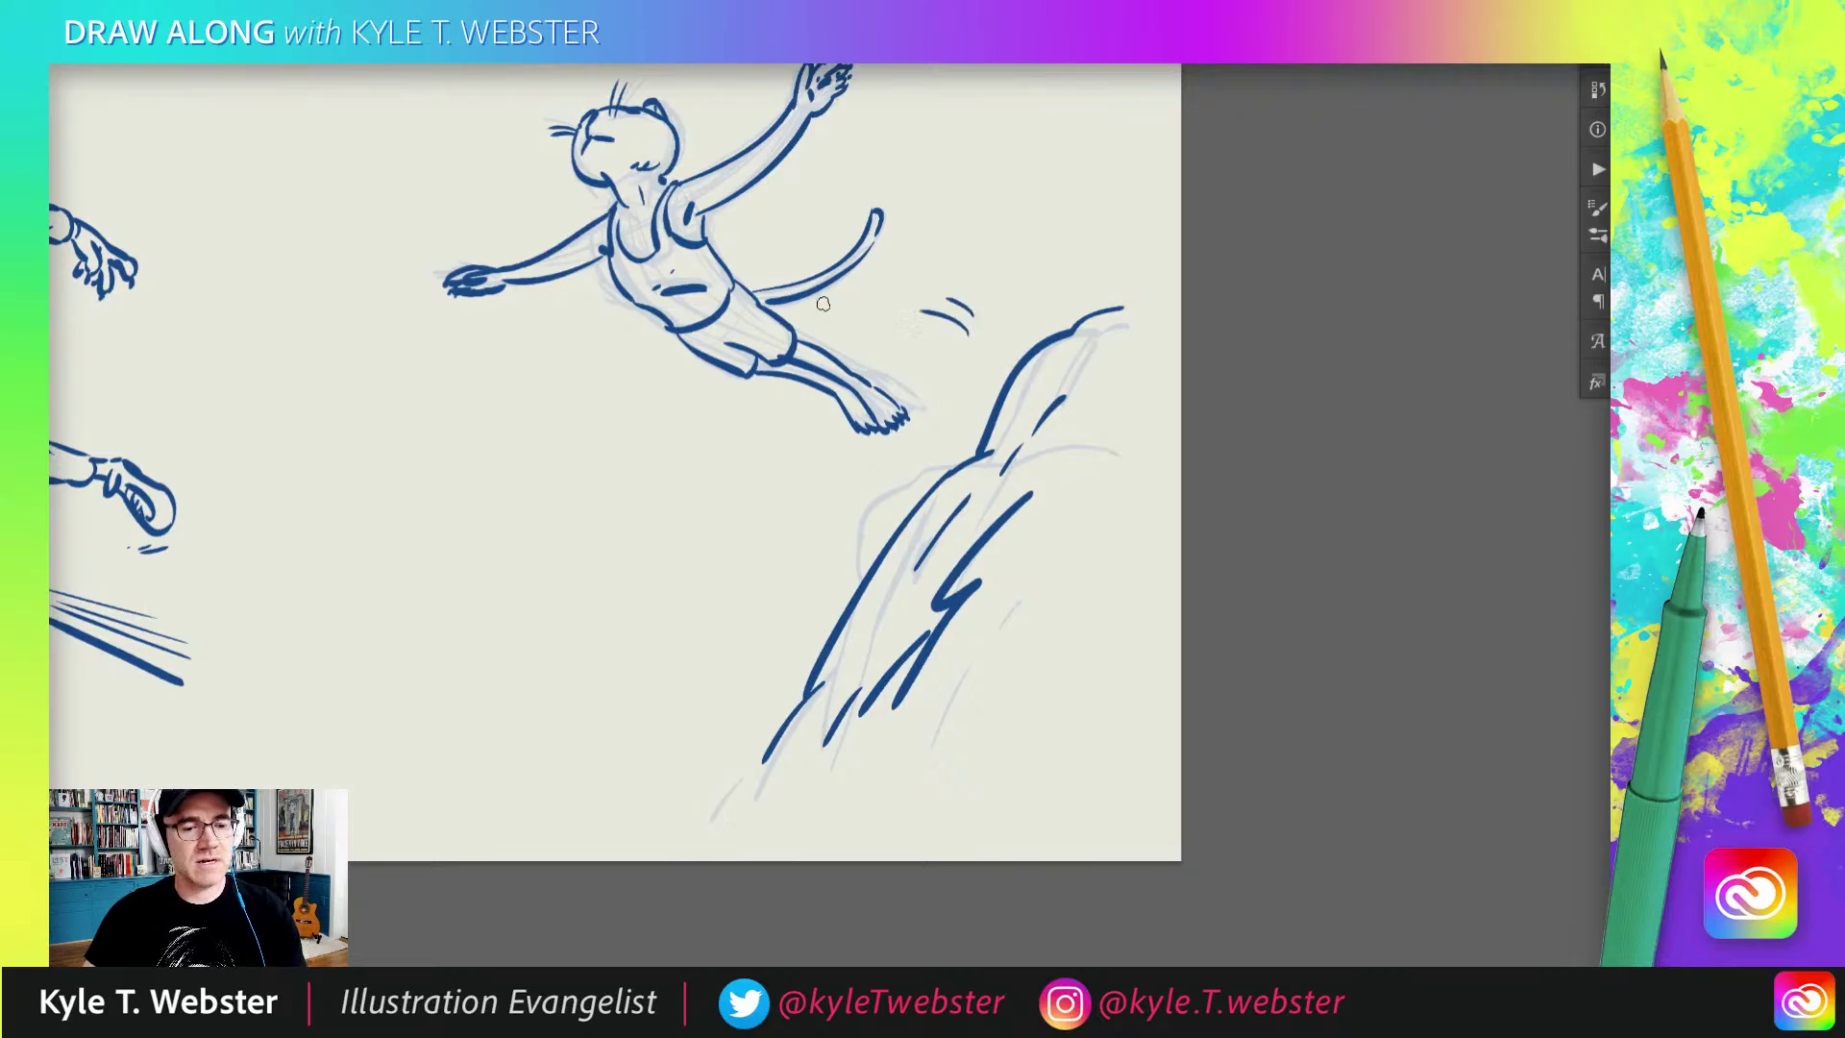
{"action": "key", "text": "ctrl+minus"}
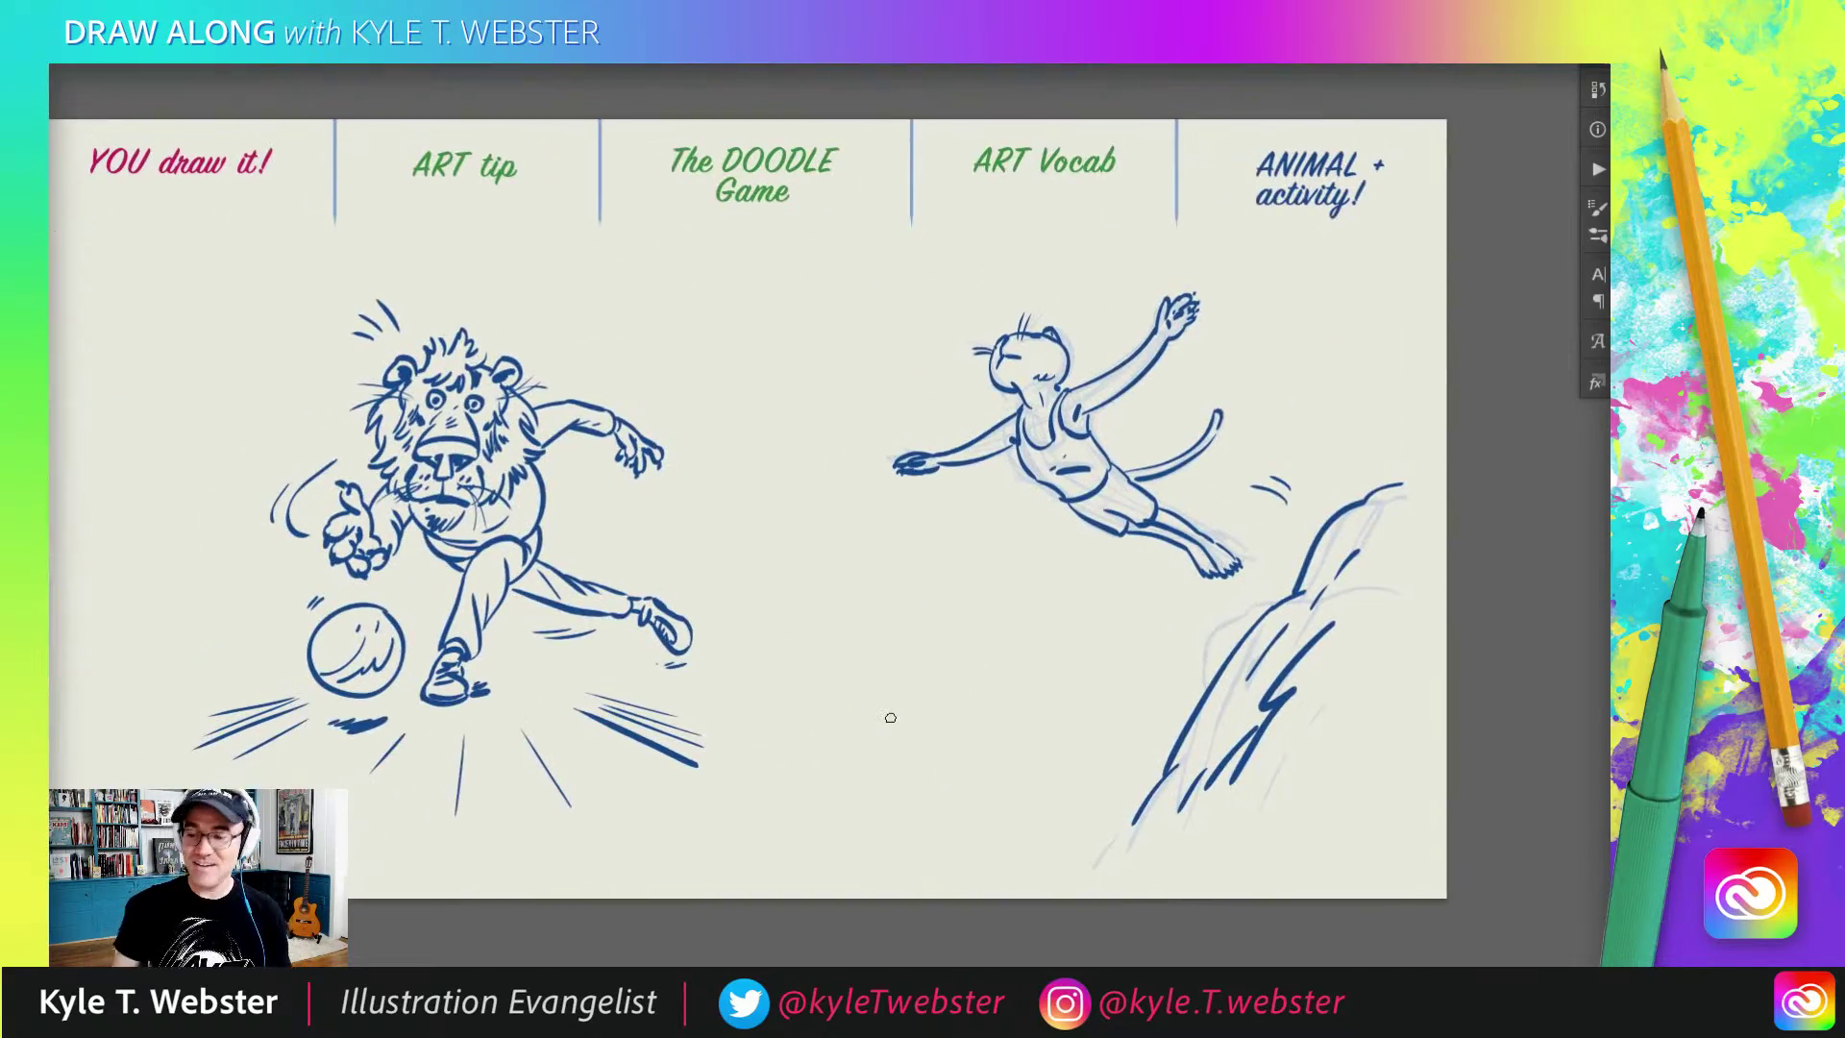